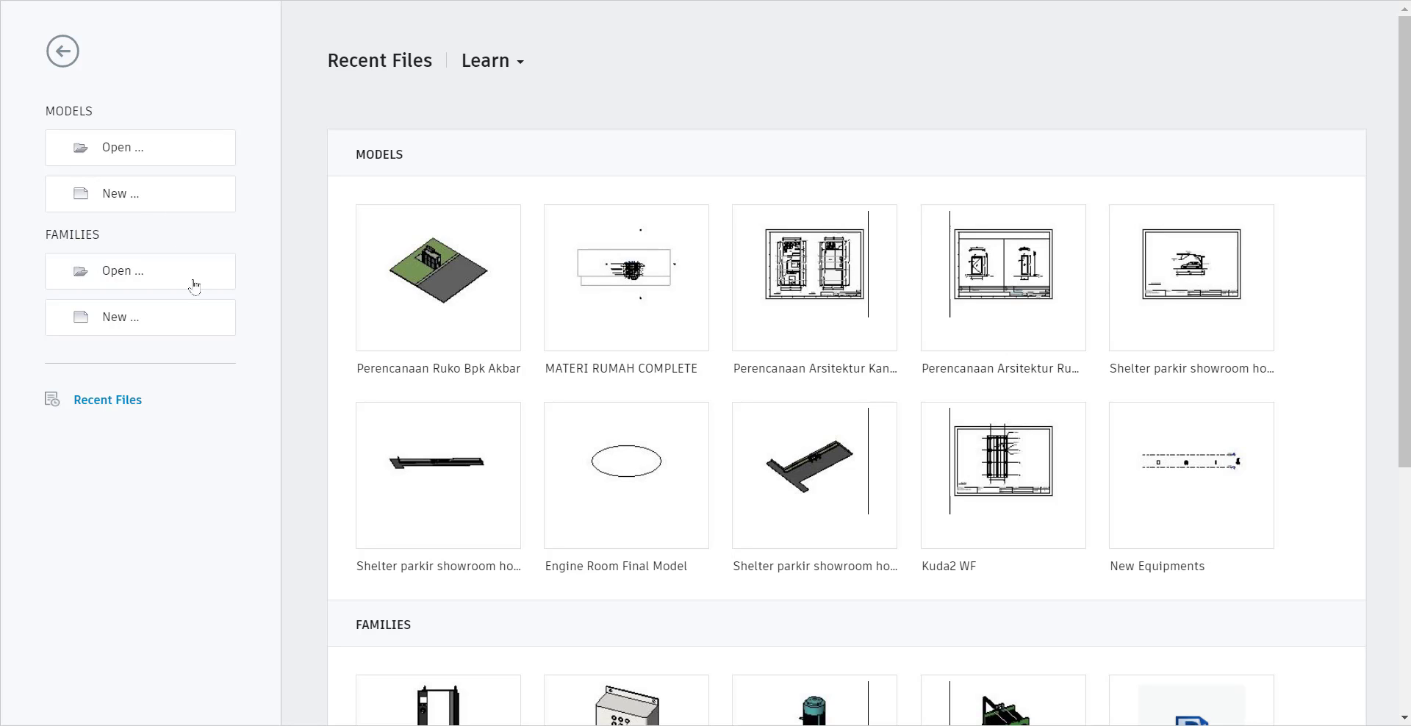
- Create a new family from the Metric Generic Model.rft template
click(138, 326)
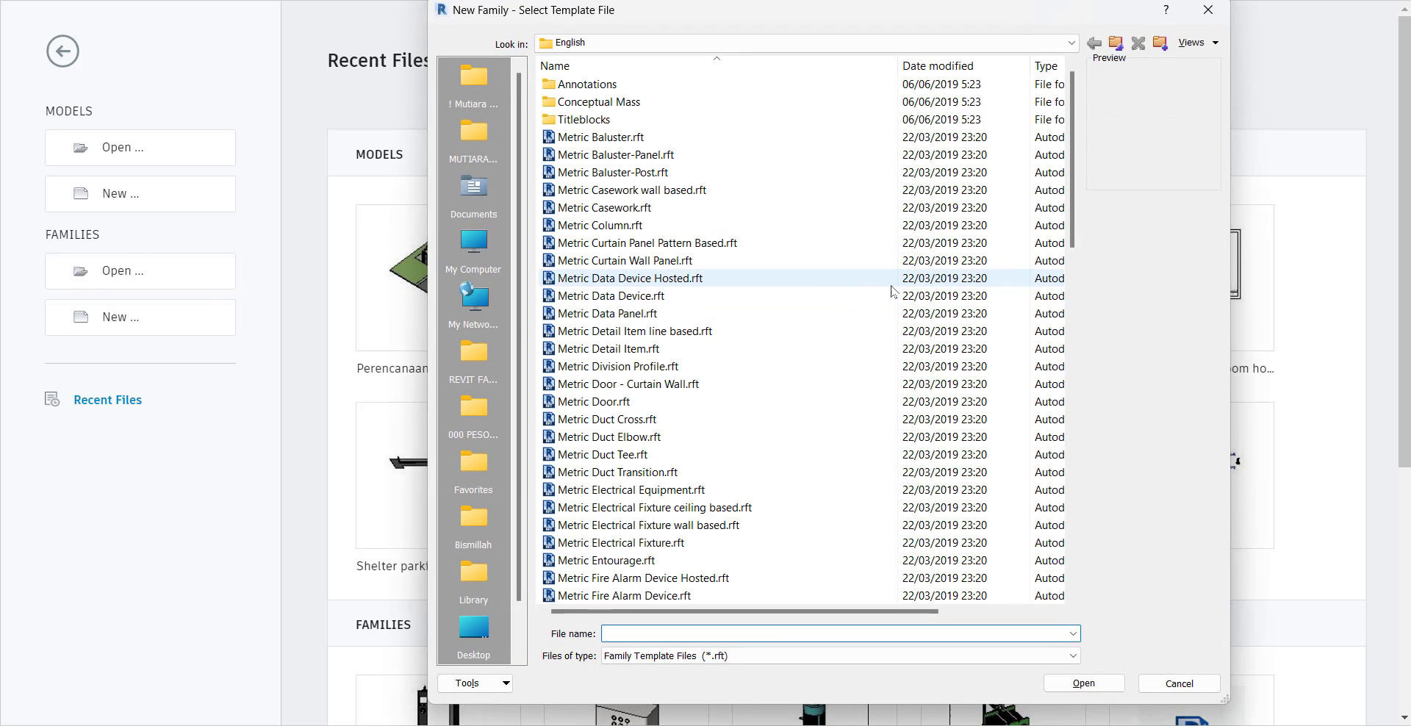
drag(1074, 226, 1073, 373)
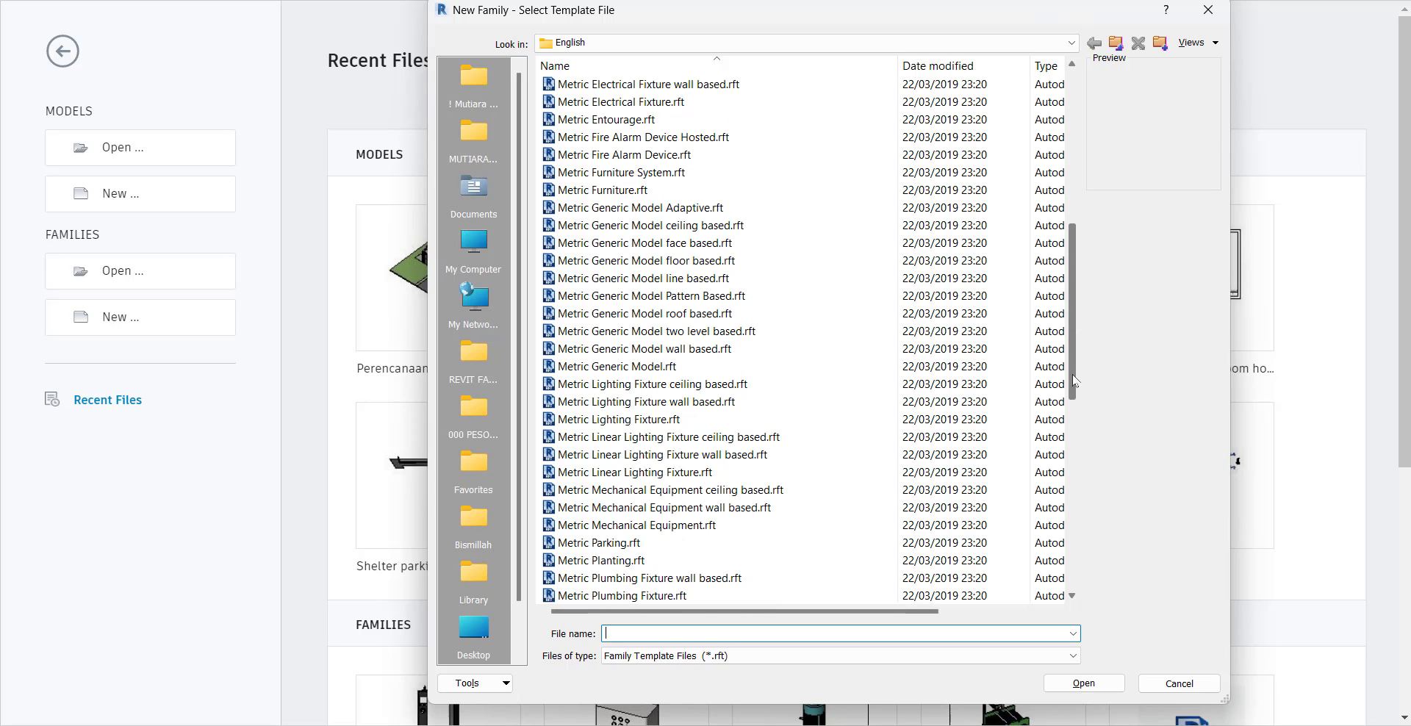
click(698, 372)
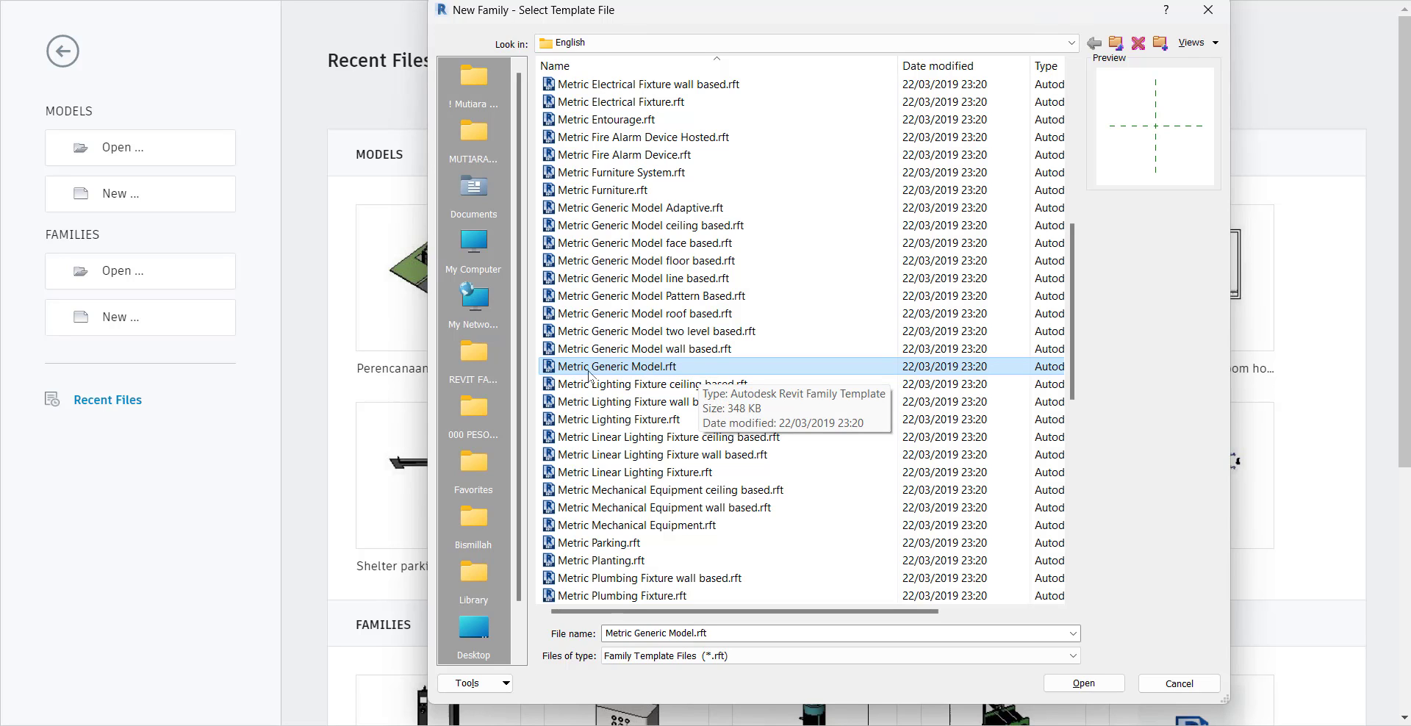
click(1084, 682)
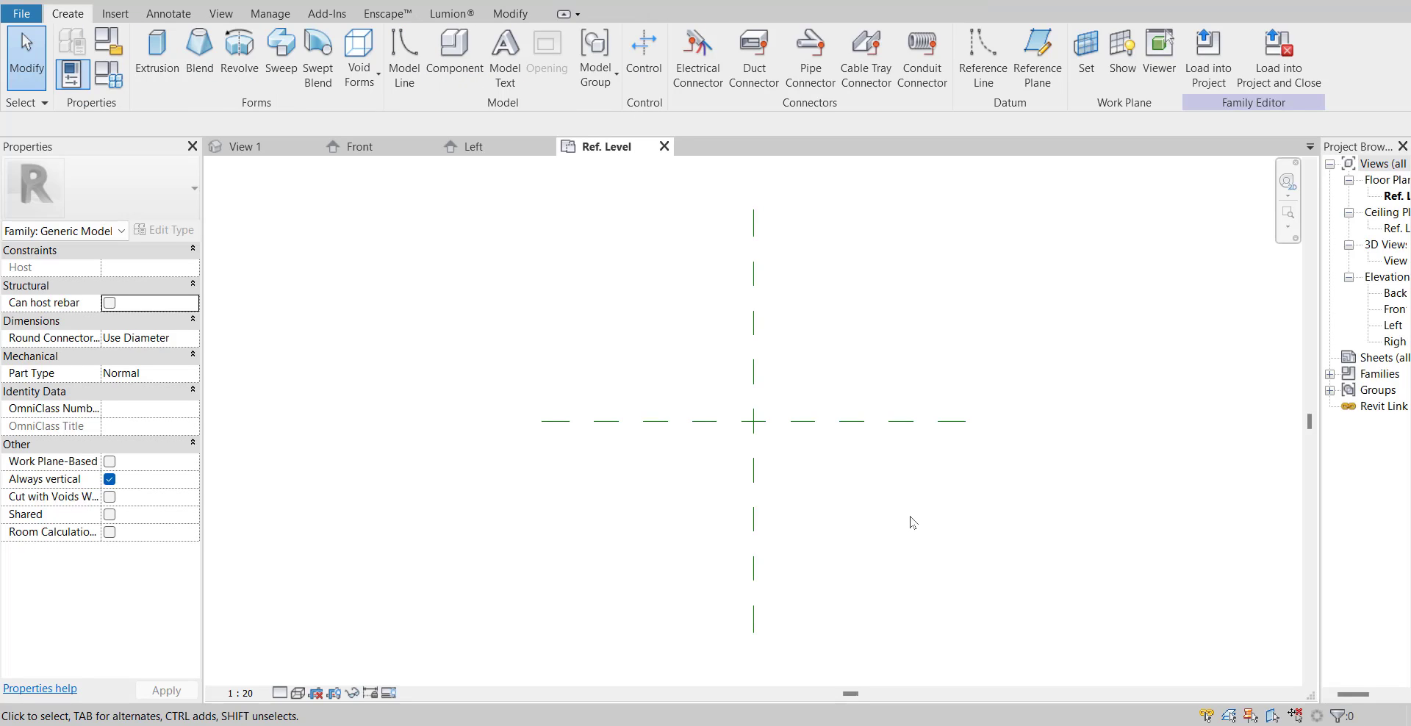
- Widen the Project Browser to show full view names and open the Front elevation view
middle_drag(912, 522, 904, 526)
drag(1320, 471, 1207, 471)
middle_drag(1080, 479, 979, 487)
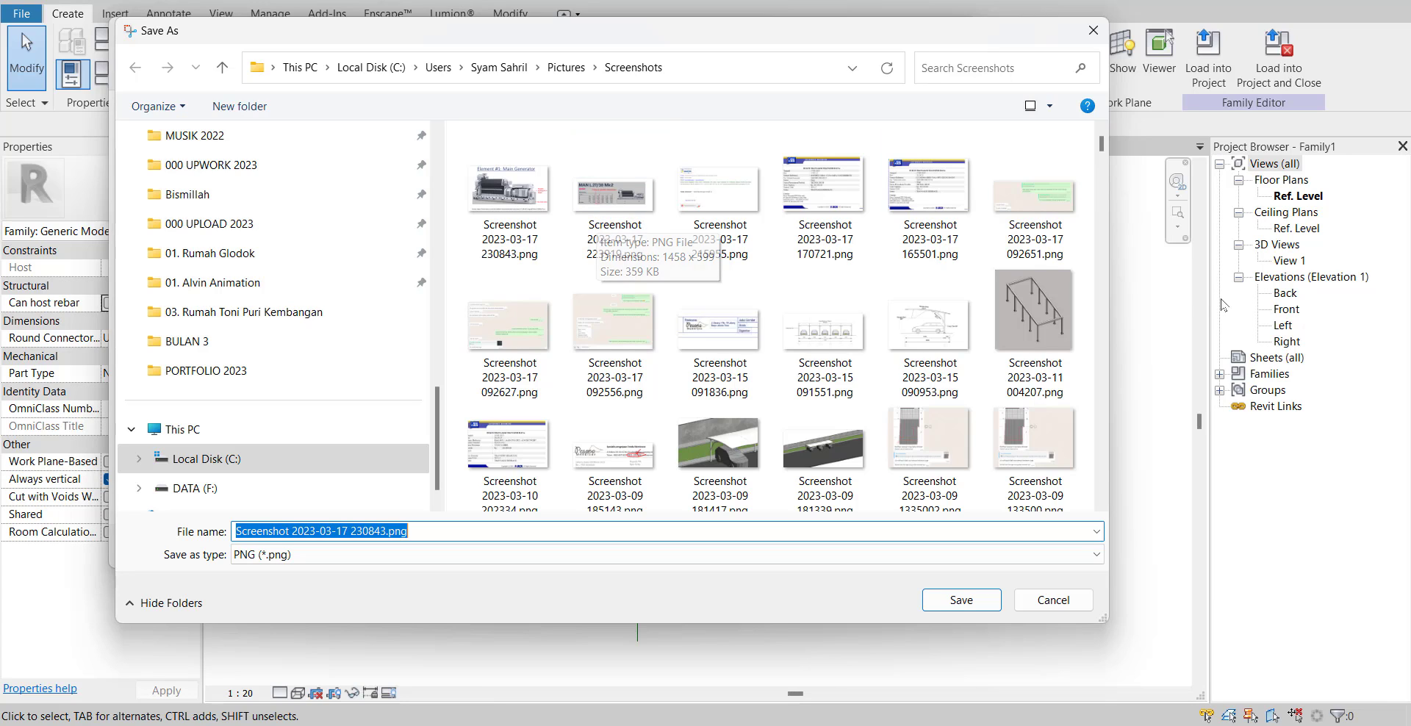
click(1282, 311)
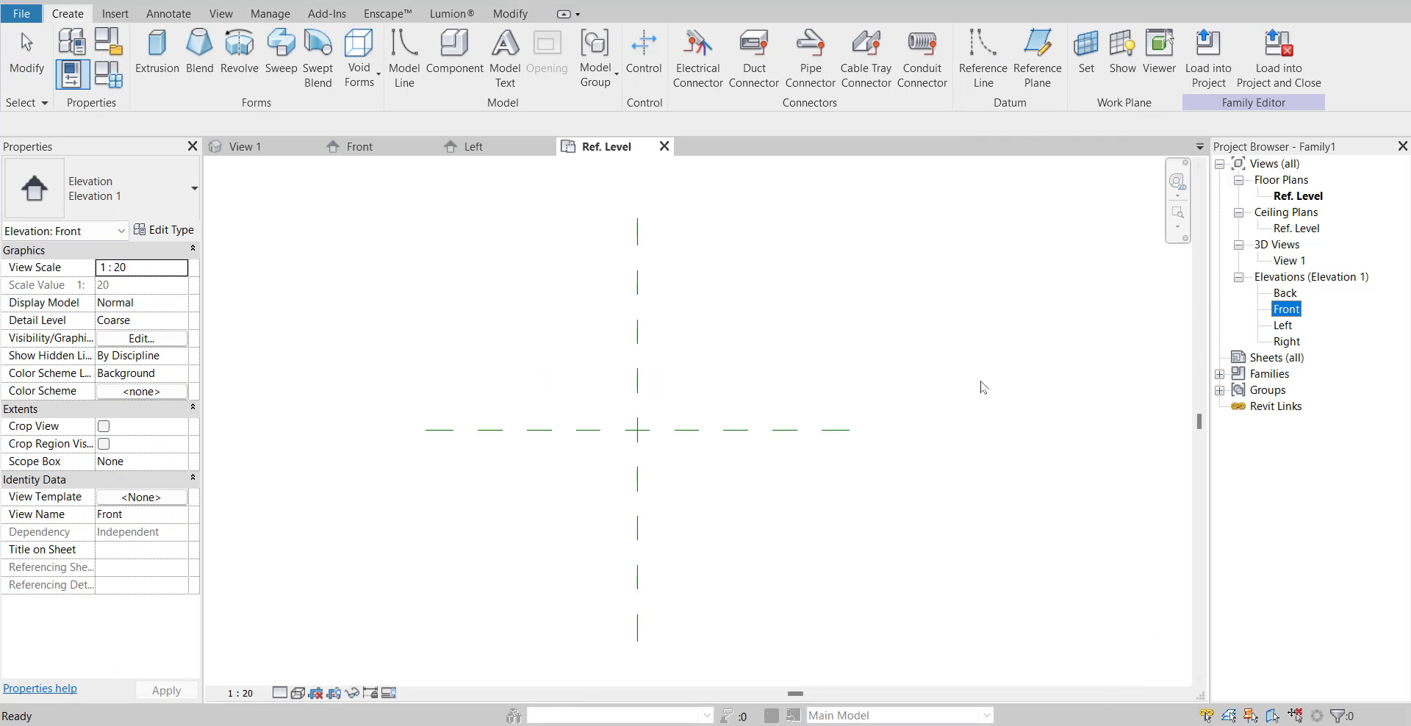
double_click(1294, 311)
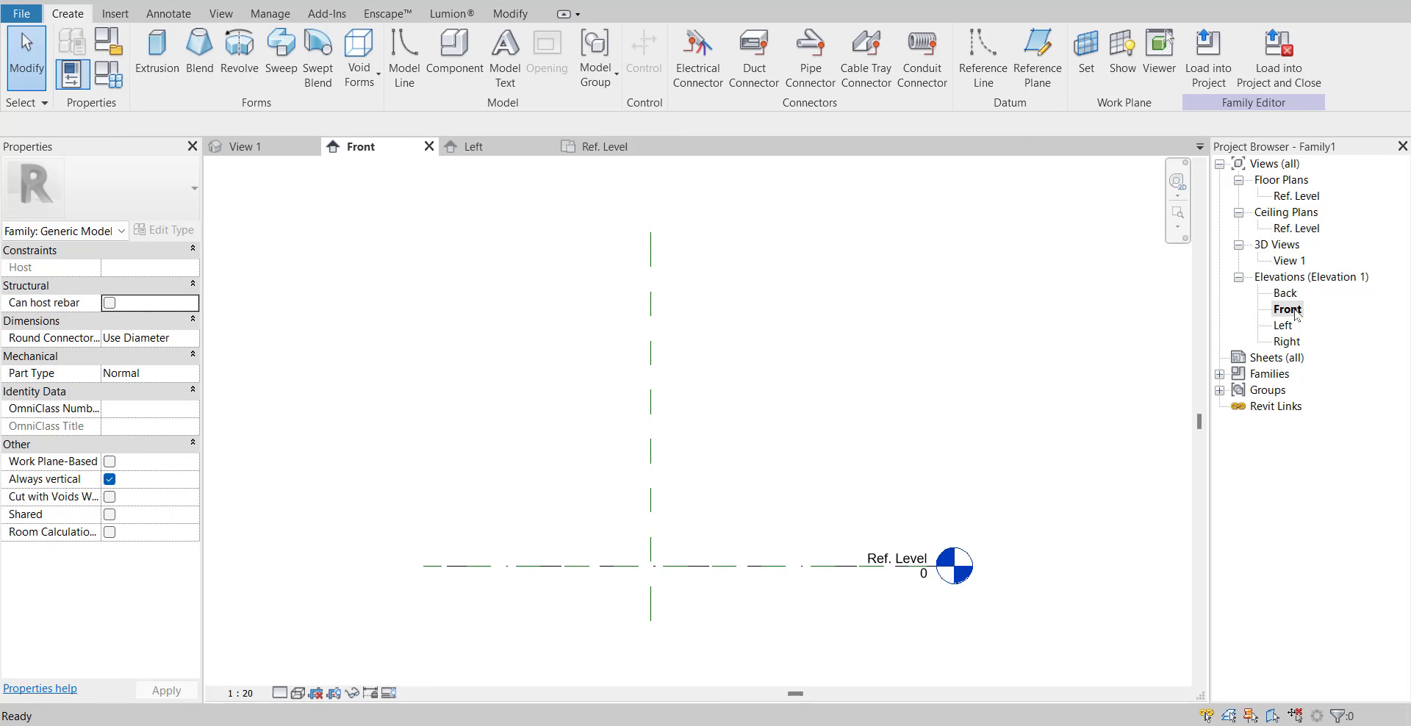
middle_drag(915, 396, 952, 348)
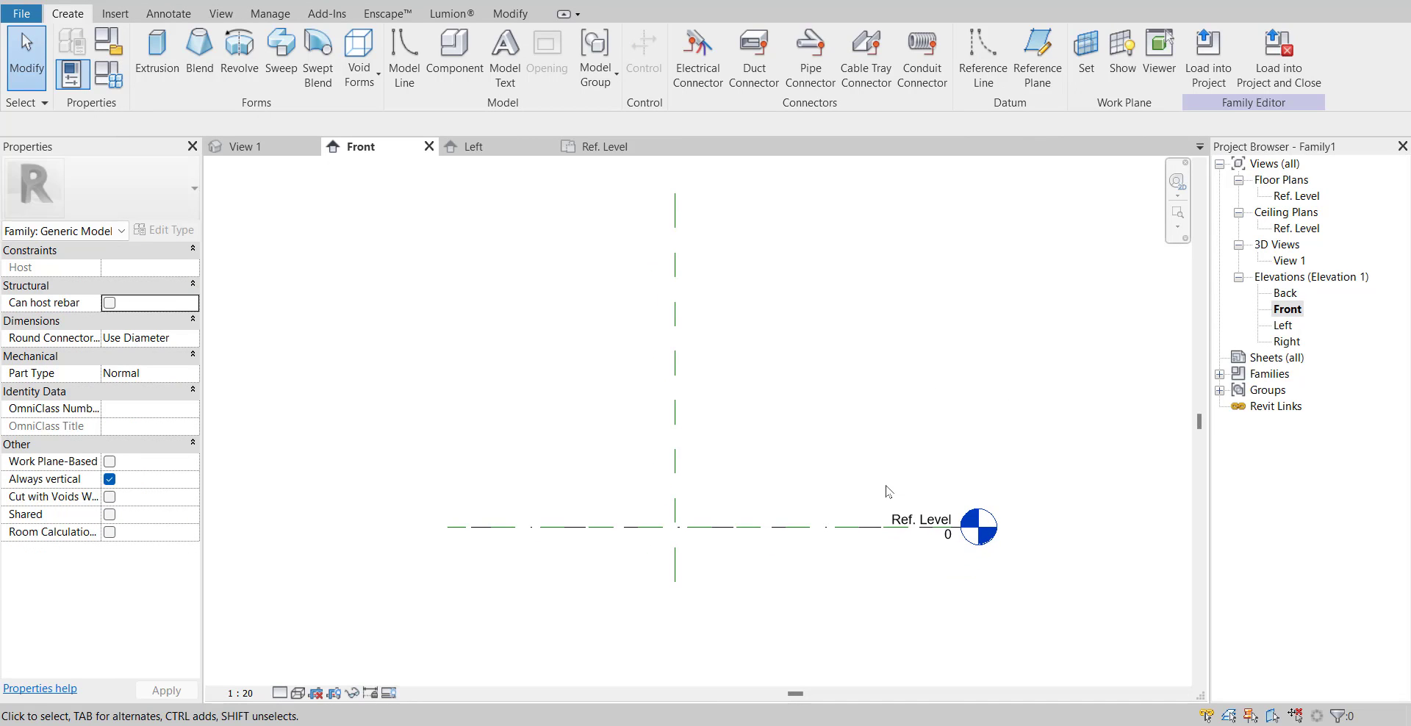
- Import the picture Screenshot 2023-03-17 223919.png into the Front view and place it near the reference level
click(947, 724)
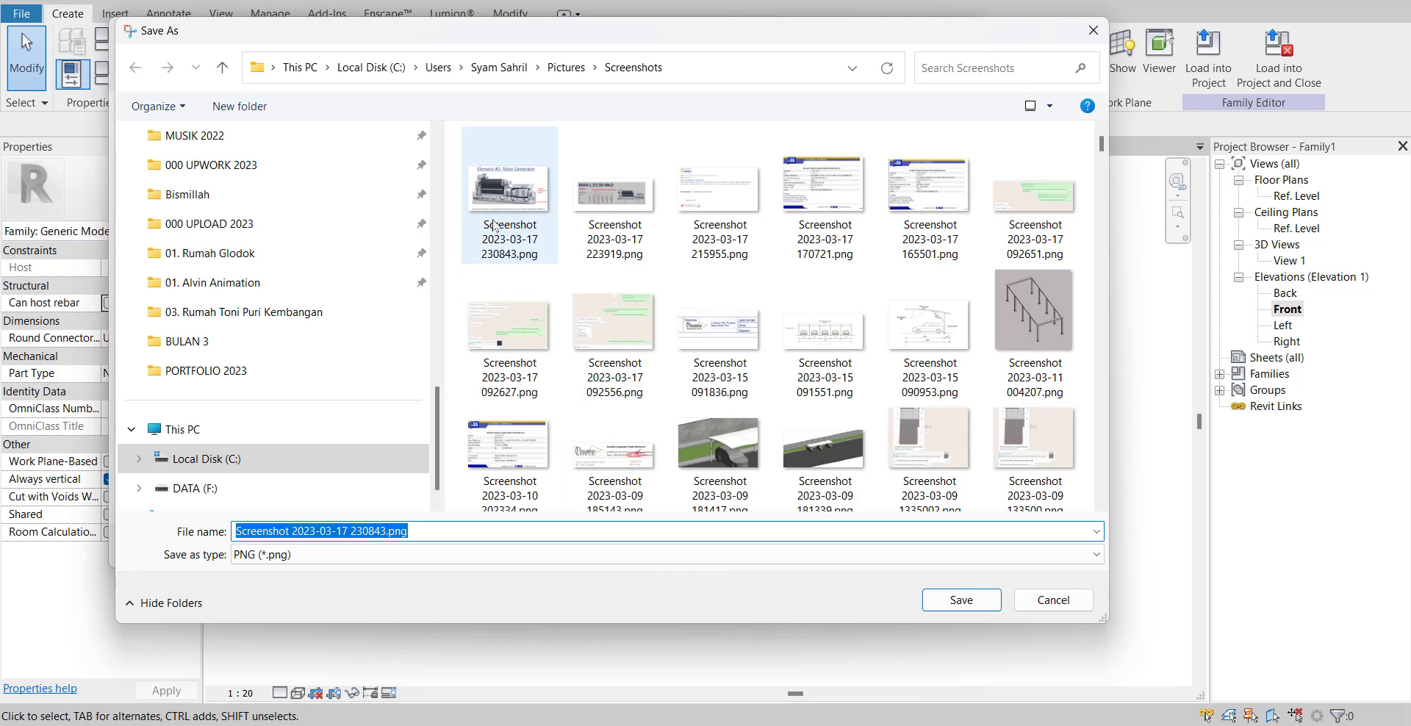
click(597, 209)
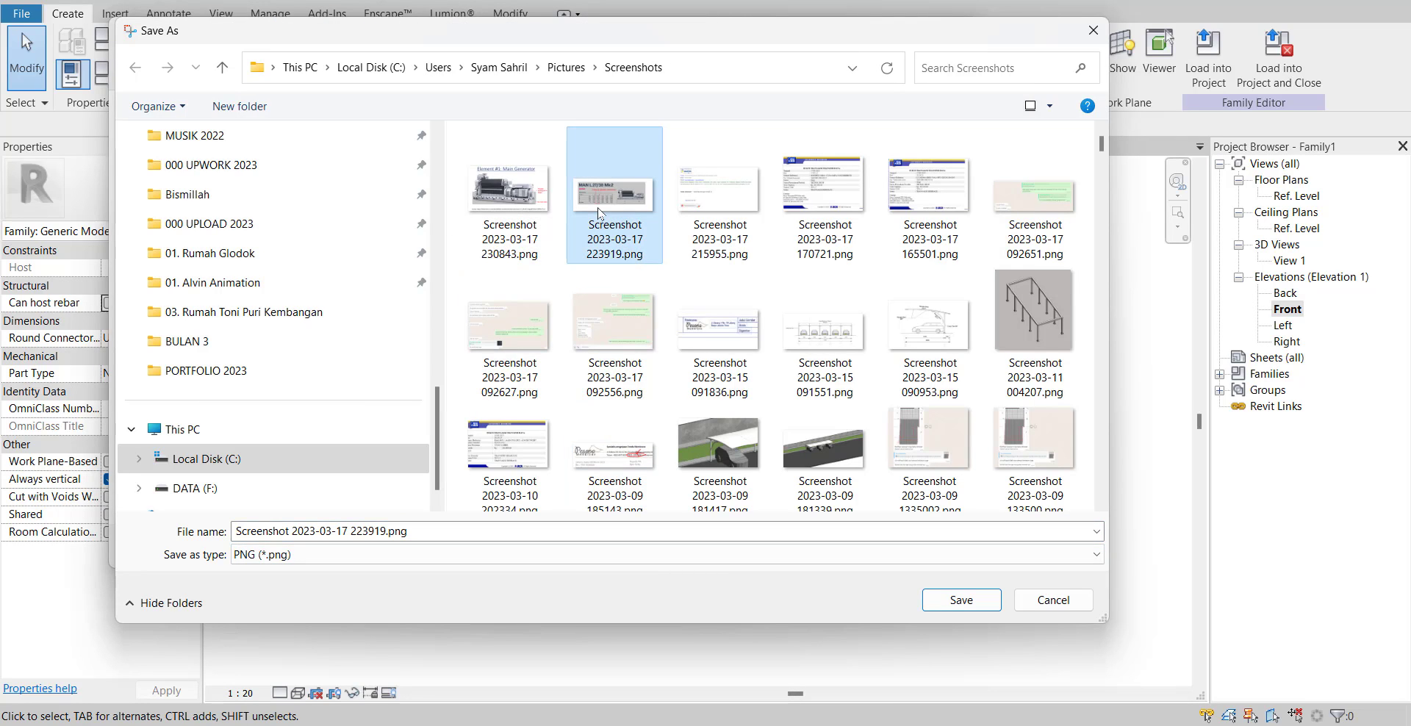
drag(598, 207, 1150, 476)
click(1142, 470)
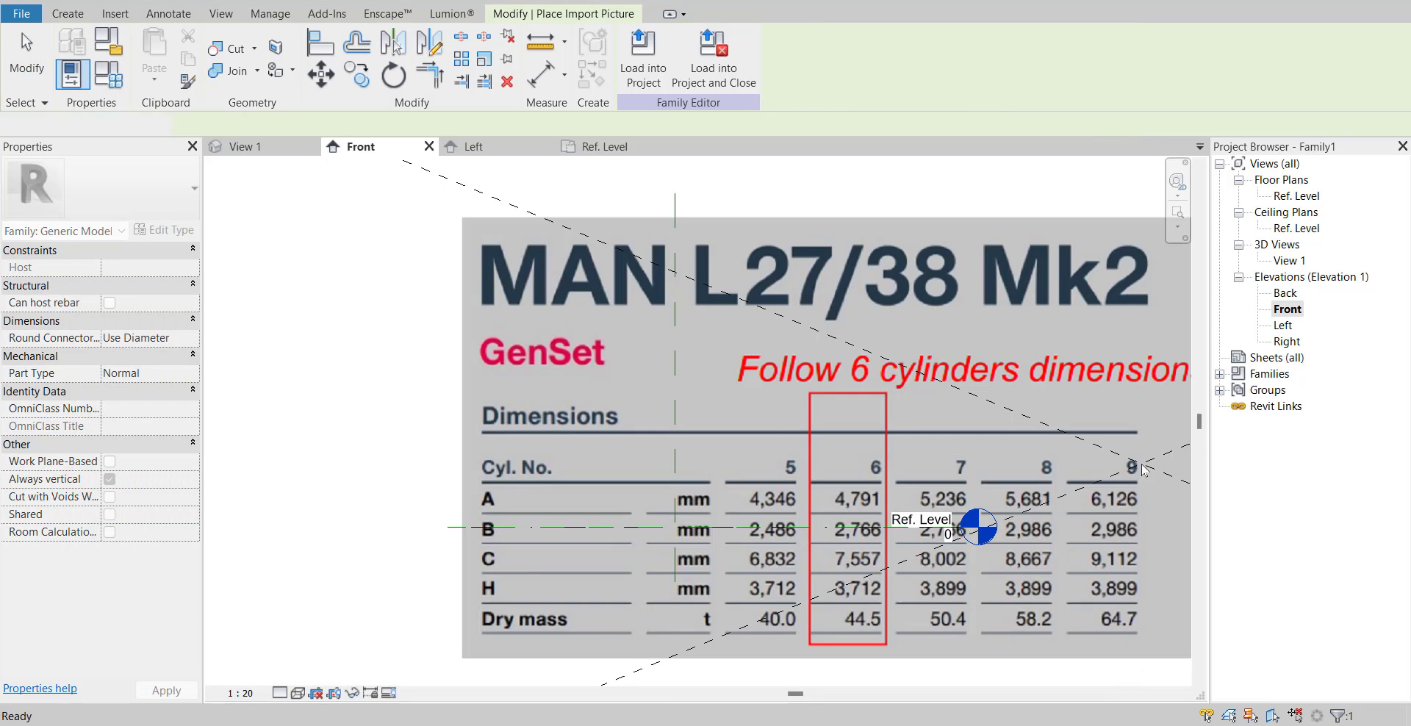
- Shrink the imported picture to about 7006 mm wide and position it around the vertical reference plane, over the Ref. Level line
scroll(955, 456, down, 5)
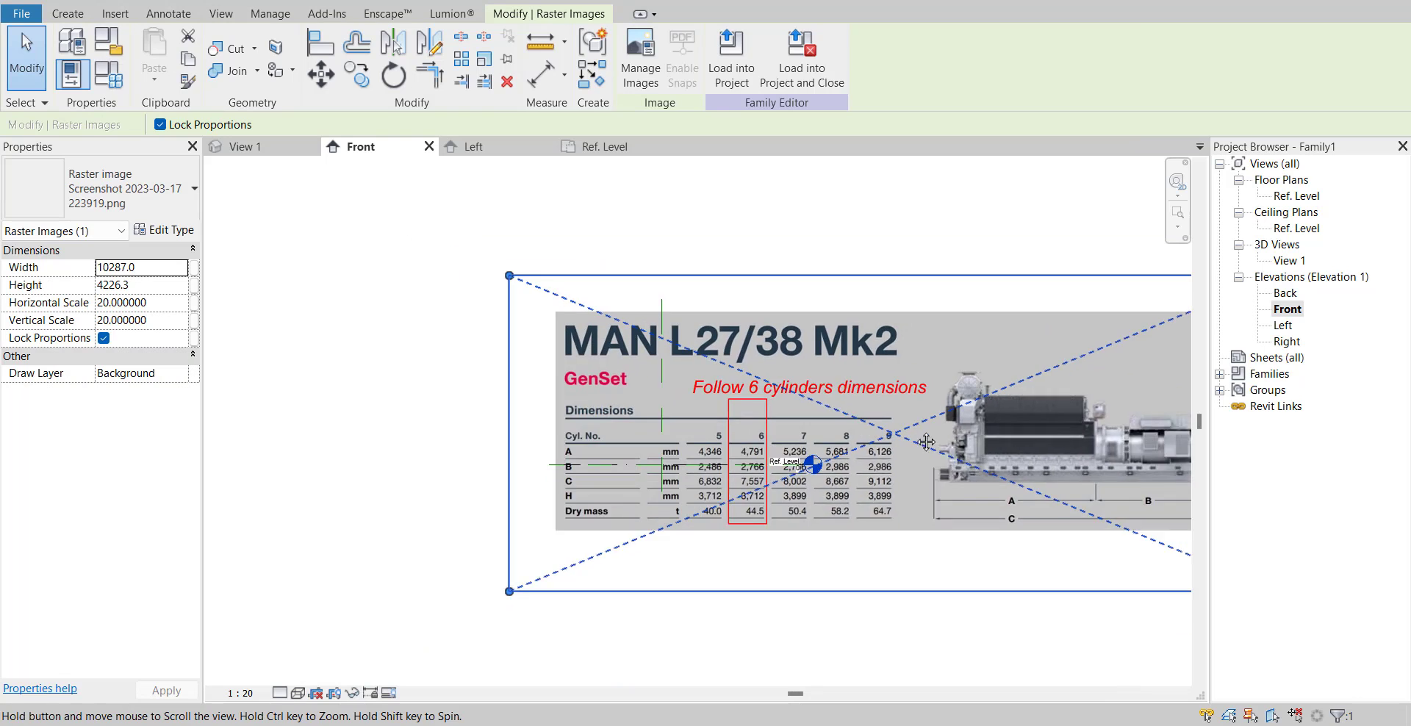
middle_drag(926, 441, 779, 446)
scroll(775, 443, down, 1)
drag(865, 457, 741, 377)
drag(951, 495, 739, 407)
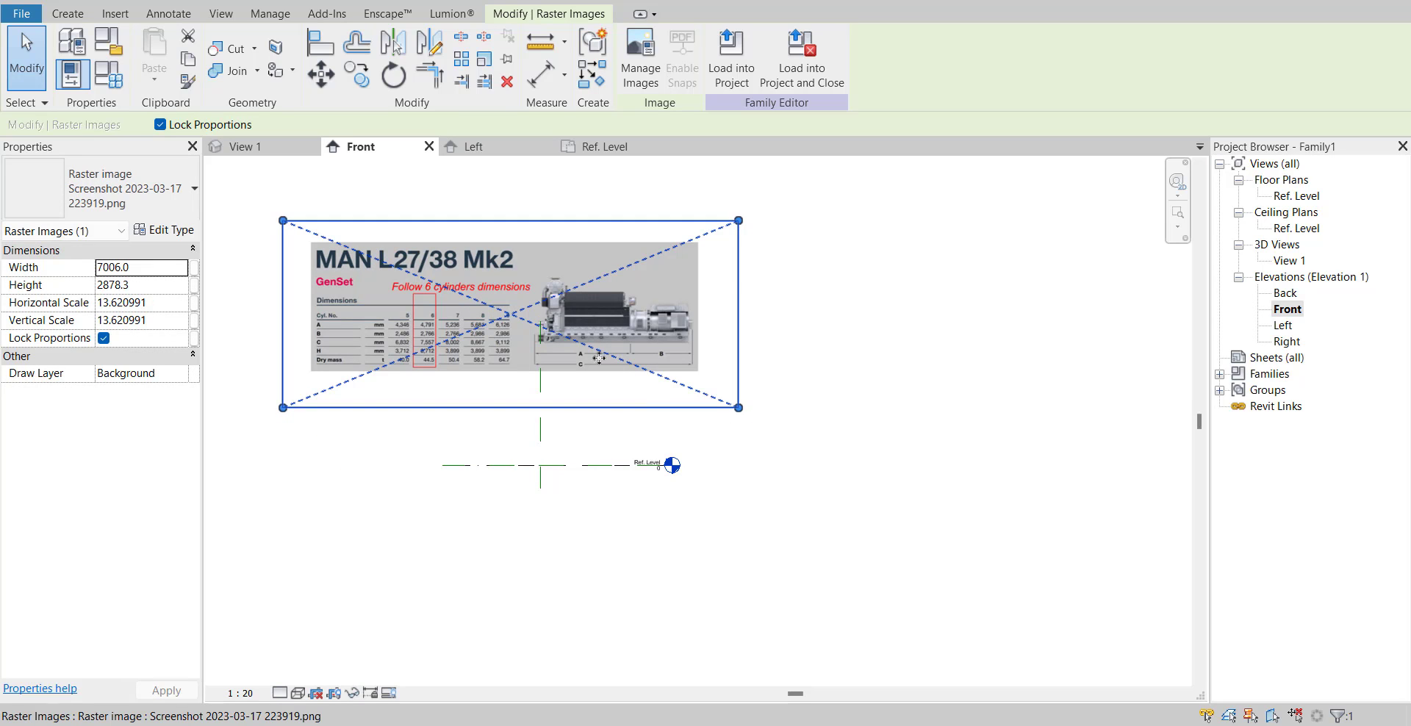
drag(588, 342, 619, 402)
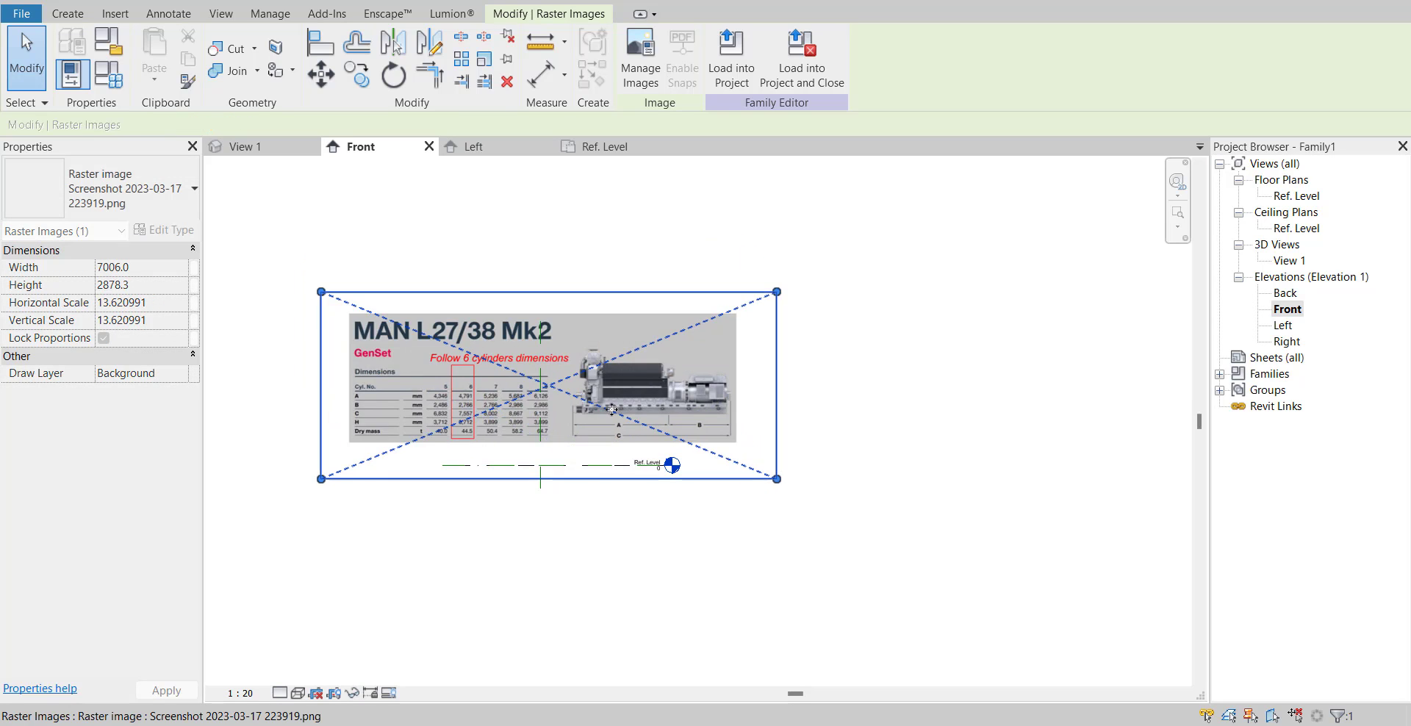
- Move the picture sideways so the generator set drawing straddles the vertical reference plane
scroll(619, 403, up, 2)
middle_drag(612, 430, 756, 438)
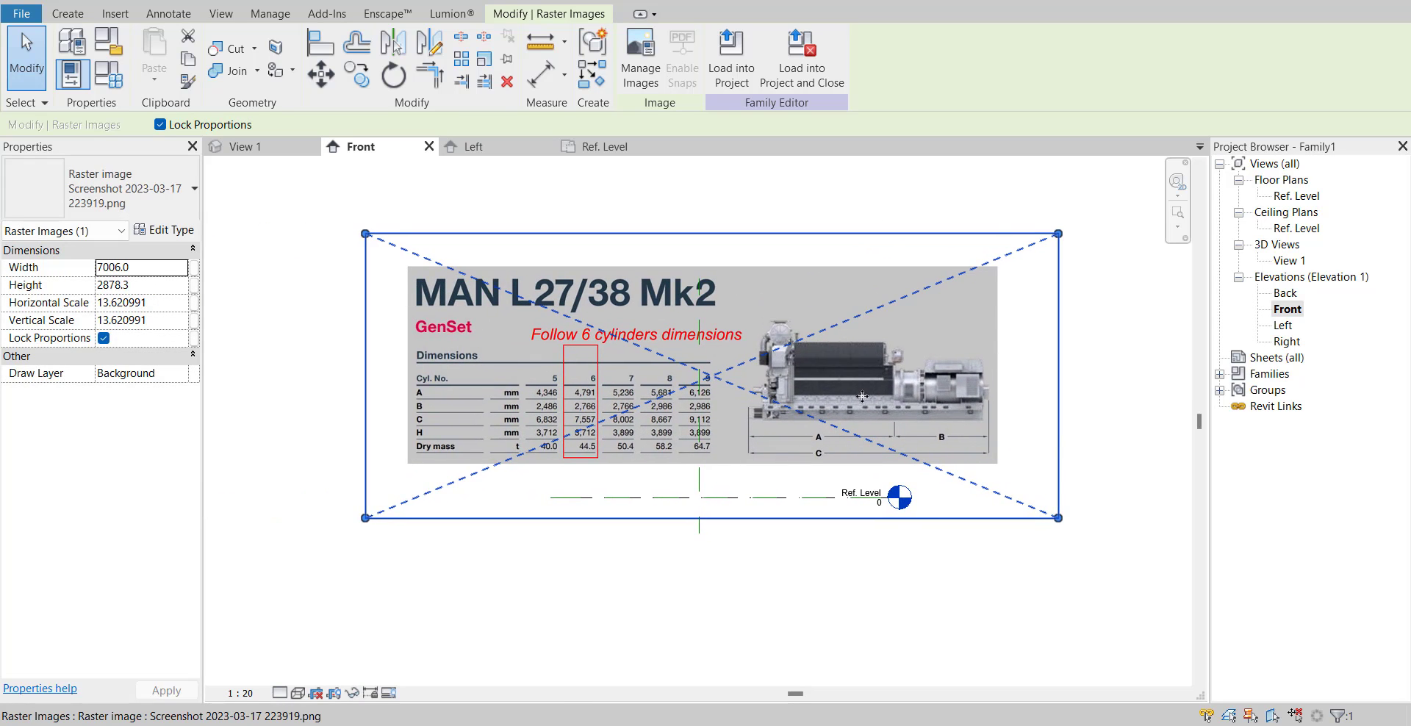
scroll(947, 404, up, 2)
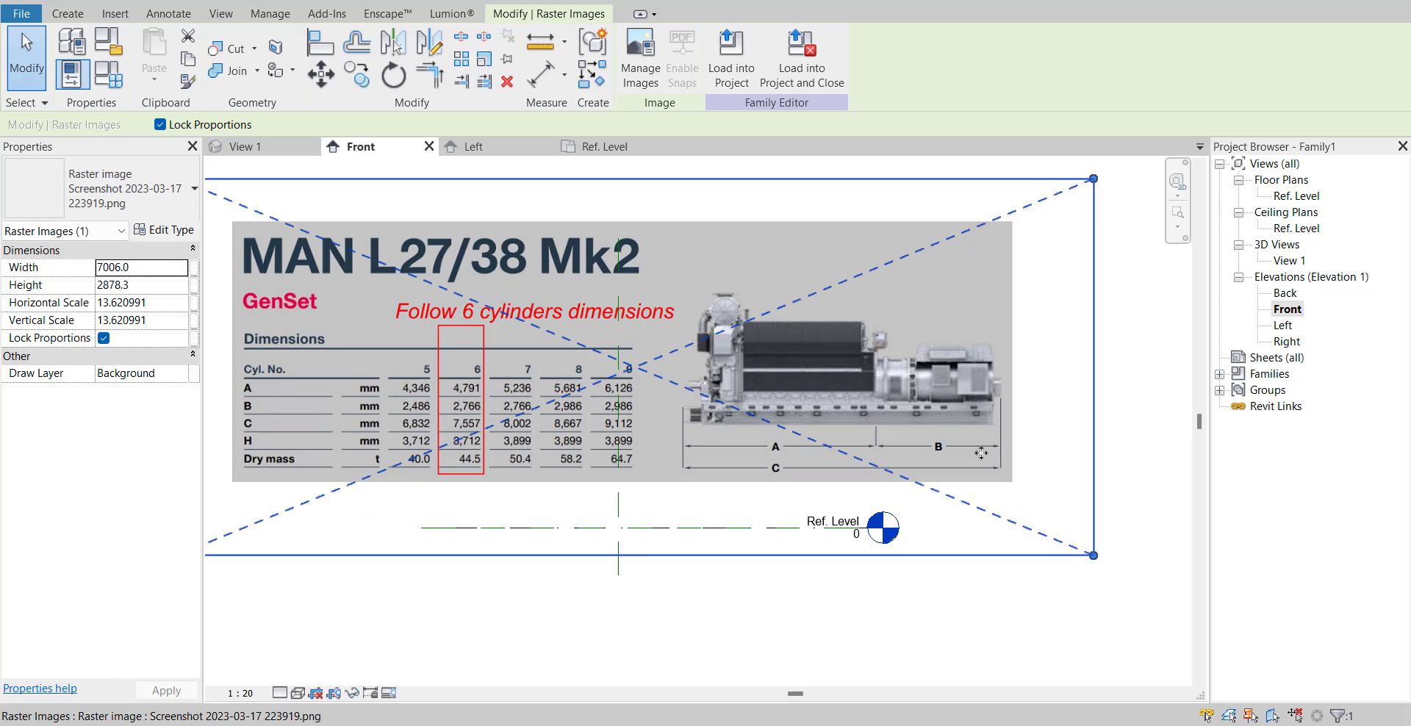
drag(969, 438, 803, 443)
middle_drag(800, 453, 872, 453)
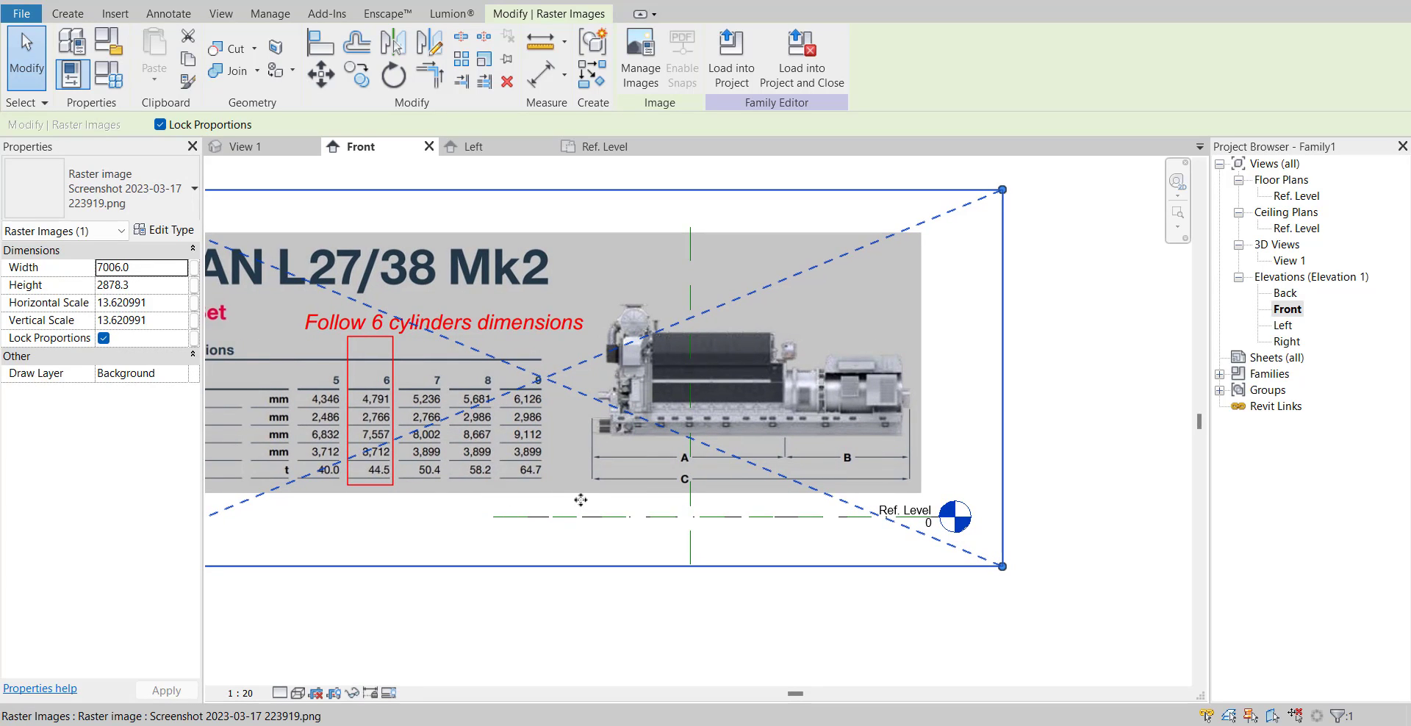
- Examine the six-cylinder column of the dimensions table and the A, B and C dimension lines of the generator drawing
scroll(580, 500, up, 3)
scroll(579, 500, down, 2)
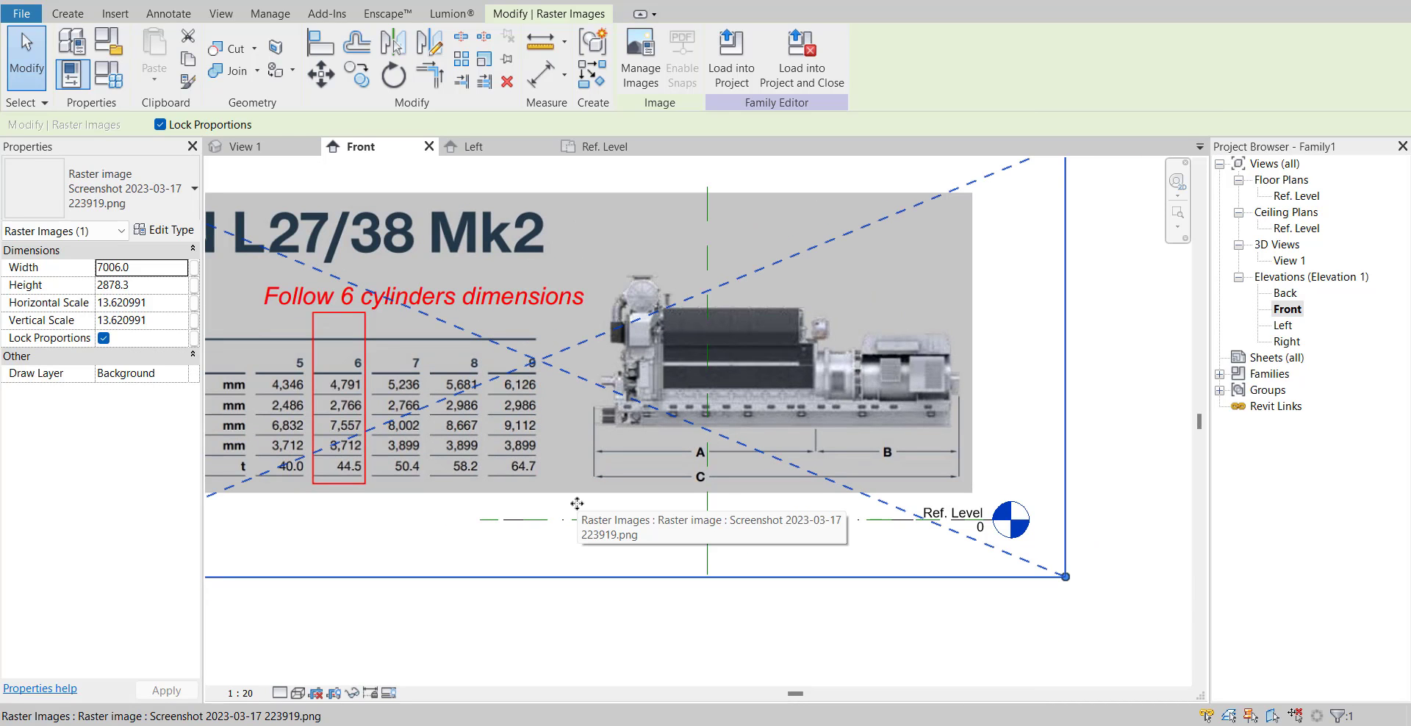
middle_drag(569, 500, 798, 510)
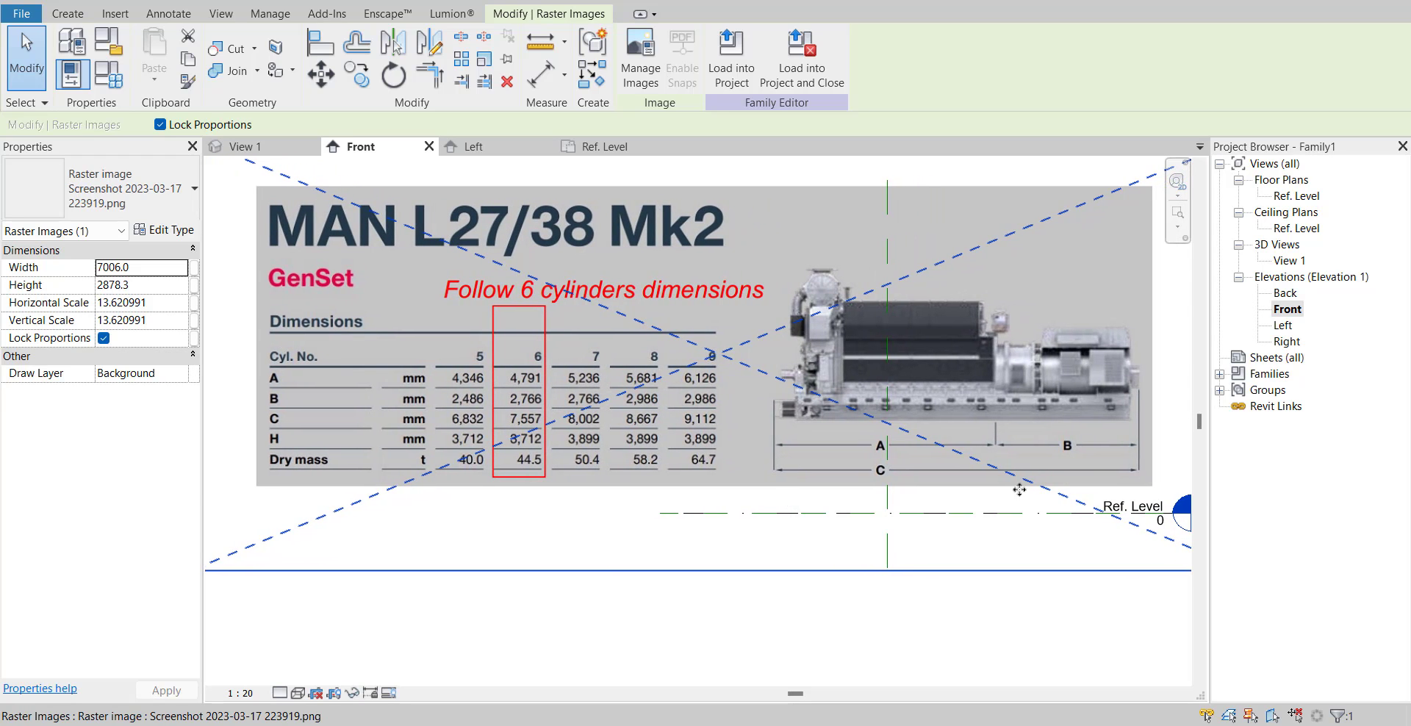
scroll(787, 499, up, 3)
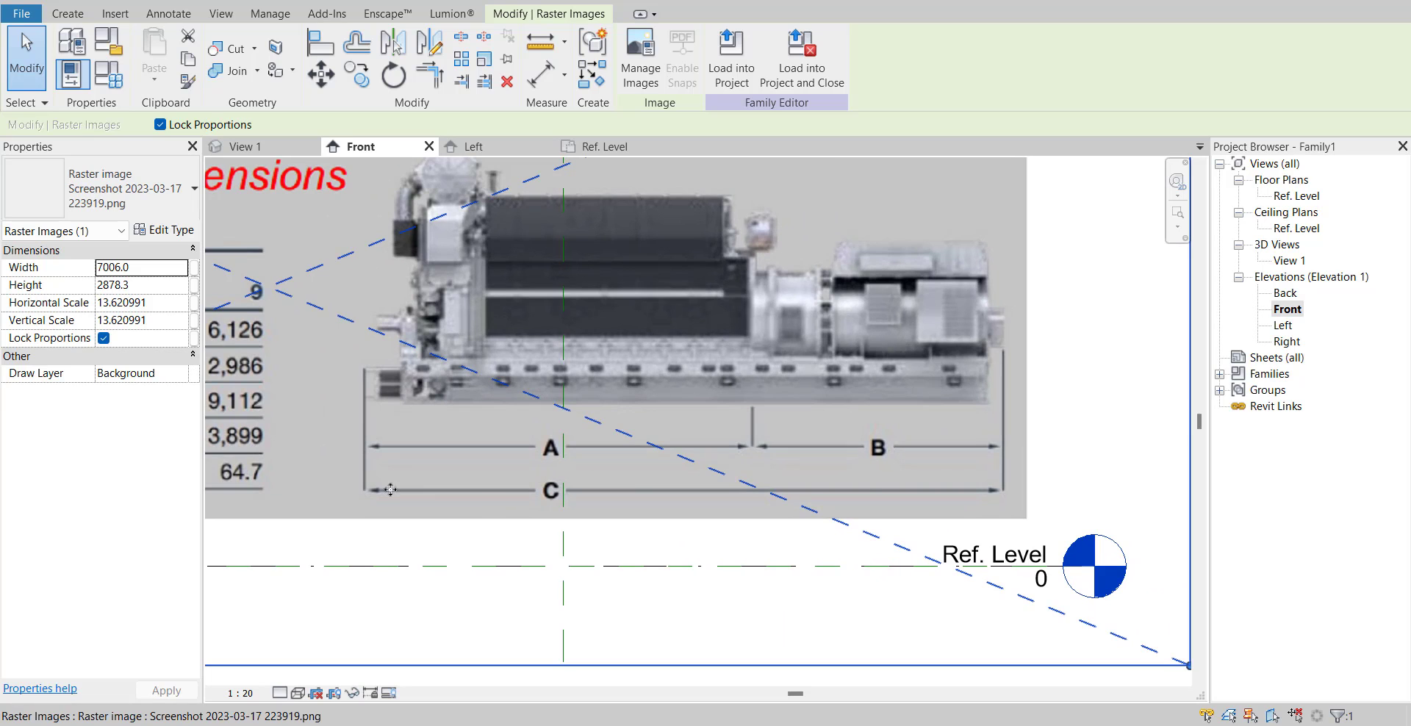
scroll(883, 493, down, 1)
middle_drag(652, 490, 947, 477)
middle_drag(619, 464, 830, 462)
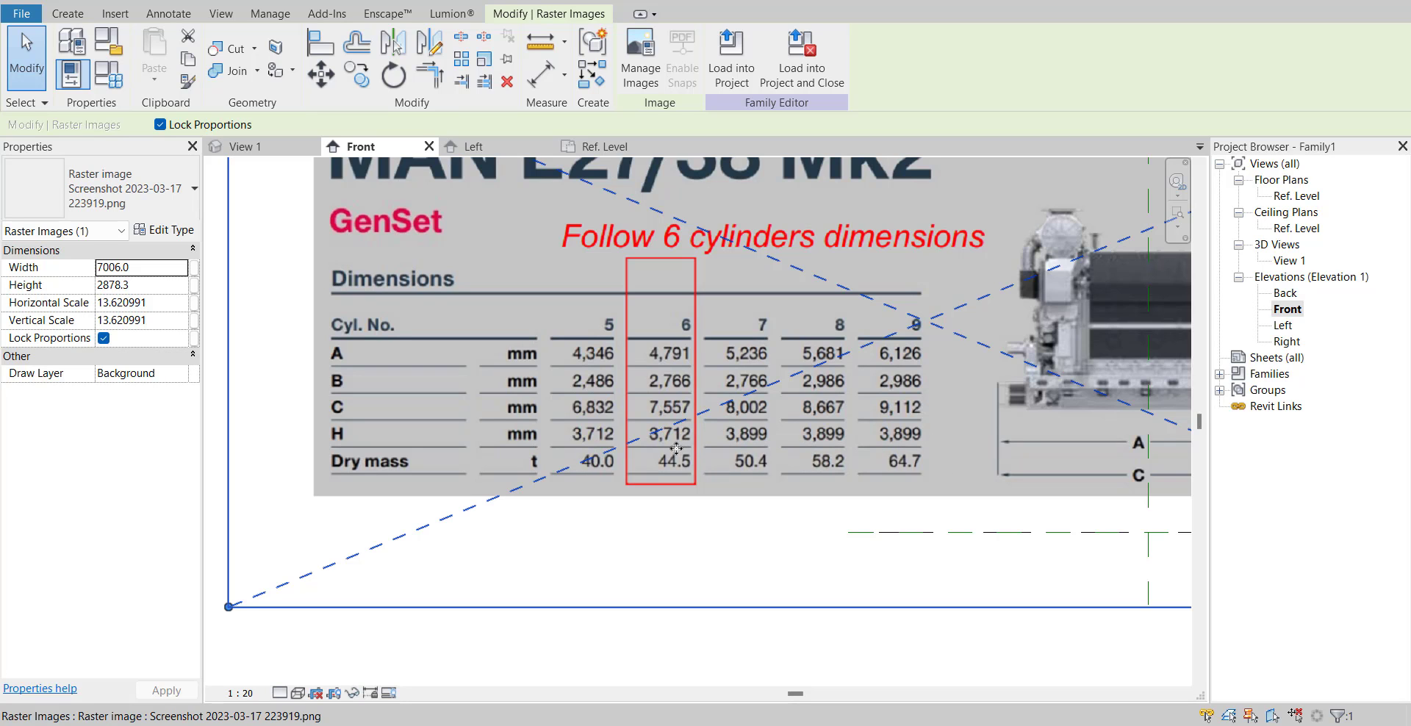
middle_drag(731, 451, 604, 518)
scroll(713, 471, down, 1)
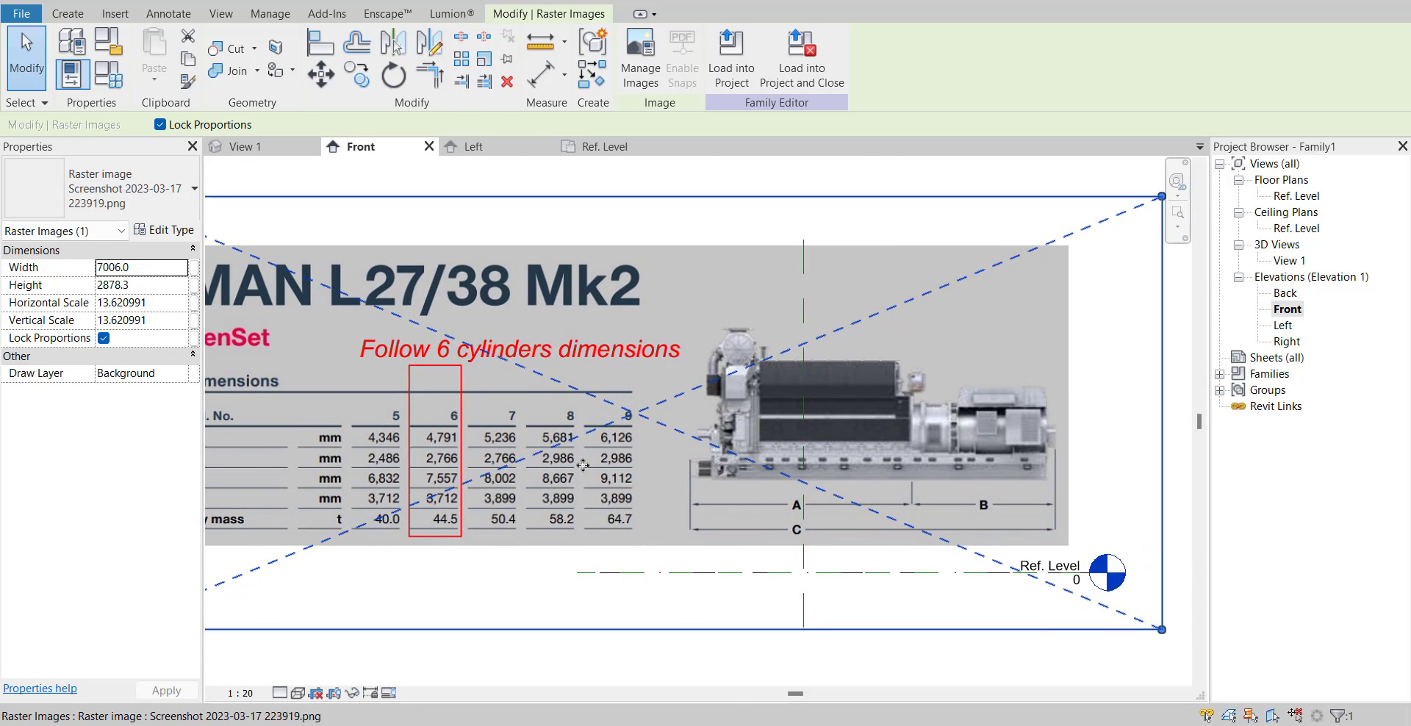
- Check the length format in the Project Units settings and close them without changes
click(272, 14)
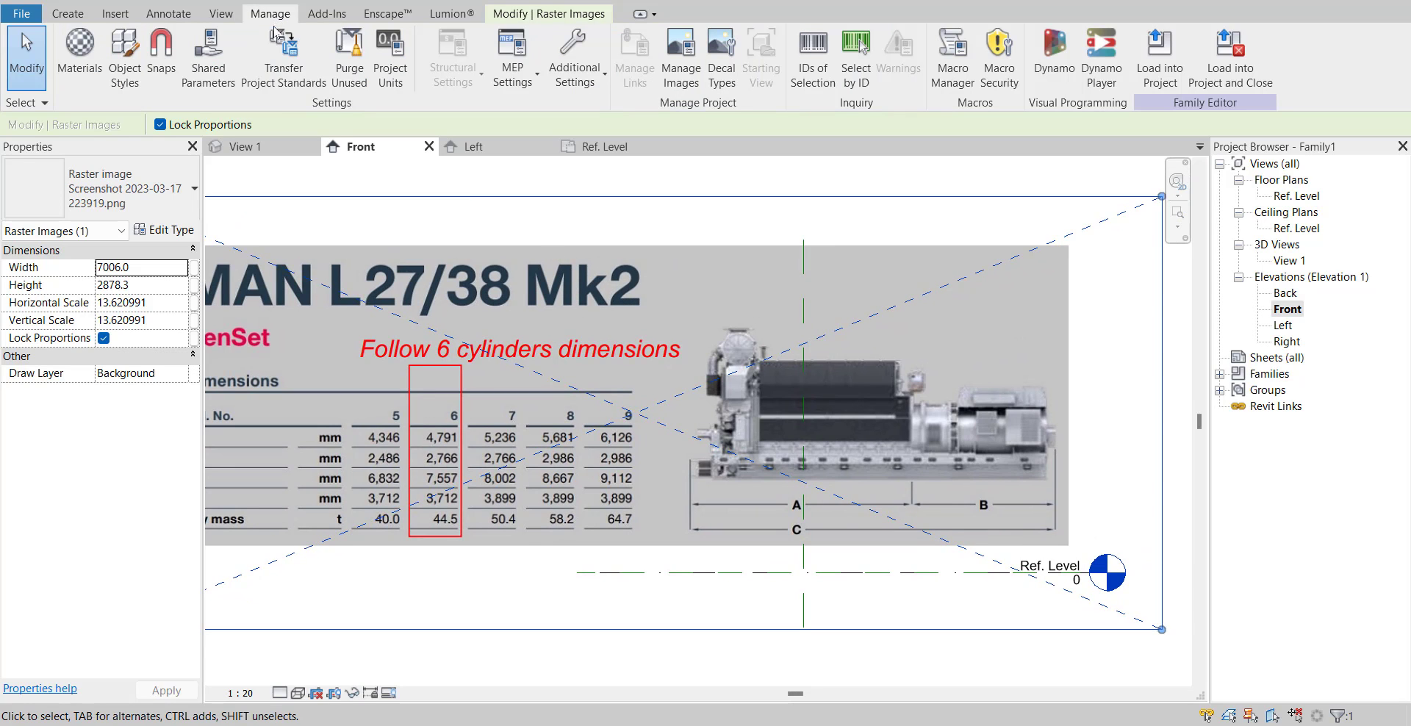
click(387, 52)
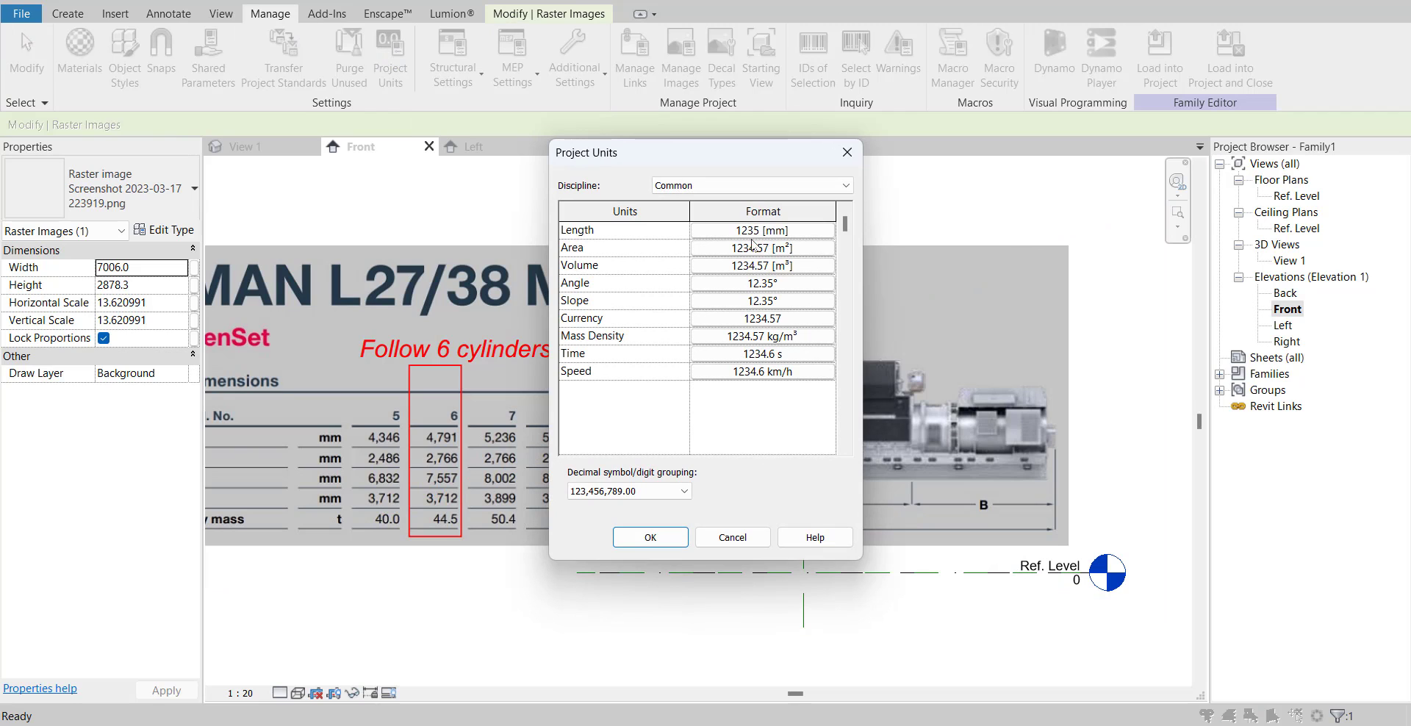
click(848, 154)
- Scale the picture graphically from the left to the right end of dimension line C, setting that length to 7557 mm
middle_drag(712, 317, 770, 306)
click(645, 361)
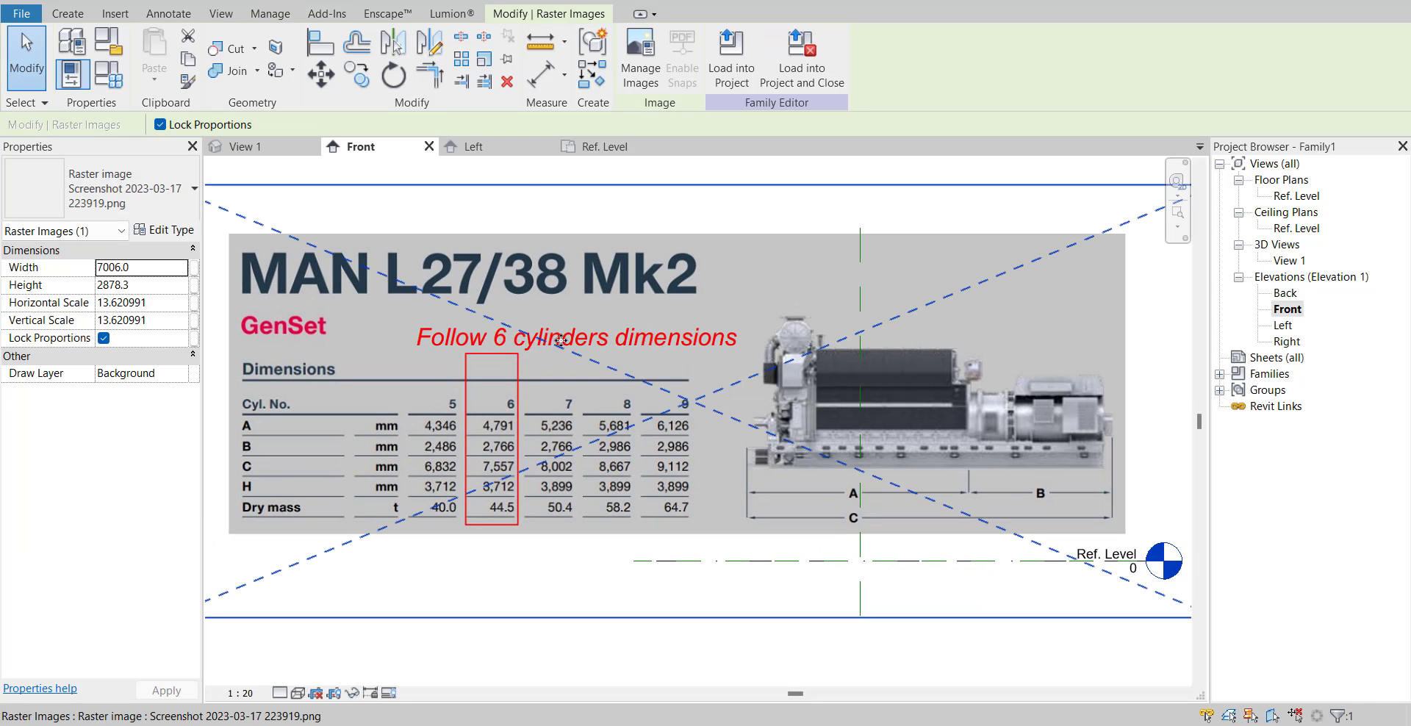
click(483, 62)
scroll(657, 450, up, 5)
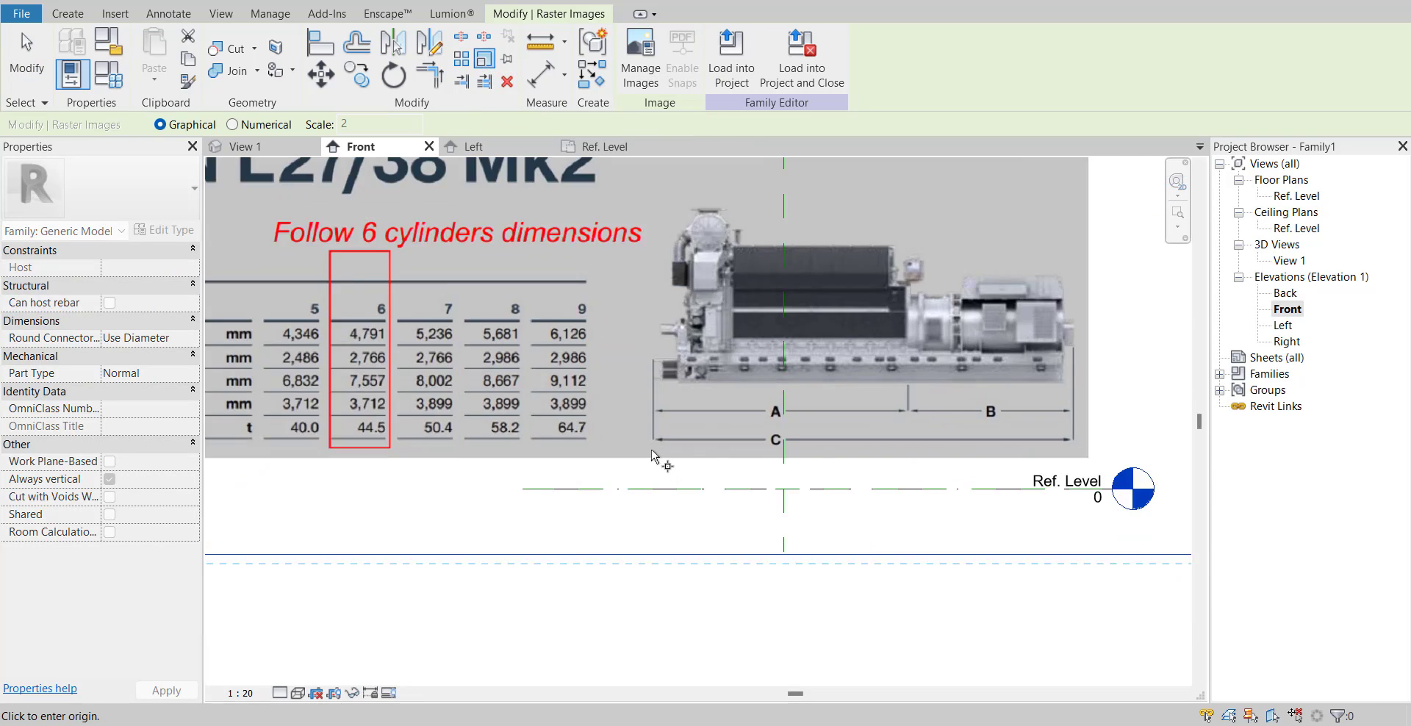
scroll(658, 449, up, 4)
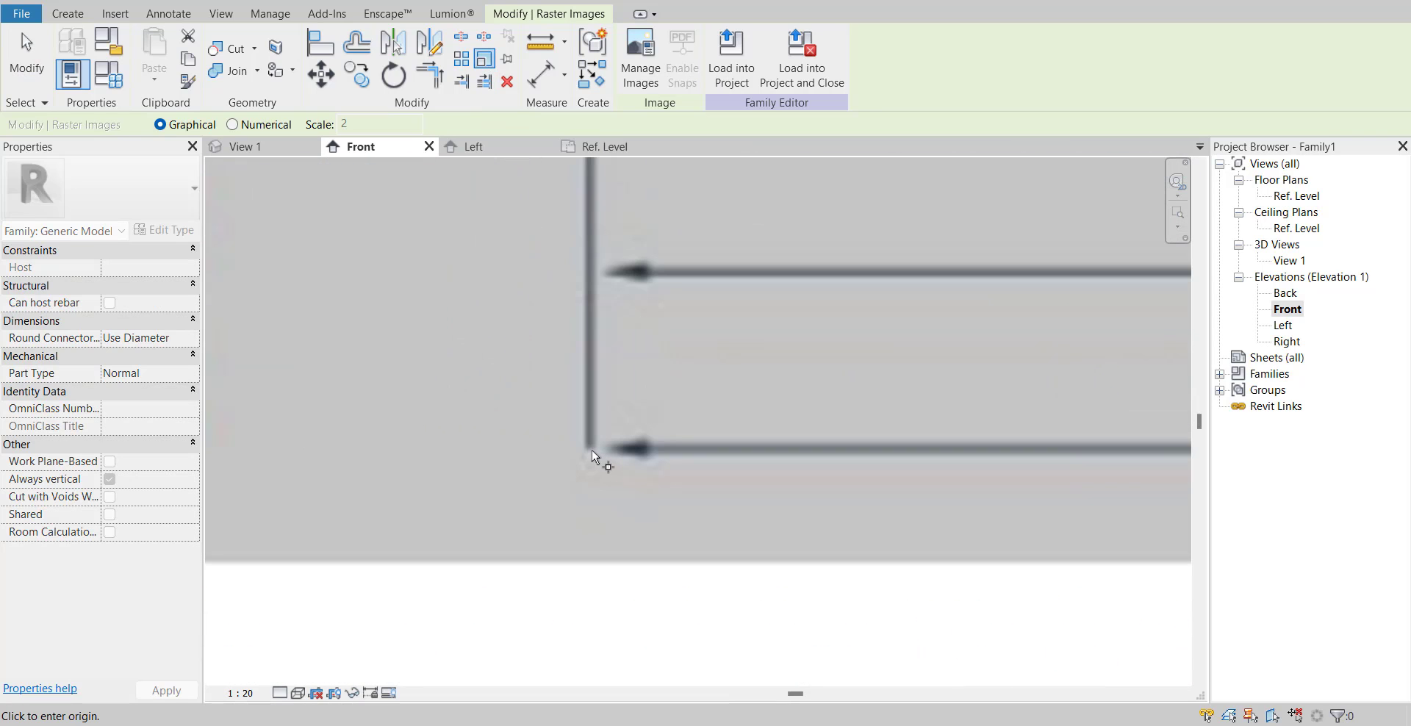
click(588, 452)
scroll(581, 461, down, 7)
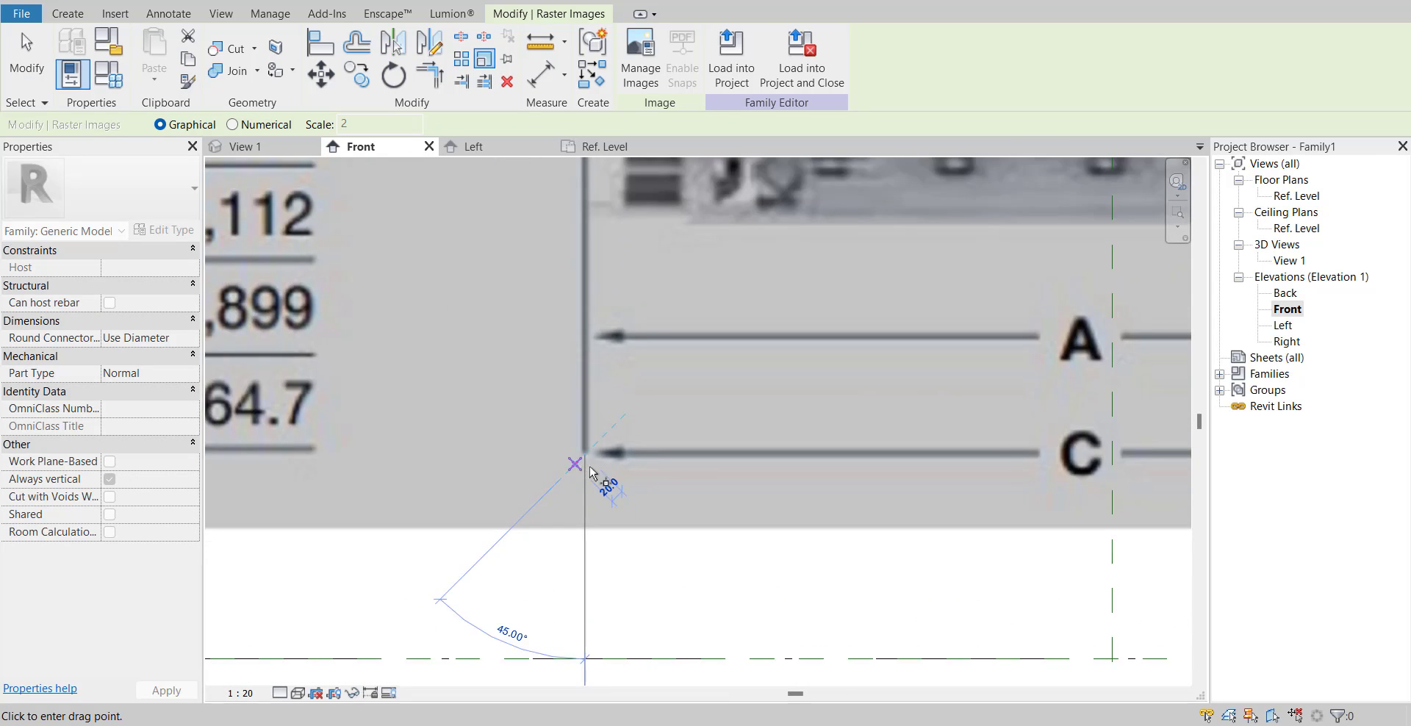
scroll(815, 467, up, 8)
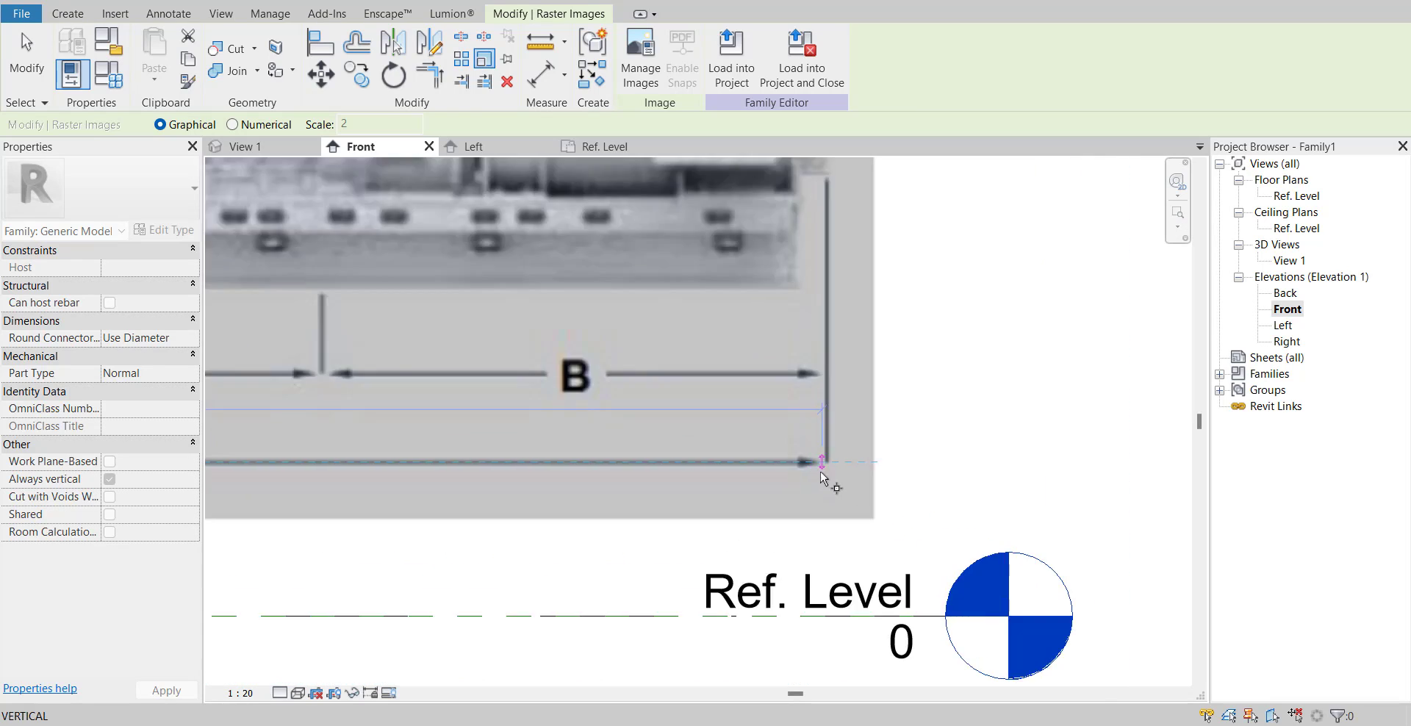
scroll(832, 458, up, 3)
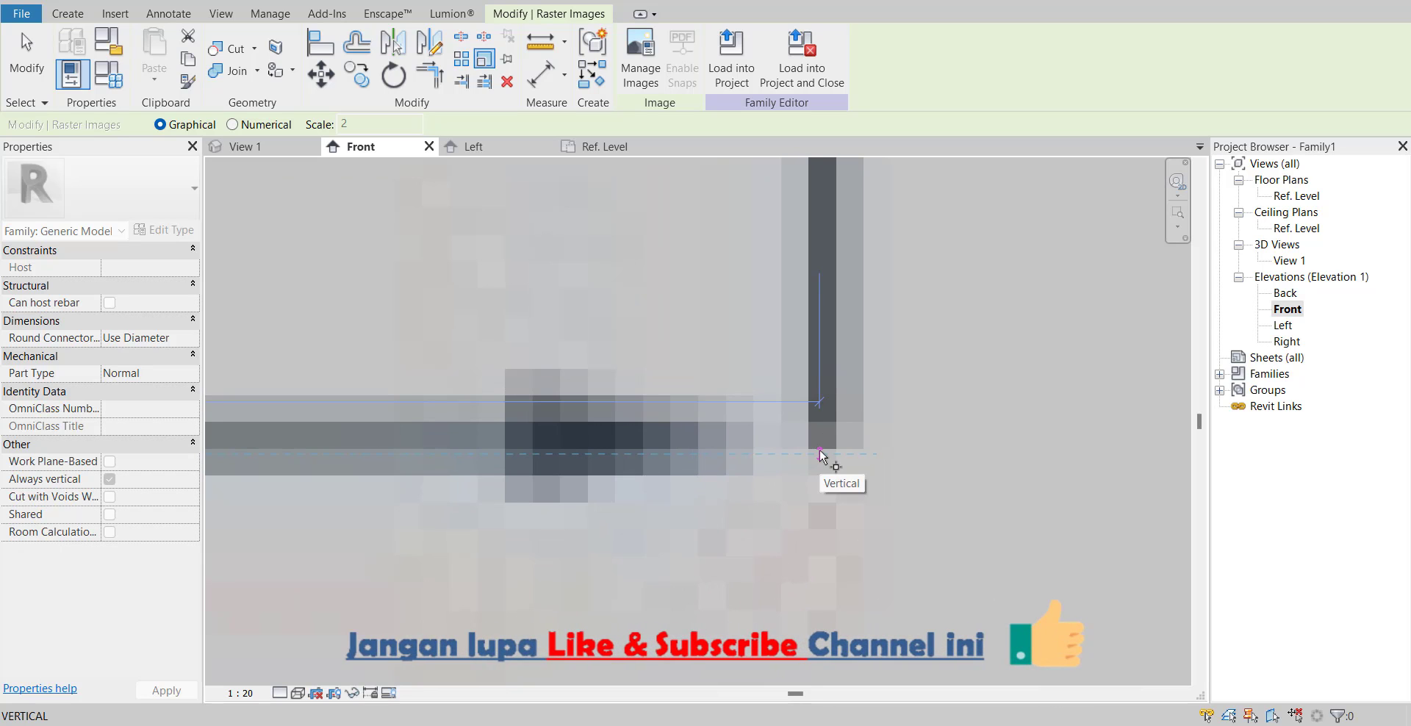
click(821, 453)
scroll(821, 453, down, 5)
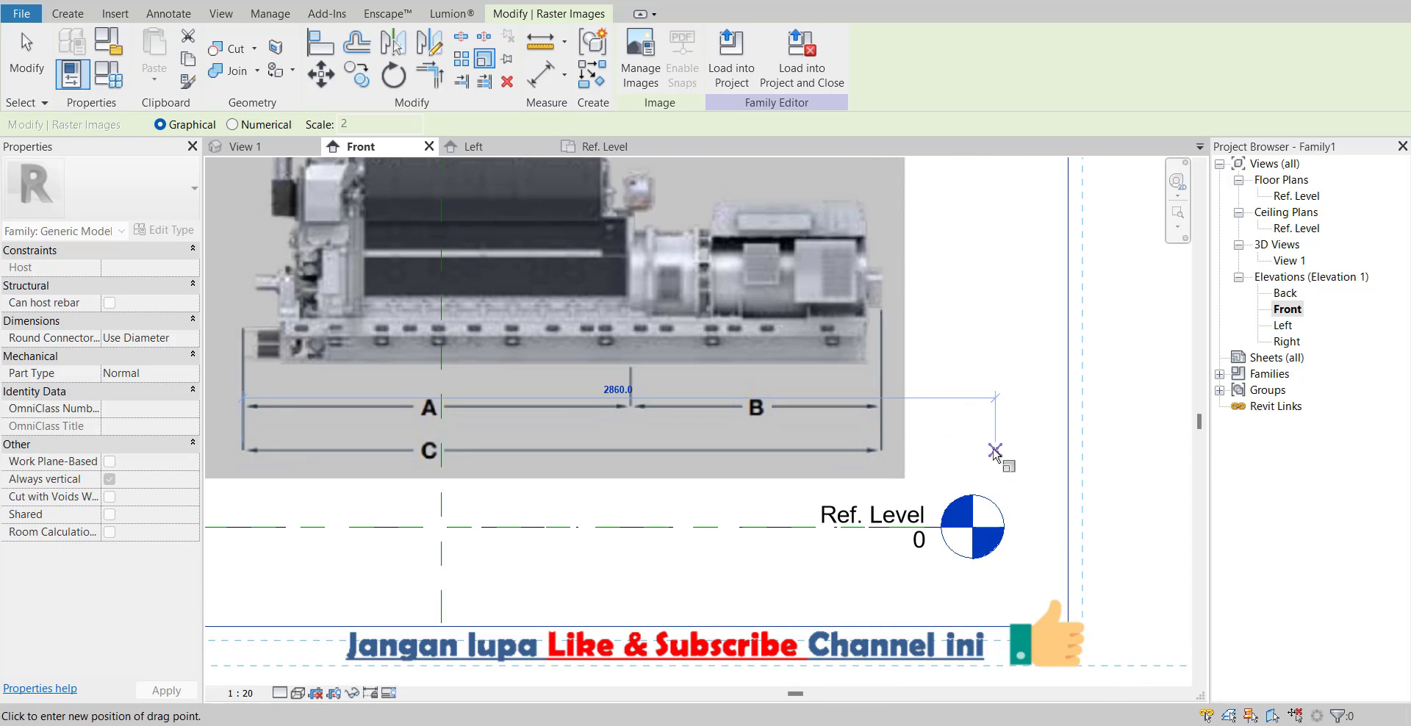
scroll(995, 451, down, 3)
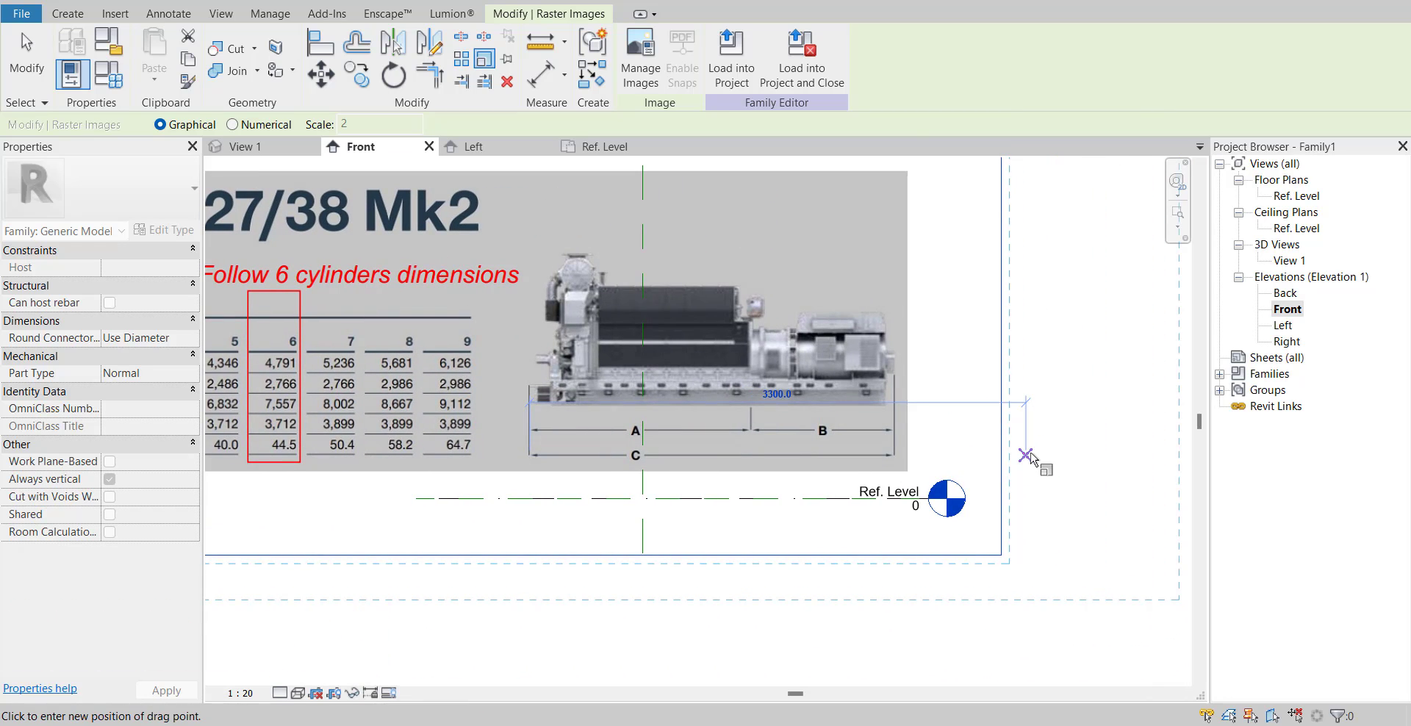
text(755)
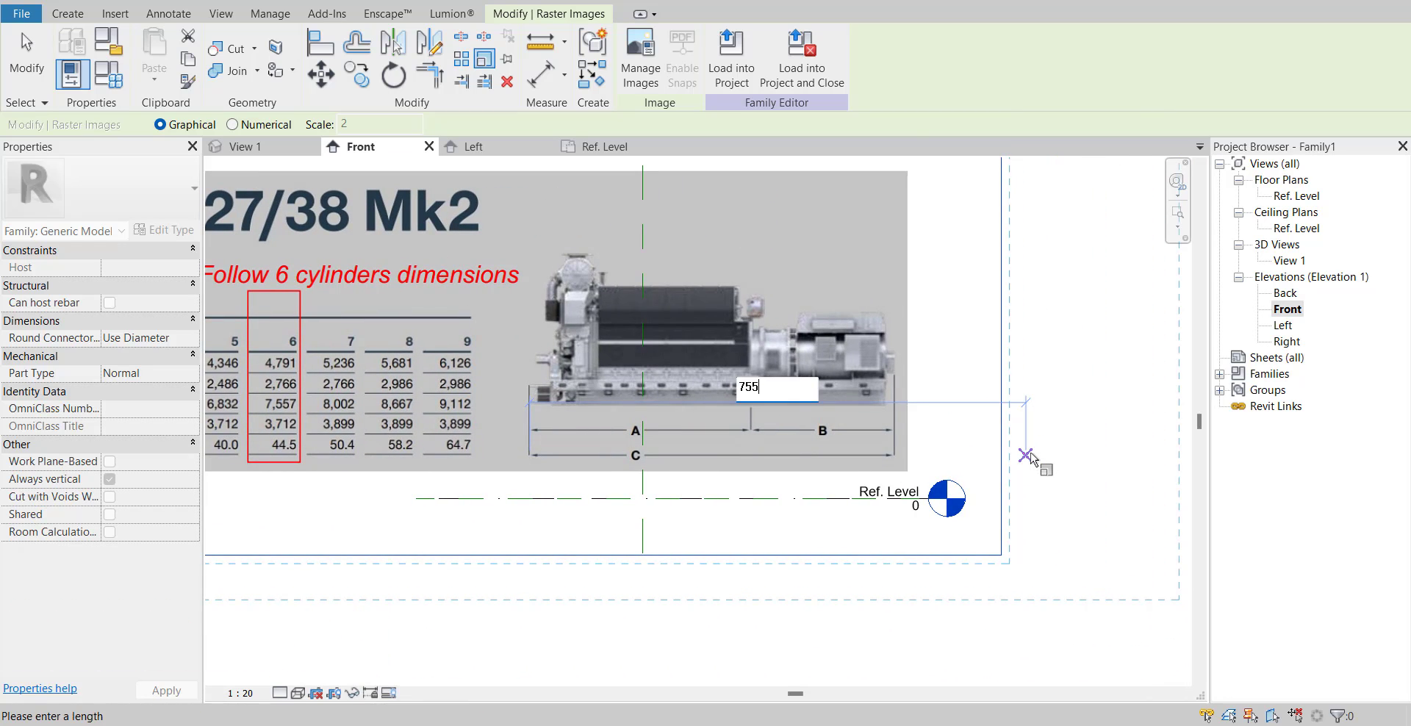
text(7)
key(Return)
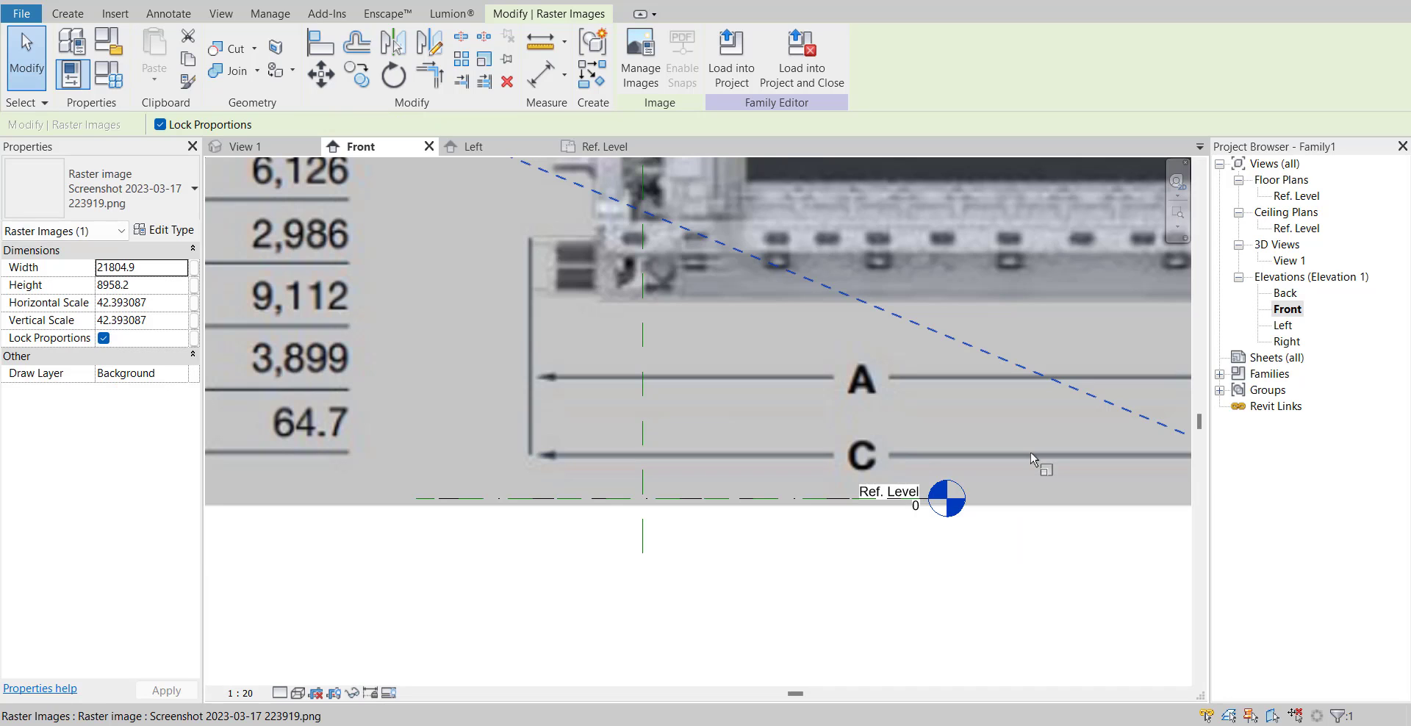
scroll(718, 466, down, 4)
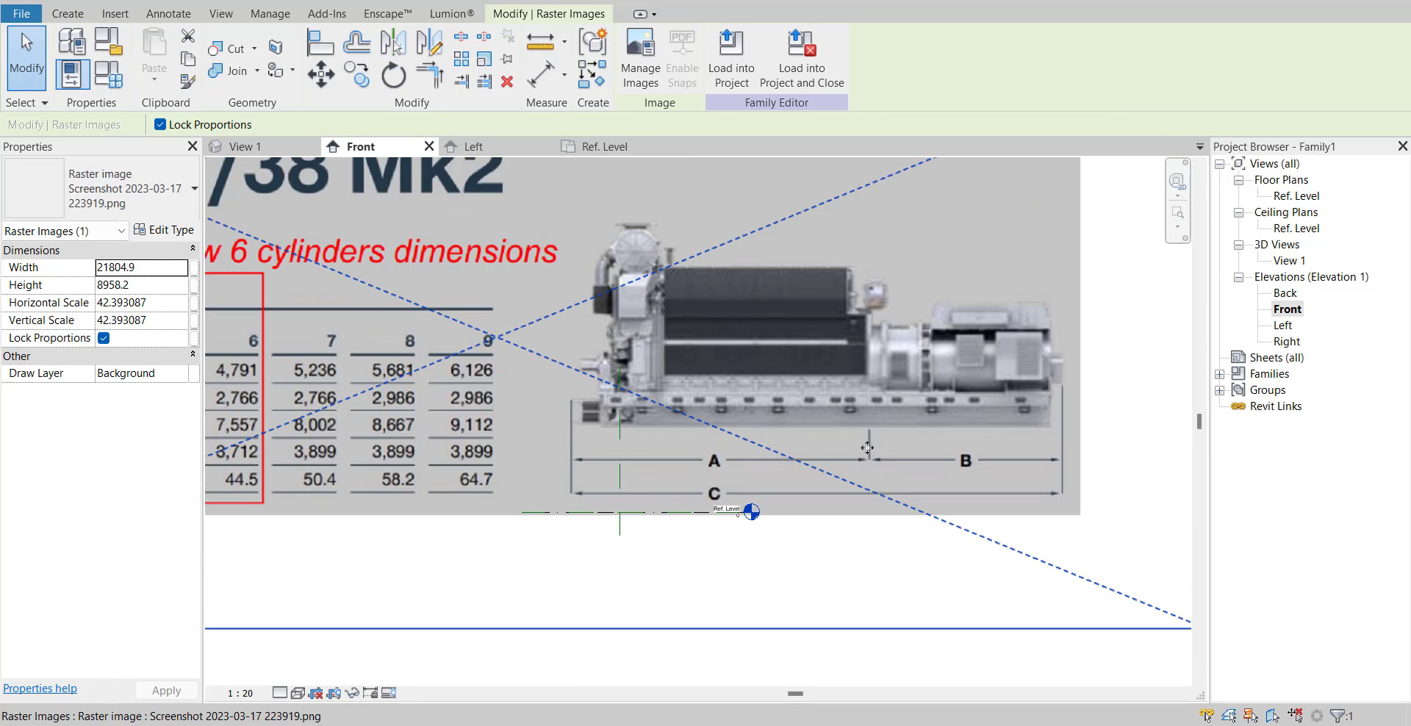
- Move the picture vertically so the underside of the generator's base frame rests on the Ref. Level line
drag(867, 447, 693, 497)
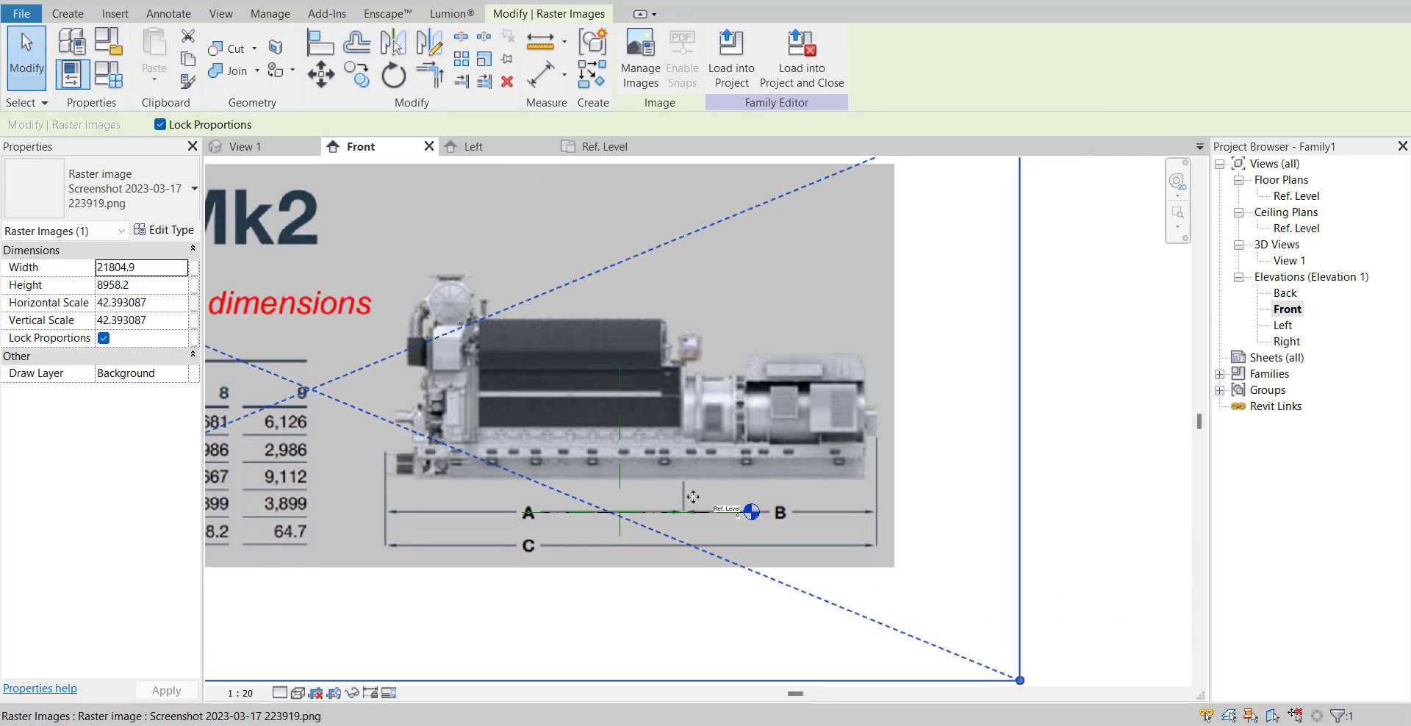
scroll(693, 497, up, 4)
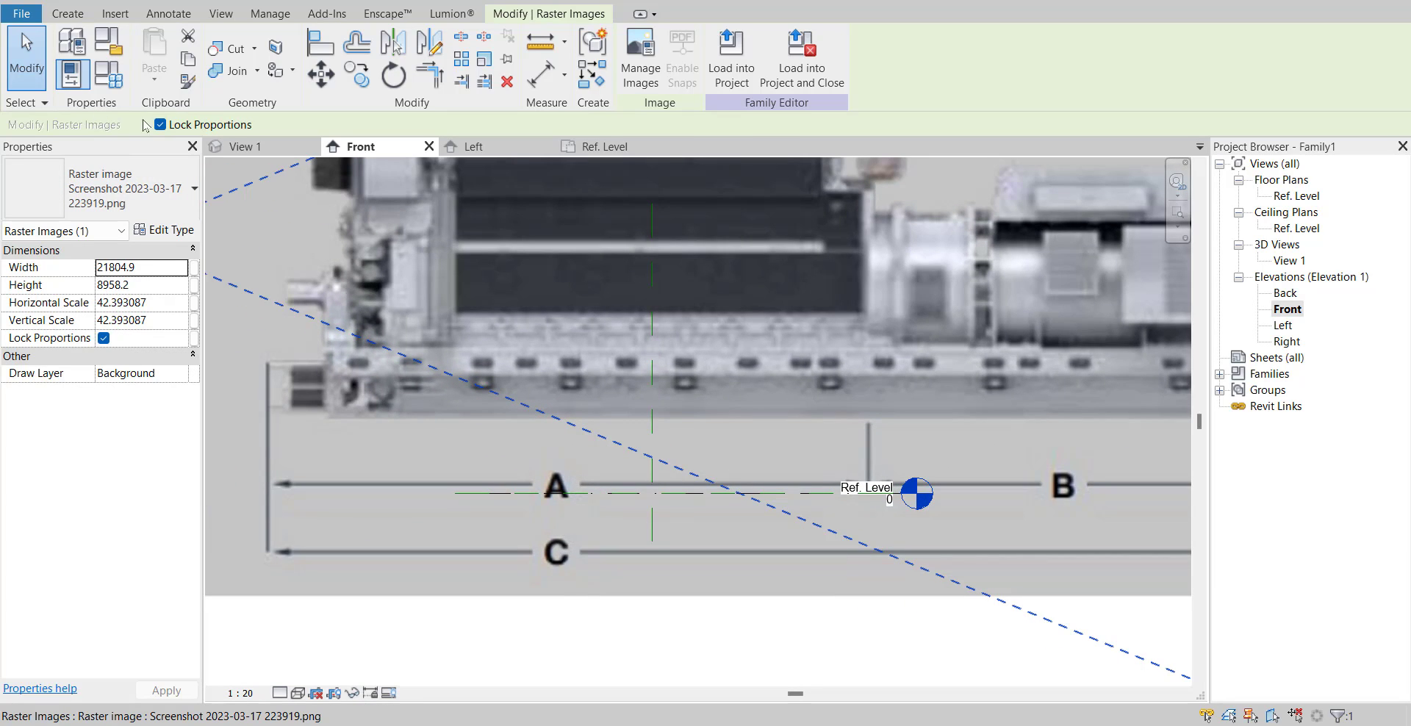
click(321, 74)
scroll(594, 425, up, 2)
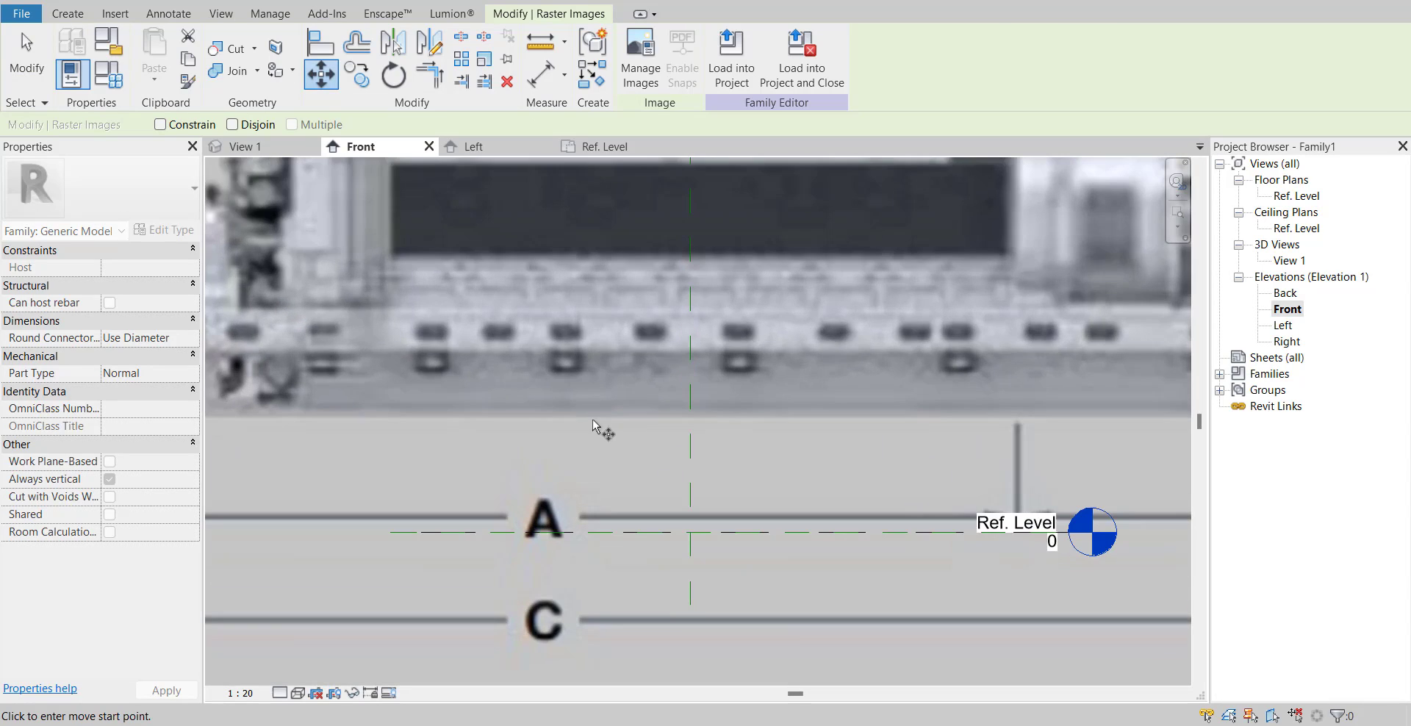
click(662, 420)
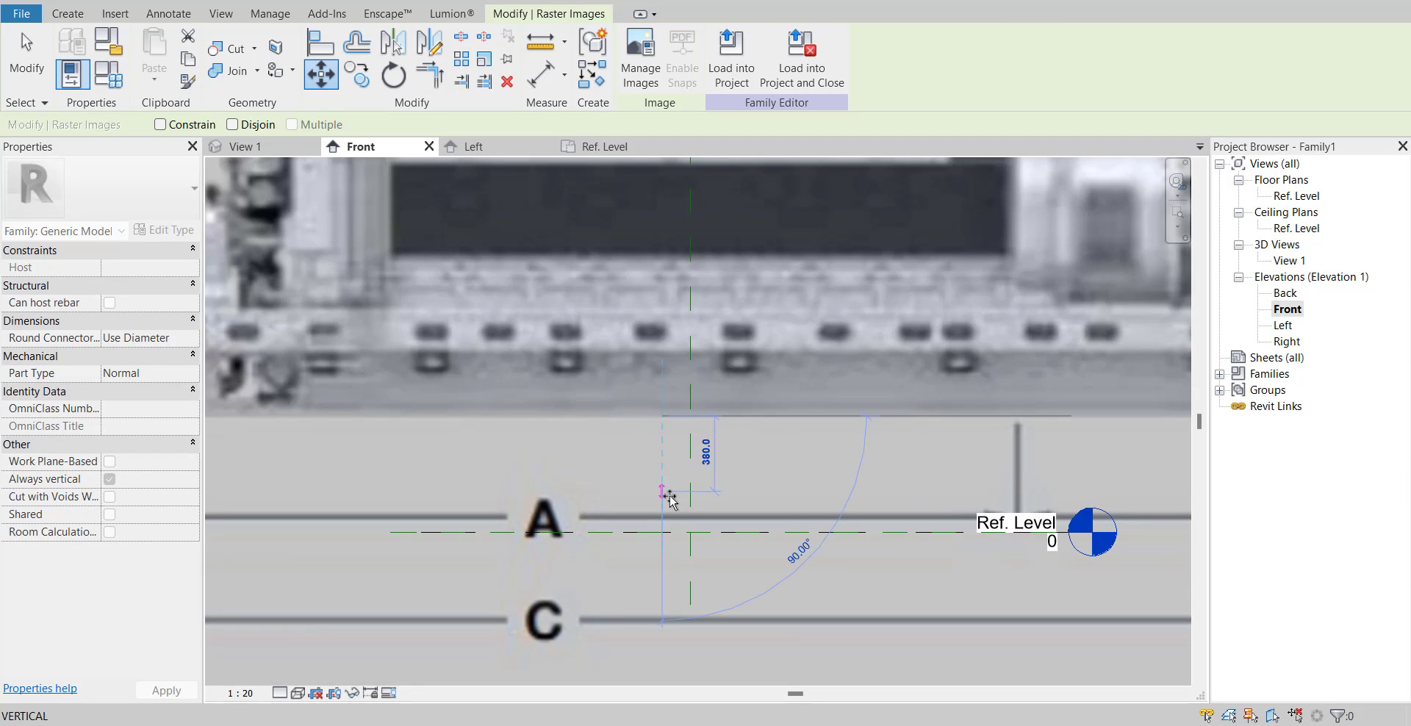
click(670, 533)
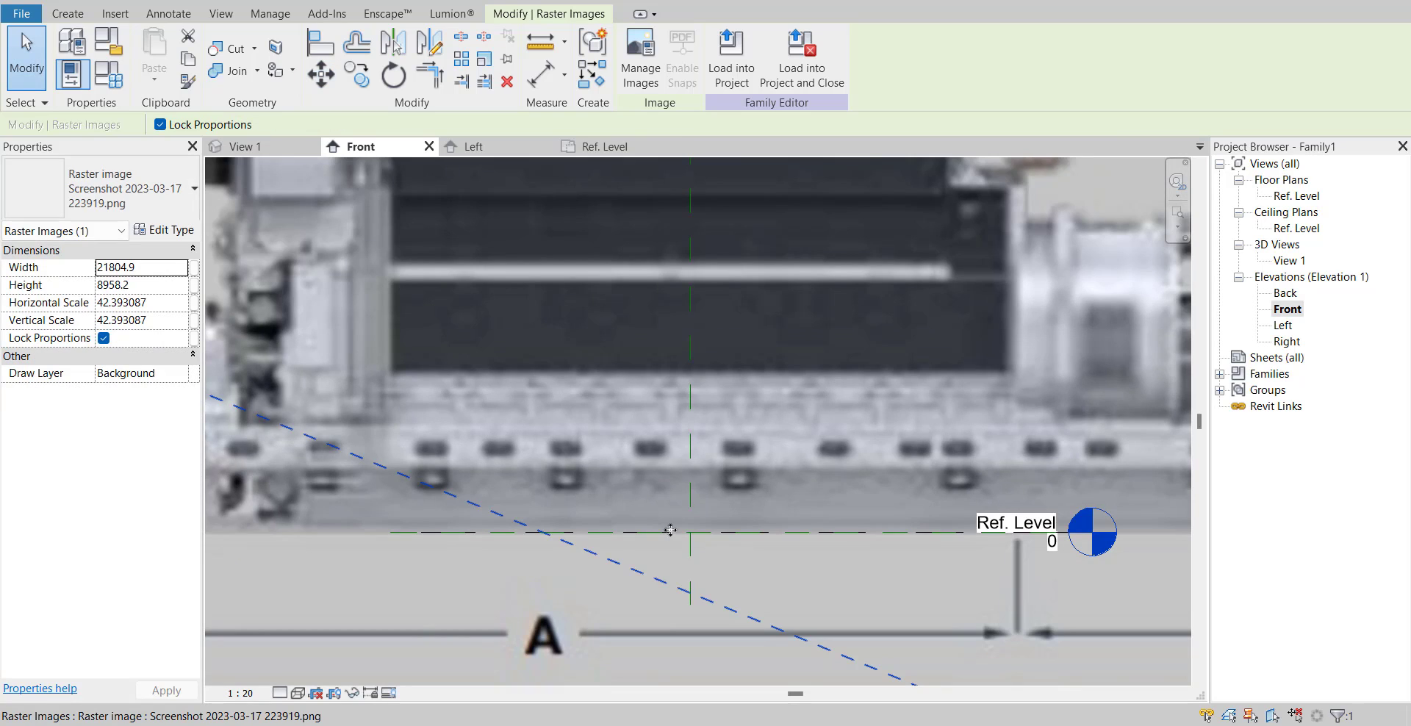
scroll(551, 532, down, 5)
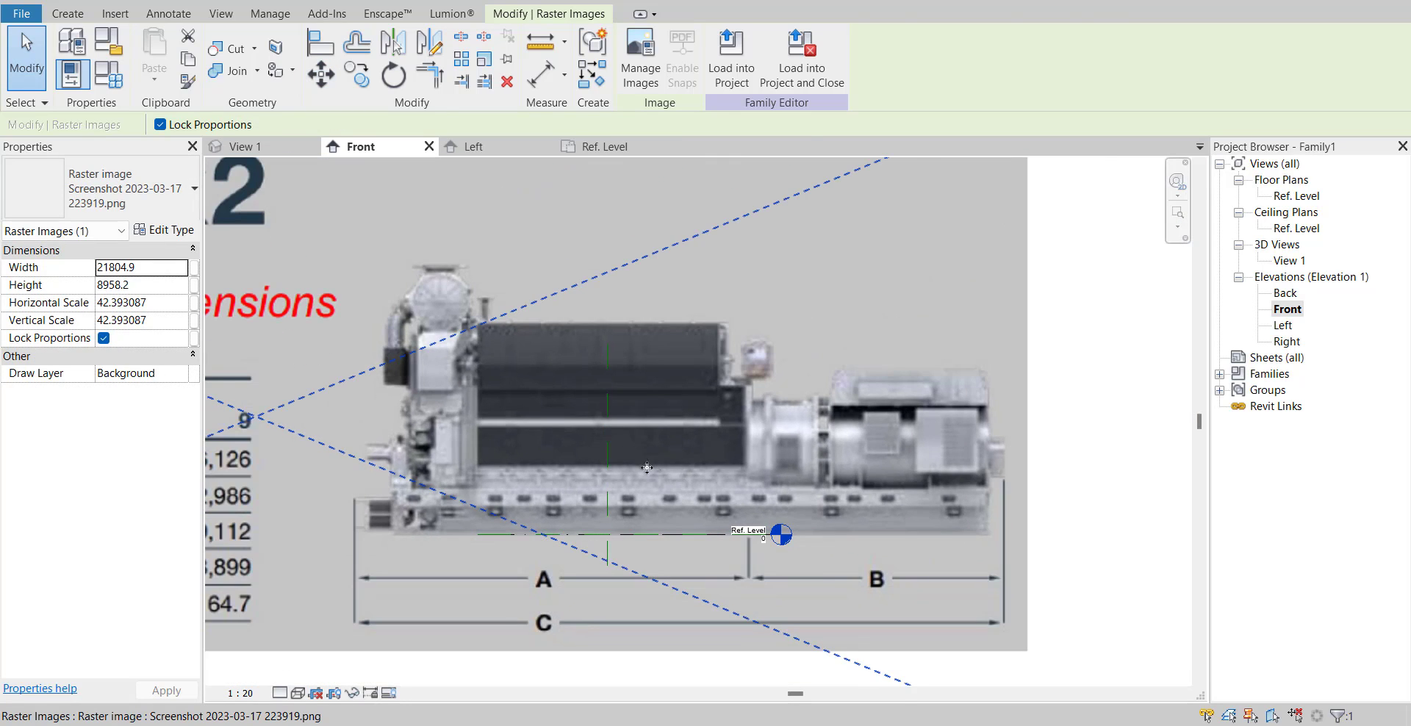
- Move the picture horizontally so the boundary between dimensions A and B lies on the Center (Left/Right) reference plane, and deselect it
click(321, 74)
scroll(751, 539, up, 5)
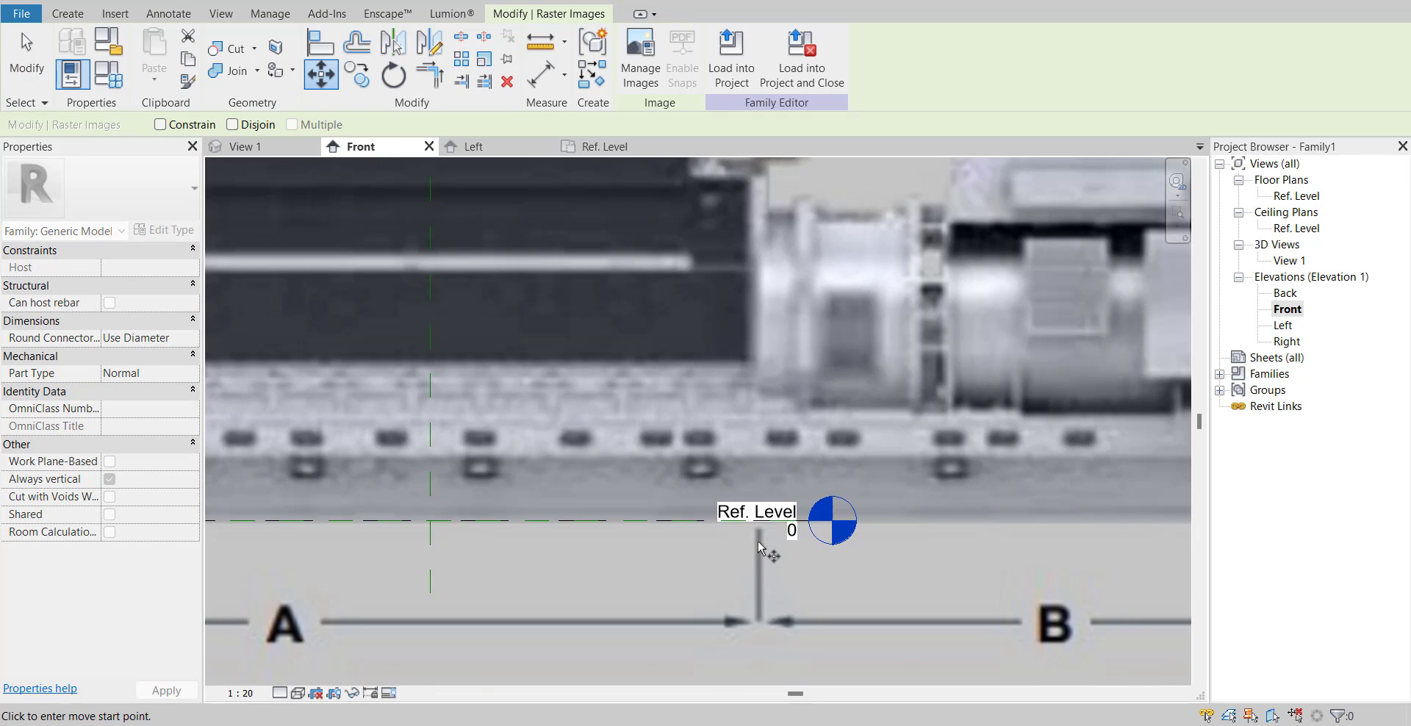
scroll(942, 506, down, 2)
scroll(948, 498, up, 2)
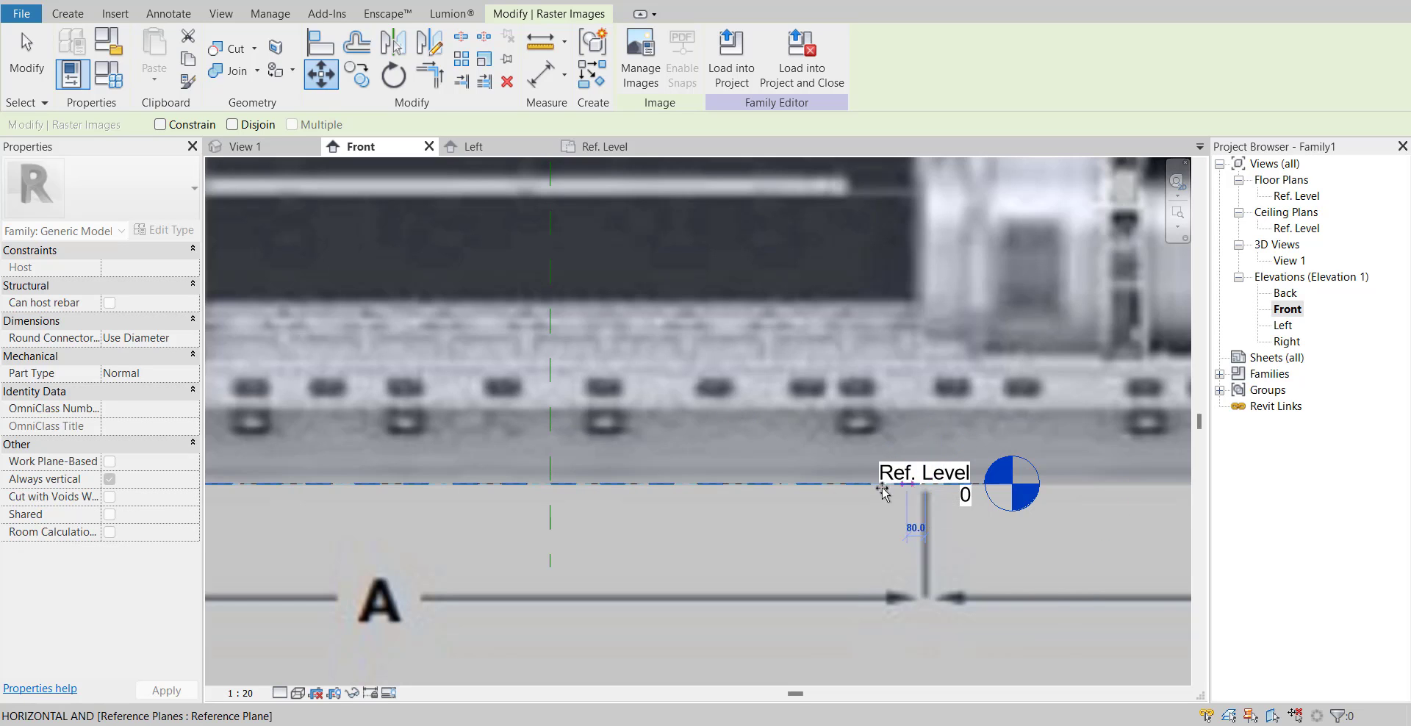
click(551, 485)
click(551, 485)
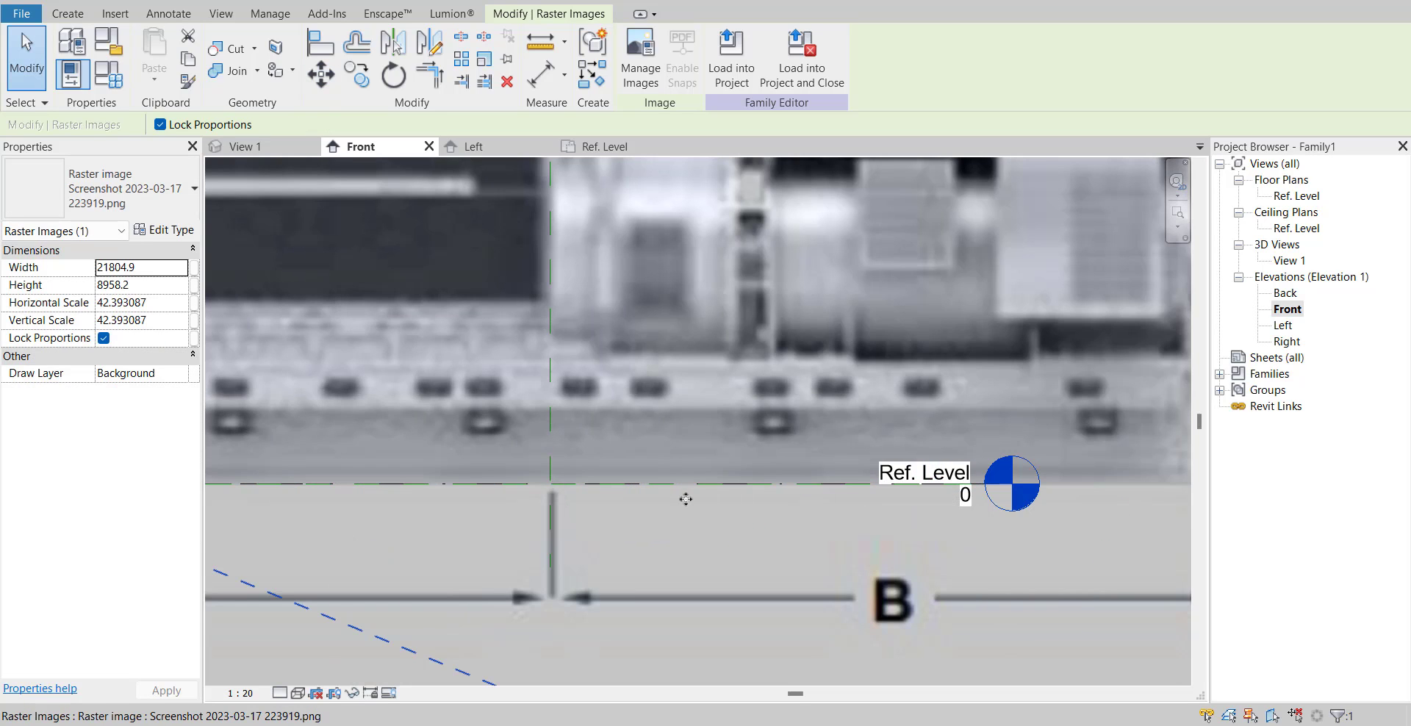
scroll(580, 555, down, 4)
scroll(703, 533, down, 1)
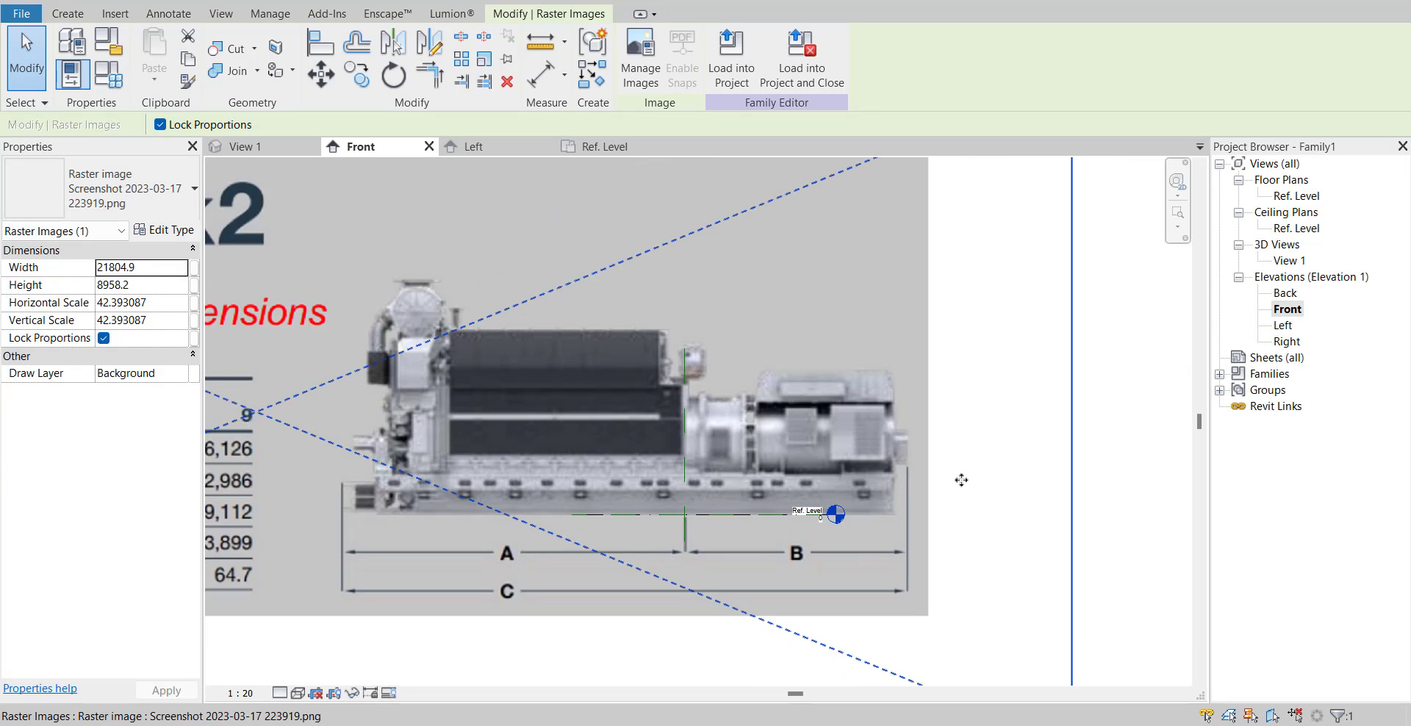
click(1087, 455)
scroll(955, 415, down, 2)
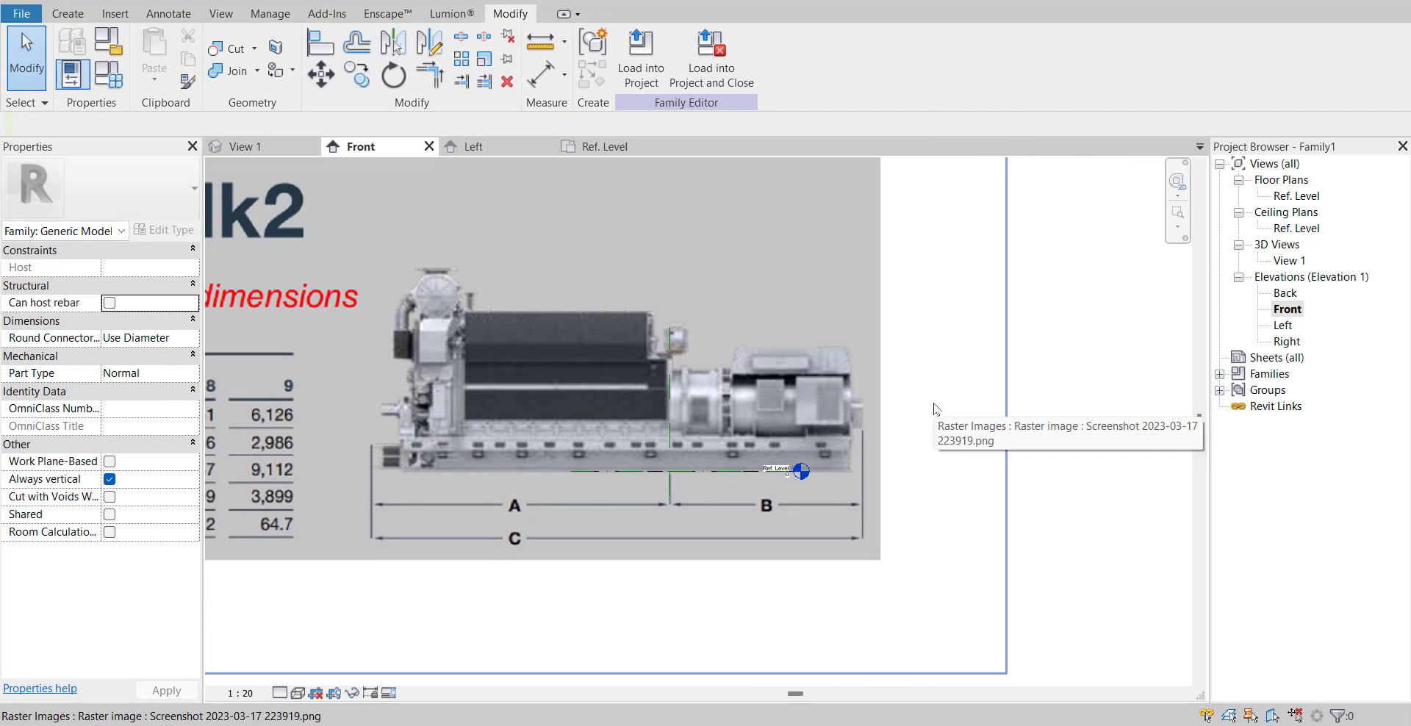
- Measure dimension line A from the center reference plane to its left end
middle_drag(932, 416, 1105, 408)
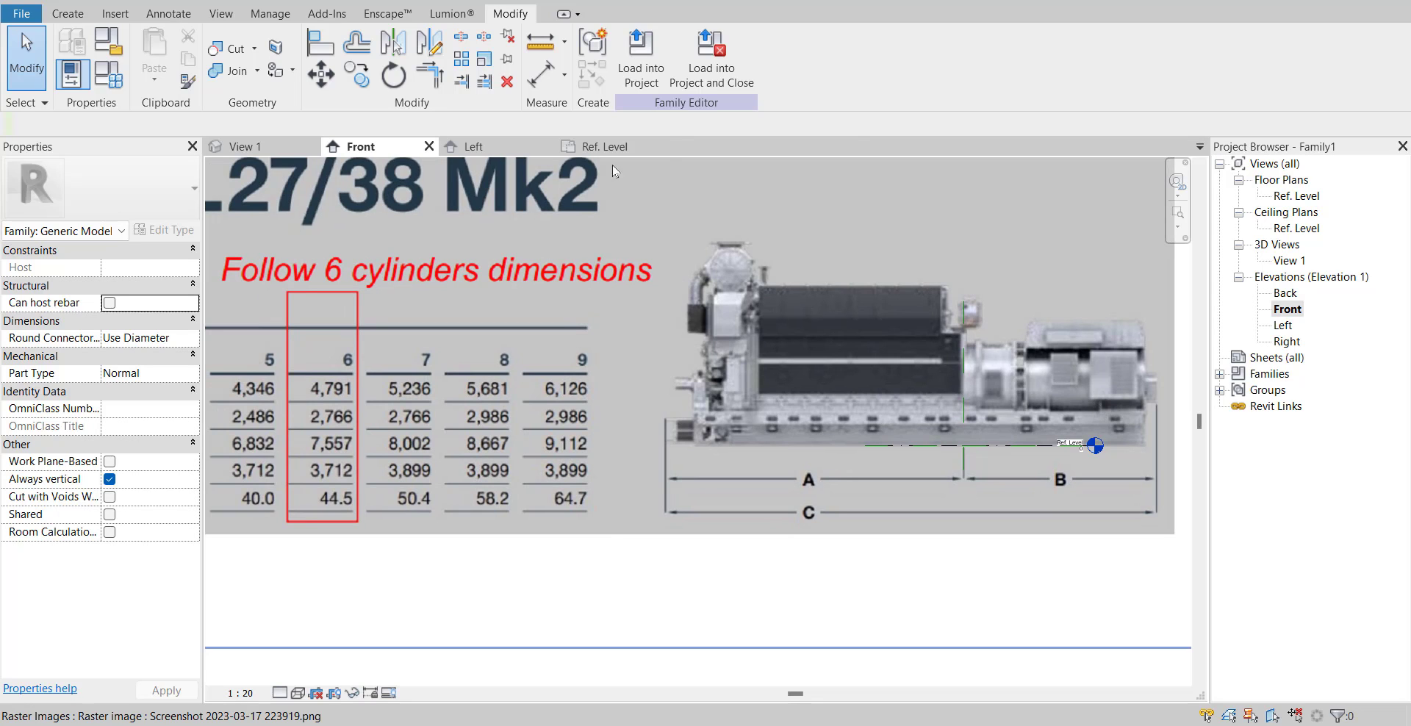
click(542, 45)
middle_drag(727, 327, 673, 274)
scroll(893, 432, up, 3)
scroll(892, 431, up, 2)
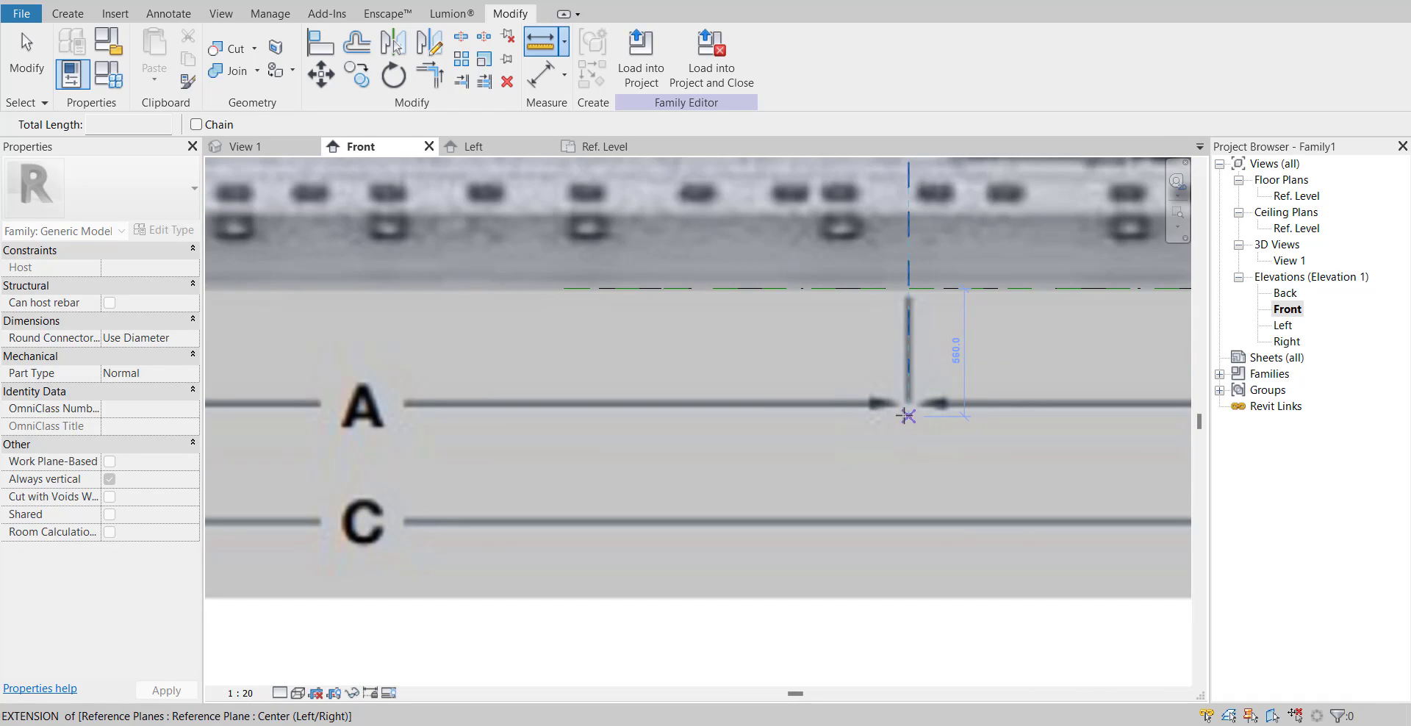
click(908, 403)
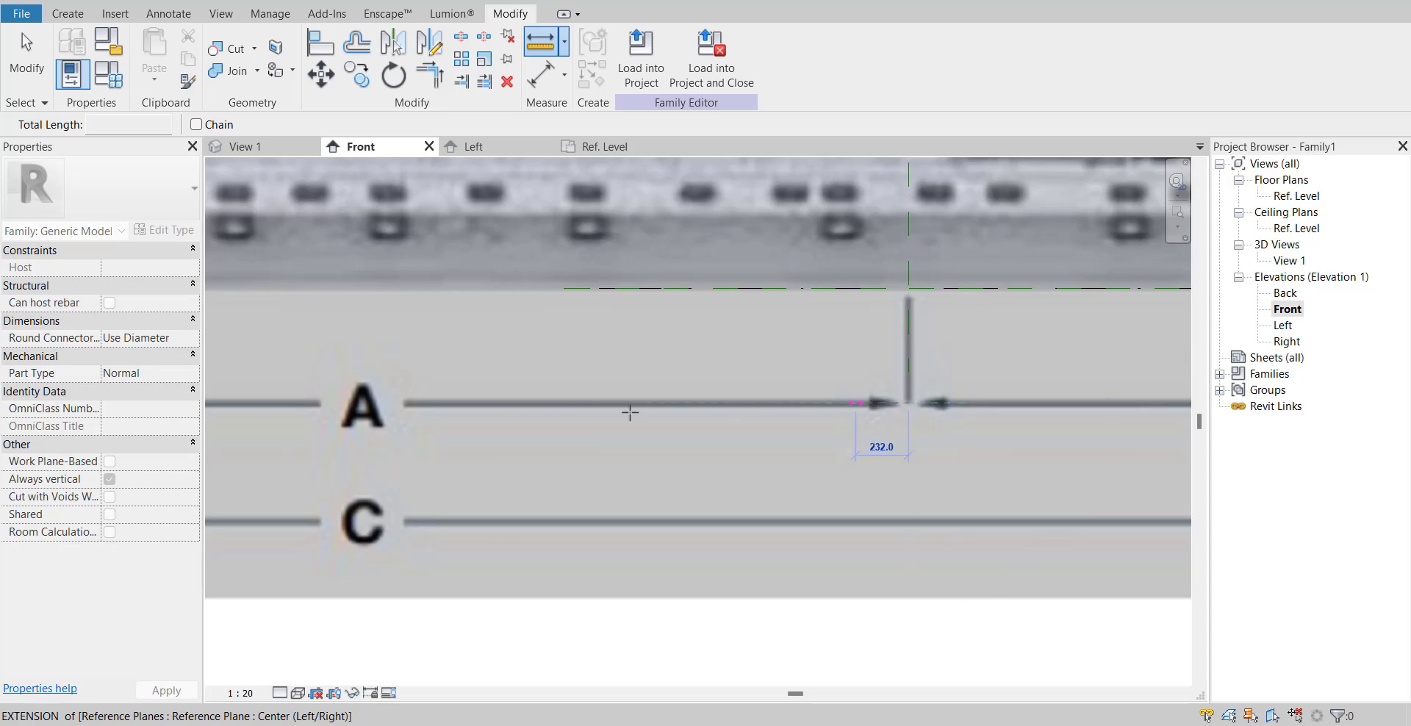
scroll(913, 419, down, 2)
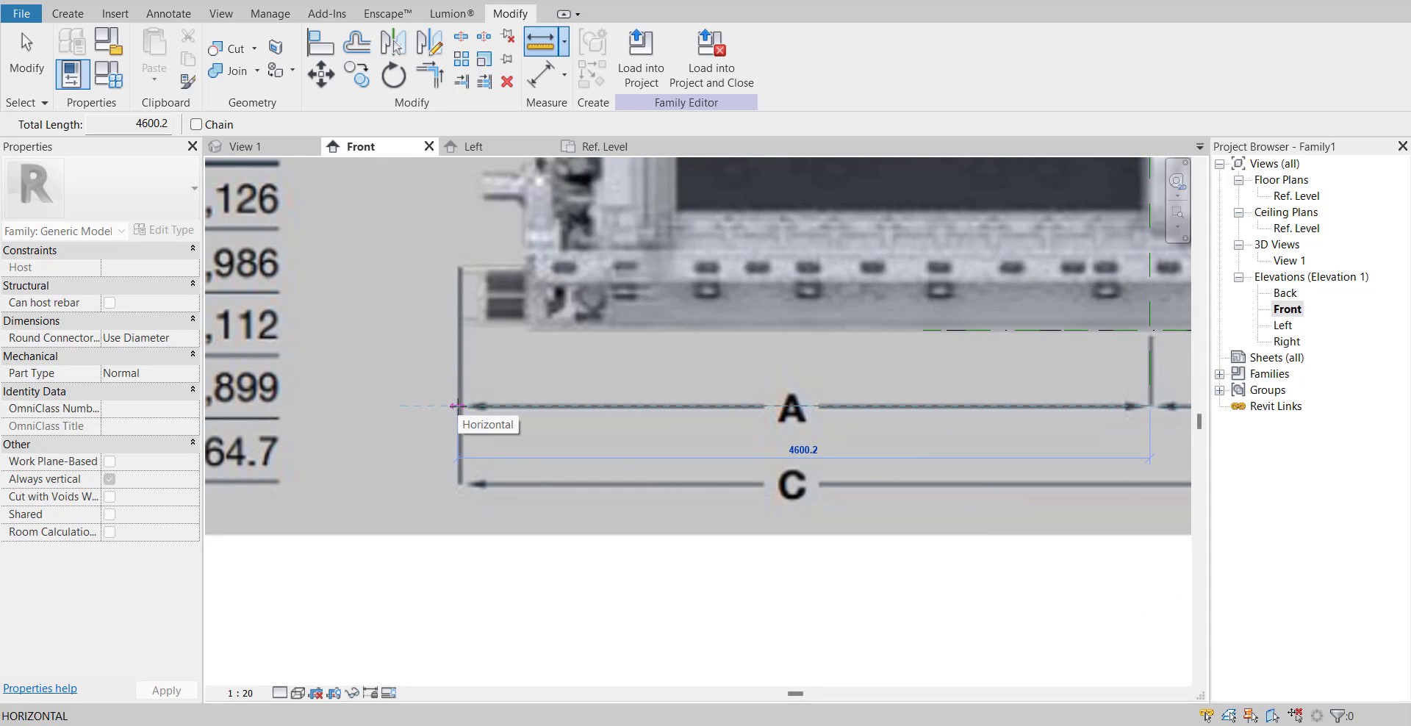
scroll(456, 406, down, 2)
- Measure dimension line B from the center reference plane to its right end, for comparison with the six-cylinder column
middle_drag(496, 428, 505, 465)
scroll(612, 430, down, 1)
middle_drag(575, 446, 621, 416)
scroll(621, 416, up, 5)
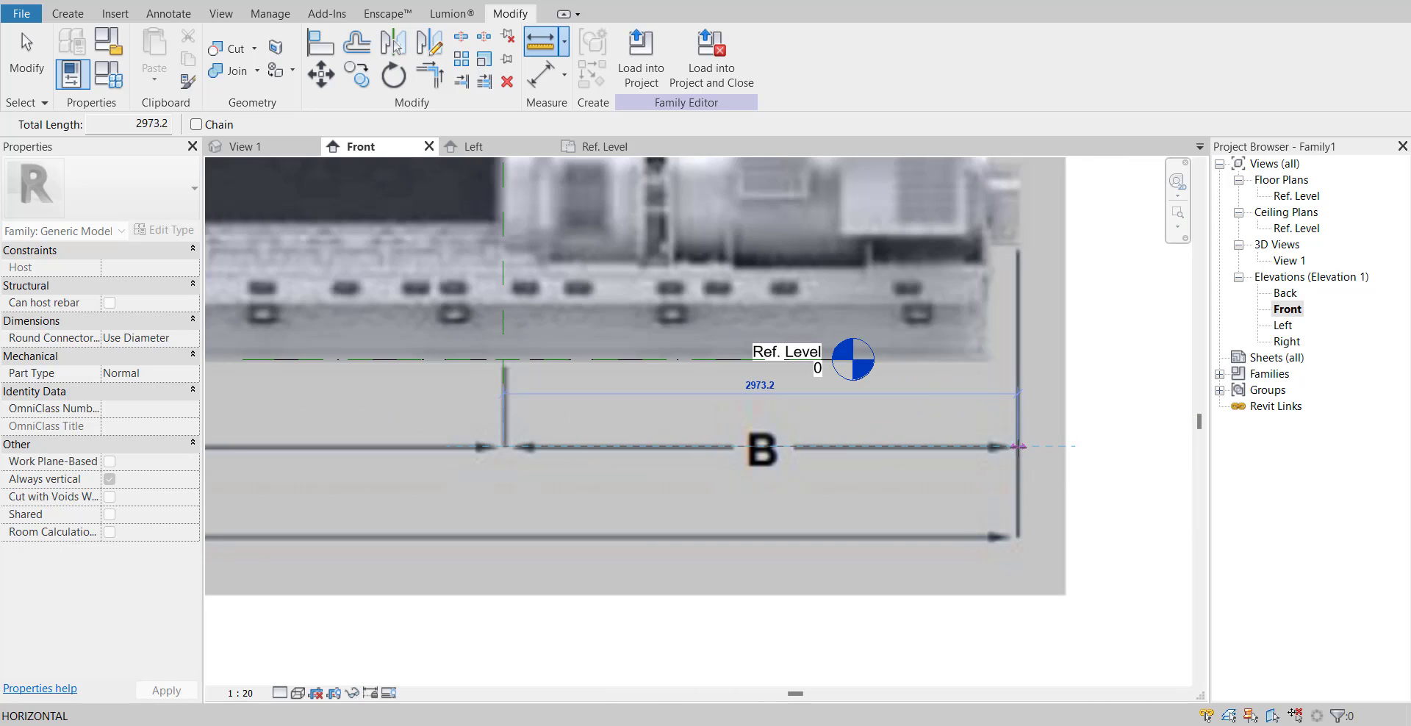
scroll(1017, 446, down, 4)
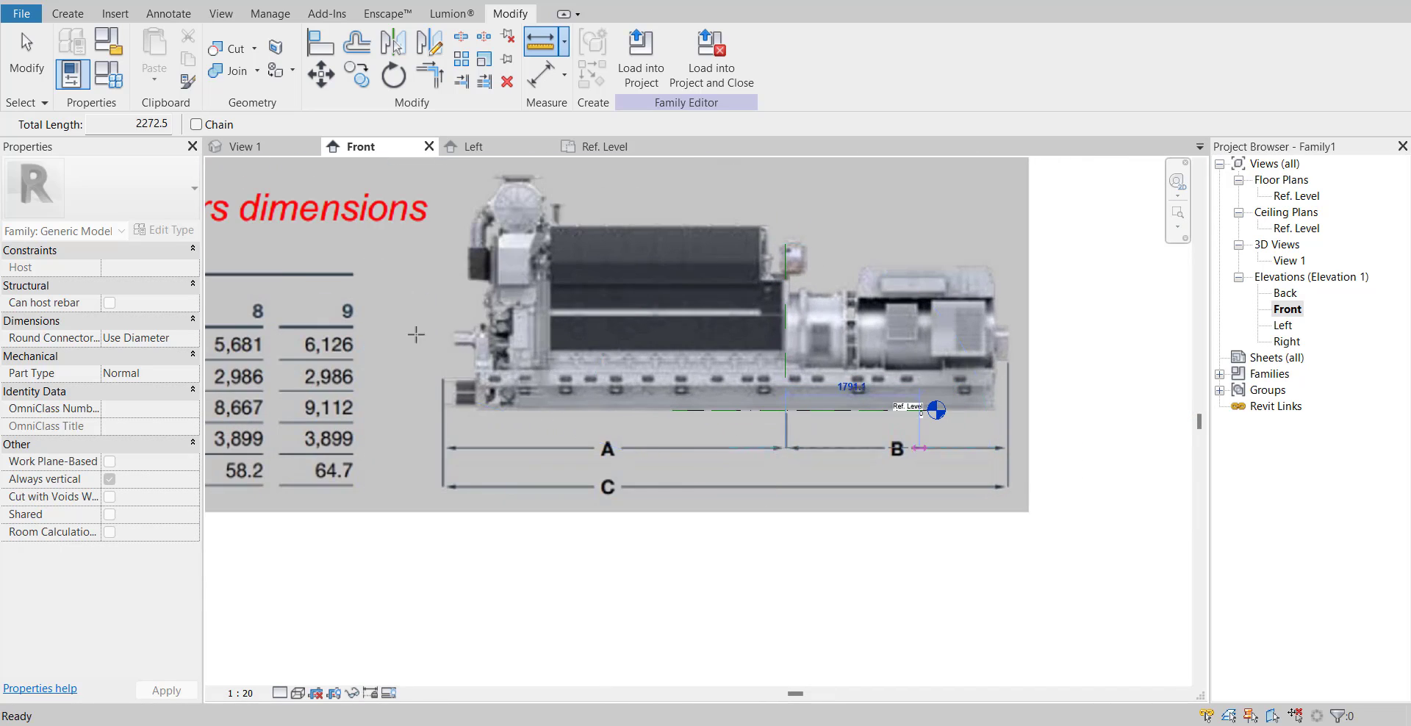
click(27, 63)
scroll(717, 365, down, 1)
middle_drag(716, 366, 824, 379)
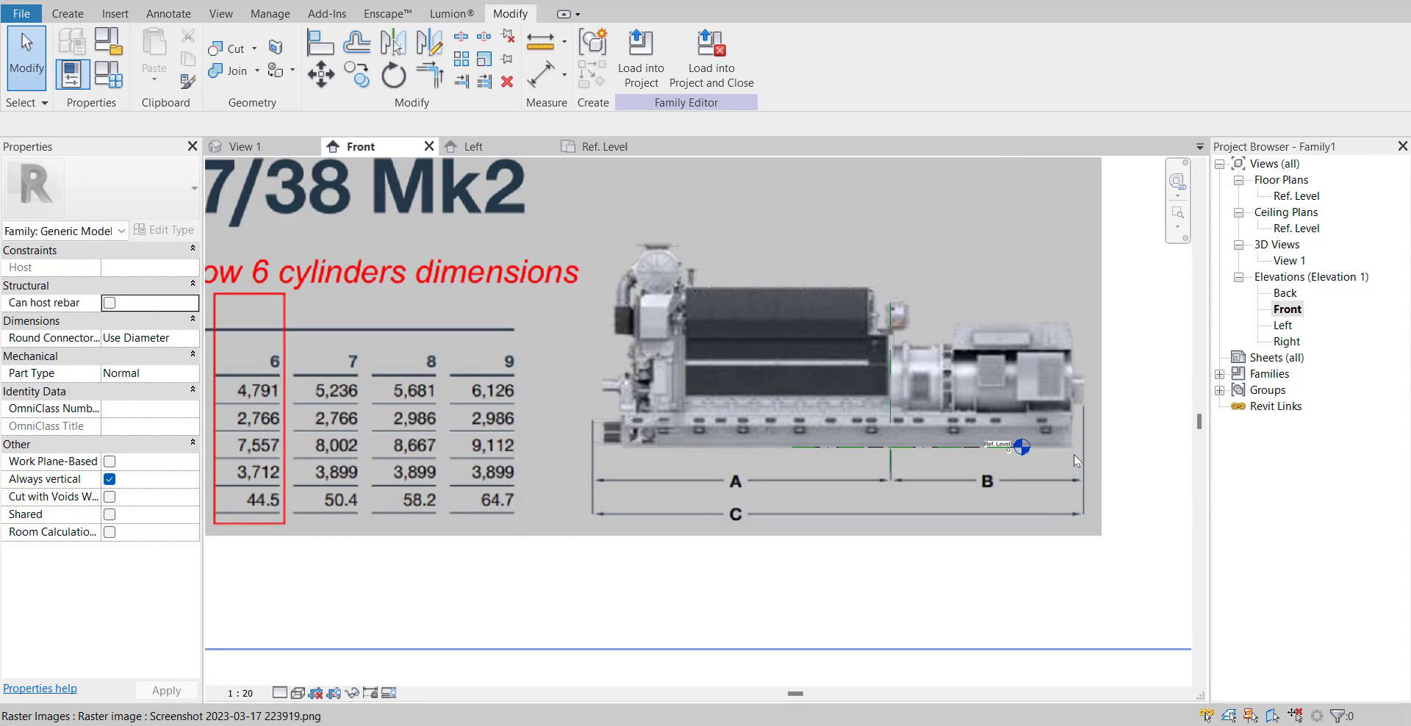
- Draw a vertical reference plane at the left end of dimension line C, about 4593 mm from the center plane
middle_drag(1073, 454, 1044, 476)
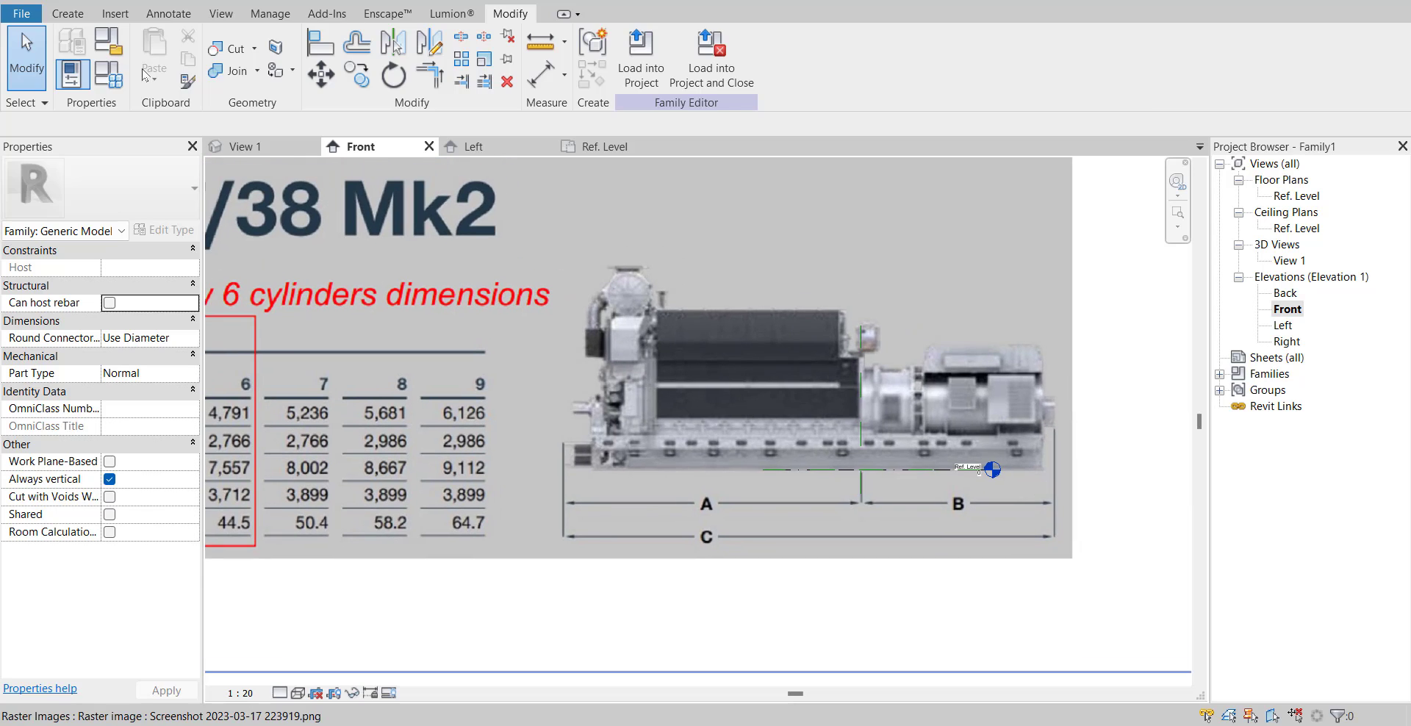
click(68, 14)
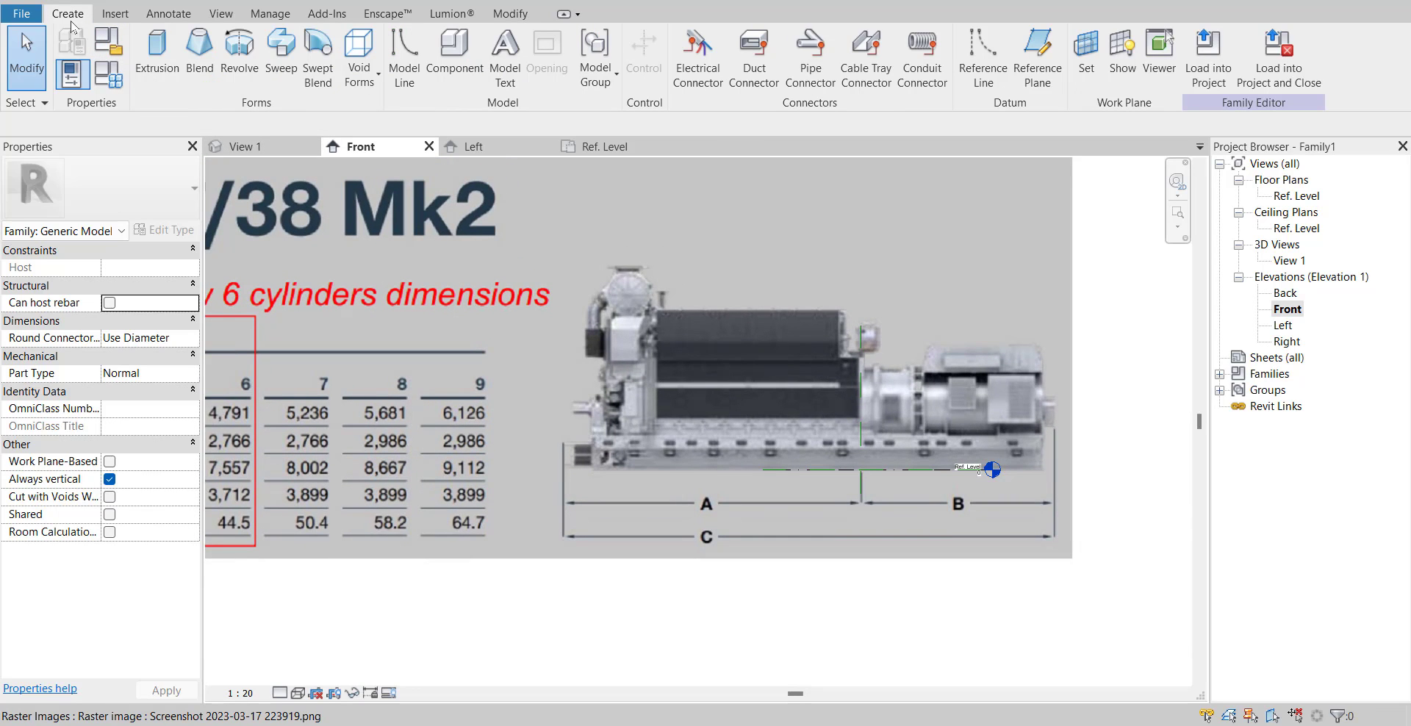
click(1044, 71)
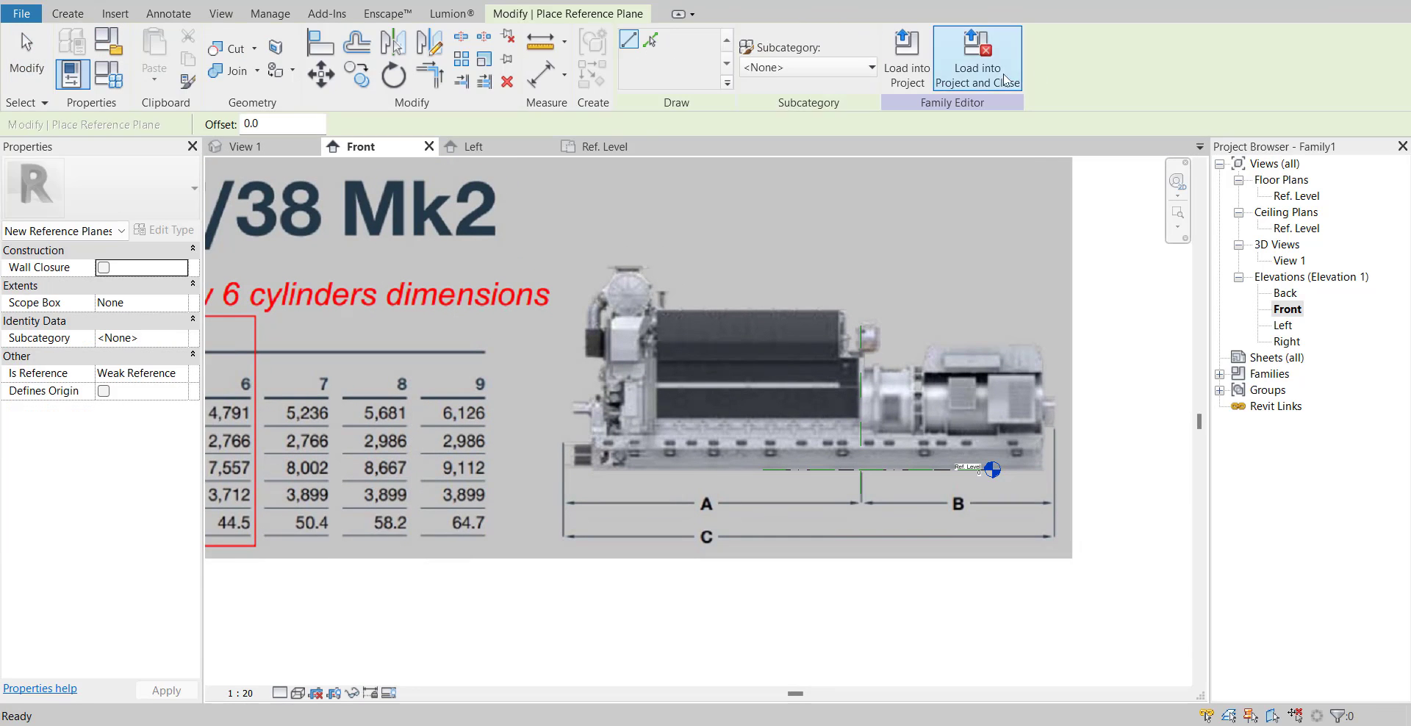
click(563, 539)
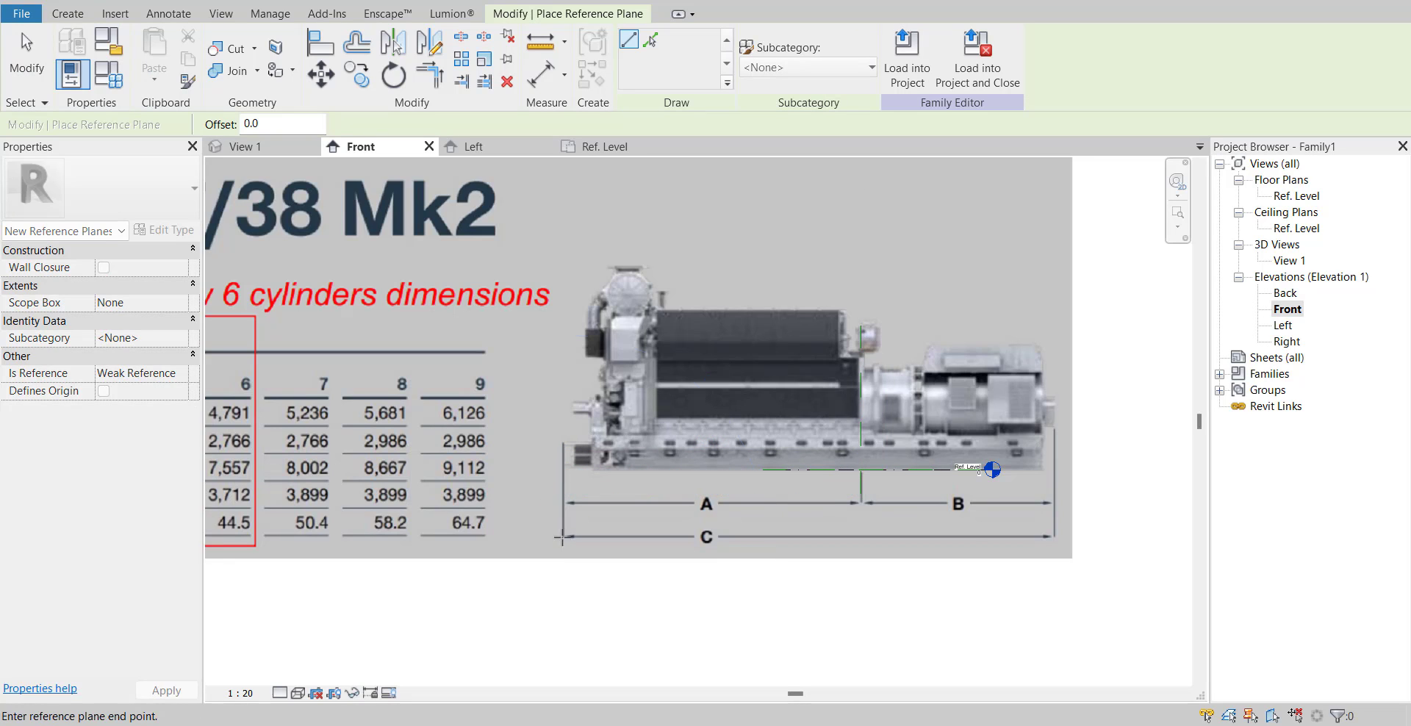
click(562, 211)
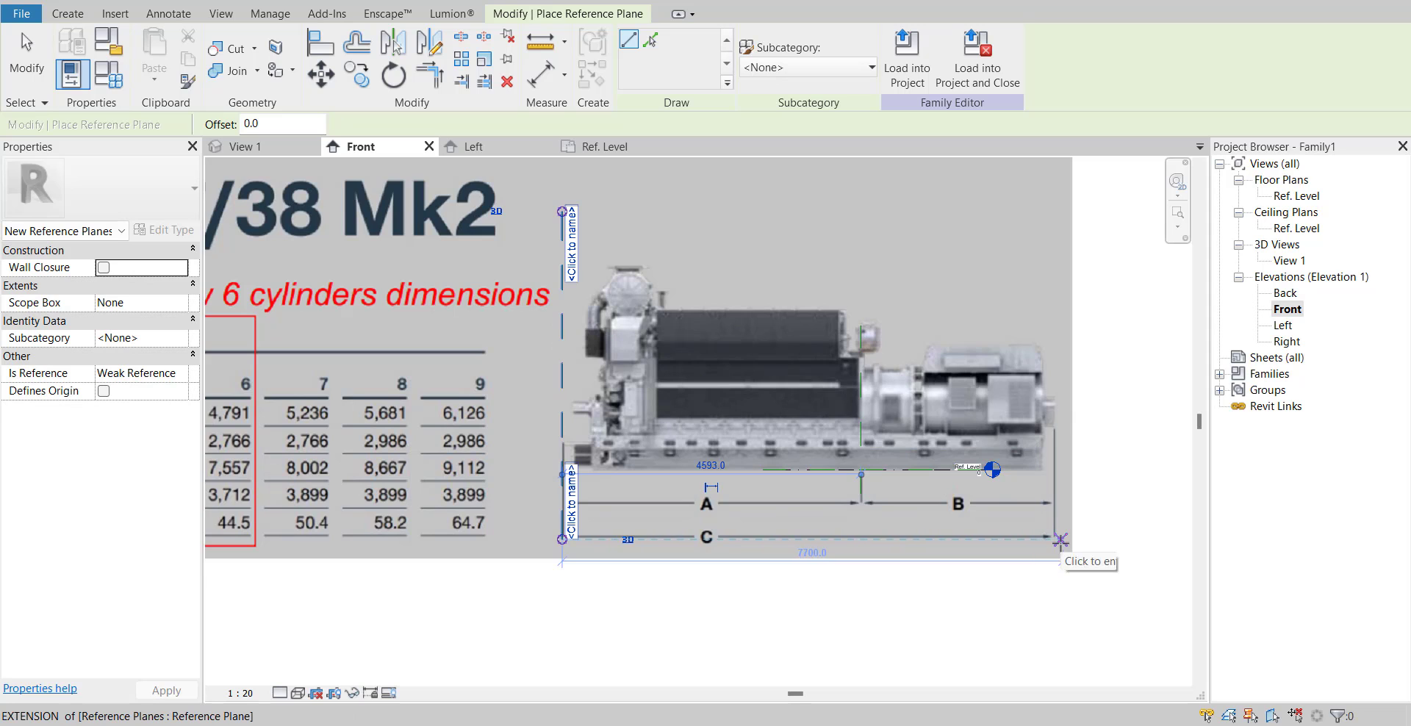
- Draw a vertical reference plane at the right end of dimension line C, about 3000 mm from the center plane
scroll(1060, 540, up, 3)
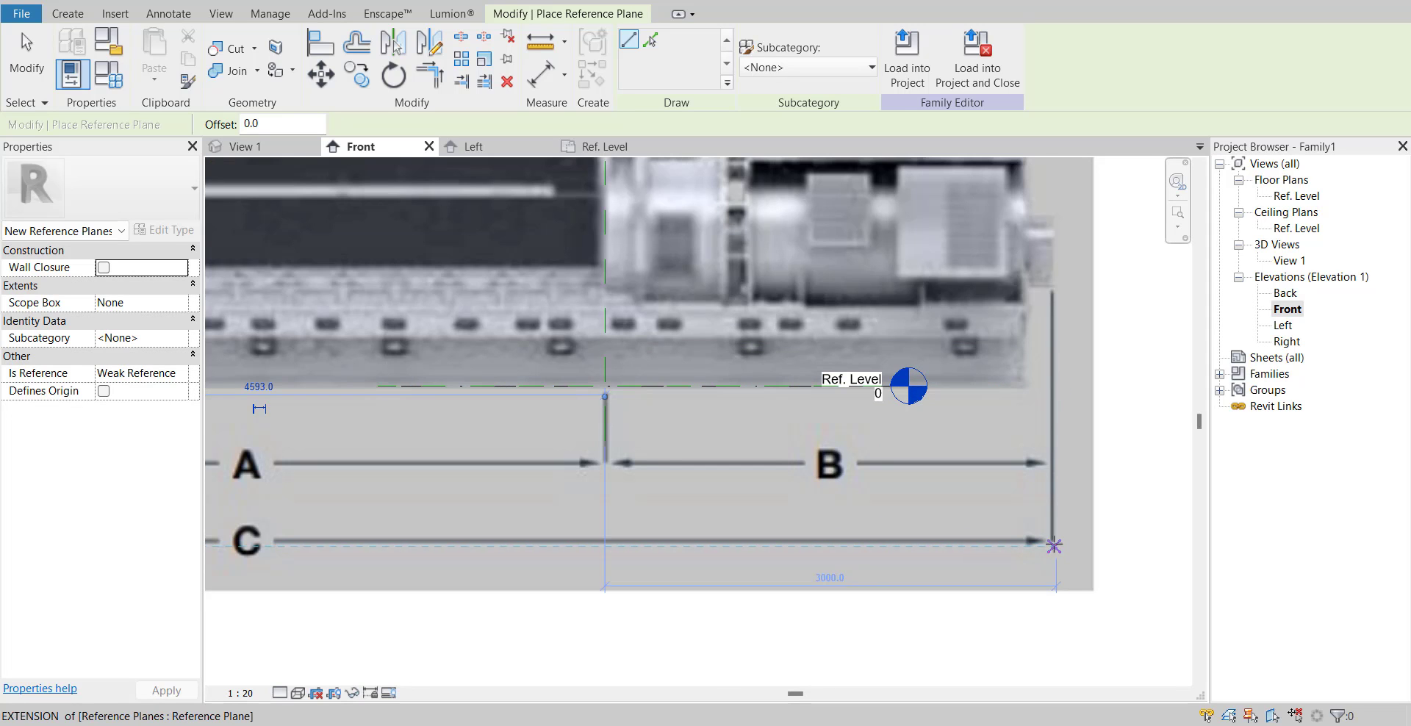
click(1052, 514)
scroll(1051, 518, down, 2)
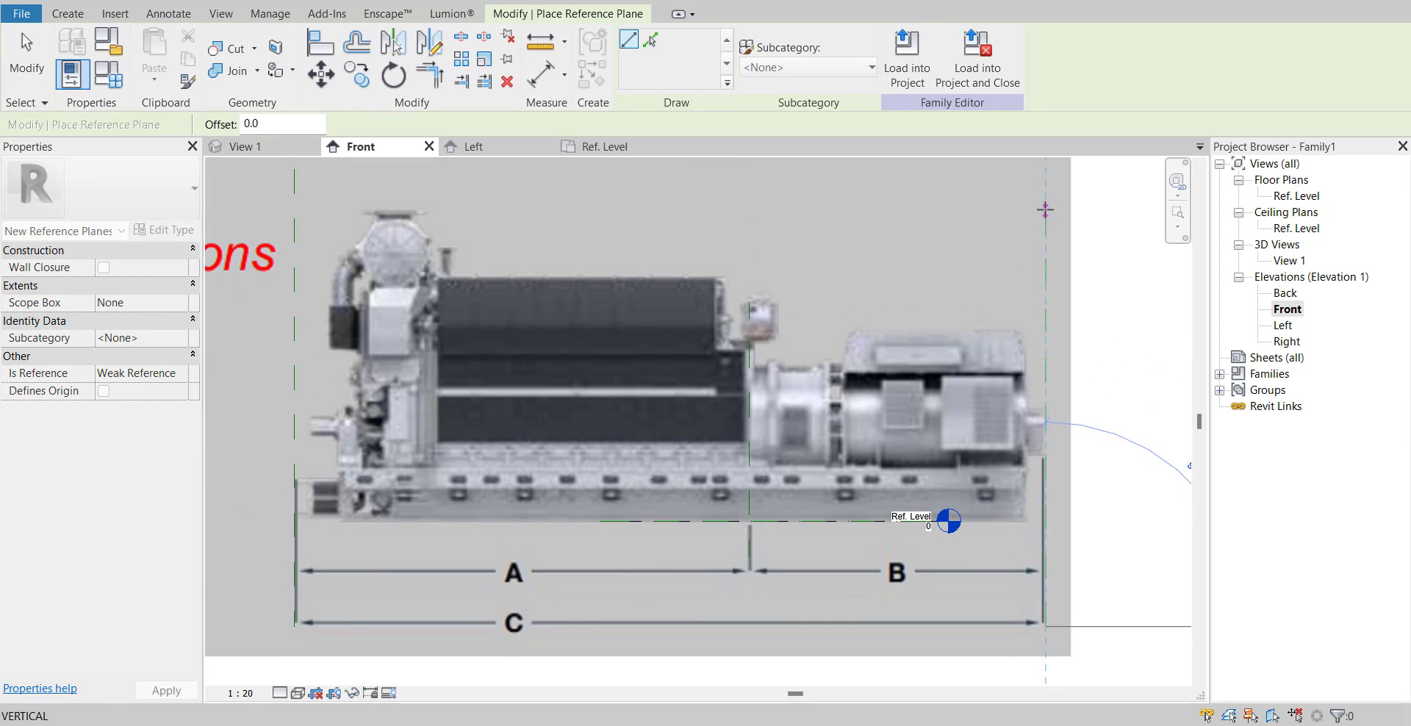
scroll(1058, 220, down, 1)
click(1051, 261)
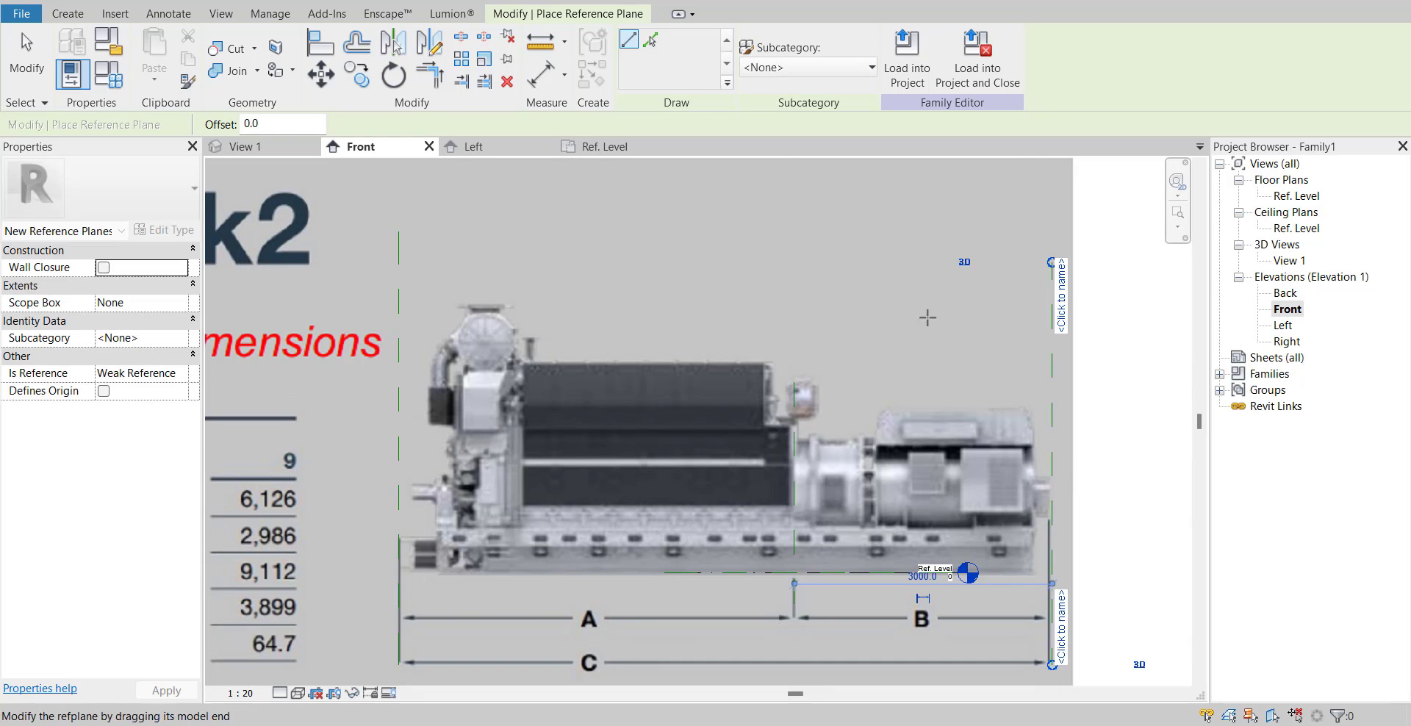
- Draw a vertical reference plane near the left end of the base frame, about 600 mm inside the leftmost plane
middle_drag(927, 318, 1042, 285)
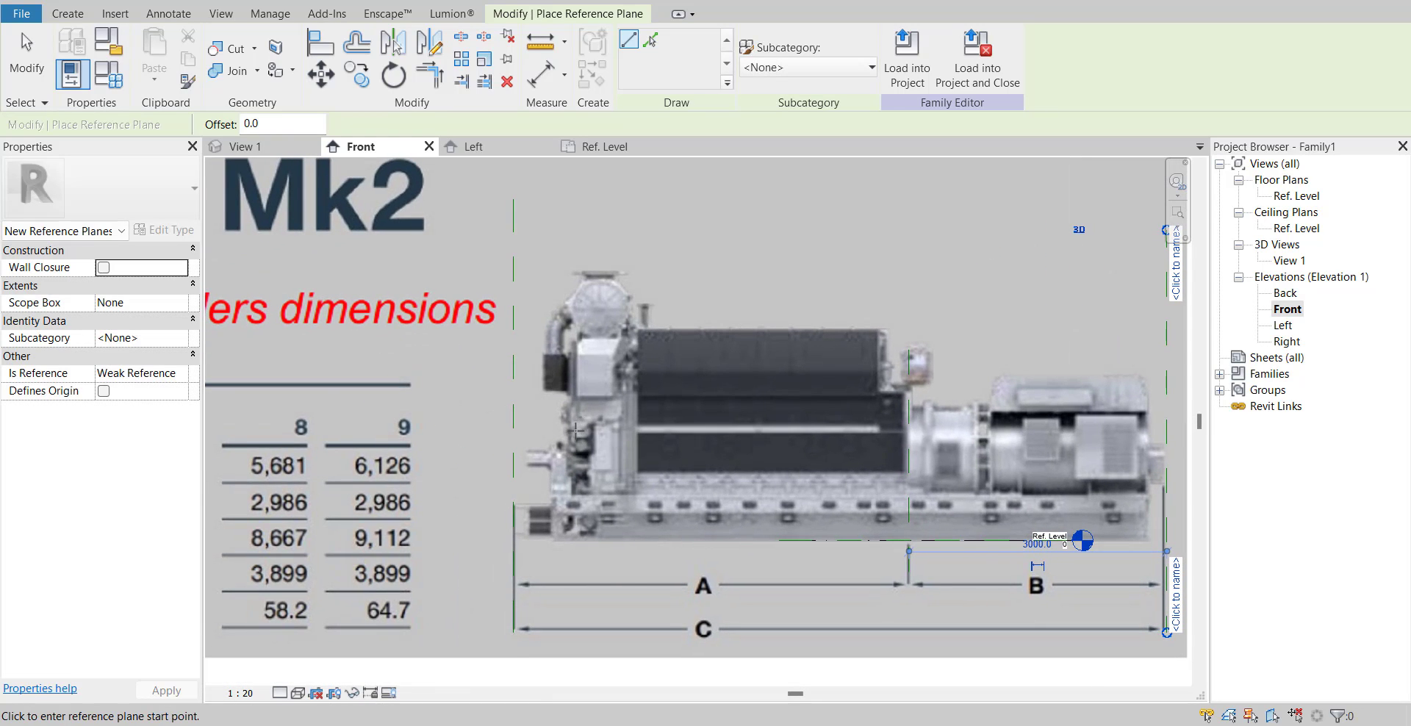
click(565, 199)
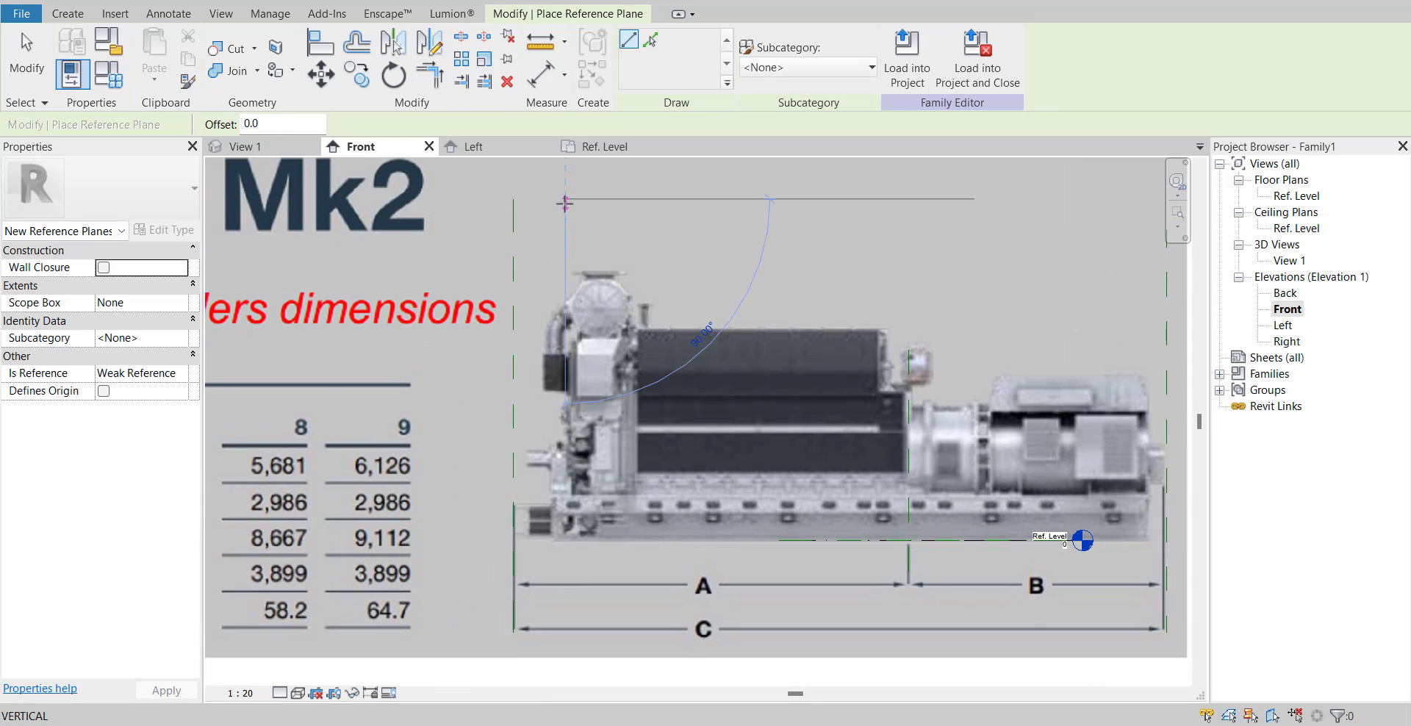
click(566, 602)
- Draw a vertical reference plane up from the right end of the base frame, about 200 mm inside the rightmost plane
middle_drag(1024, 508, 812, 470)
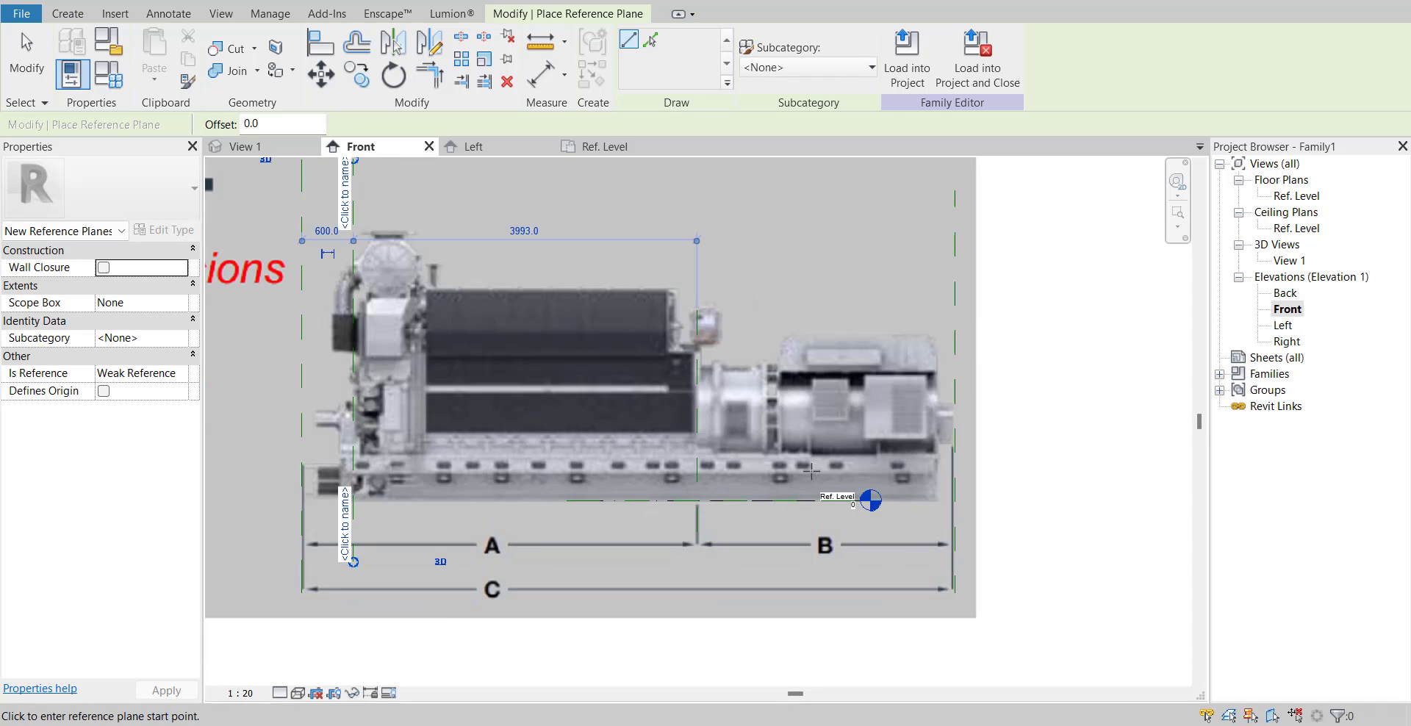
scroll(849, 471, up, 1)
scroll(918, 421, down, 1)
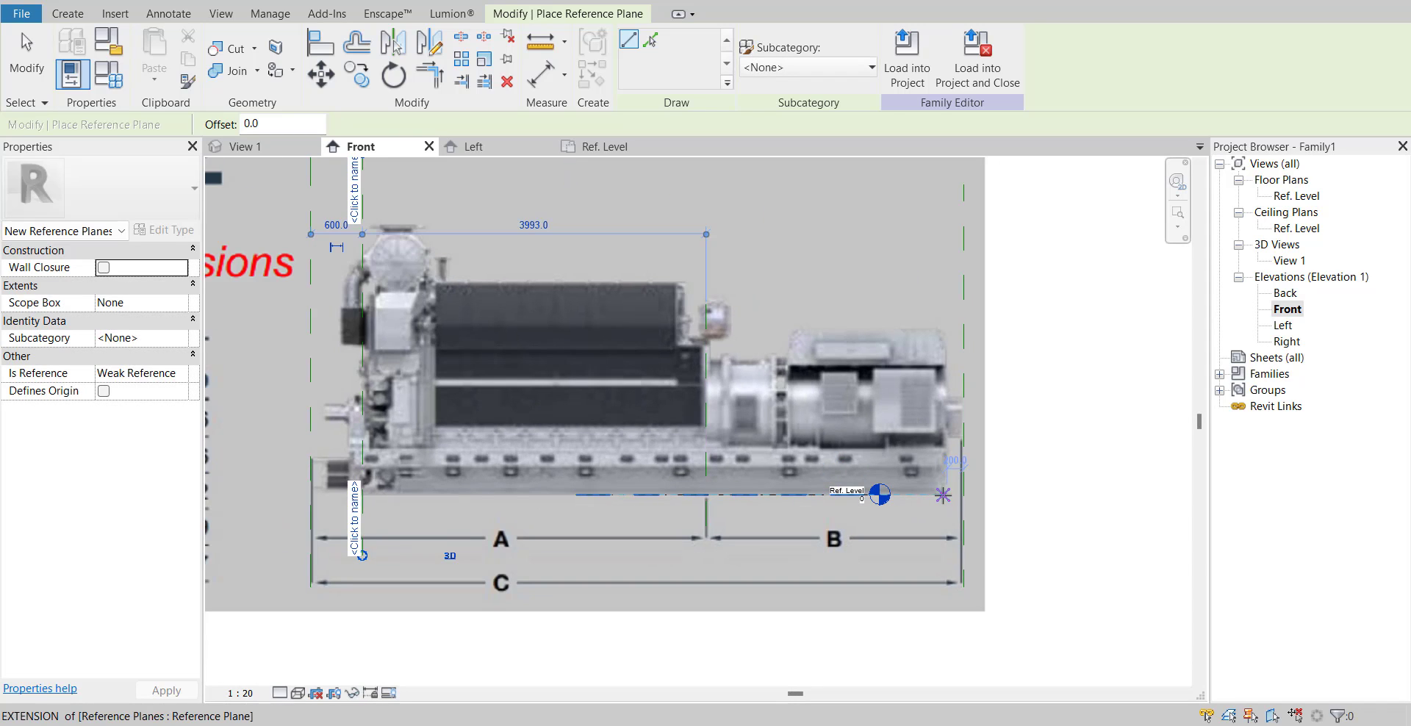
click(943, 494)
scroll(942, 494, down, 1)
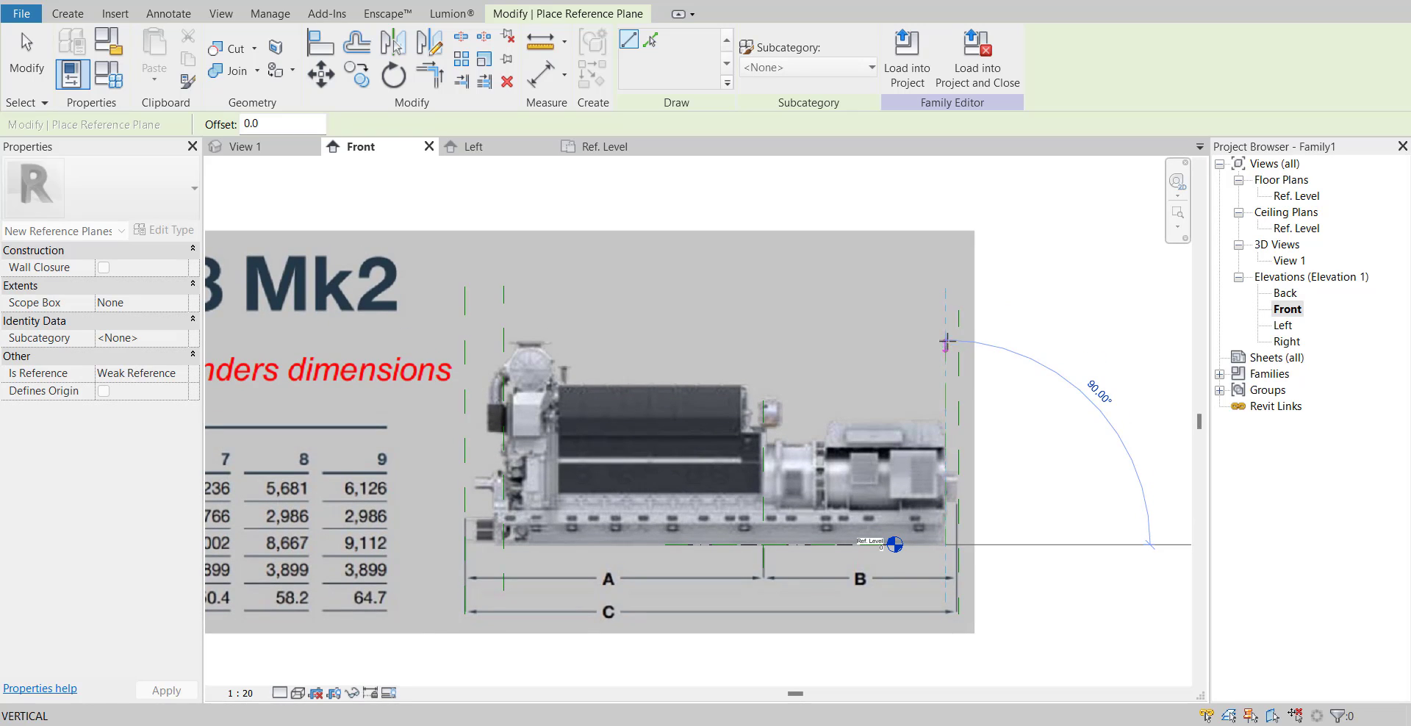
click(942, 302)
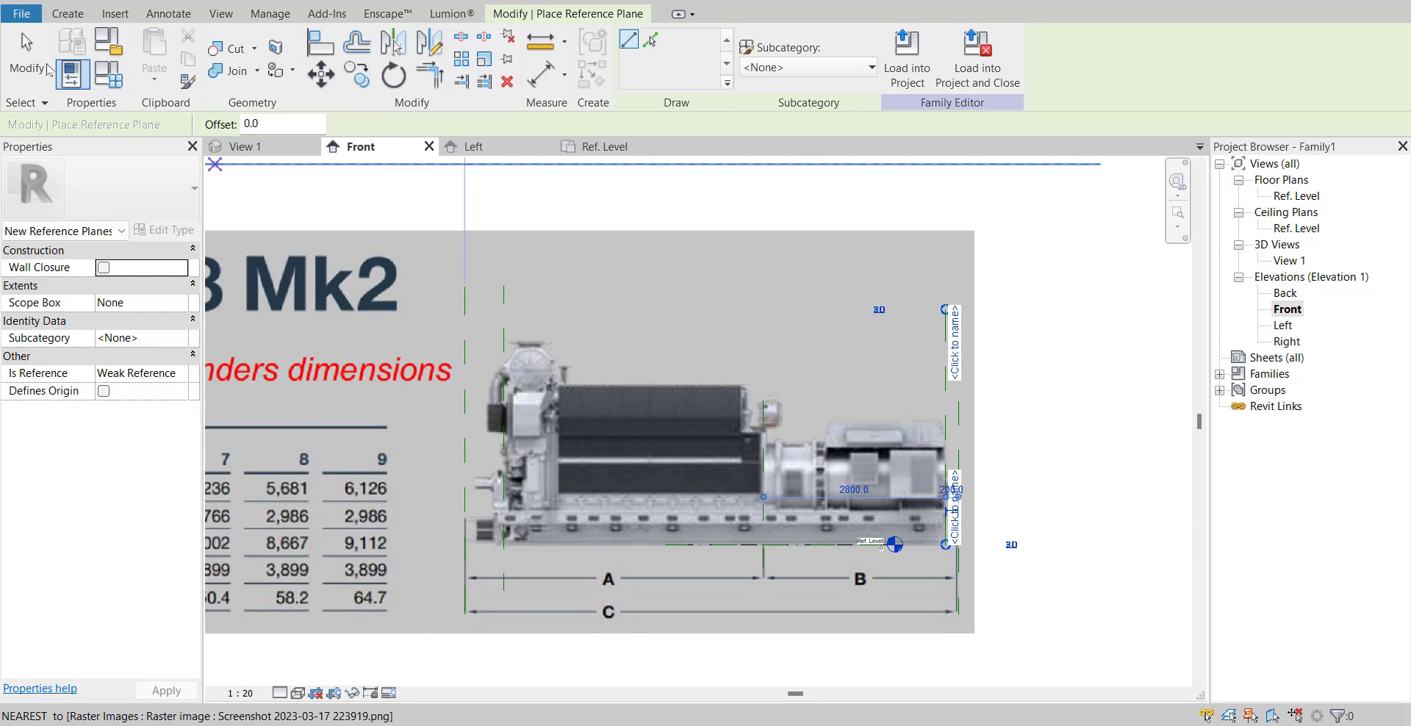
key(Escape)
- Move the picture away from the reference planes to view them alone, and undo that move
scroll(840, 327, down, 1)
middle_drag(840, 327, 862, 316)
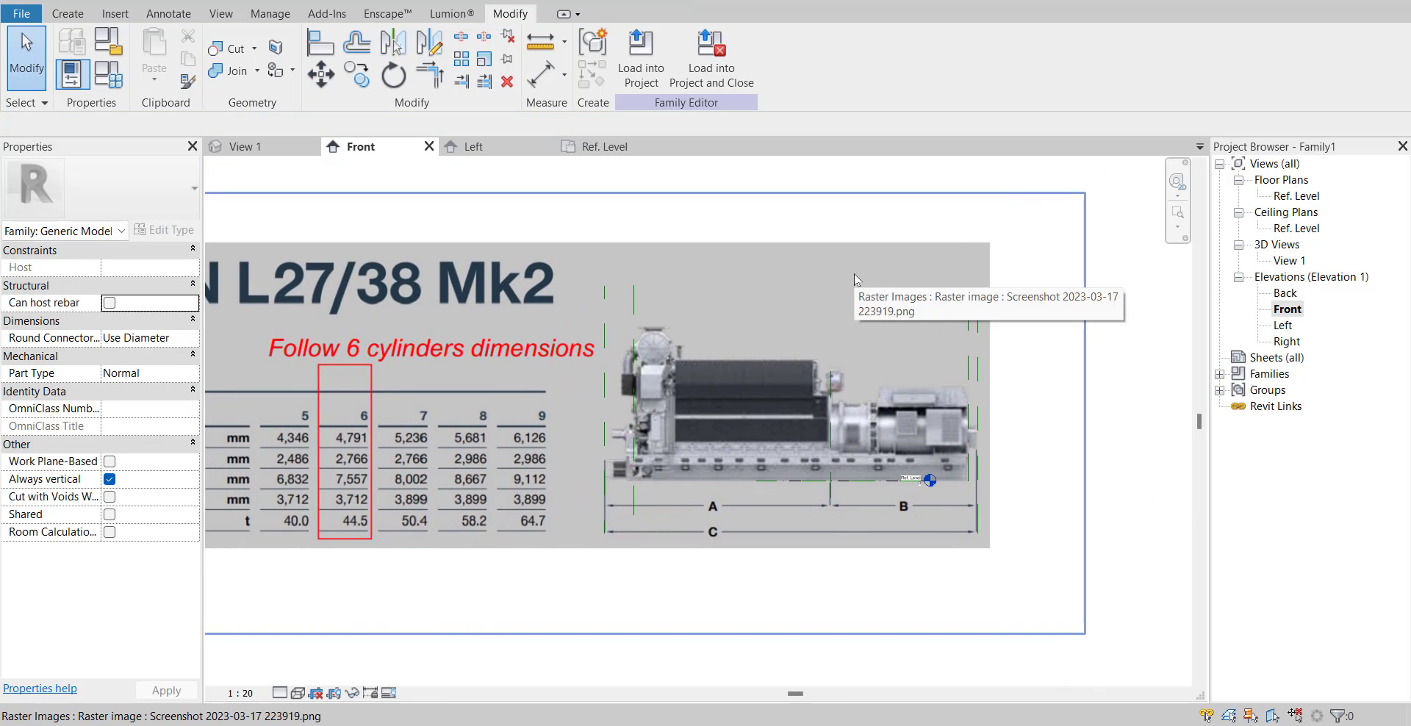
click(853, 273)
drag(883, 275, 314, 509)
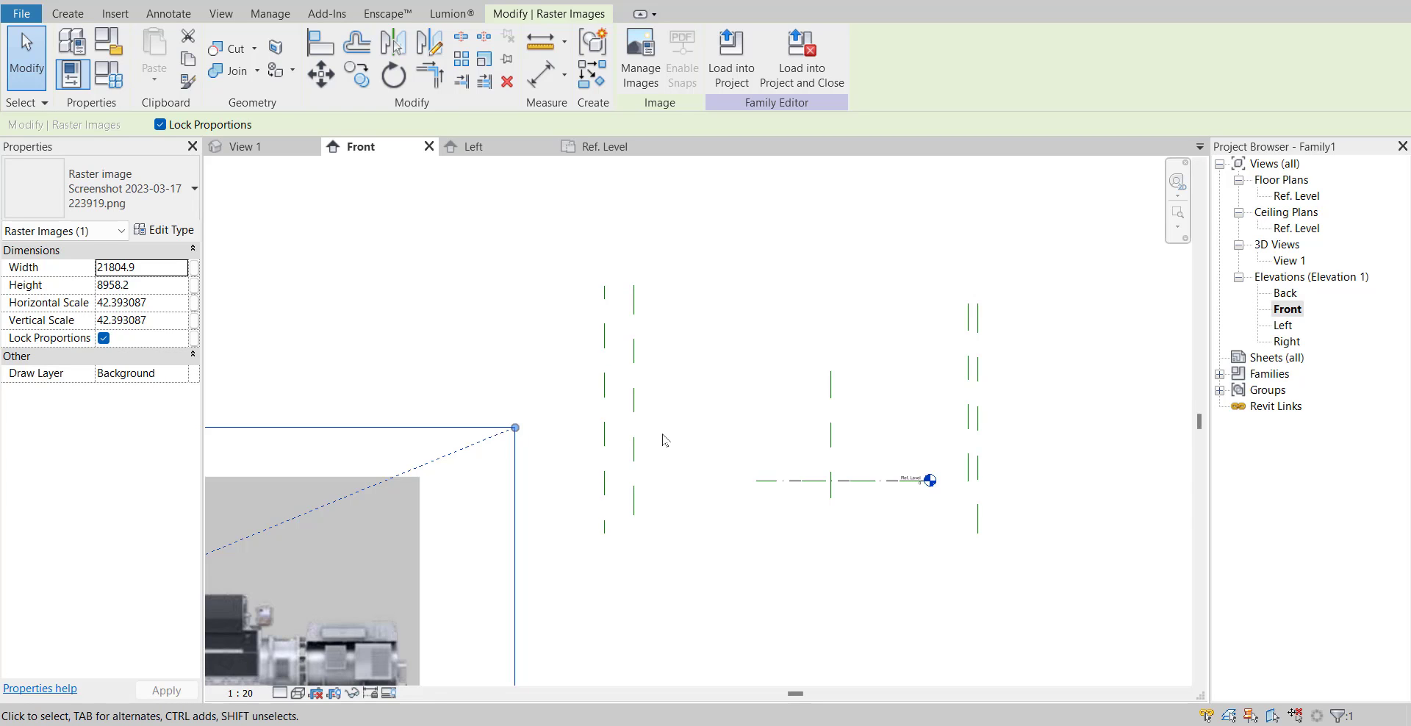
key(ctrl+z)
mouse_move(846, 492)
middle_down()
mouse_move(761, 474)
mouse_move(789, 509)
mouse_move(886, 509)
middle_up()
scroll(761, 474, up, 3)
scroll(628, 504, down, 1)
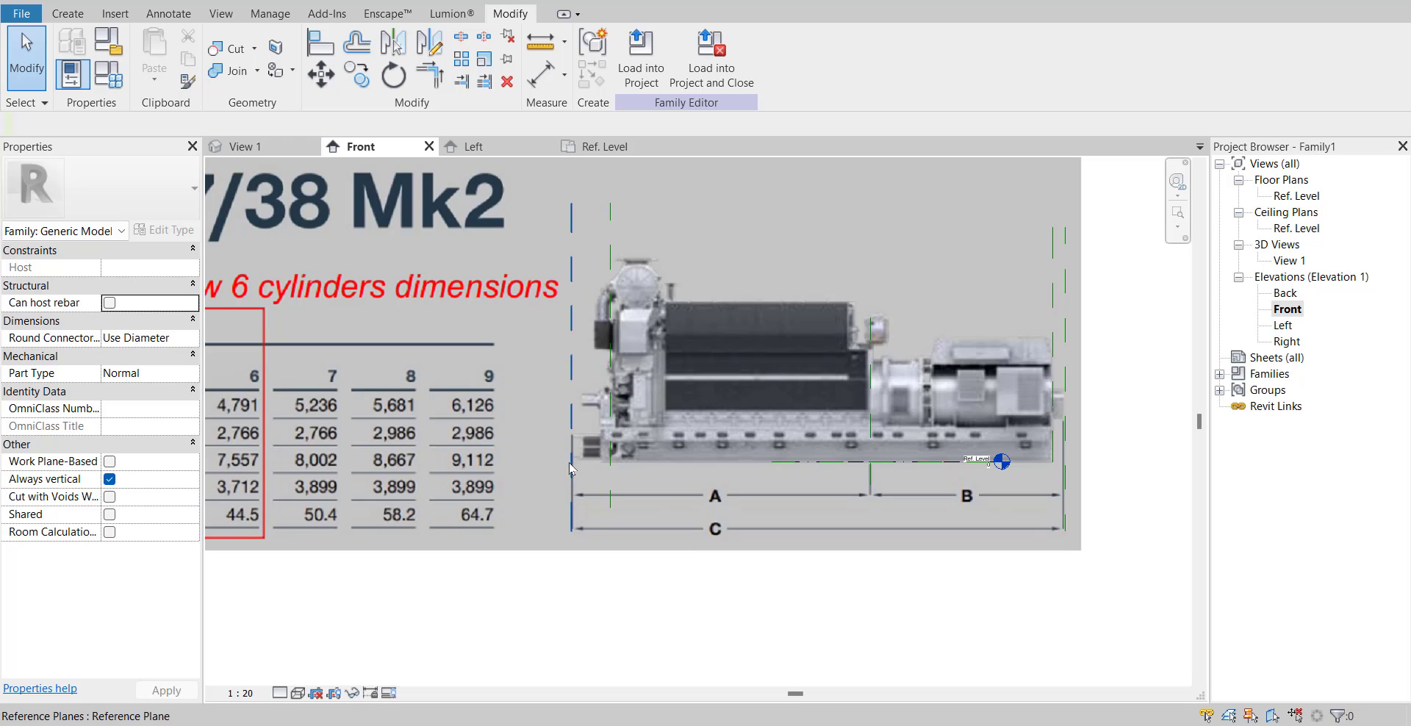
- Dimension the distances from the leftmost reference plane to the center plane and from the center plane to the rightmost plane in one aligned chain
click(534, 83)
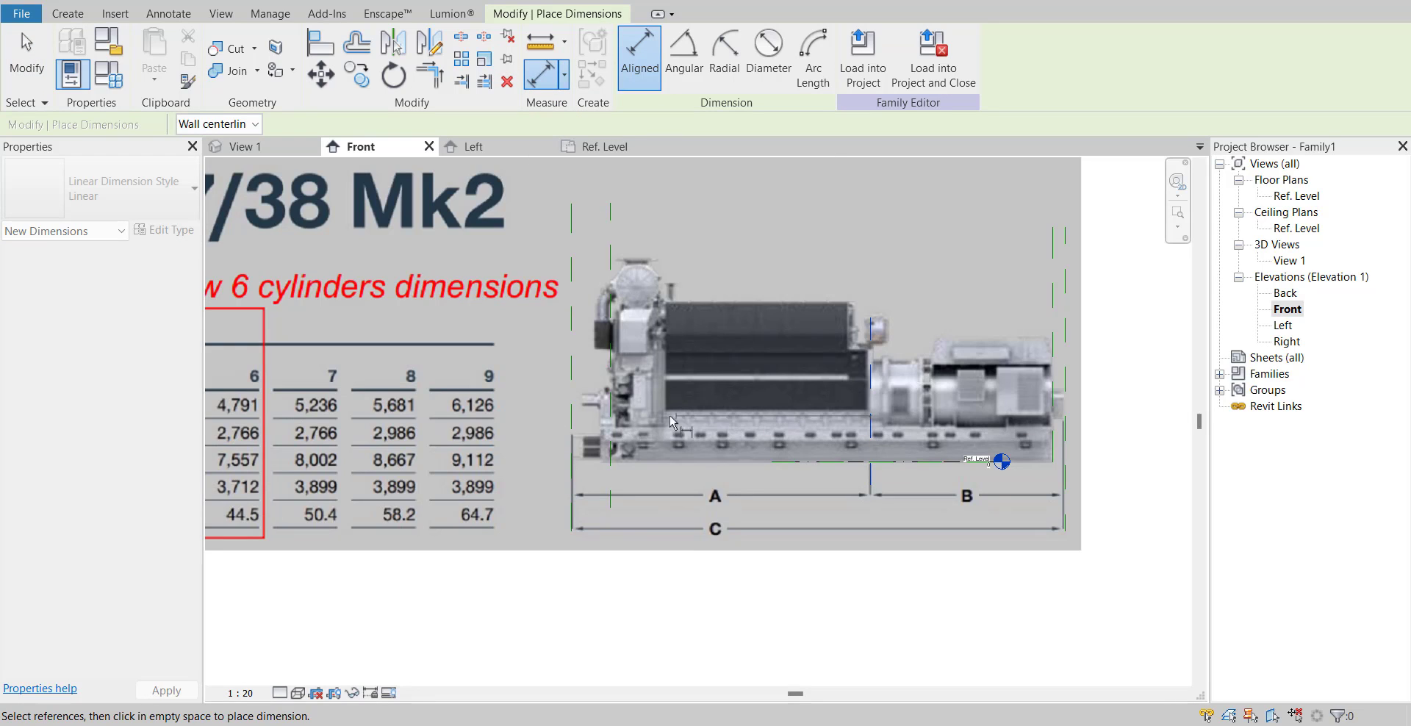
click(571, 389)
scroll(661, 514, down, 1)
middle_drag(705, 573, 690, 495)
click(737, 500)
click(835, 360)
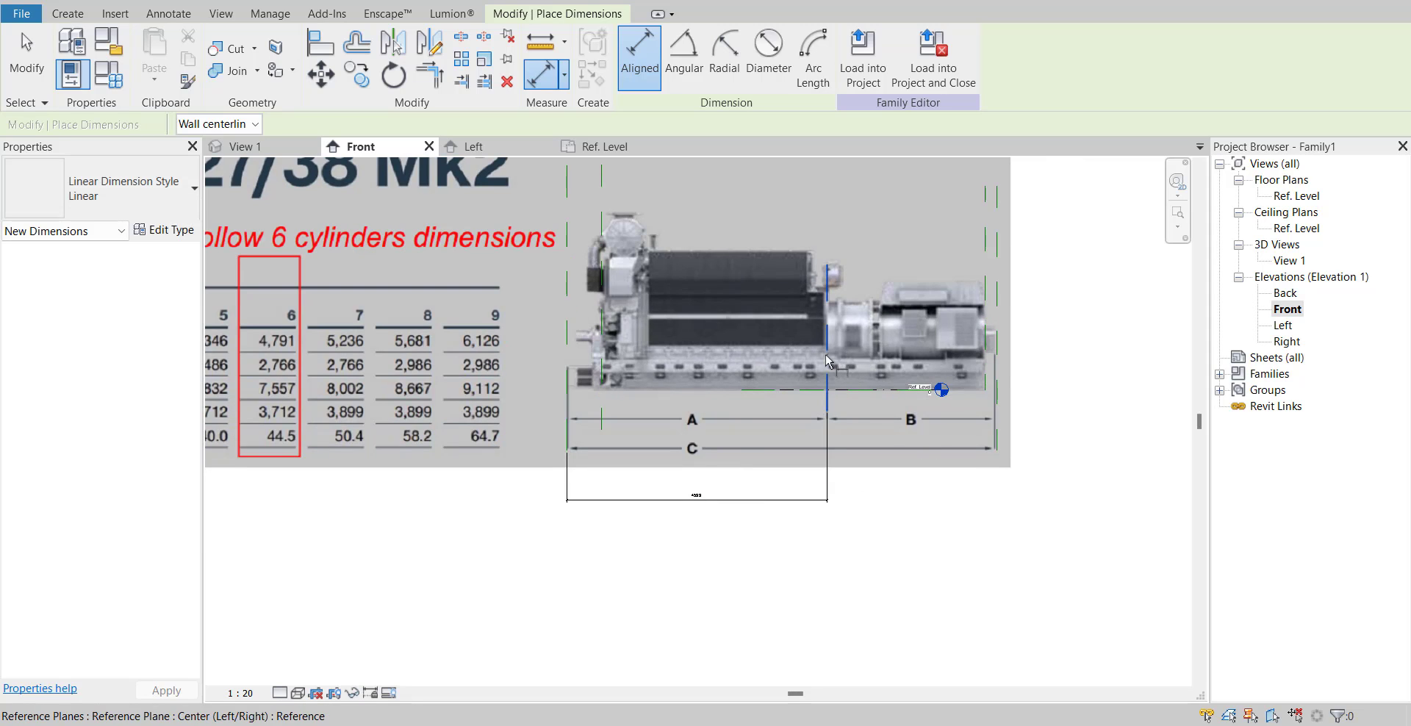
click(999, 352)
click(995, 504)
scroll(1042, 434, up, 4)
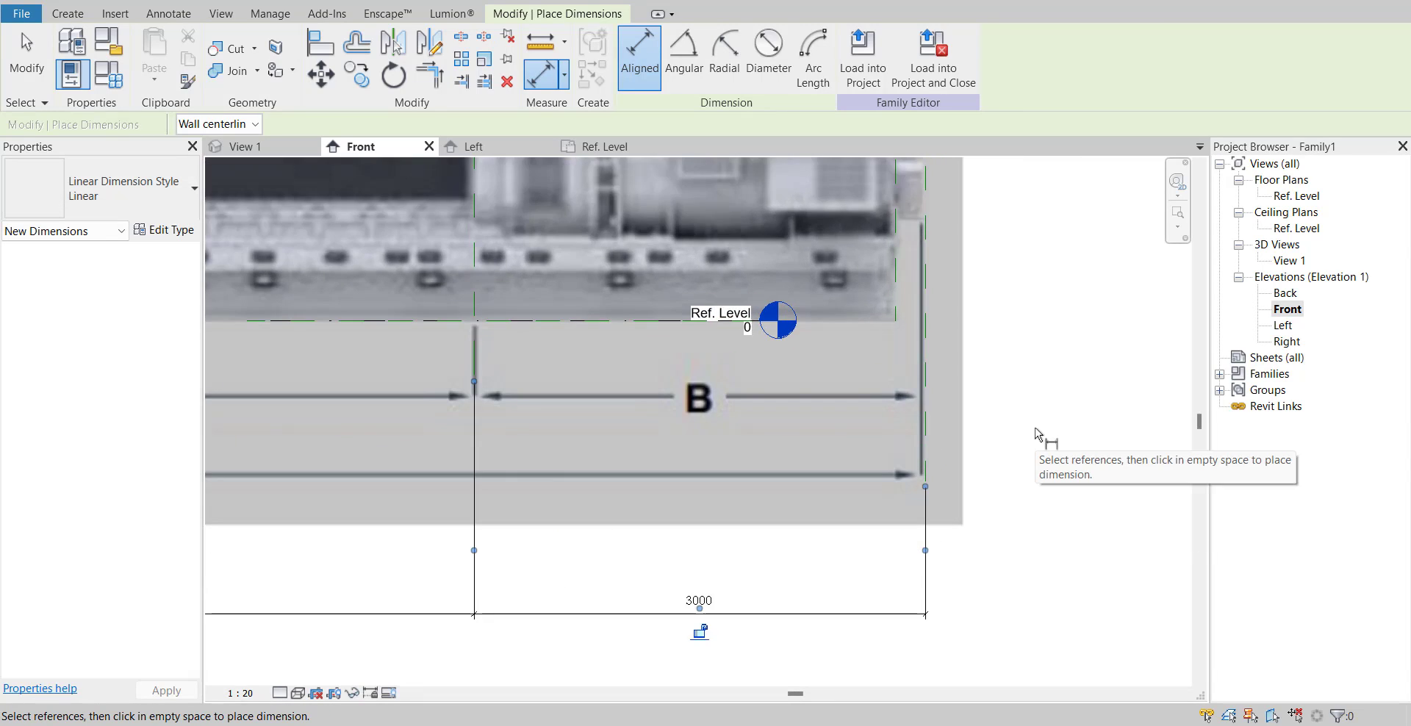
middle_drag(1036, 433, 993, 528)
click(41, 65)
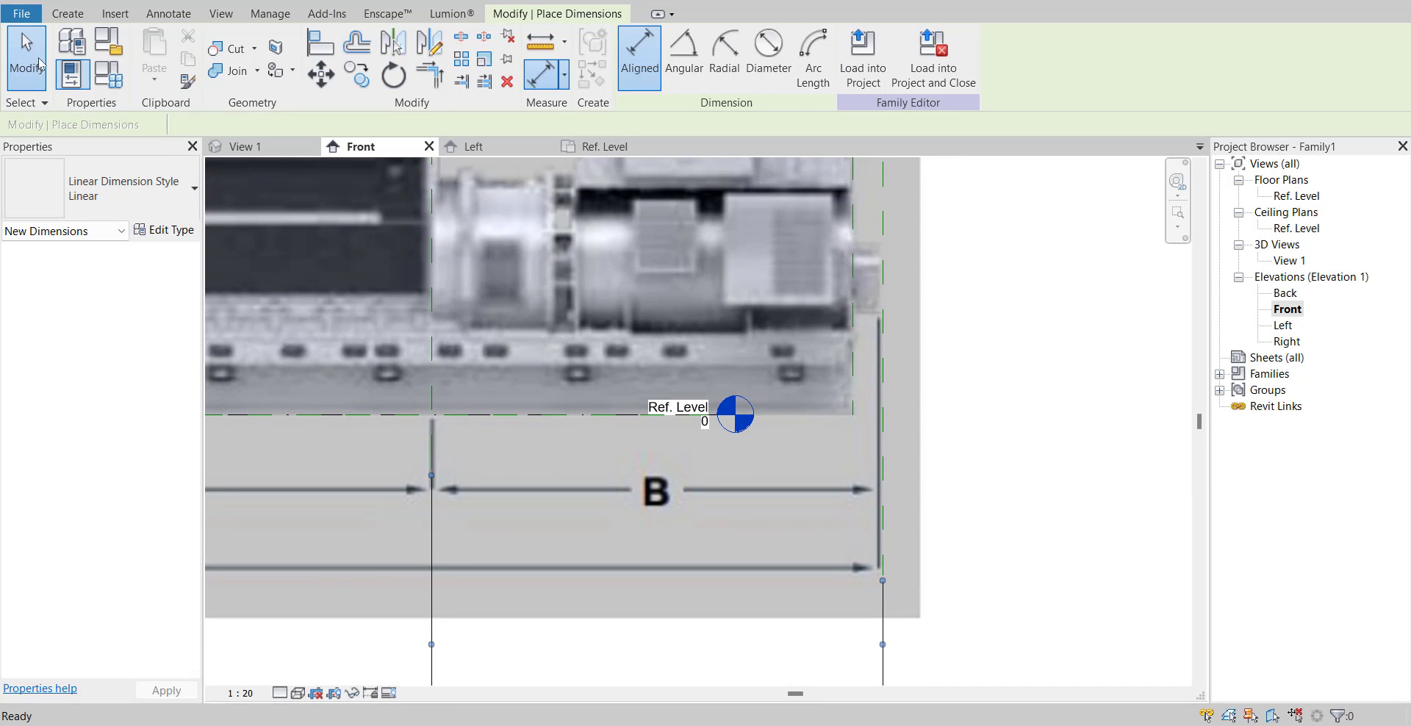
- Shift the rightmost reference plane onto the right end of dimension line C in the picture, about 2980 mm from the center plane
click(882, 378)
scroll(947, 395, down, 1)
middle_drag(980, 399, 1004, 371)
click(985, 382)
scroll(930, 399, down, 1)
middle_drag(930, 399, 907, 388)
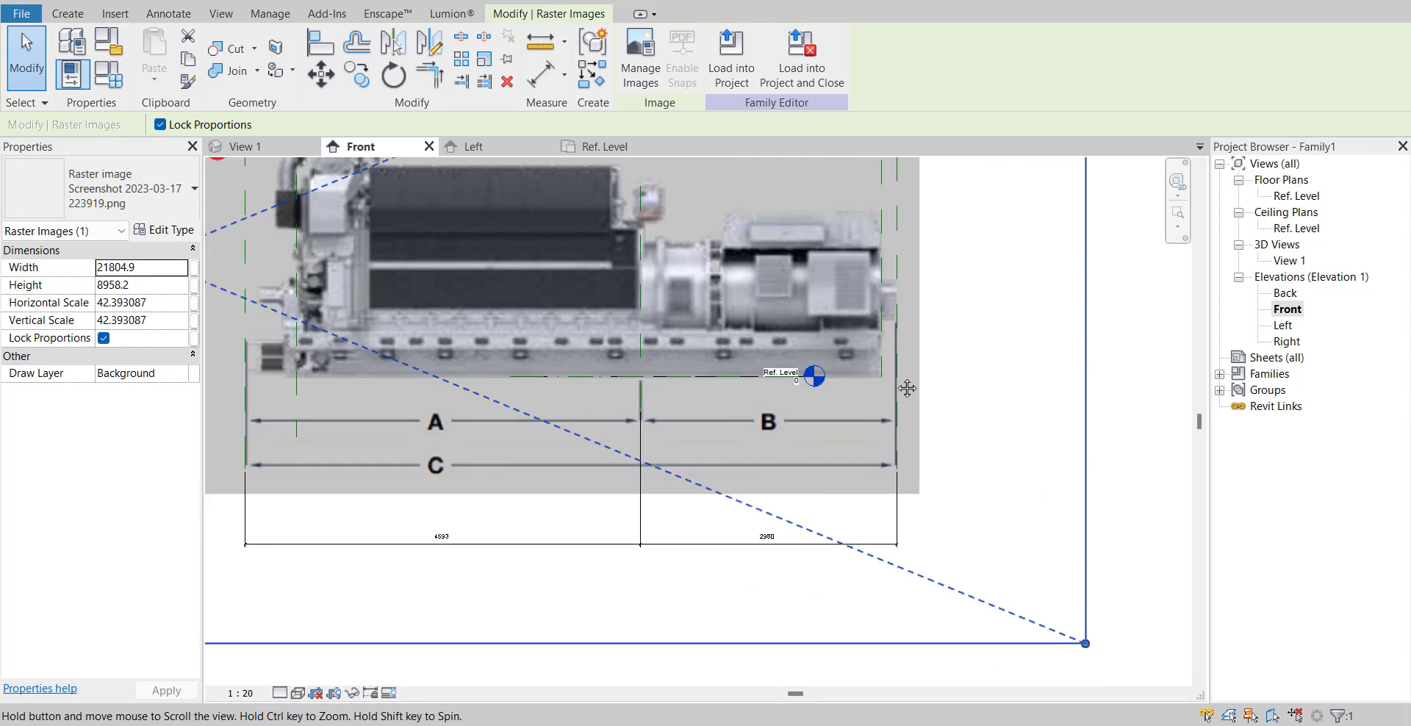
scroll(907, 388, down, 2)
click(455, 501)
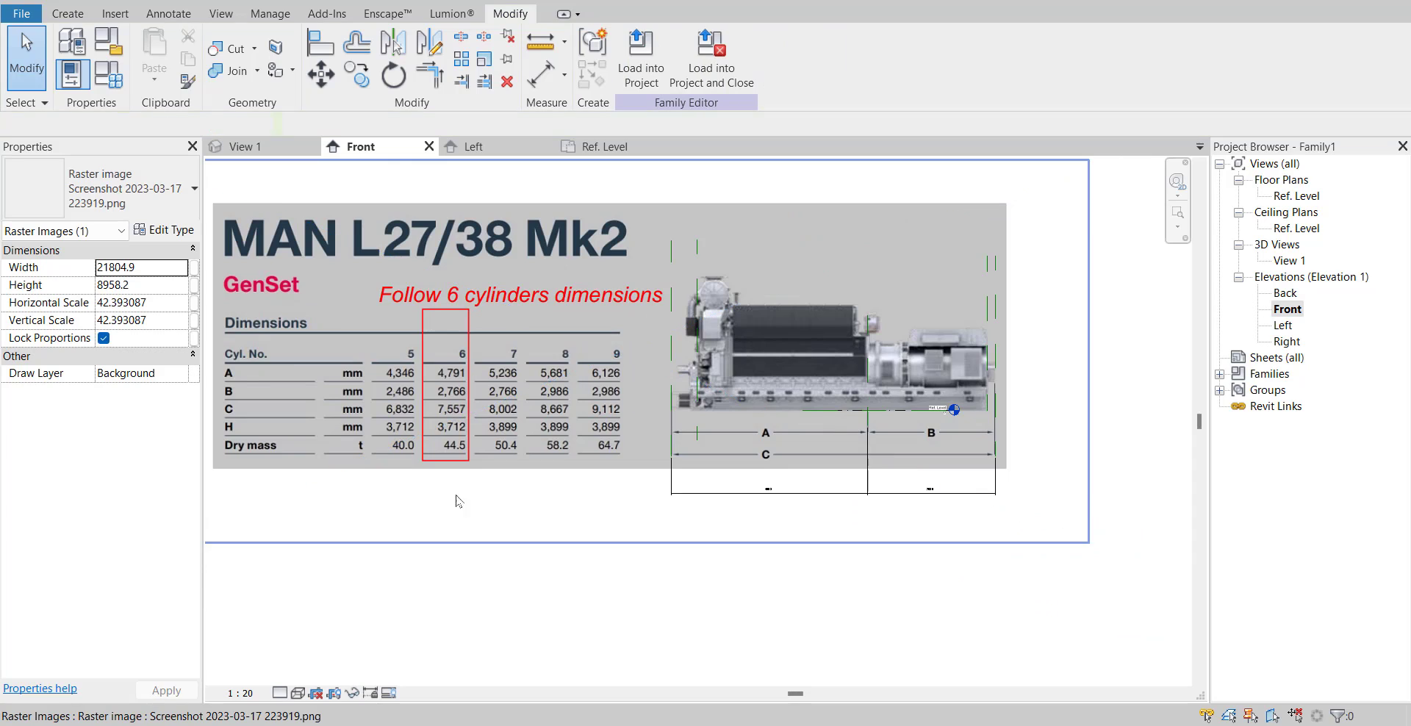
- Set the distance between the leftmost reference plane and the center plane to 4791 mm, matching A in the six-cylinder column
scroll(447, 363, up, 1)
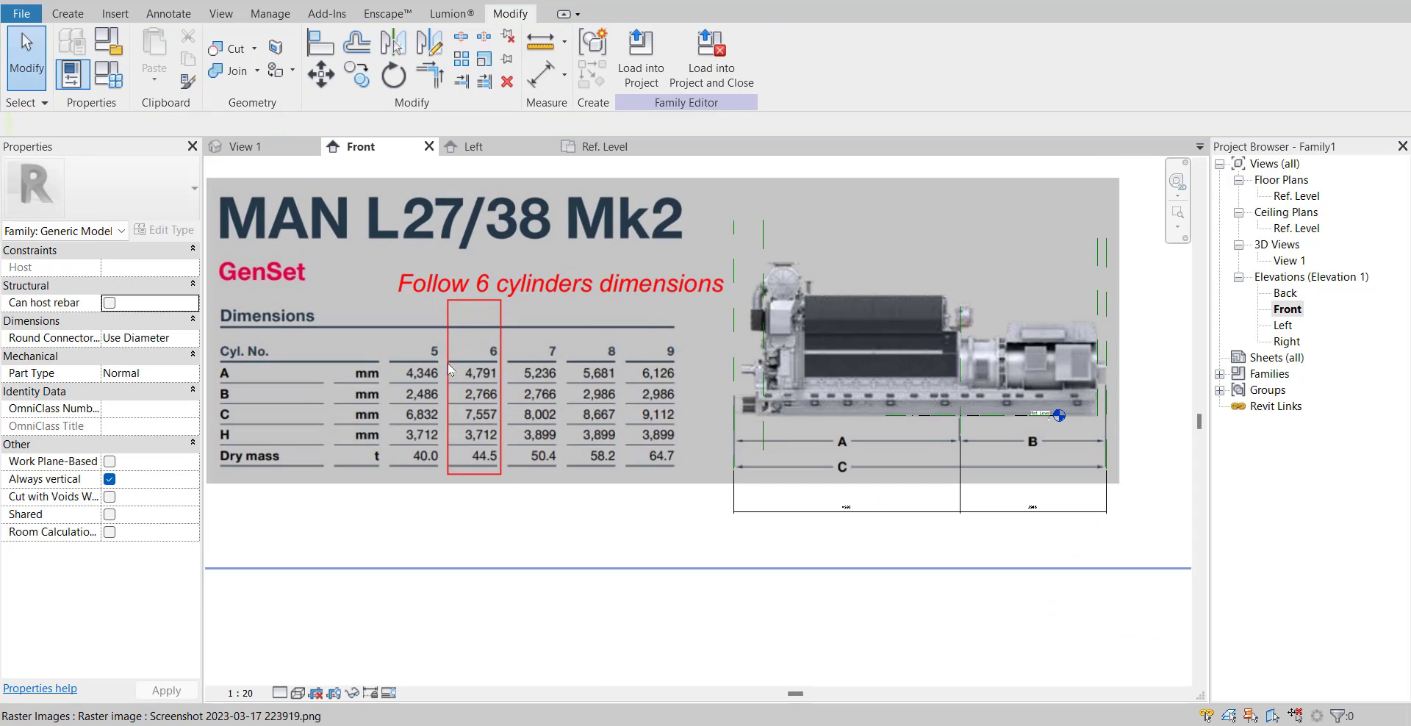
click(729, 253)
click(846, 504)
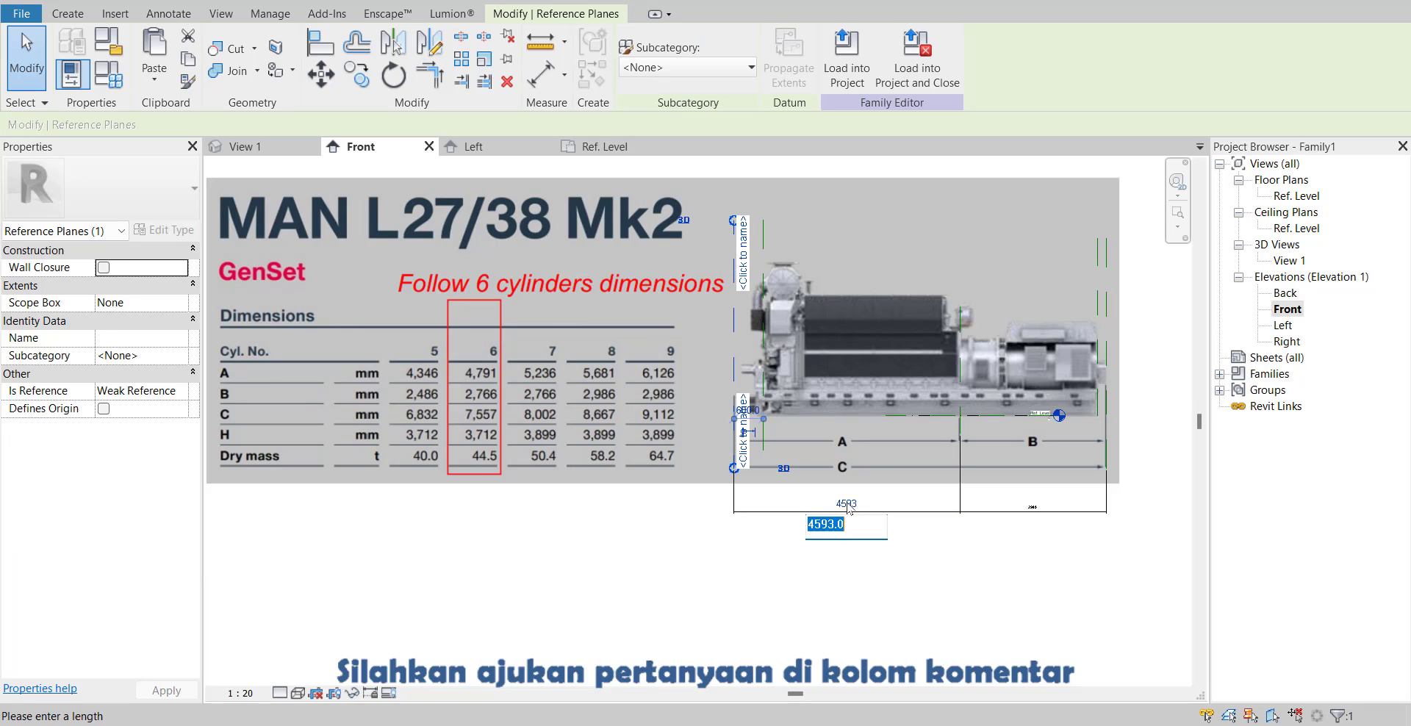
text(4791)
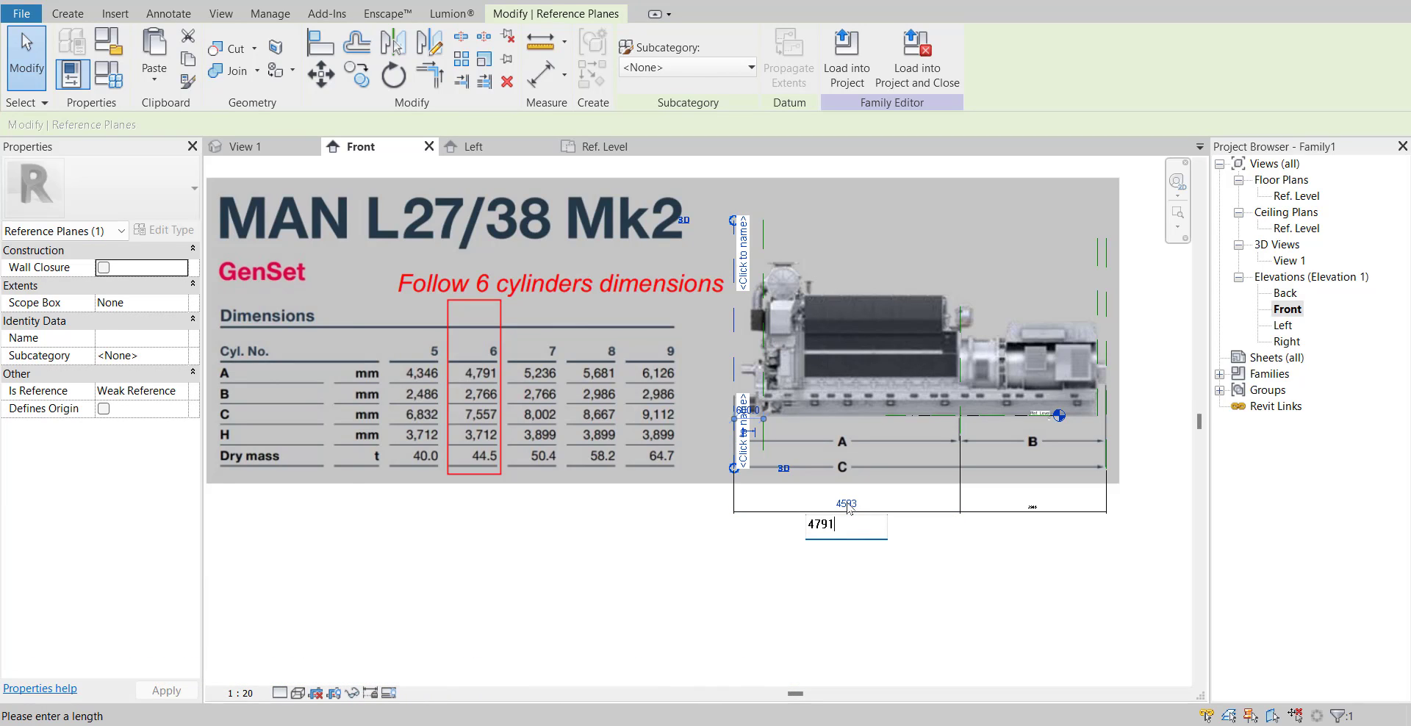
key(Return)
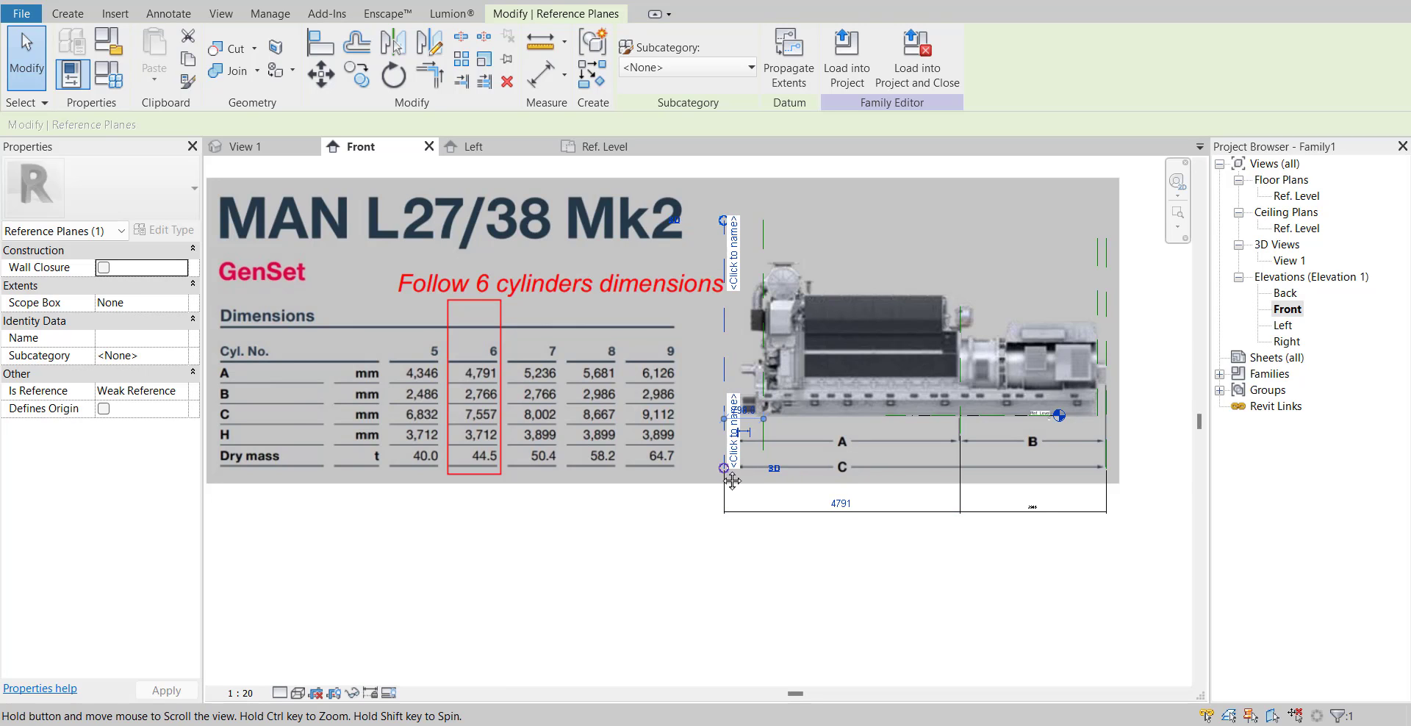
- Set the distance between the center plane and the rightmost reference plane to 2766 mm, matching B in the six-cylinder column
middle_drag(732, 480, 706, 485)
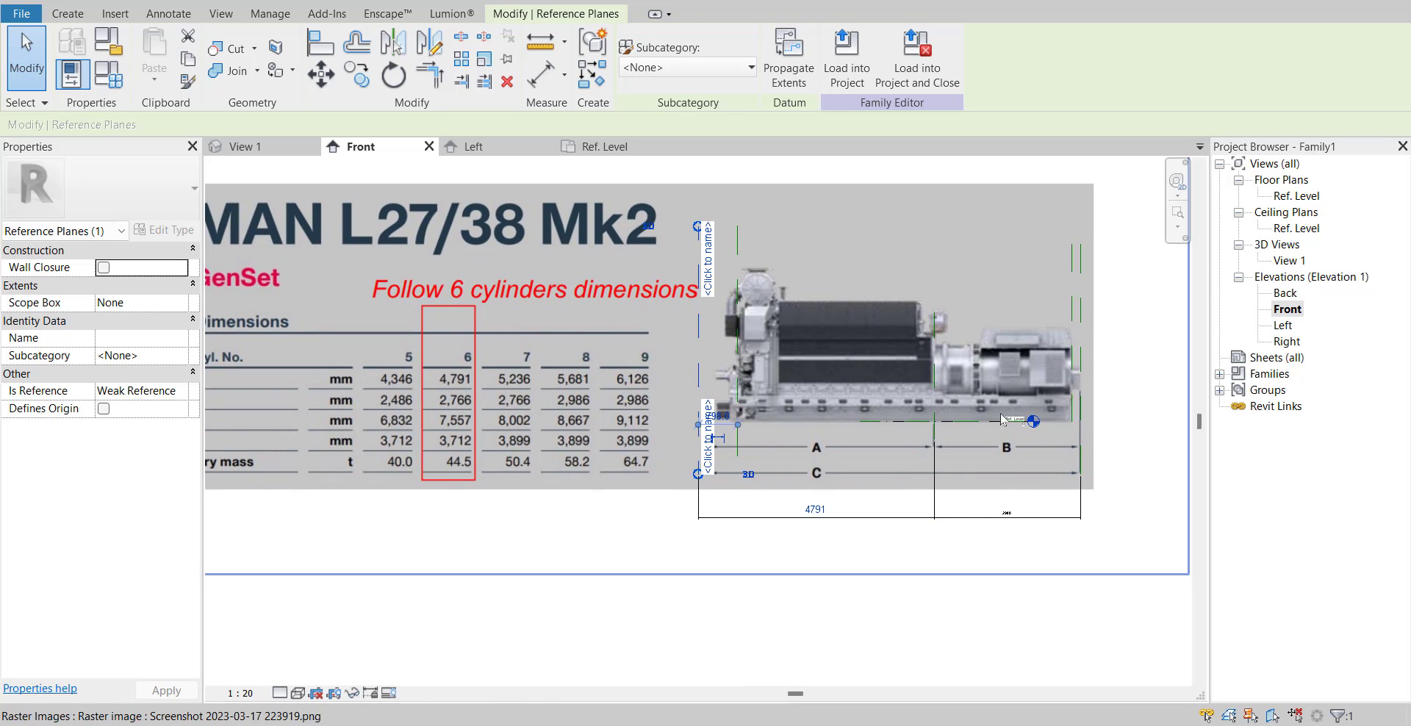
click(1082, 338)
click(1007, 510)
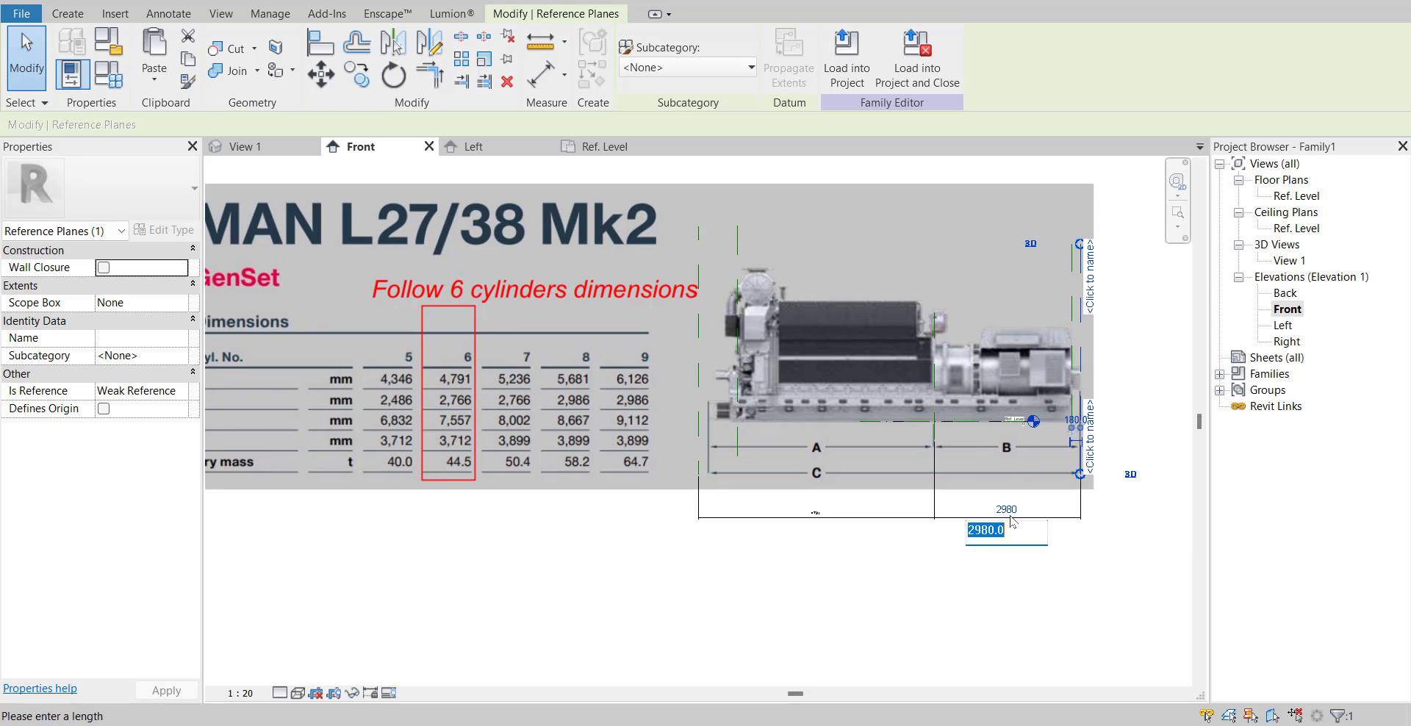
text(2766)
key(Return)
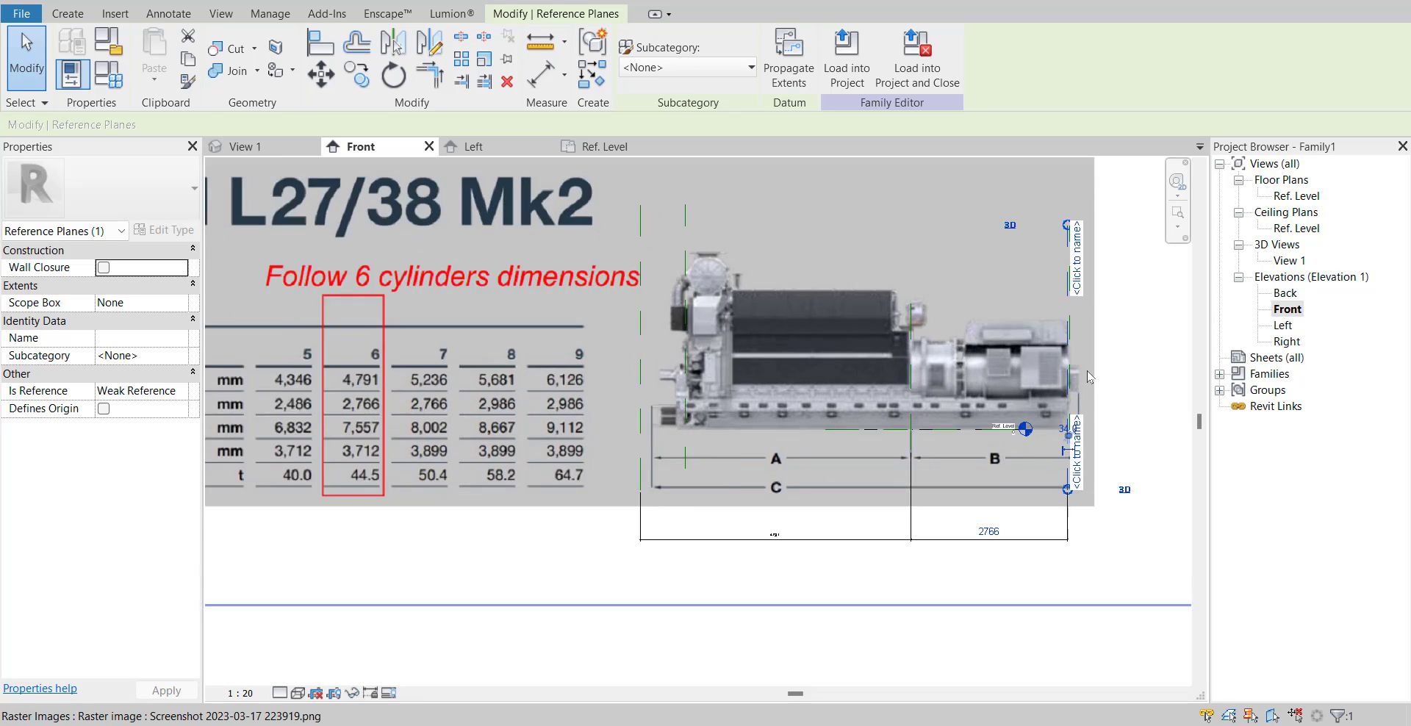
scroll(1080, 404, up, 5)
scroll(979, 385, up, 2)
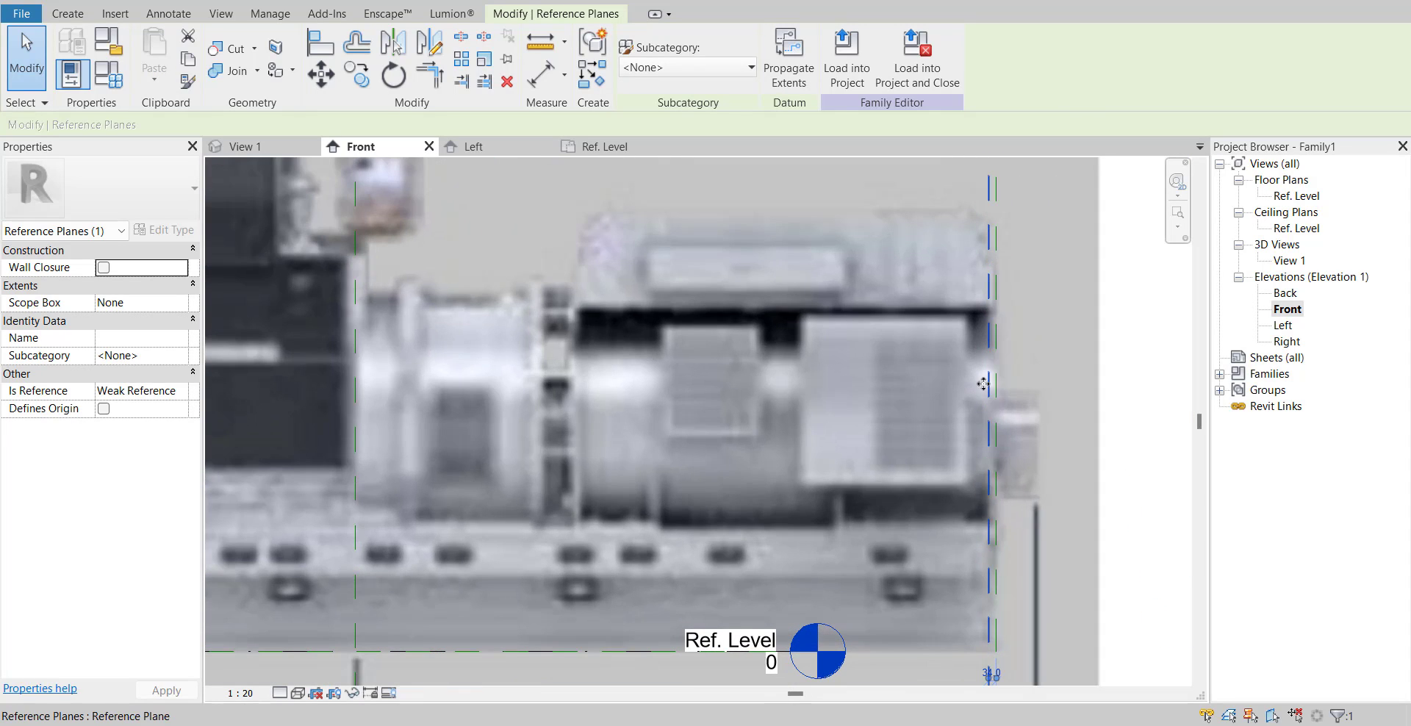
scroll(962, 387, down, 6)
scroll(1044, 422, up, 1)
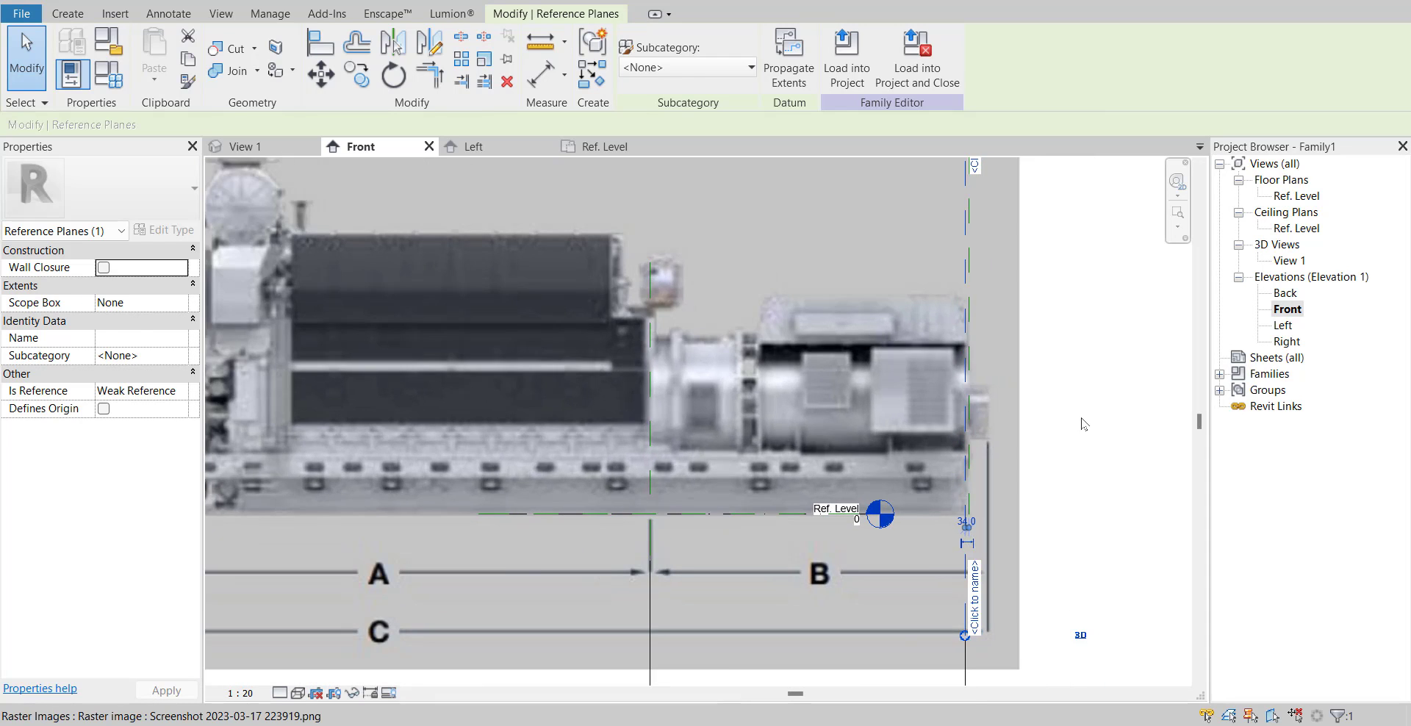
click(1014, 412)
scroll(979, 404, down, 1)
middle_drag(277, 335, 549, 369)
click(578, 369)
key(m)
key(v)
scroll(624, 364, up, 3)
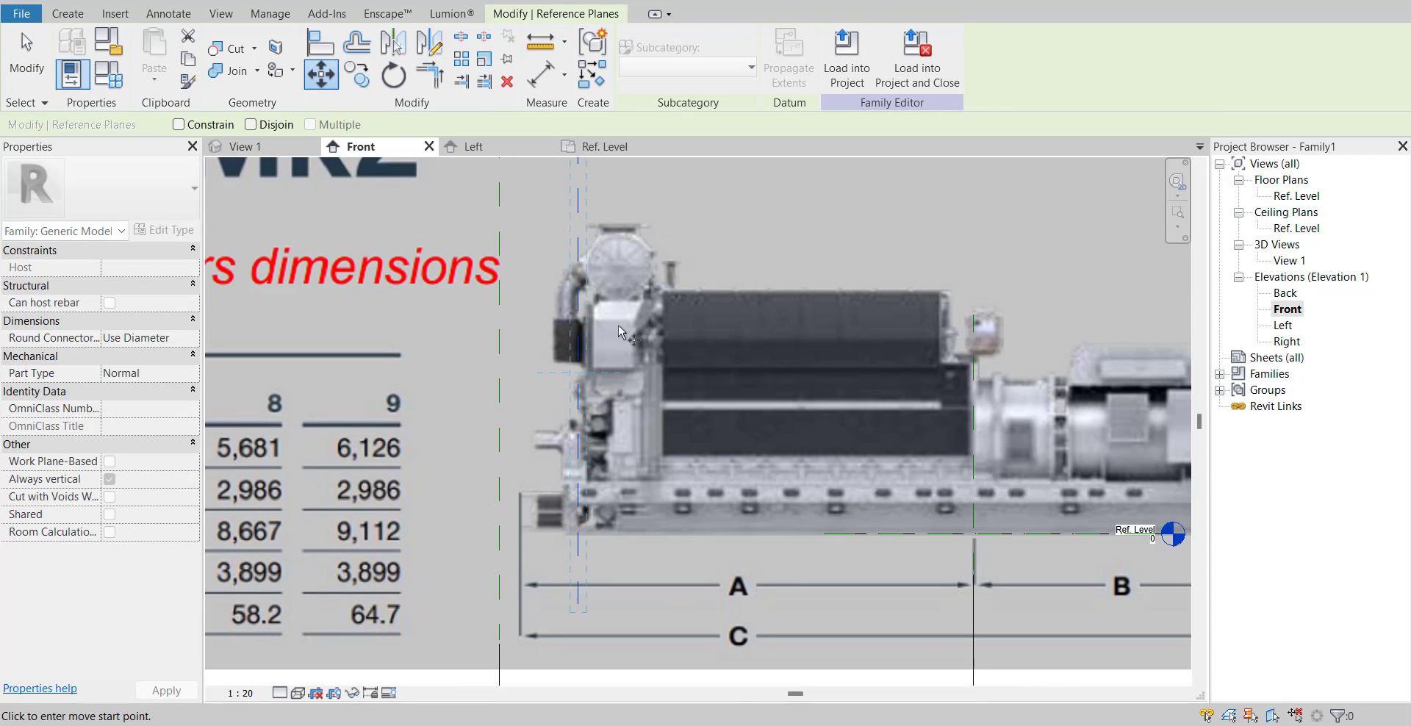
key(Escape)
key(Escape)
scroll(1025, 394, down, 4)
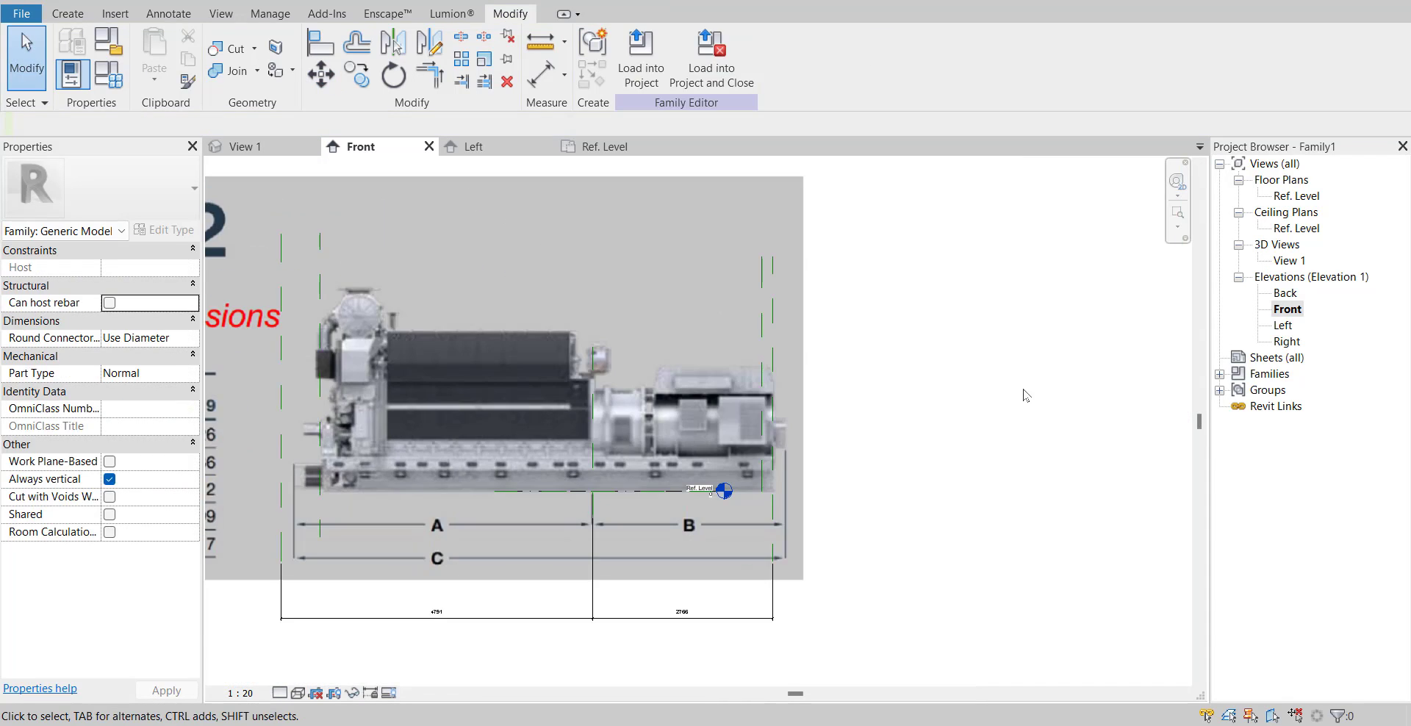
- Select the center reference plane and open its name for editing
click(596, 436)
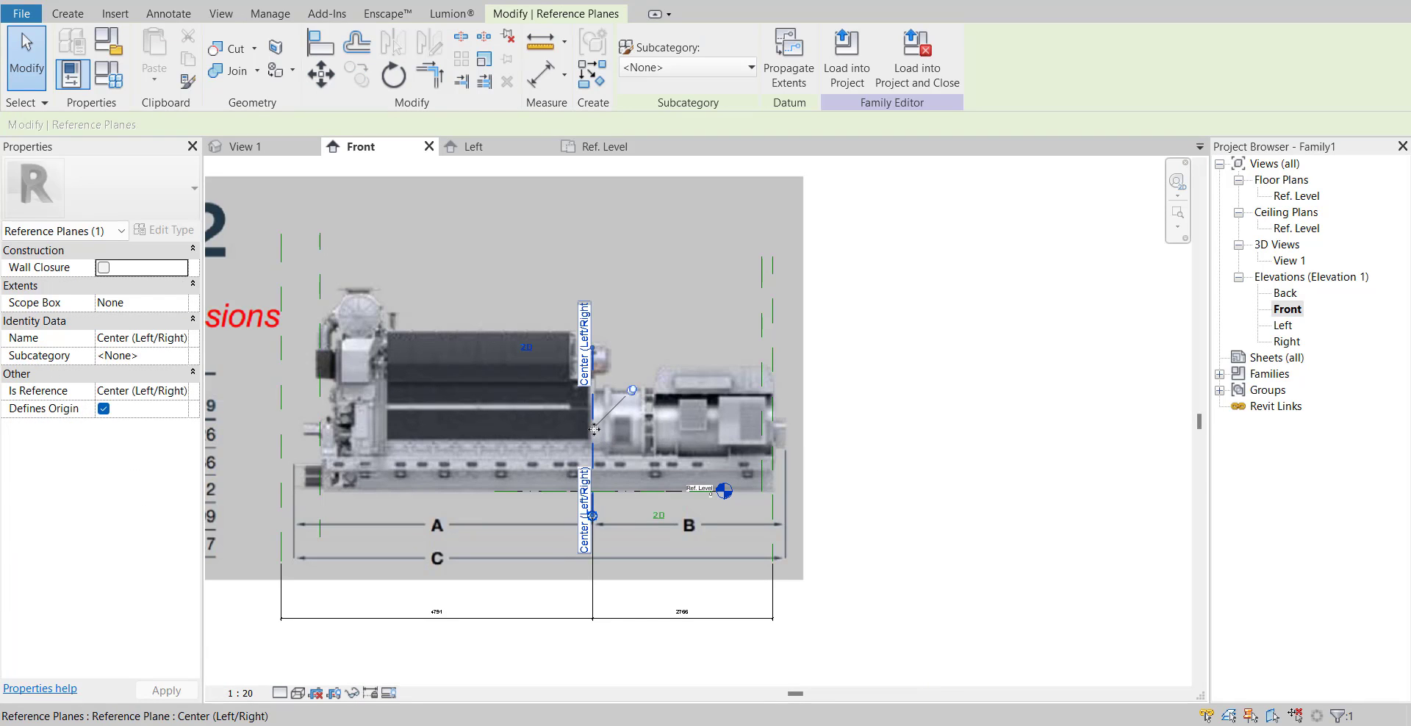
click(583, 382)
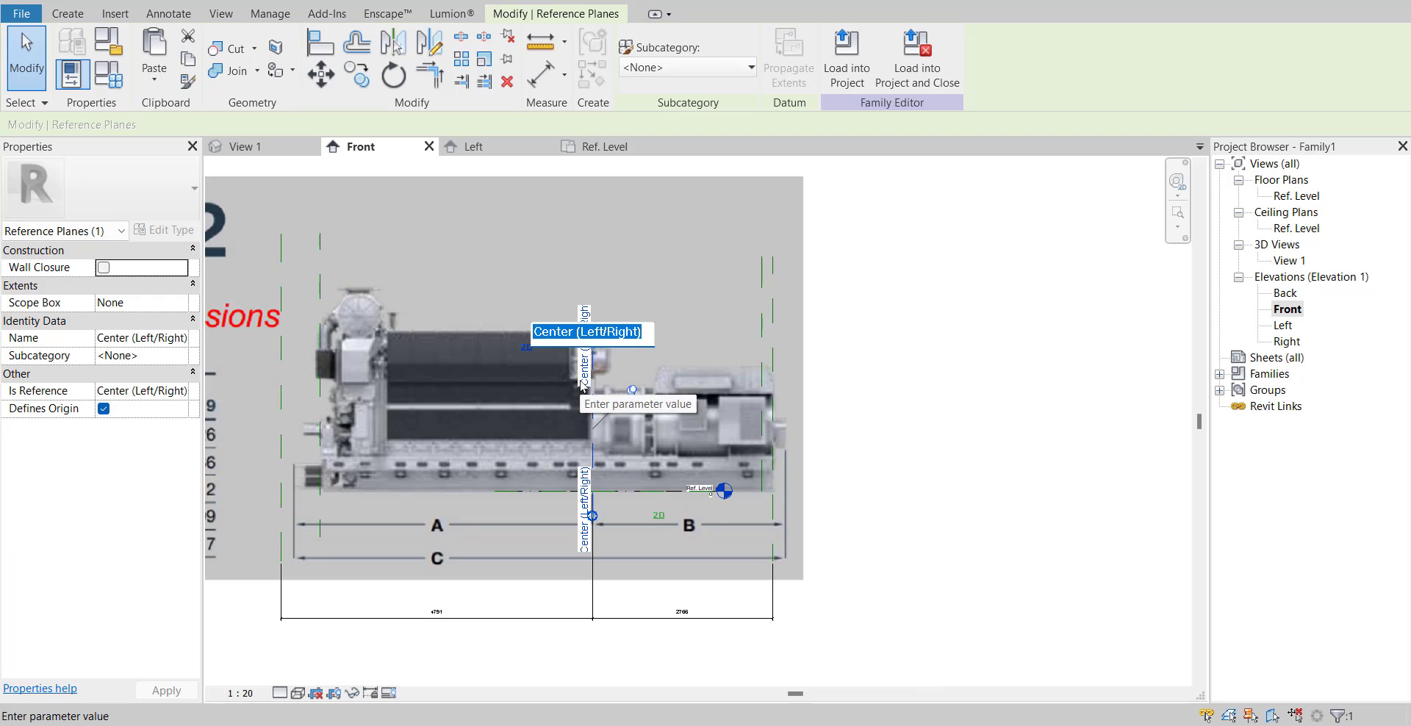
click(859, 373)
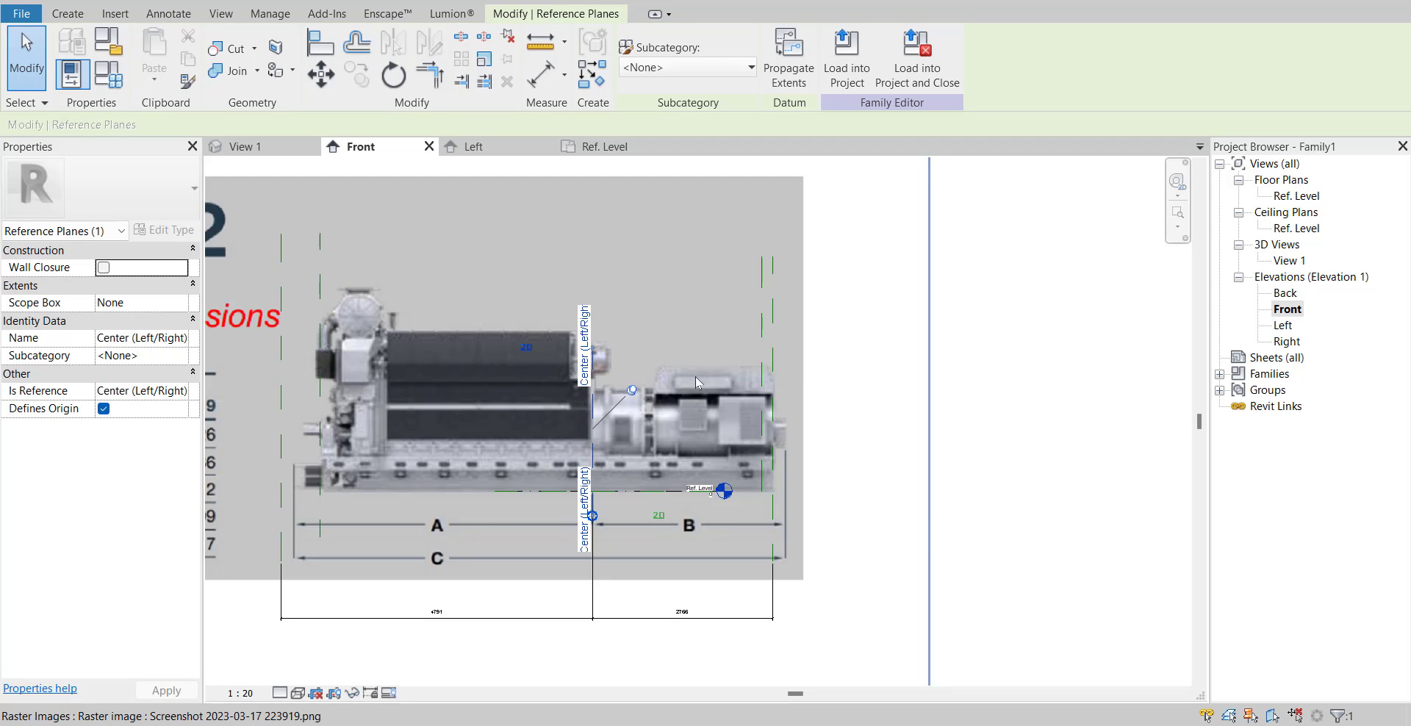
- Name the leftmost reference plane A and also give a name to the plane just inside it
middle_drag(543, 399, 672, 399)
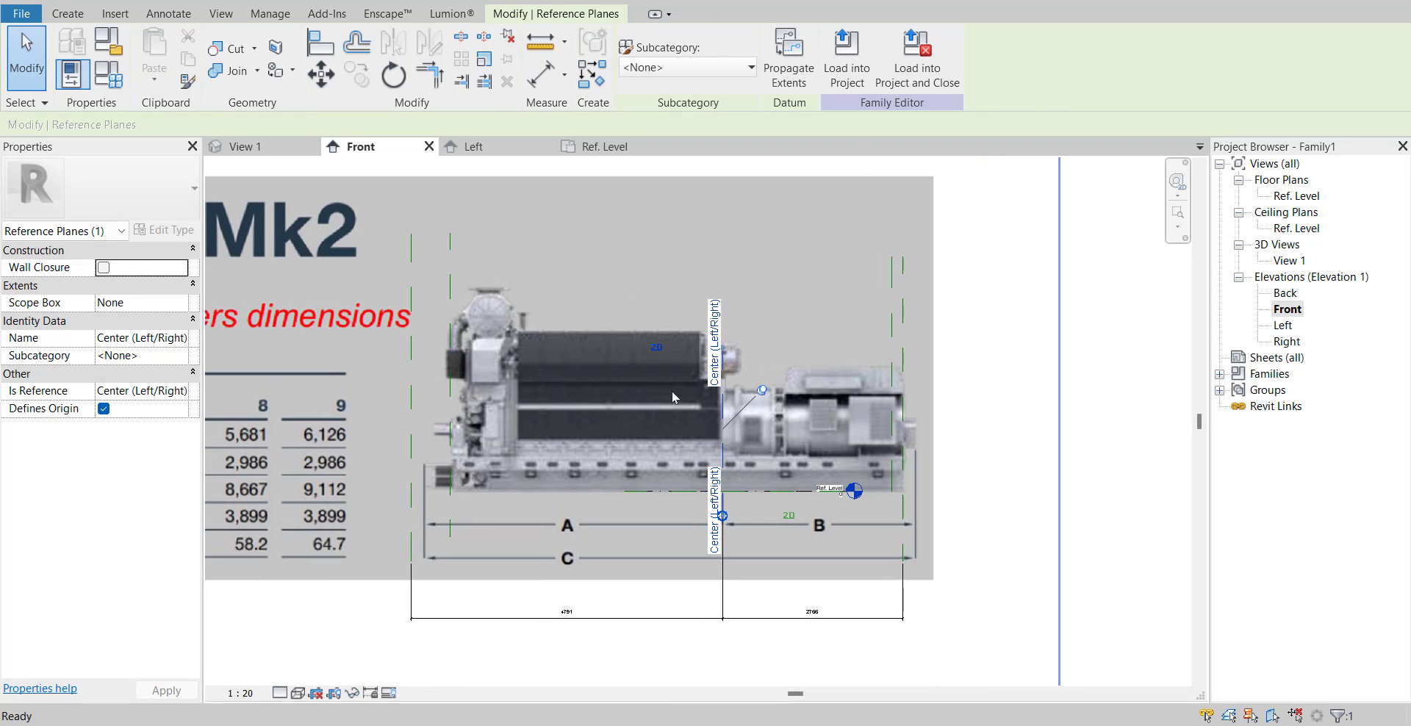
click(412, 347)
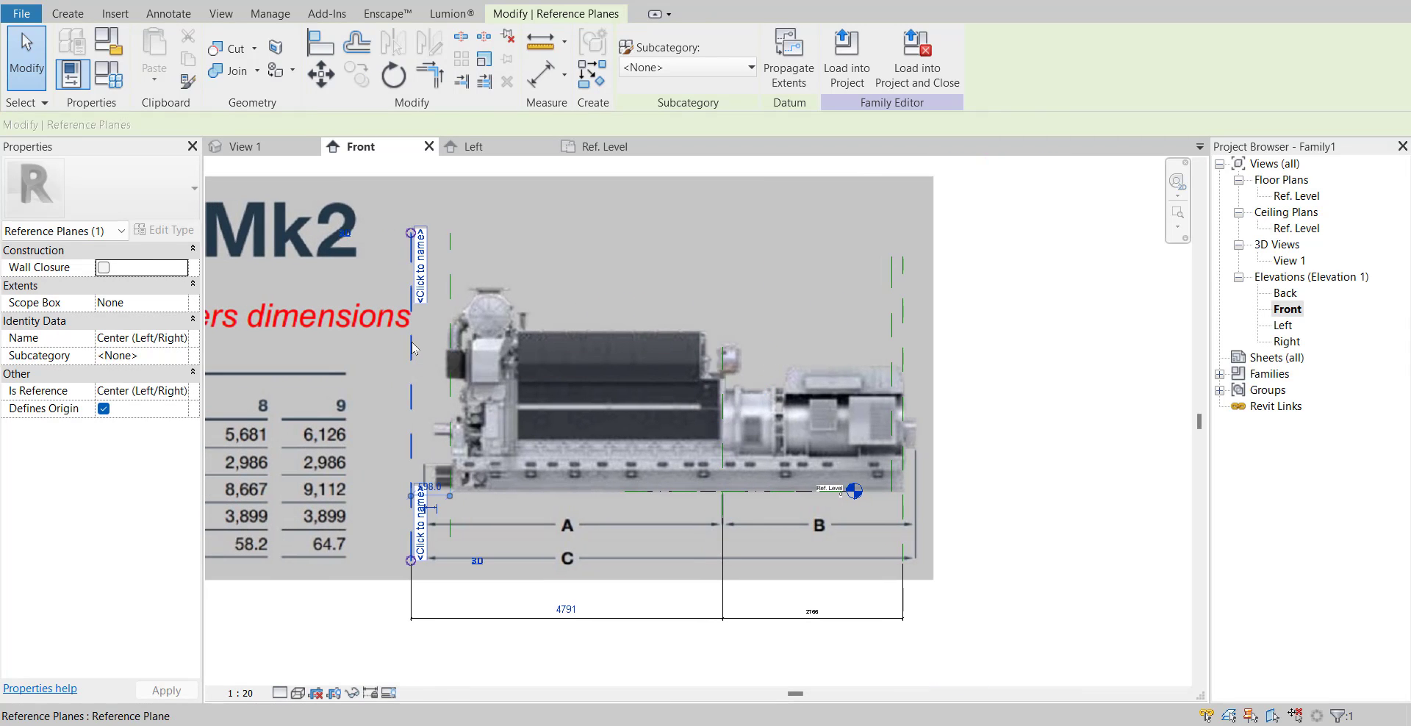
click(424, 288)
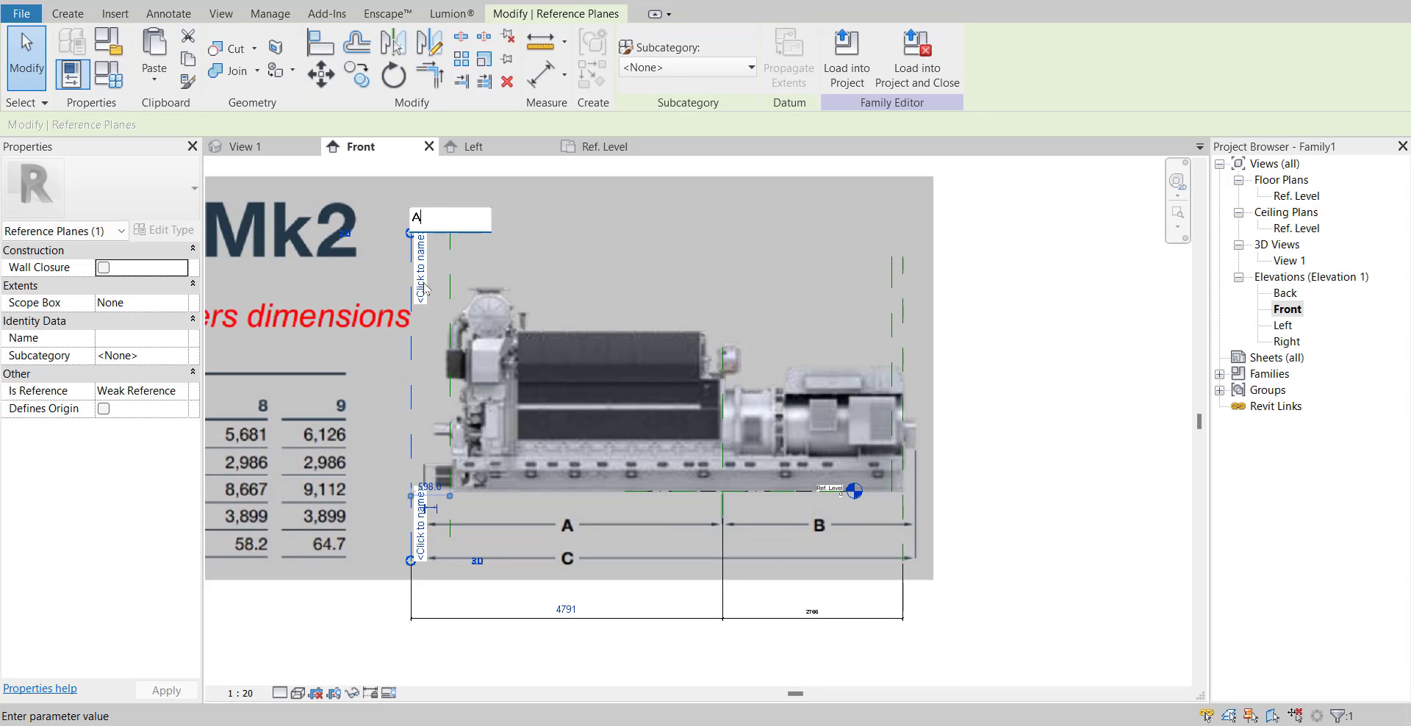
text(A)
key(Return)
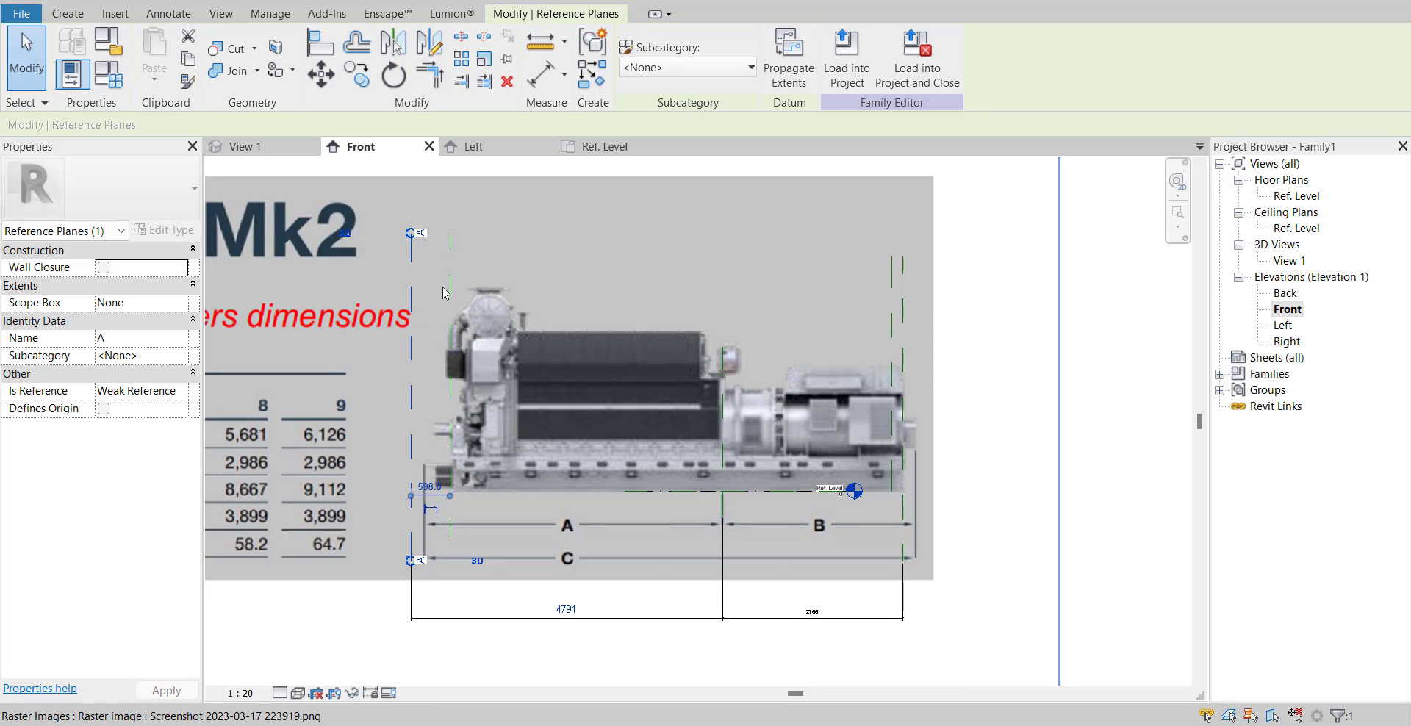
click(450, 292)
click(443, 274)
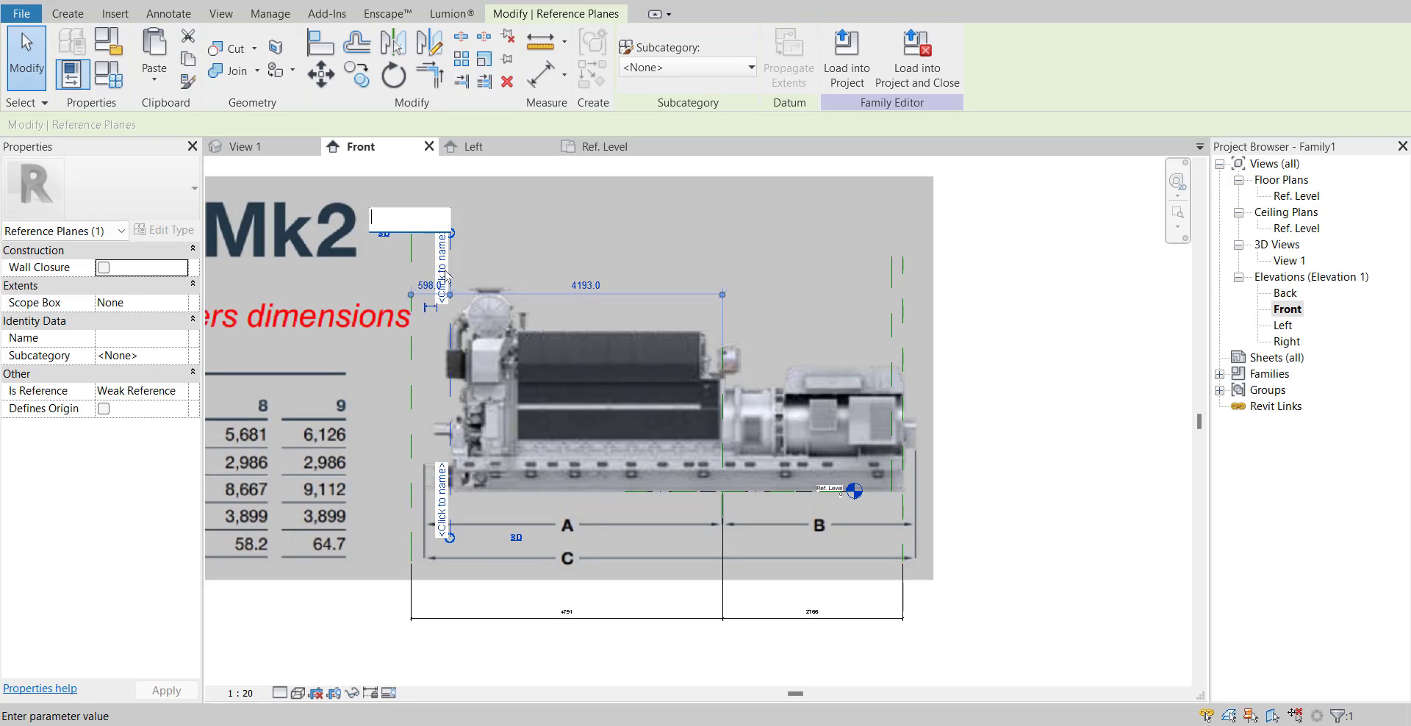
text(A)
key(Return)
- Name the rightmost reference plane B and the plane just inside it B1
click(903, 360)
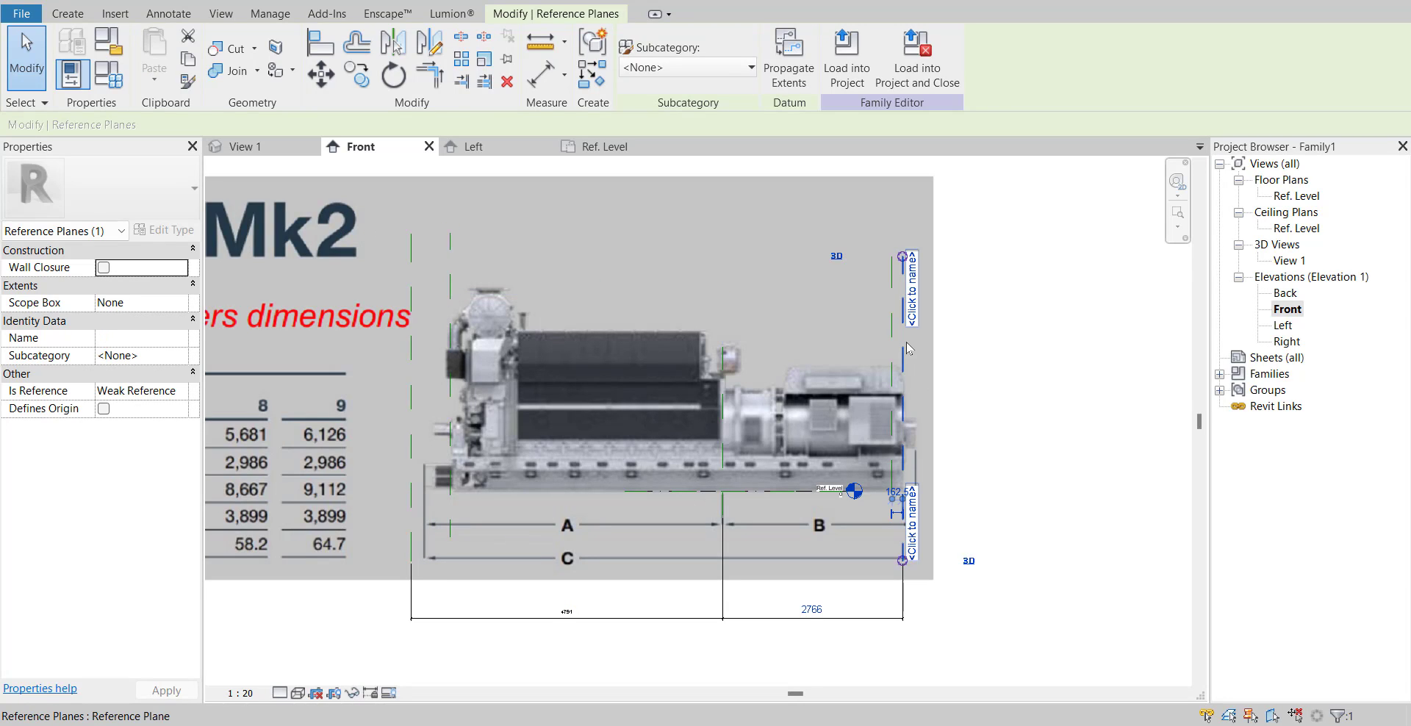
click(911, 315)
text(B)
key(Return)
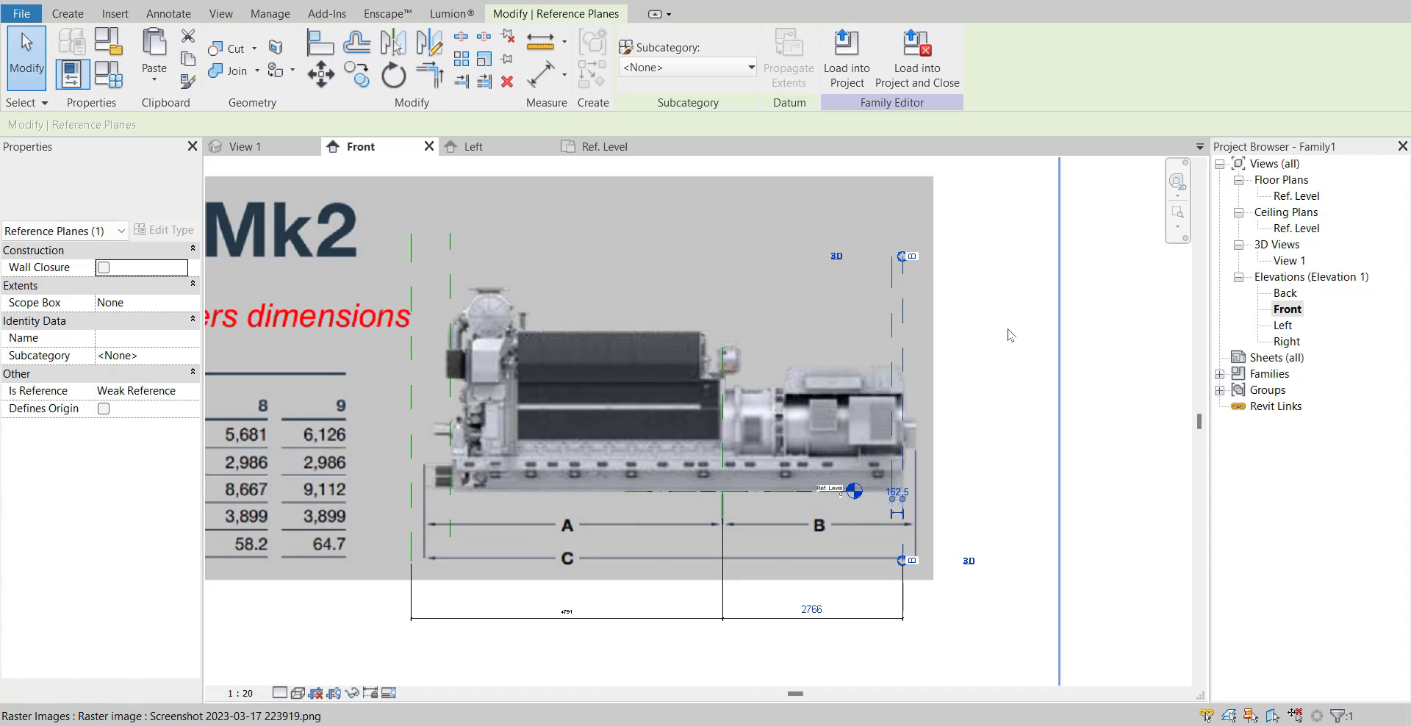
click(892, 334)
click(902, 317)
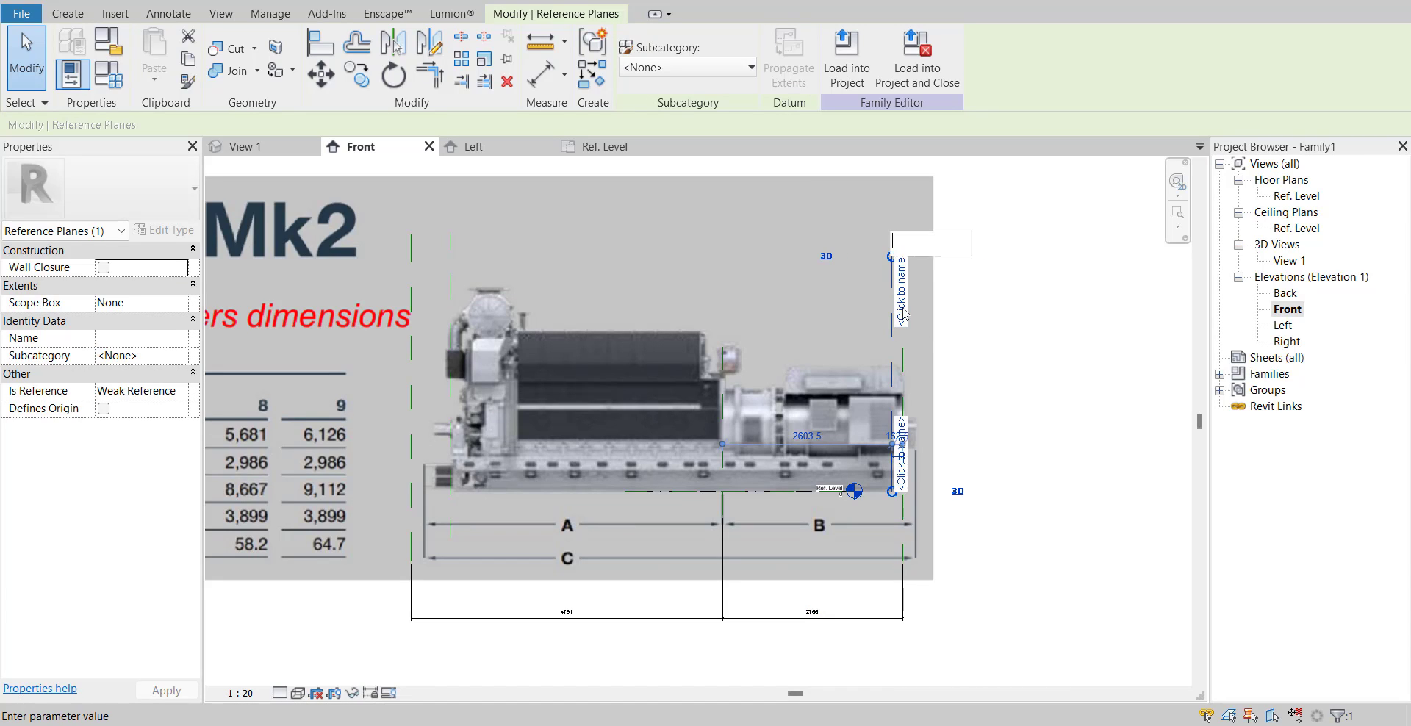
text(B1)
key(Return)
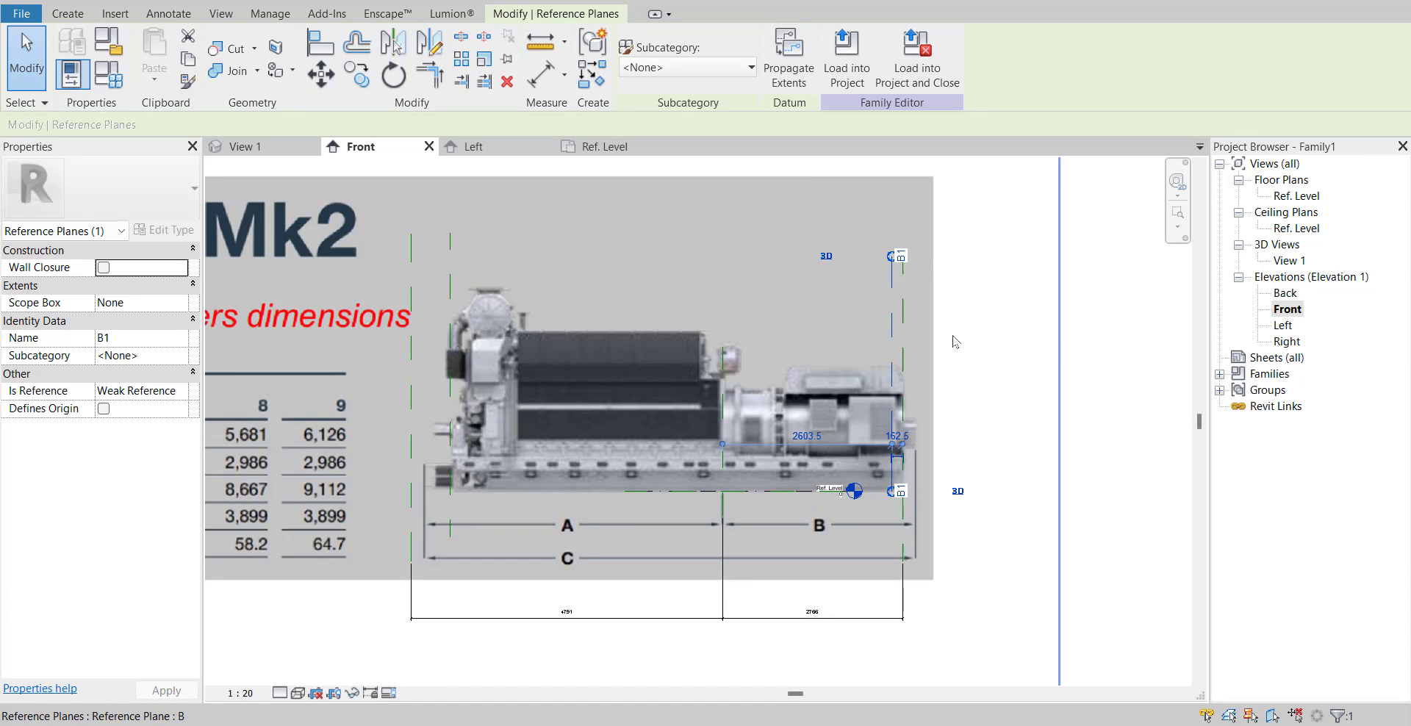
click(1099, 369)
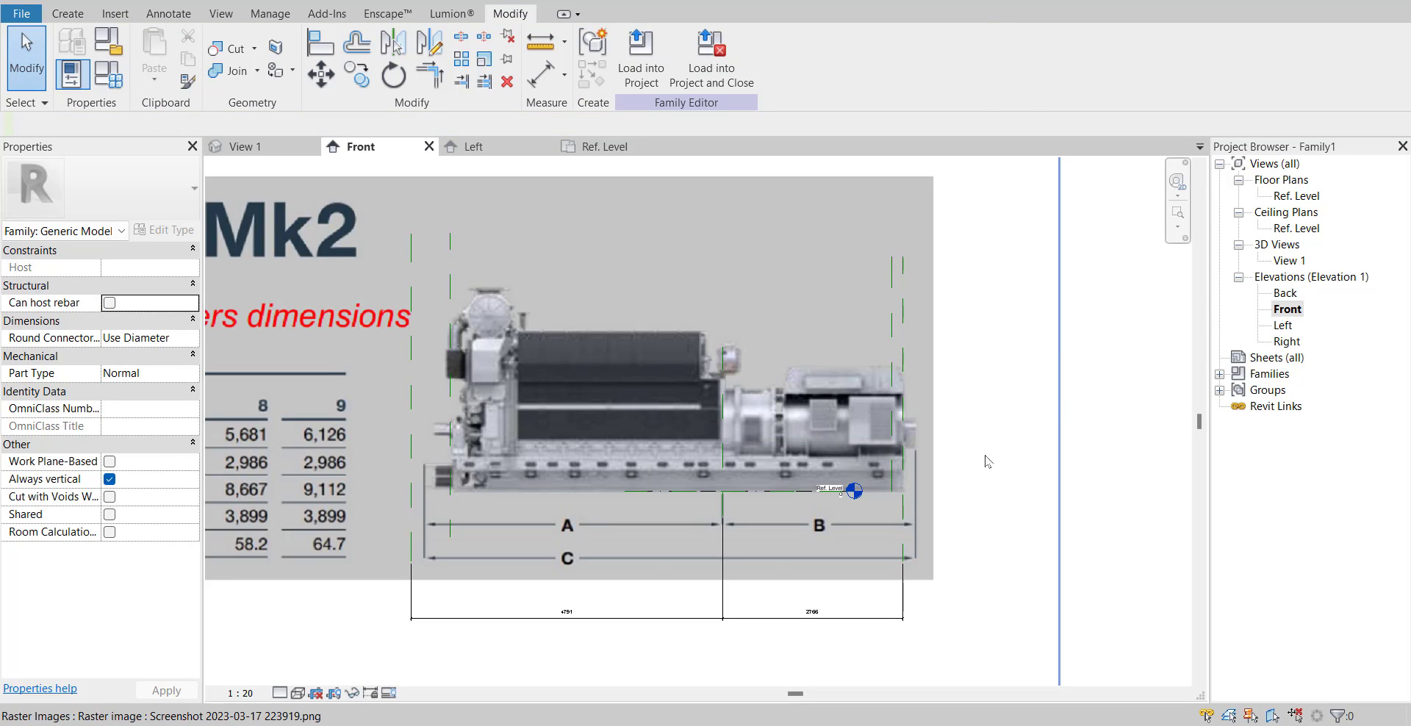
- Open the Ref. Level floor plan view after checking the planes against the base frame in the picture
scroll(567, 516, up, 1)
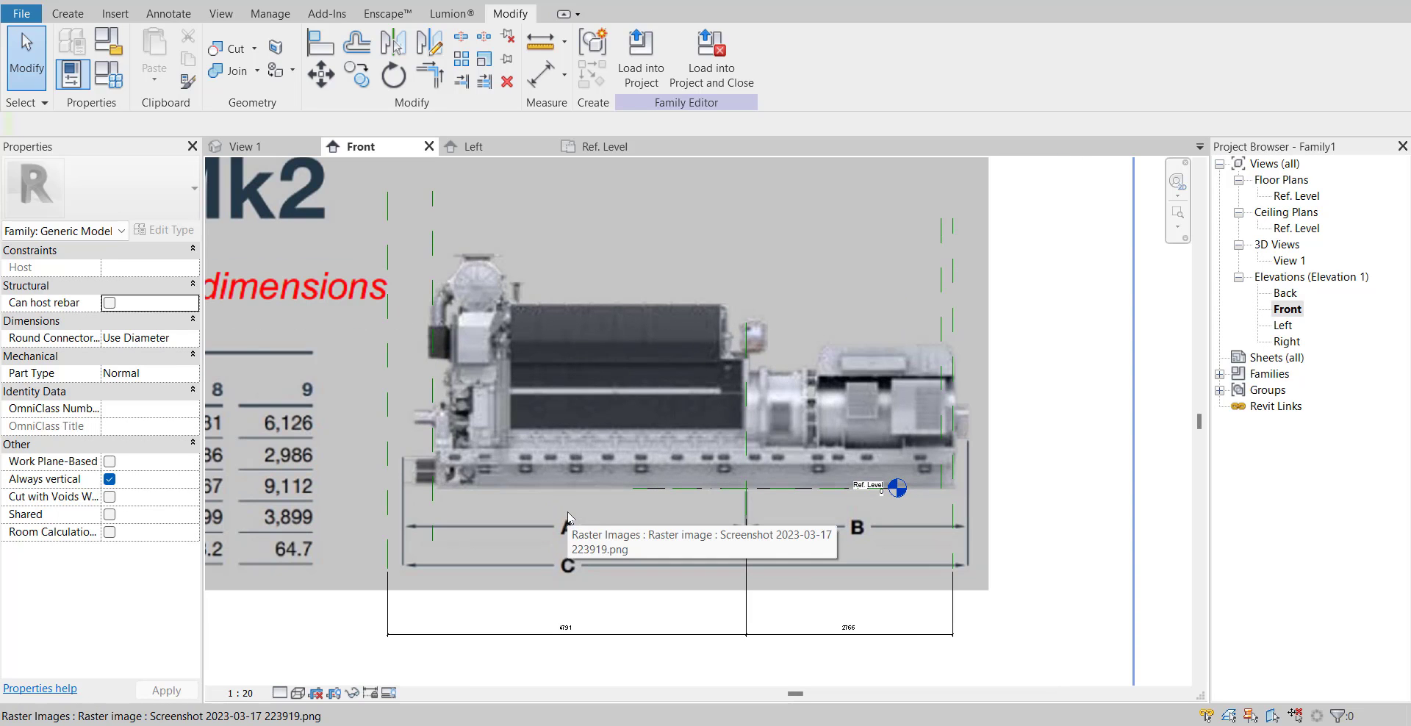
scroll(507, 489, up, 3)
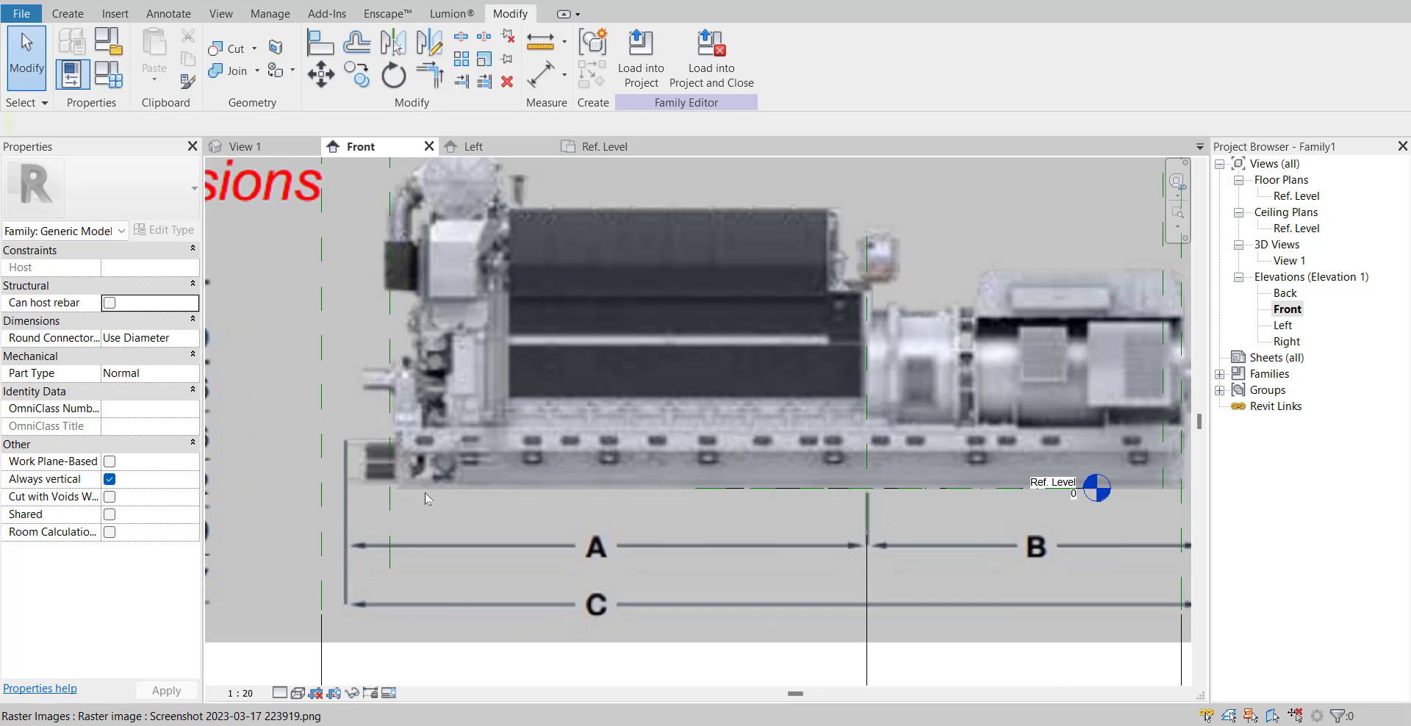
scroll(881, 487, down, 2)
middle_drag(780, 483, 520, 485)
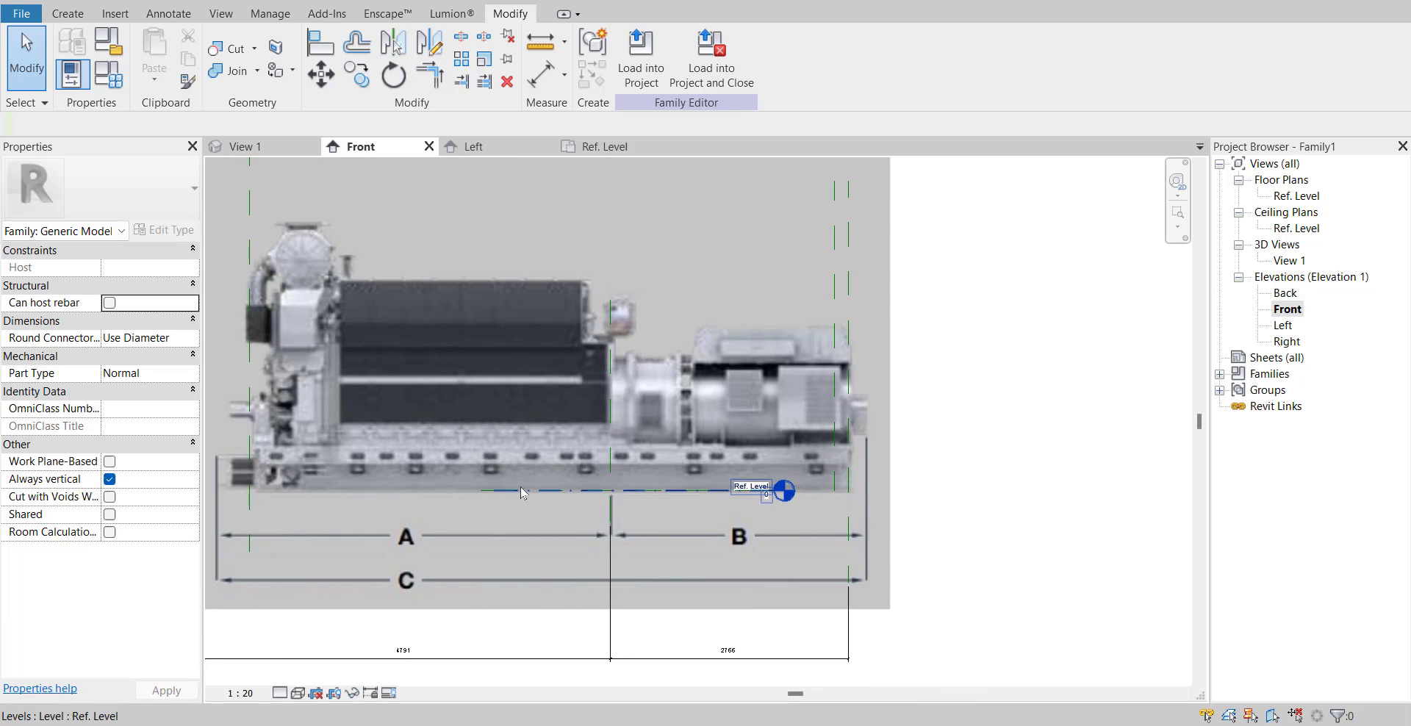
scroll(824, 485, down, 3)
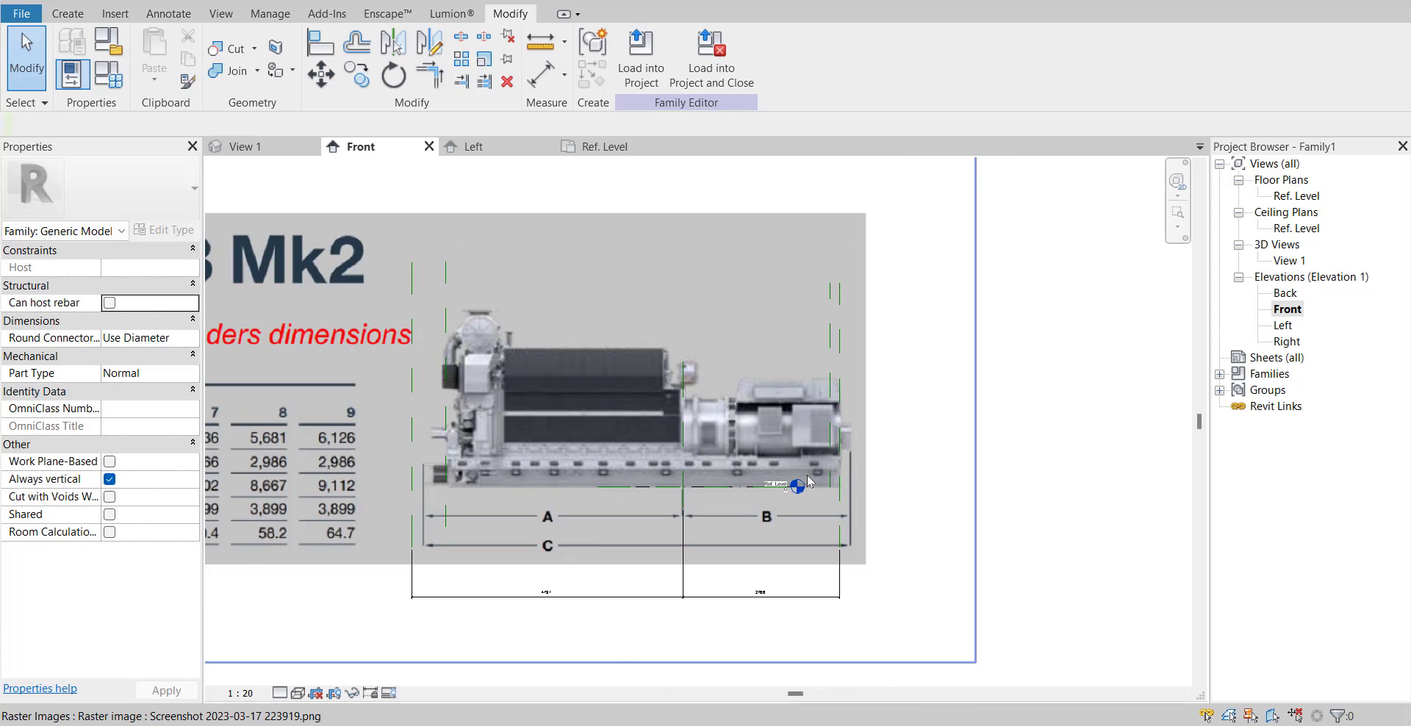
double_click(1301, 199)
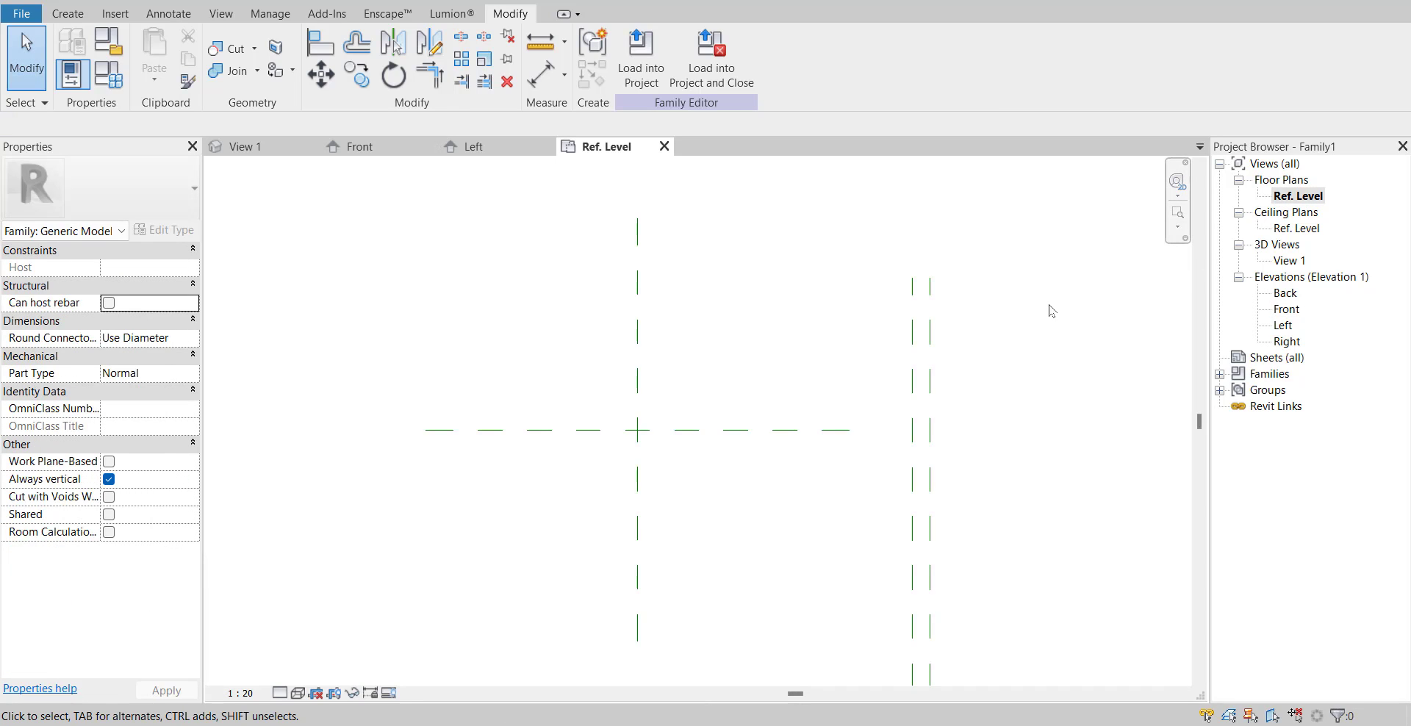
- Place the dimension table picture Screenshot 2023-03-17 223919.png in the plan beside the reference planes
scroll(978, 335, down, 1)
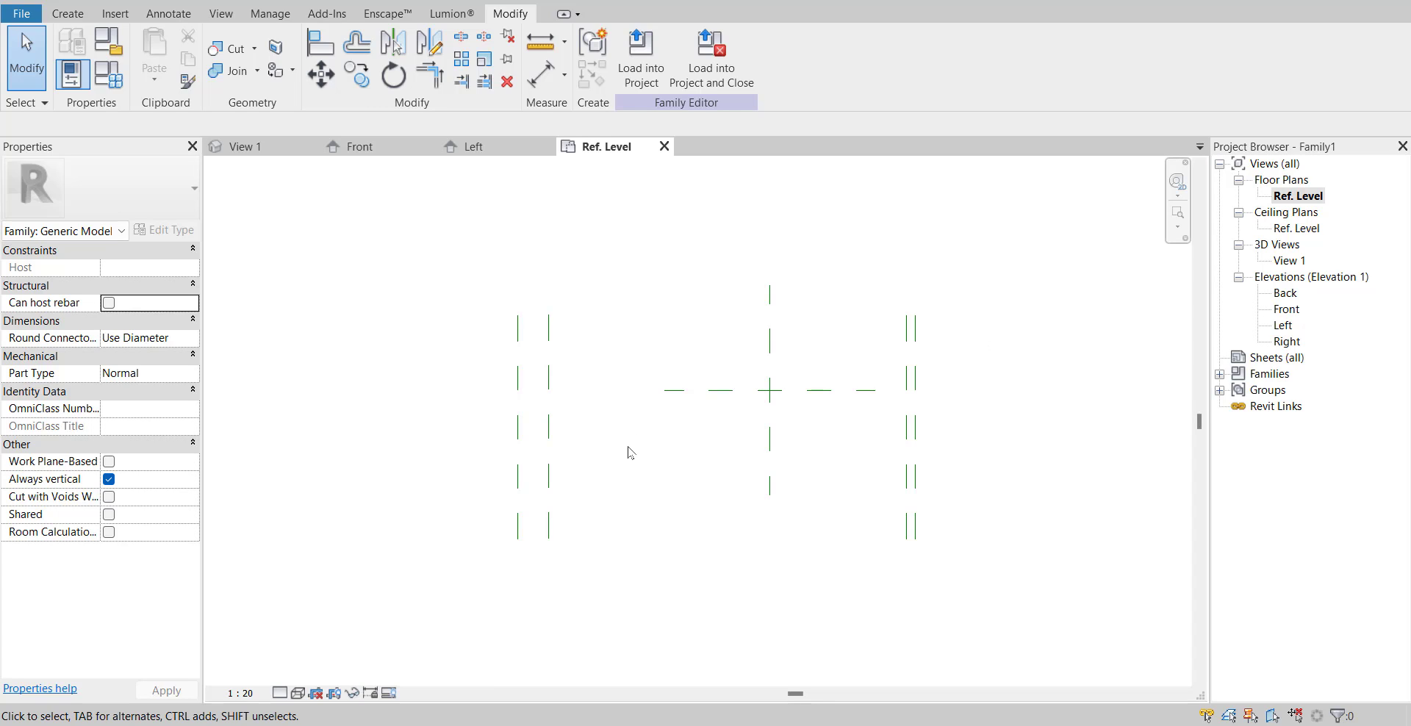
scroll(628, 450, down, 1)
middle_drag(639, 467, 636, 493)
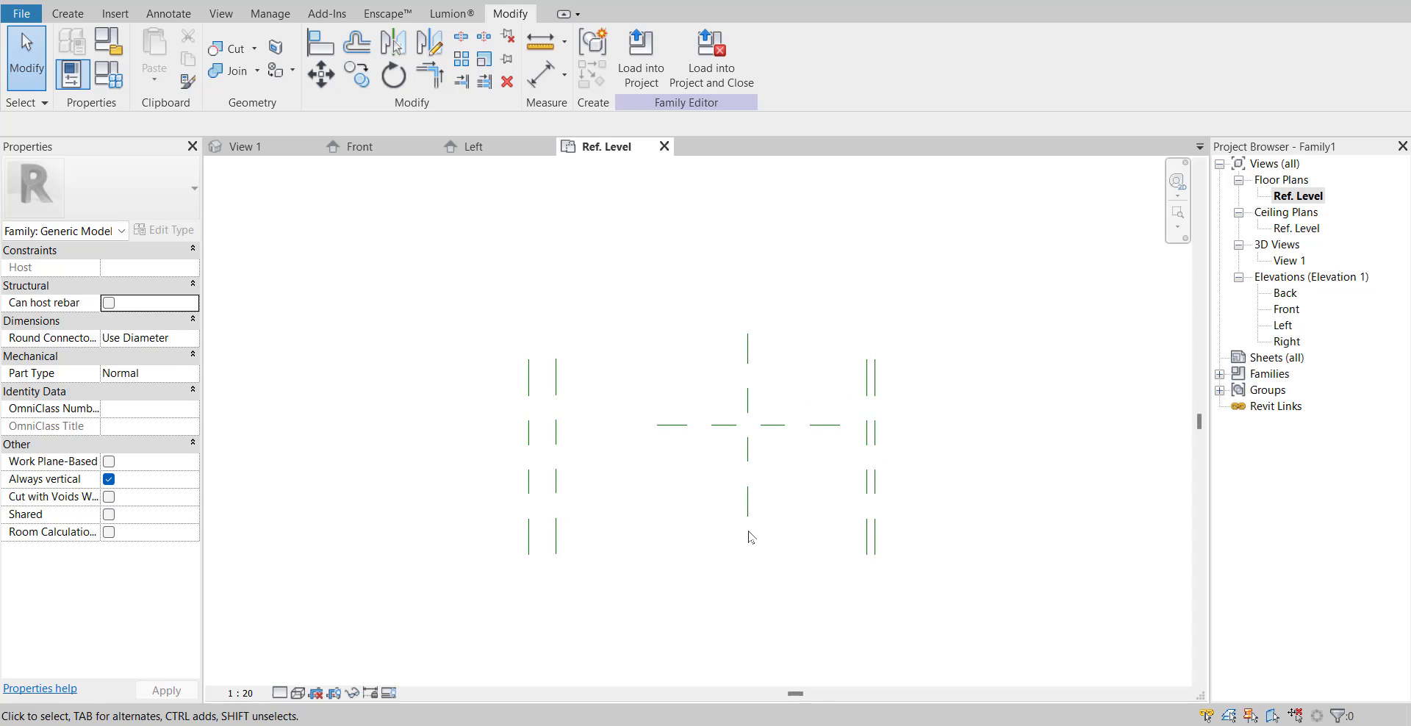
key(alt+Tab)
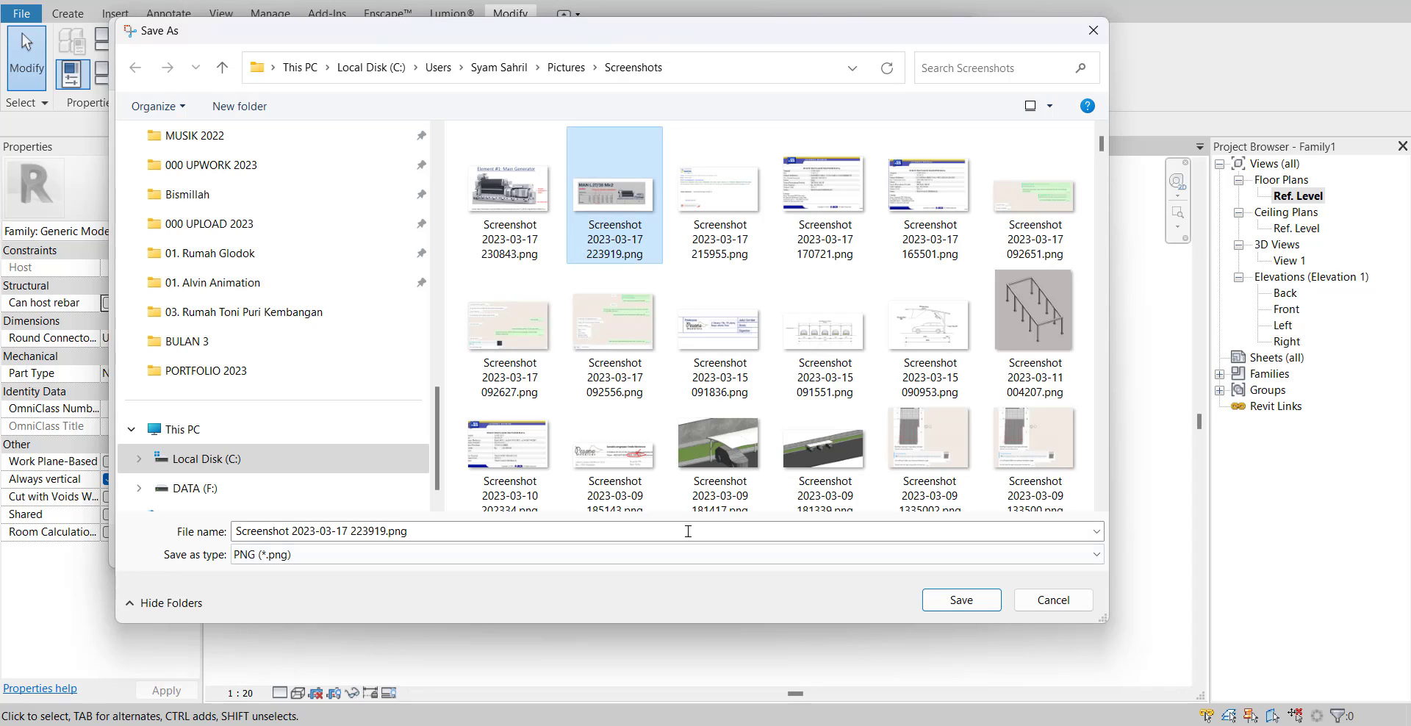
drag(596, 210, 1153, 316)
click(1160, 279)
middle_drag(1157, 282, 761, 339)
drag(765, 342, 841, 291)
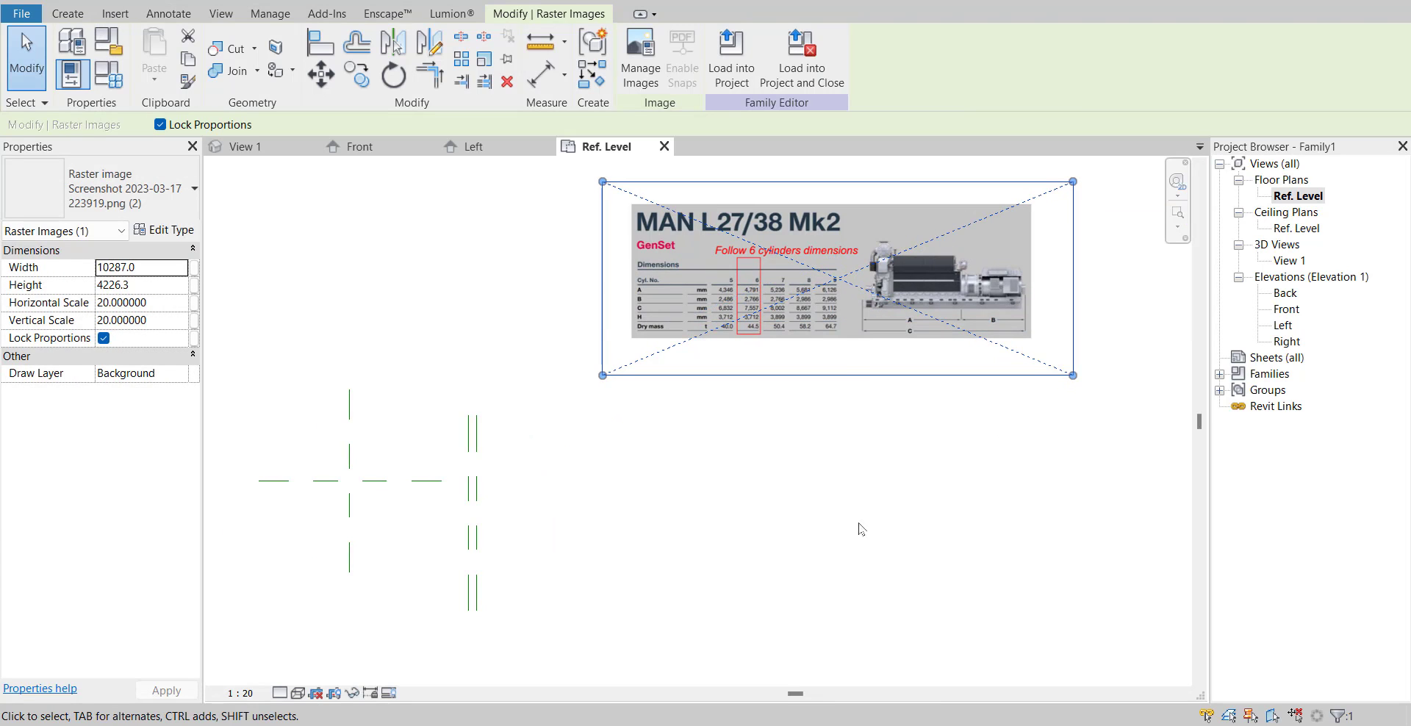
- Place the Main Generator picture Screenshot 2023-03-17 230843.png in the plan below the dimension table picture
key(alt+Tab)
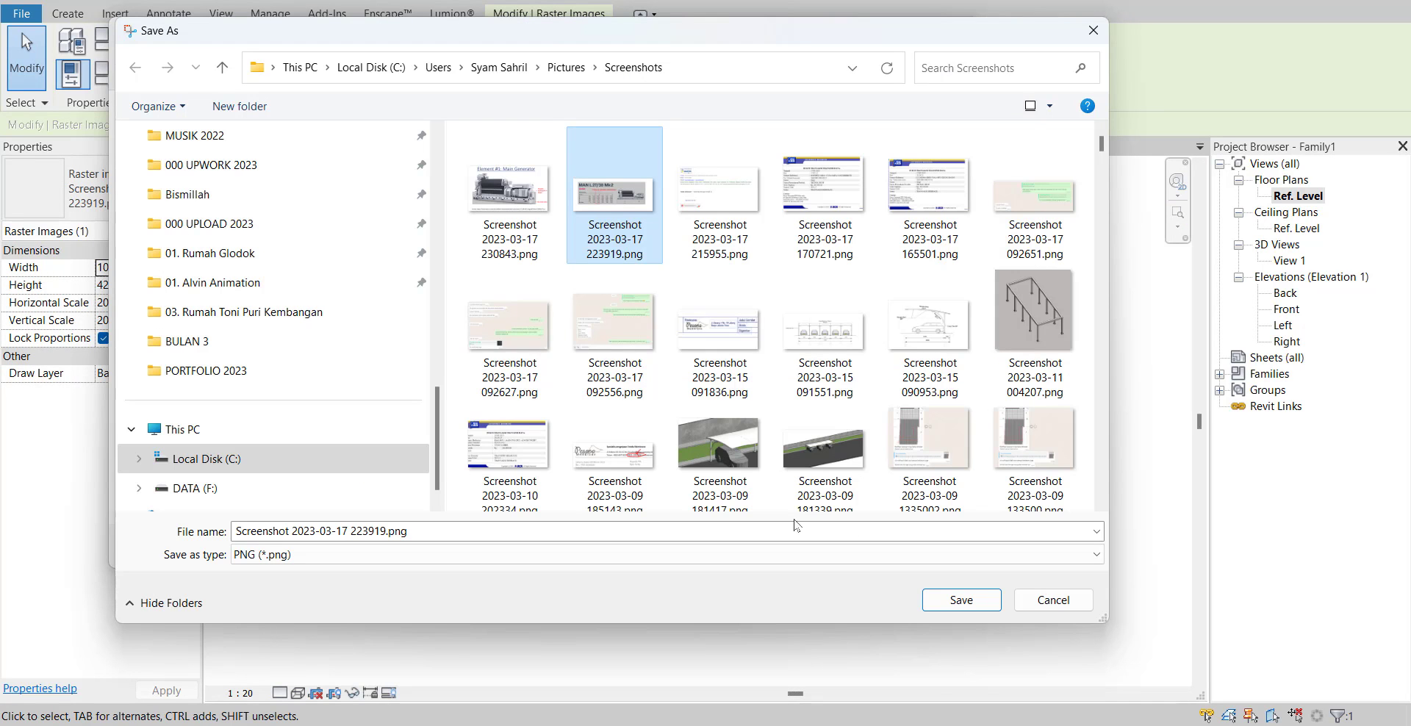
drag(514, 206, 1162, 529)
click(1153, 526)
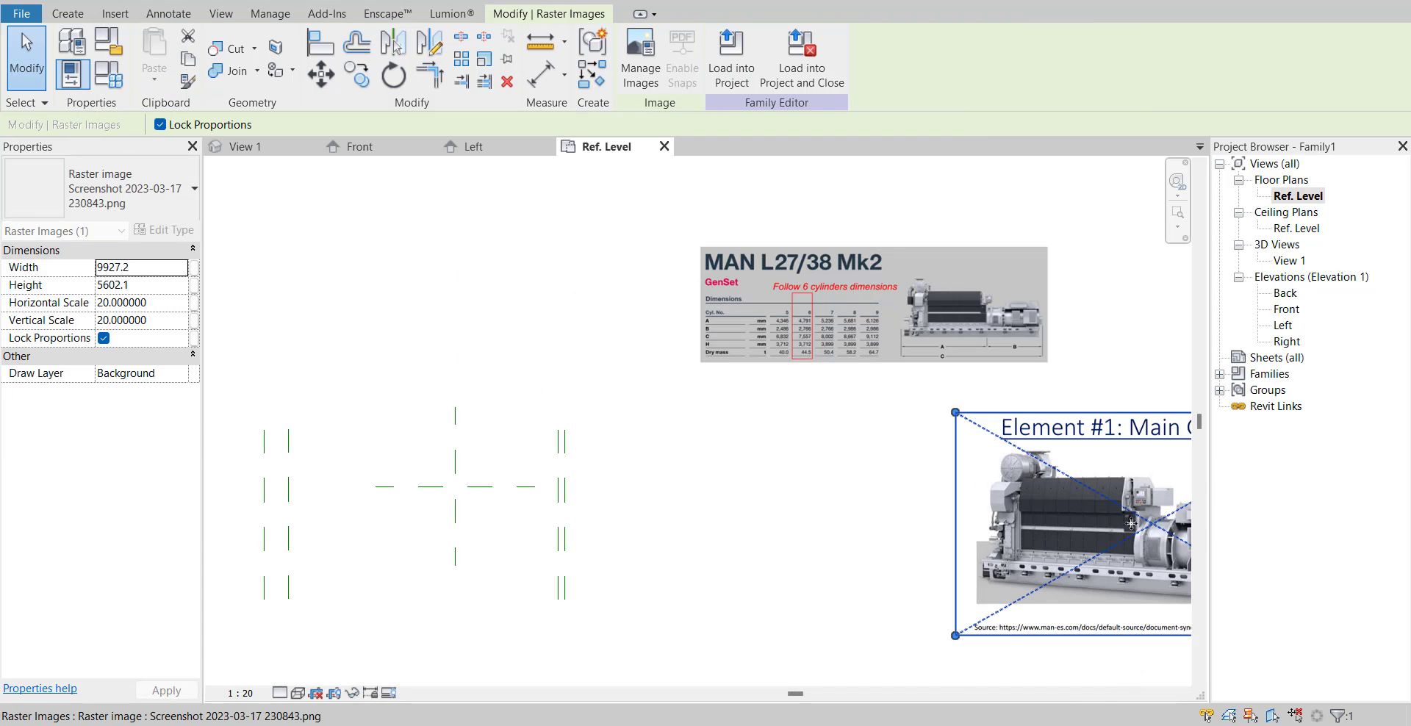
scroll(1124, 523, down, 1)
middle_drag(1124, 528, 883, 494)
drag(883, 494, 819, 501)
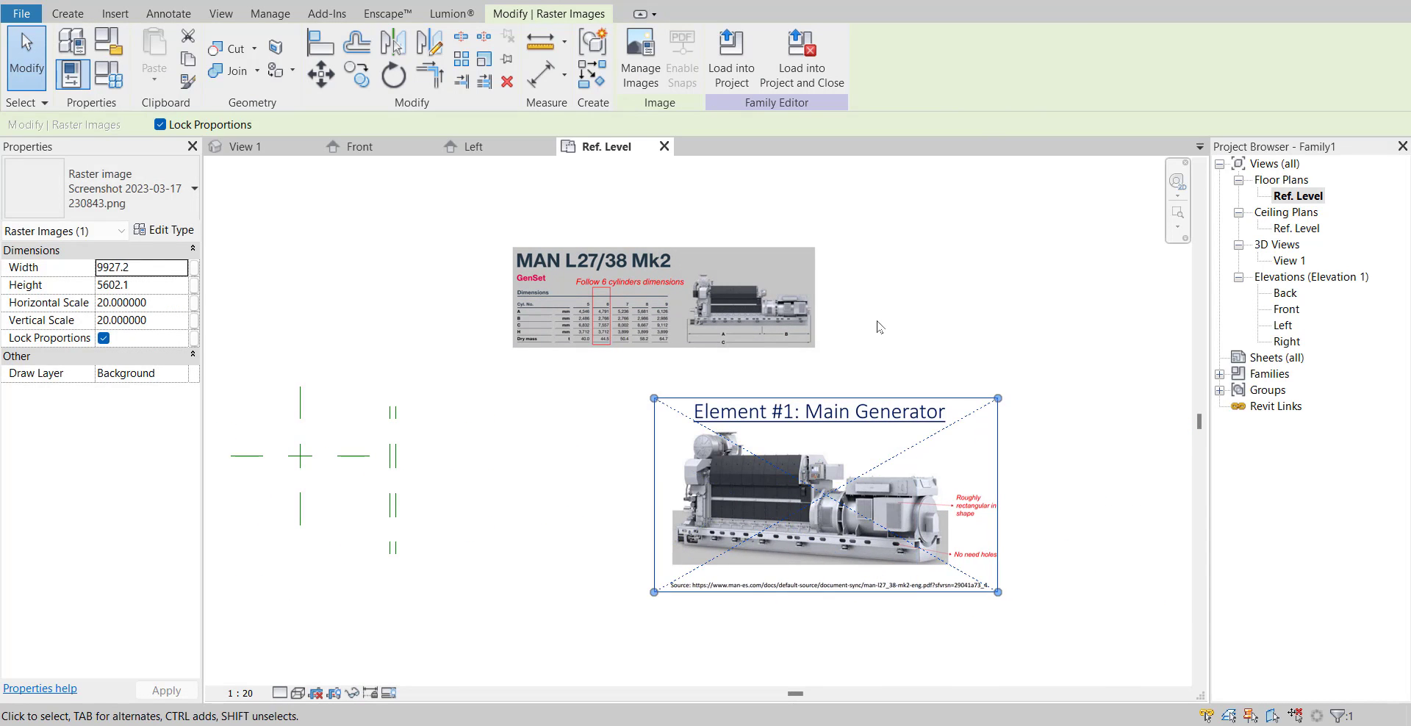
- Delete the unscaled dimension table picture from the plan
key(Escape)
click(728, 330)
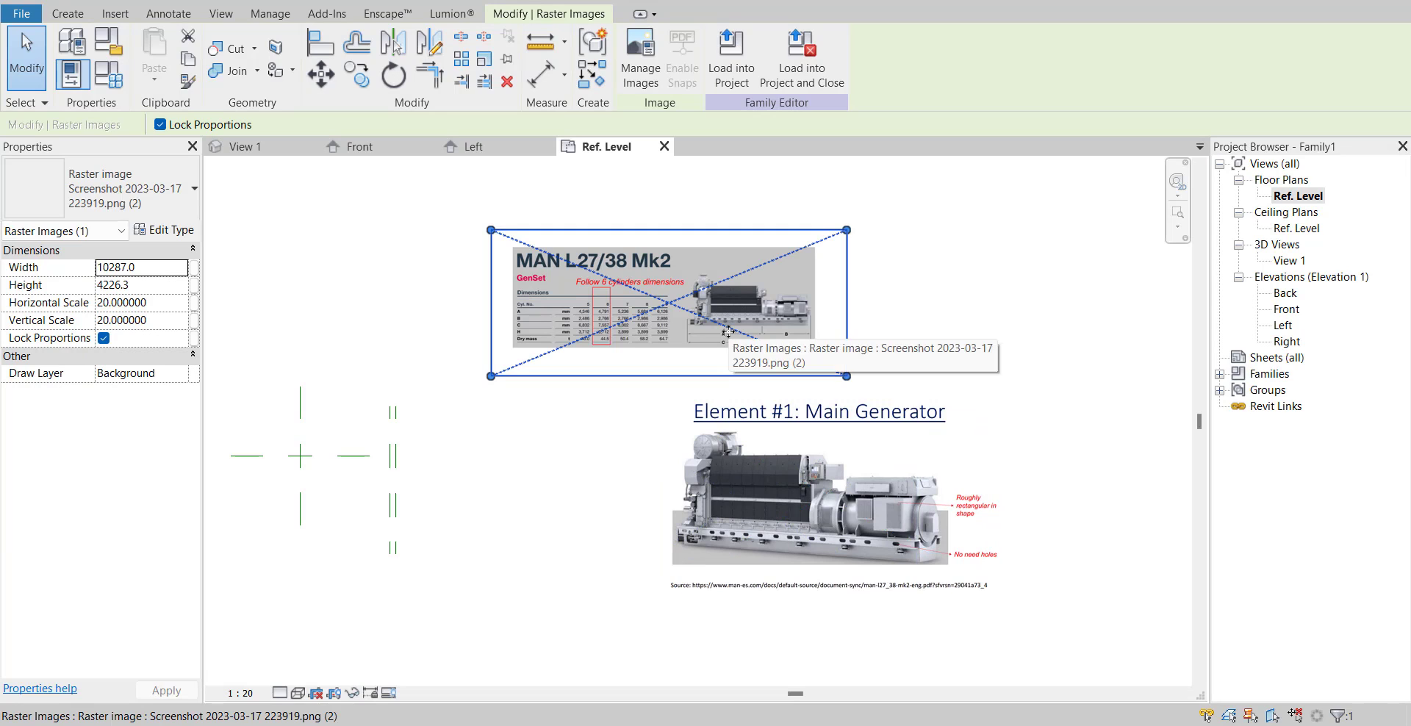
key(Delete)
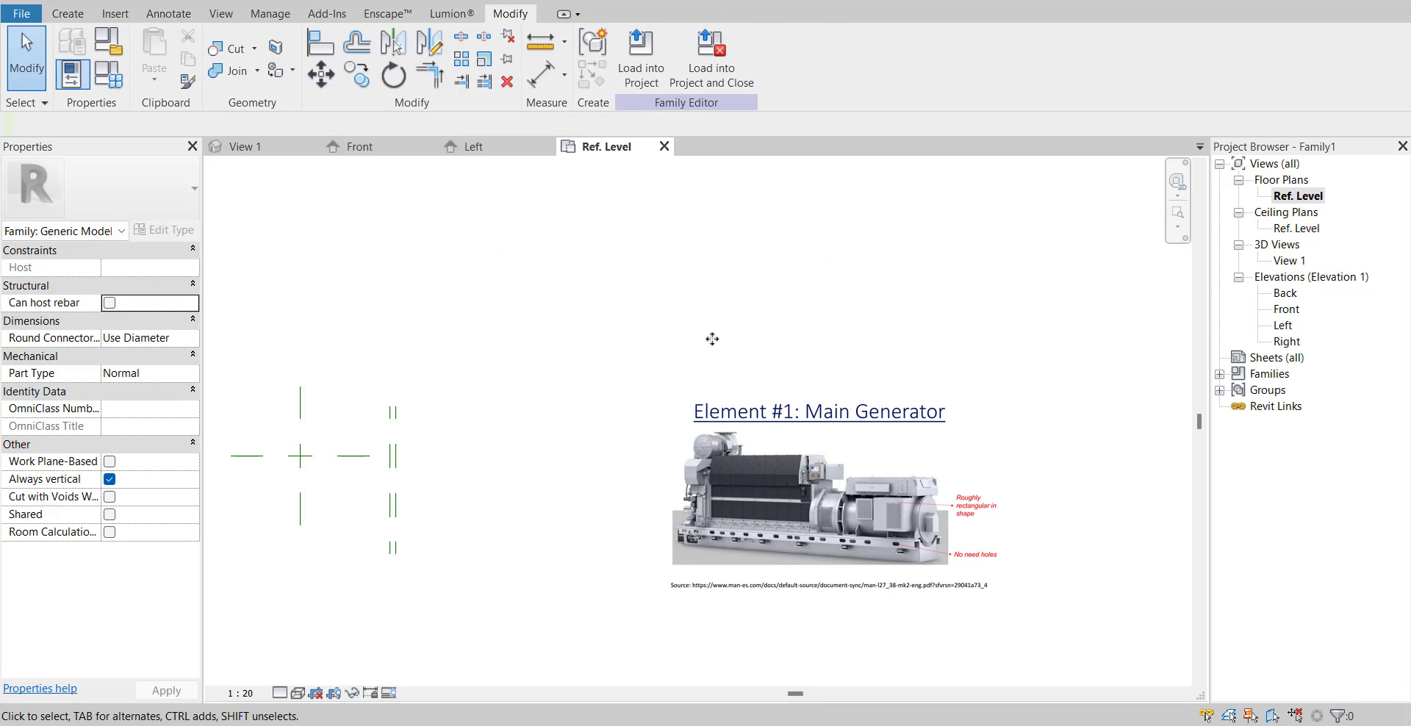
- Copy the scaled dimension table picture from the Front elevation
double_click(1287, 309)
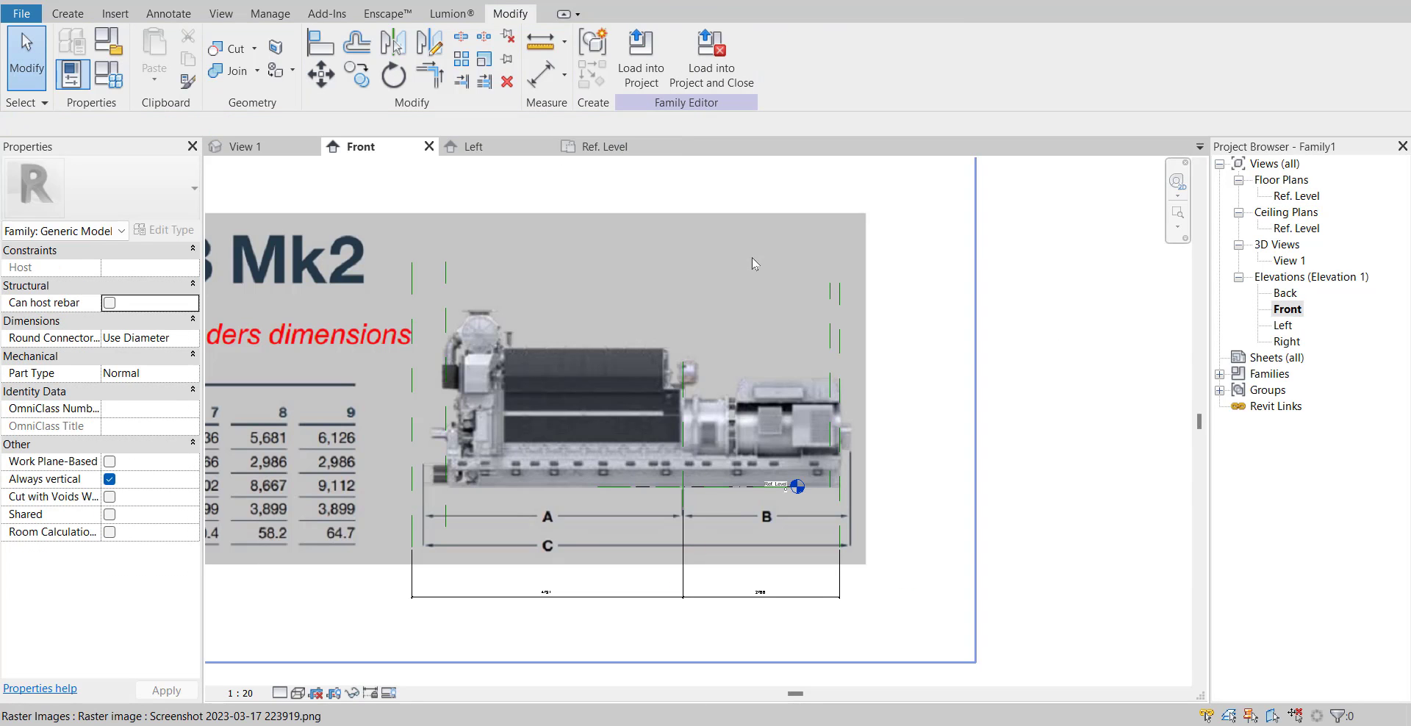
click(751, 257)
scroll(751, 257, down, 4)
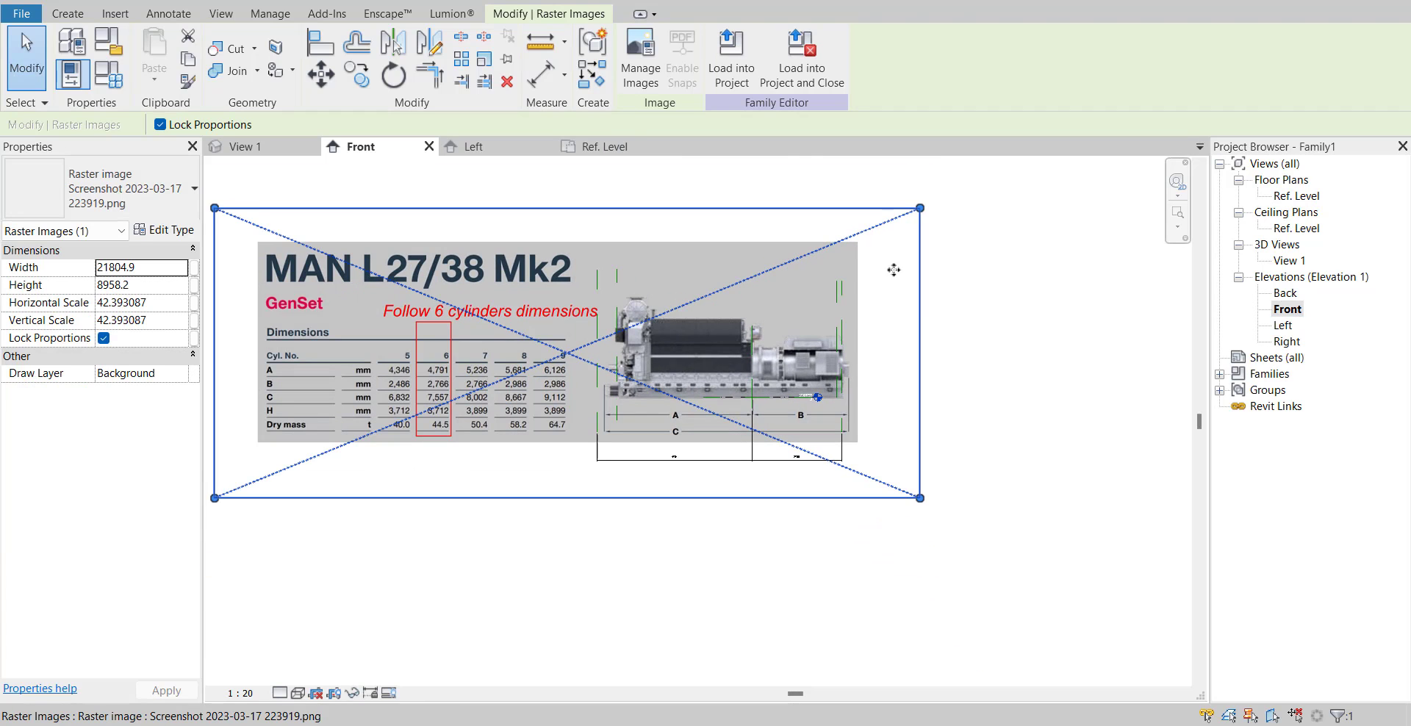
key(ctrl+c)
- Paste the scaled dimension table picture into the Ref. Level plan and place it above the reference planes
double_click(1296, 196)
scroll(1014, 323, down, 1)
middle_drag(1014, 323, 972, 324)
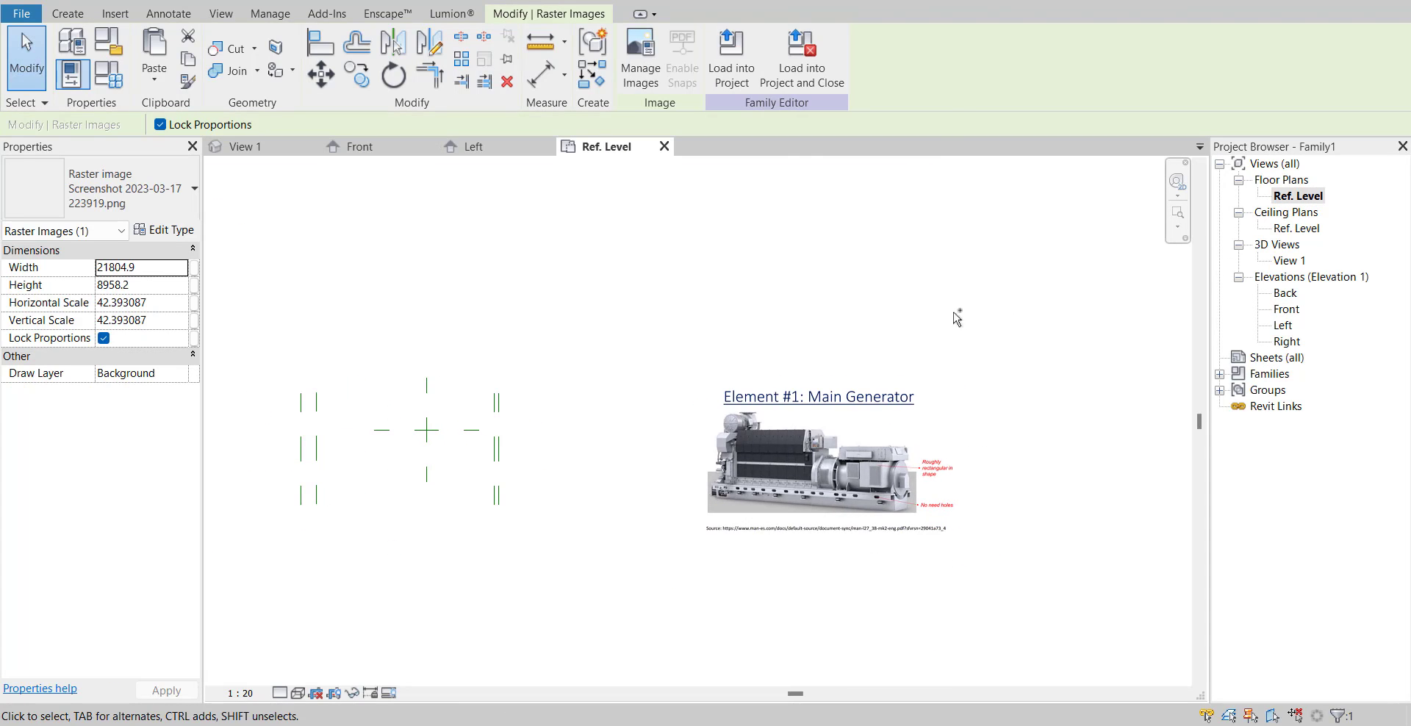
key(ctrl+v)
click(657, 334)
scroll(757, 390, up, 1)
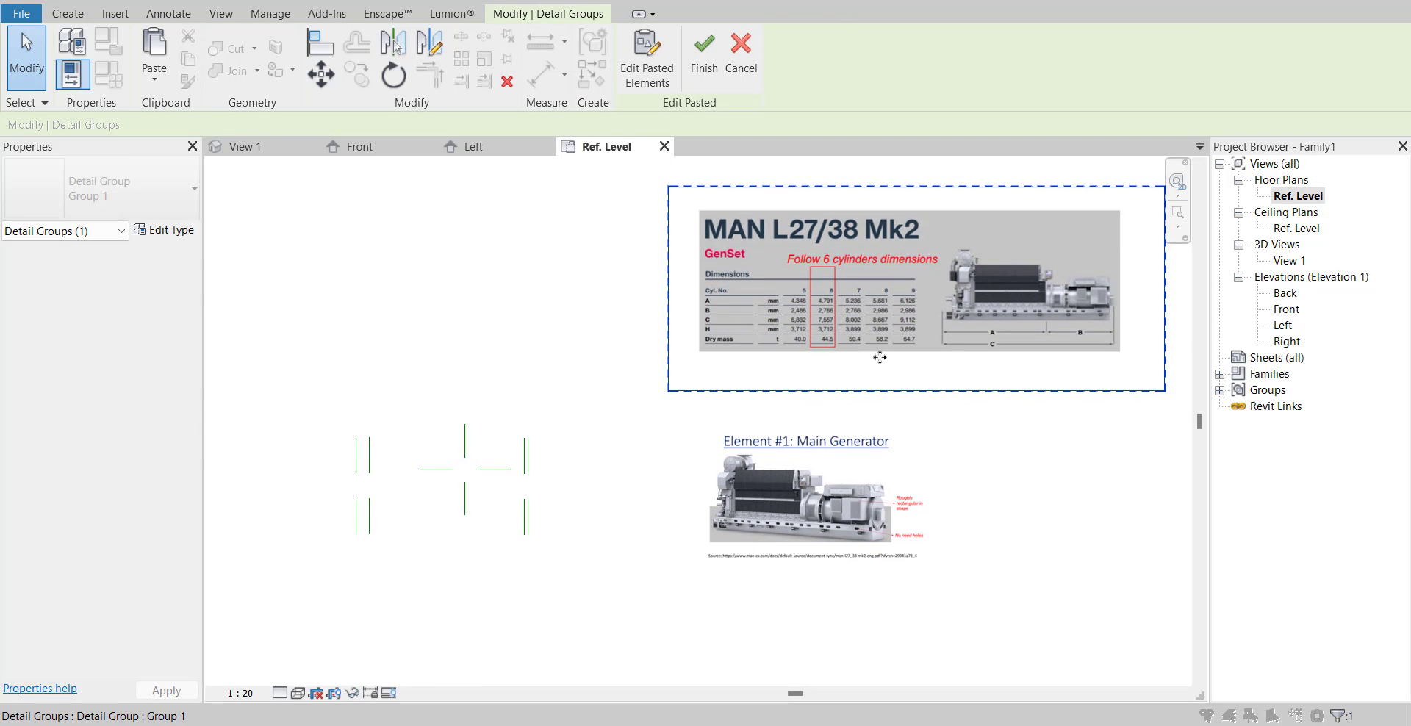
drag(880, 357, 417, 367)
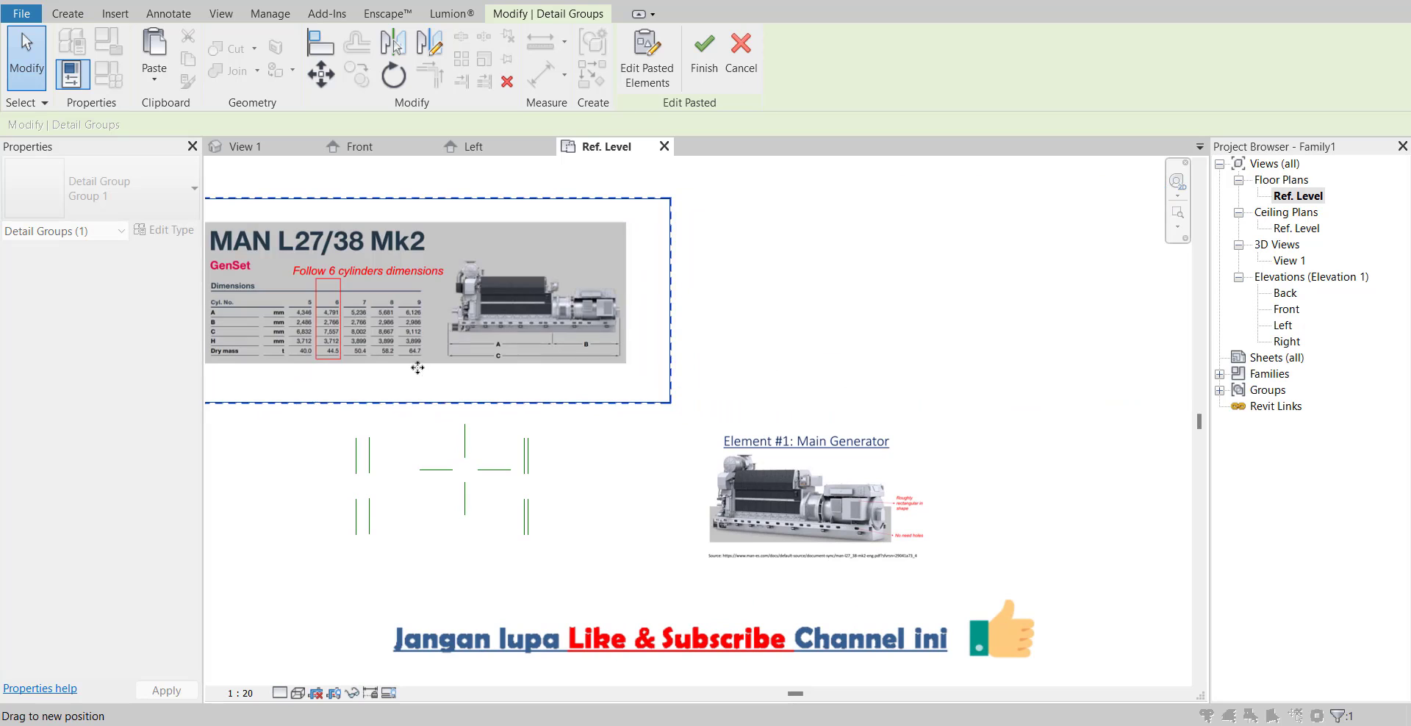
- Move the Main Generator picture closer to the reference planes
scroll(823, 561, up, 2)
middle_drag(813, 561, 999, 561)
drag(999, 560, 886, 539)
scroll(775, 496, up, 4)
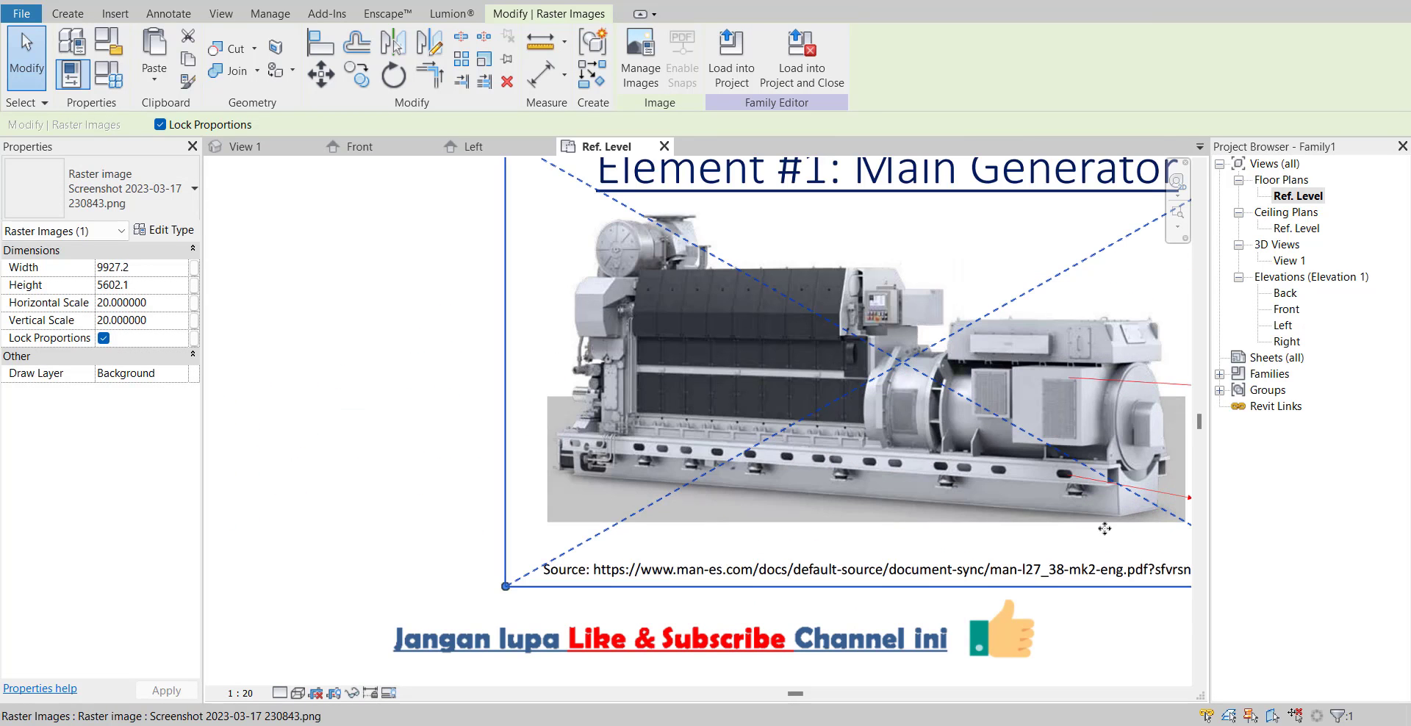
scroll(940, 580, up, 6)
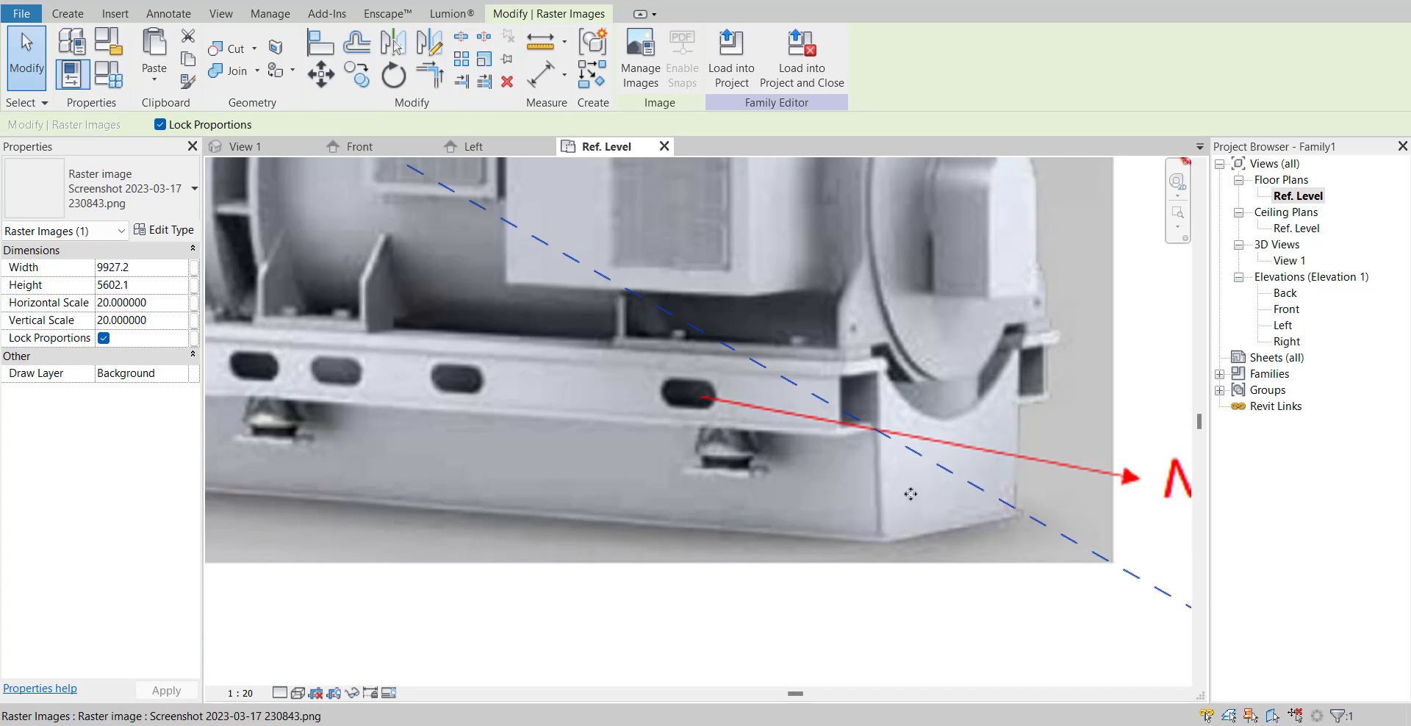
- Measure the height of the base frame at its generator end in the dimension table picture
scroll(866, 415, down, 5)
middle_drag(514, 220, 980, 675)
scroll(486, 319, up, 4)
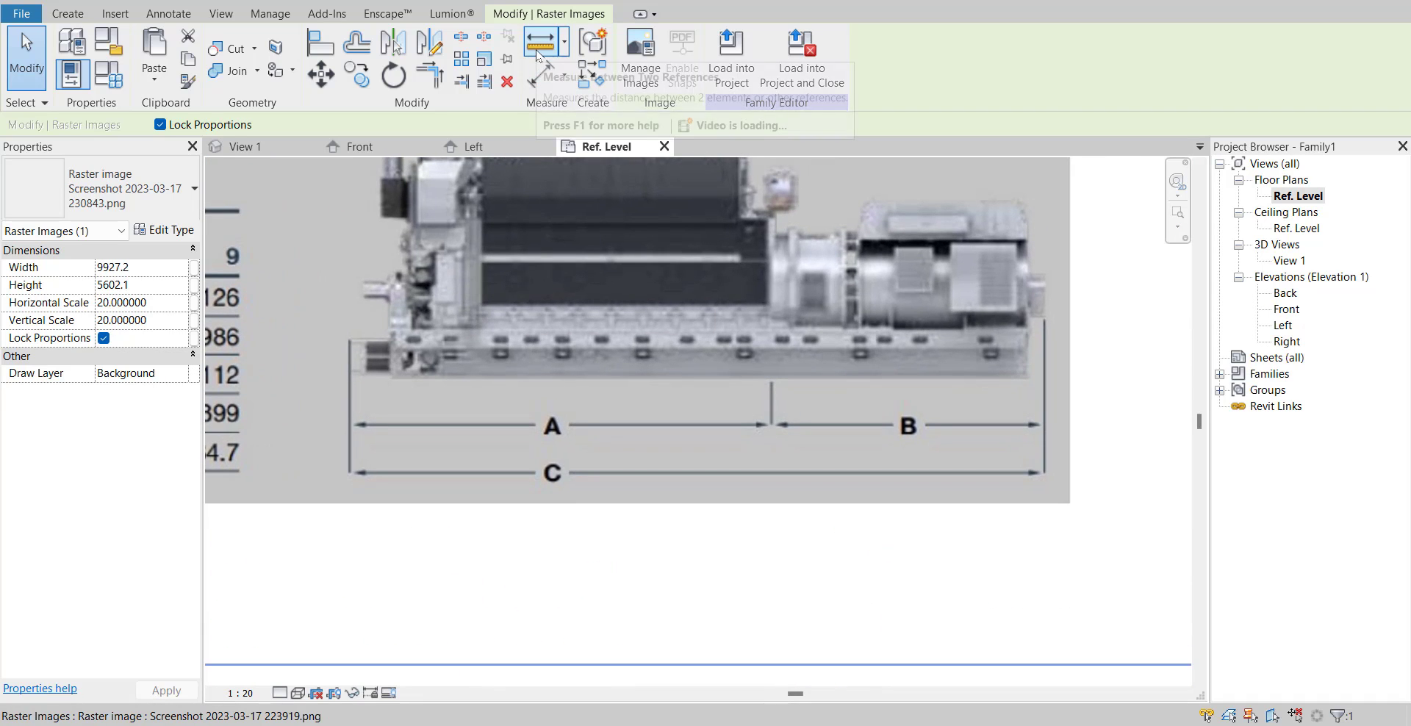
click(999, 364)
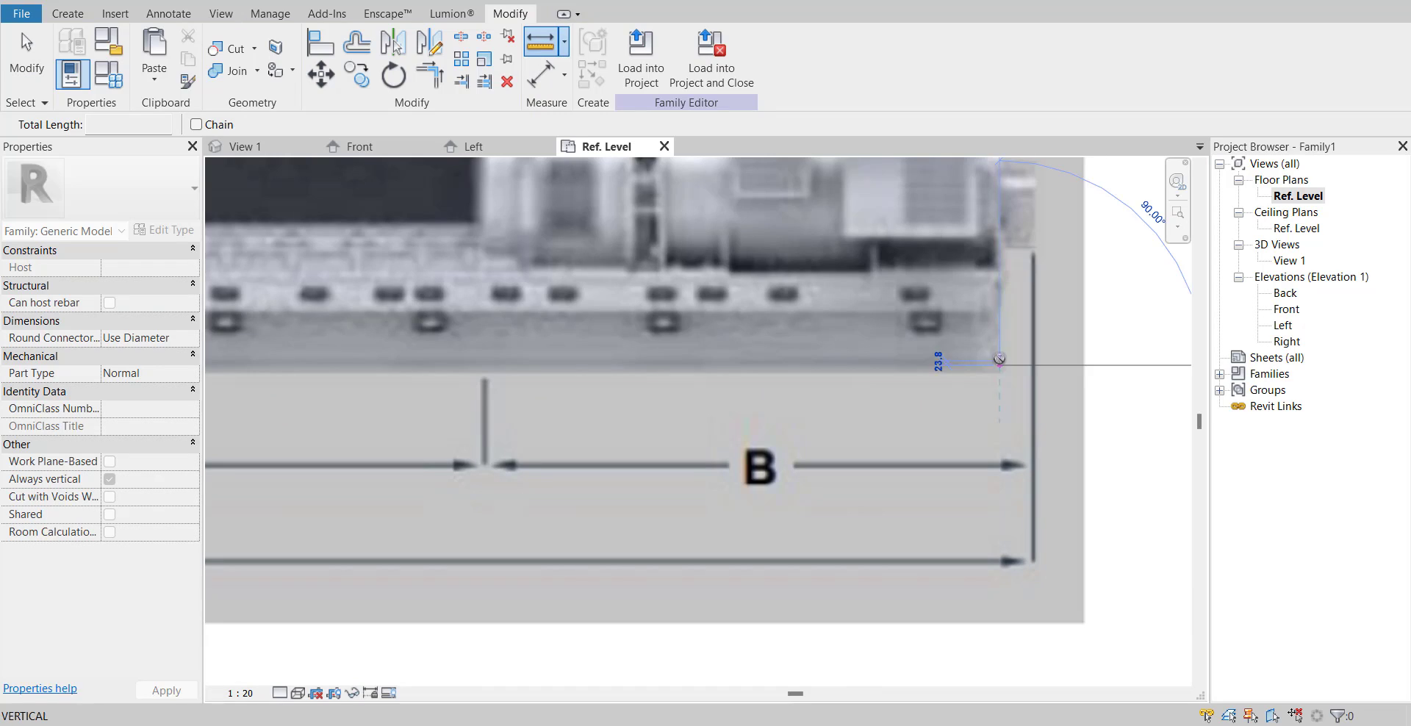
click(999, 263)
scroll(970, 368, down, 5)
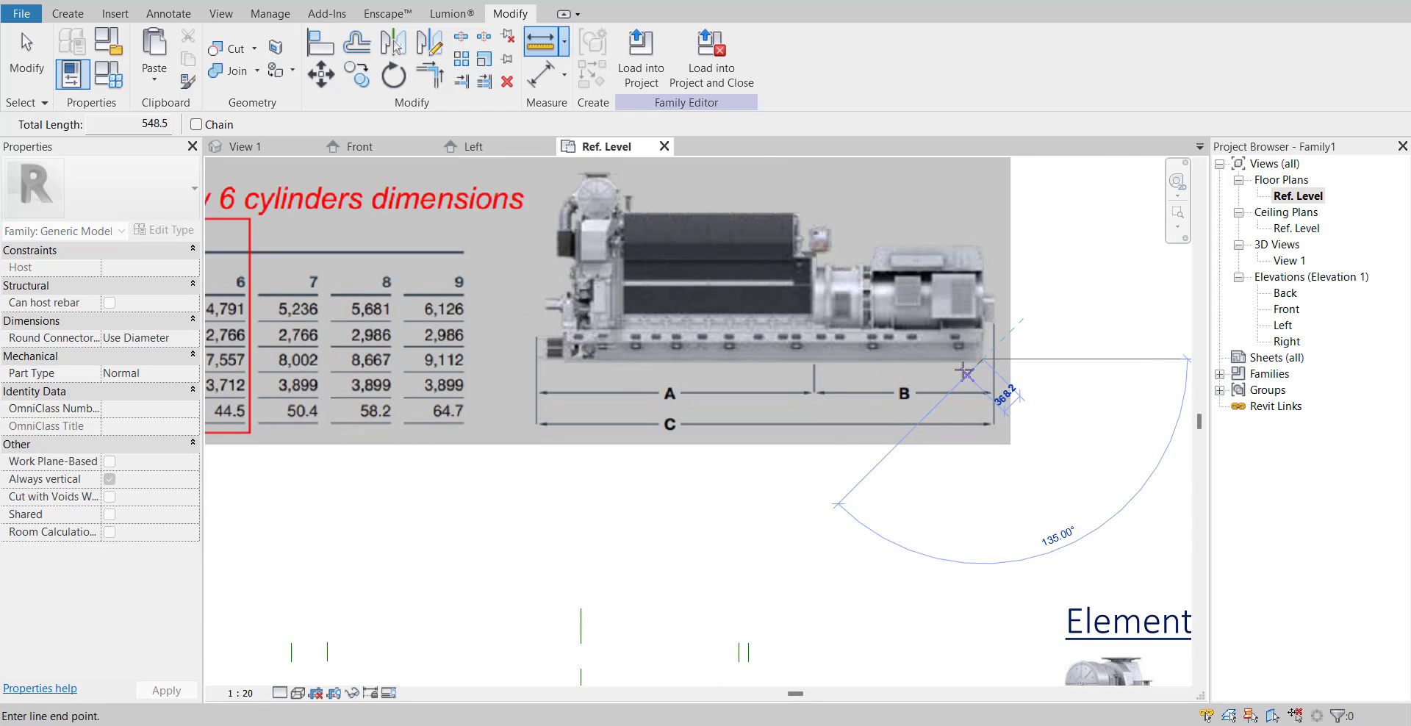
key(Escape)
key(Escape)
scroll(955, 371, down, 3)
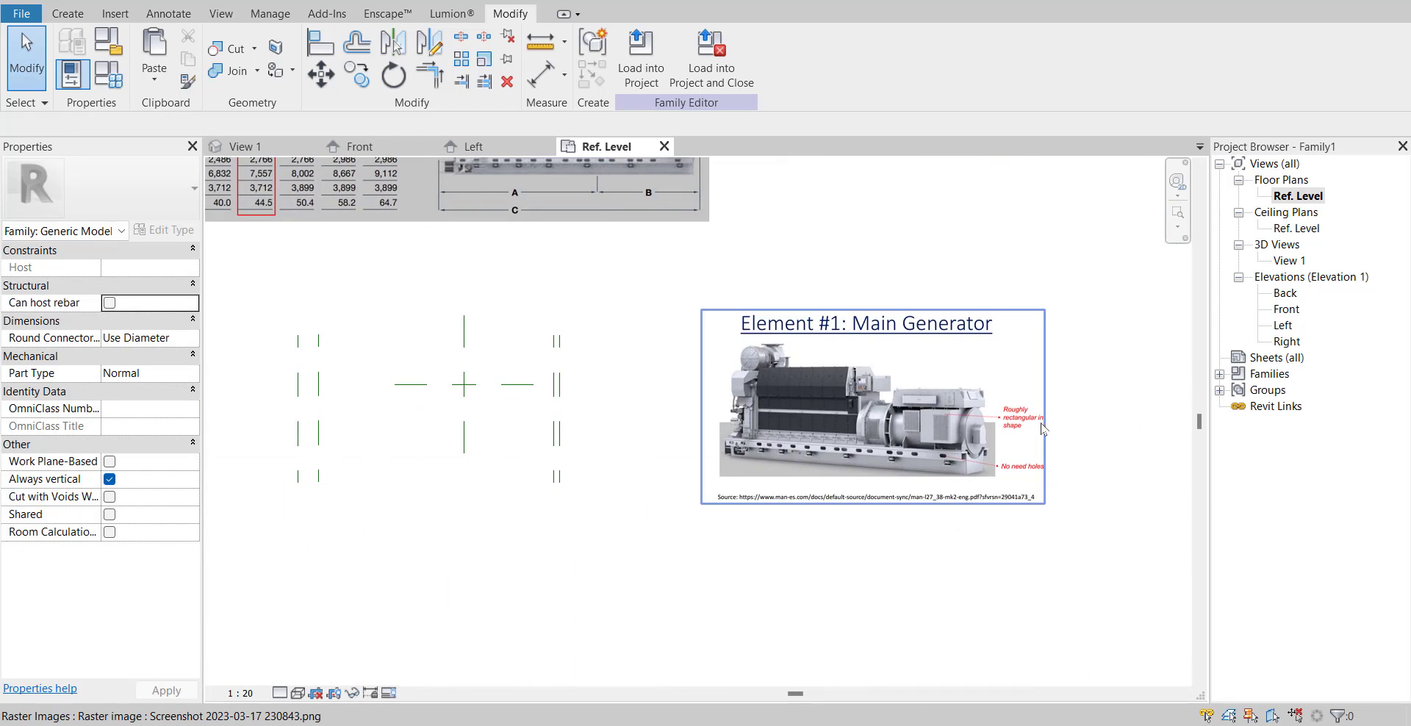
- Examine the base frame's end and the round generator housing above it in the Main Generator picture
scroll(966, 466, up, 5)
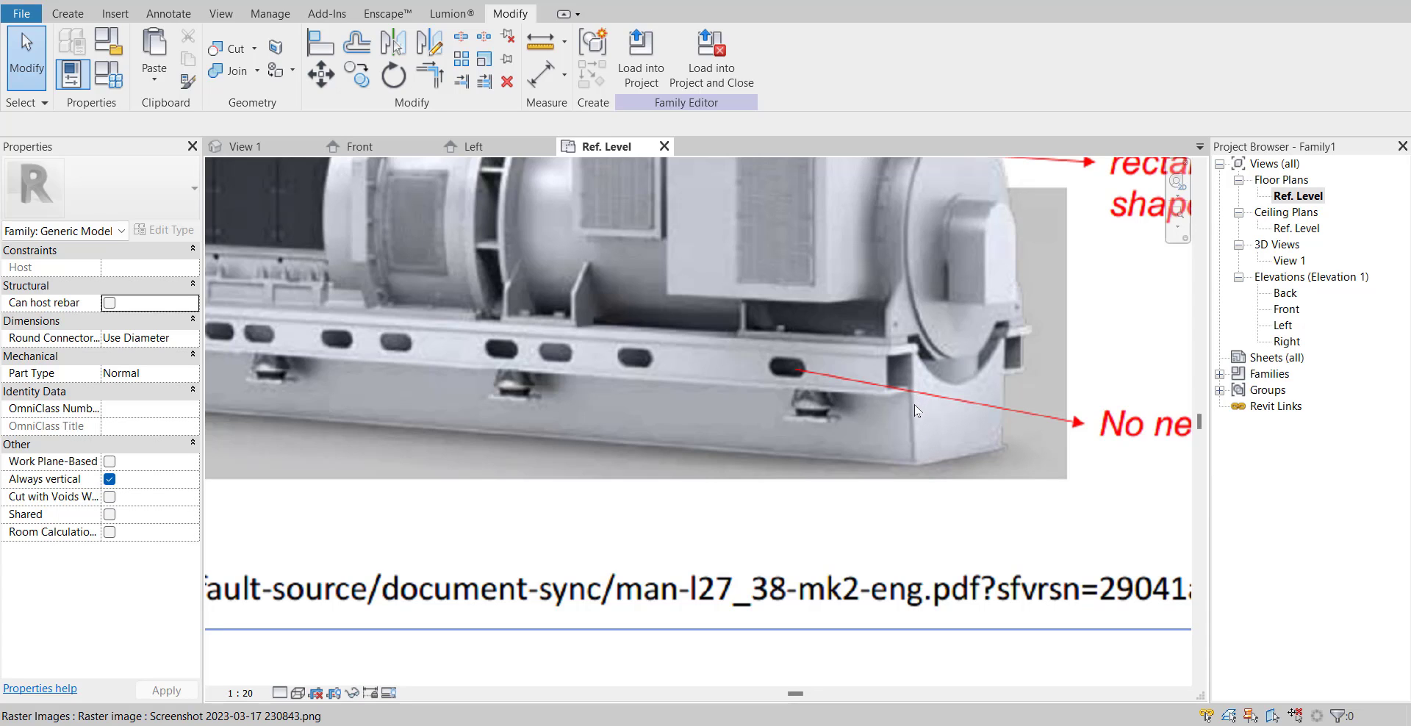
scroll(911, 462, down, 1)
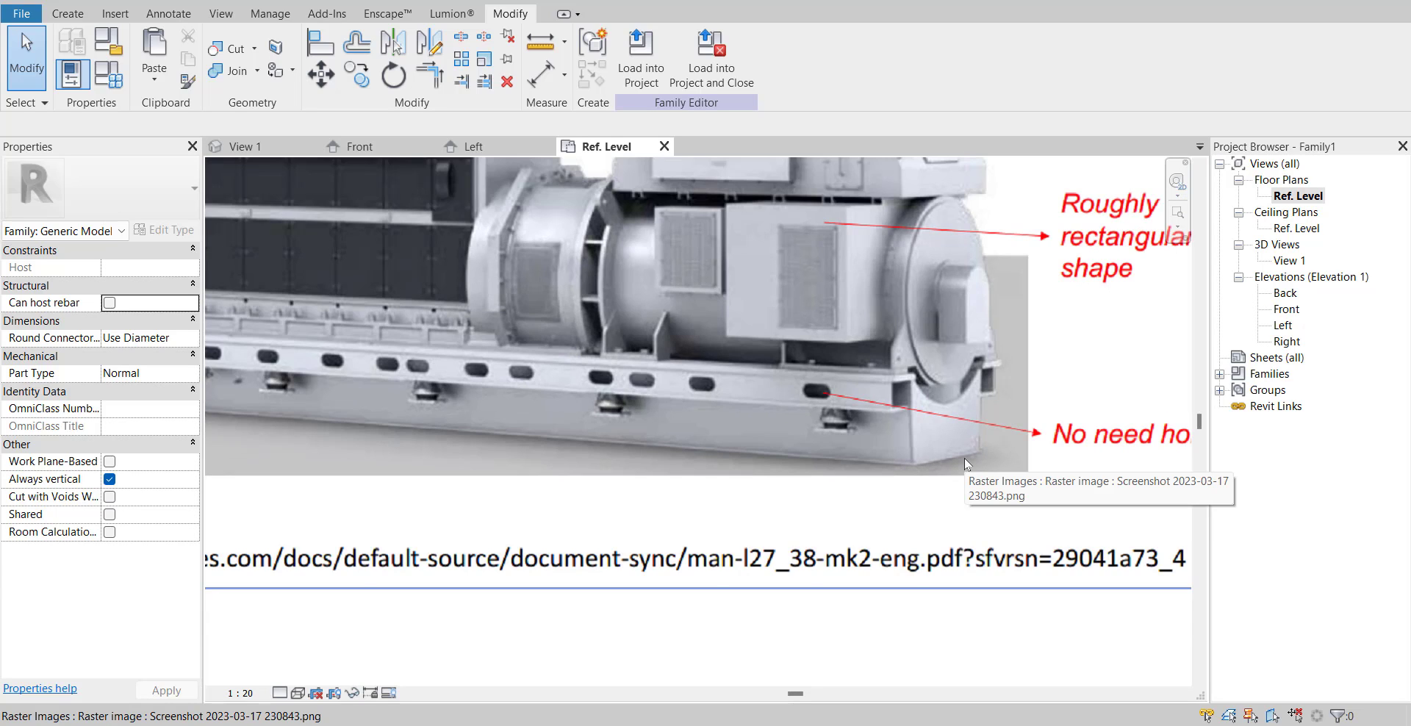
scroll(964, 457, down, 2)
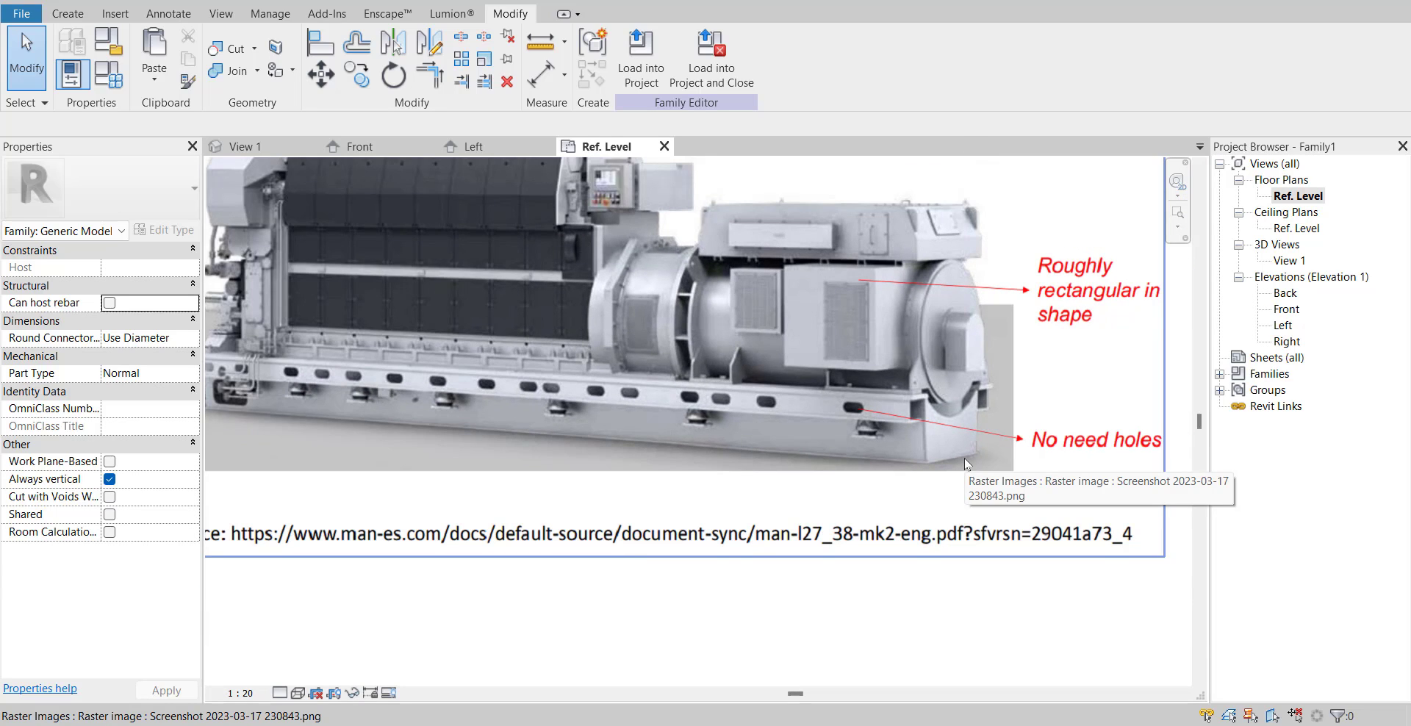
scroll(963, 457, down, 2)
scroll(950, 388, up, 4)
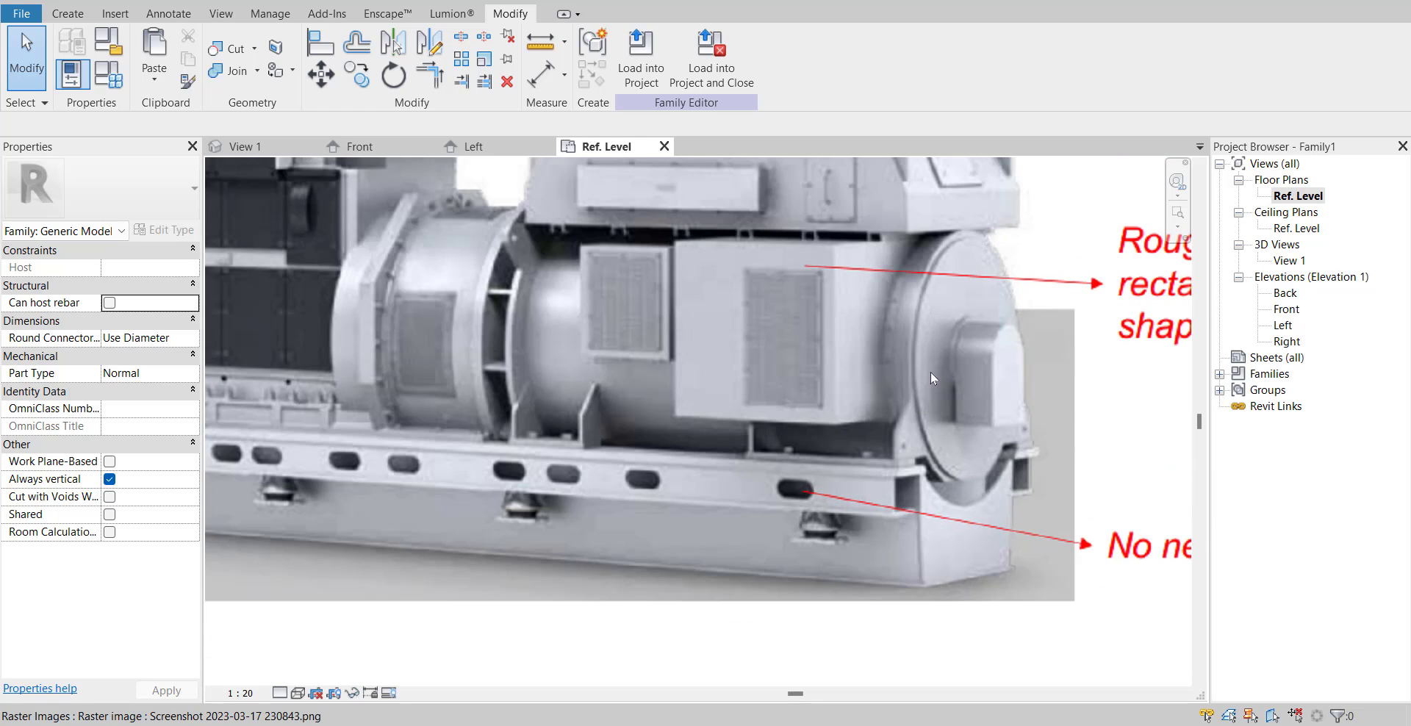
scroll(946, 412, down, 5)
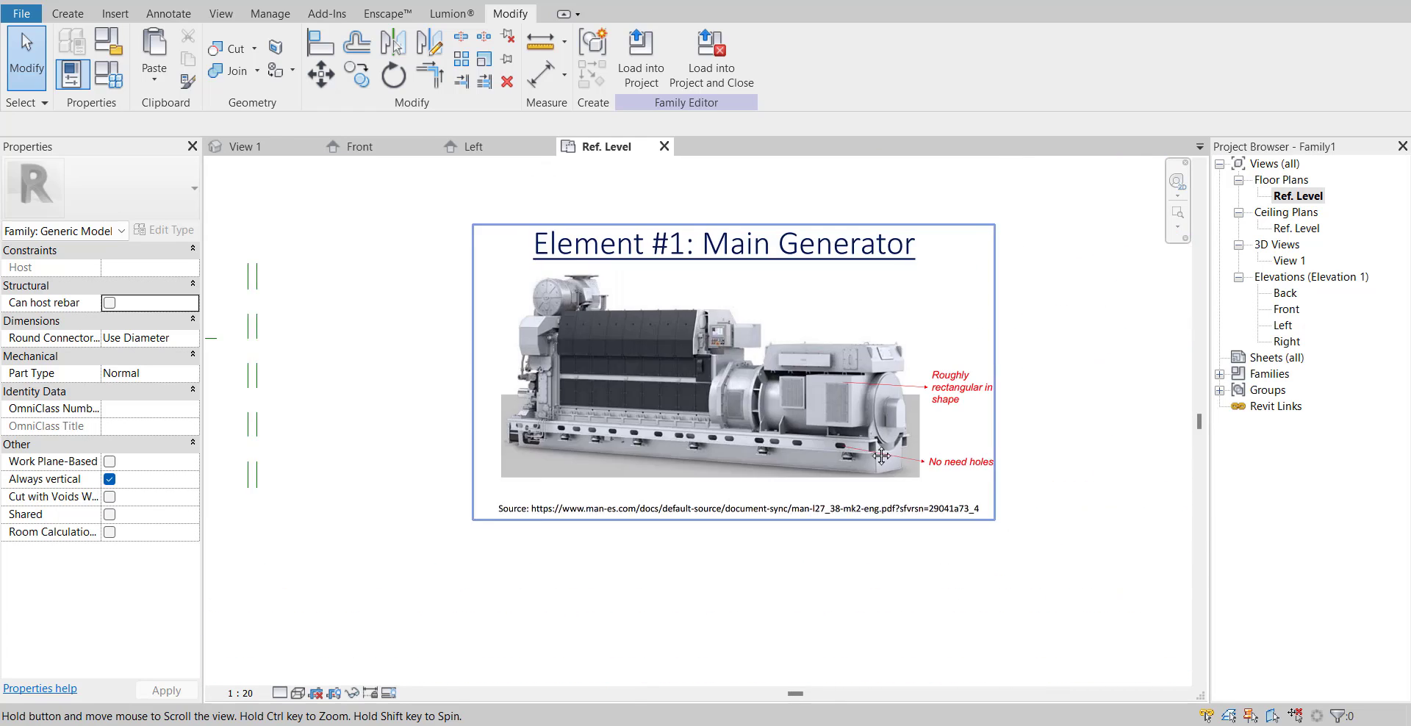
scroll(831, 447, down, 2)
- Measure the height of the round coupling housing between engine and generator in the dimension table picture
scroll(894, 358, up, 5)
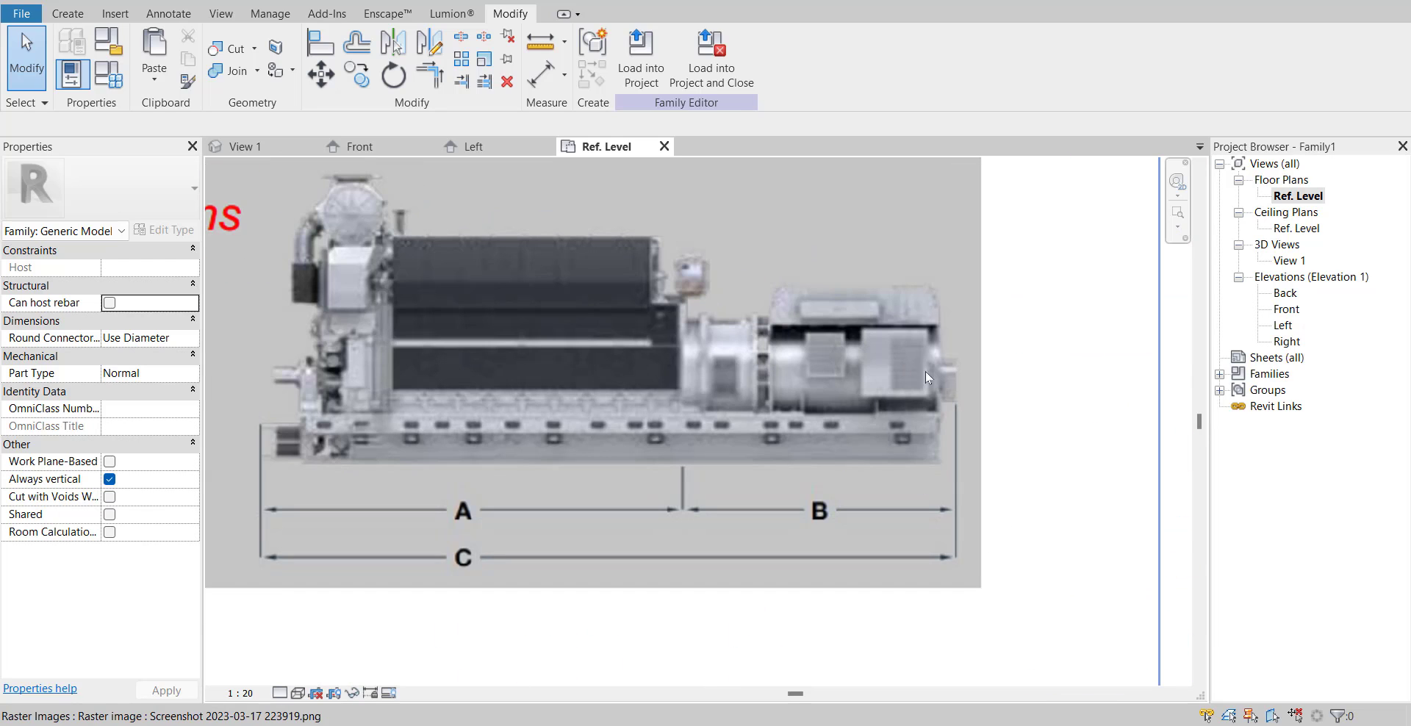
click(541, 41)
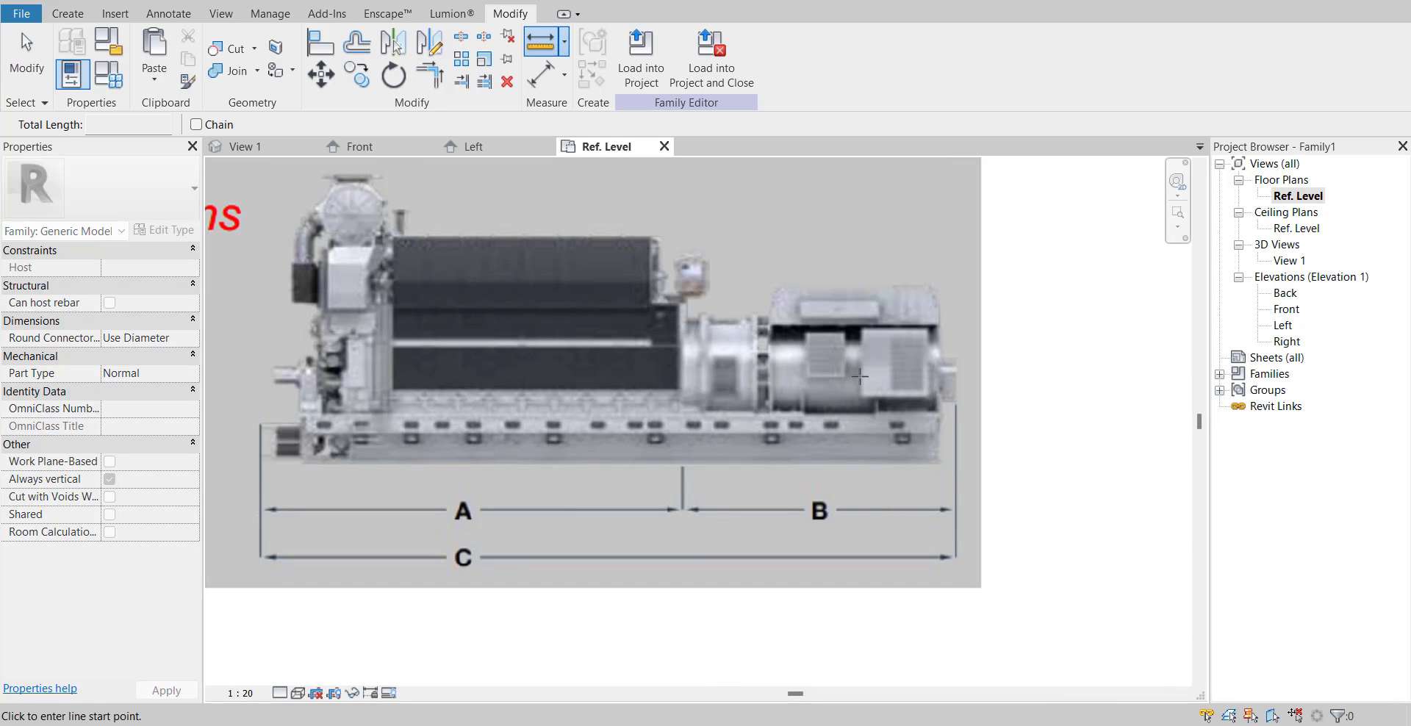
click(740, 322)
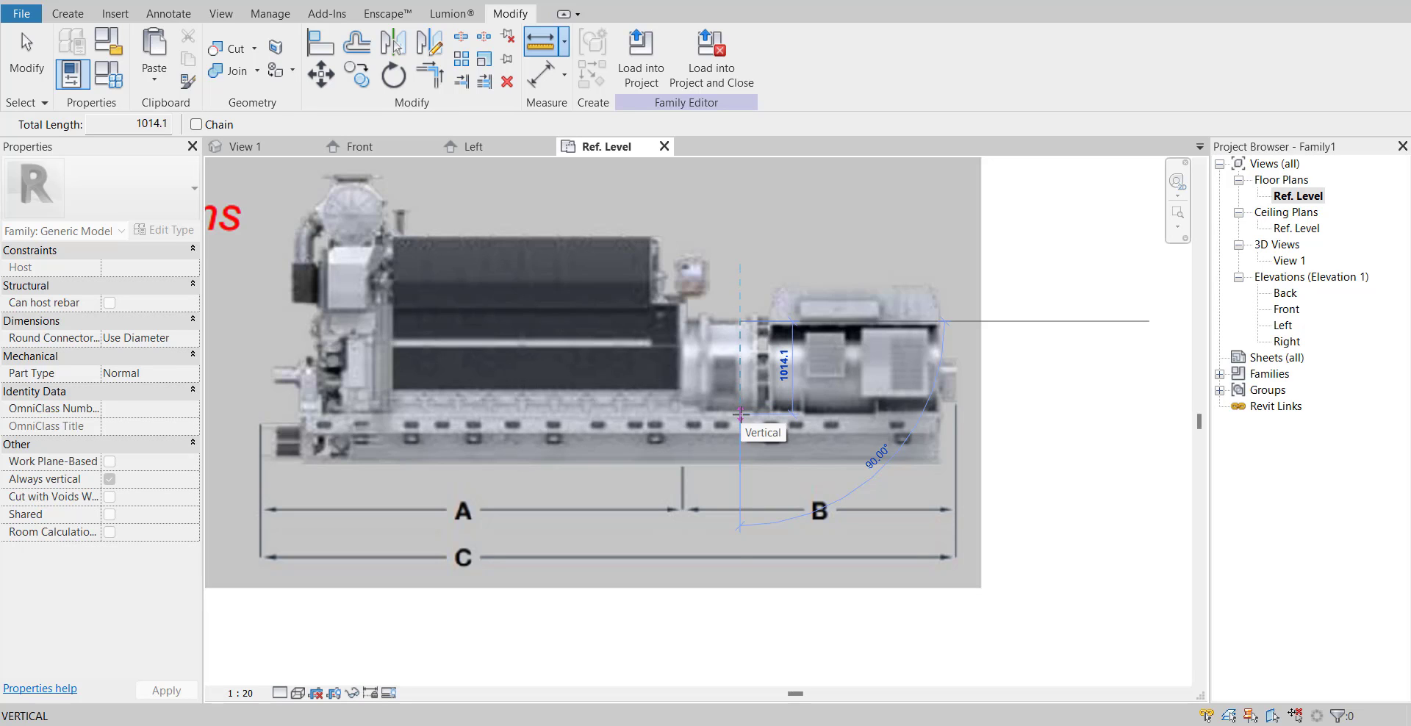
scroll(739, 412, down, 5)
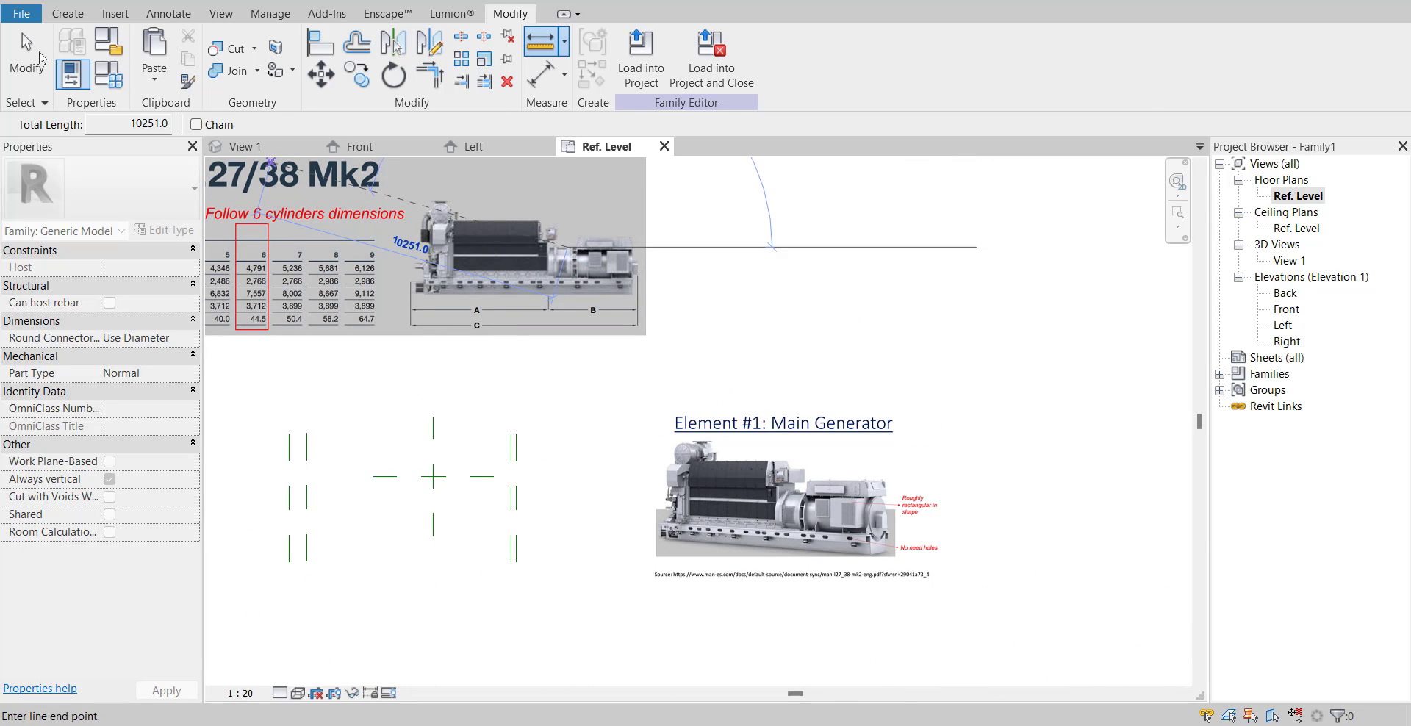
key(Escape)
key(Escape)
- Examine how the round generator end sits in the base frame's curved cutout in the Main Generator picture
scroll(881, 534, up, 5)
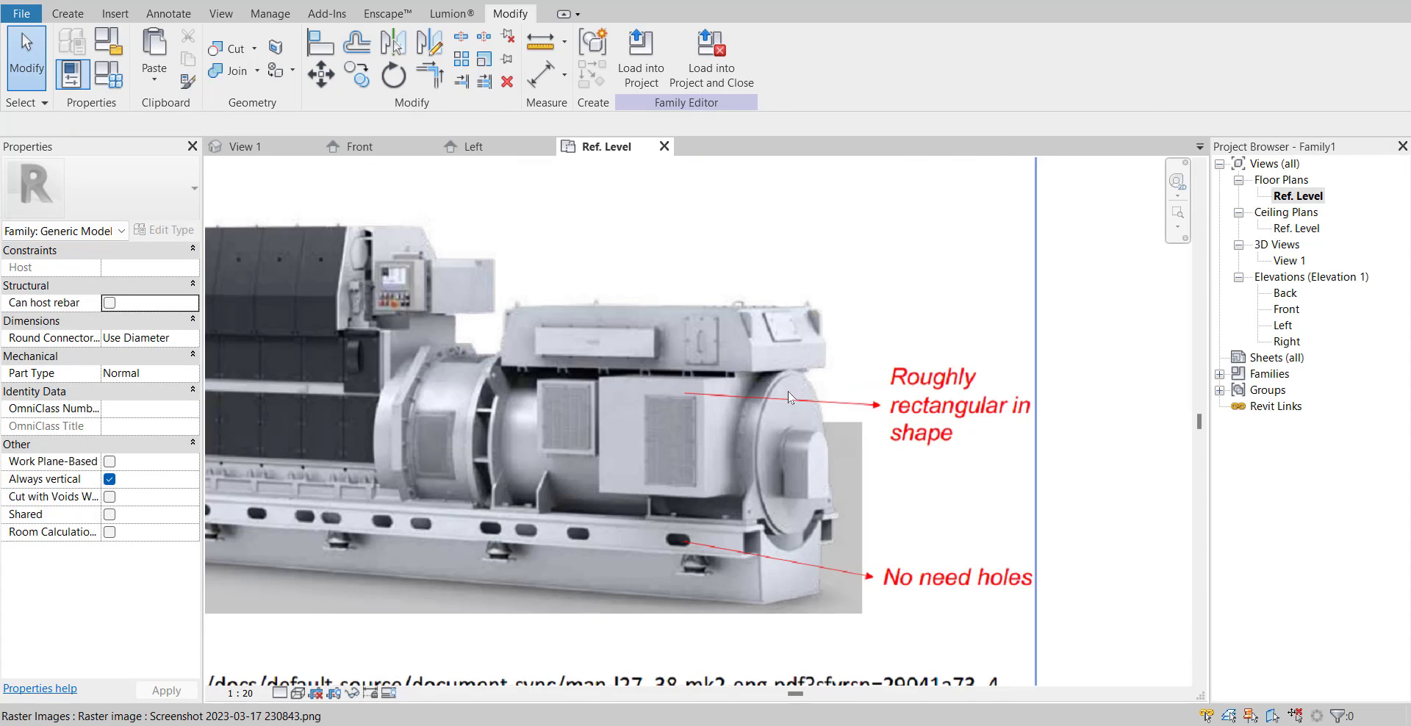
scroll(764, 562, up, 2)
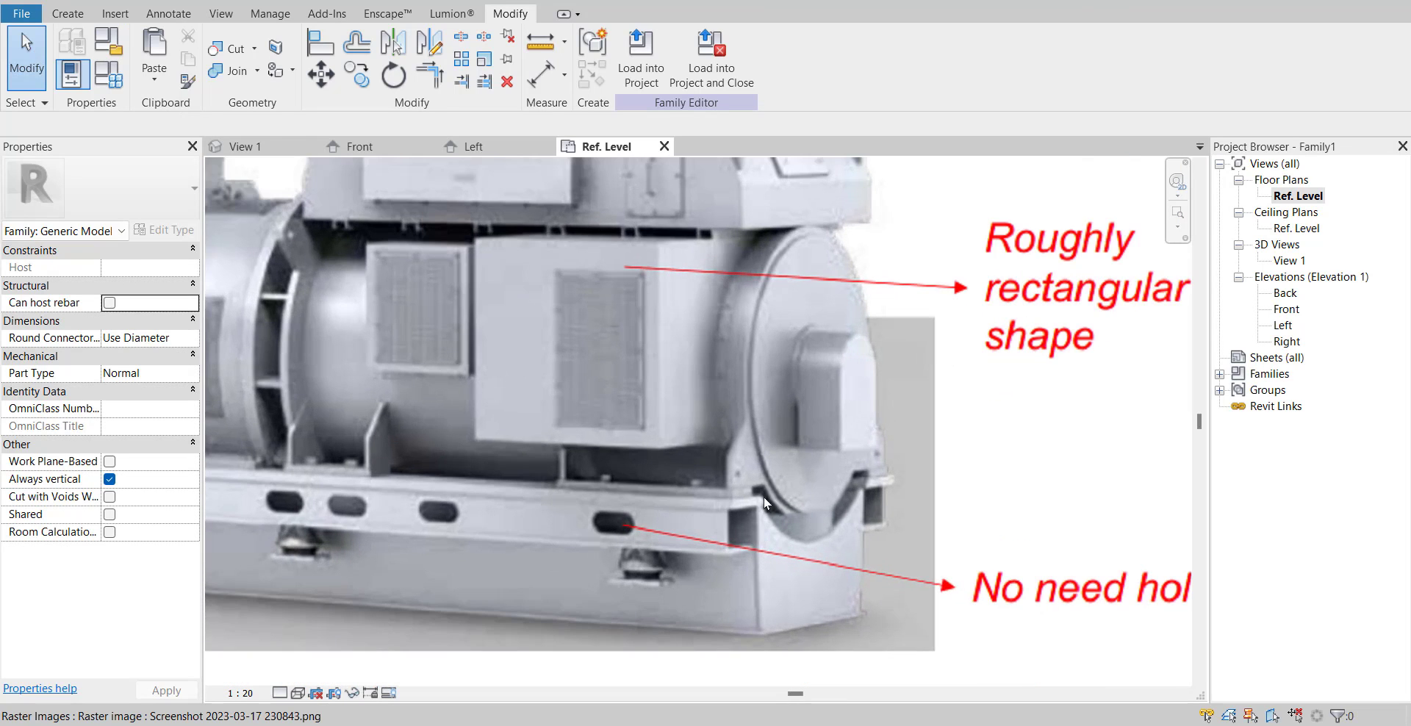
scroll(806, 506, down, 1)
middle_drag(808, 505, 851, 515)
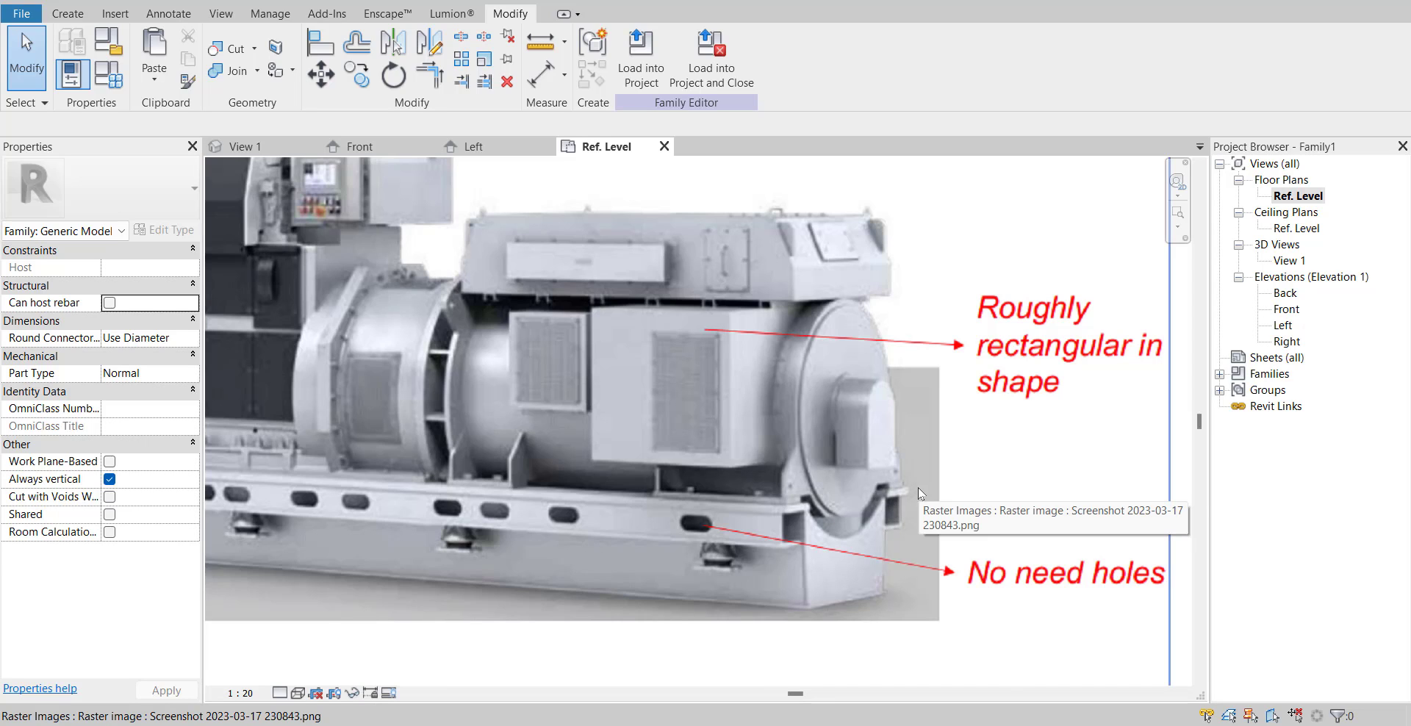
scroll(917, 487, down, 2)
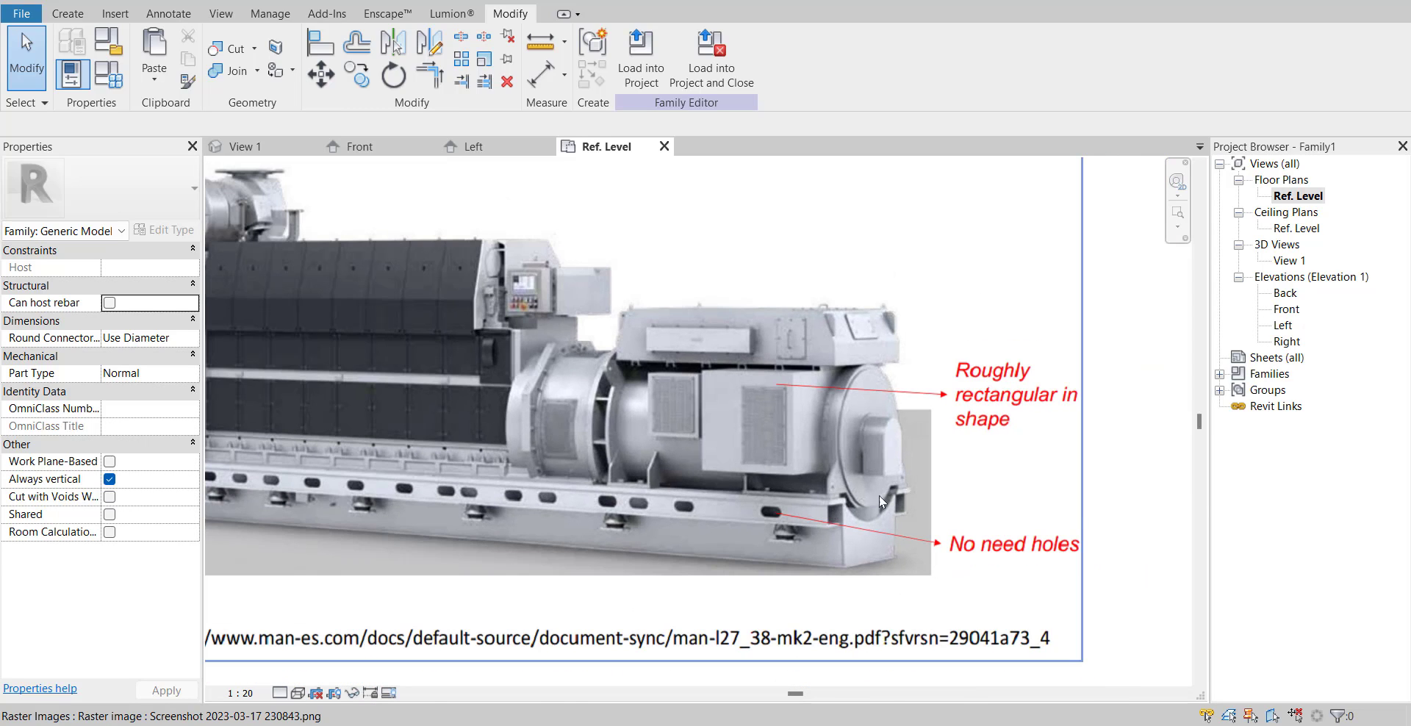
scroll(903, 494, down, 1)
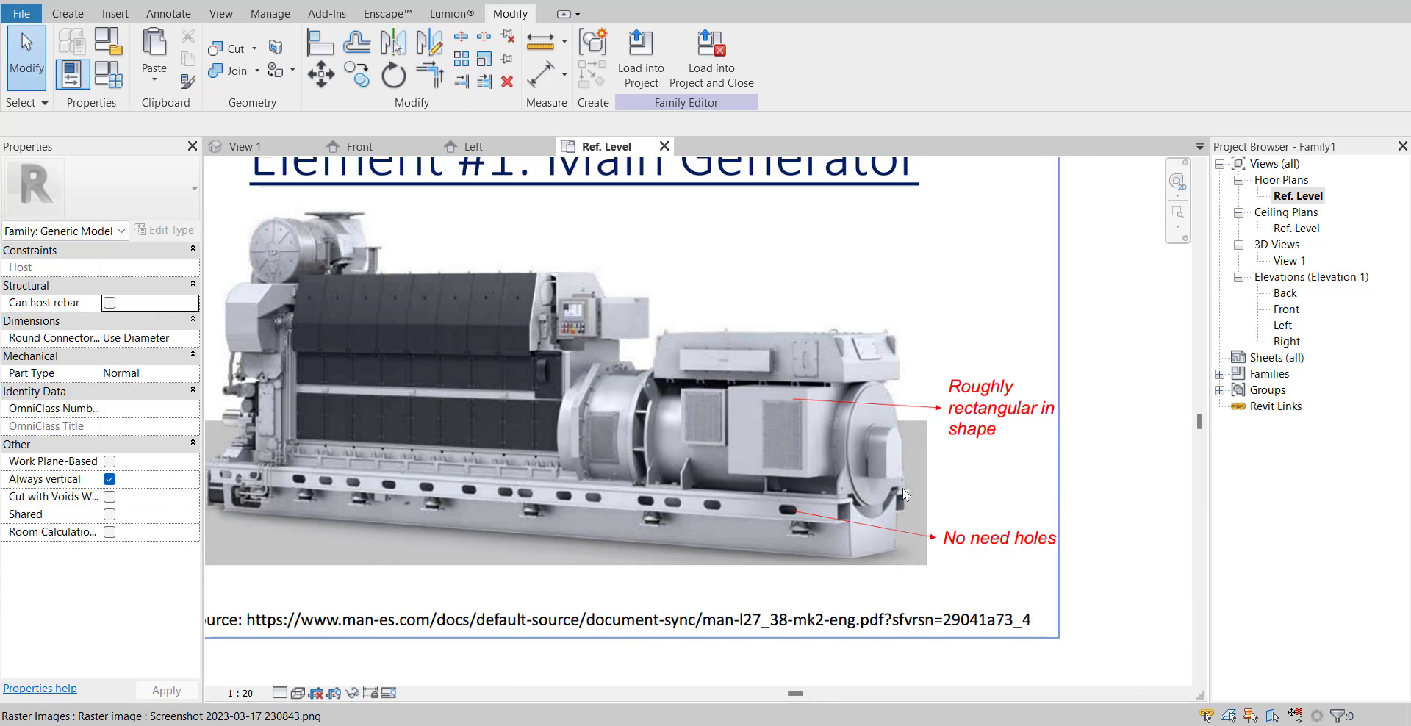
scroll(860, 549, up, 2)
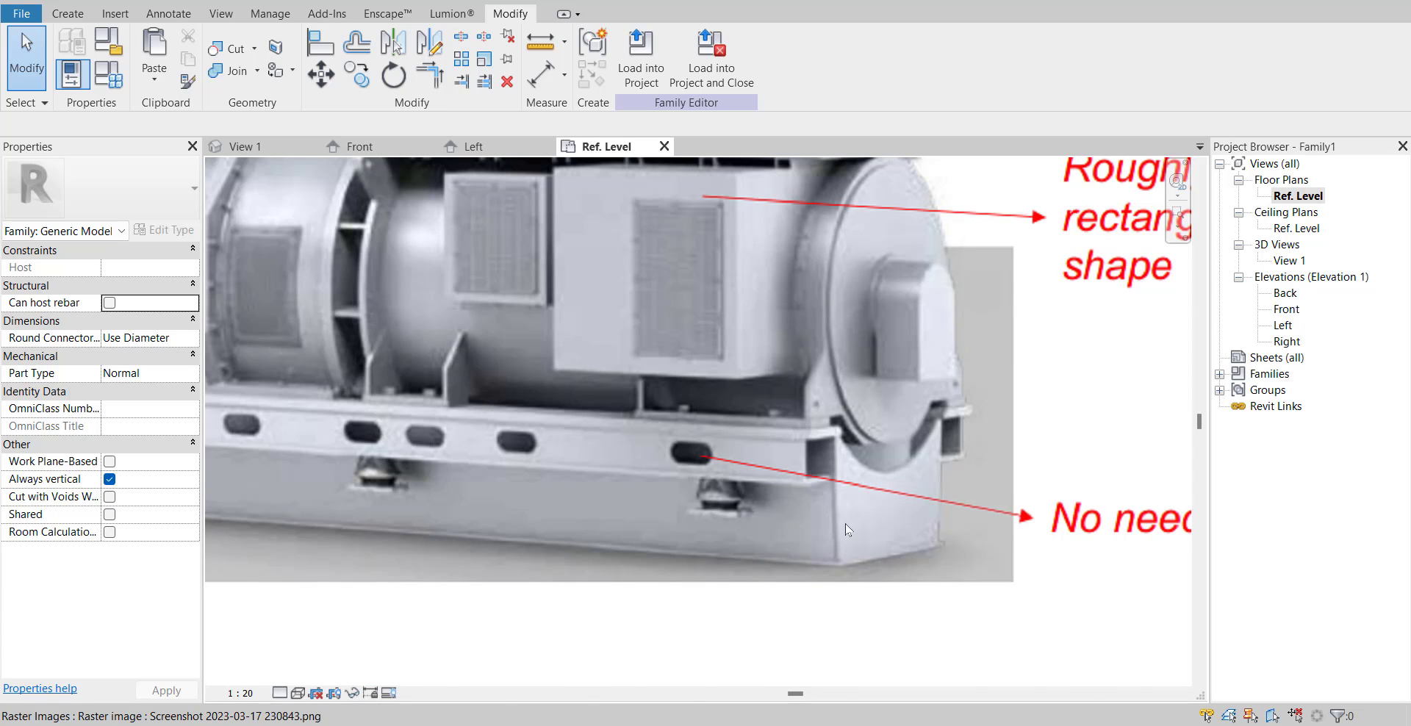
- Examine the whole base frame in the Main Generator picture and compare it with the dimension table and the reference planes
scroll(845, 529, down, 1)
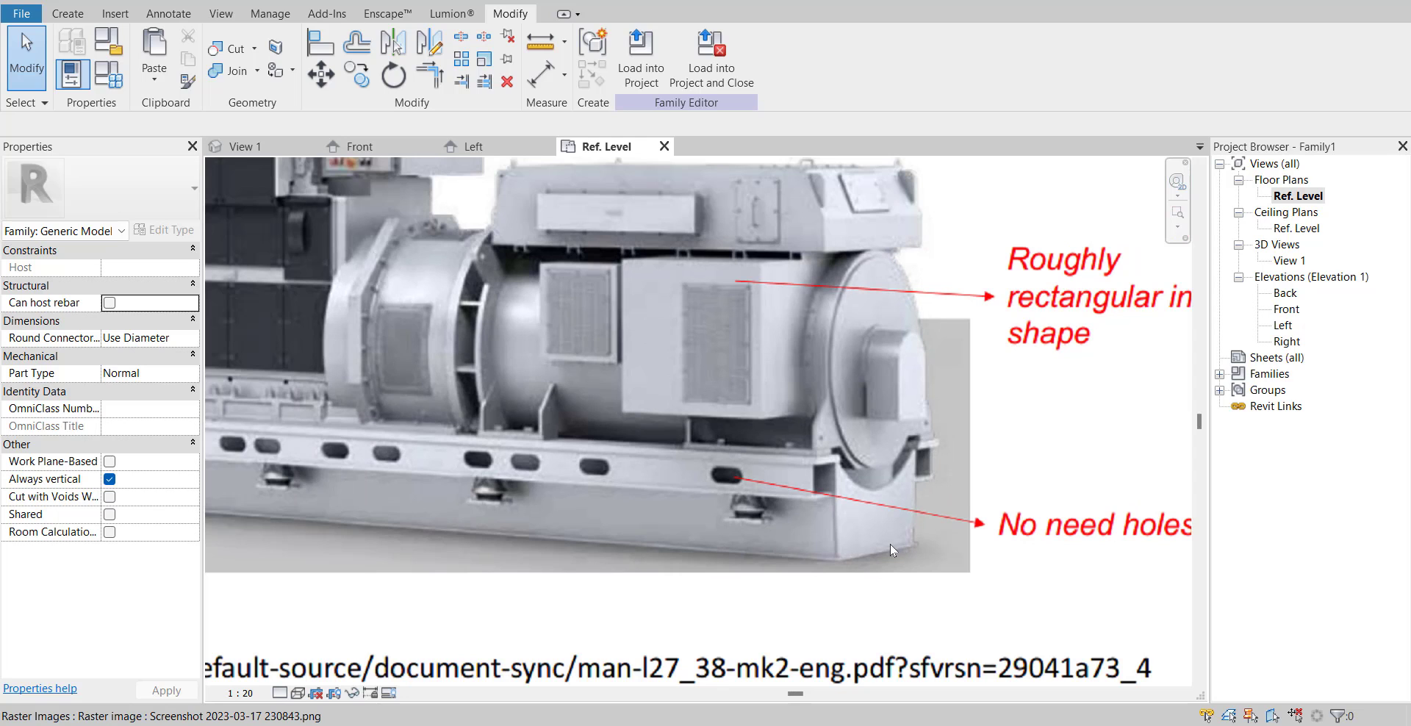
scroll(889, 544, down, 3)
middle_drag(889, 544, 980, 529)
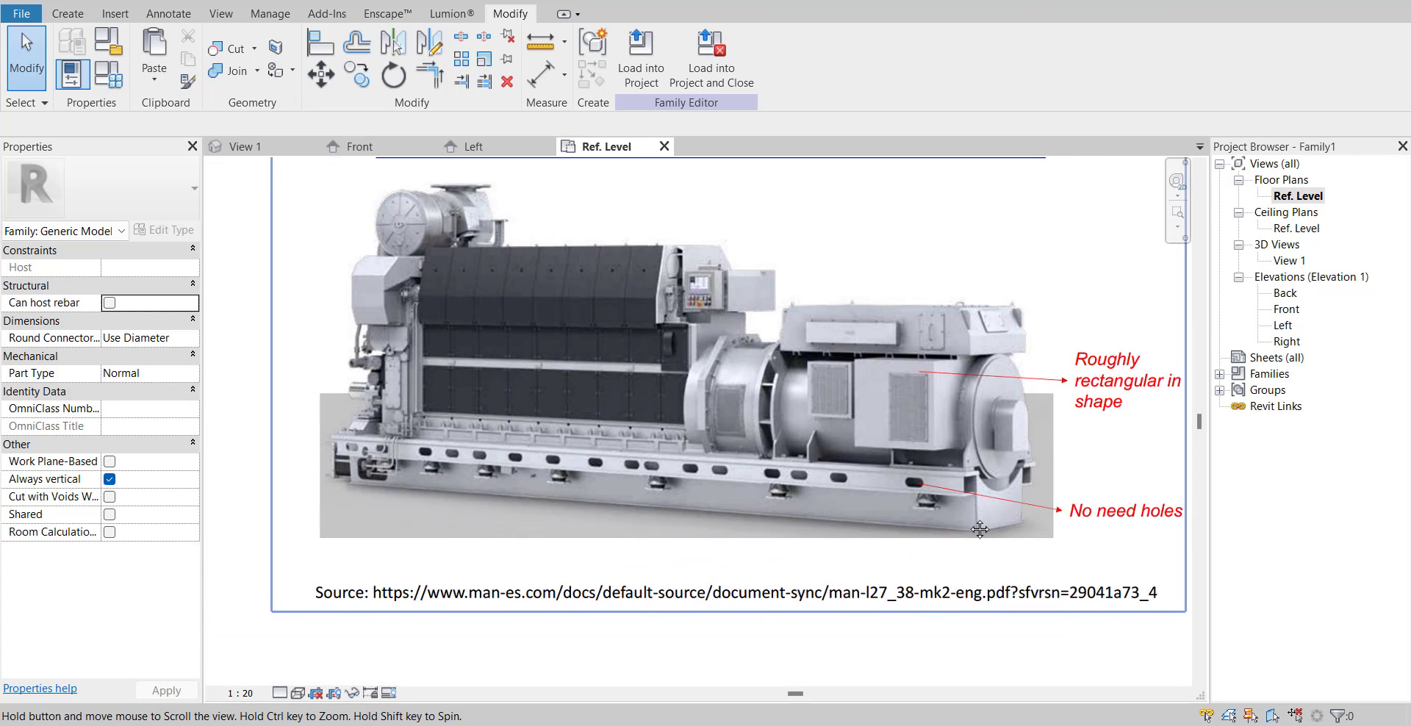
scroll(424, 482, down, 6)
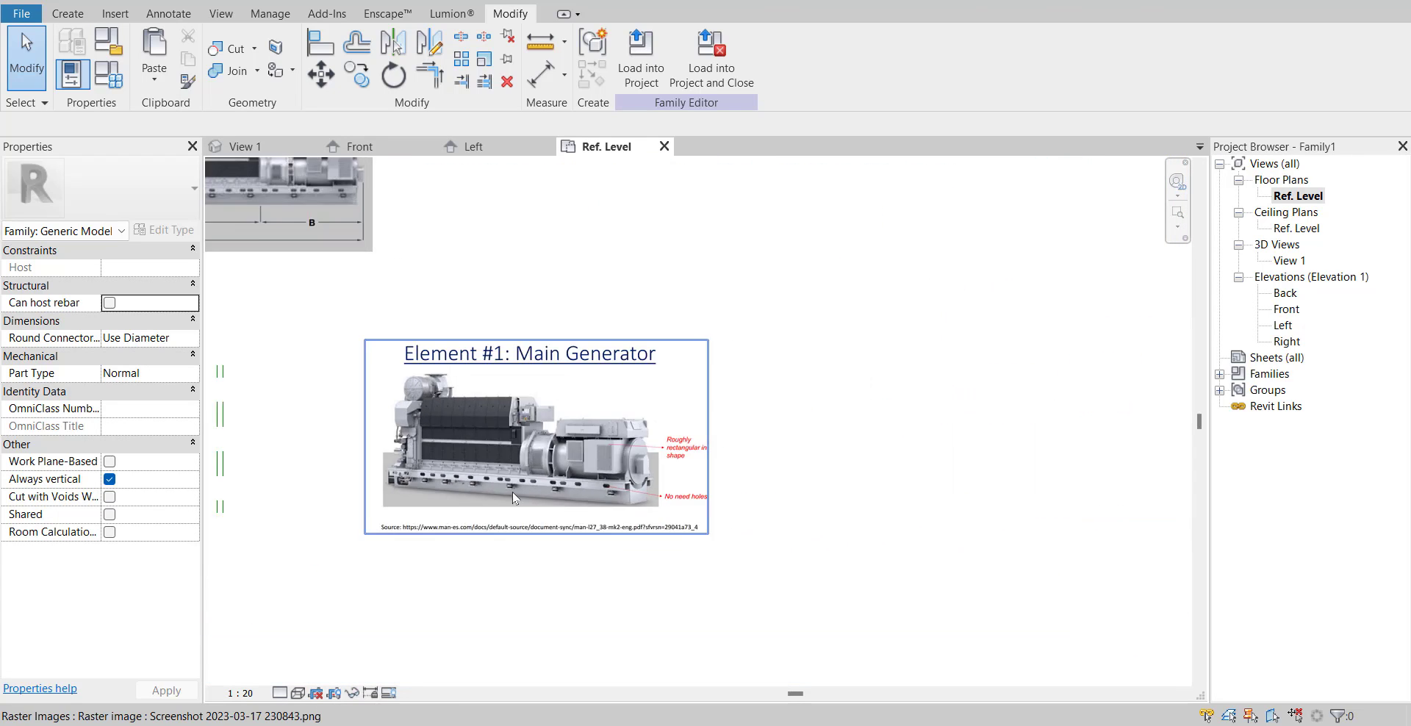
scroll(832, 499, down, 1)
middle_drag(513, 492, 878, 506)
middle_drag(633, 469, 725, 521)
scroll(724, 521, up, 1)
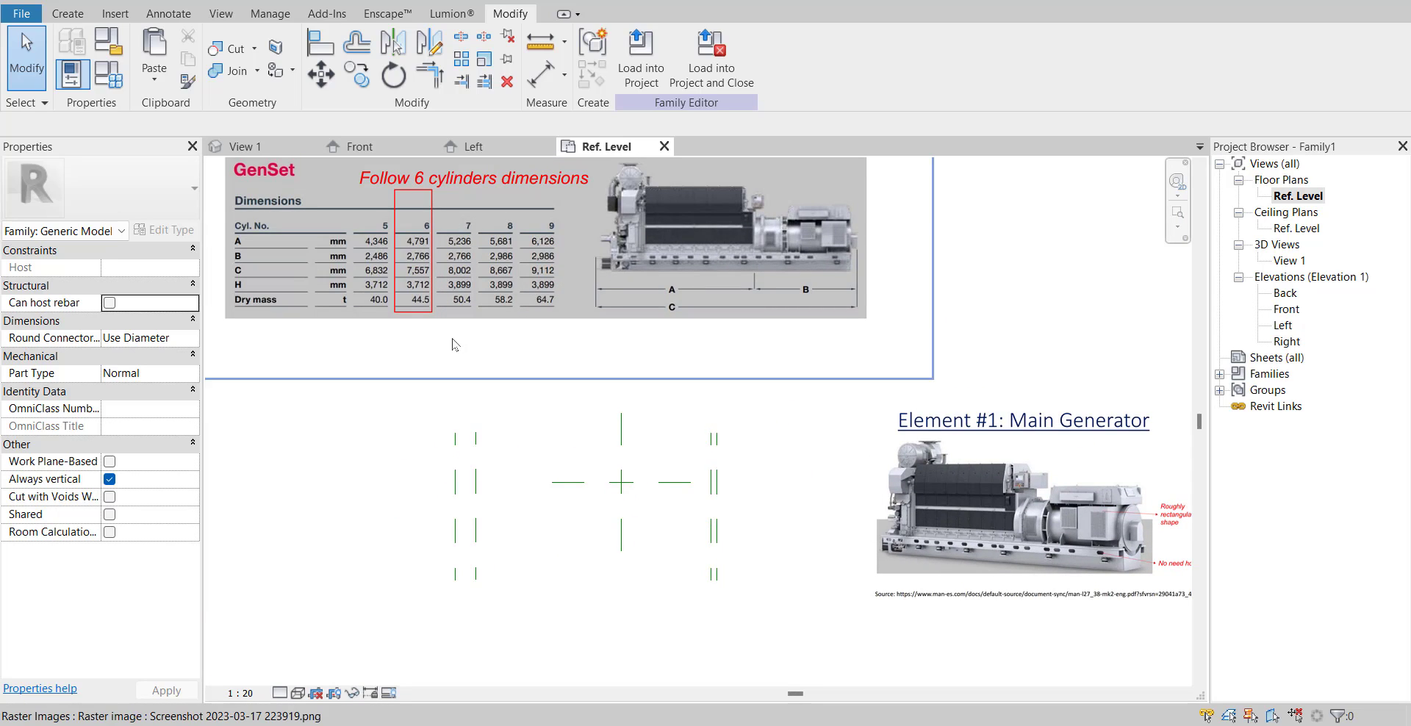
middle_drag(619, 448, 467, 391)
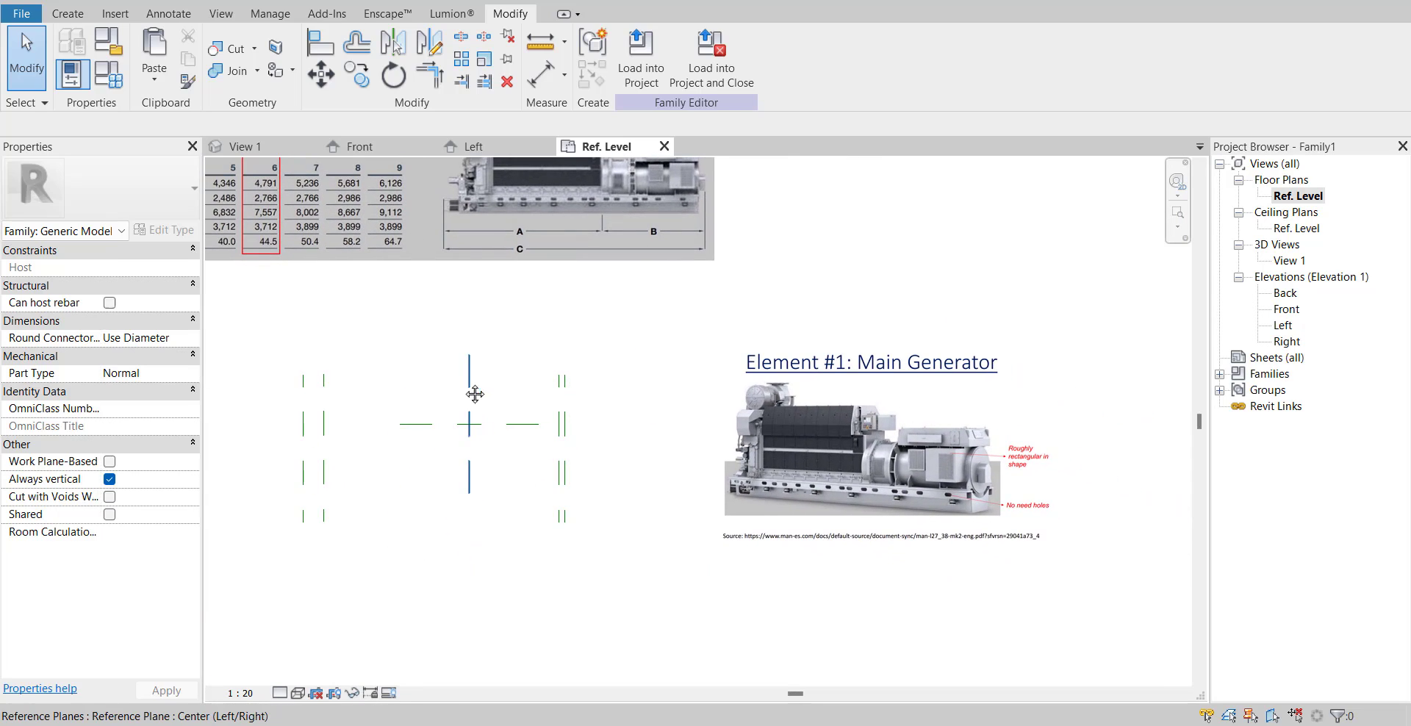
- Start a solid blend and sketch its base rectangle from reference plane A to reference plane B, about 2050 mm wide
click(70, 15)
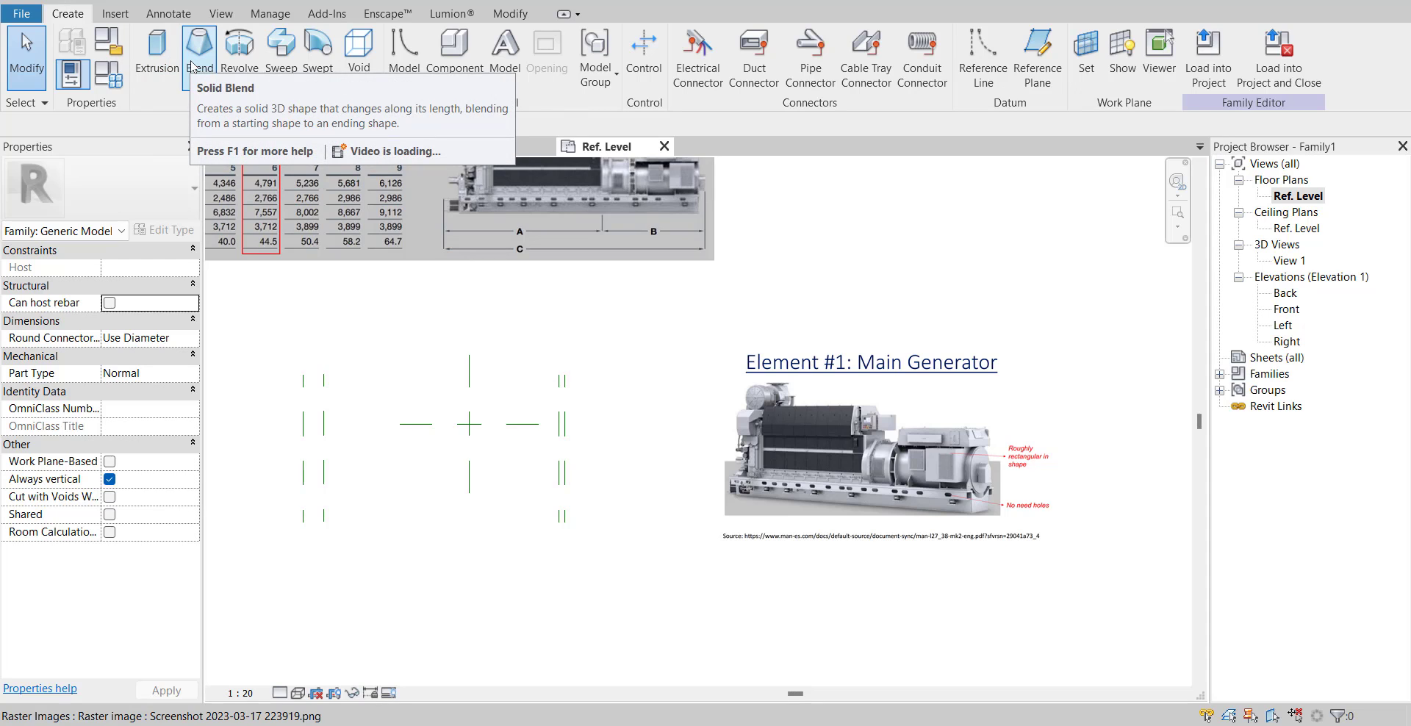
scroll(999, 514, up, 8)
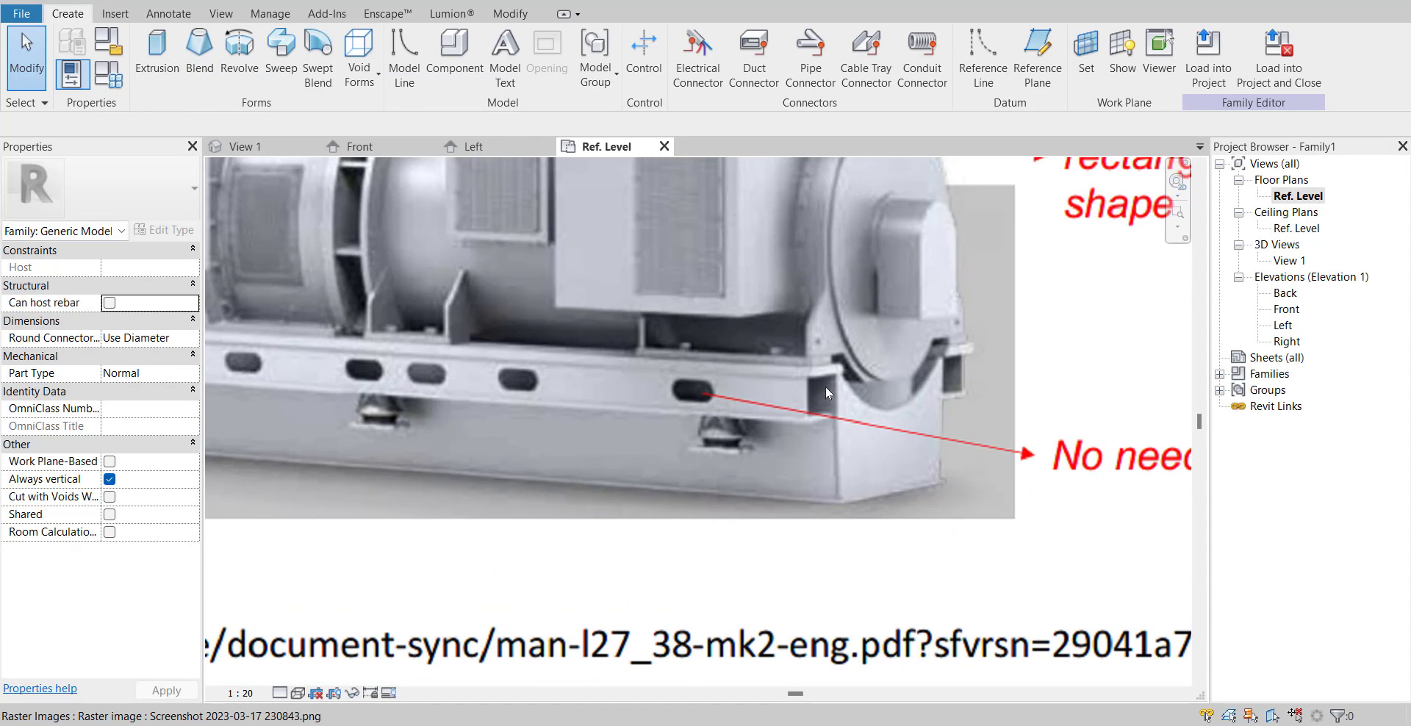
scroll(752, 436, down, 8)
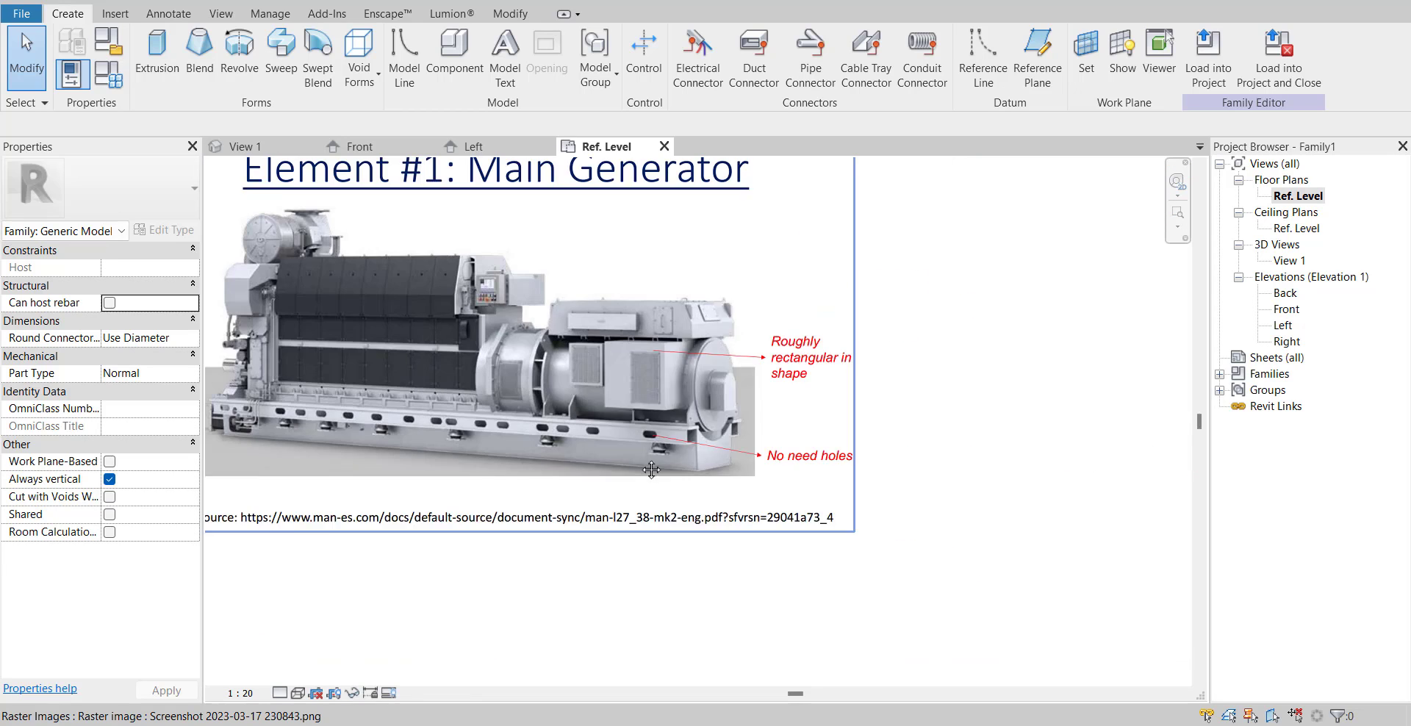
click(199, 59)
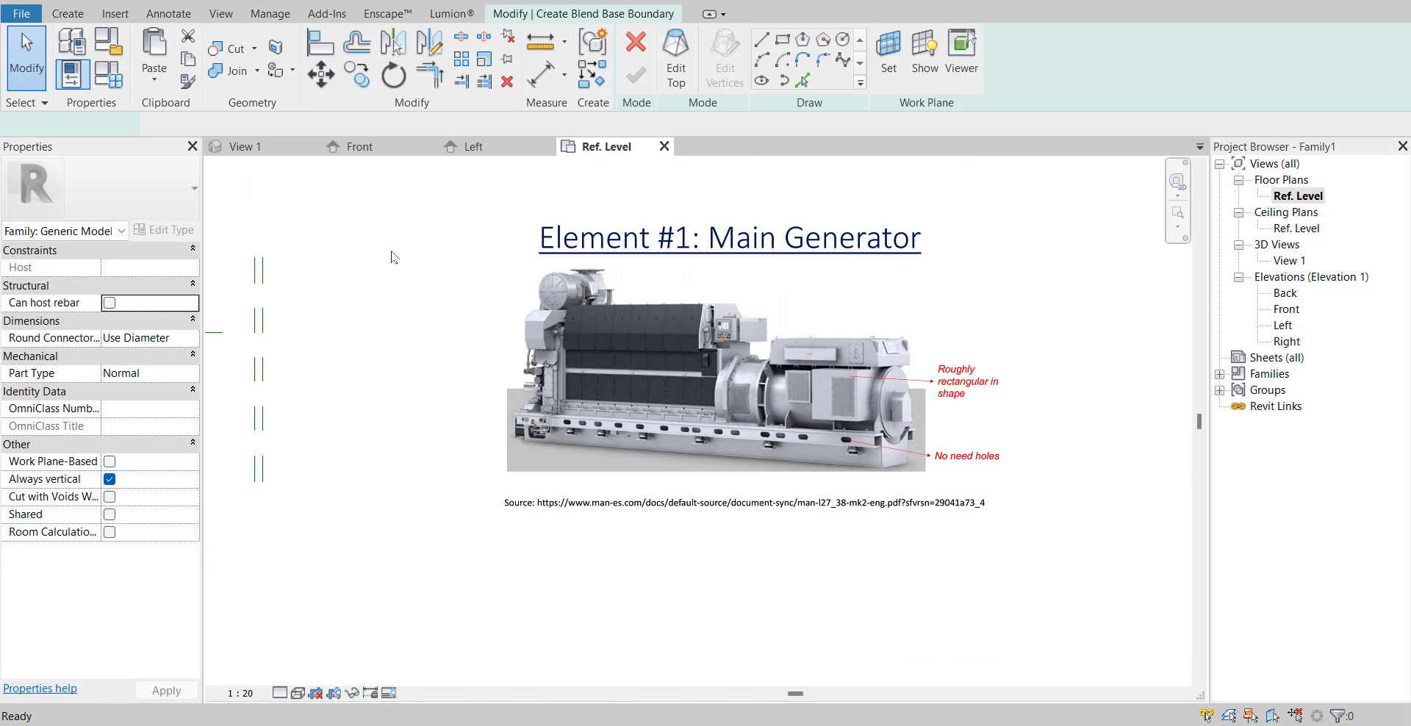
scroll(400, 267, down, 1)
middle_drag(399, 268, 761, 293)
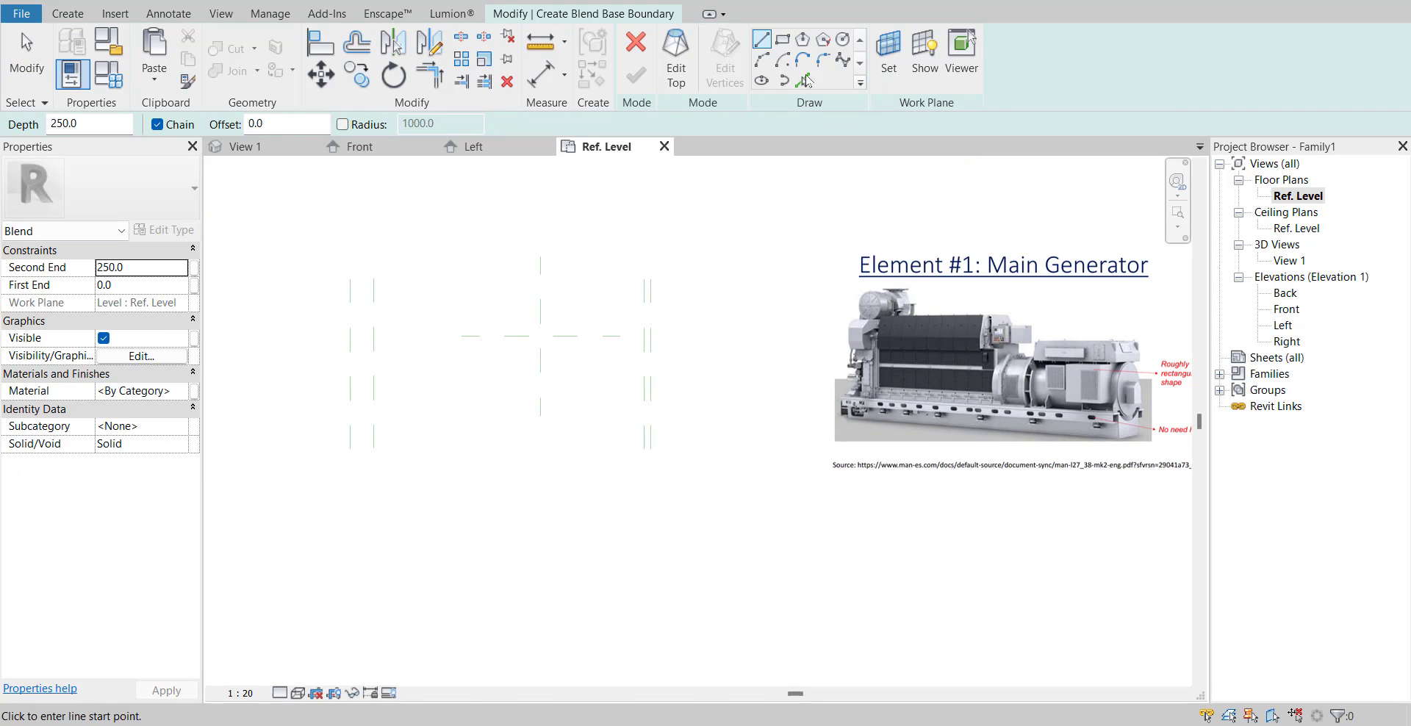
click(784, 43)
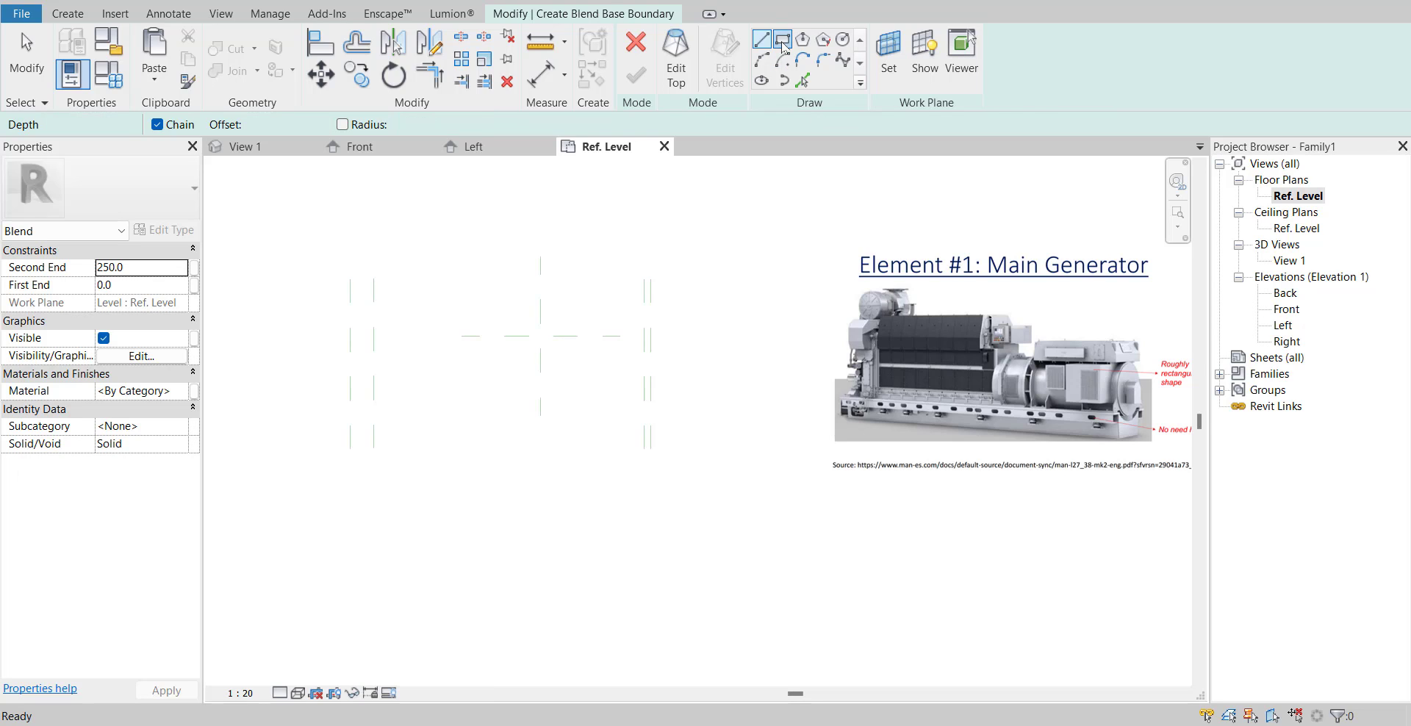
scroll(444, 308, up, 2)
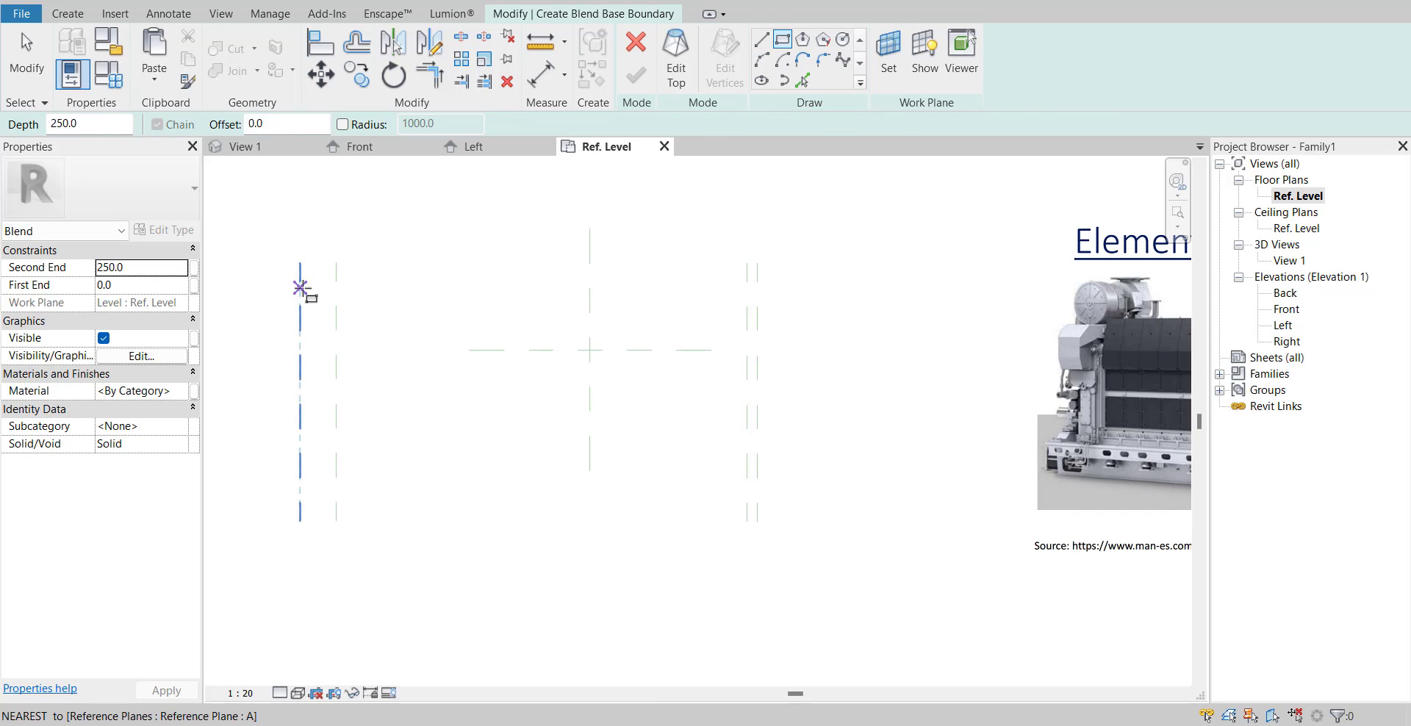
click(301, 288)
click(757, 411)
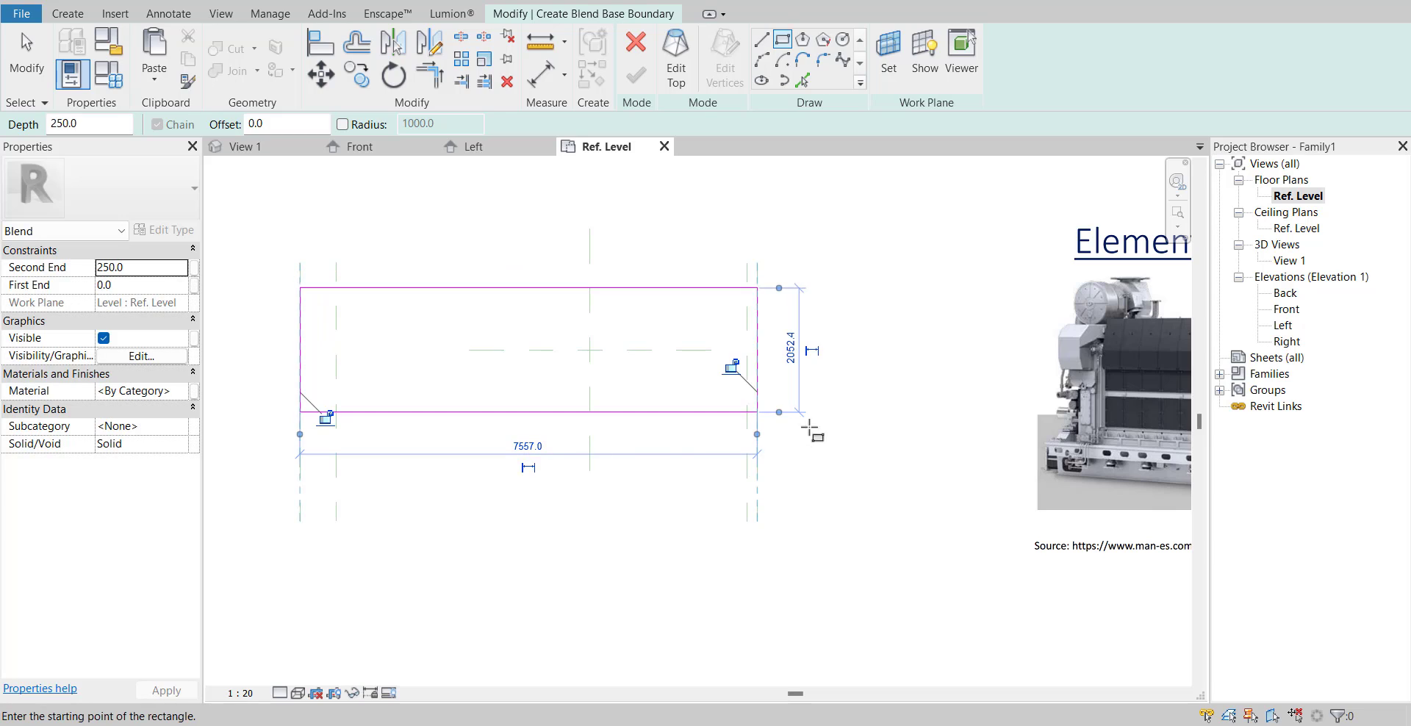
- Set the width of the blend's base rectangle to 900 mm
click(791, 349)
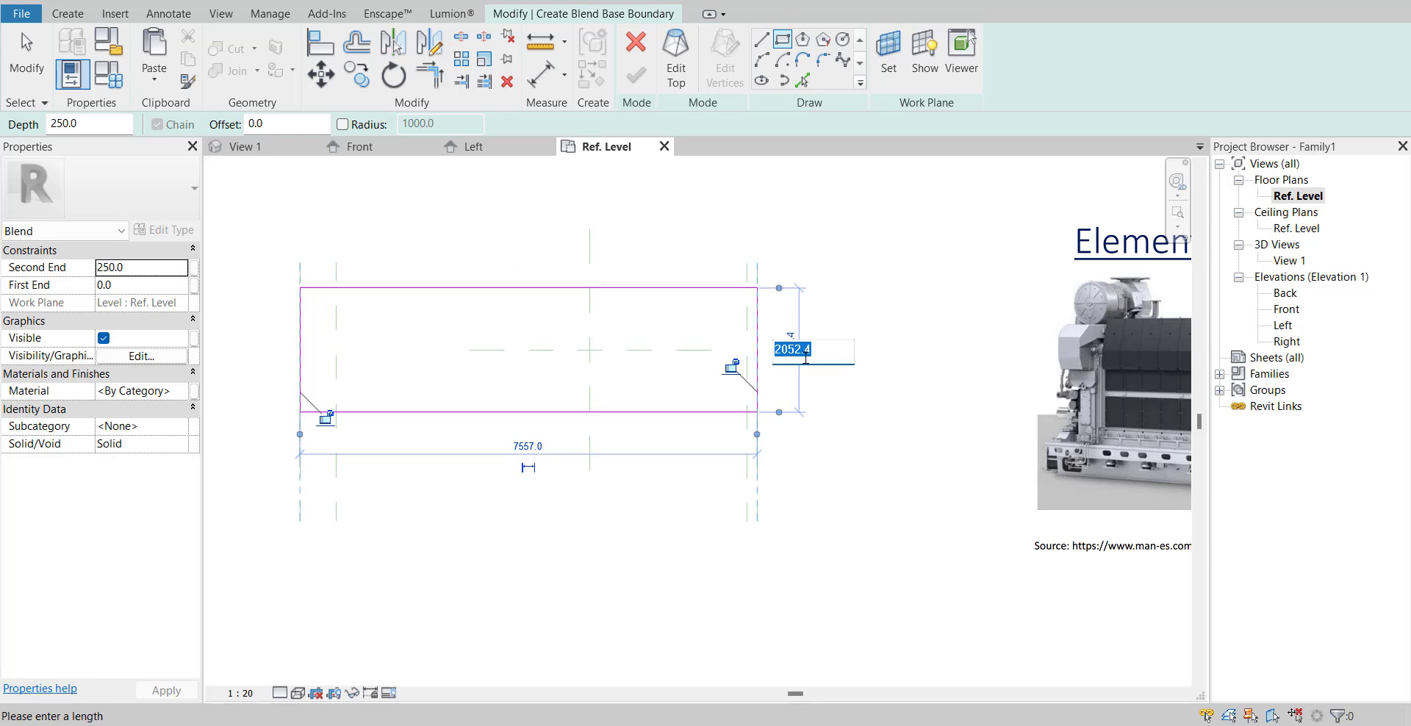
text(900)
key(Return)
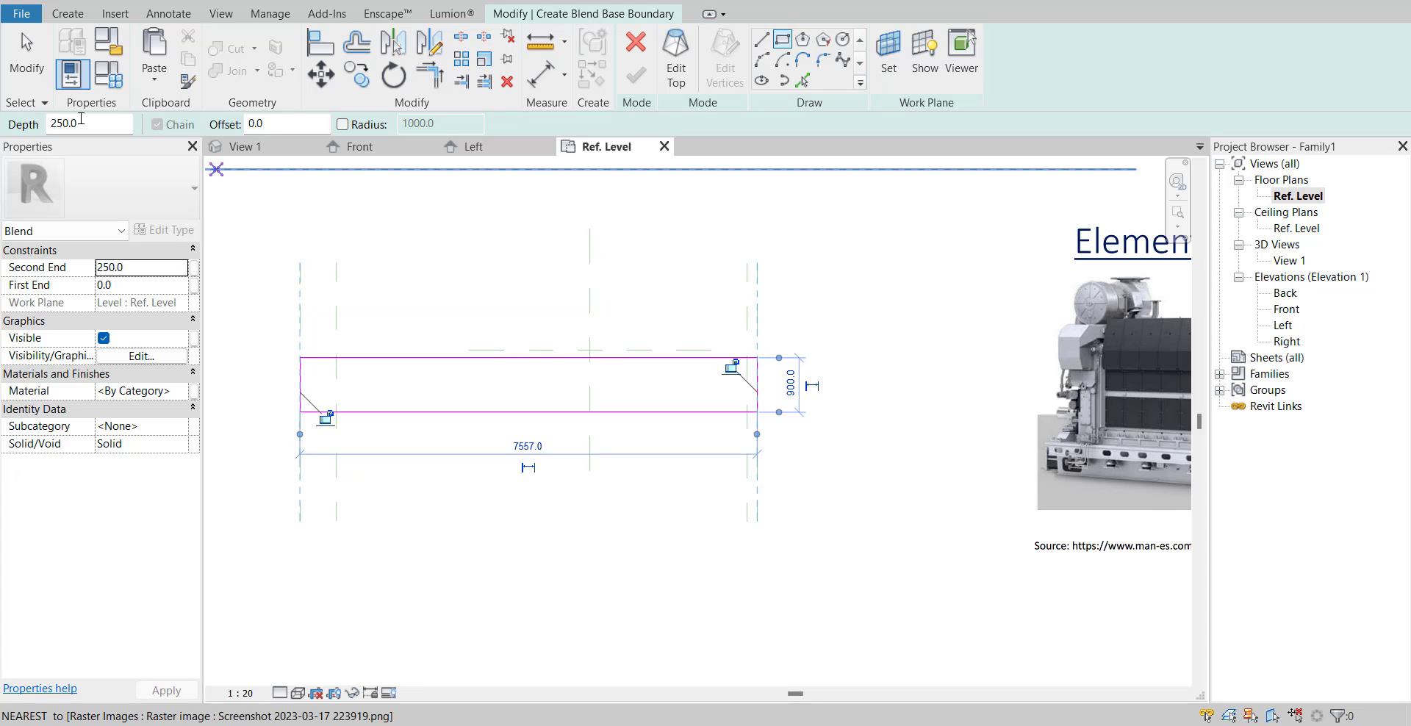
- Move the whole base rectangle from the midpoint of its end edge onto the horizontal centre reference plane
click(26, 59)
drag(263, 301, 794, 441)
click(321, 74)
scroll(716, 382, up, 3)
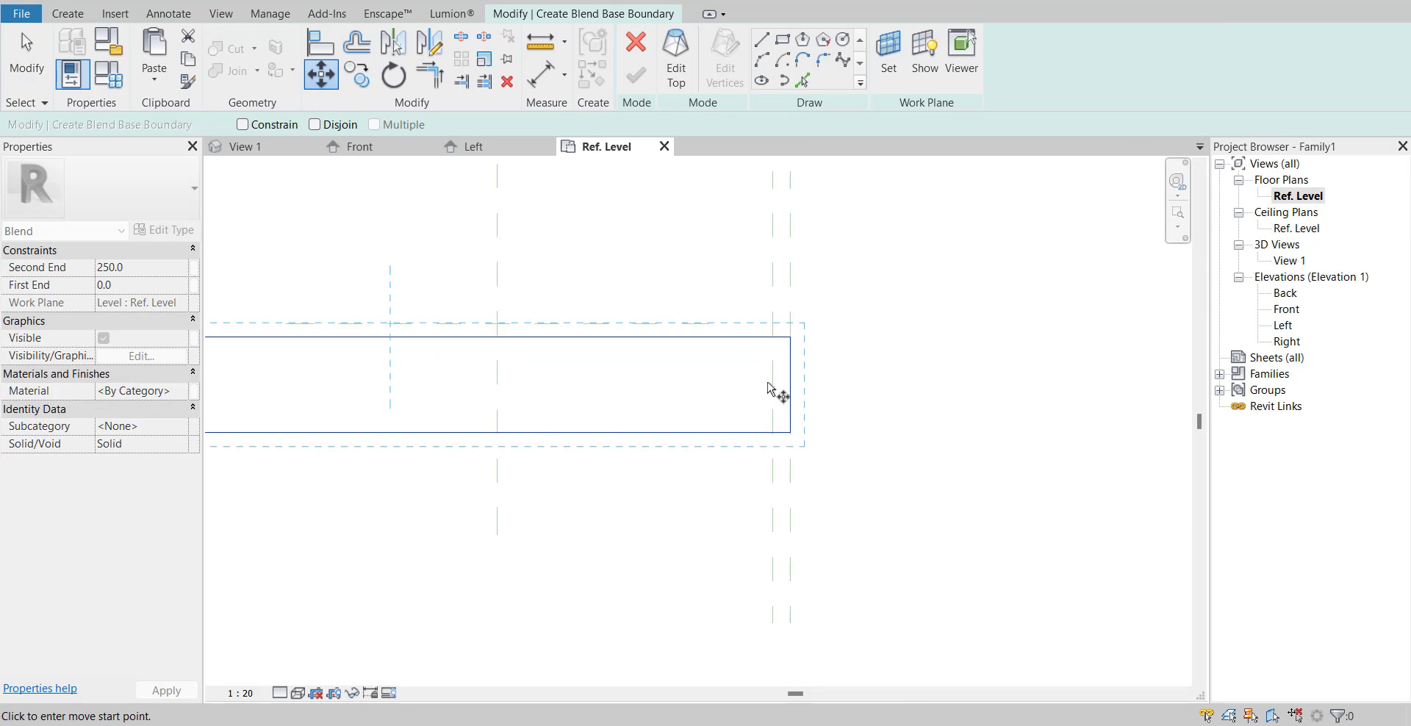
click(790, 385)
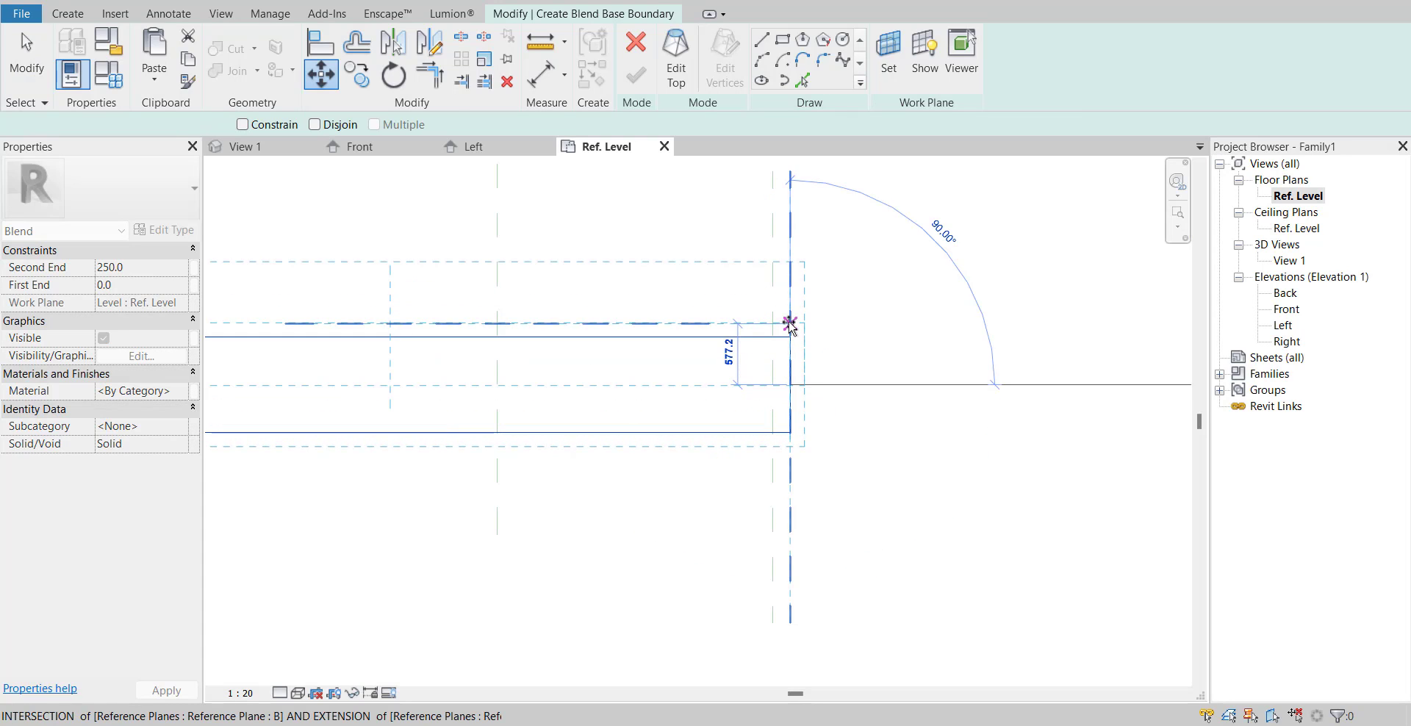
click(790, 323)
click(834, 387)
scroll(902, 450, down, 2)
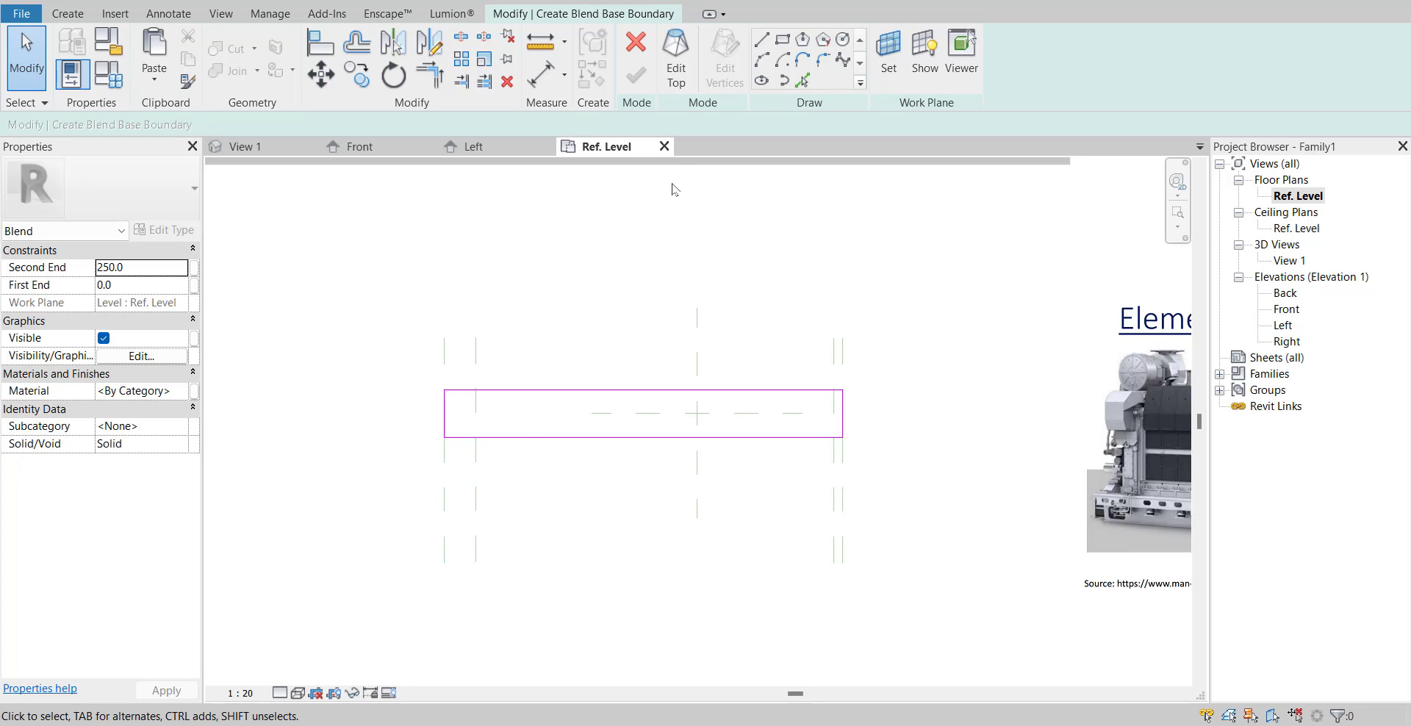
- Switch to the blend's top boundary and sketch a rectangle corner to corner over the base outline
click(674, 83)
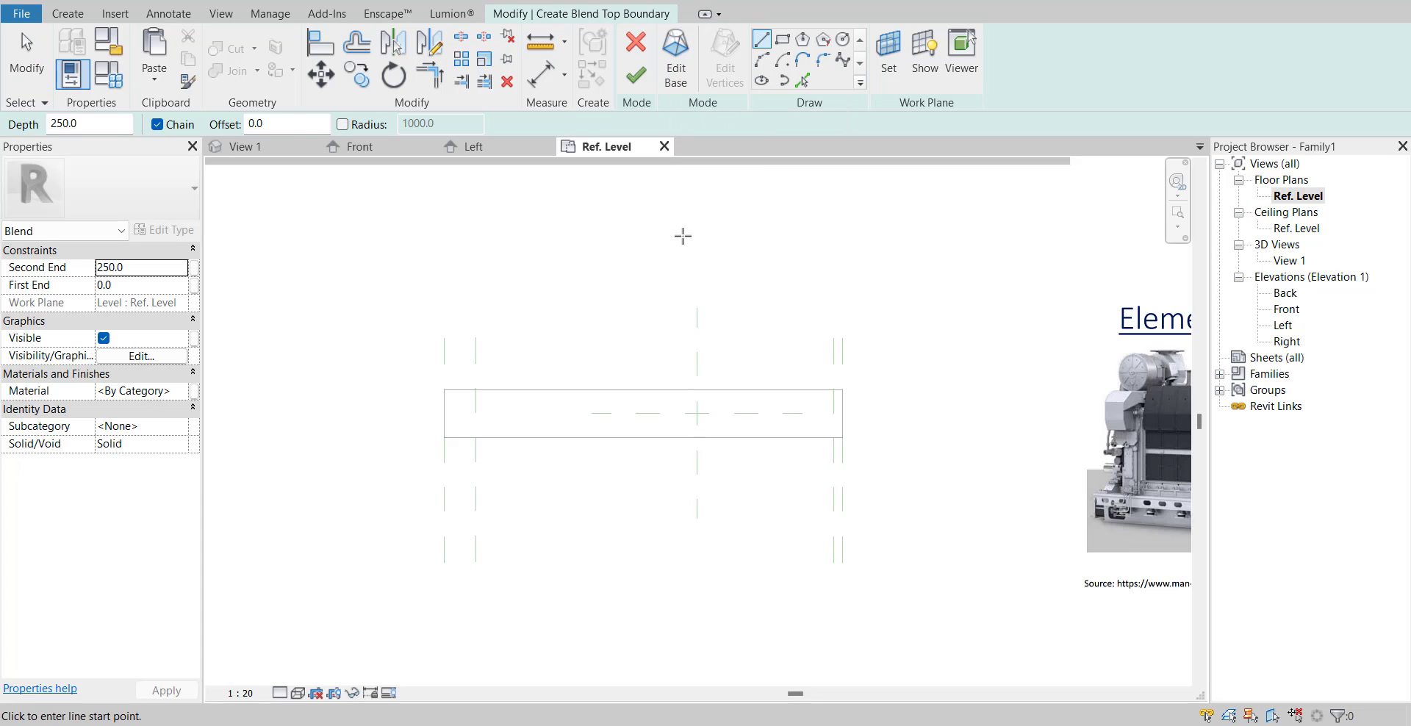
click(781, 39)
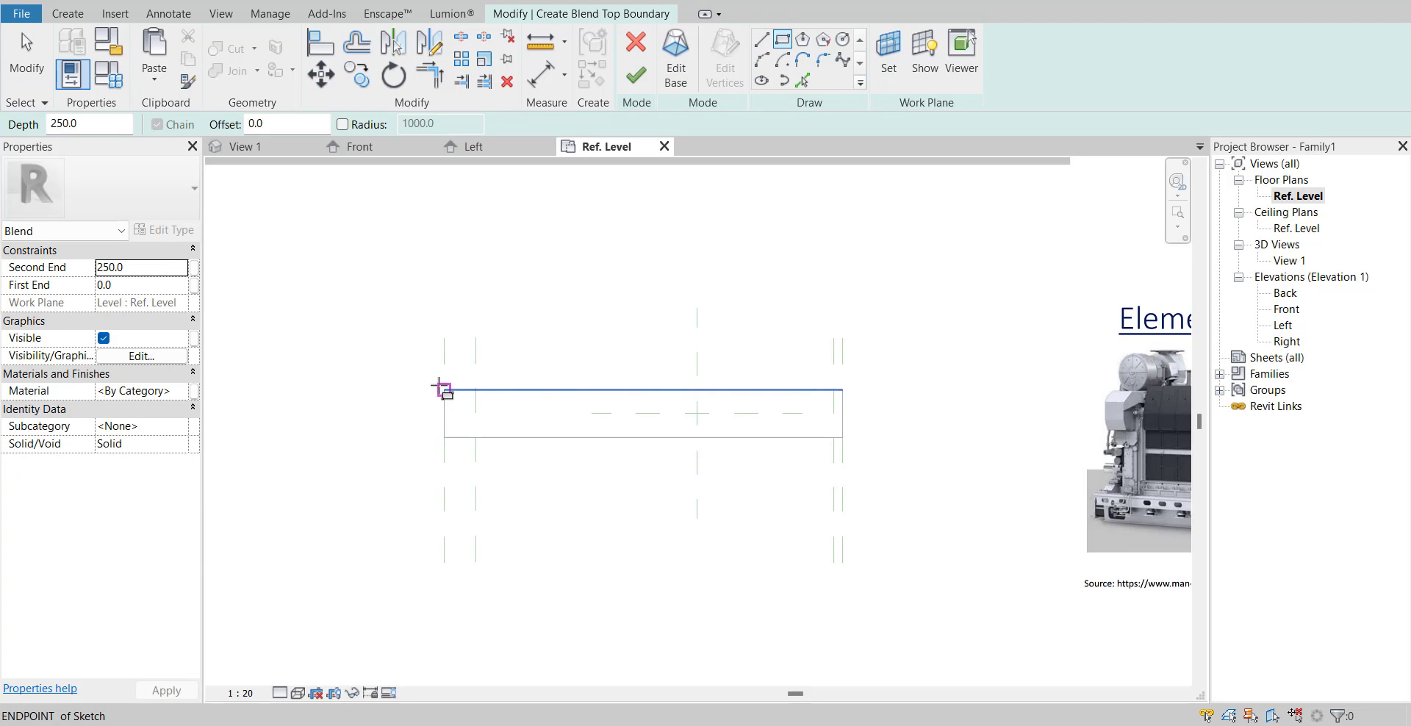
click(444, 391)
click(842, 438)
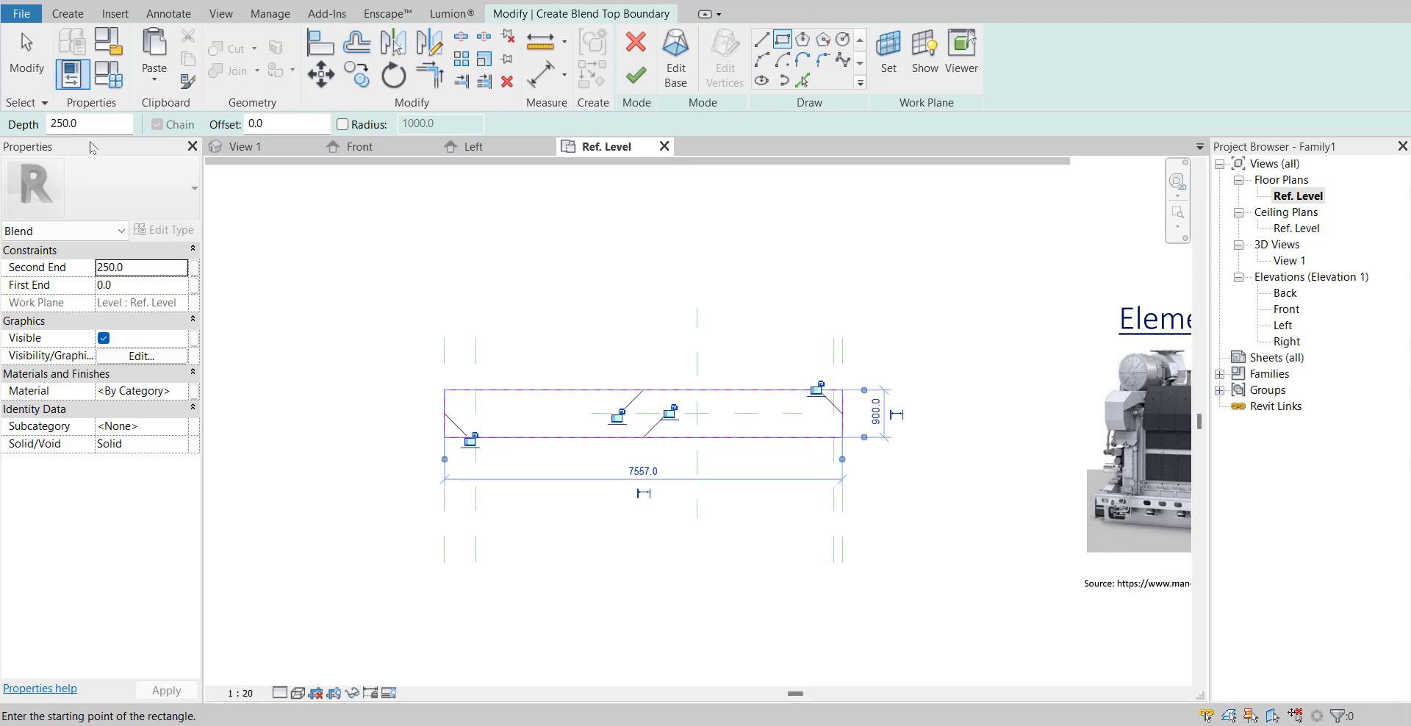
click(34, 69)
- Move the upper long edge of the blend's top boundary 50 mm outward
click(620, 391)
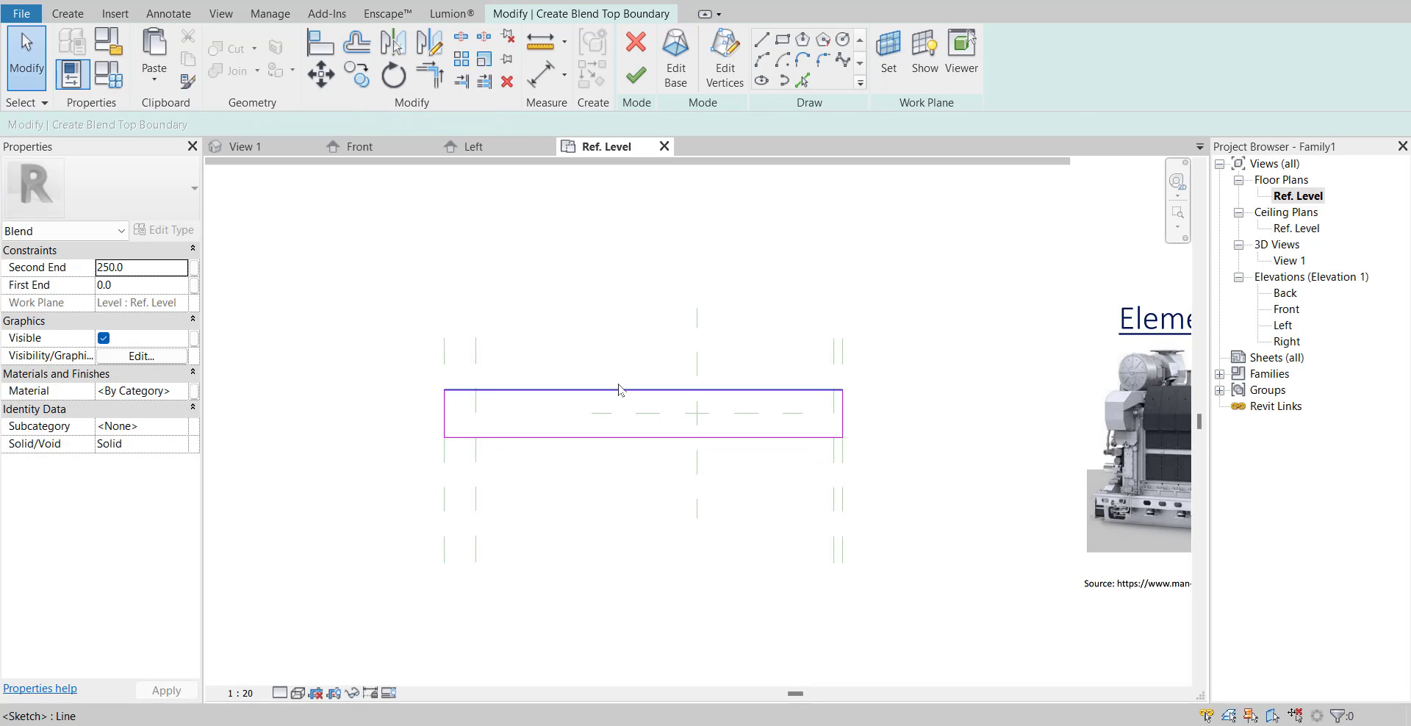
scroll(726, 402, up, 2)
scroll(509, 414, down, 1)
mouse_move(724, 405)
middle_down()
mouse_move(510, 414)
mouse_move(643, 412)
mouse_move(561, 412)
middle_up()
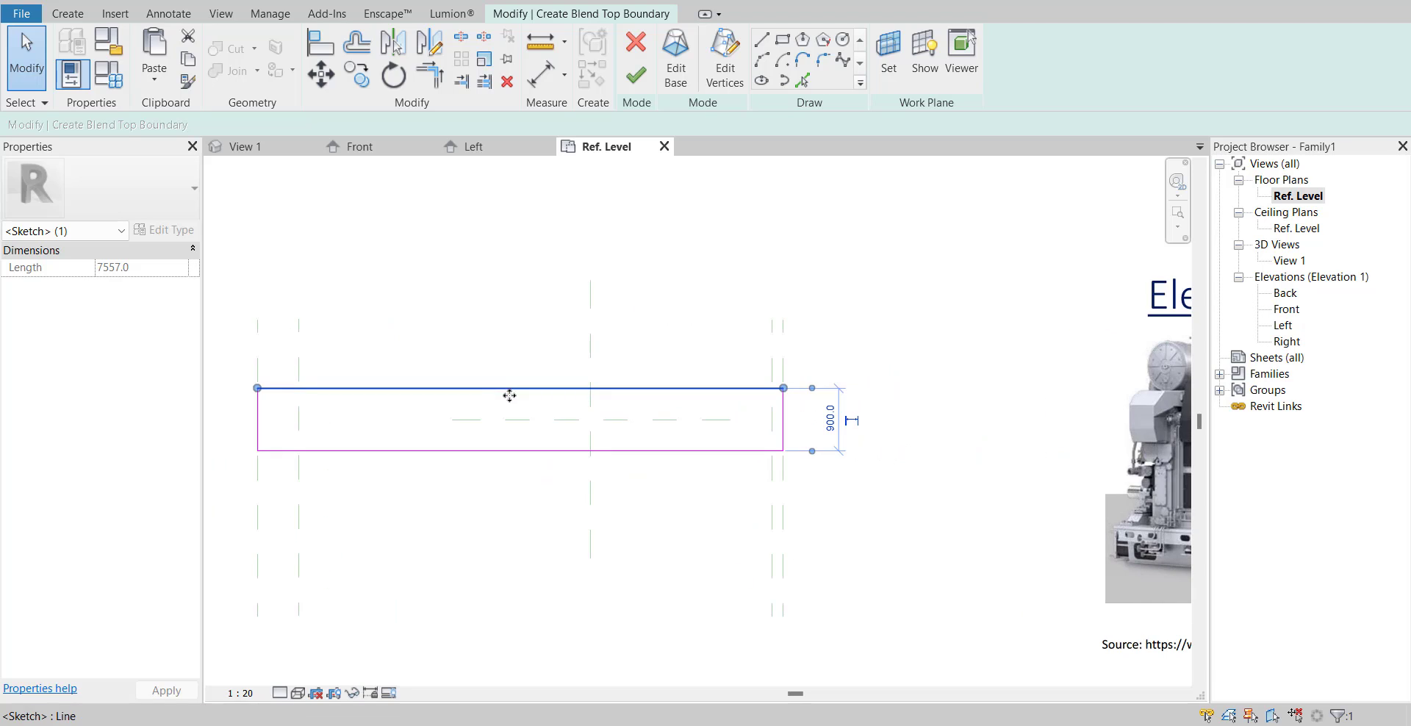
click(321, 74)
click(705, 357)
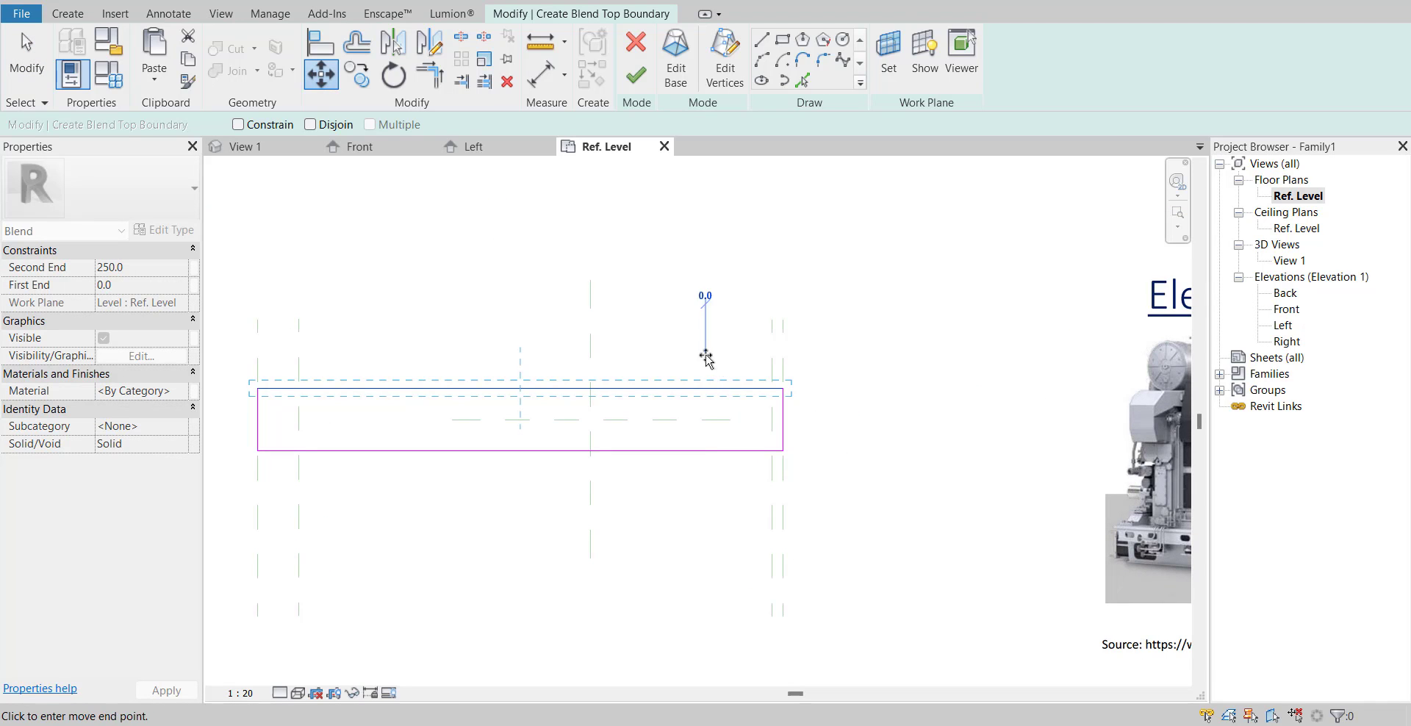
text(50)
key(Return)
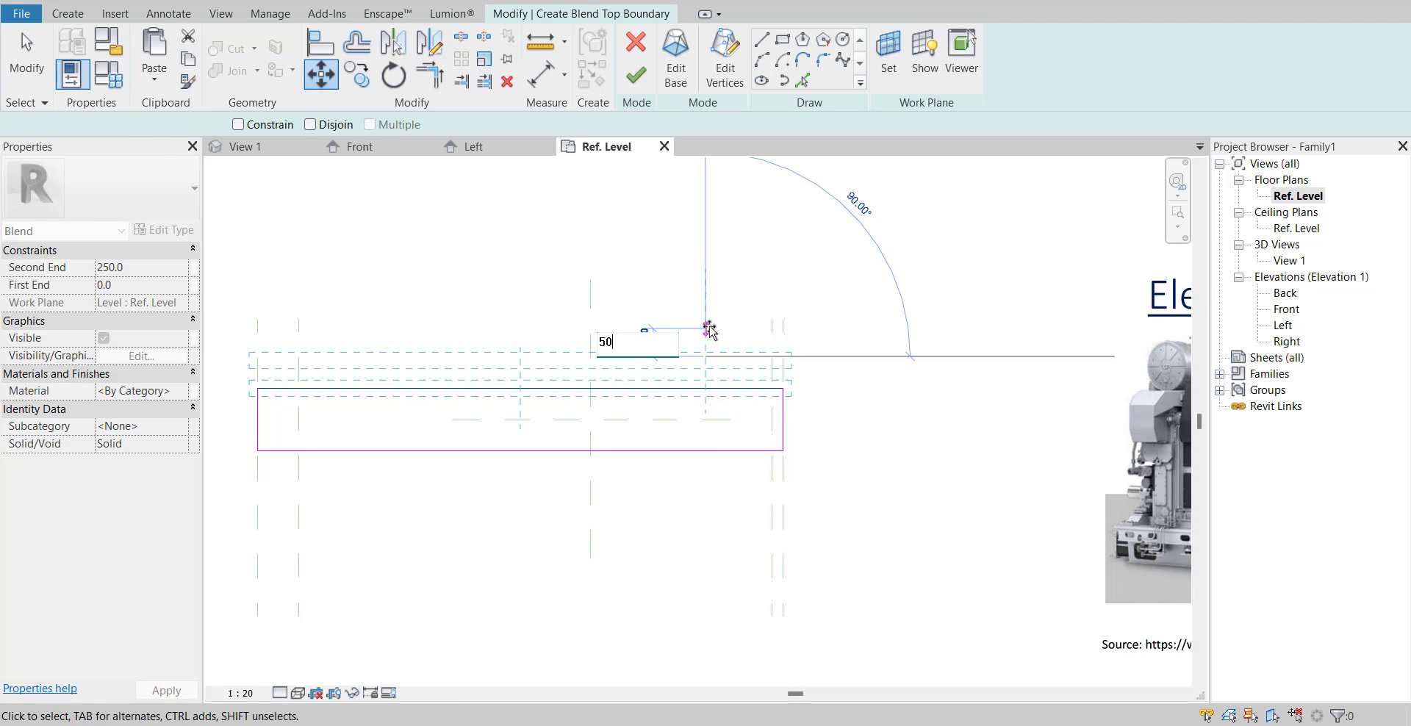
- Move the lower long edge of the top boundary 50 mm outward and finish the blend
click(648, 452)
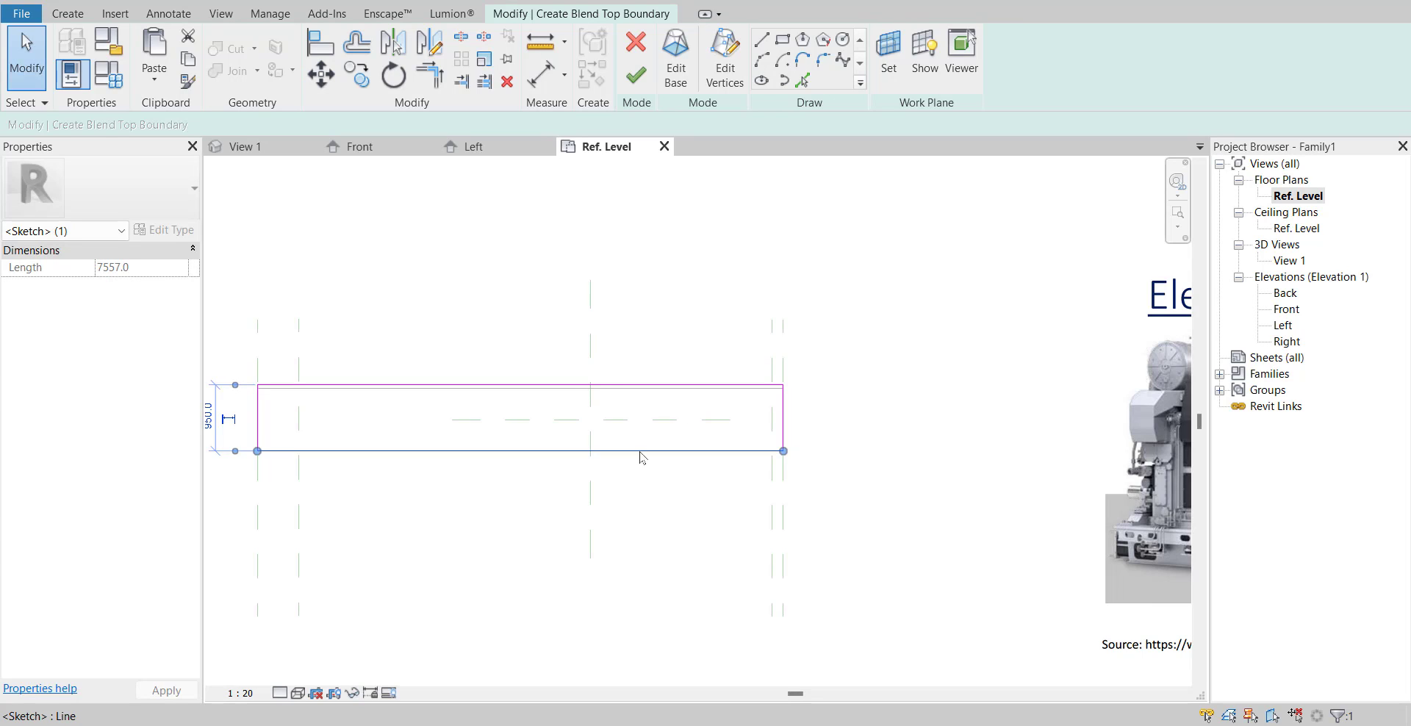
click(321, 83)
click(718, 272)
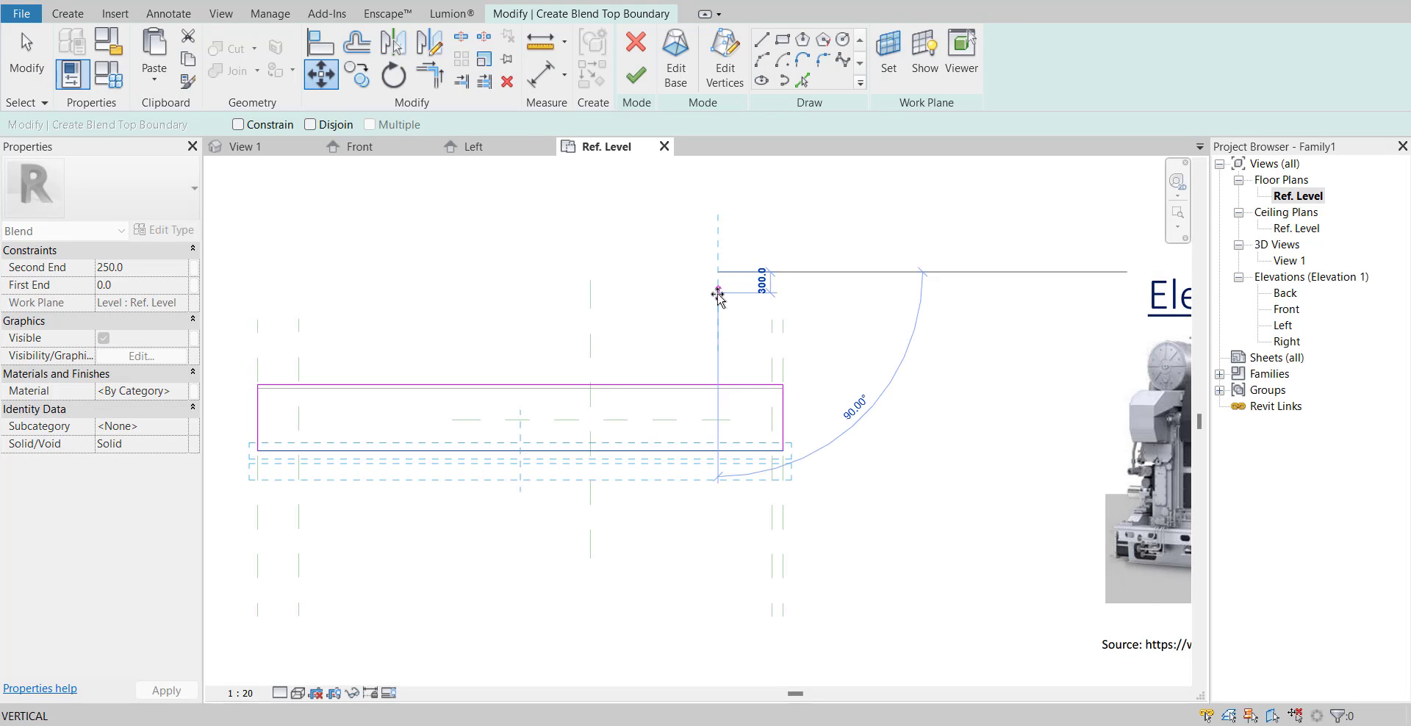
text(50)
key(Return)
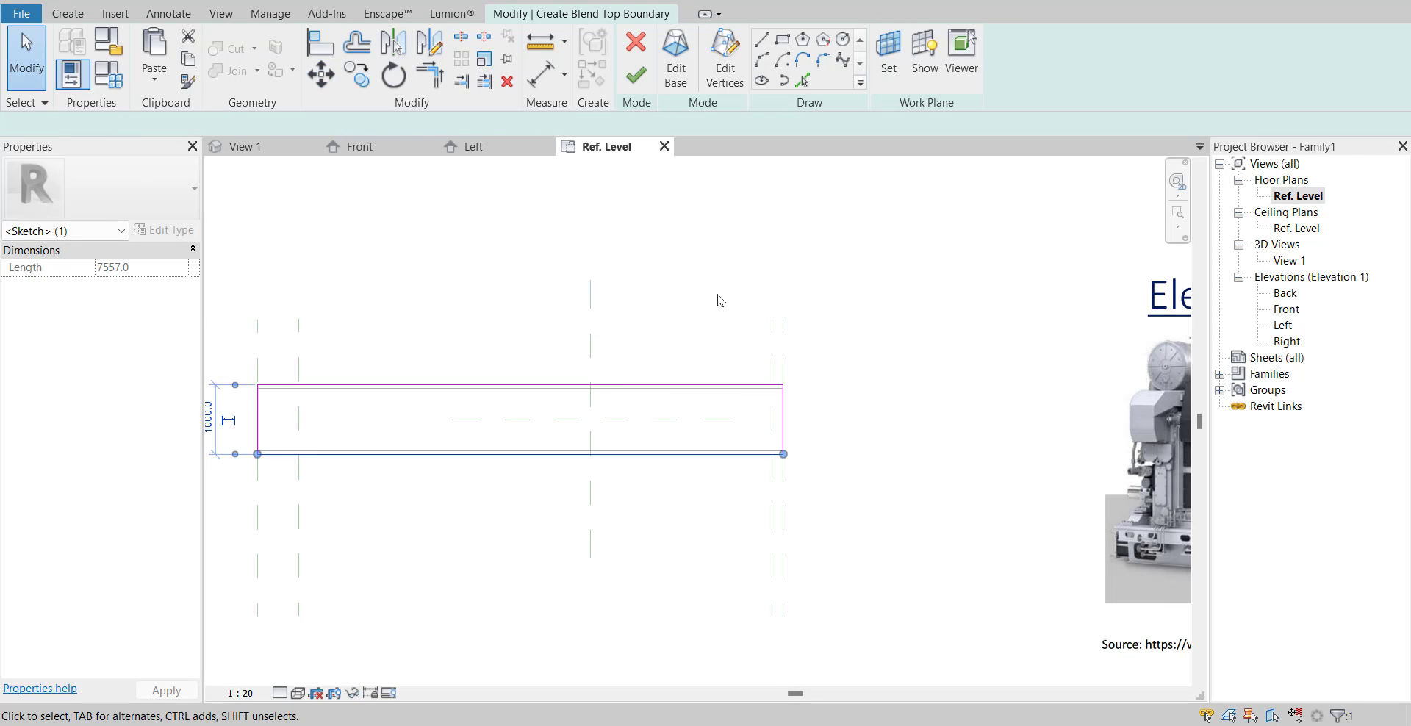
click(662, 349)
scroll(664, 351, down, 2)
mouse_move(664, 346)
middle_down()
mouse_move(639, 371)
mouse_move(597, 356)
middle_up()
click(636, 74)
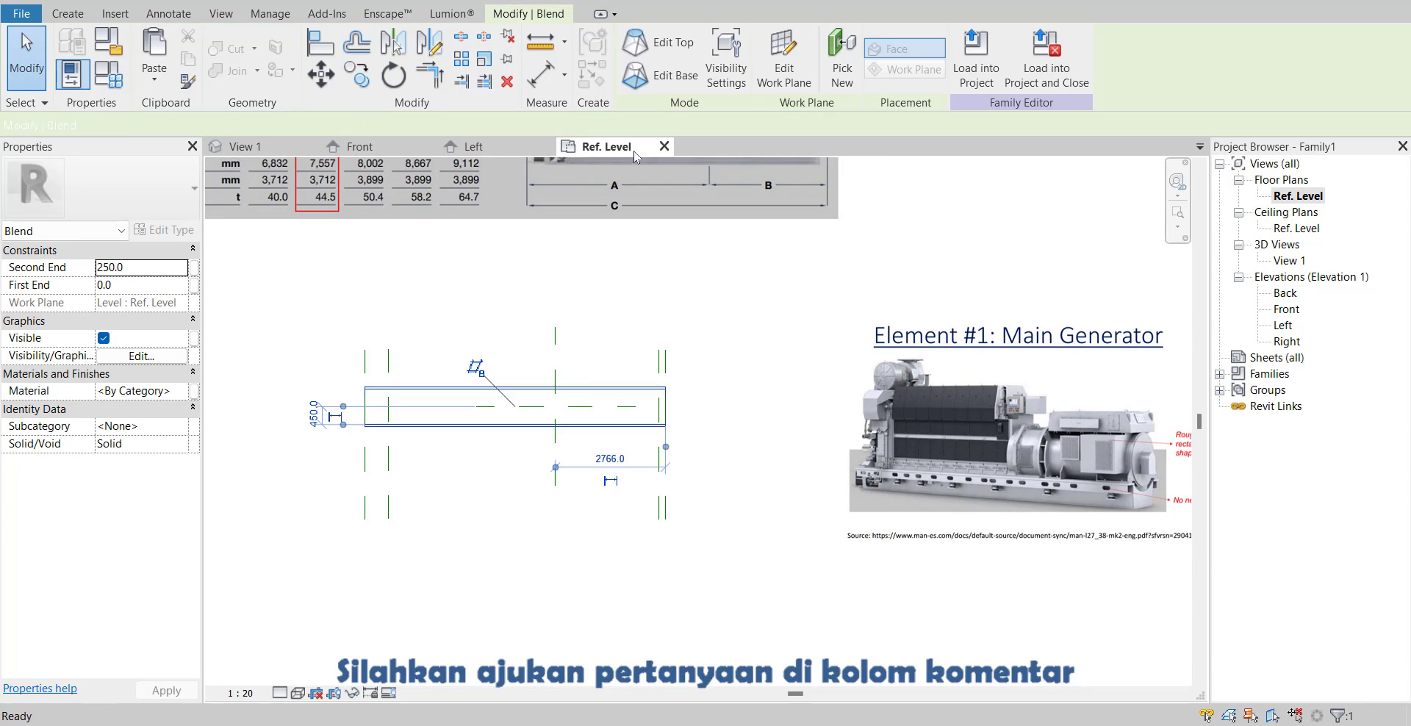
- Check the base frame in the dimension table picture and set the blend's depth to 550 mm
middle_drag(430, 395, 678, 387)
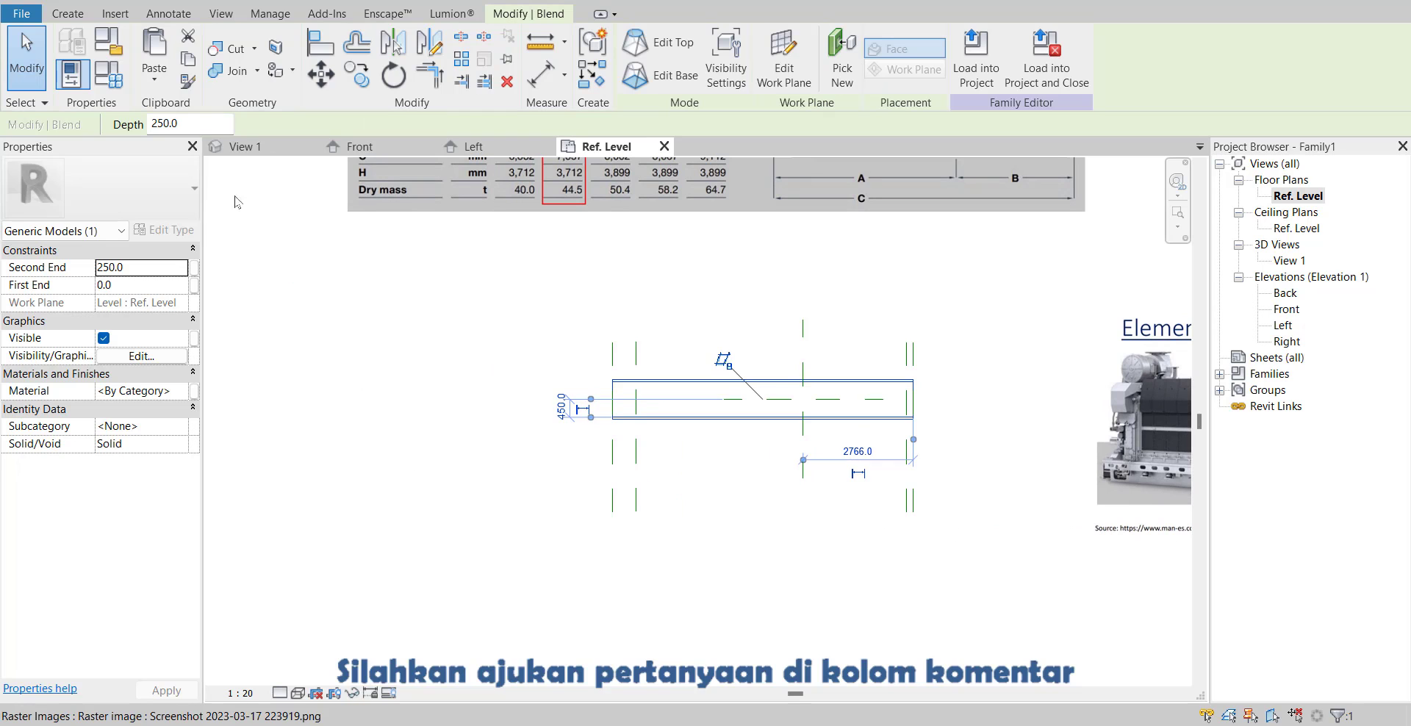
scroll(567, 423, down, 1)
middle_drag(581, 413, 567, 423)
scroll(573, 390, up, 1)
scroll(774, 377, up, 4)
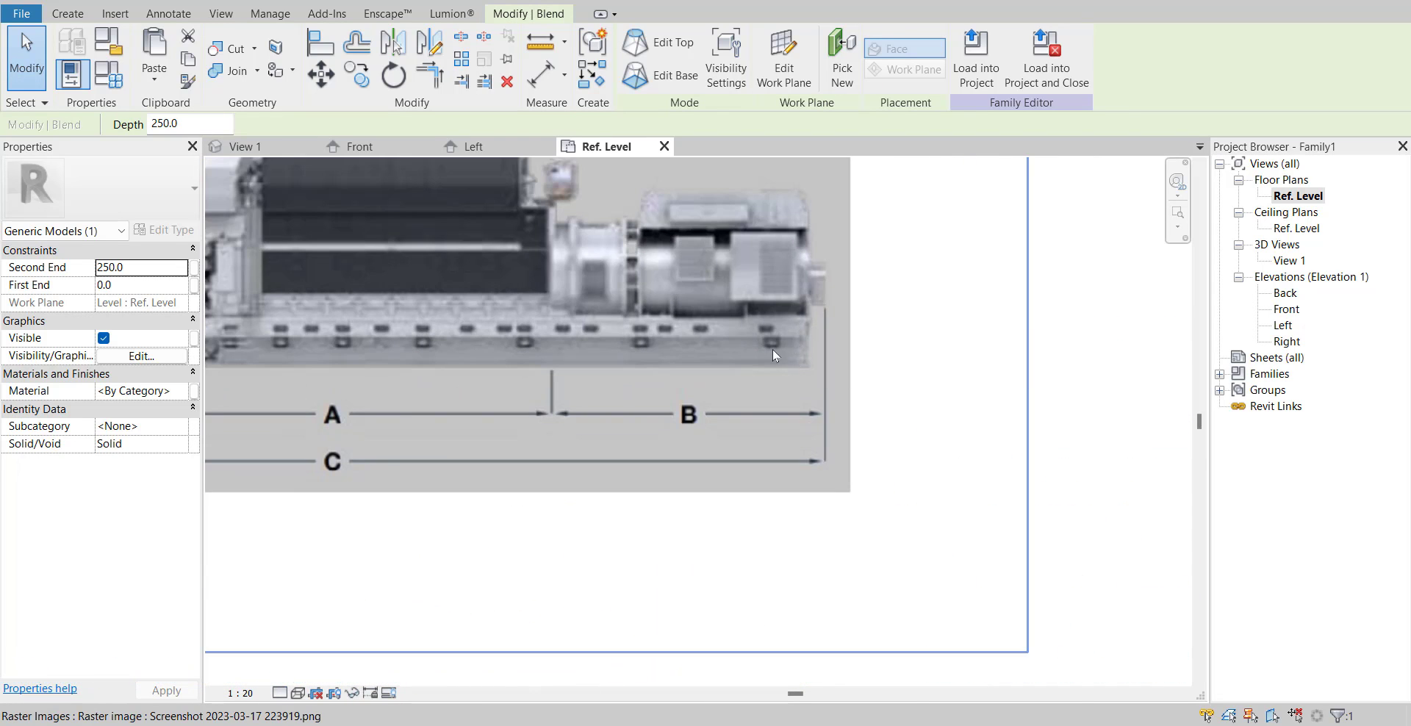
scroll(773, 350, down, 5)
double_click(215, 128)
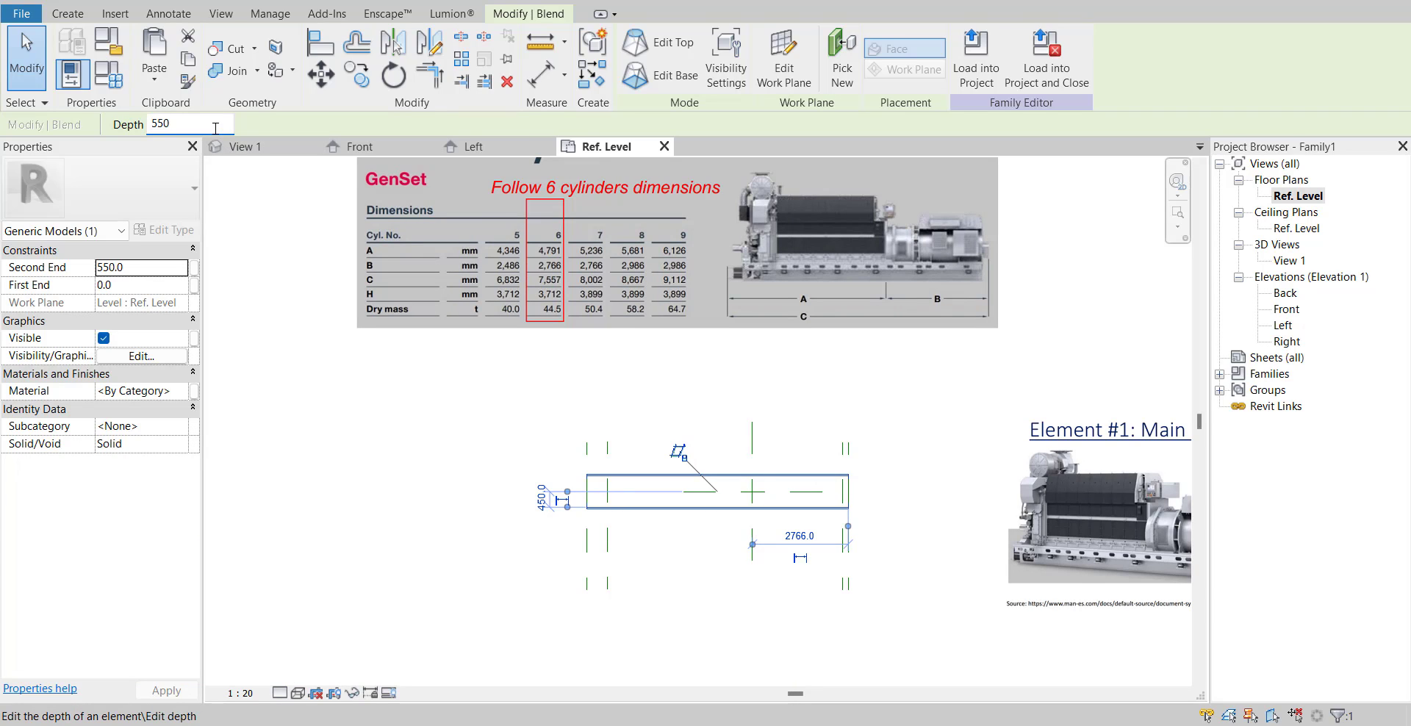
key(Escape)
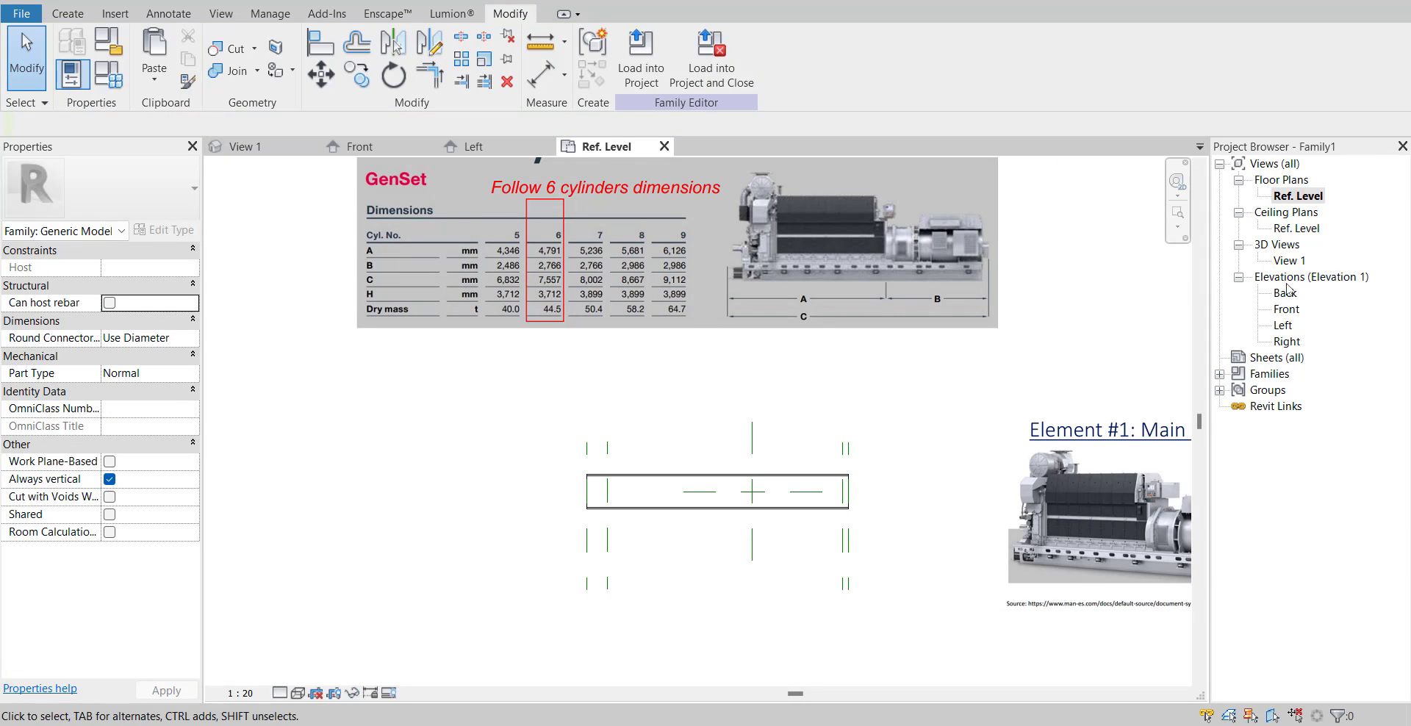
- Open the 3D view, set its visual style to Shaded and check the base frame's shape
double_click(1288, 262)
shift+middle_drag(732, 434, 654, 593)
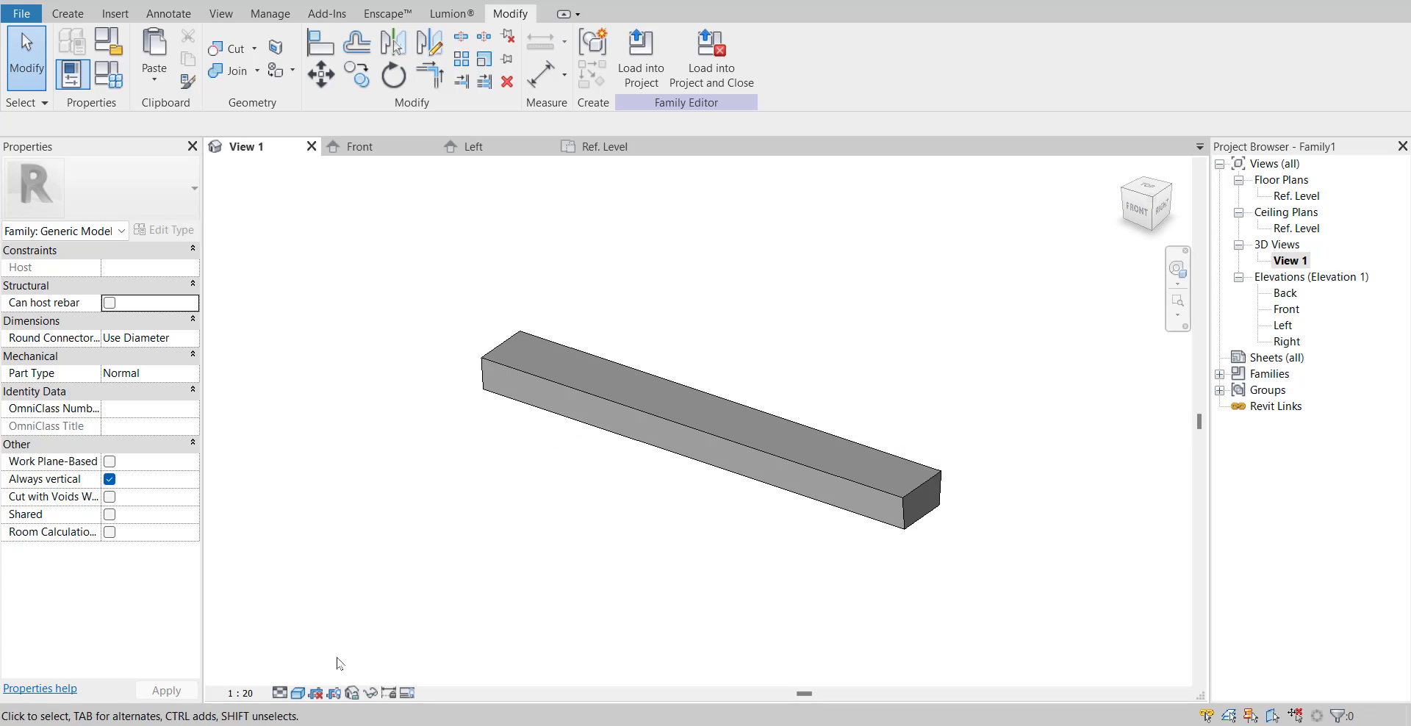
click(298, 693)
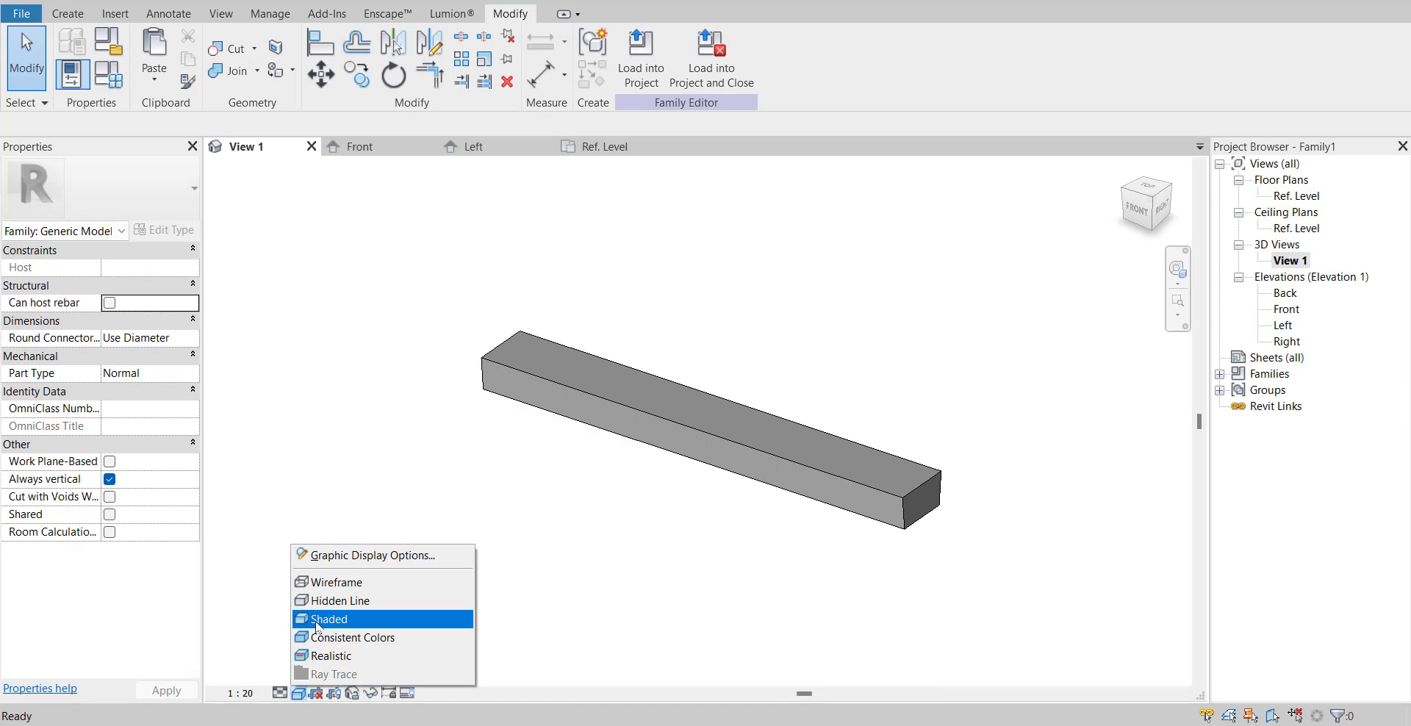
click(321, 622)
mouse_move(675, 591)
shift+middle_down()
mouse_move(425, 535)
mouse_move(679, 568)
shift+middle_up()
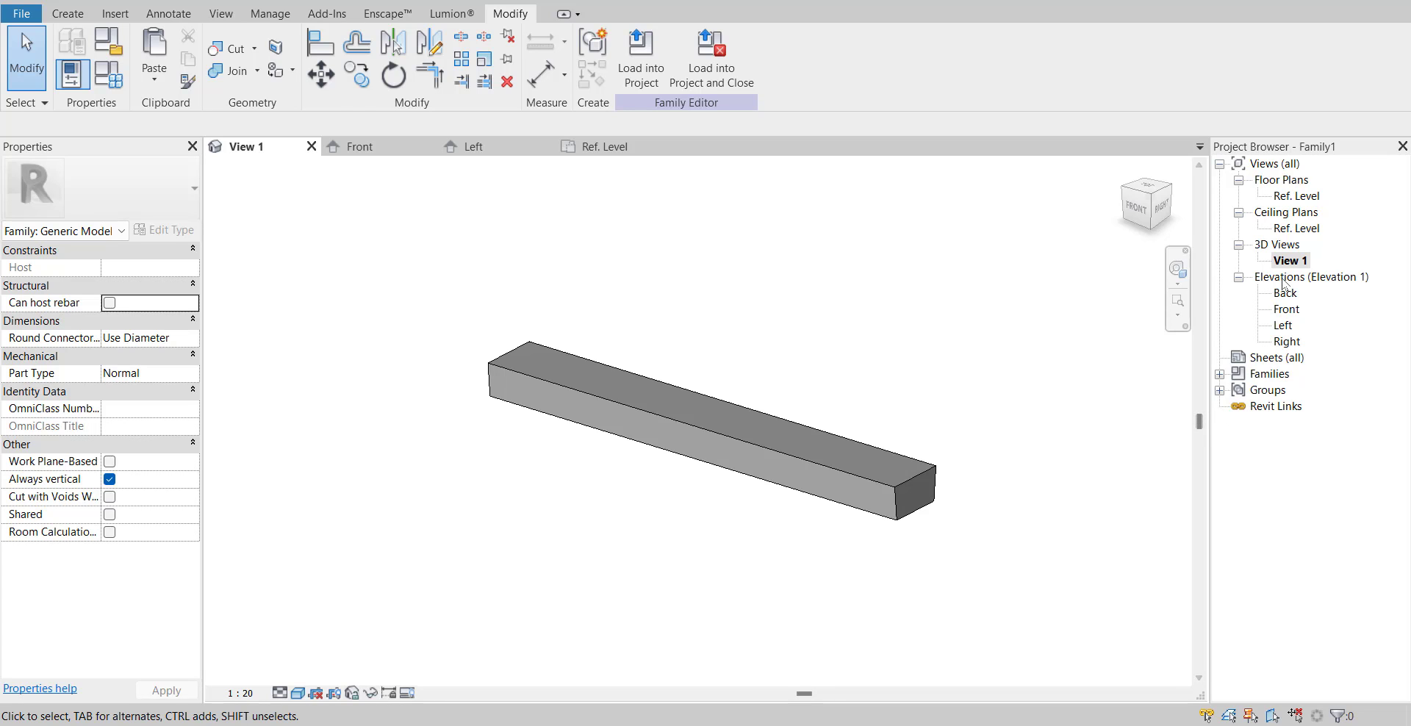
- Examine the generator and its coupling to the engine in the reference photo on the Ref. Level plan
double_click(1297, 195)
middle_drag(1029, 294, 1053, 507)
scroll(1053, 507, up, 5)
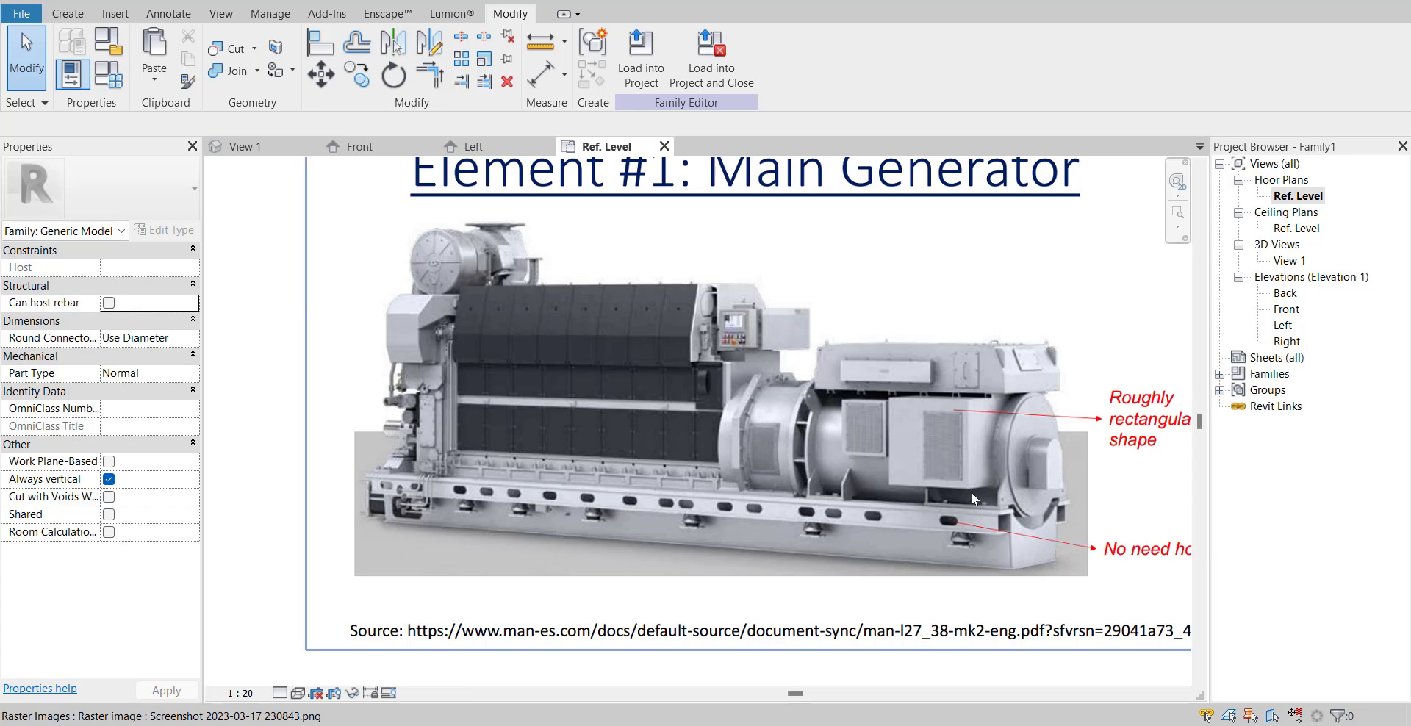
scroll(1001, 469, up, 3)
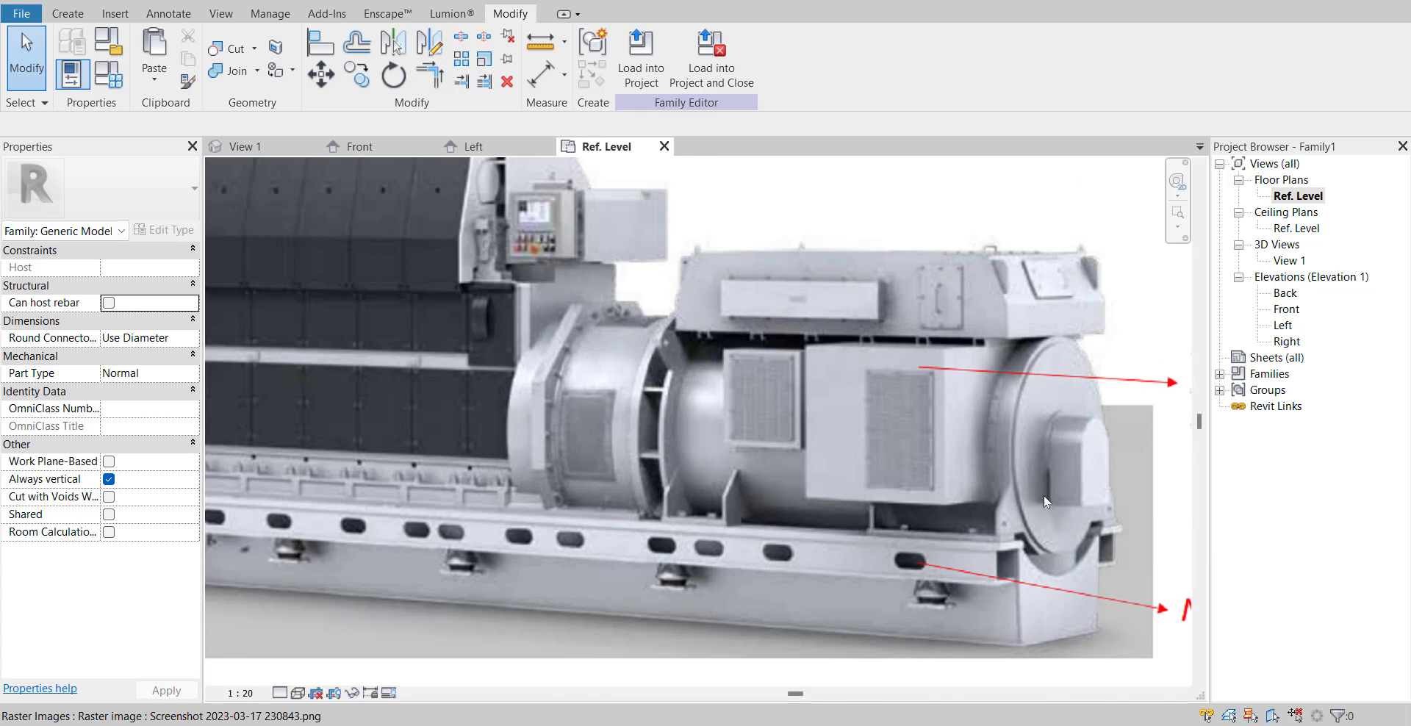
scroll(1047, 394, down, 2)
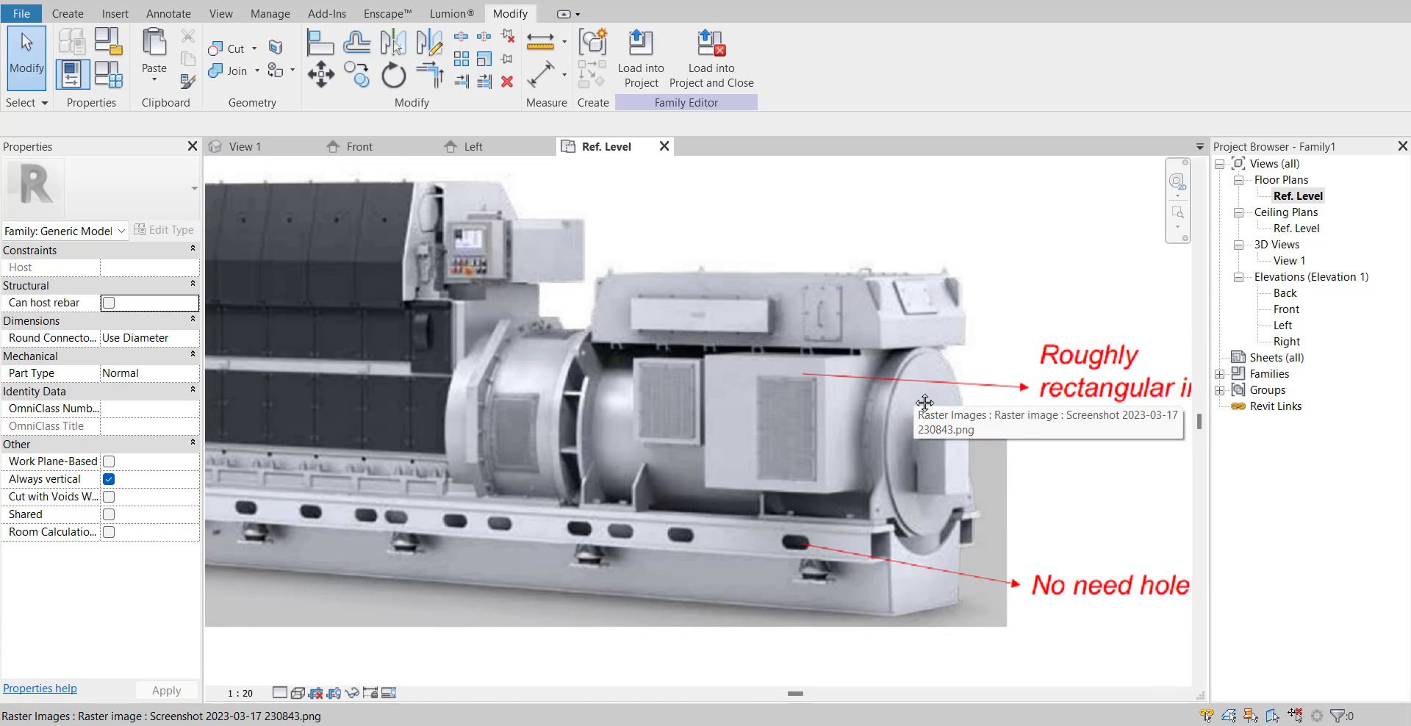
scroll(502, 418, up, 3)
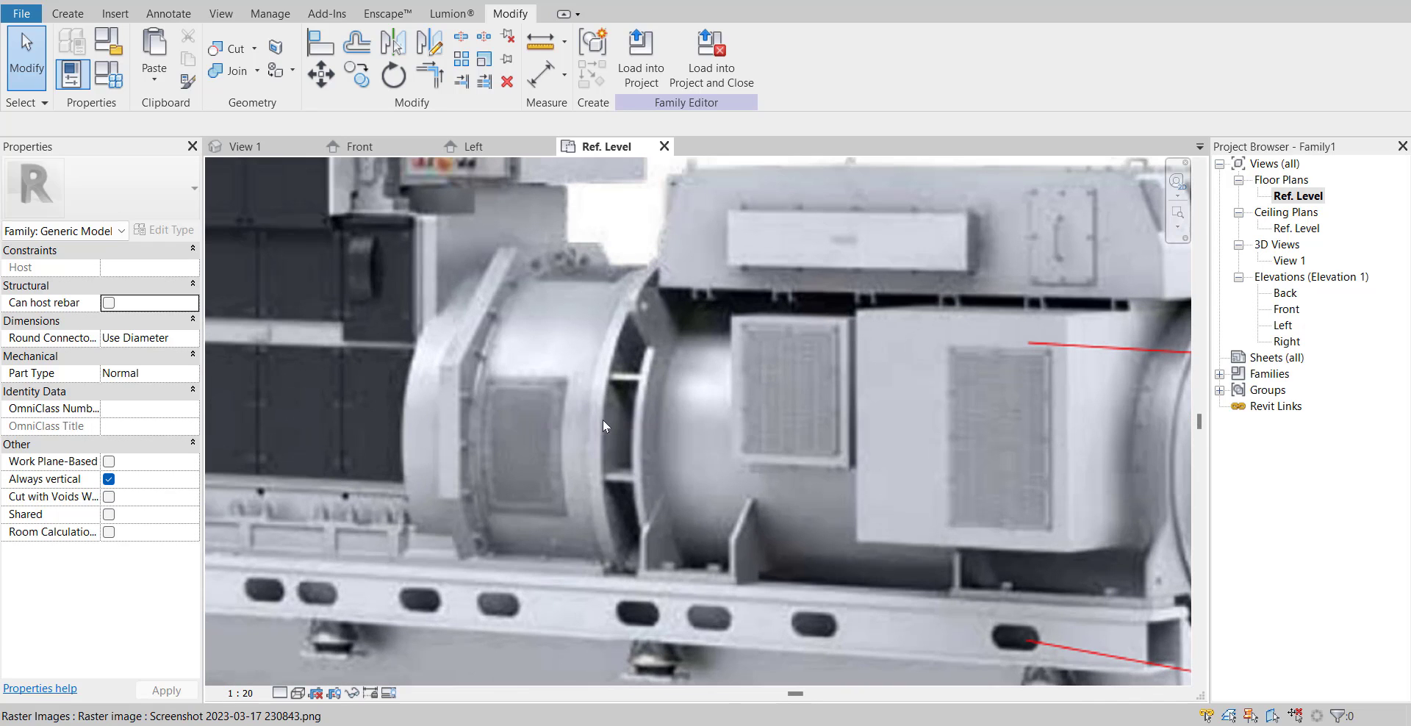
scroll(602, 420, down, 1)
middle_drag(407, 430, 437, 430)
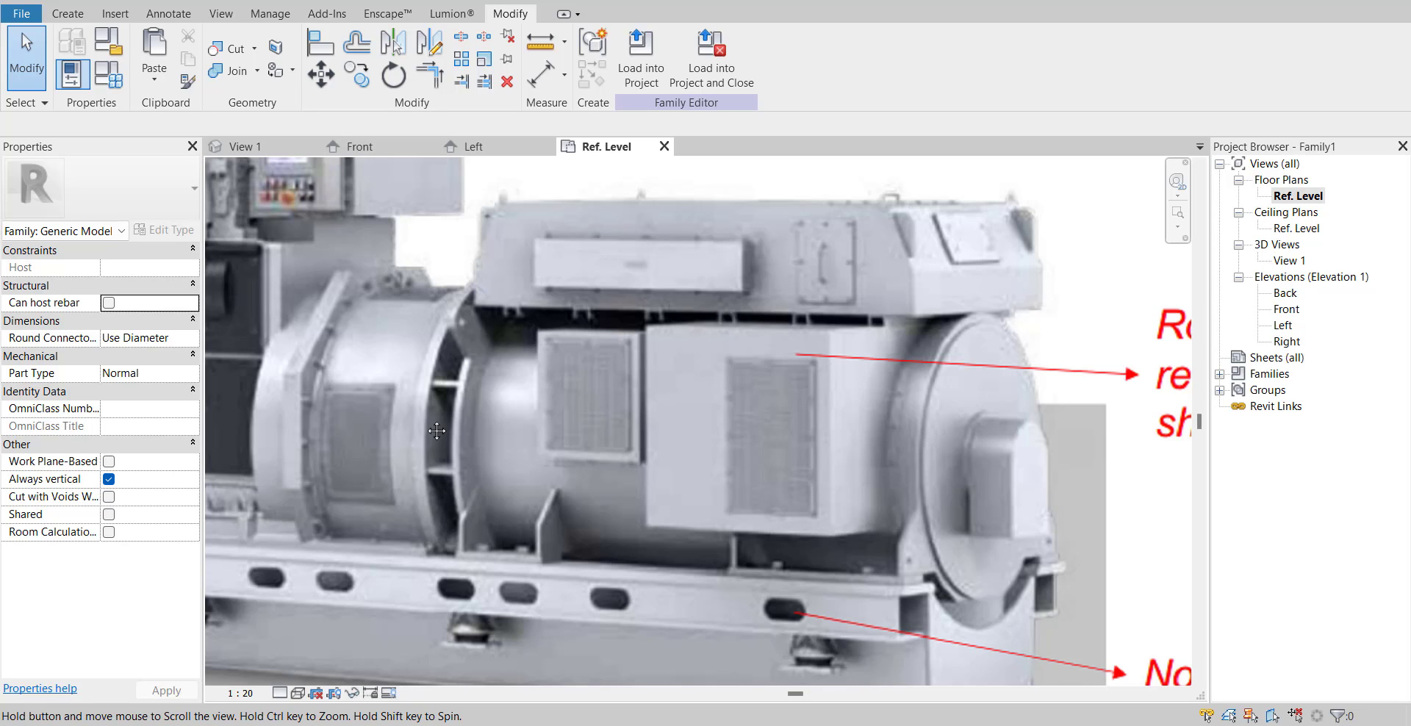
scroll(382, 413, up, 3)
middle_drag(382, 413, 654, 429)
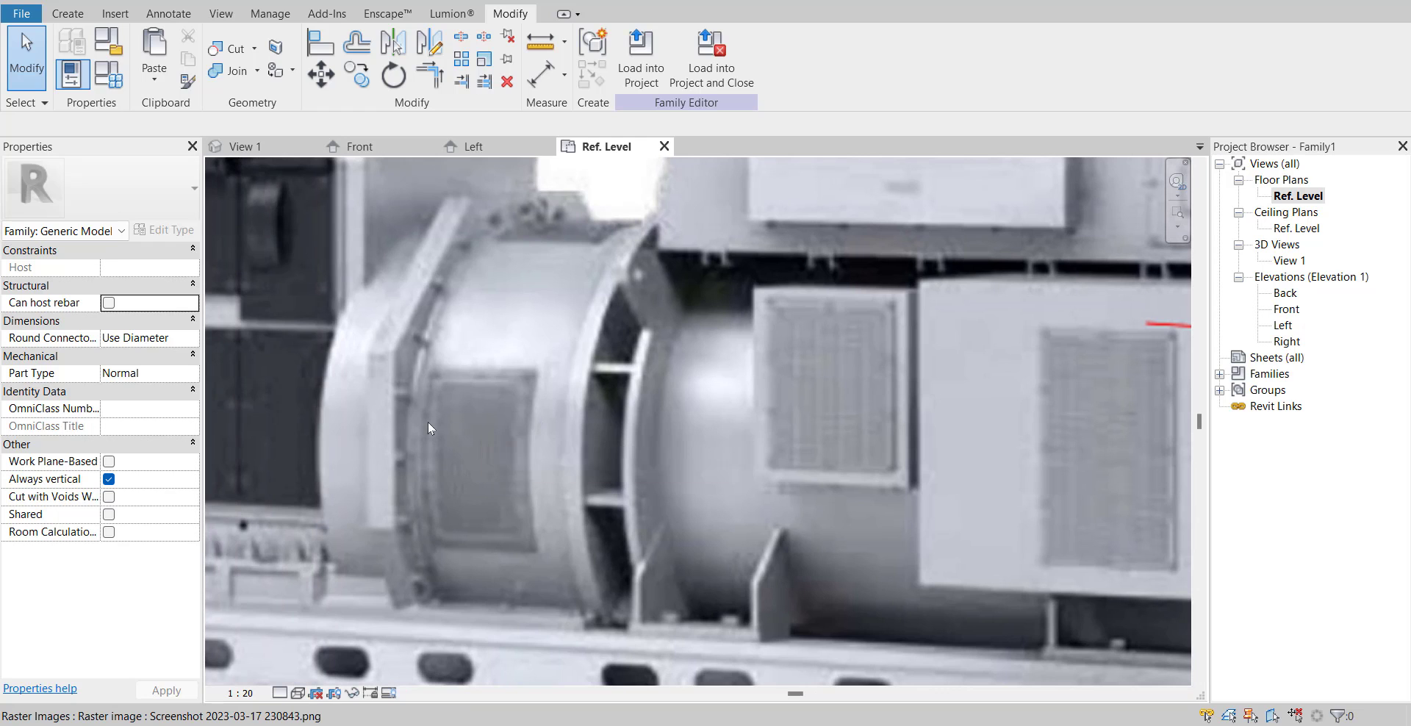
scroll(329, 412, down, 2)
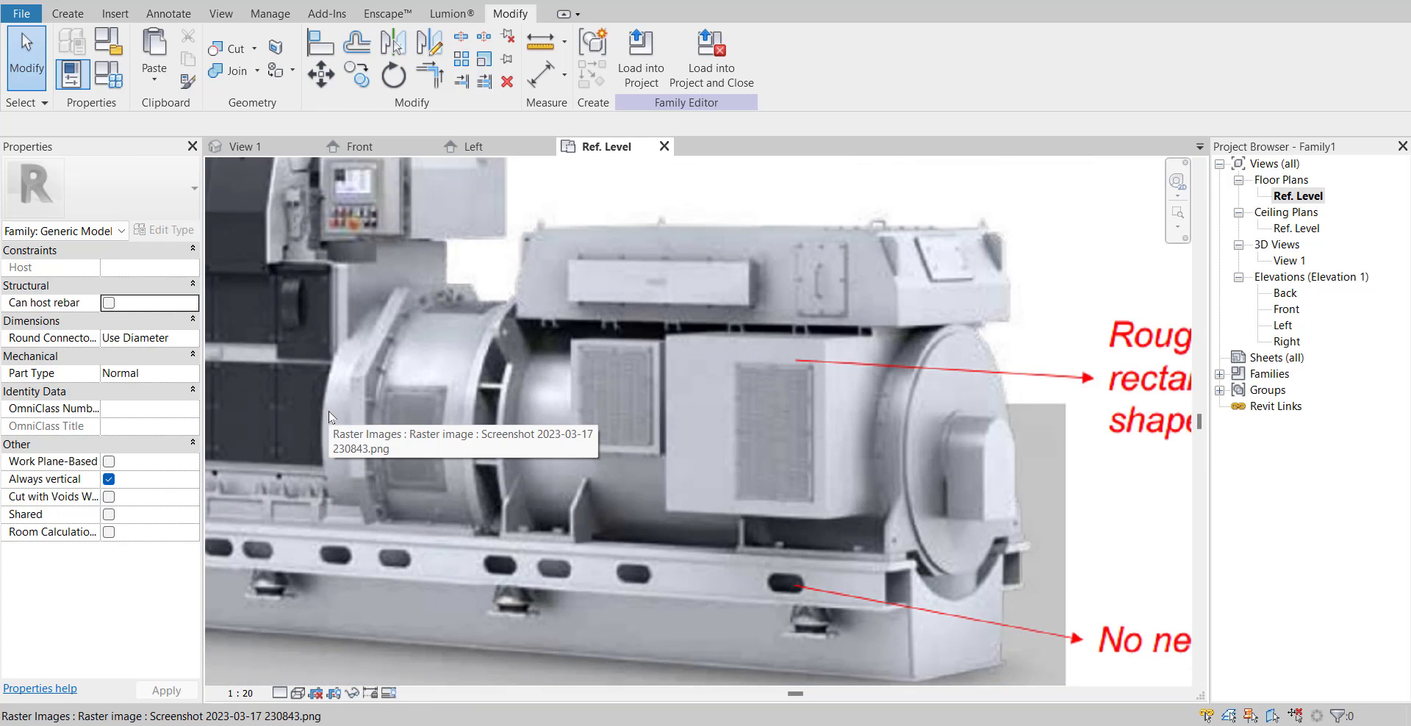
scroll(823, 367, down, 2)
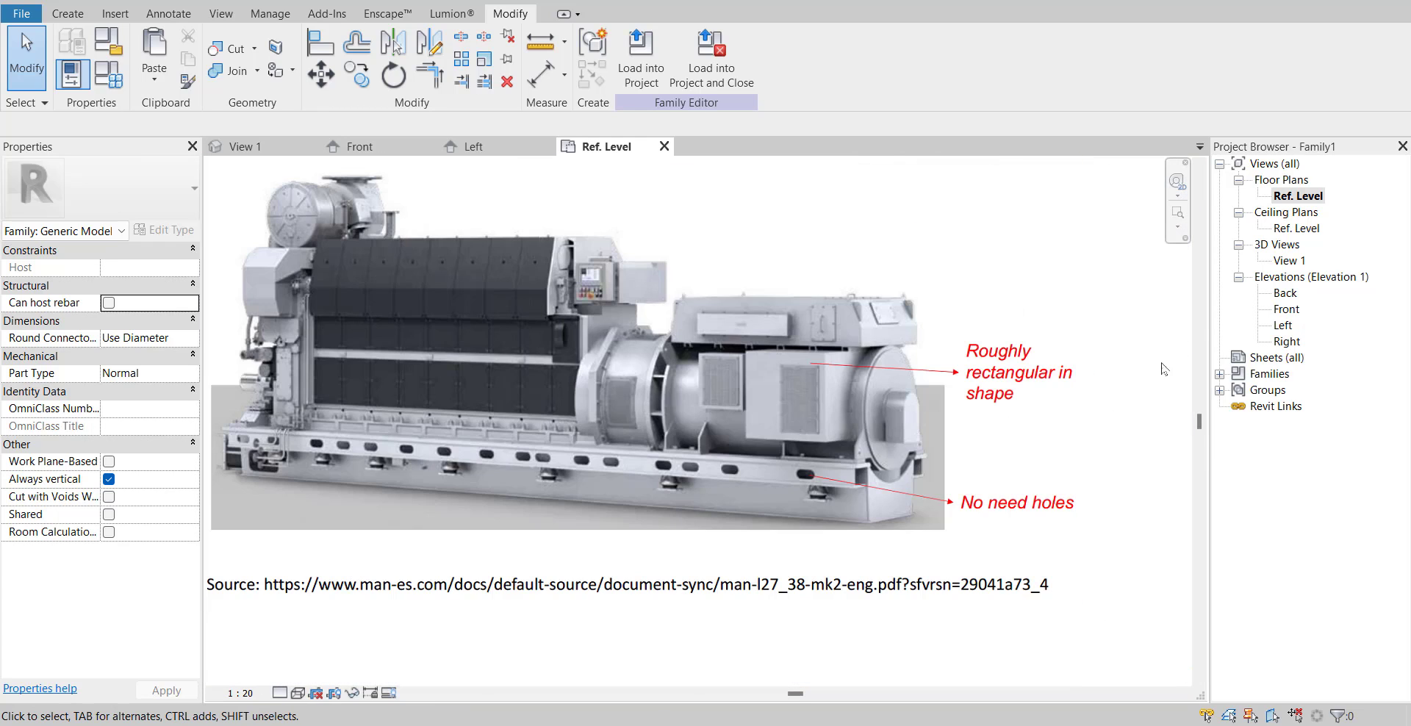
- Start a Revolve in the Front elevation and sketch a horizontal boundary line about 2840 mm long along the generator's centre, starting at reference plane B
double_click(1286, 311)
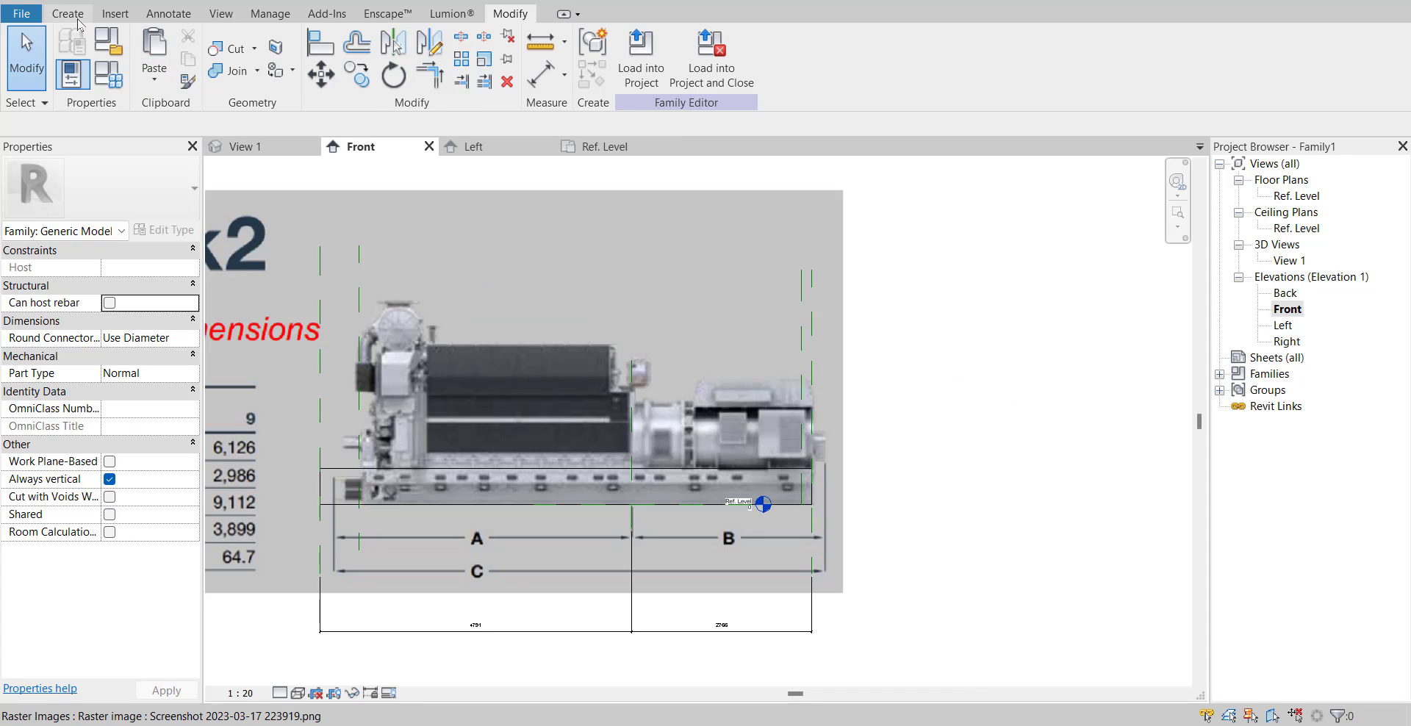
click(71, 14)
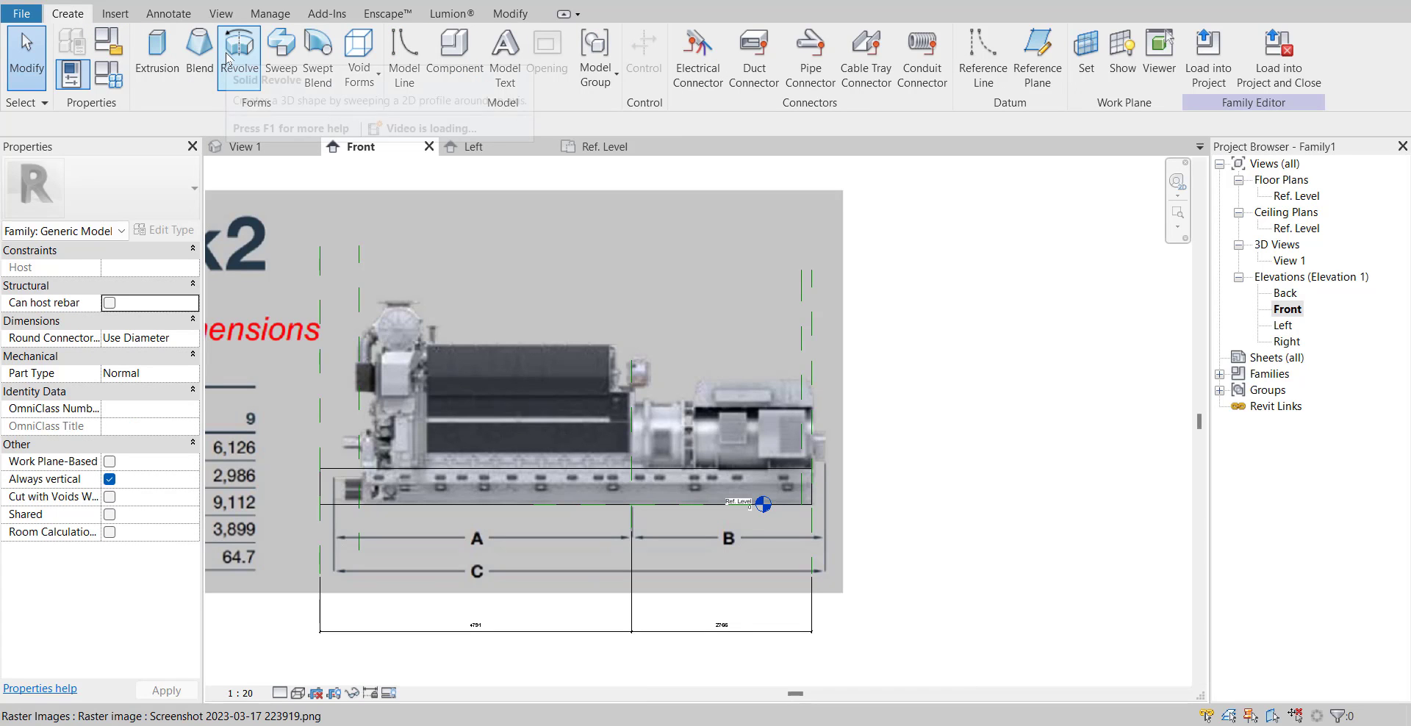
click(228, 59)
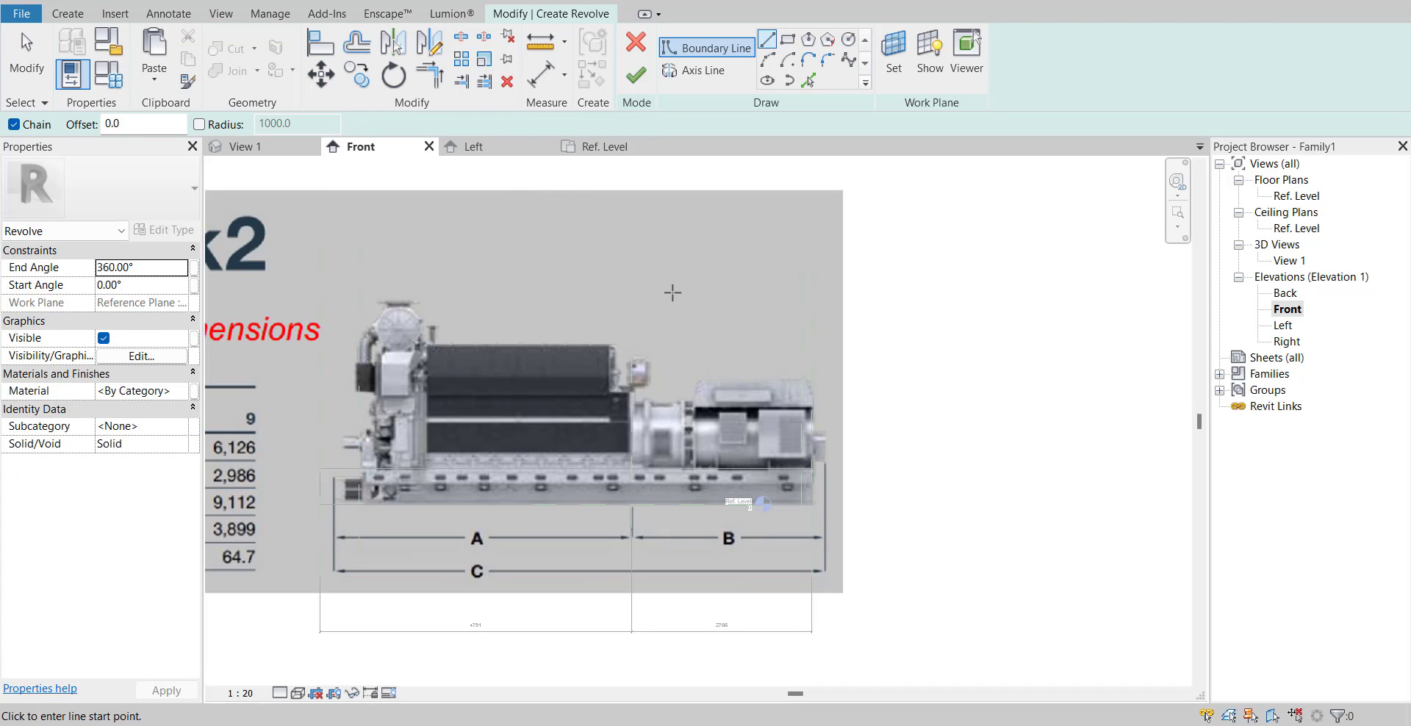
scroll(824, 449, up, 5)
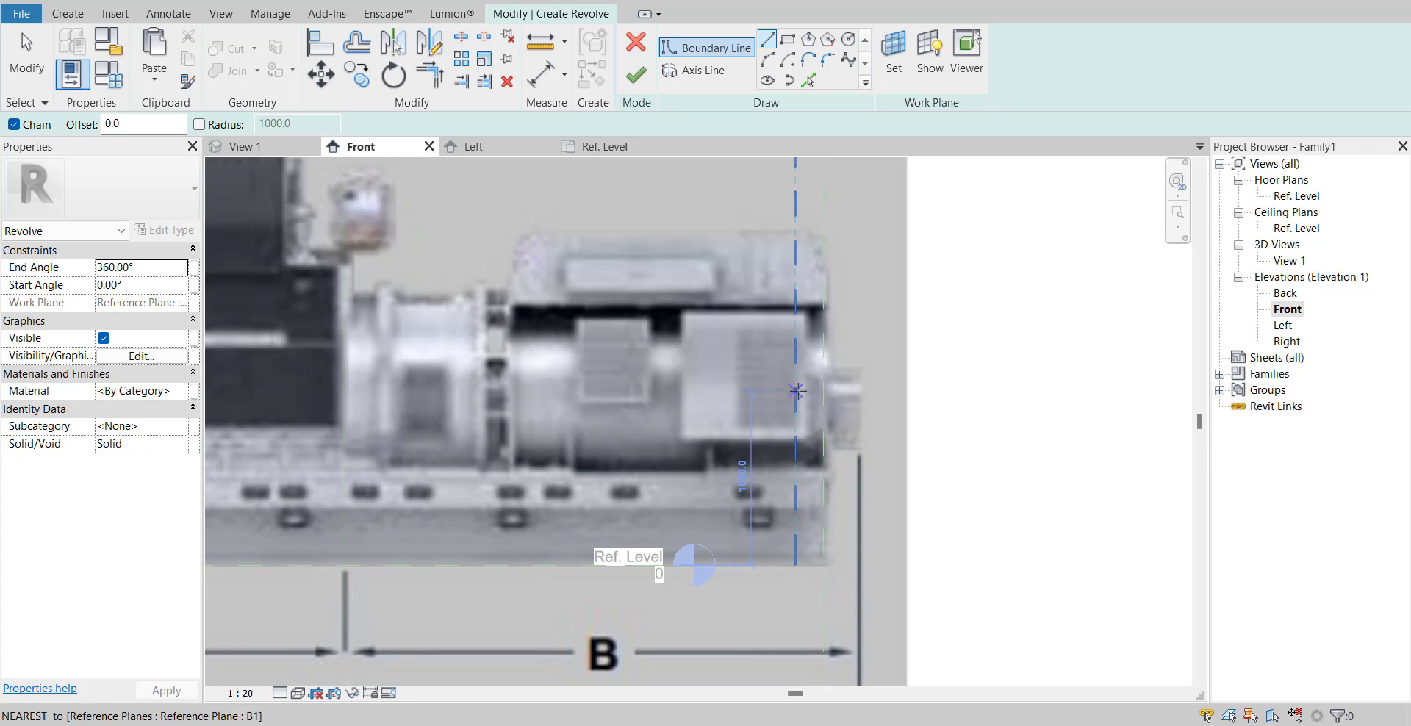
scroll(822, 385, up, 2)
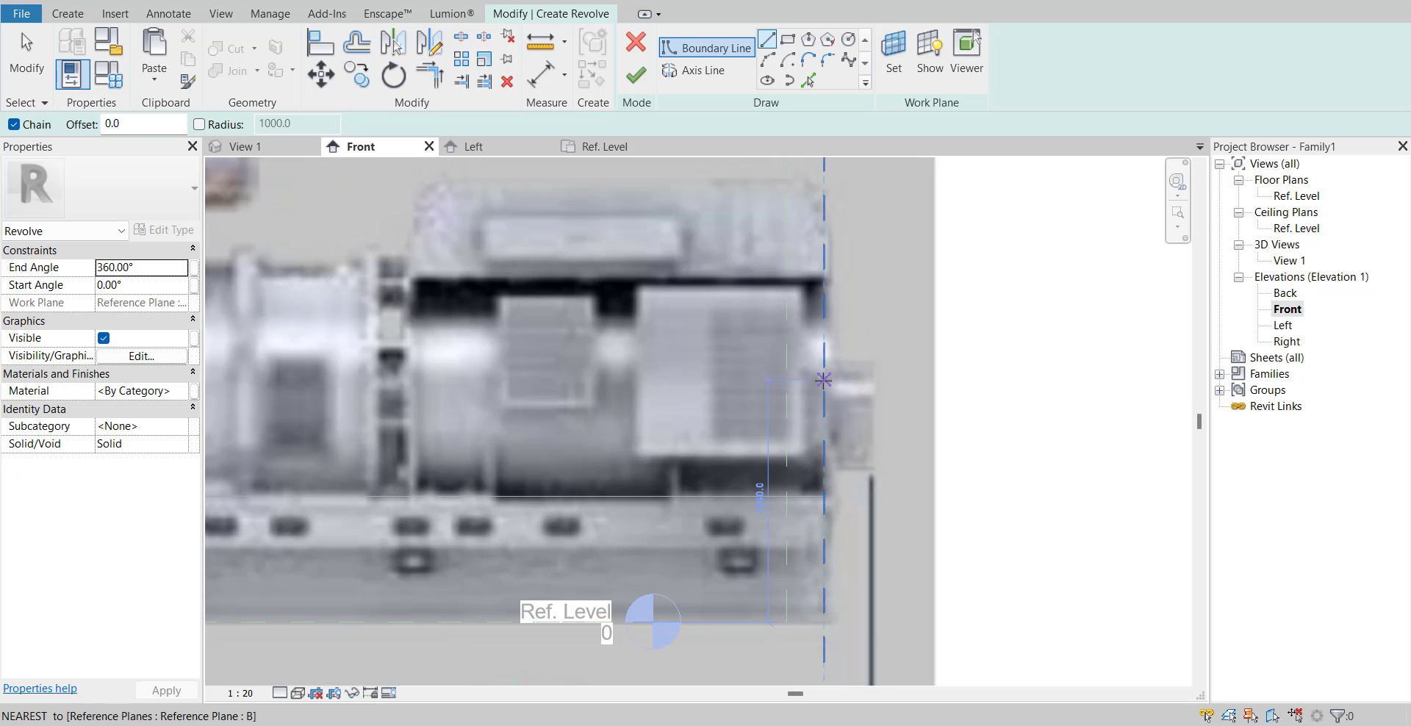
click(835, 383)
scroll(642, 390, down, 5)
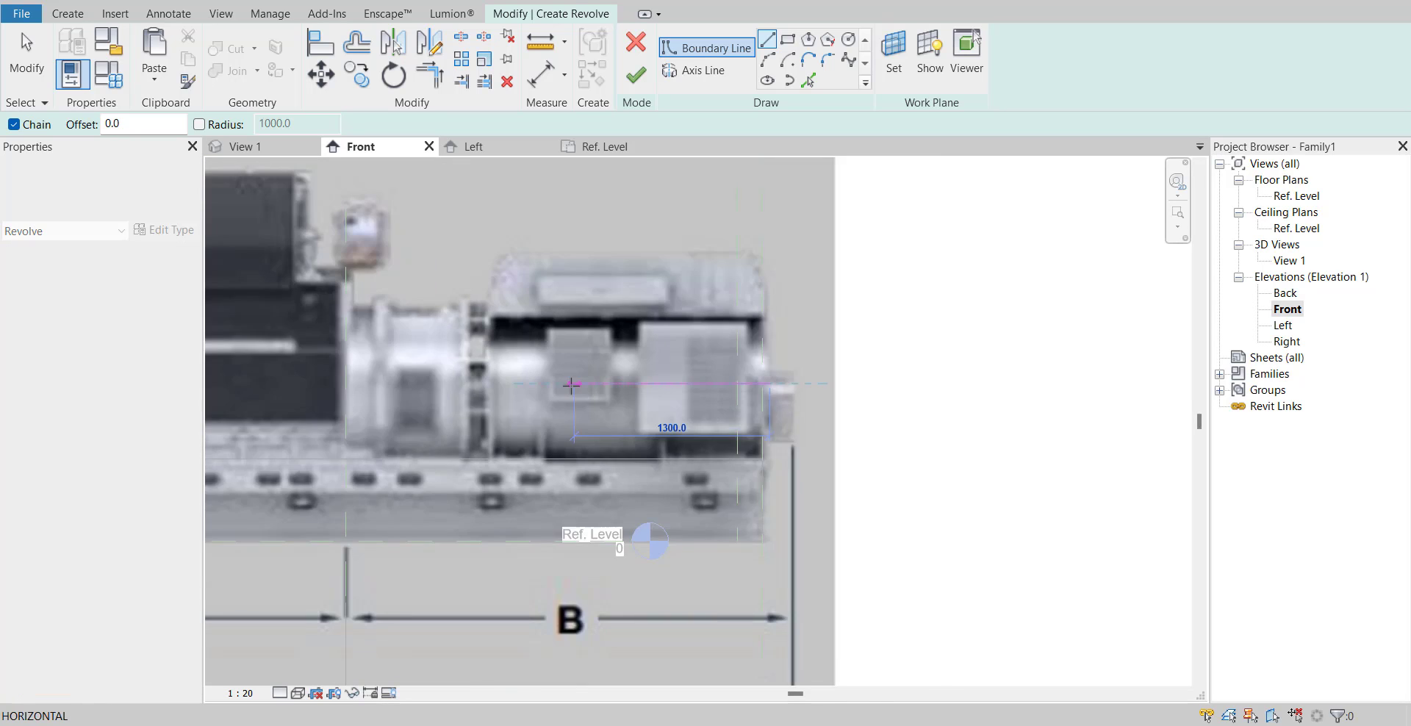
scroll(453, 389, up, 3)
scroll(452, 388, up, 2)
scroll(441, 387, up, 2)
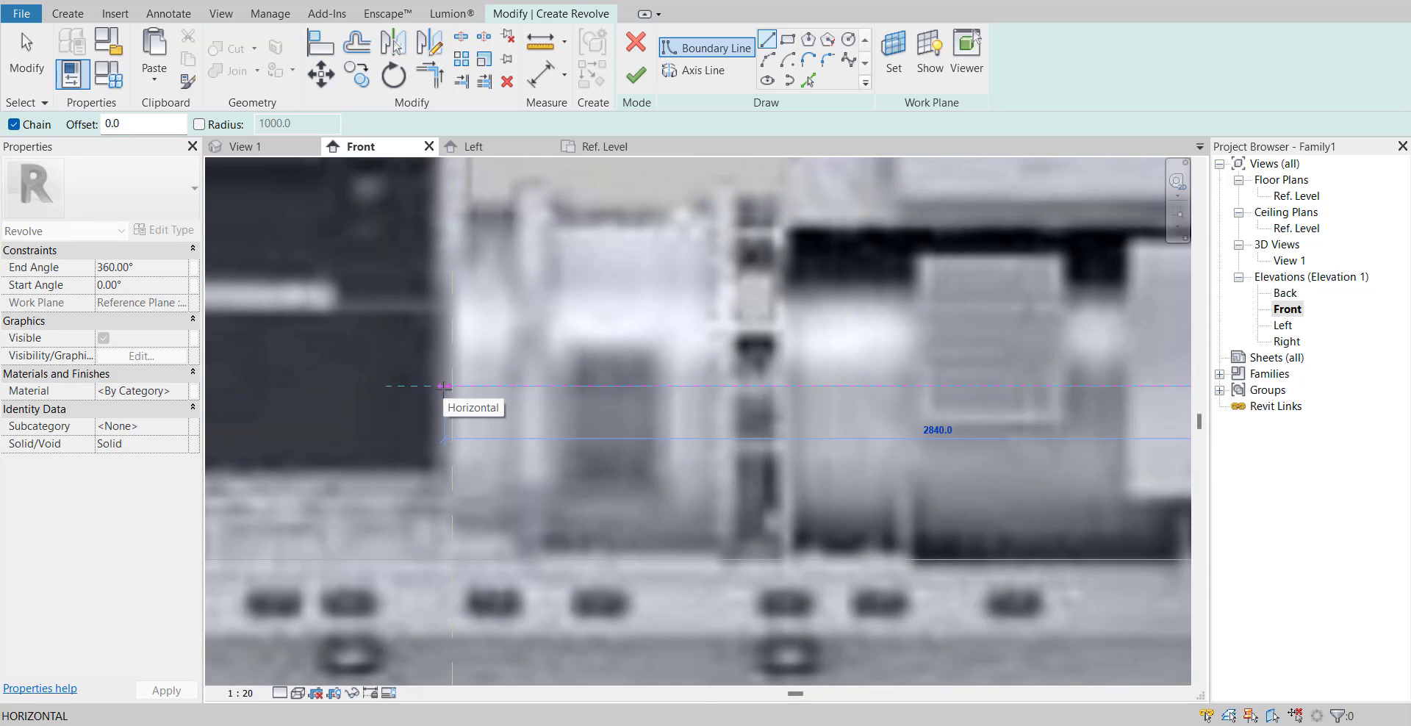
click(437, 385)
- Continue the boundary around the narrow flange at the engine end and along the coupling housing's upper edge for about 700 mm
scroll(477, 347, down, 3)
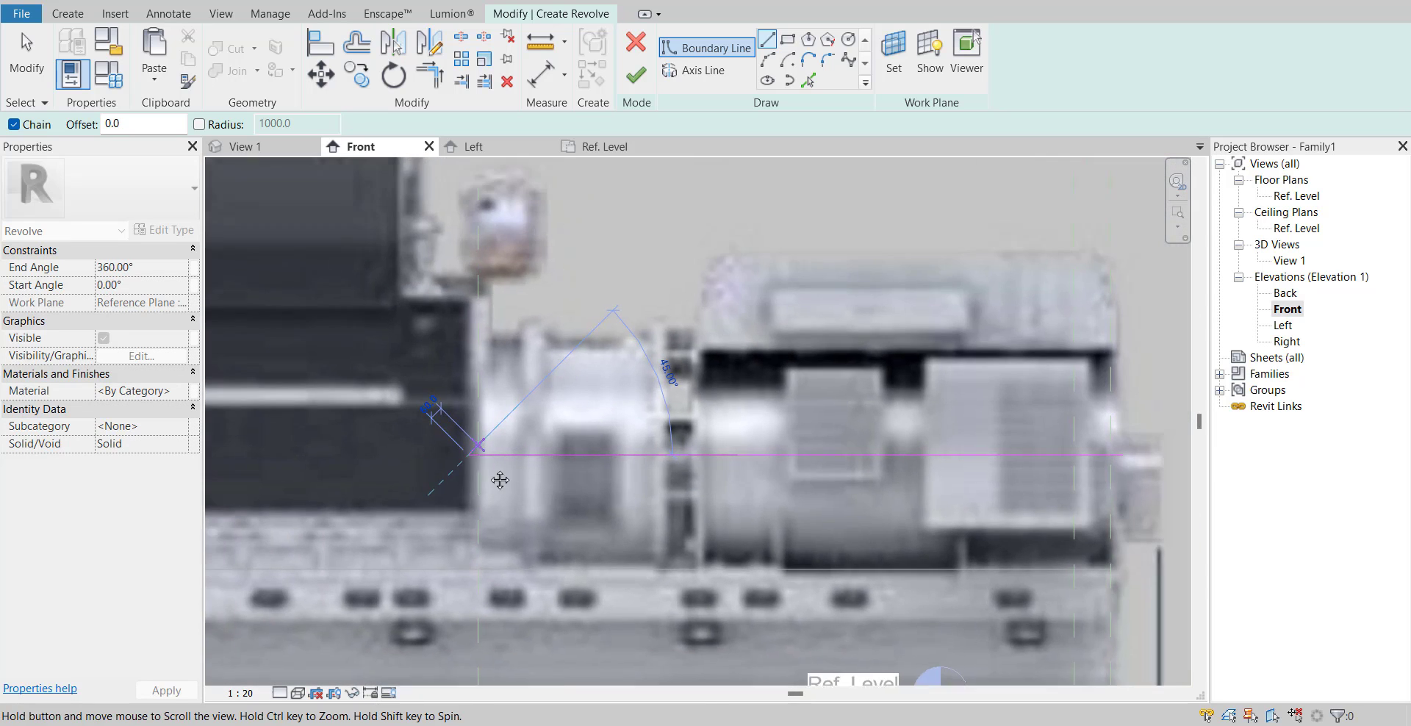
middle_drag(475, 347, 486, 381)
scroll(486, 381, up, 2)
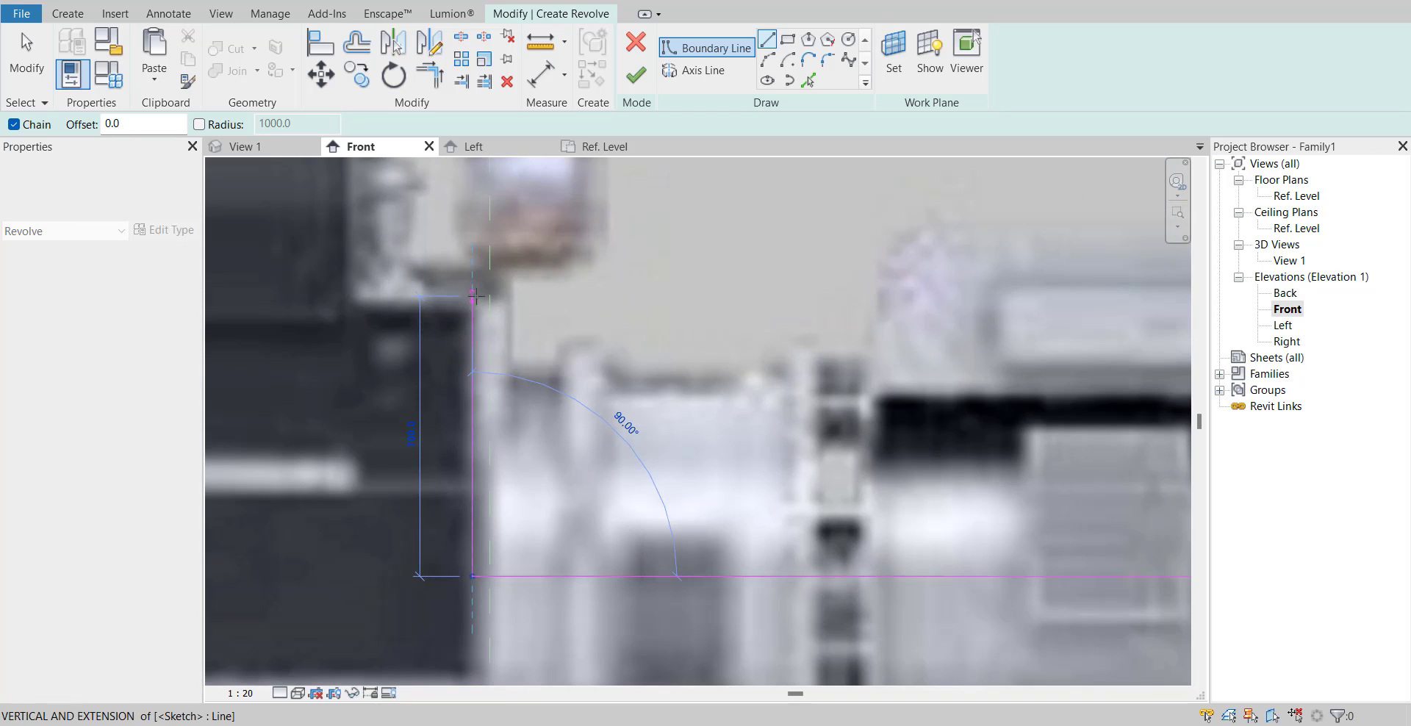
click(474, 279)
click(503, 280)
click(503, 382)
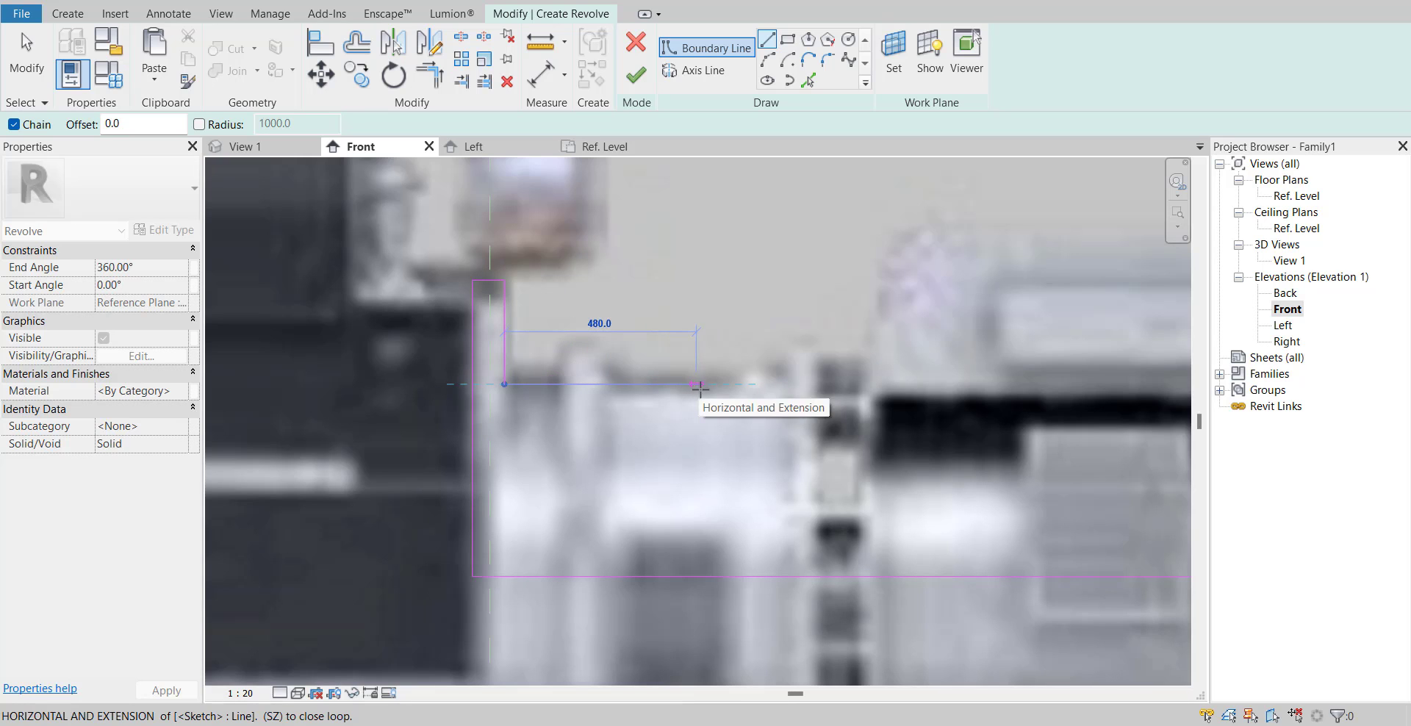
middle_drag(763, 403, 591, 399)
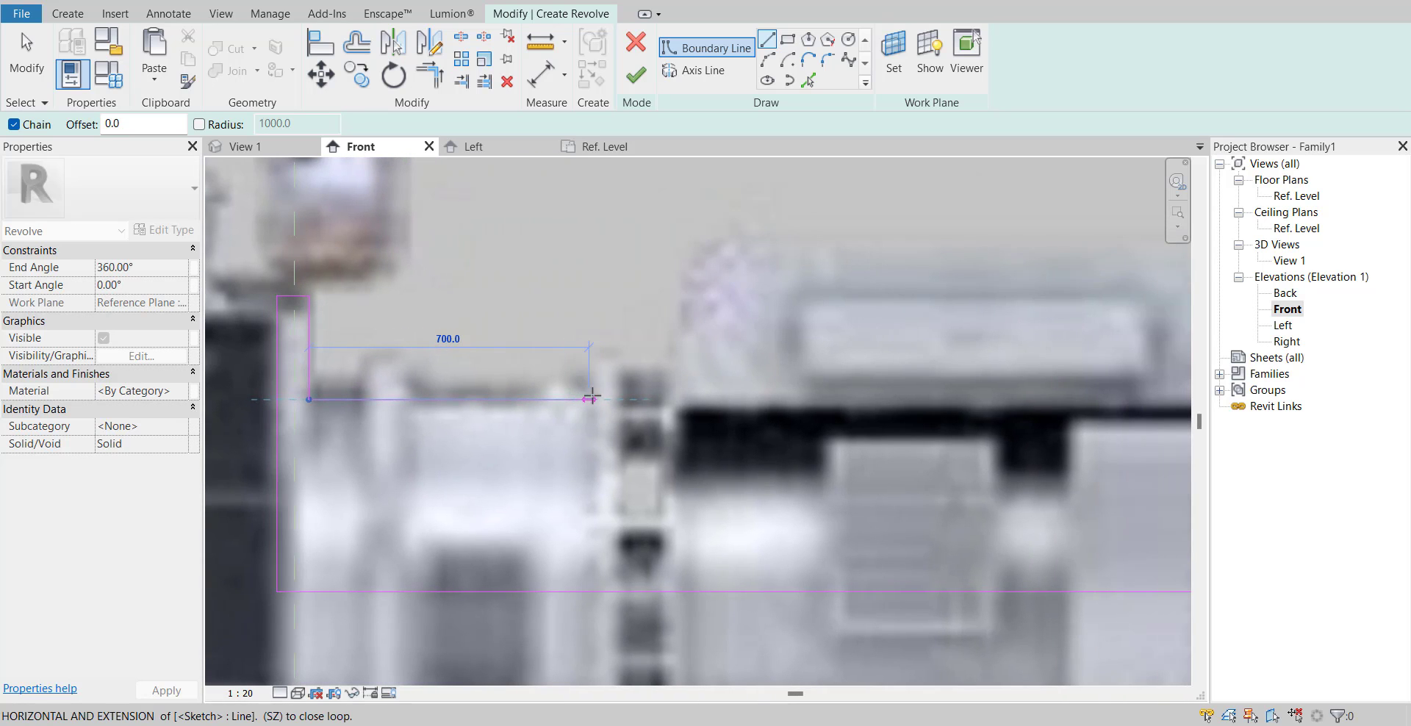
click(591, 399)
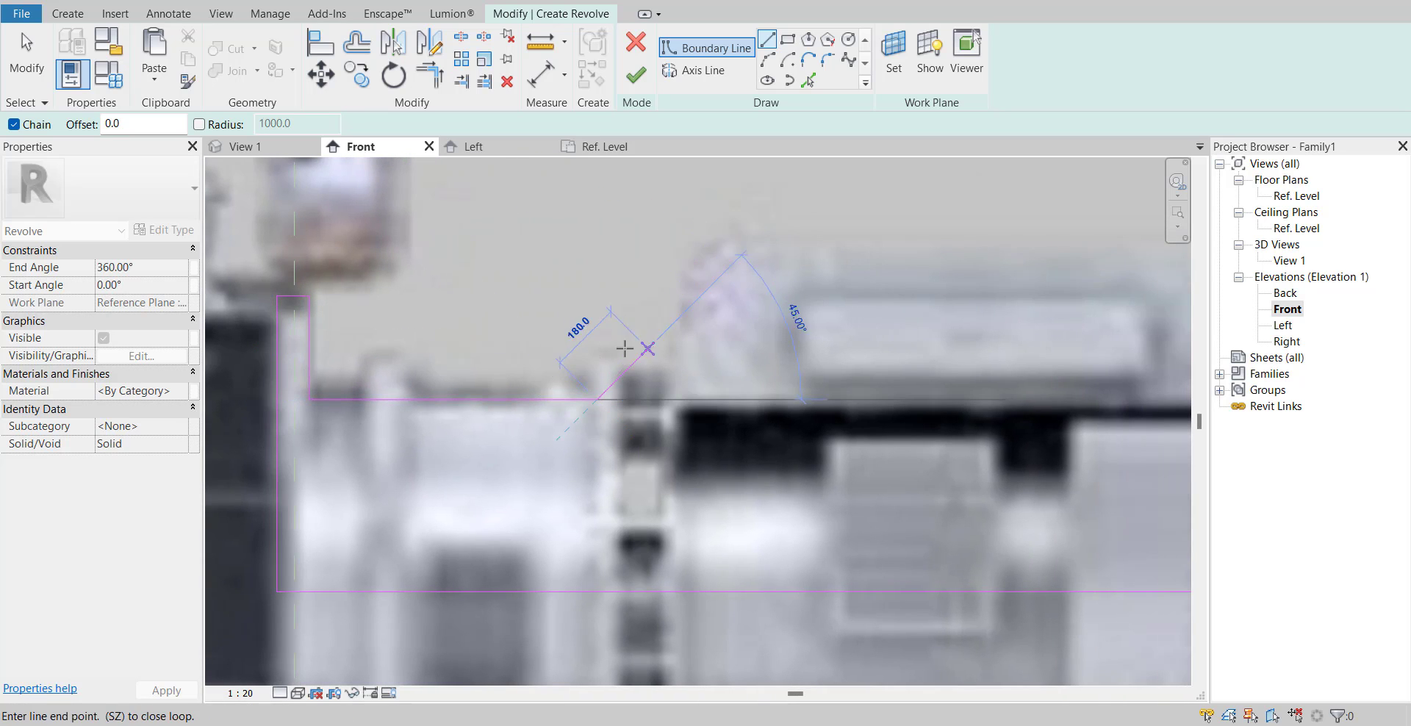
- Sketch the two raised flanges beside the generator body, with a recess about 240 mm deep between them, ending level with the recess floor
scroll(596, 352, up, 2)
click(589, 363)
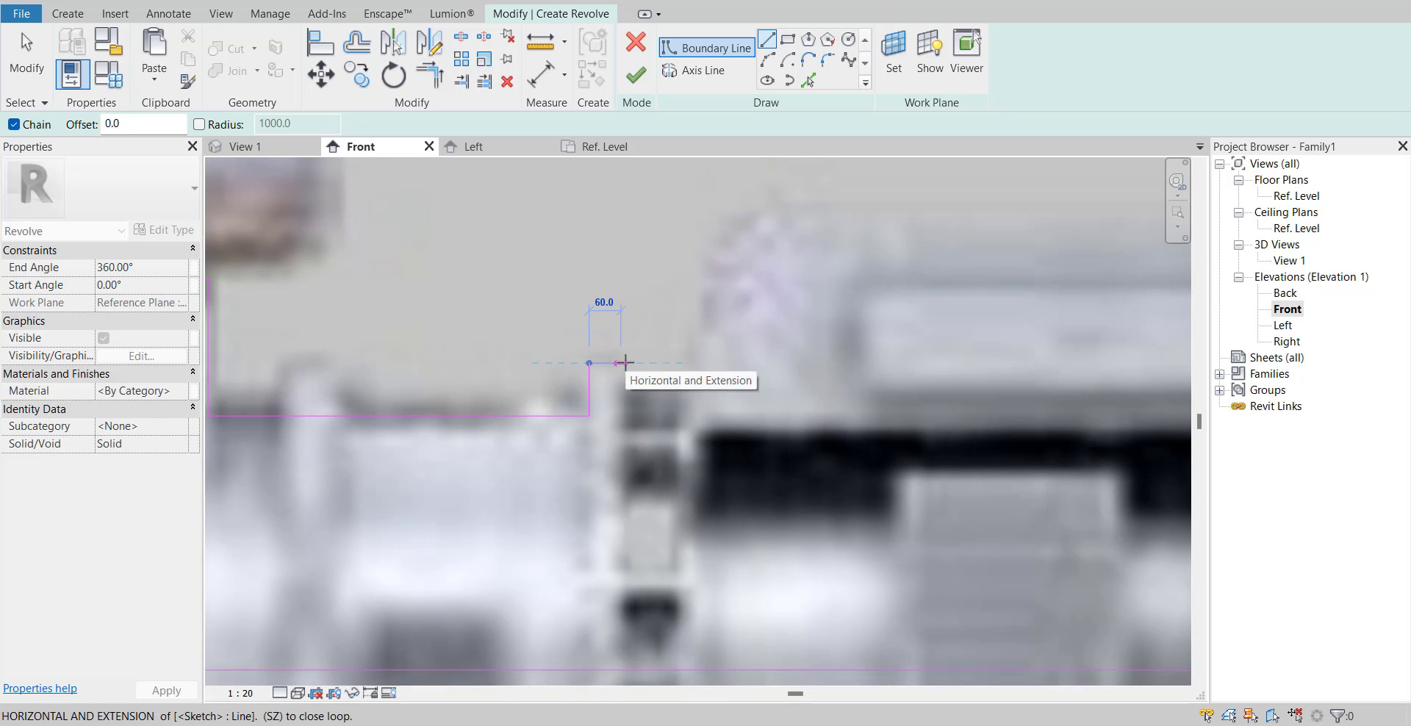
click(631, 362)
click(630, 489)
click(673, 490)
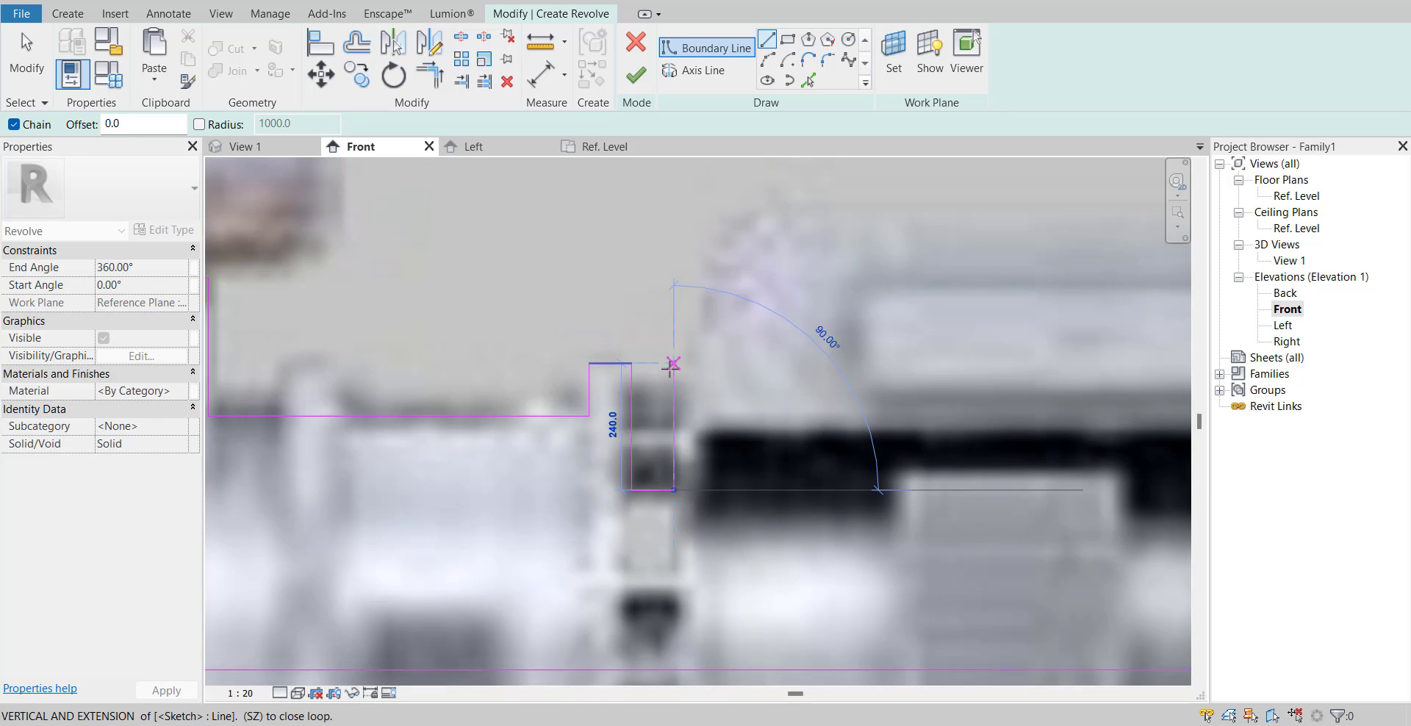
click(674, 362)
click(704, 363)
scroll(701, 367, down, 2)
middle_drag(608, 338, 349, 193)
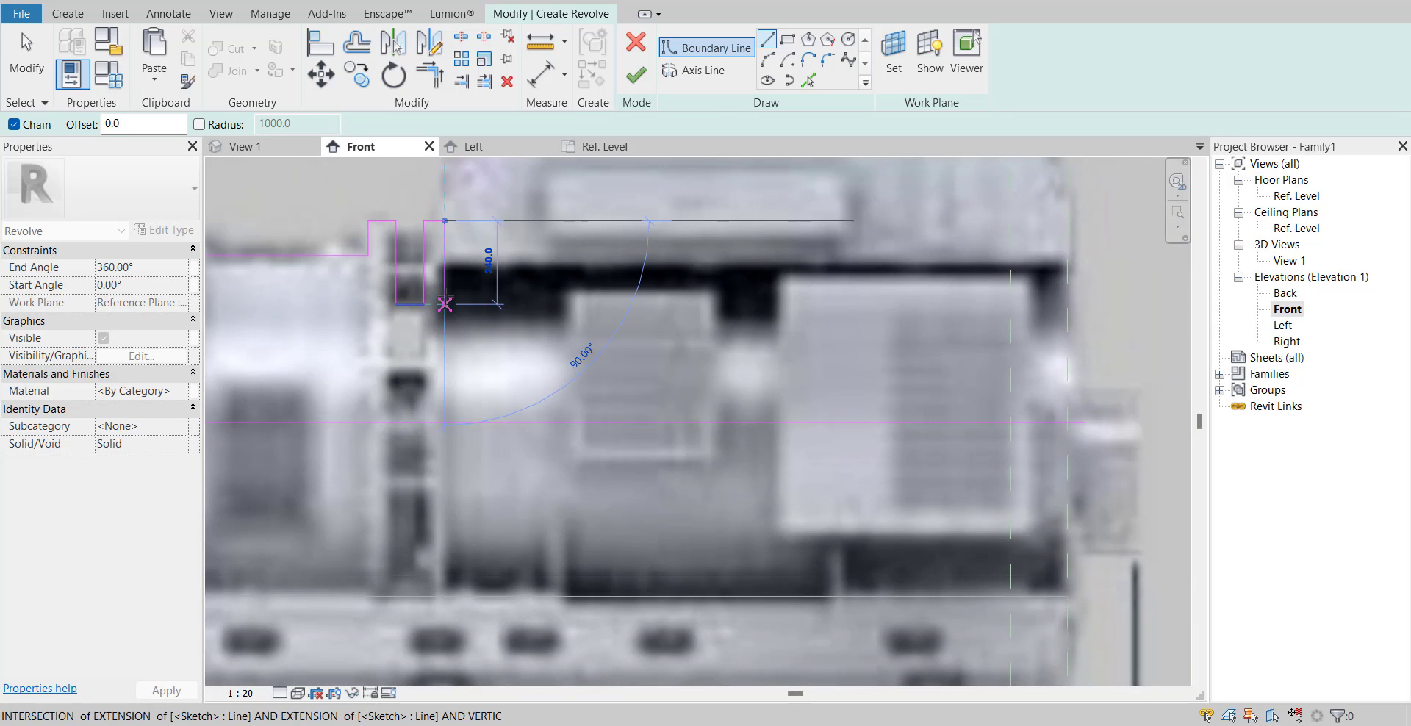
click(445, 303)
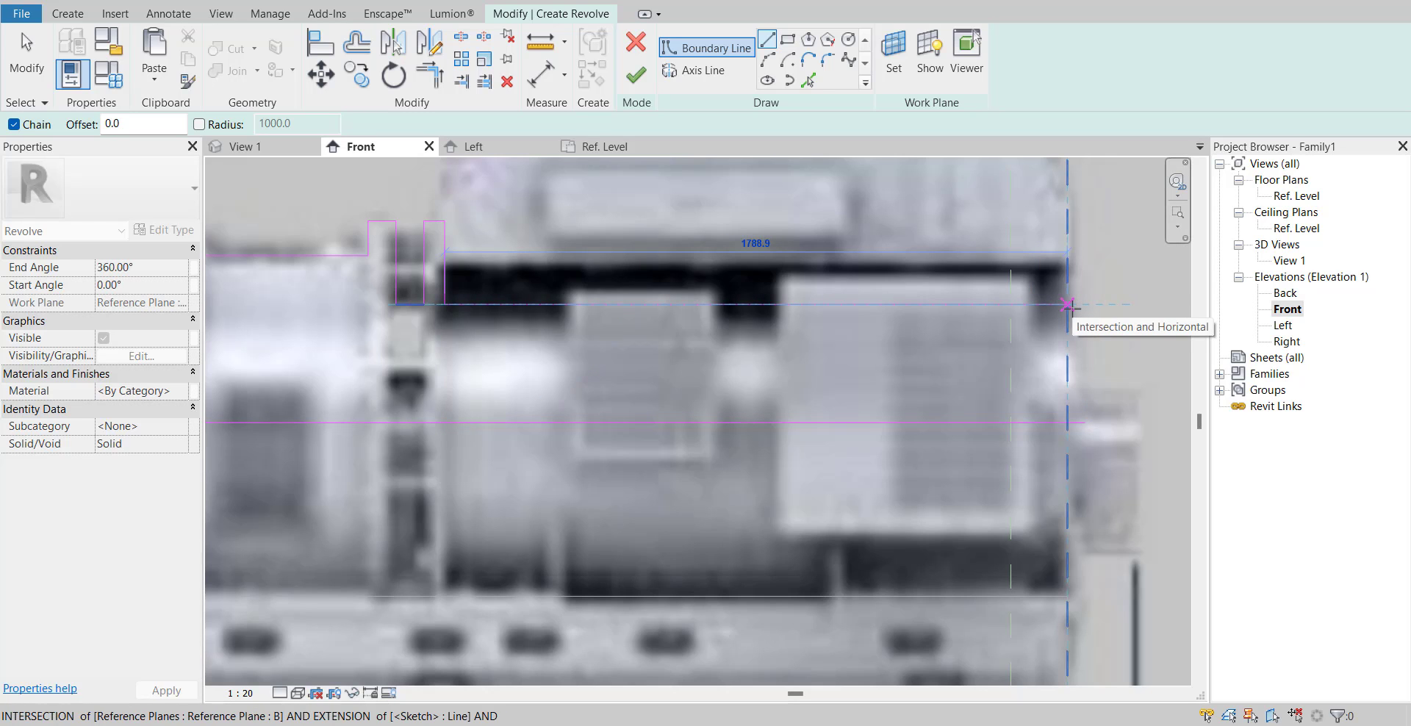
- Sketch the generator body's upper edge about 1789 mm long to reference plane B, add its end edge, and trim it to the centre line
click(1068, 304)
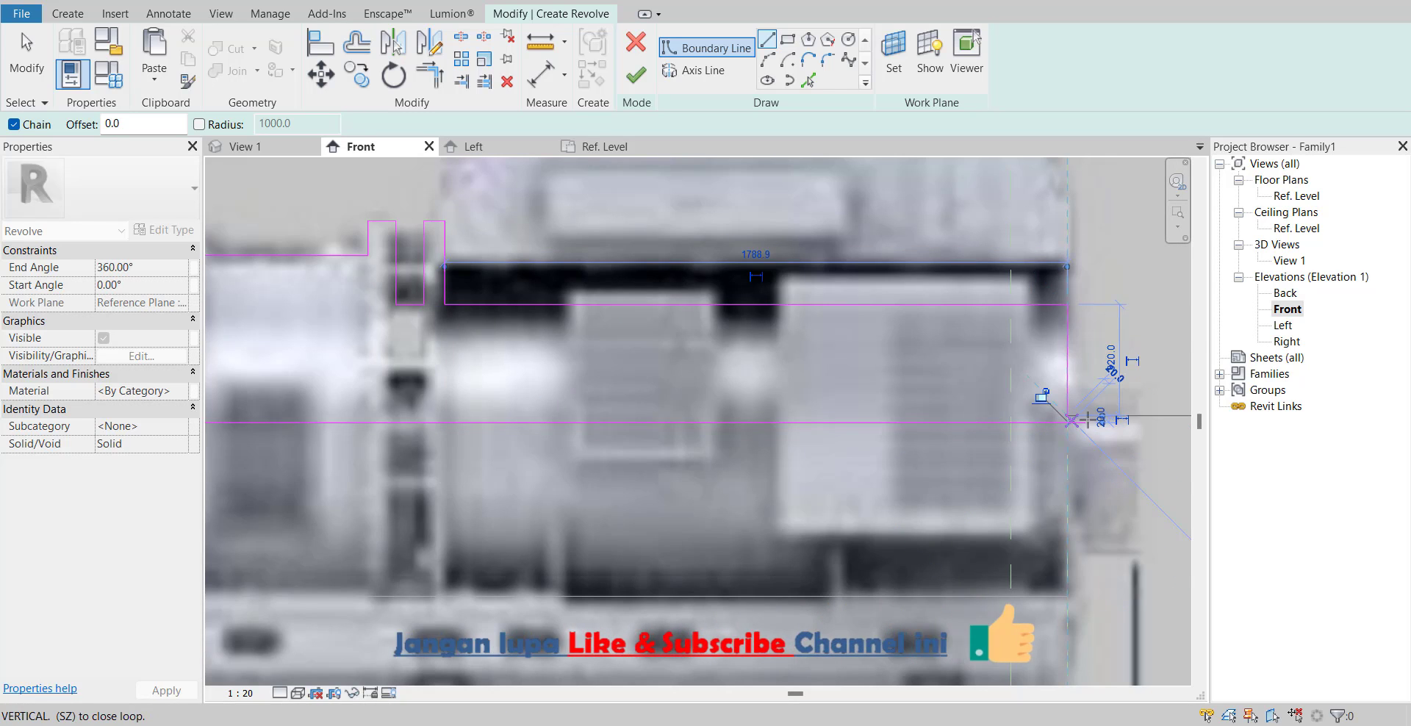
click(1066, 416)
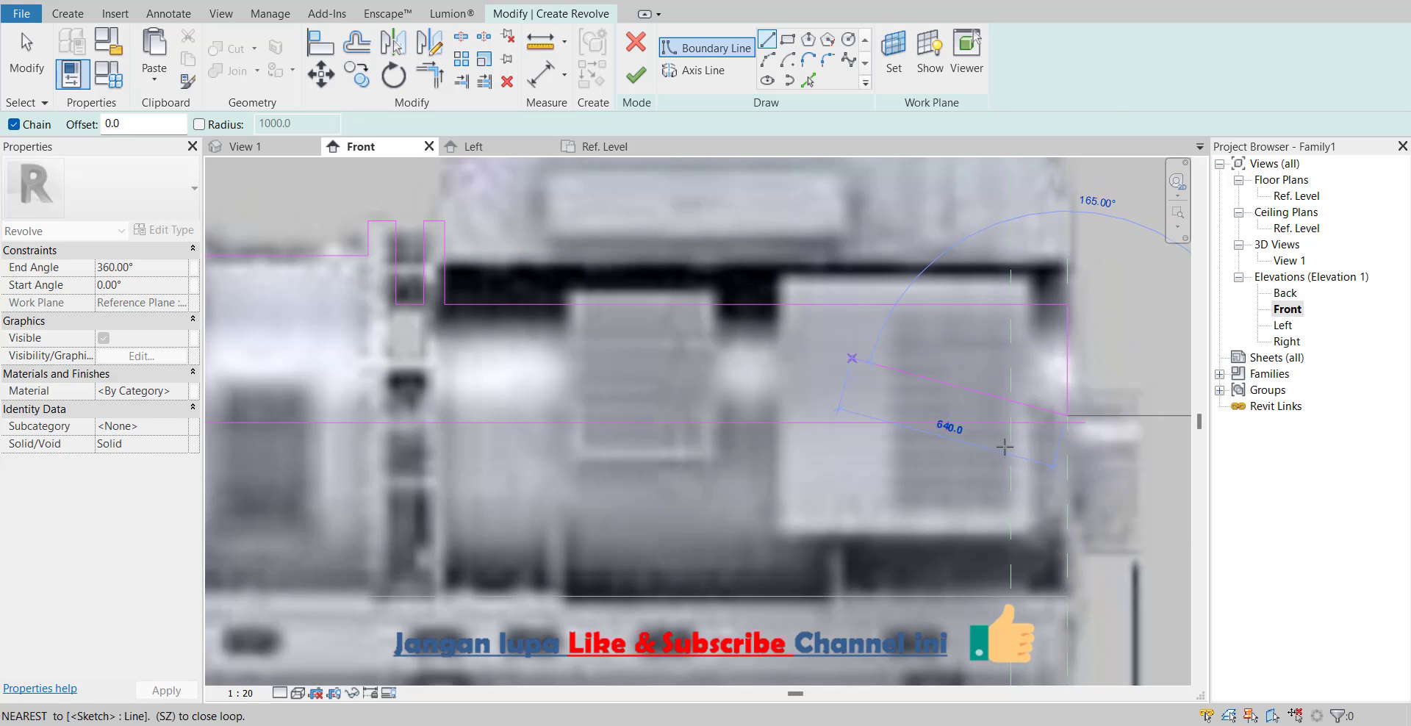
scroll(1113, 440, up, 2)
middle_drag(1065, 412, 907, 405)
click(429, 74)
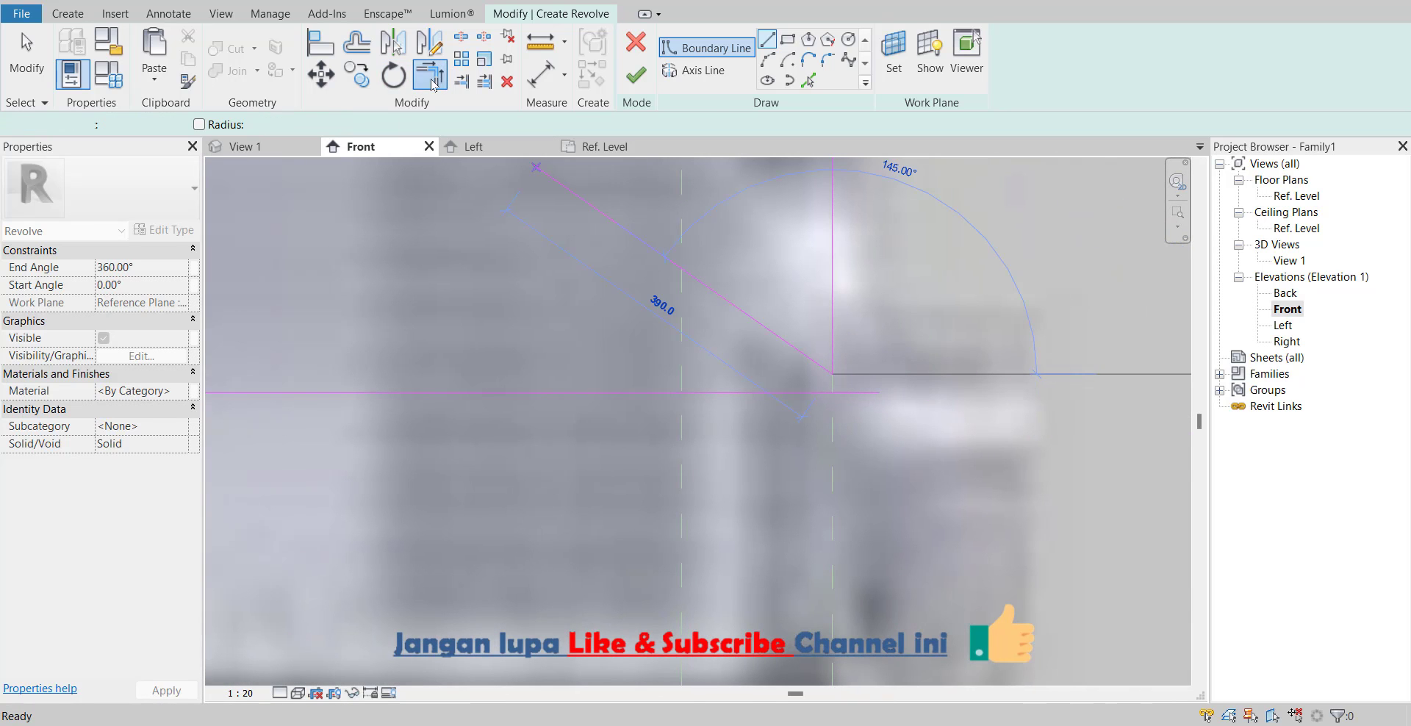
scroll(820, 362, down, 3)
middle_drag(678, 450, 869, 481)
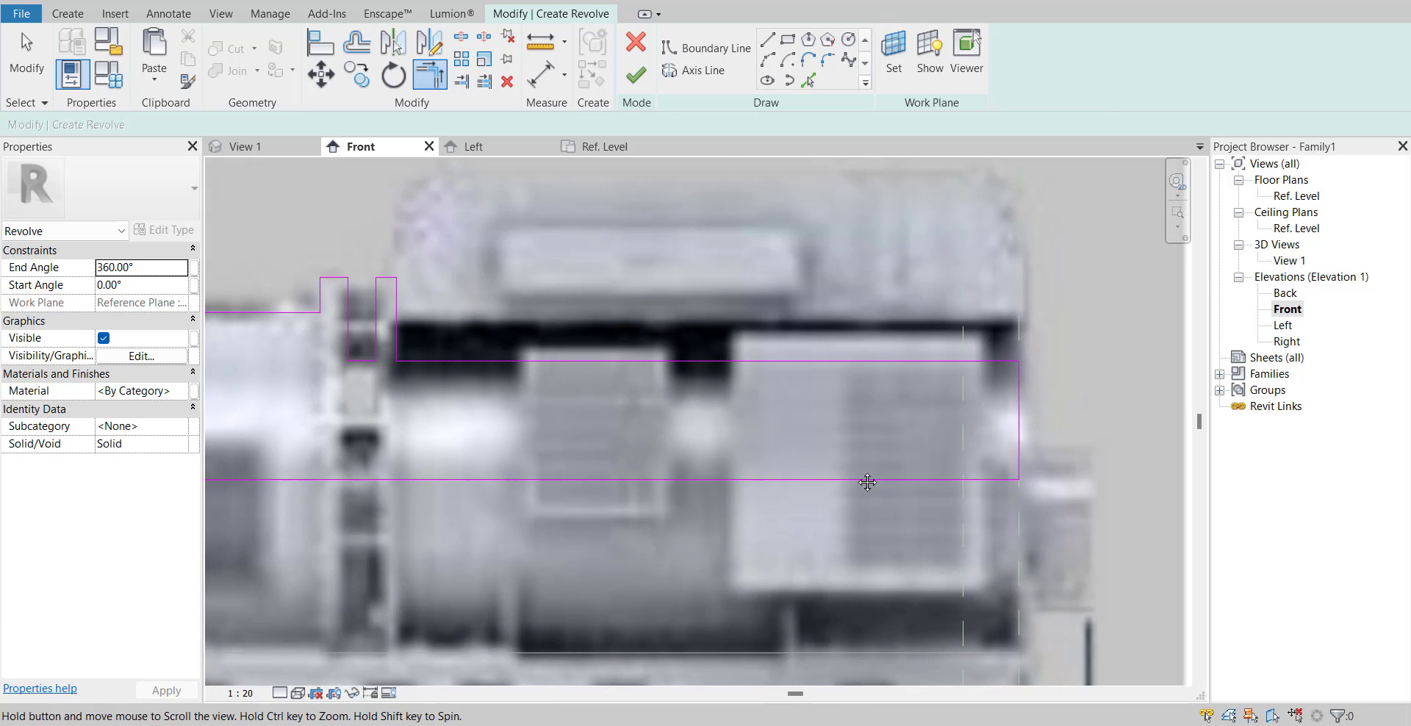
- Measure the vertical distance from the revolve profile's centre line to the generator body's upper edge
middle_drag(756, 441, 641, 433)
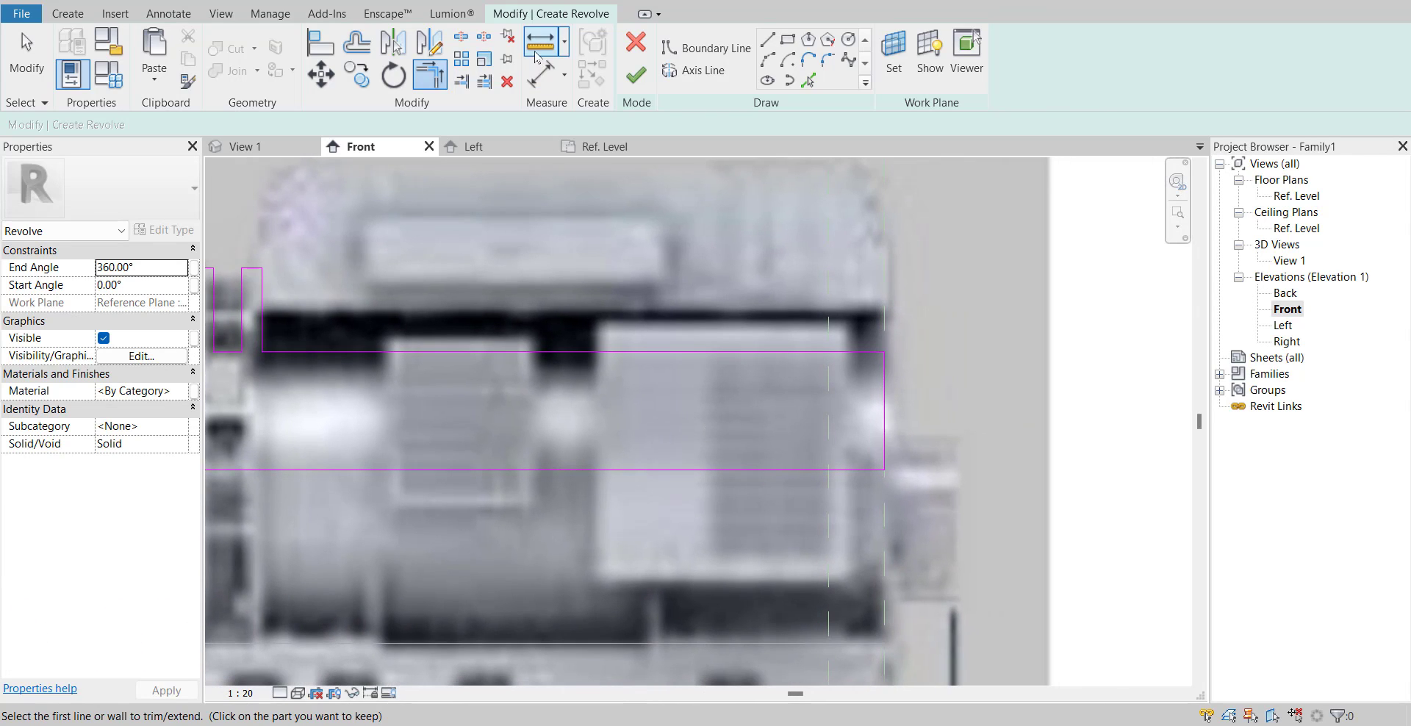
key(l)
key(i)
click(807, 469)
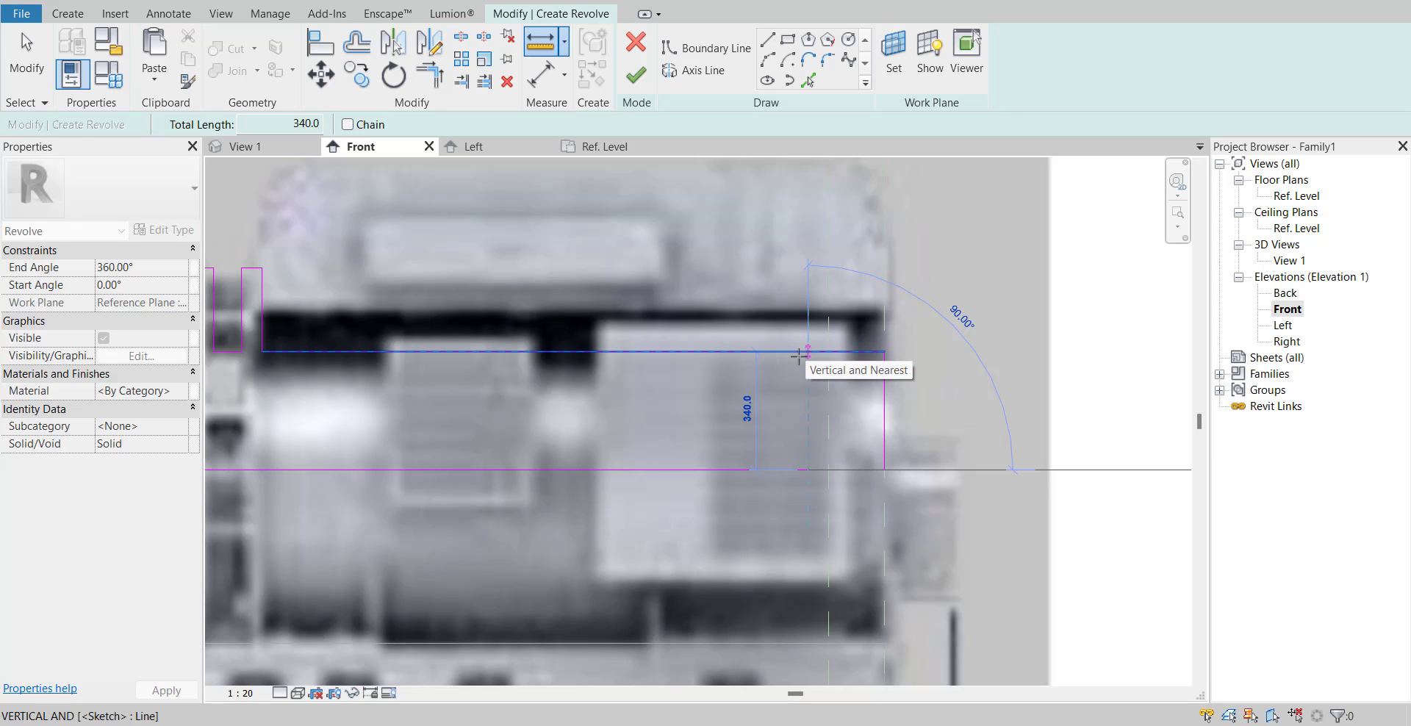
key(Escape)
key(Escape)
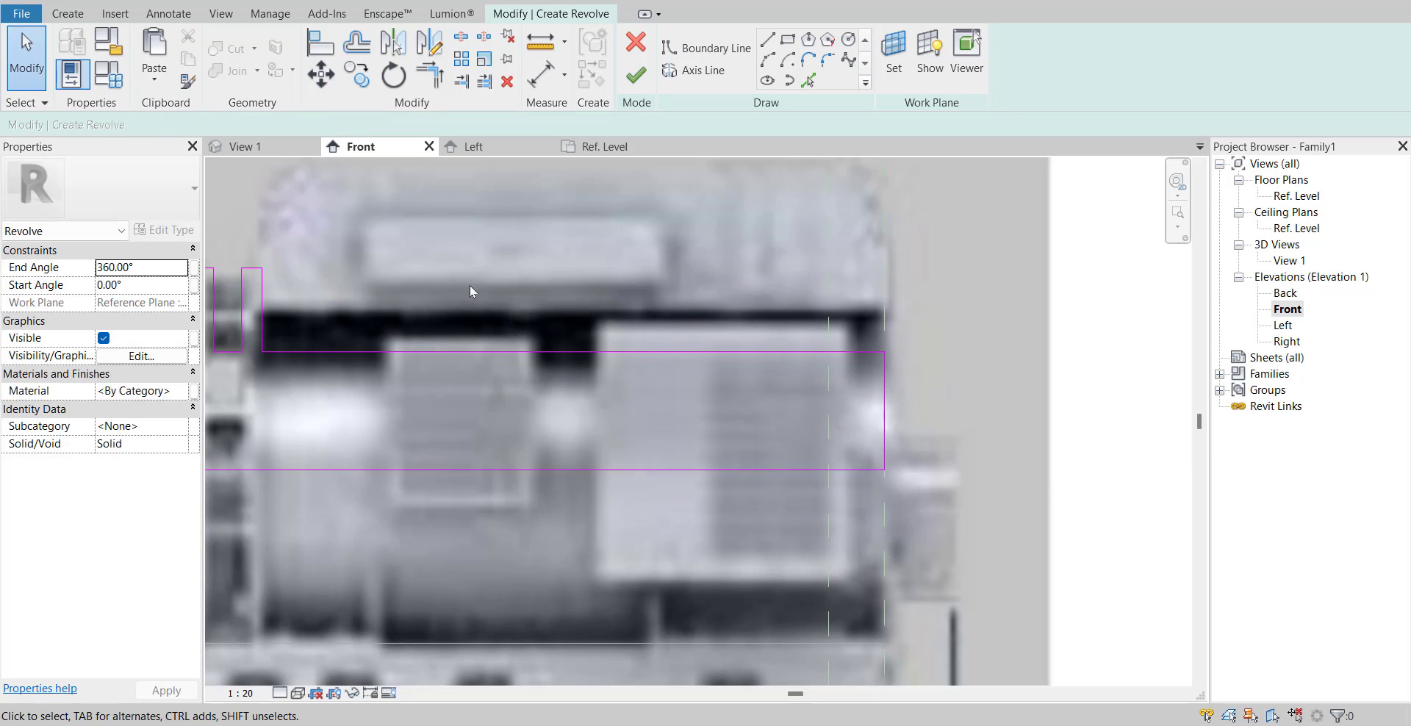
- Set the distance from the centre line to the generator body's upper edge to 475 mm
click(504, 352)
scroll(393, 409, up, 4)
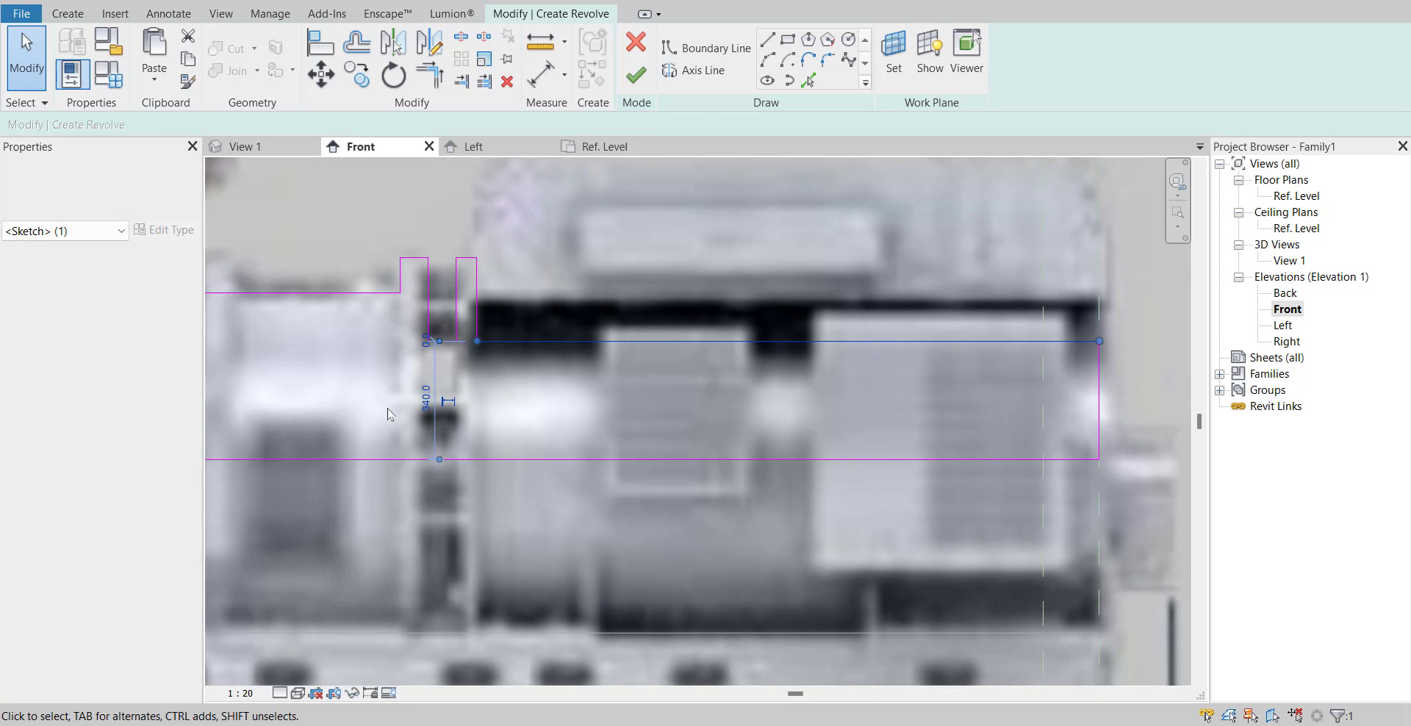
click(448, 412)
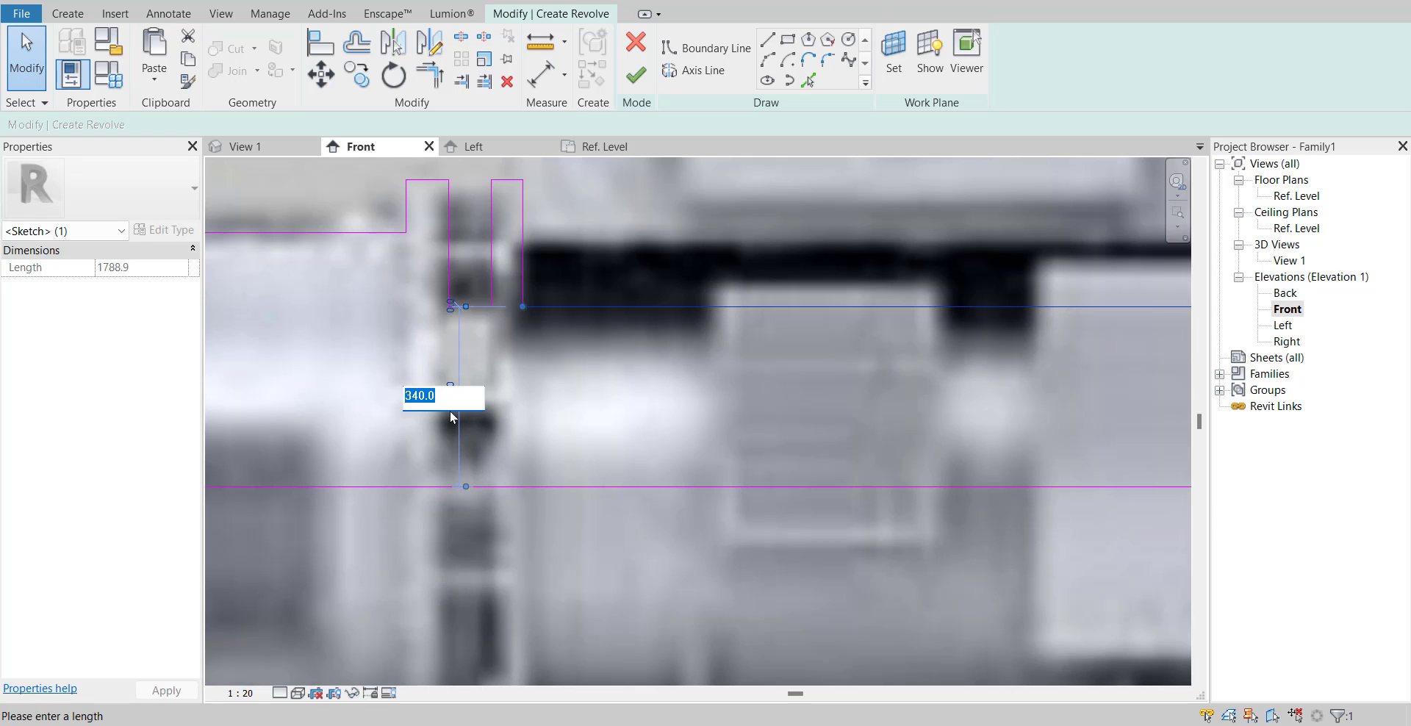
text(475)
key(Return)
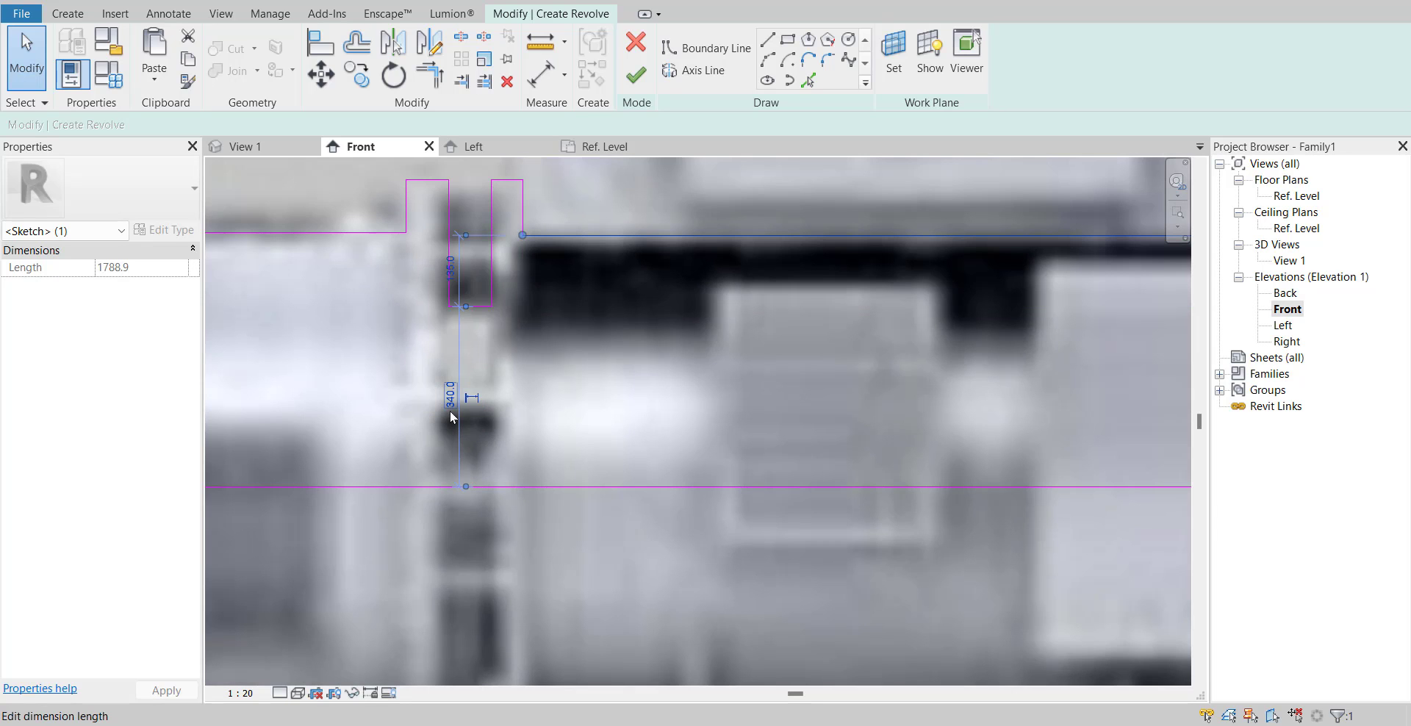
scroll(673, 367, down, 3)
middle_drag(733, 380, 389, 374)
key(Escape)
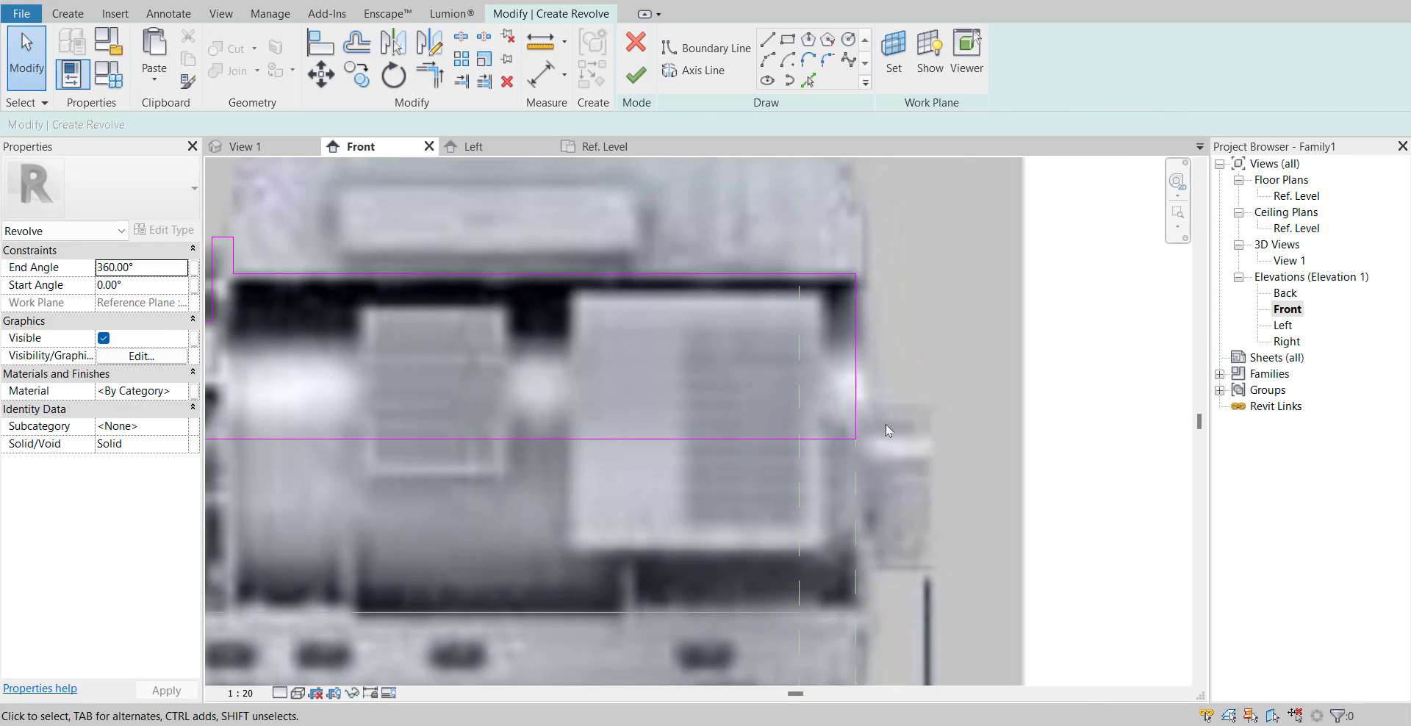
- Insert Screenshot 2023-03-17 230843.png into the Front view as a reference image and examine the generator's end on it
scroll(871, 374, down, 5)
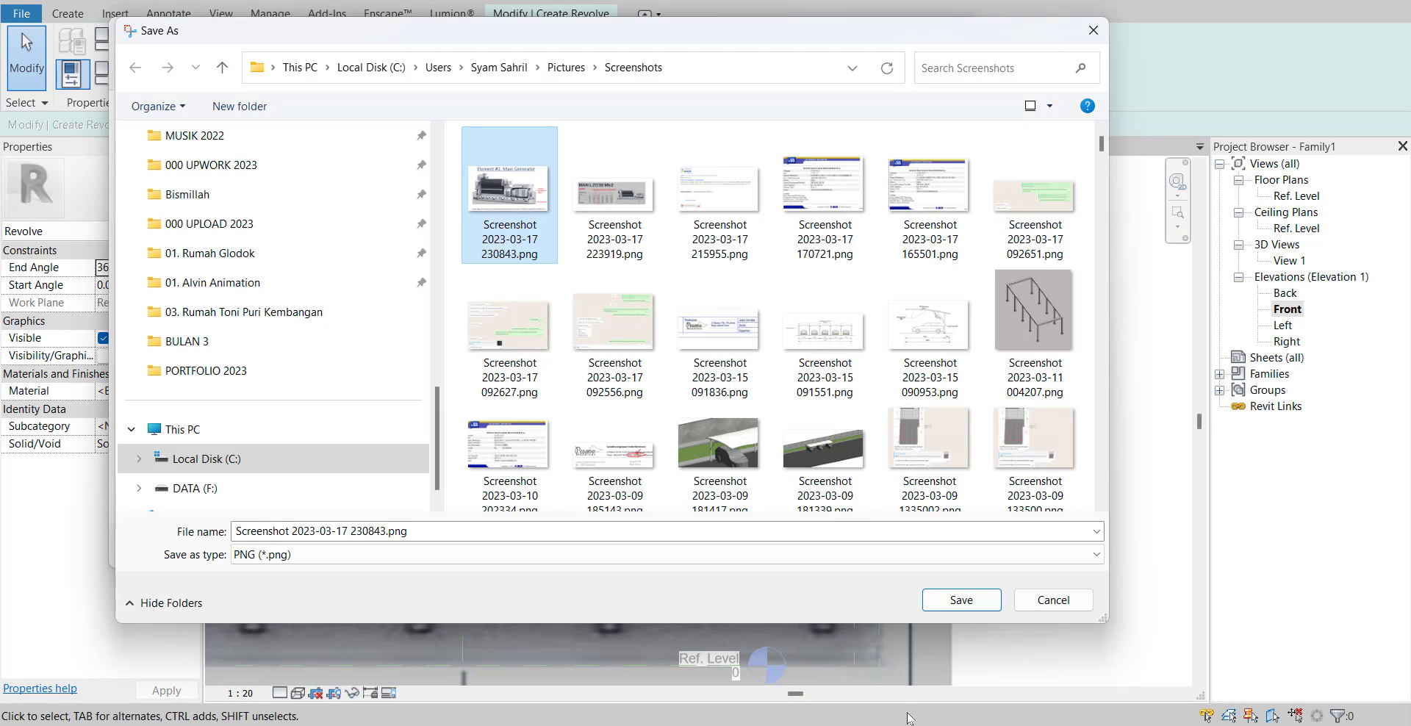
drag(523, 190, 1155, 454)
scroll(863, 490, up, 6)
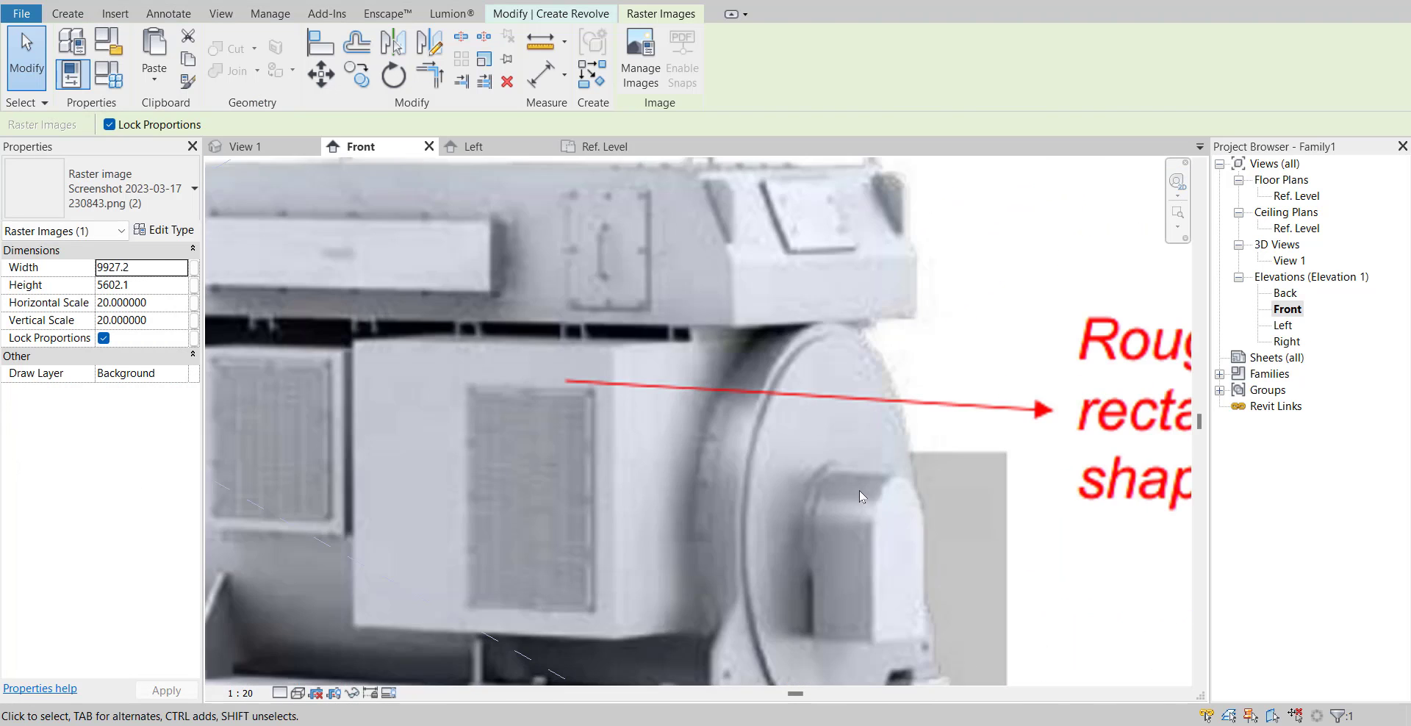
scroll(827, 475, up, 2)
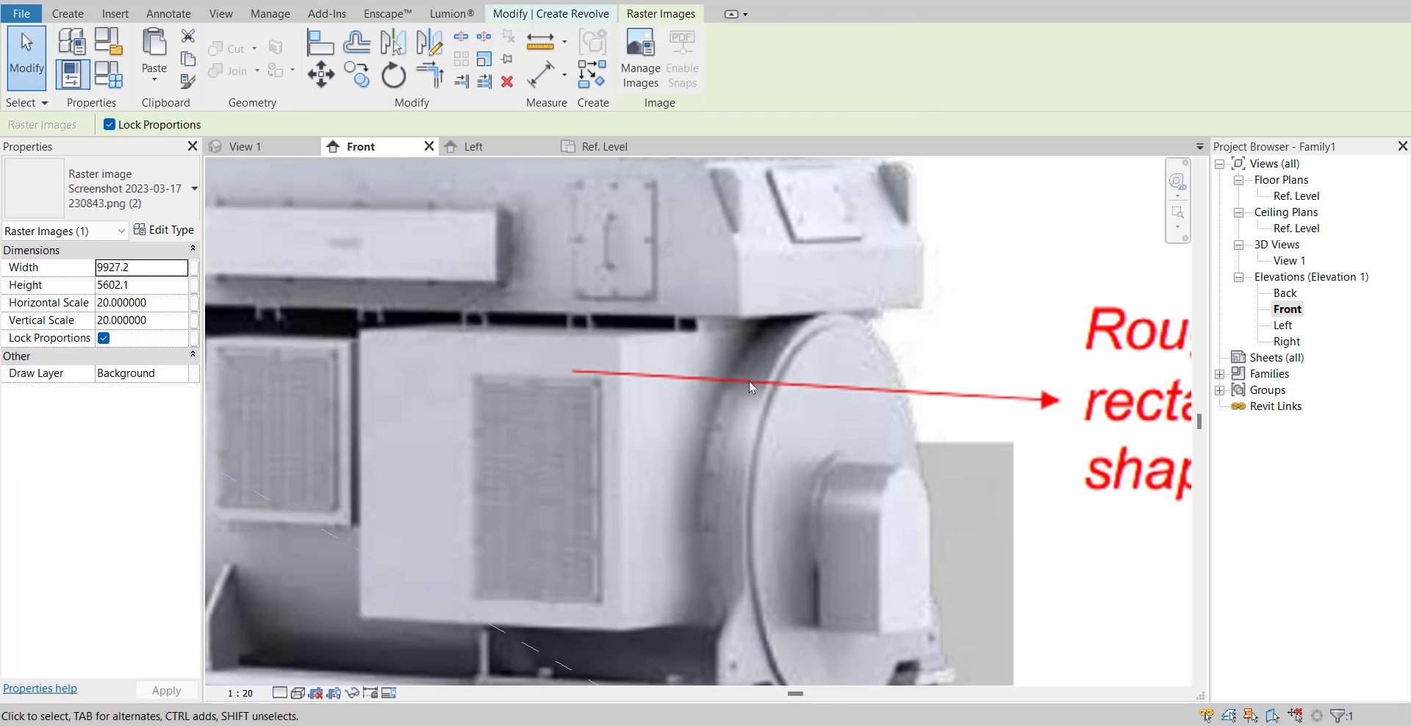
scroll(748, 380, down, 5)
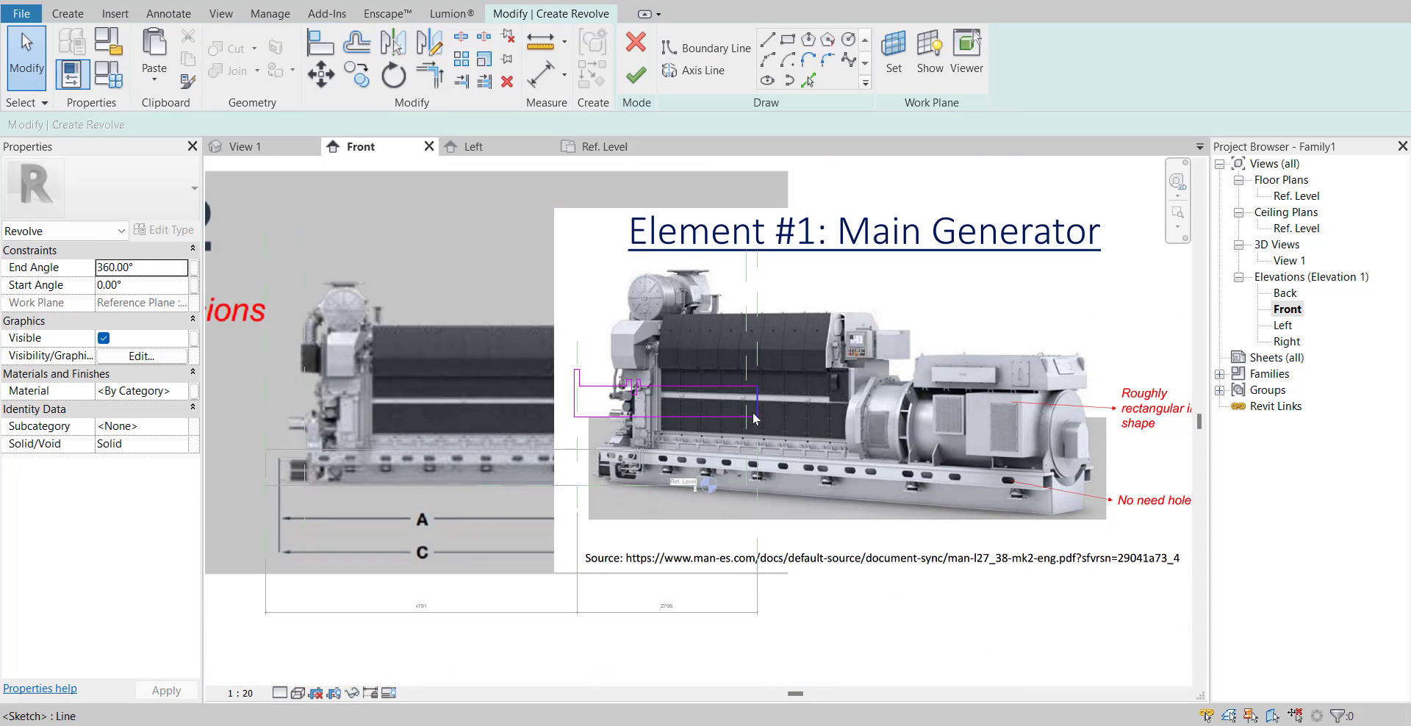
scroll(753, 412, up, 3)
scroll(775, 396, up, 4)
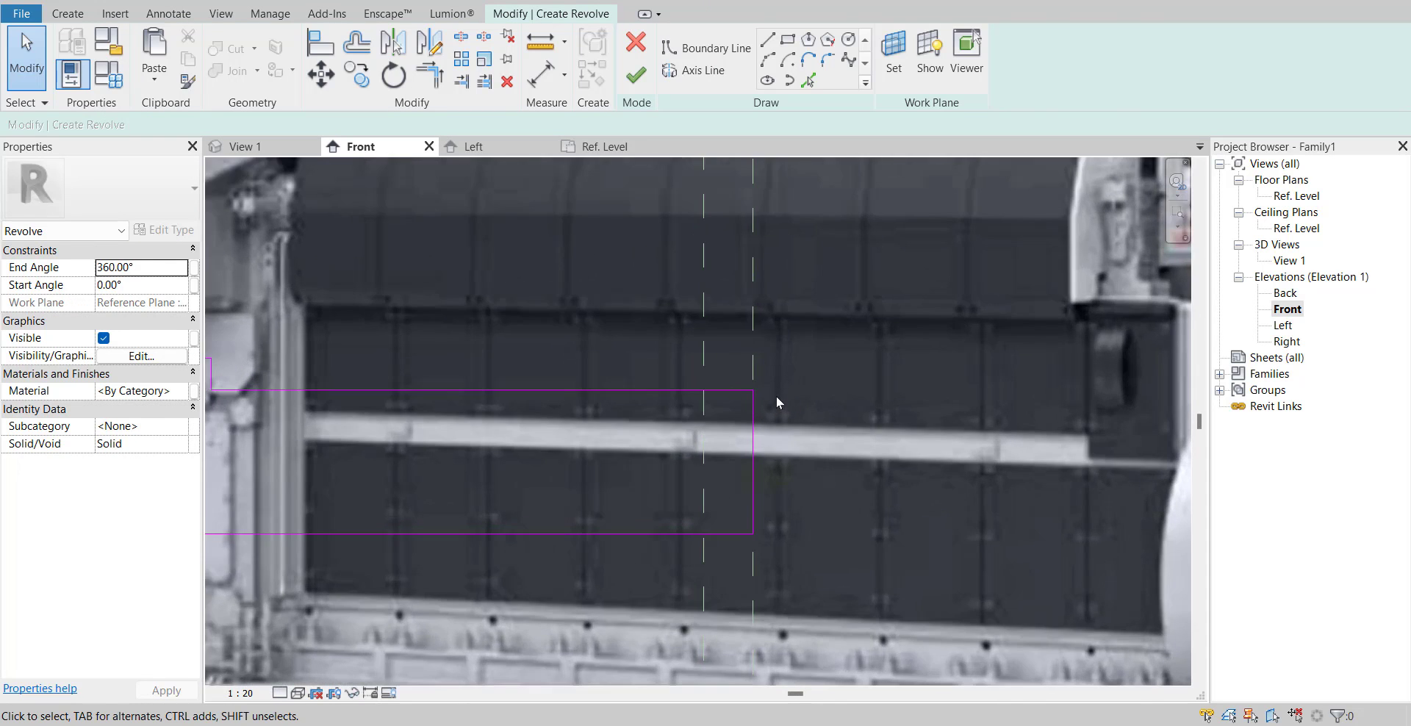
- Sketch a small raised rim at the generator body's end up to reference plane B and trim it into the boundary
scroll(801, 397, down, 2)
click(767, 39)
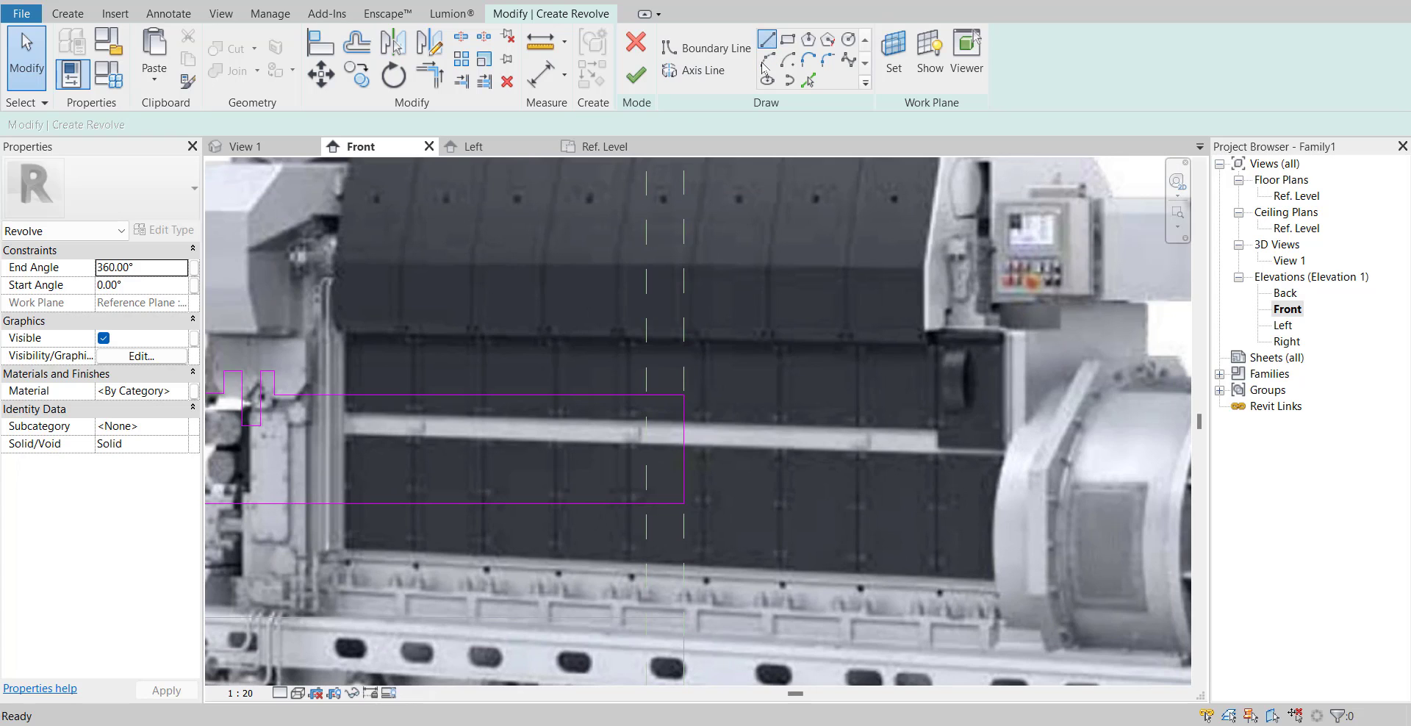
scroll(690, 408, up, 5)
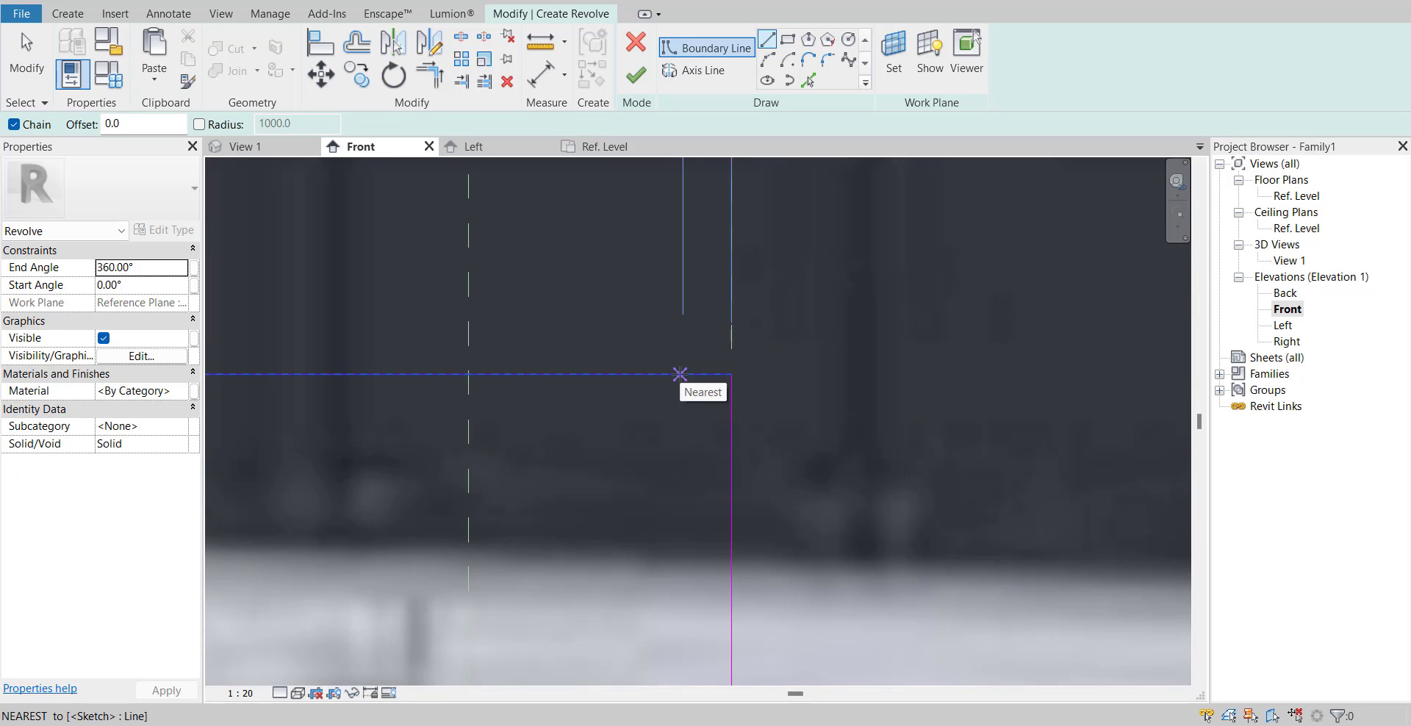
click(683, 374)
click(683, 335)
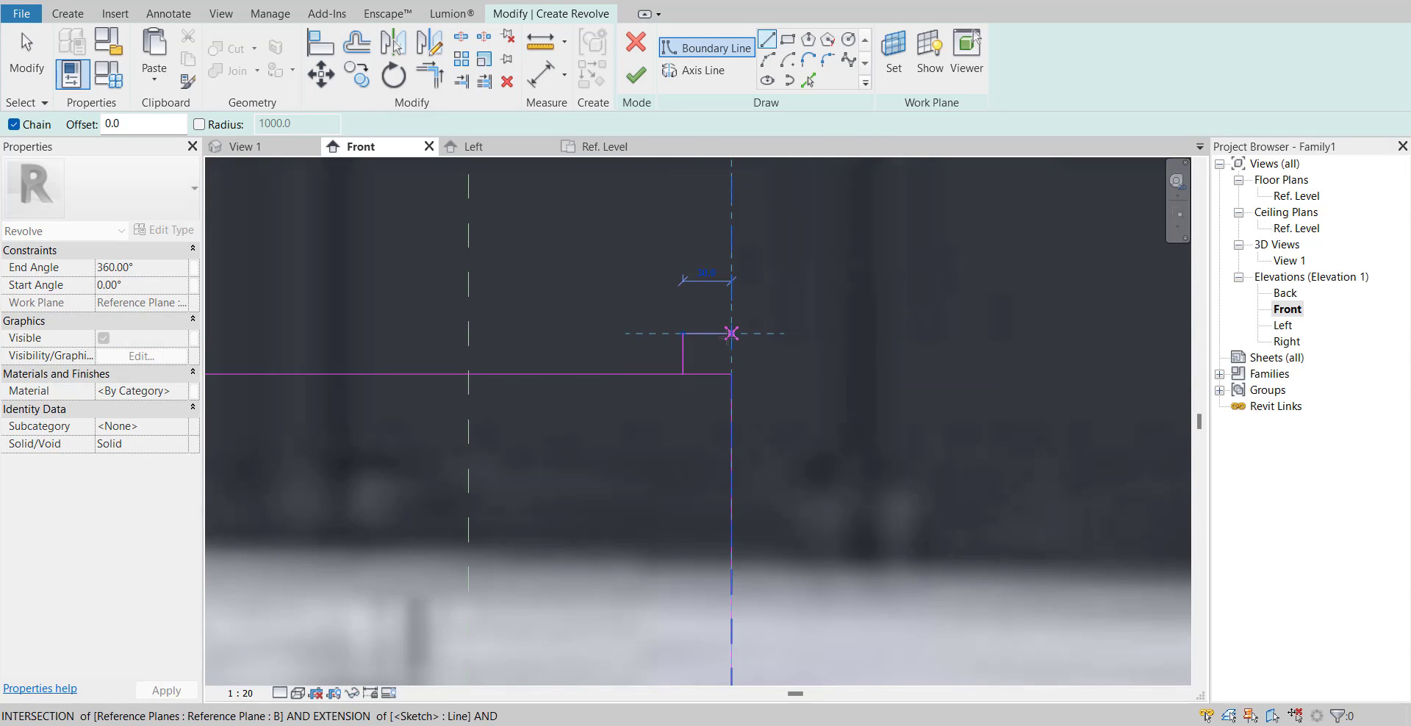
click(731, 334)
click(435, 84)
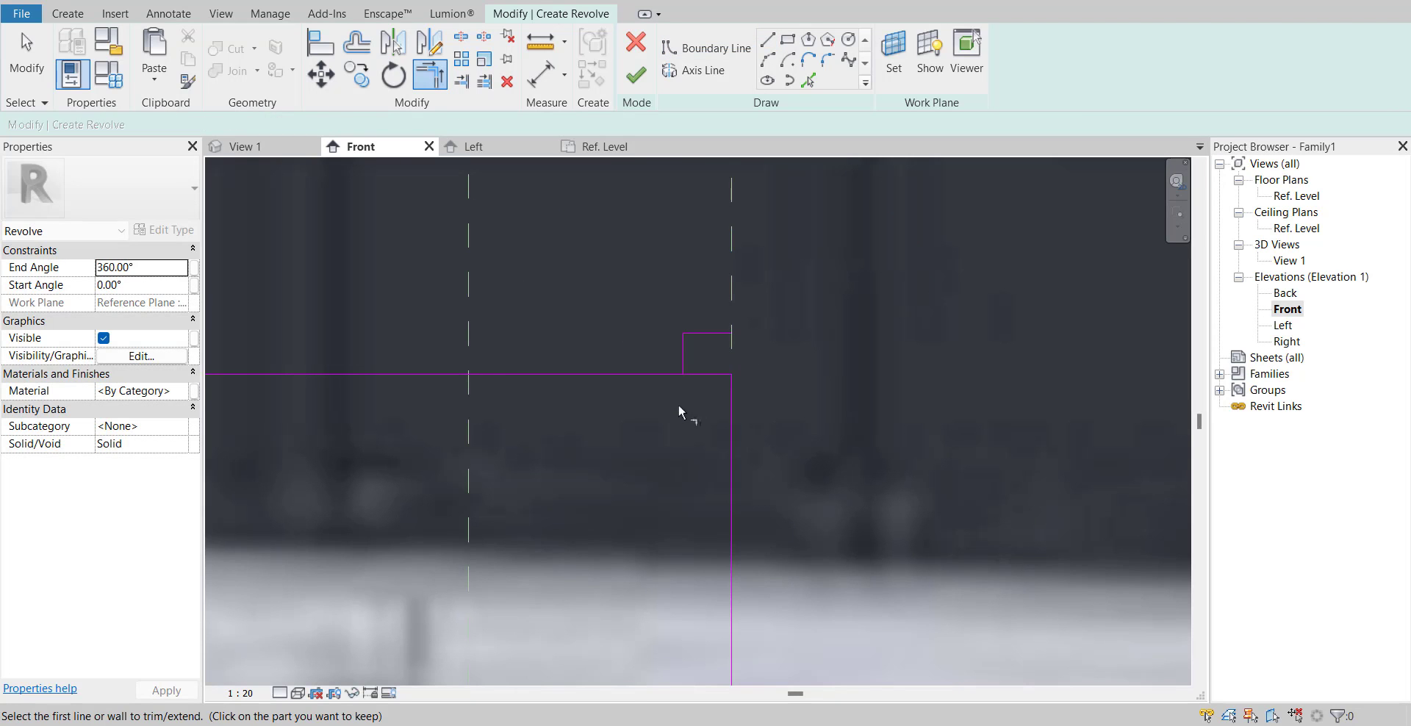
click(627, 373)
click(714, 334)
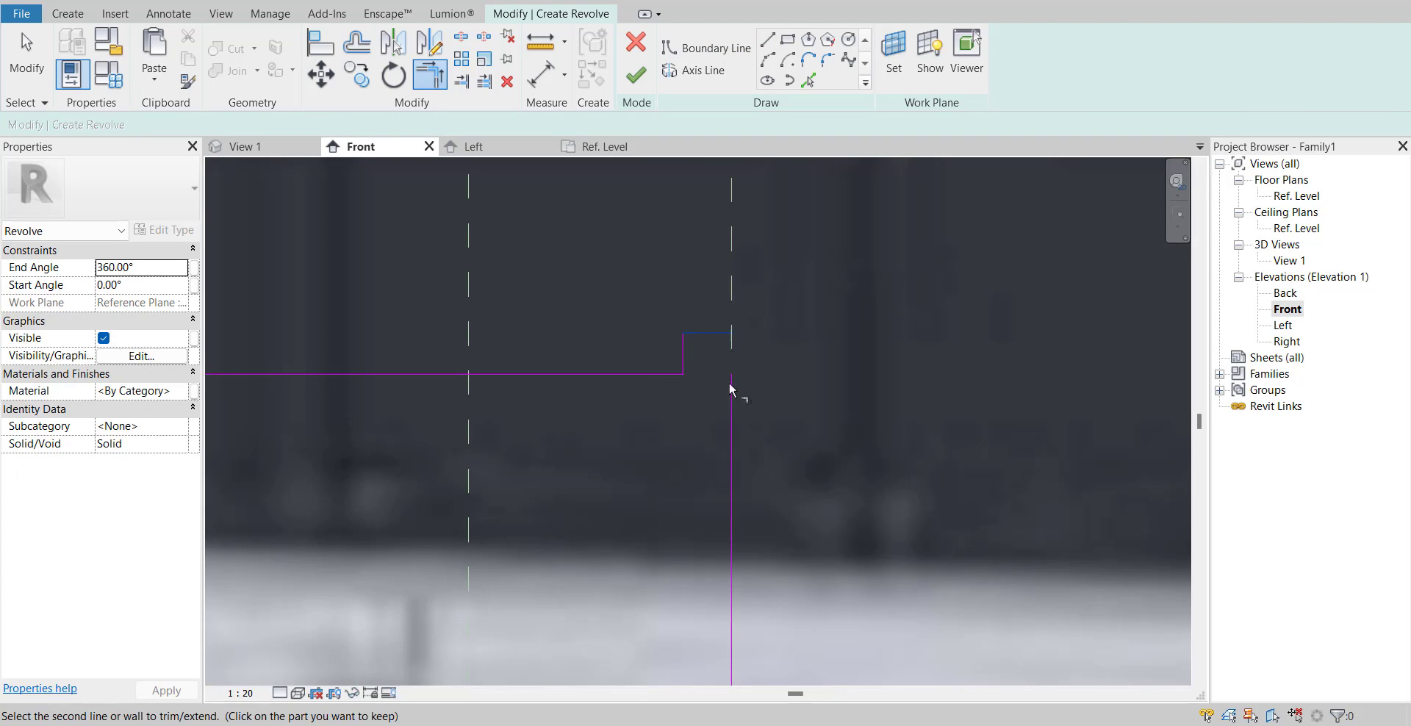
click(731, 391)
- Try to finish the revolve sketch without an axis line
scroll(884, 352, down, 3)
scroll(883, 351, down, 5)
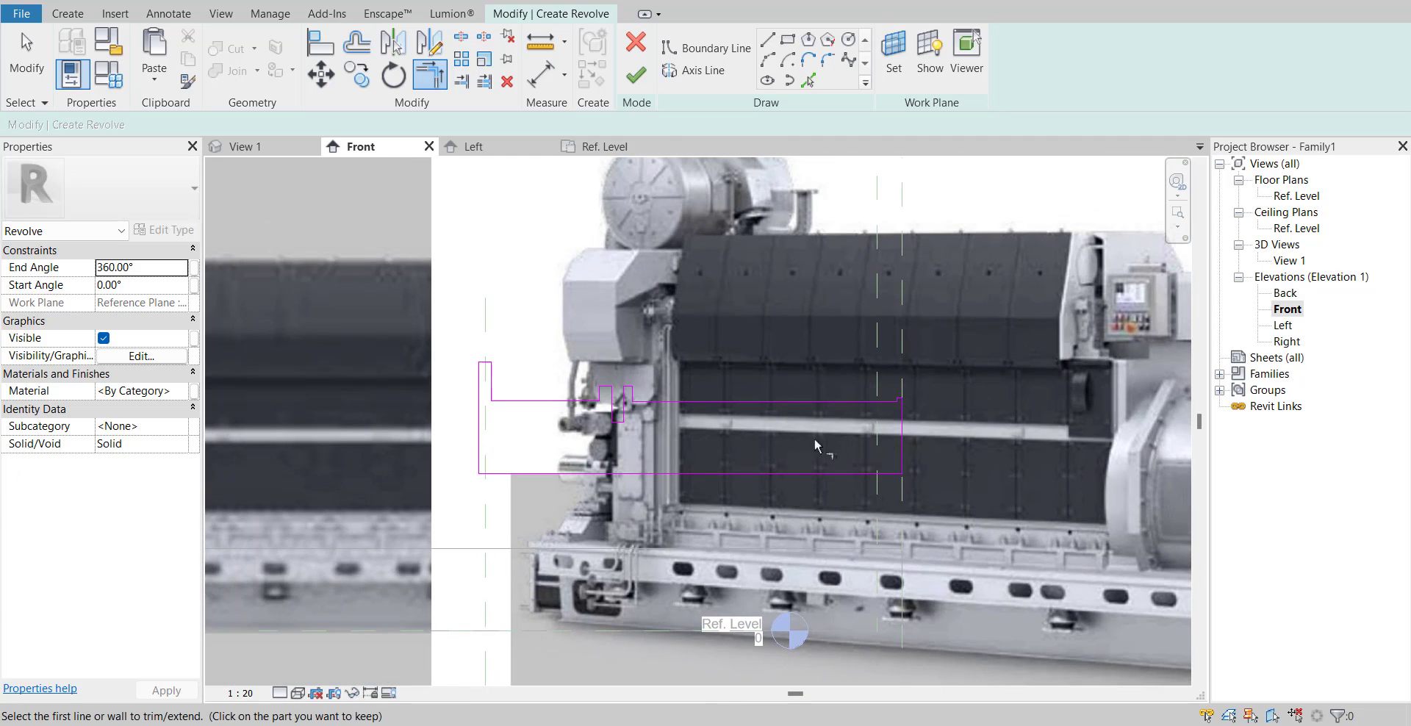
middle_drag(816, 444, 691, 404)
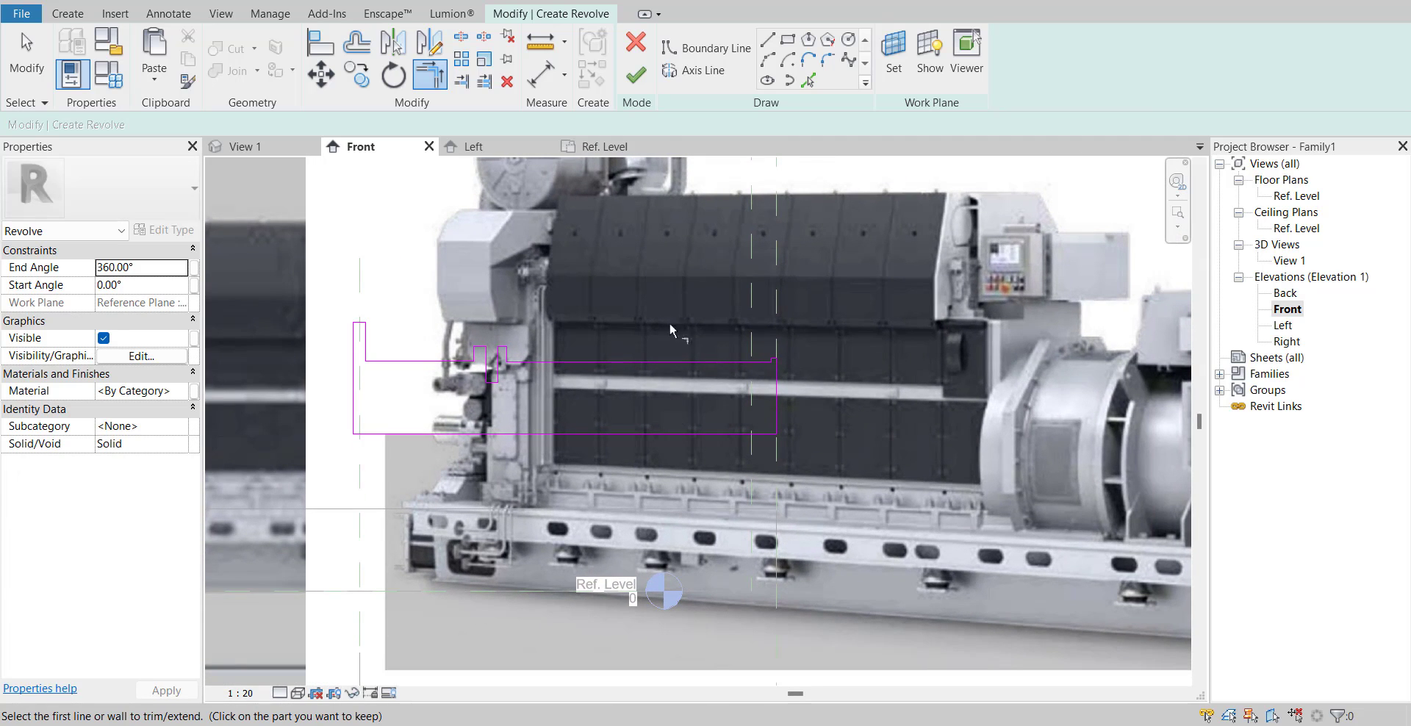
click(637, 75)
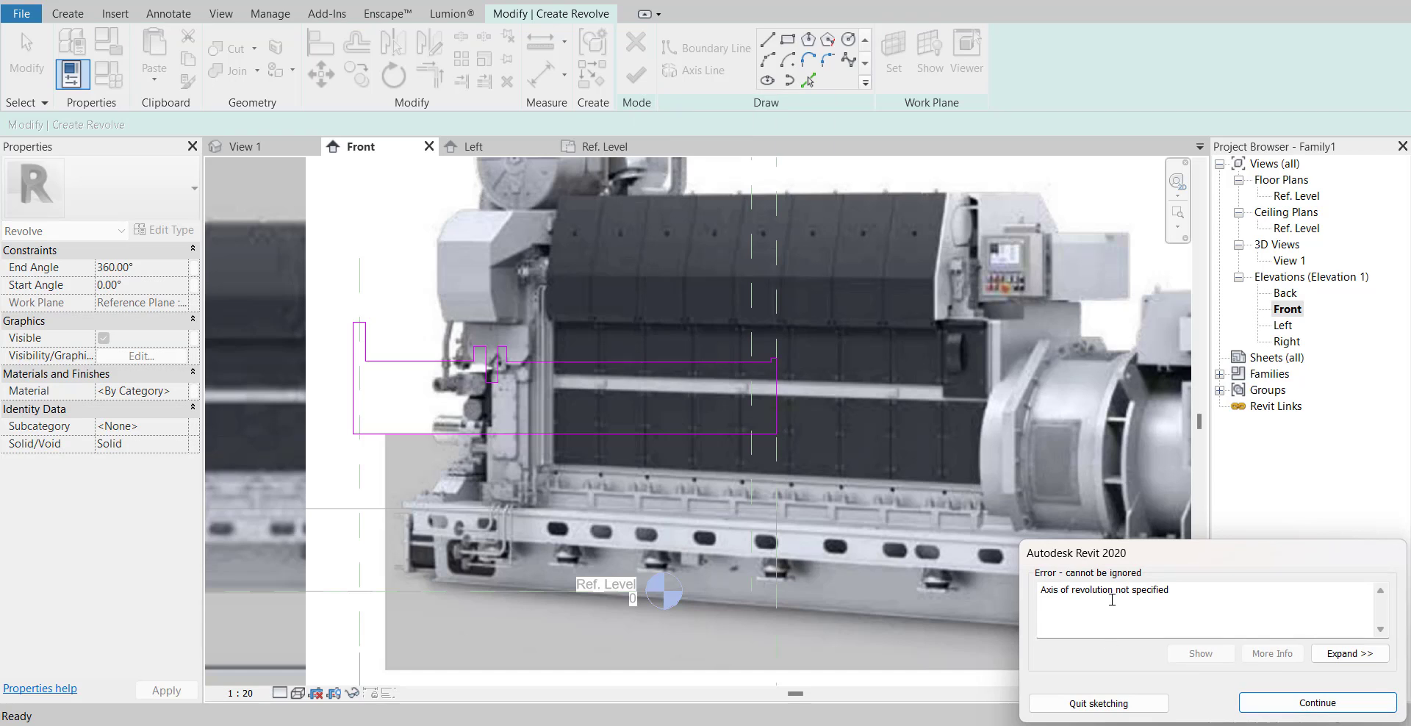
drag(1185, 595, 984, 594)
click(1333, 699)
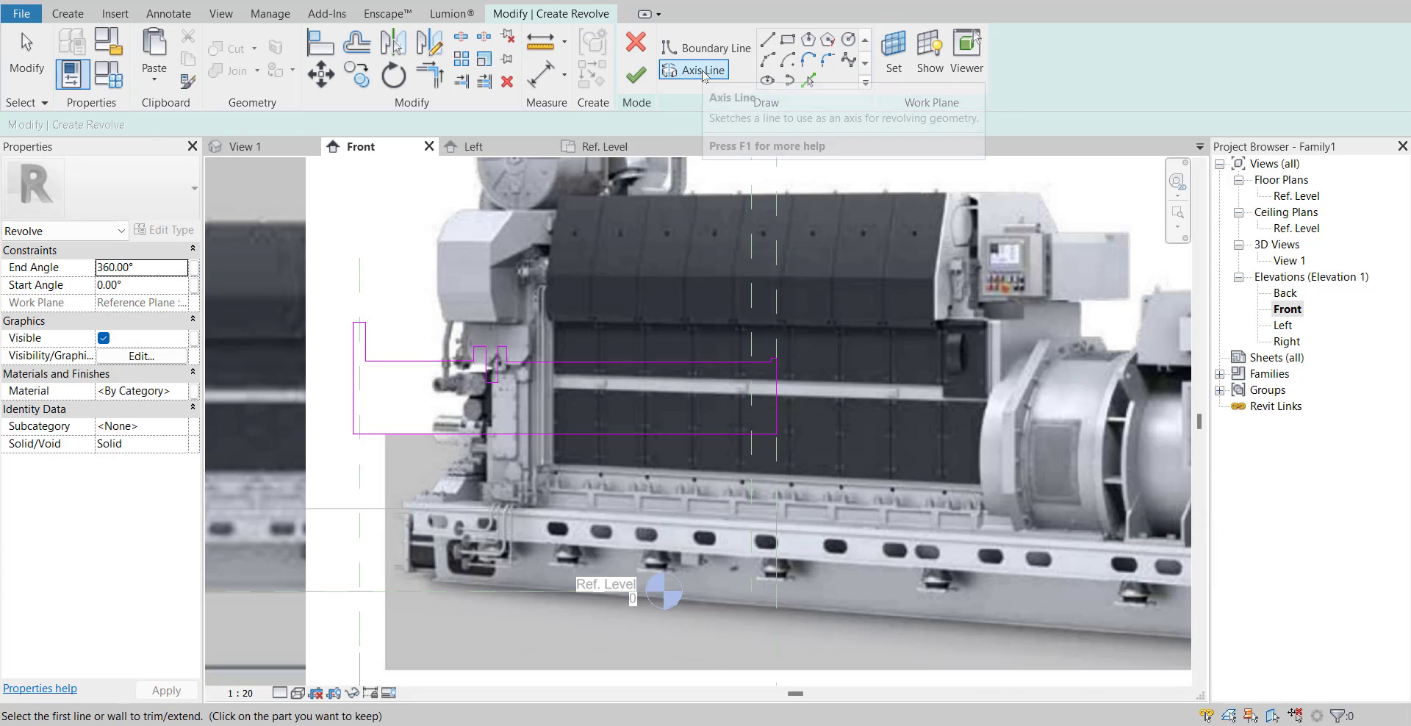
- Draw an axis line about 1900 mm long along the profile's centre line and finish the revolve
click(703, 70)
click(615, 434)
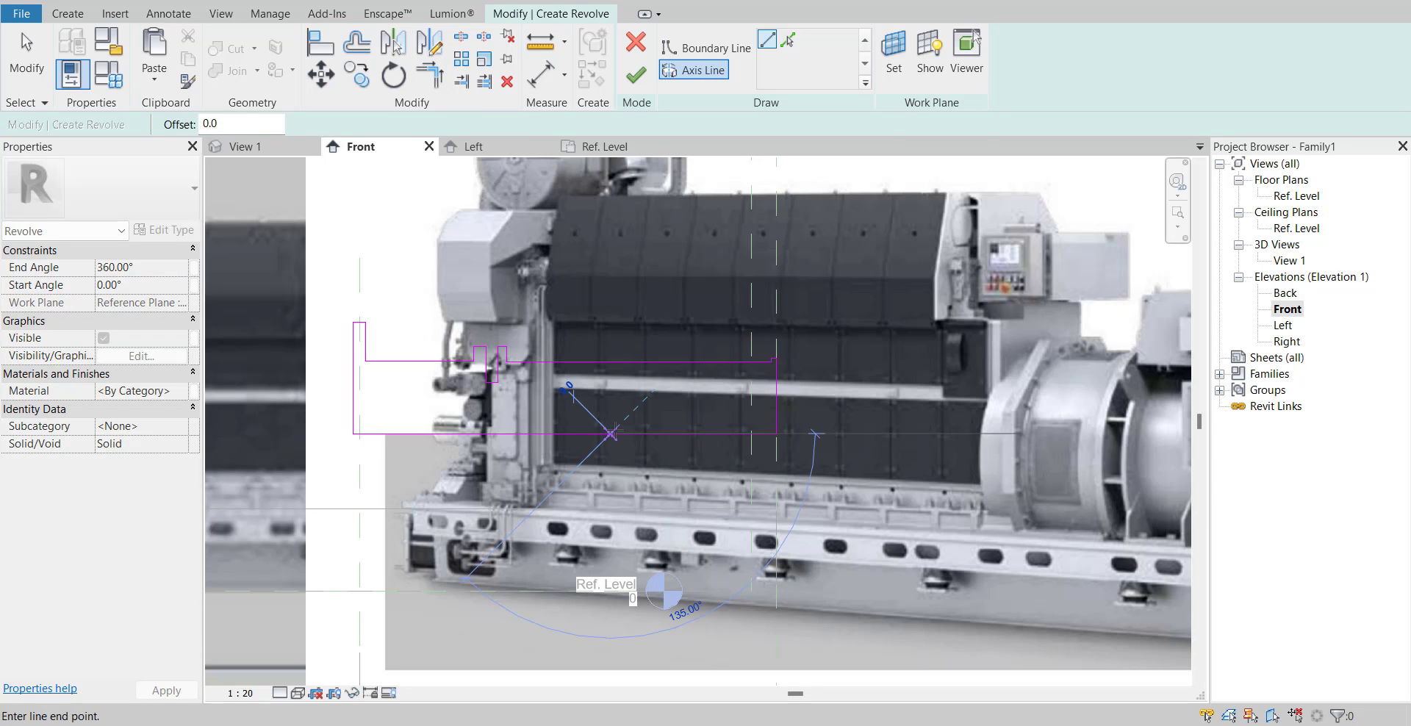
click(896, 434)
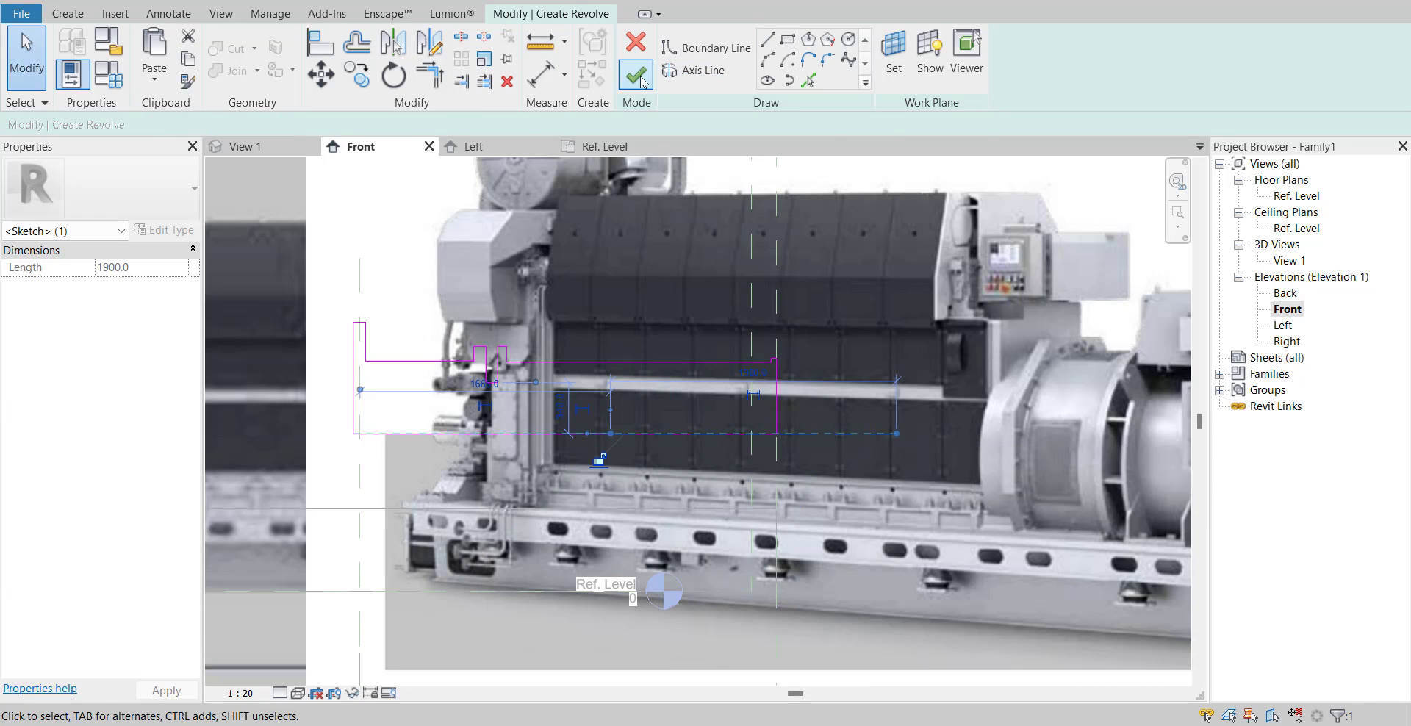
click(636, 74)
- Move the inserted generator reference image up and away from the model in the Front view
scroll(734, 442, down, 4)
click(954, 419)
scroll(954, 418, down, 2)
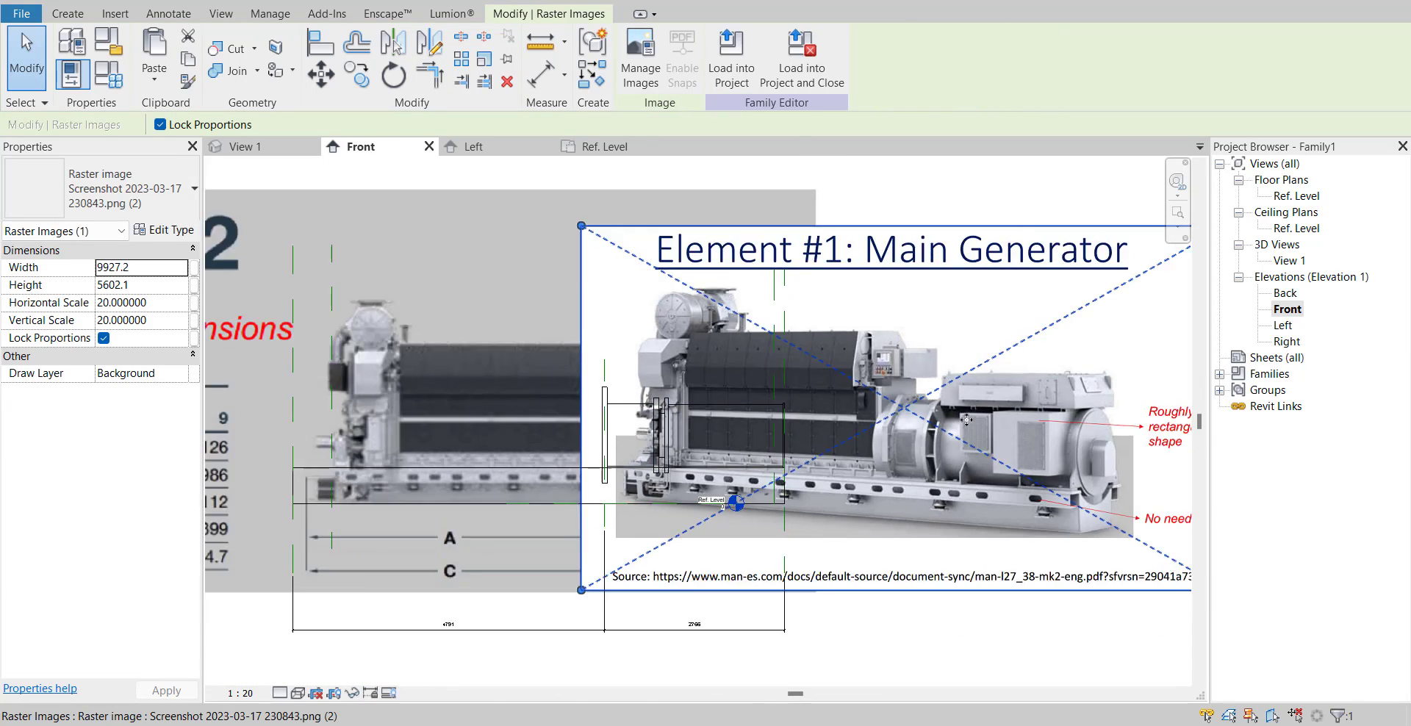
drag(796, 491, 1050, 208)
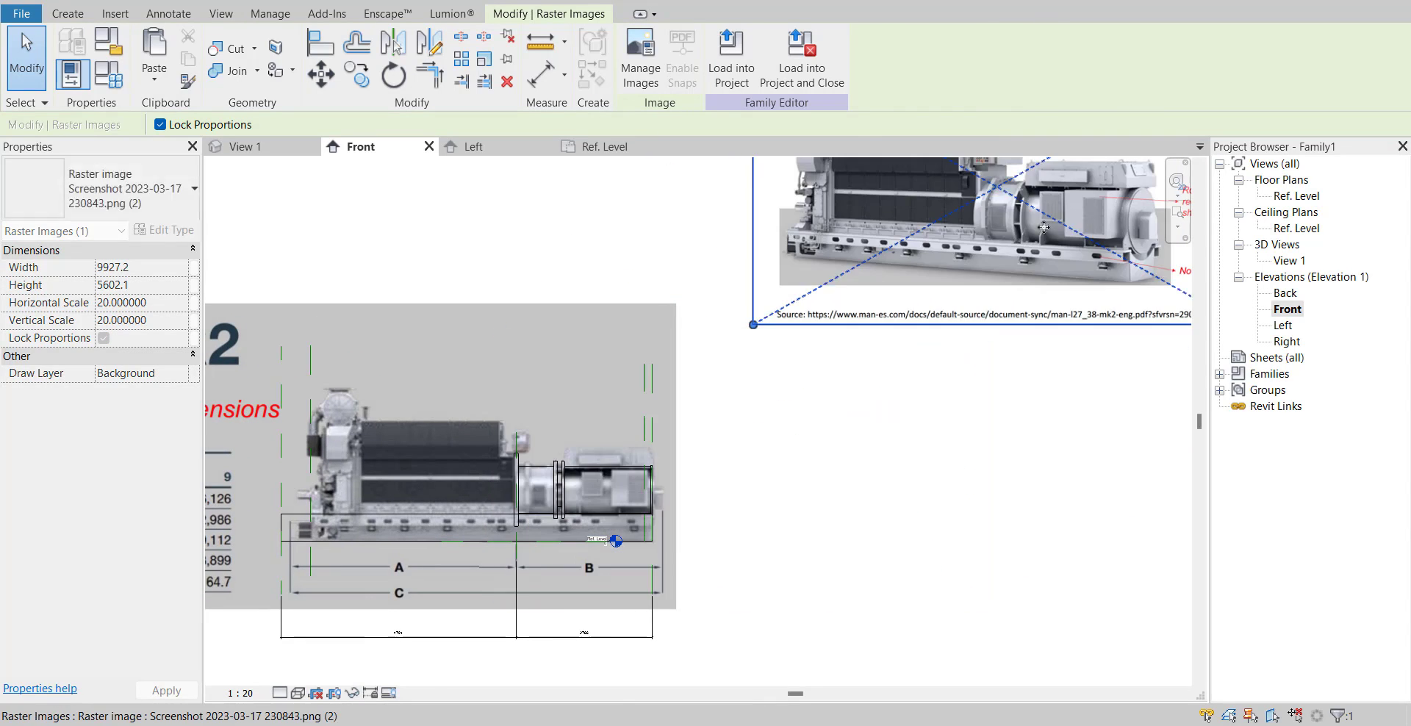
click(966, 523)
scroll(600, 505, up, 5)
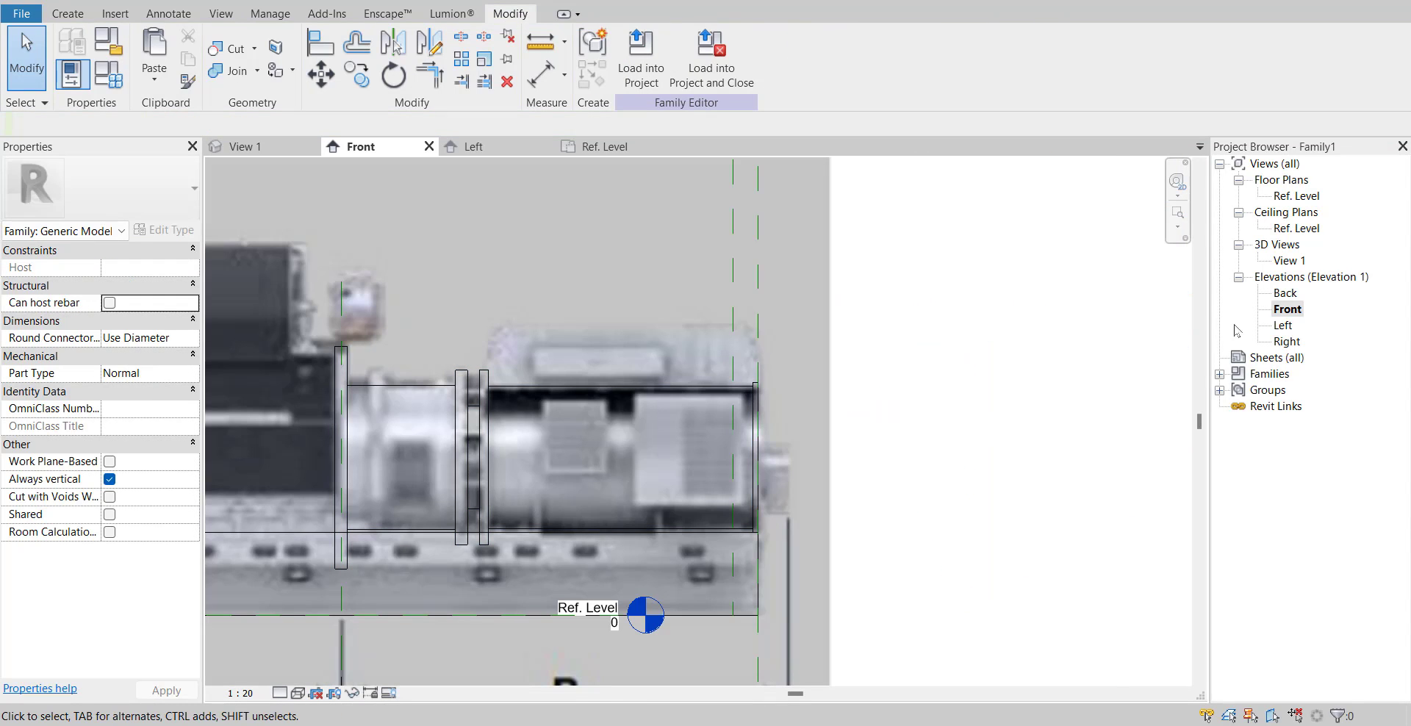
- Examine the revolved generator body in the 3D view and the coupling housing on the Ref. Level plan's reference image
double_click(1288, 262)
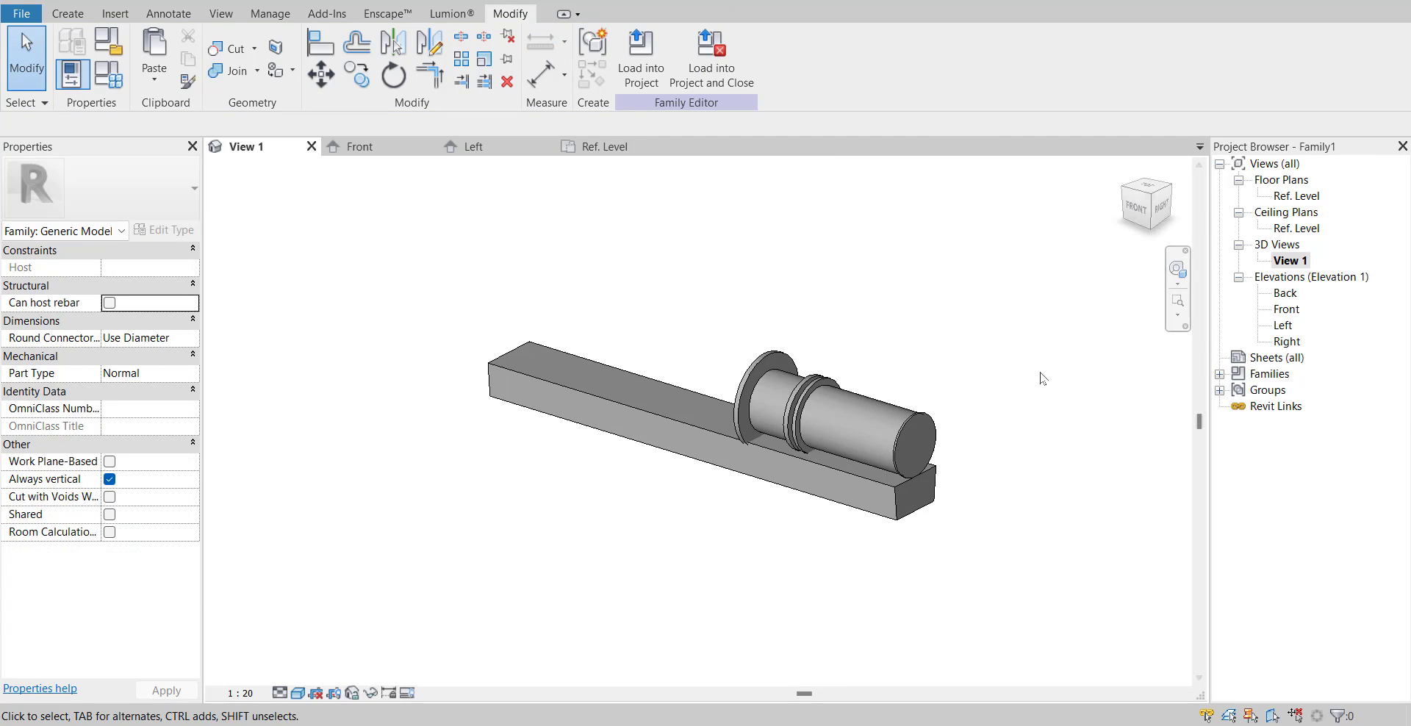
mouse_move(1043, 360)
shift+middle_down()
mouse_move(979, 400)
mouse_move(857, 400)
mouse_move(1026, 368)
shift+middle_up()
scroll(1026, 369, up, 6)
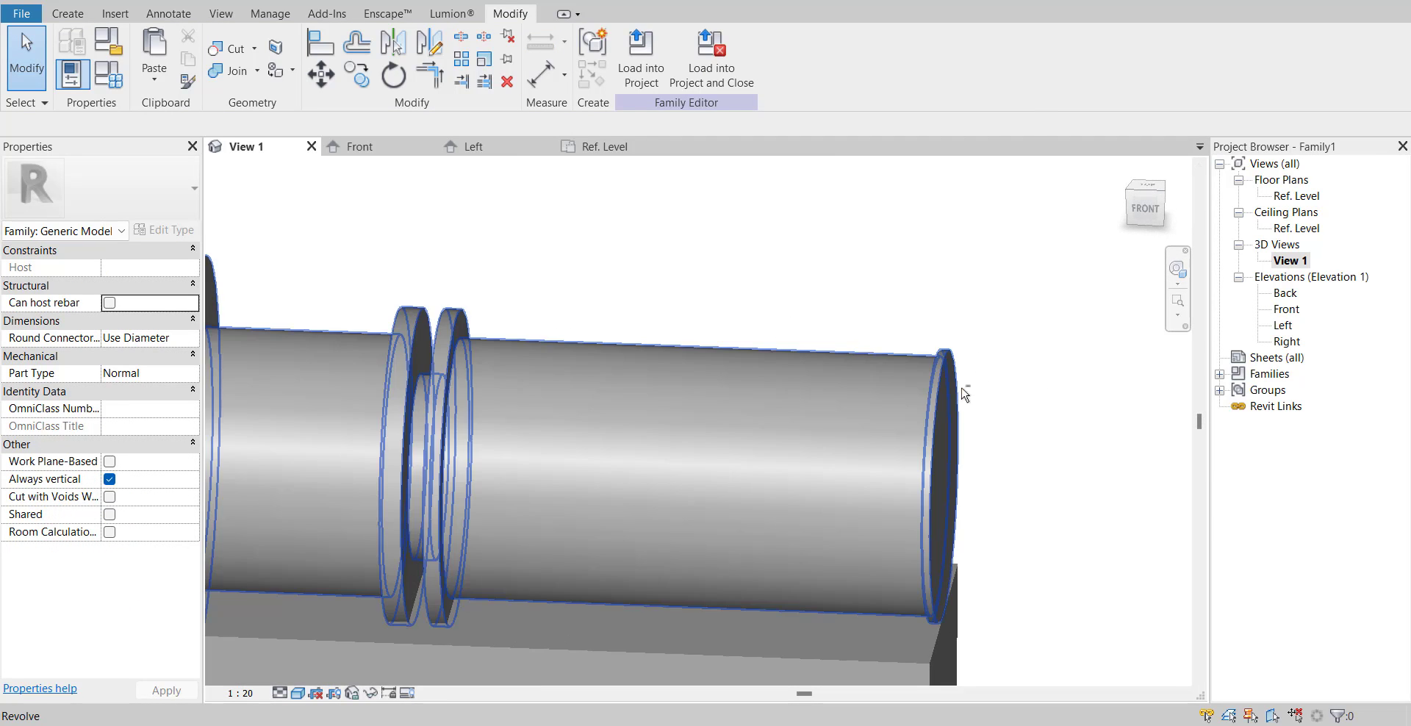
scroll(974, 304, down, 3)
shift+middle_drag(976, 304, 1028, 302)
scroll(595, 448, up, 3)
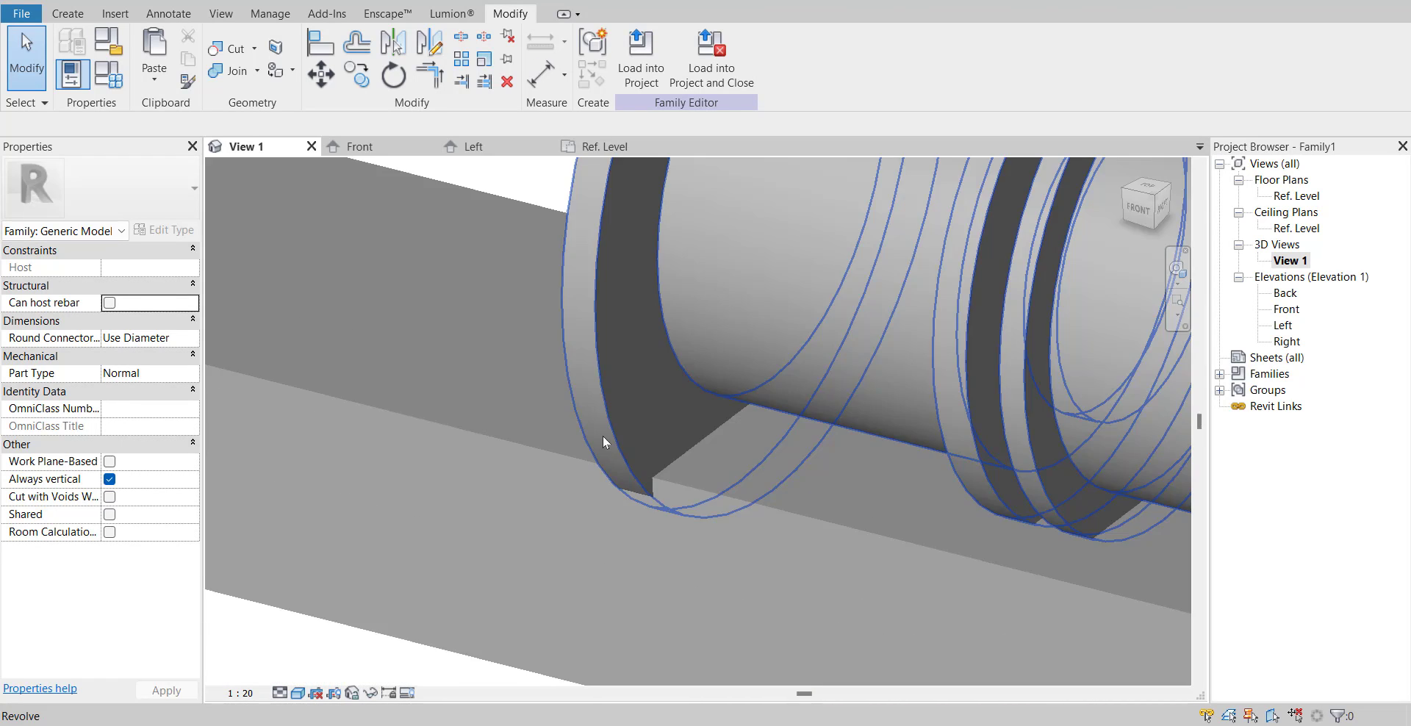
scroll(654, 471, down, 6)
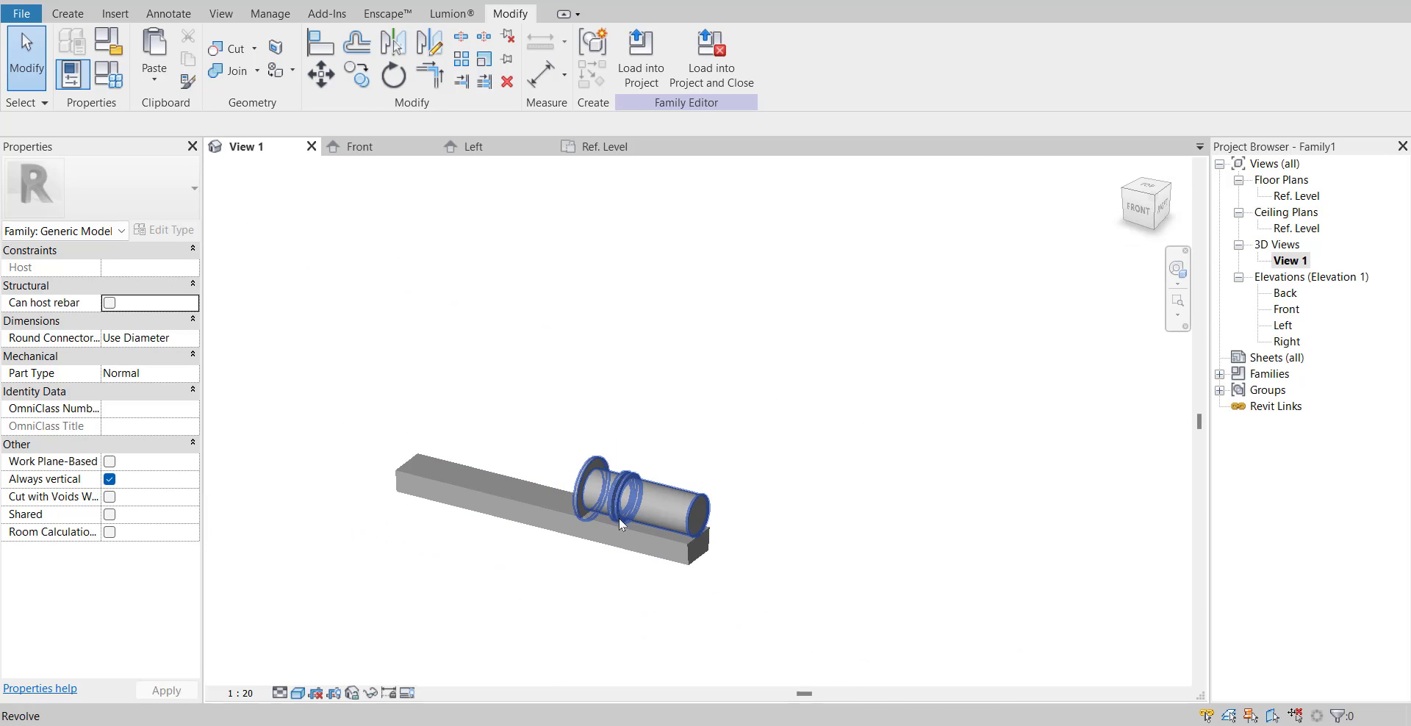
double_click(1298, 197)
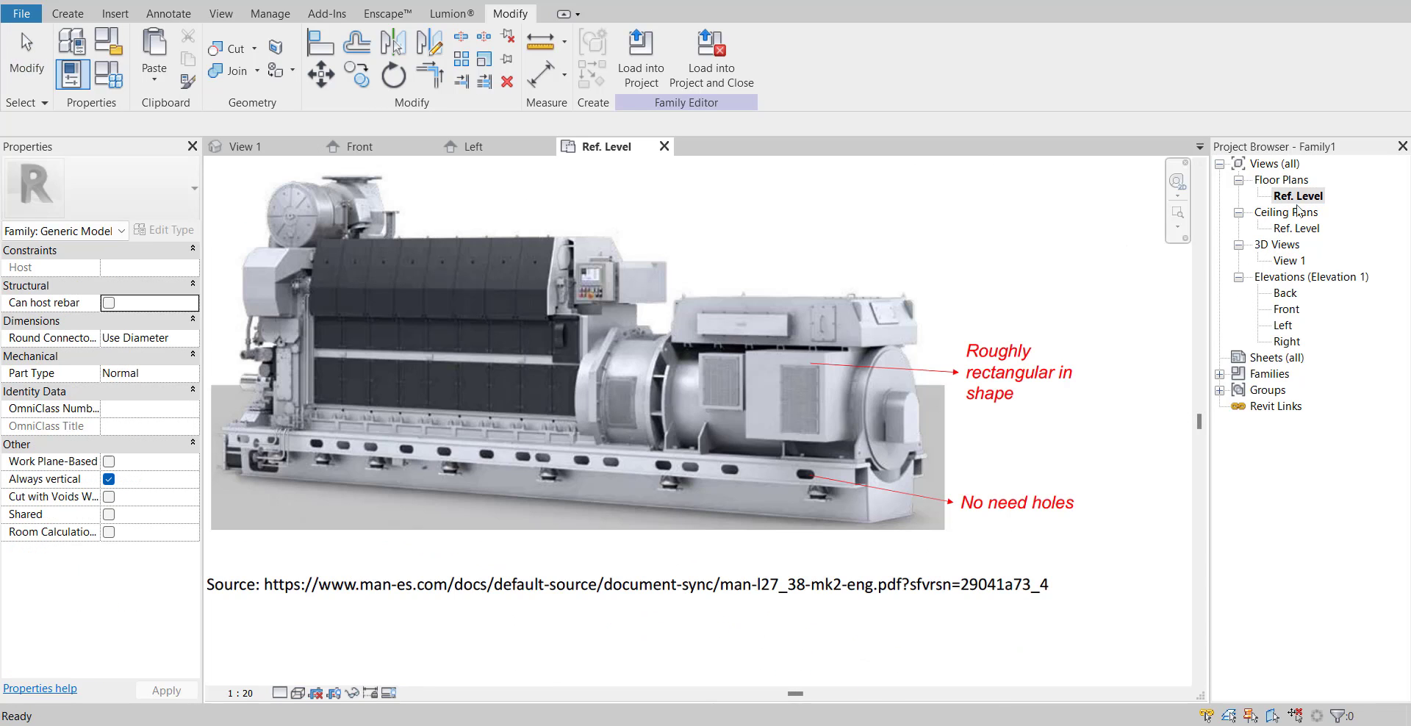
scroll(745, 378, up, 5)
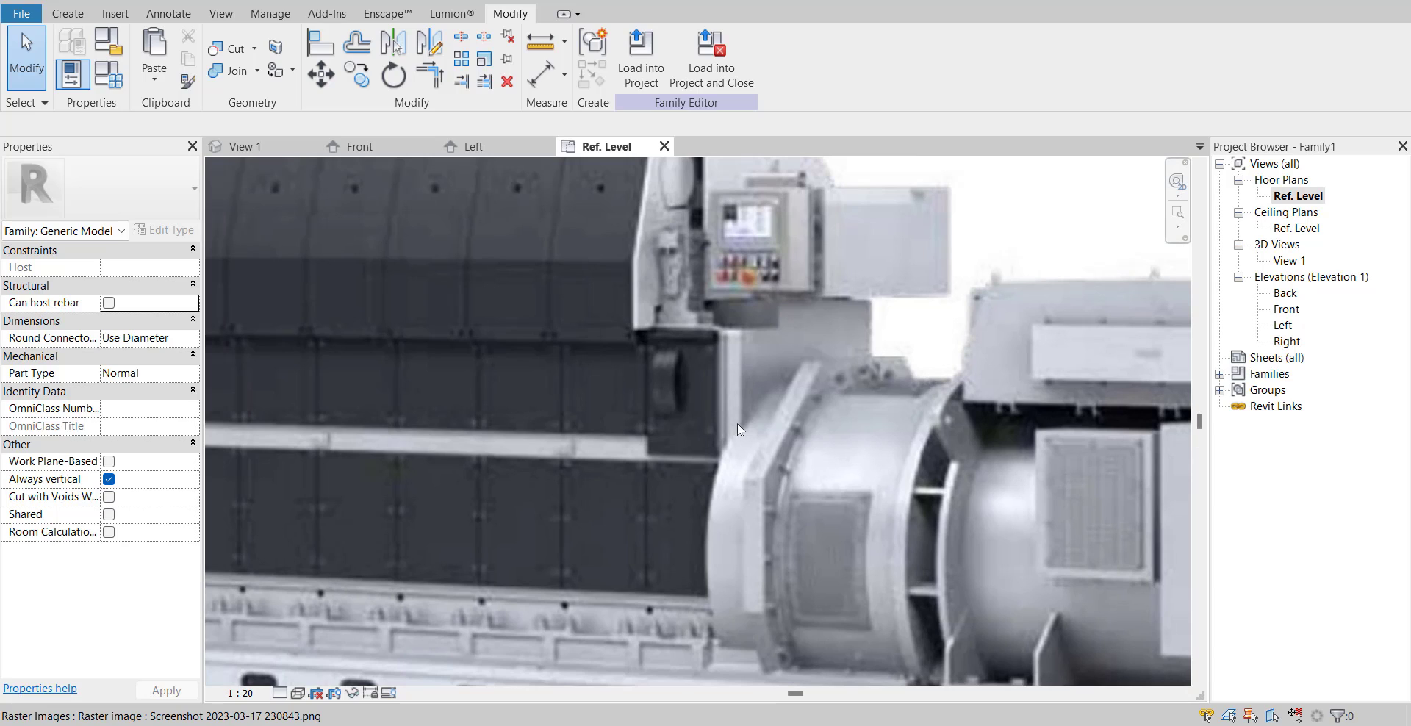
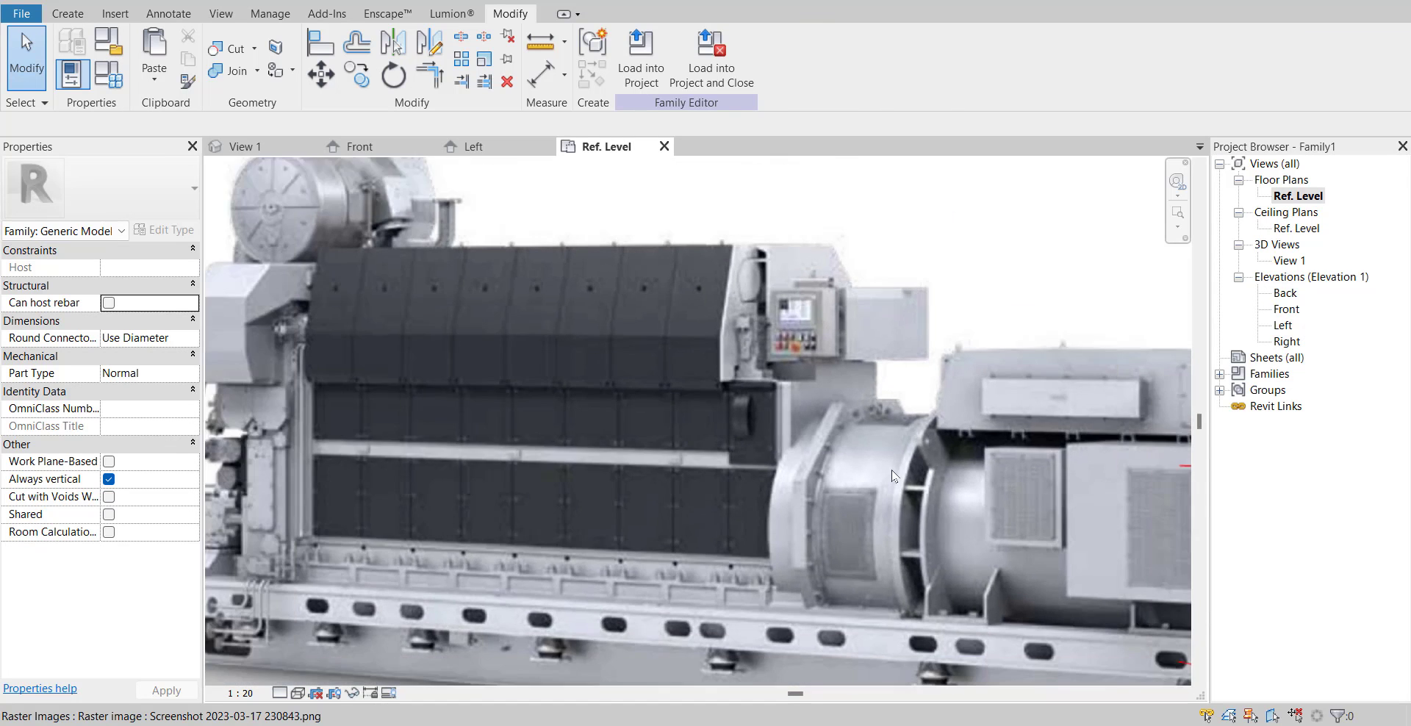
middle_drag(892, 469, 924, 426)
scroll(933, 426, down, 1)
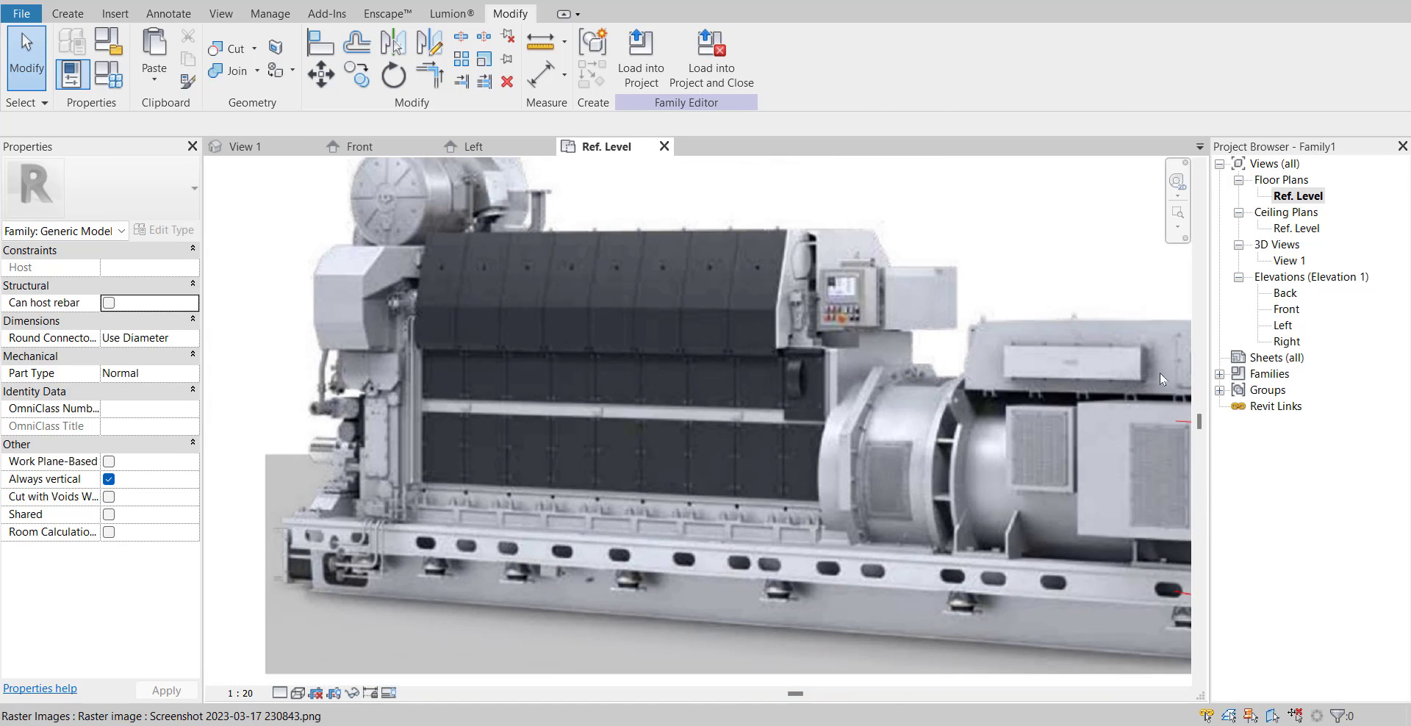
- Reopen the revolve's sketch in the Front elevation and trim the engine-end edge to the coupling housing's upper edge
double_click(1291, 315)
scroll(561, 415, down, 1)
click(561, 387)
click(639, 61)
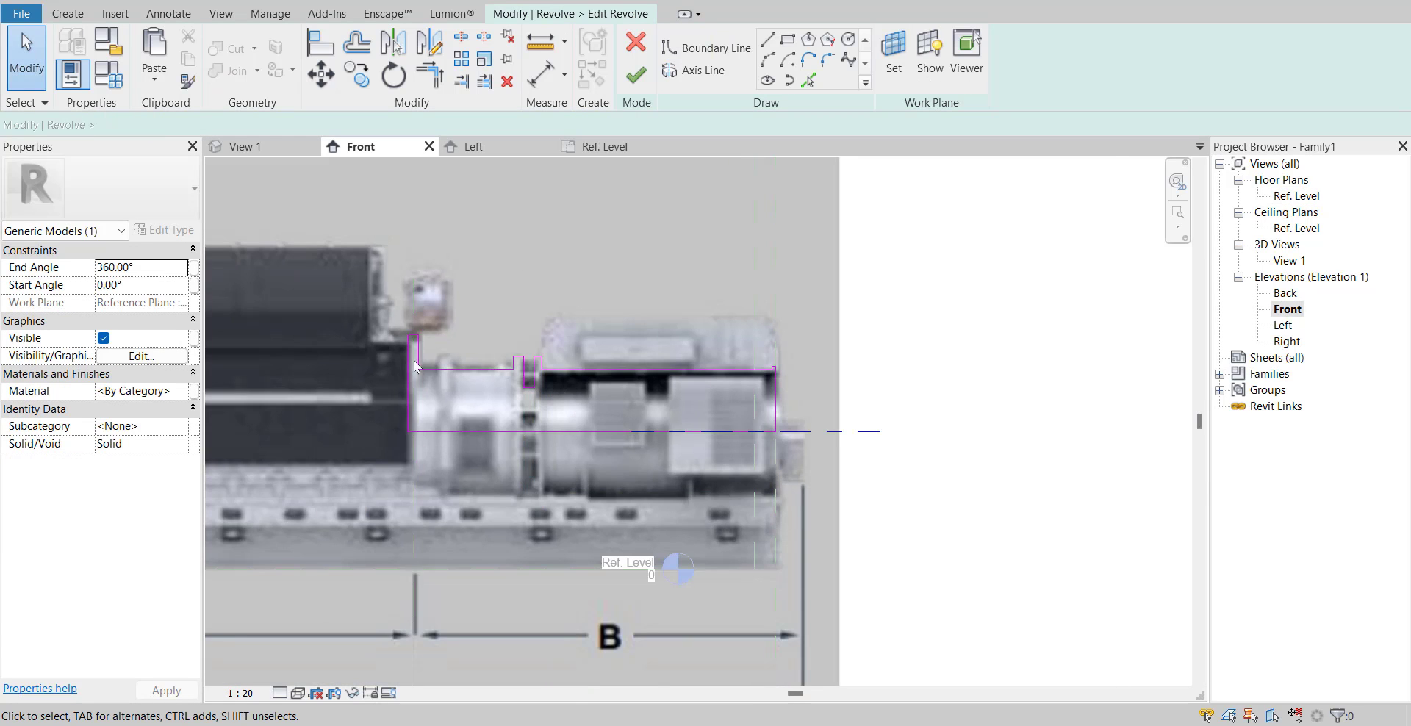
scroll(415, 367, up, 5)
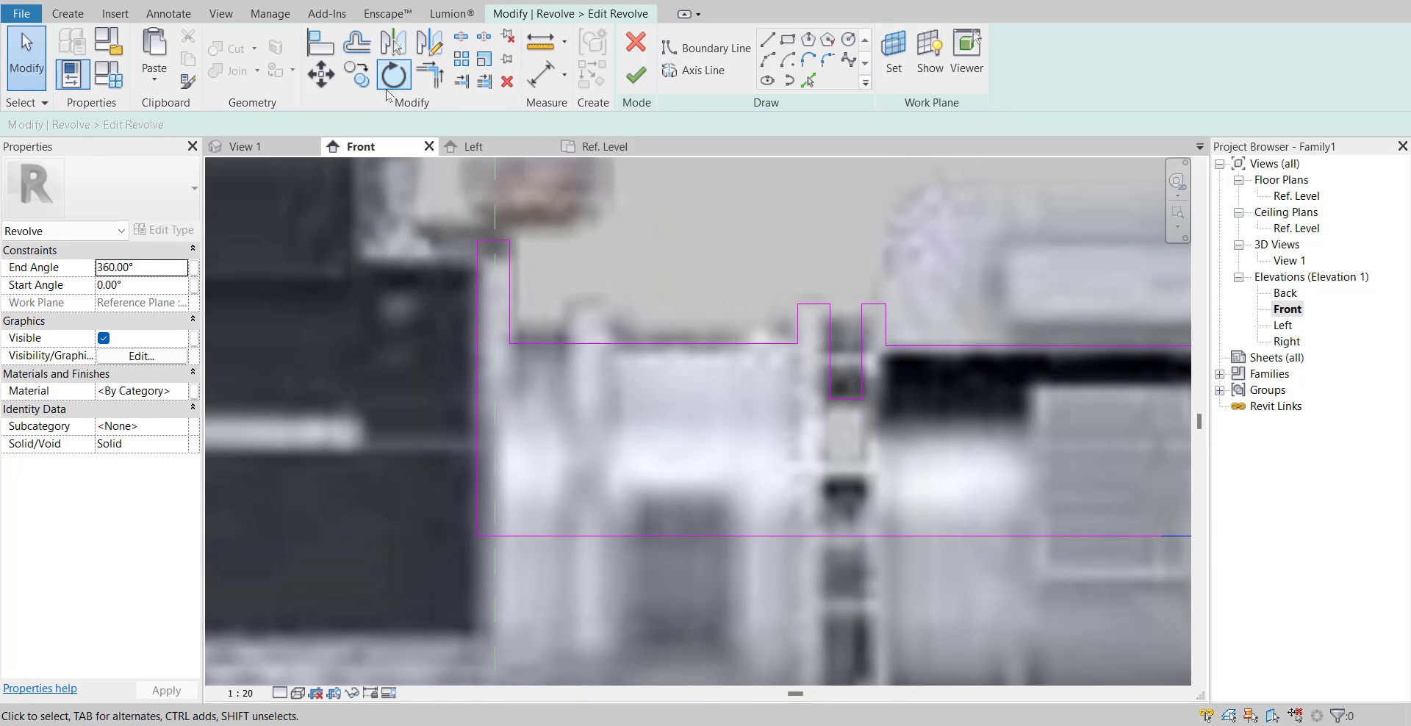
click(432, 79)
click(478, 403)
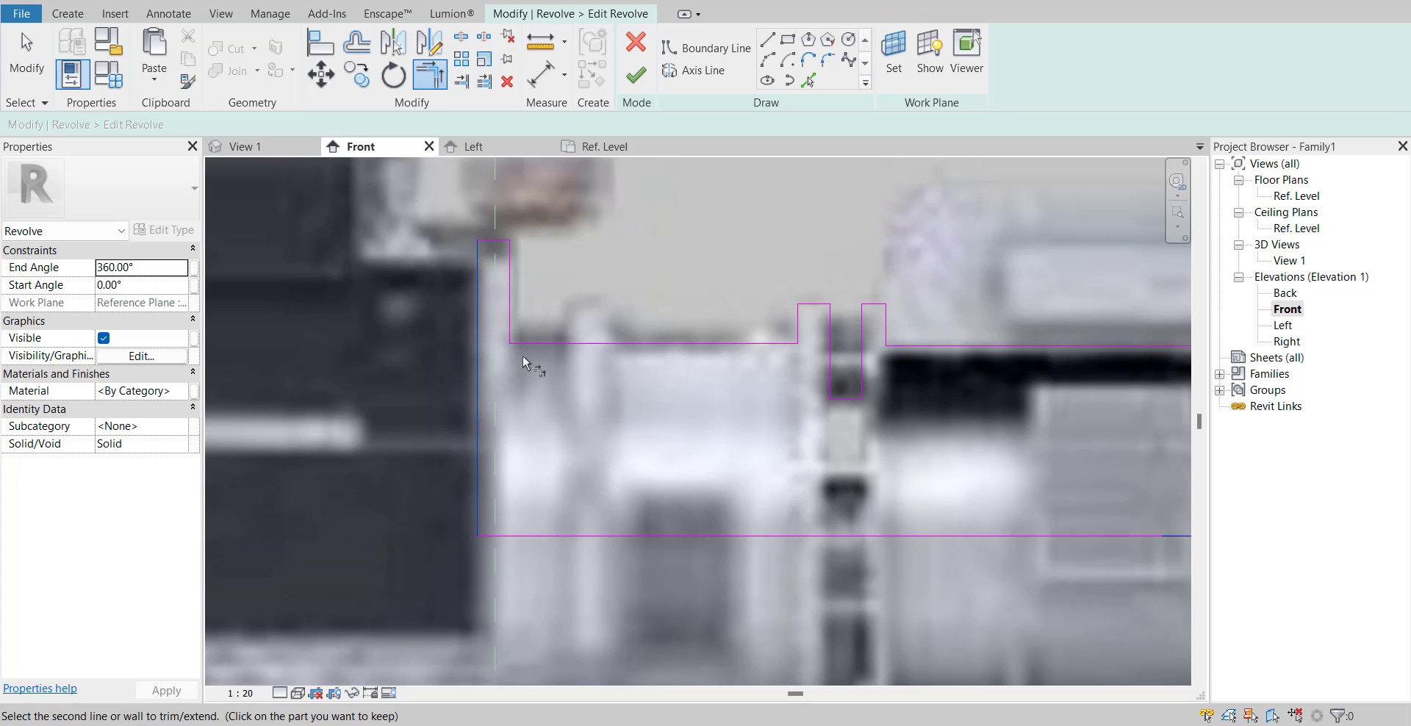
click(533, 345)
key(Escape)
key(Escape)
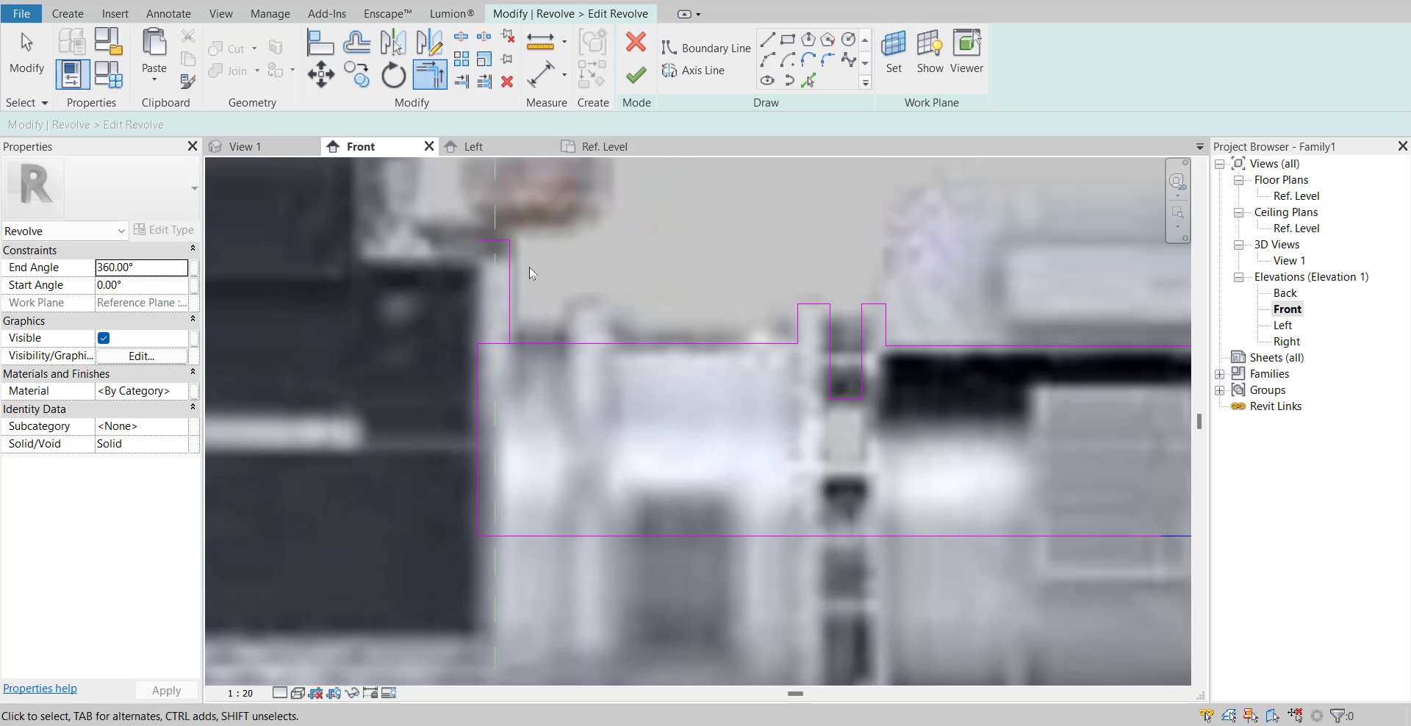
- Delete the leftover engine-end lines above the generator body's profile and finish the revolve sketch
drag(543, 225, 507, 246)
key(Delete)
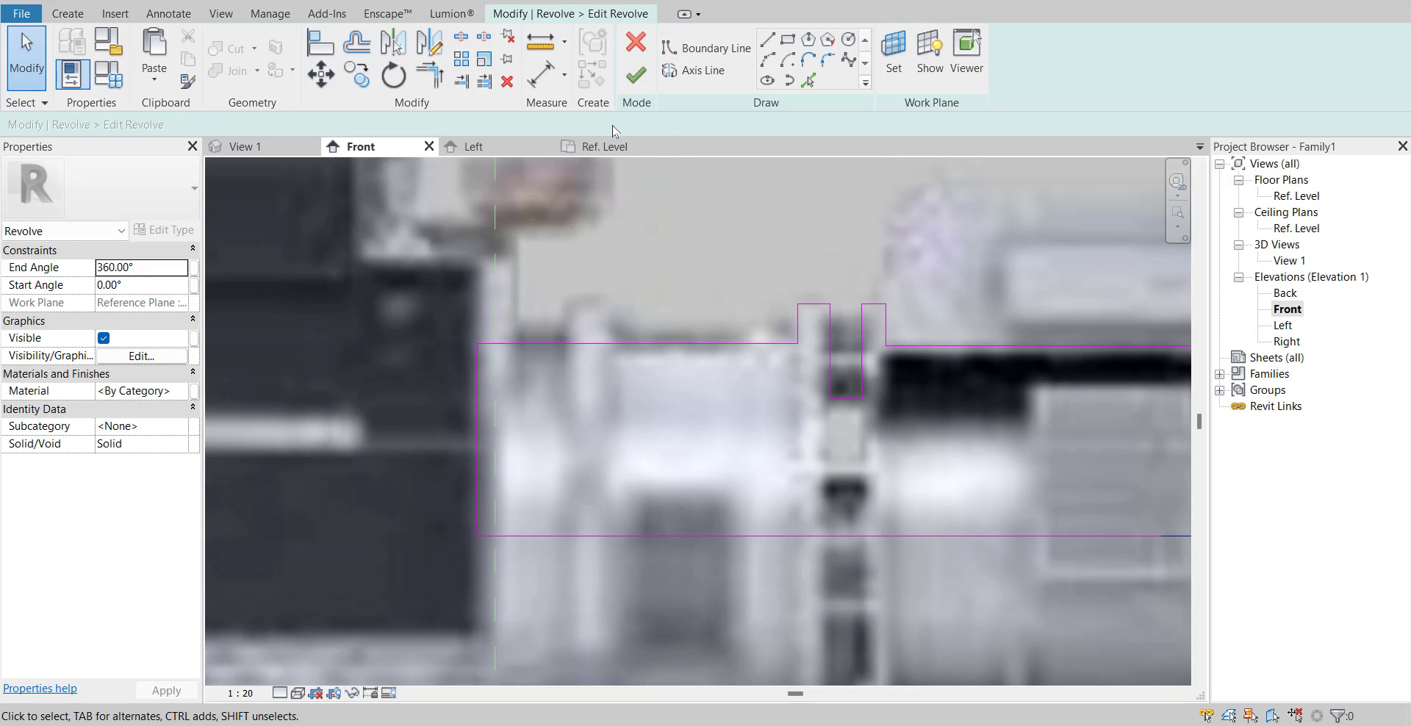
scroll(780, 262, down, 2)
click(634, 77)
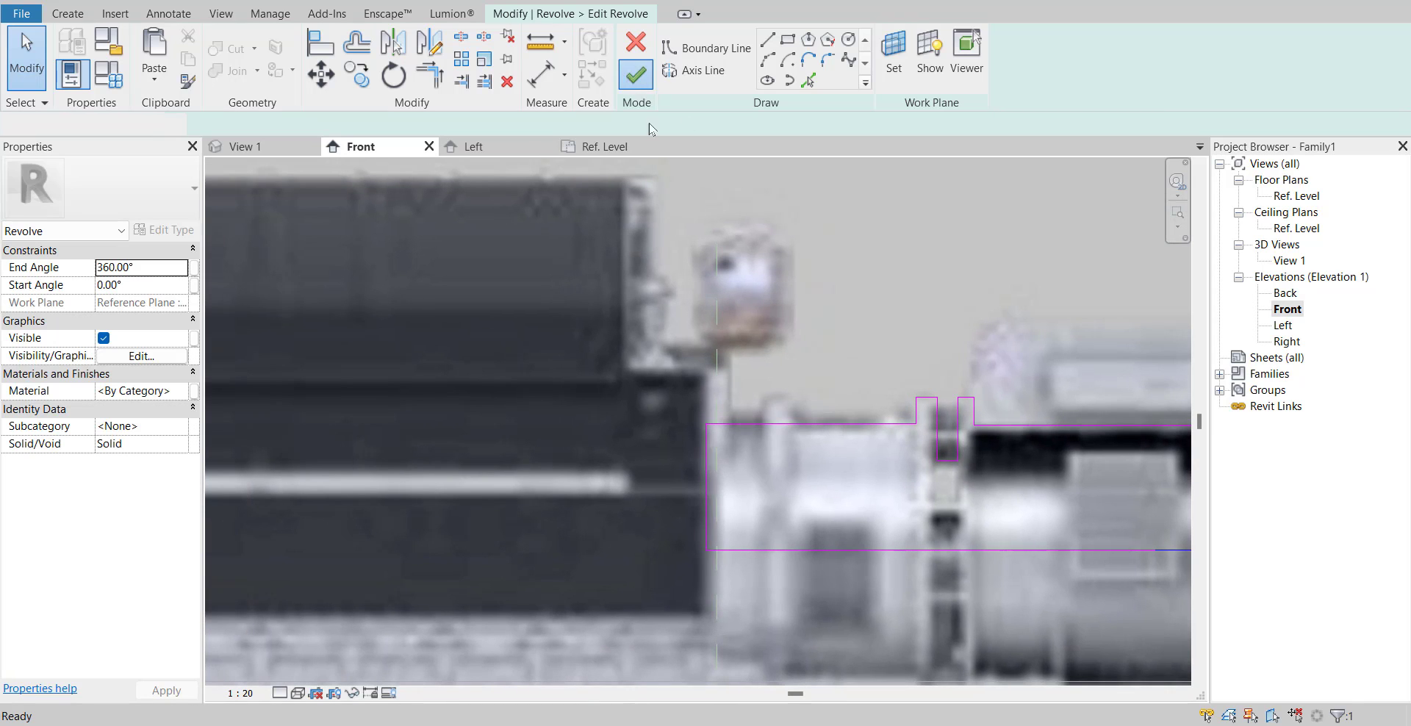
scroll(677, 312, down, 2)
- Examine the revised generator body in the 3D view and the coupling housing and base frame on the Ref. Level plan's reference image
double_click(1295, 261)
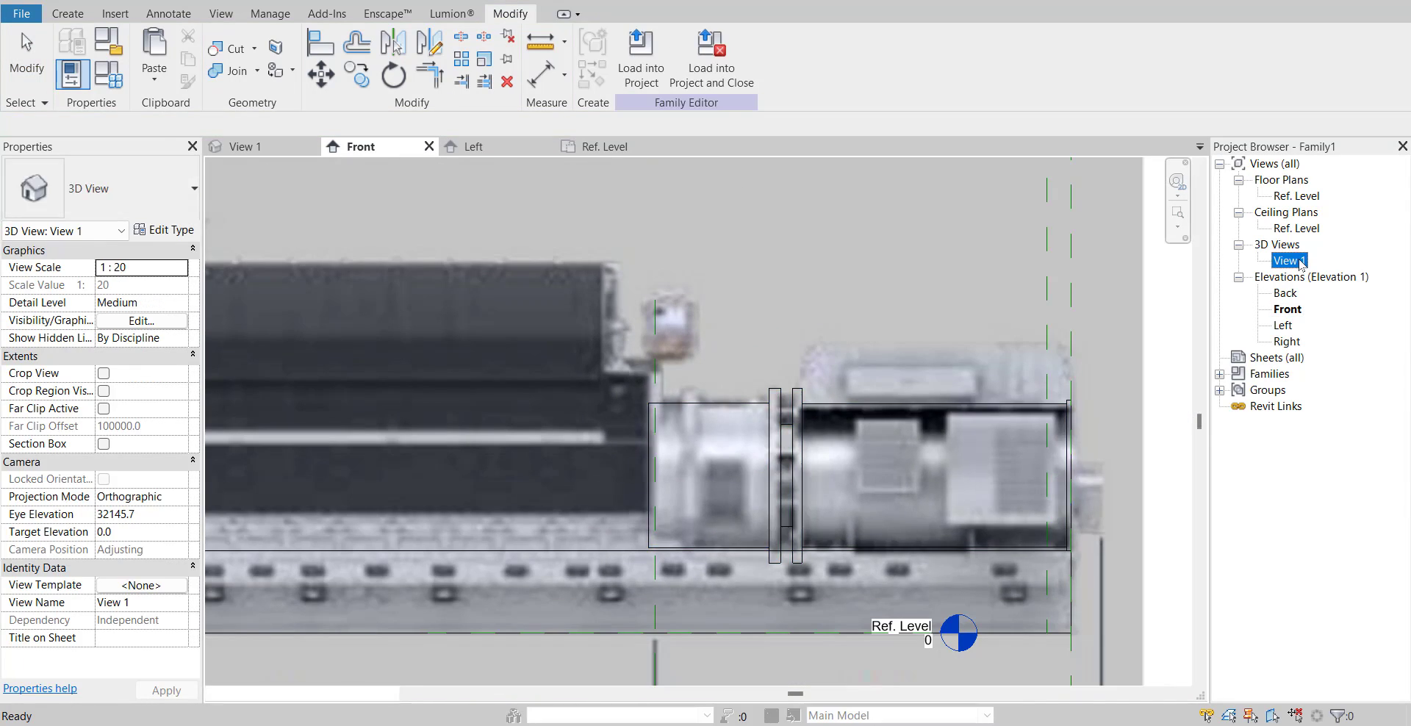
key(Escape)
scroll(523, 446, up, 3)
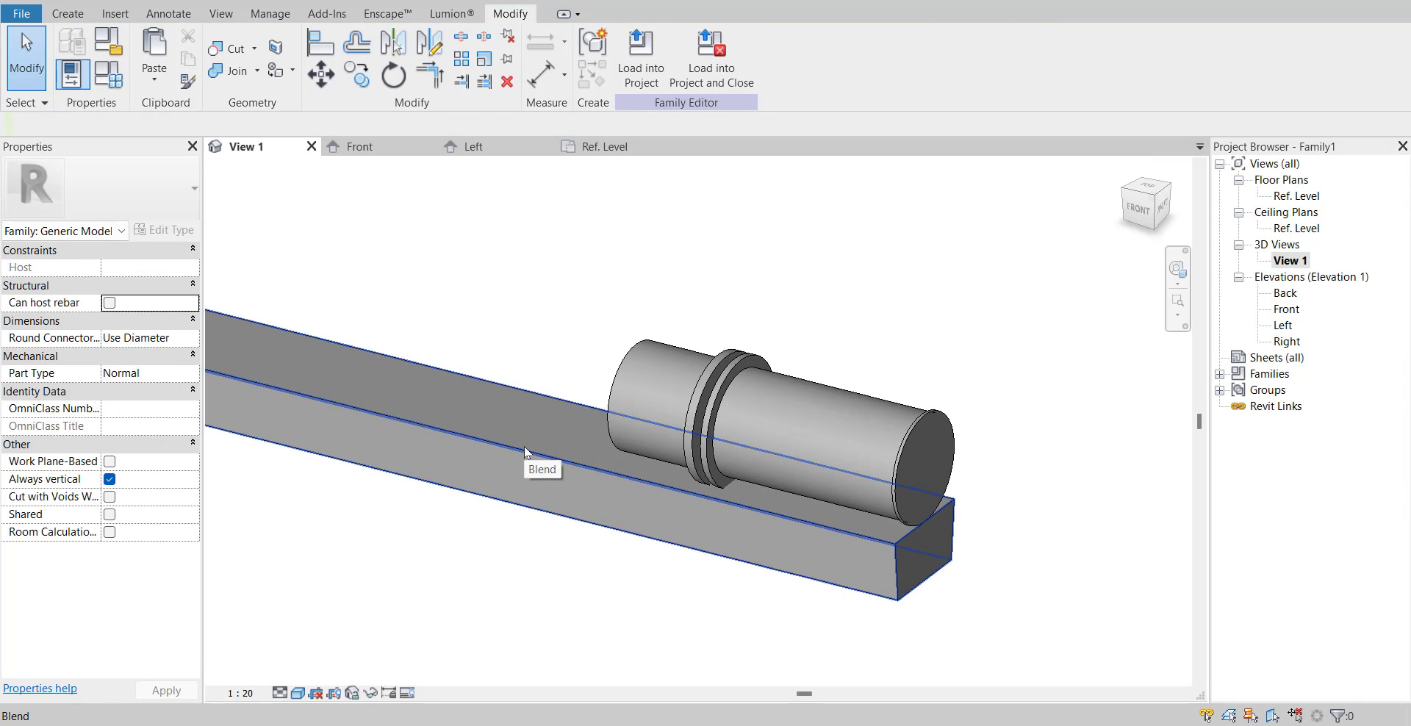
double_click(1297, 197)
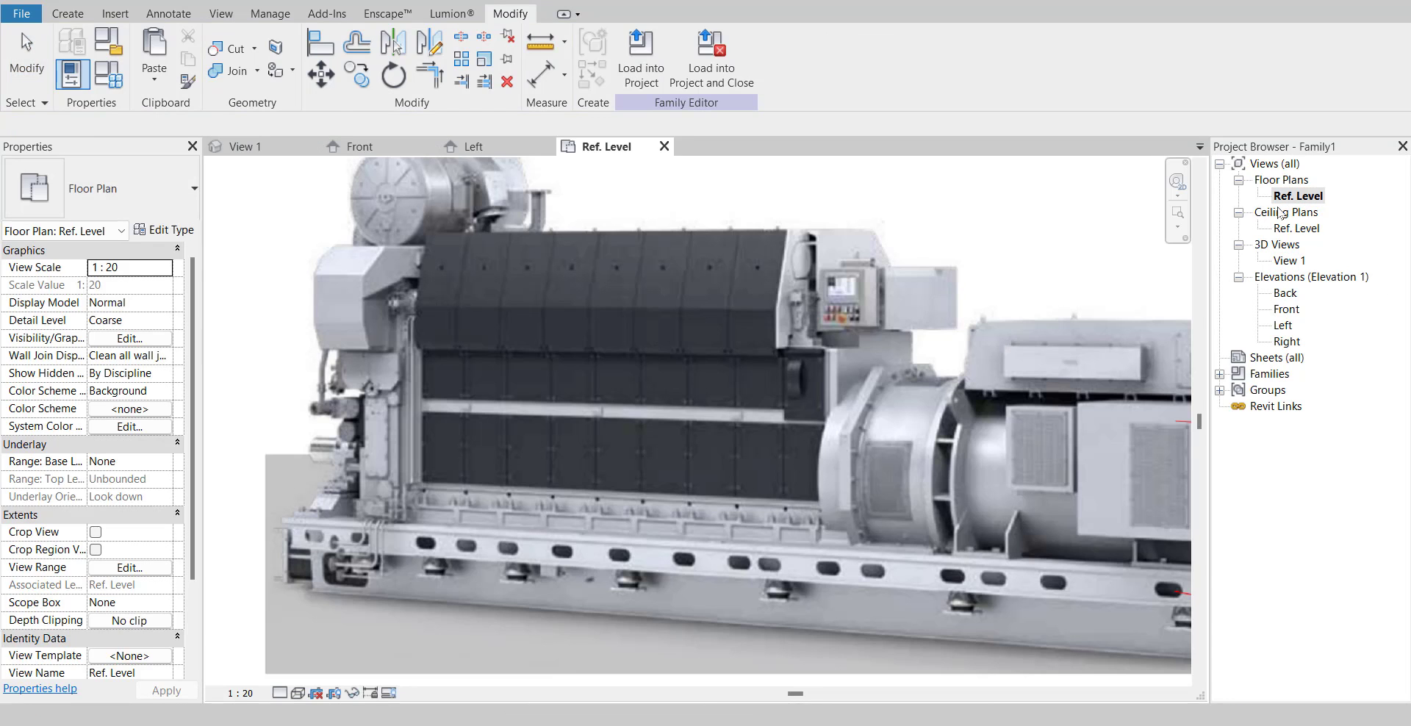
scroll(743, 440, down, 2)
scroll(610, 453, up, 1)
scroll(610, 452, down, 1)
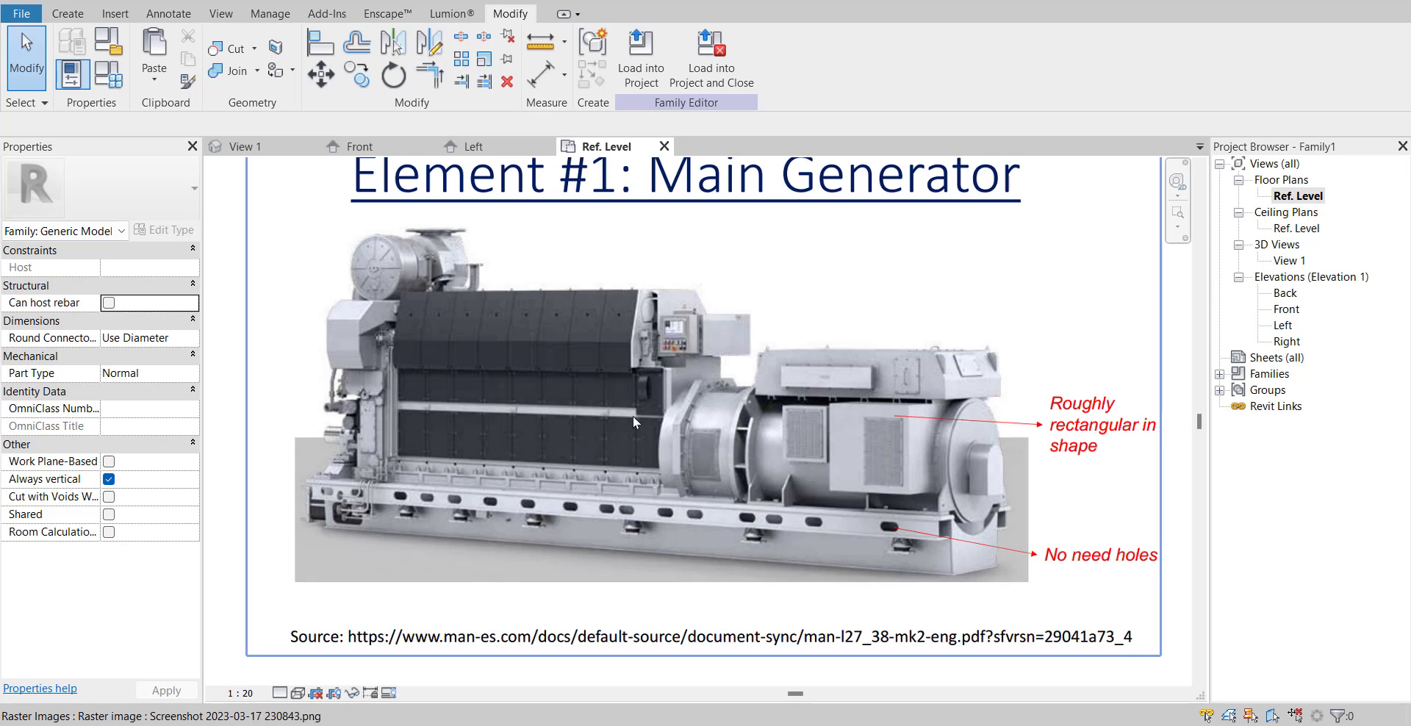
scroll(415, 466, up, 2)
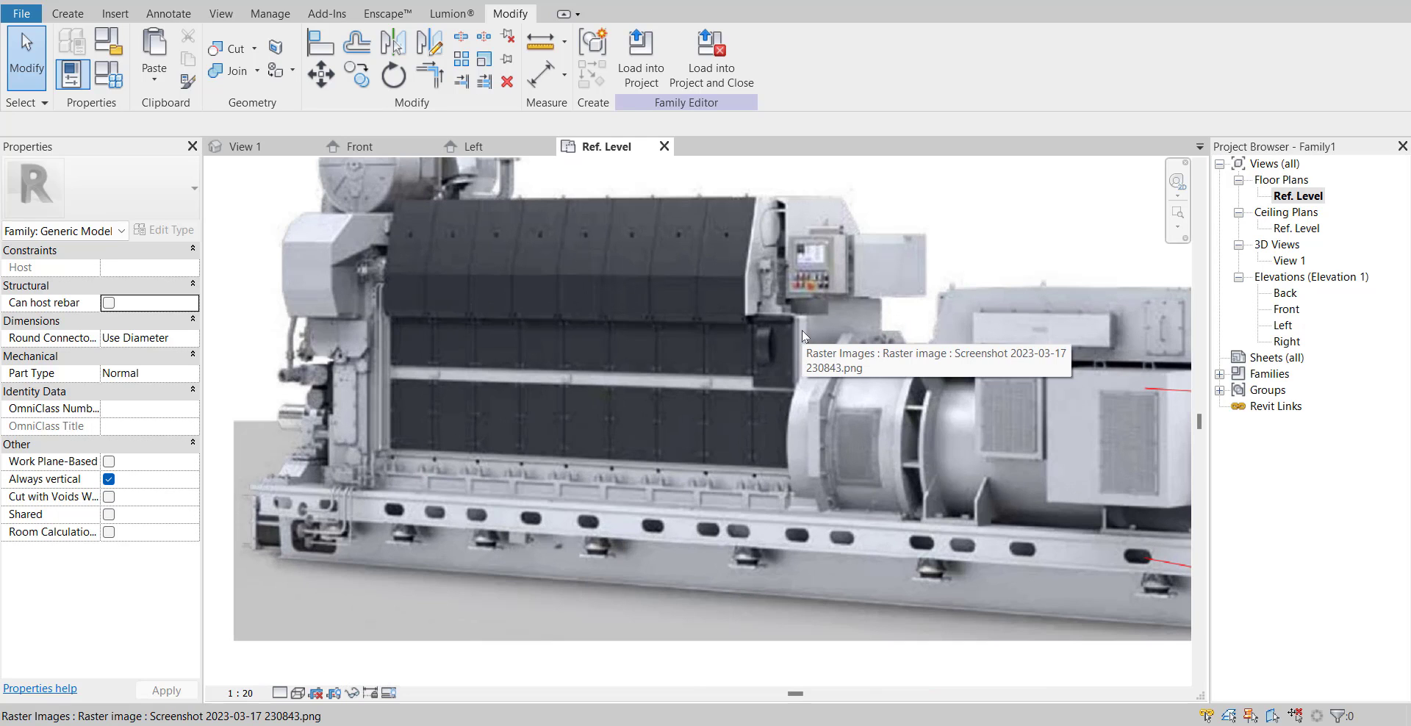
scroll(784, 504, up, 3)
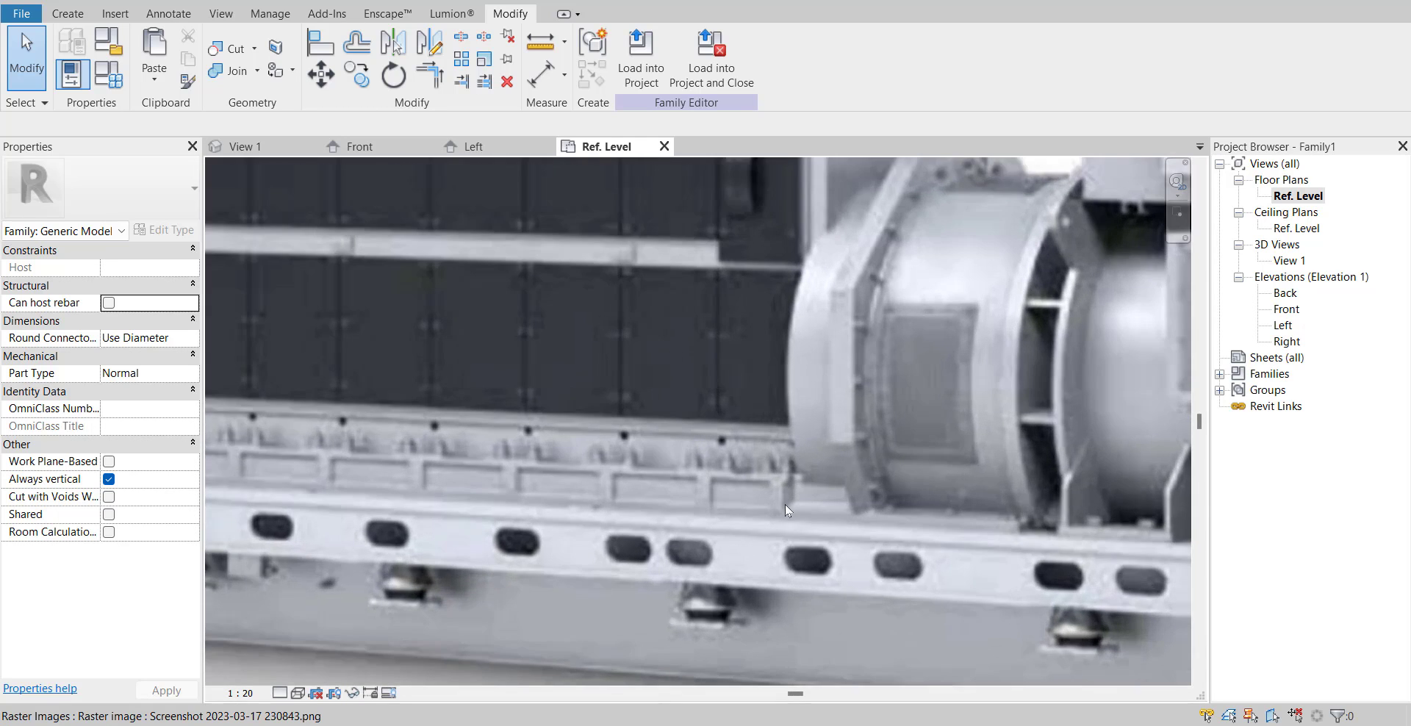
scroll(777, 510, down, 2)
middle_drag(780, 516, 864, 526)
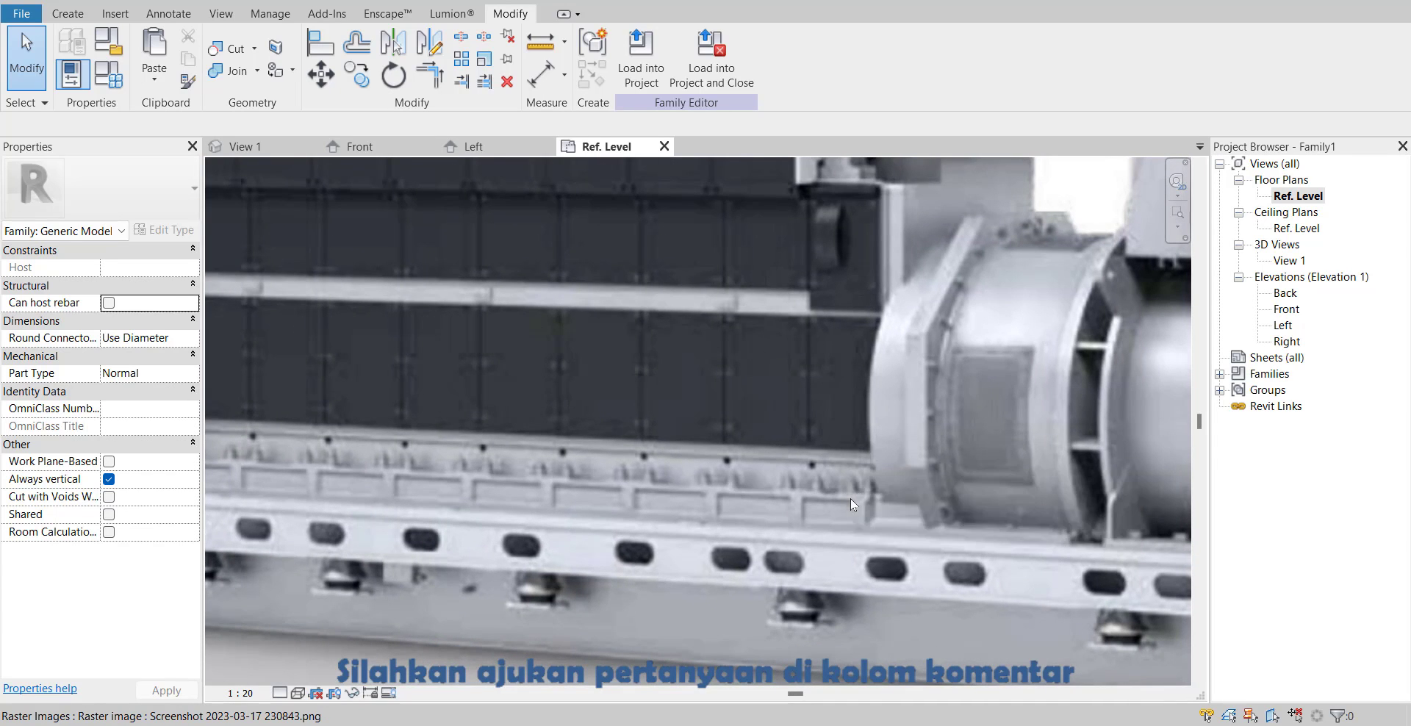
scroll(845, 506, down, 4)
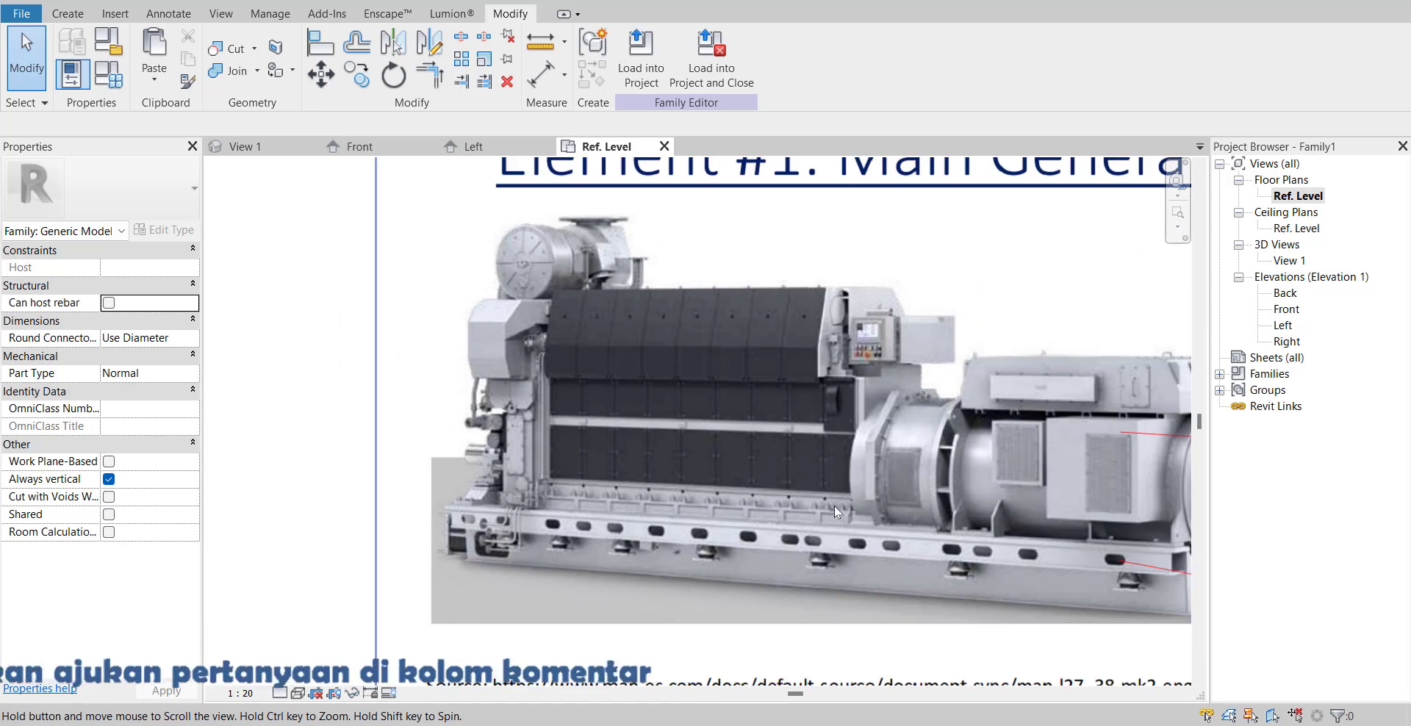
middle_drag(835, 512, 676, 512)
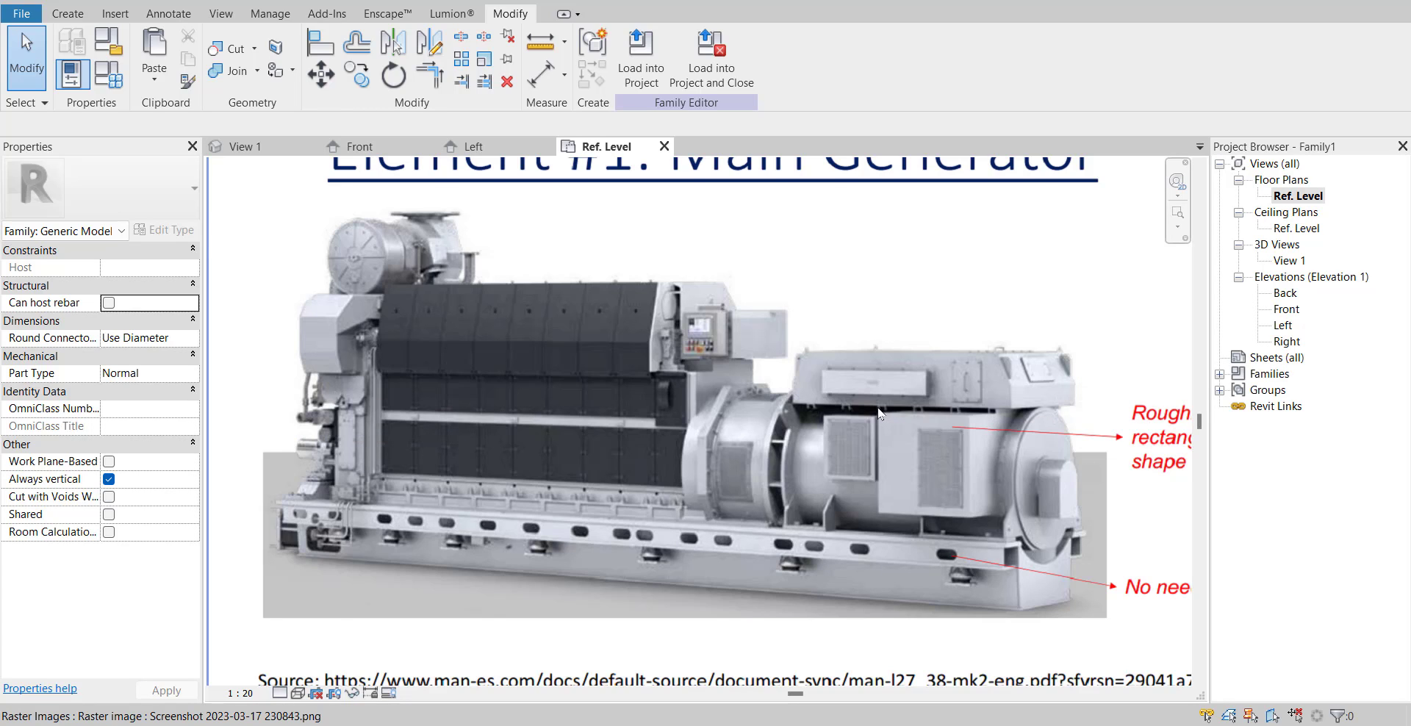
scroll(879, 413, down, 5)
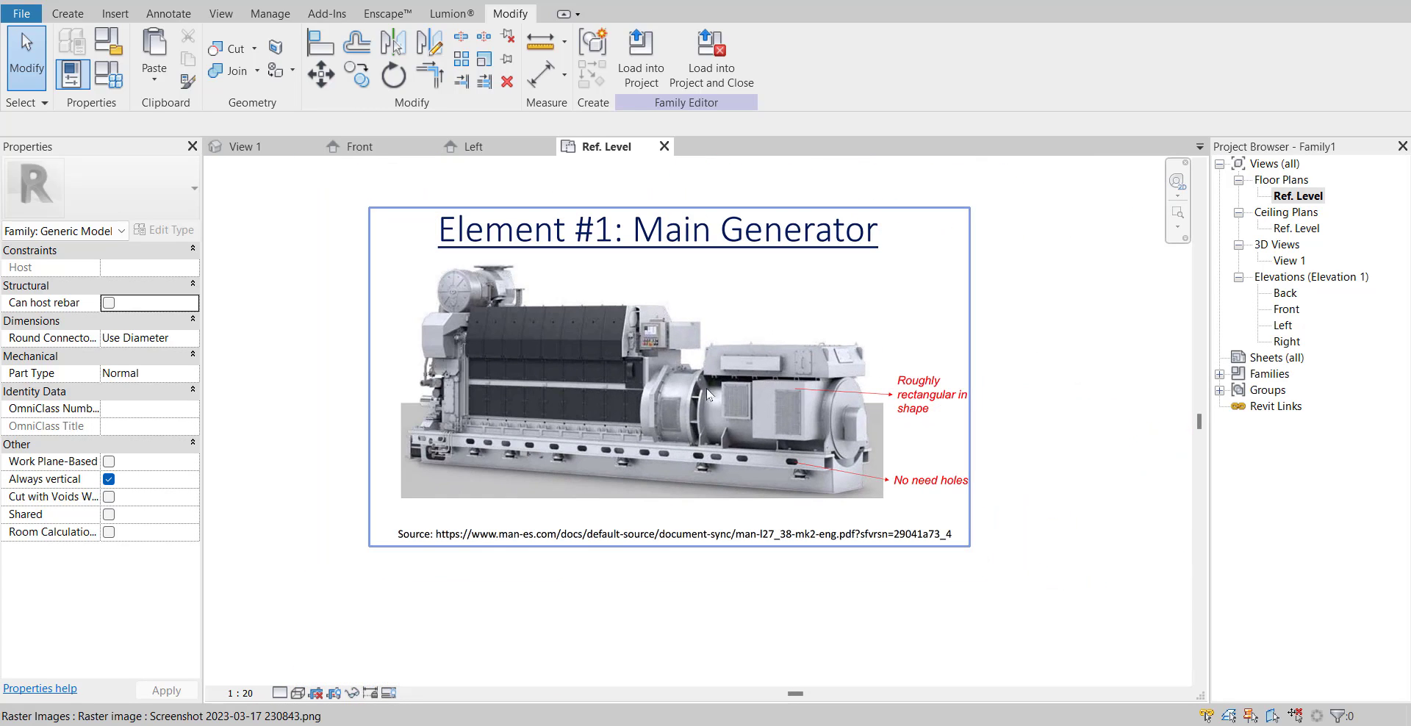
scroll(654, 394, up, 2)
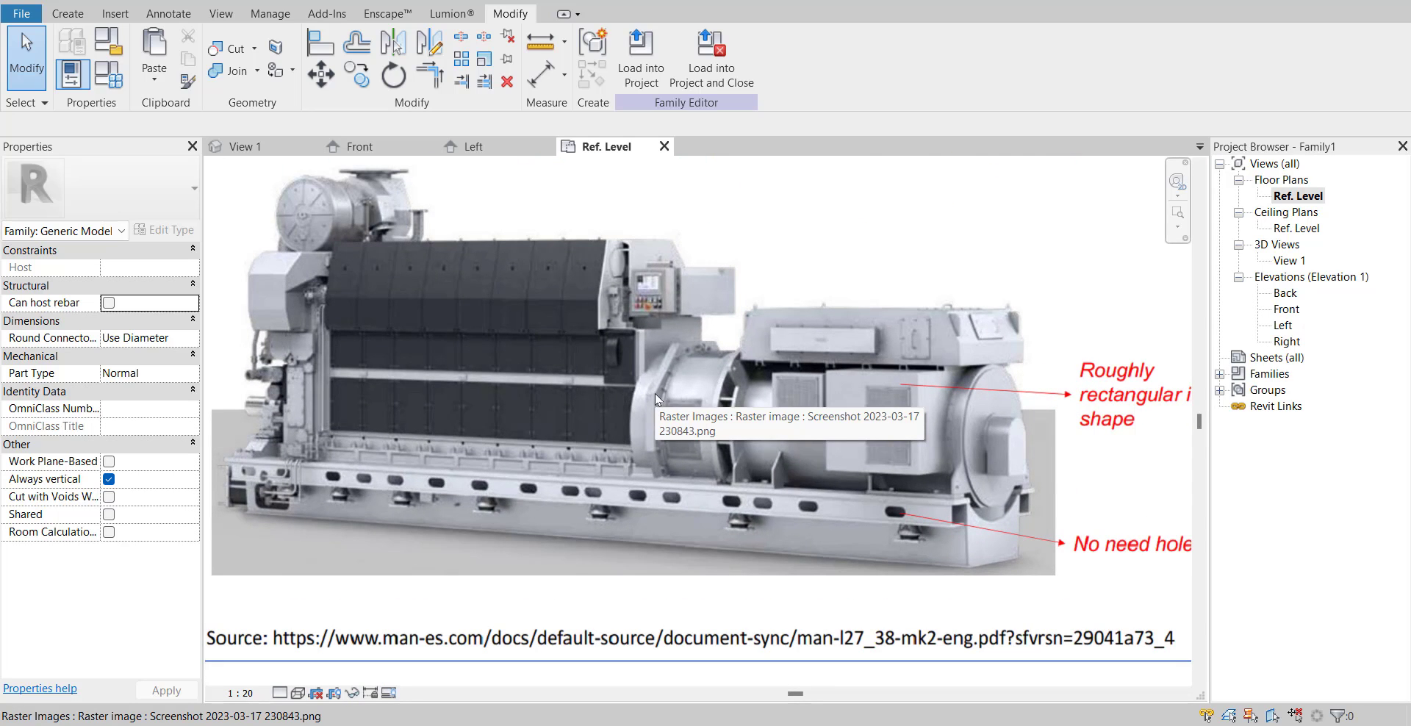
scroll(654, 395, down, 6)
middle_drag(655, 415, 807, 459)
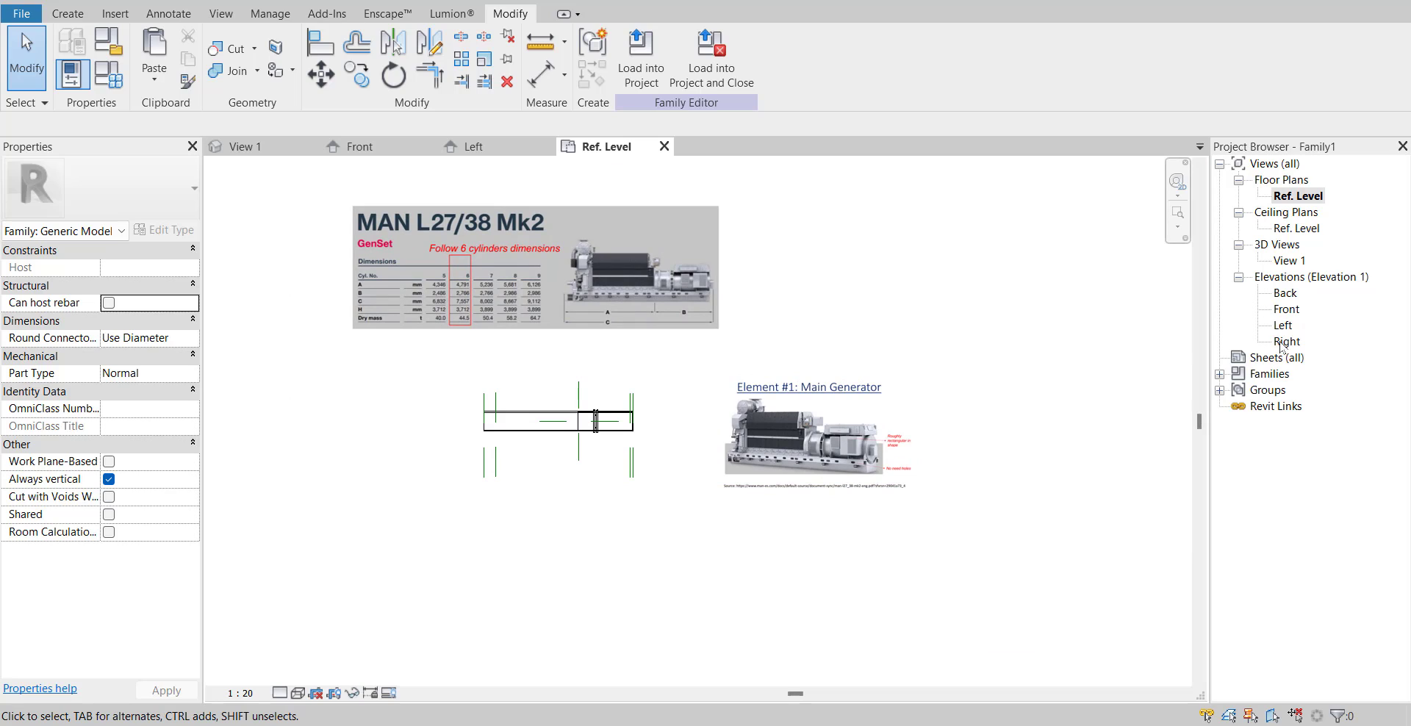
- Copy the GenSet dimensions image and the Main Generator image from the Ref. Level plan into the Right elevation
click(809, 426)
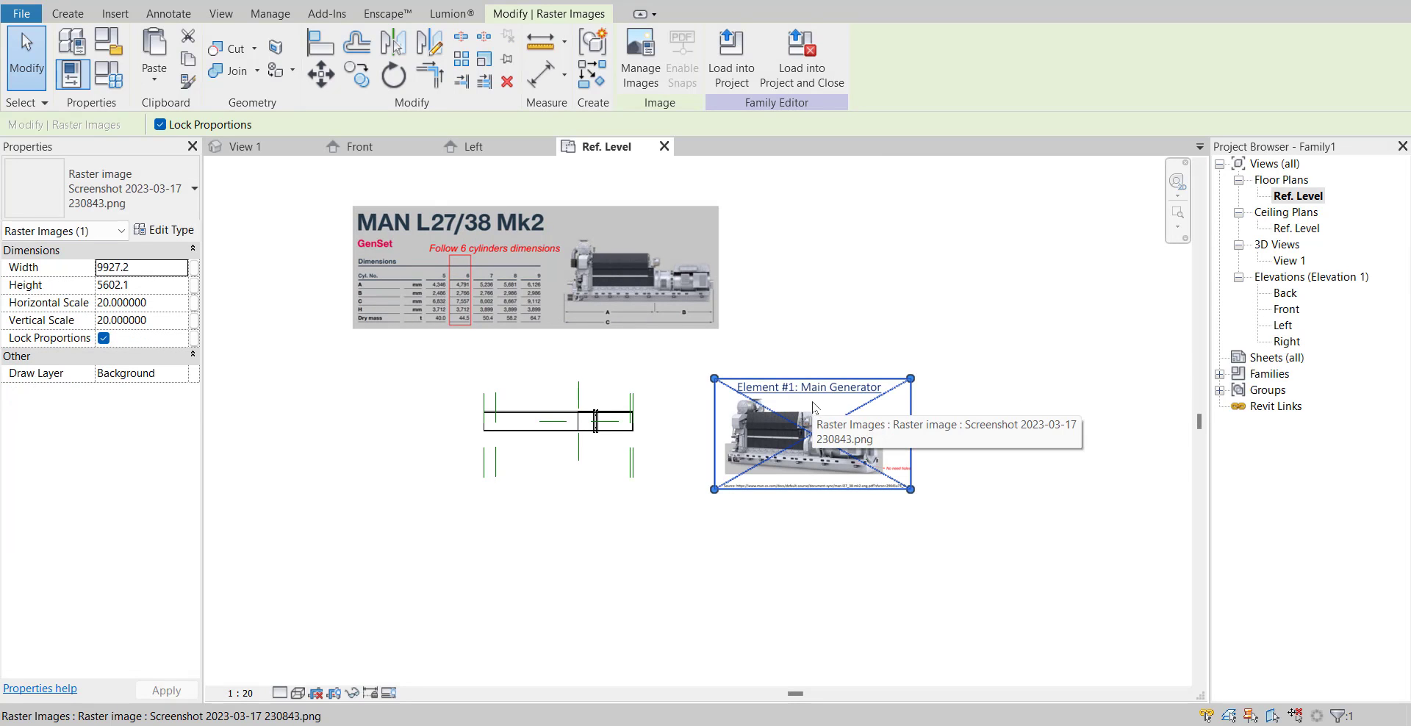
ctrl+click(659, 300)
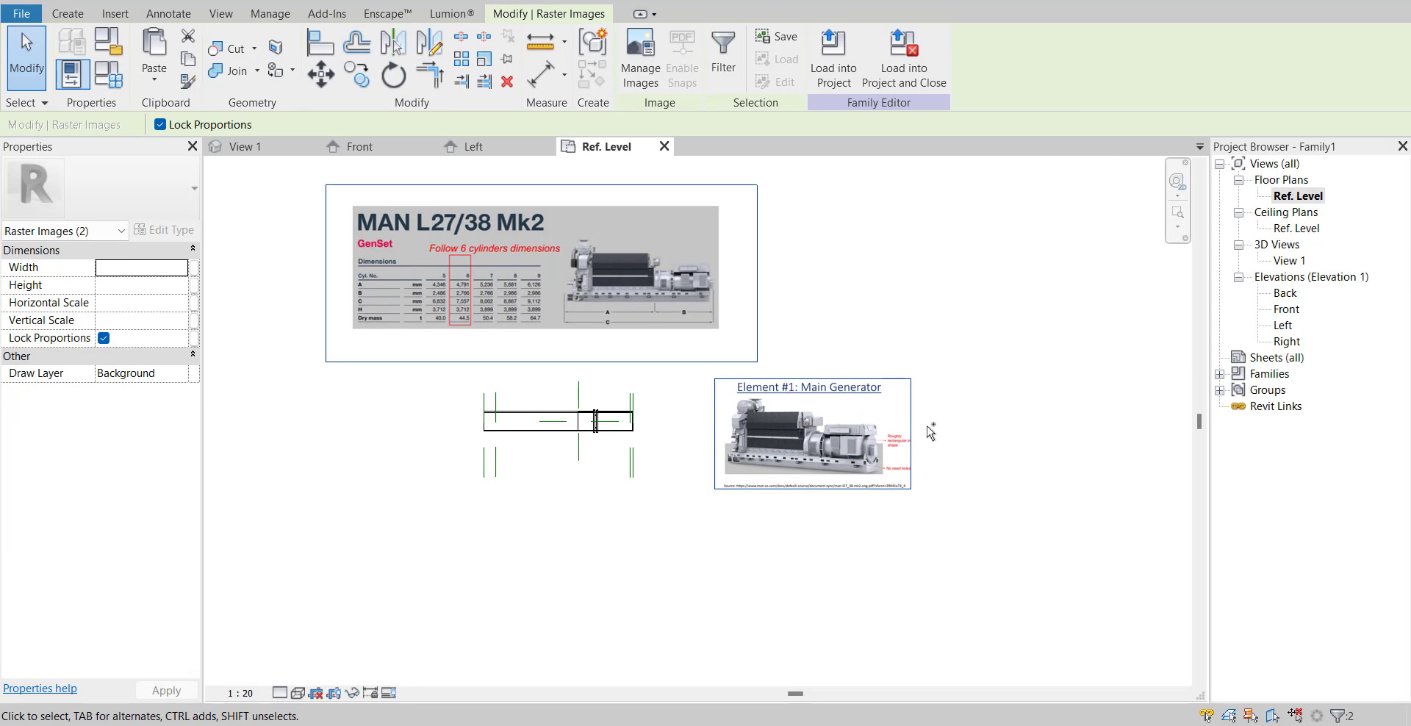
double_click(1275, 347)
scroll(849, 374, down, 1)
middle_drag(738, 386, 447, 398)
key(ctrl+v)
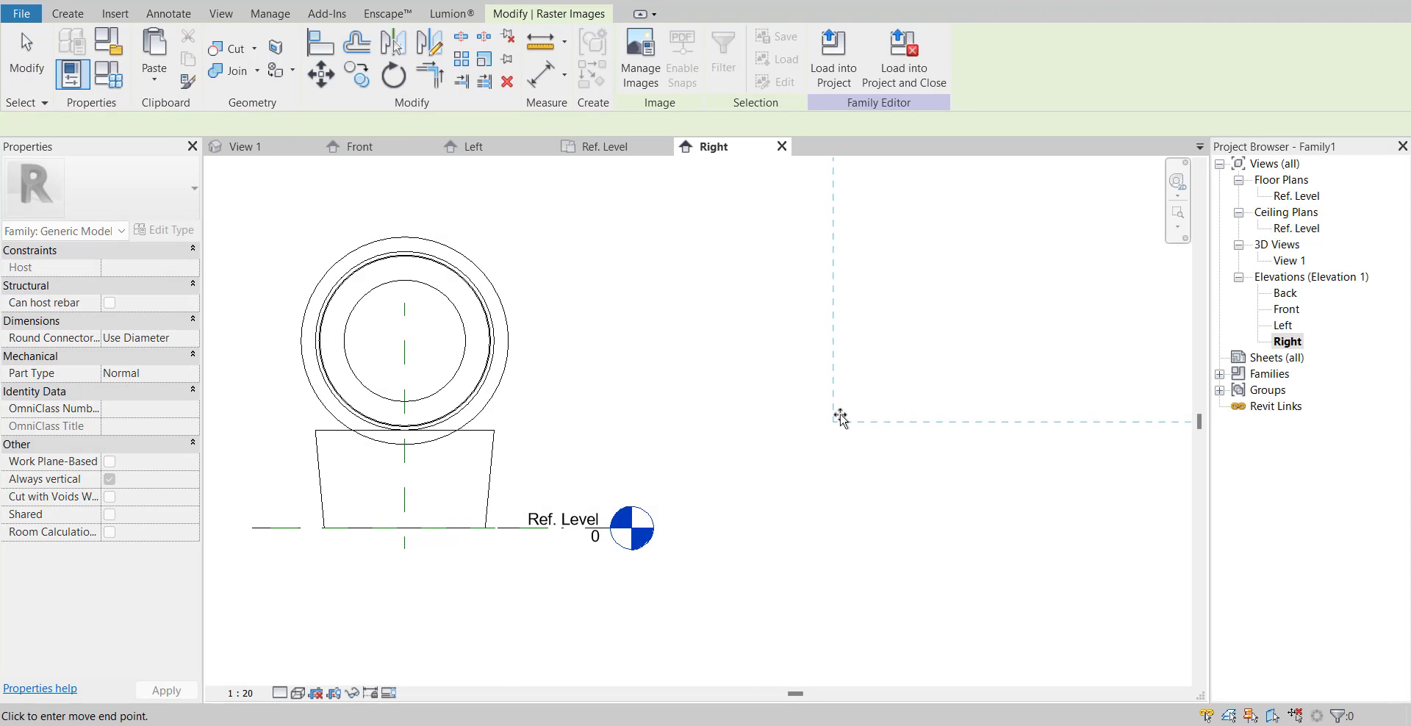
scroll(517, 427, down, 6)
click(576, 432)
- Move the pasted Main Generator image beside the model in the Right elevation, clear of the generator body and base frame
drag(978, 412, 415, 438)
scroll(477, 445, up, 4)
middle_drag(491, 445, 741, 447)
scroll(551, 382, up, 2)
middle_drag(591, 400, 813, 431)
scroll(757, 413, down, 1)
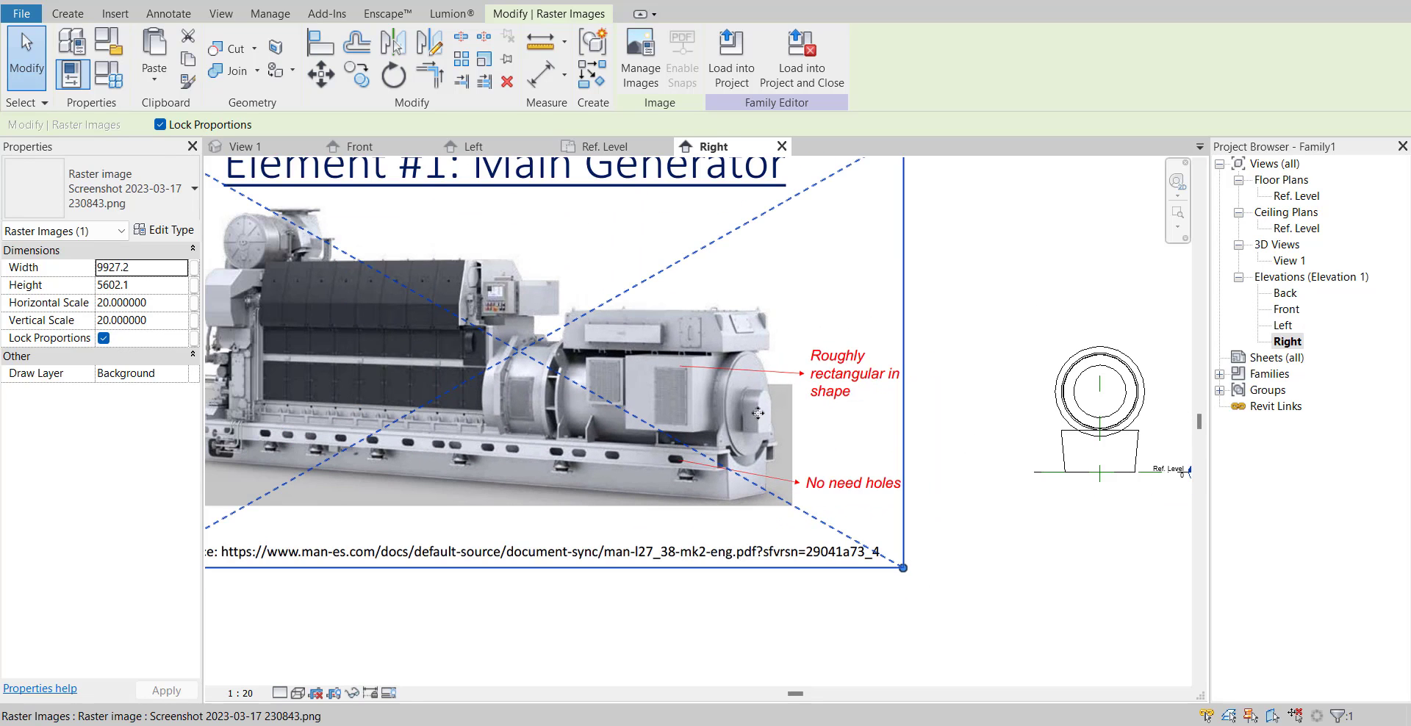
middle_drag(659, 438, 585, 437)
key(Escape)
- Examine the side flange profile at the generator end of the base frame on the Main Generator image
scroll(588, 478, up, 2)
scroll(652, 479, up, 3)
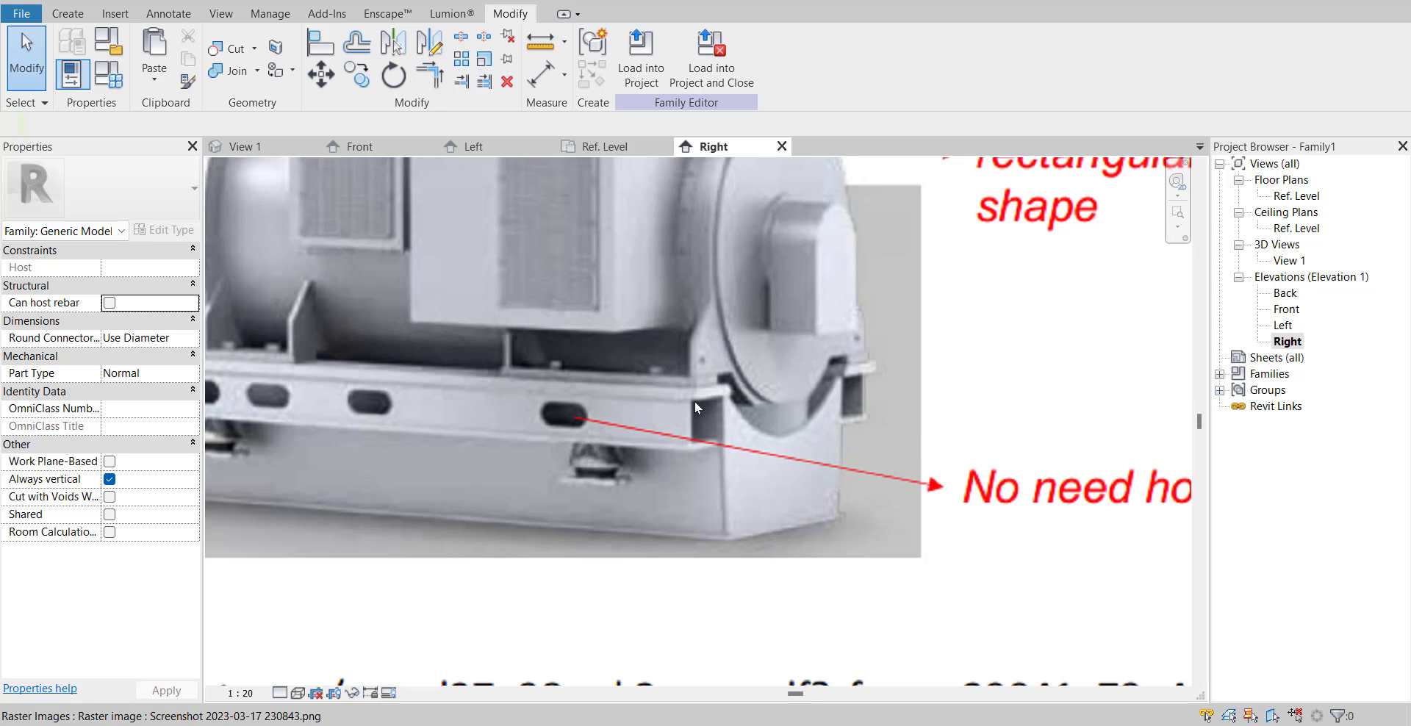
scroll(692, 449, down, 2)
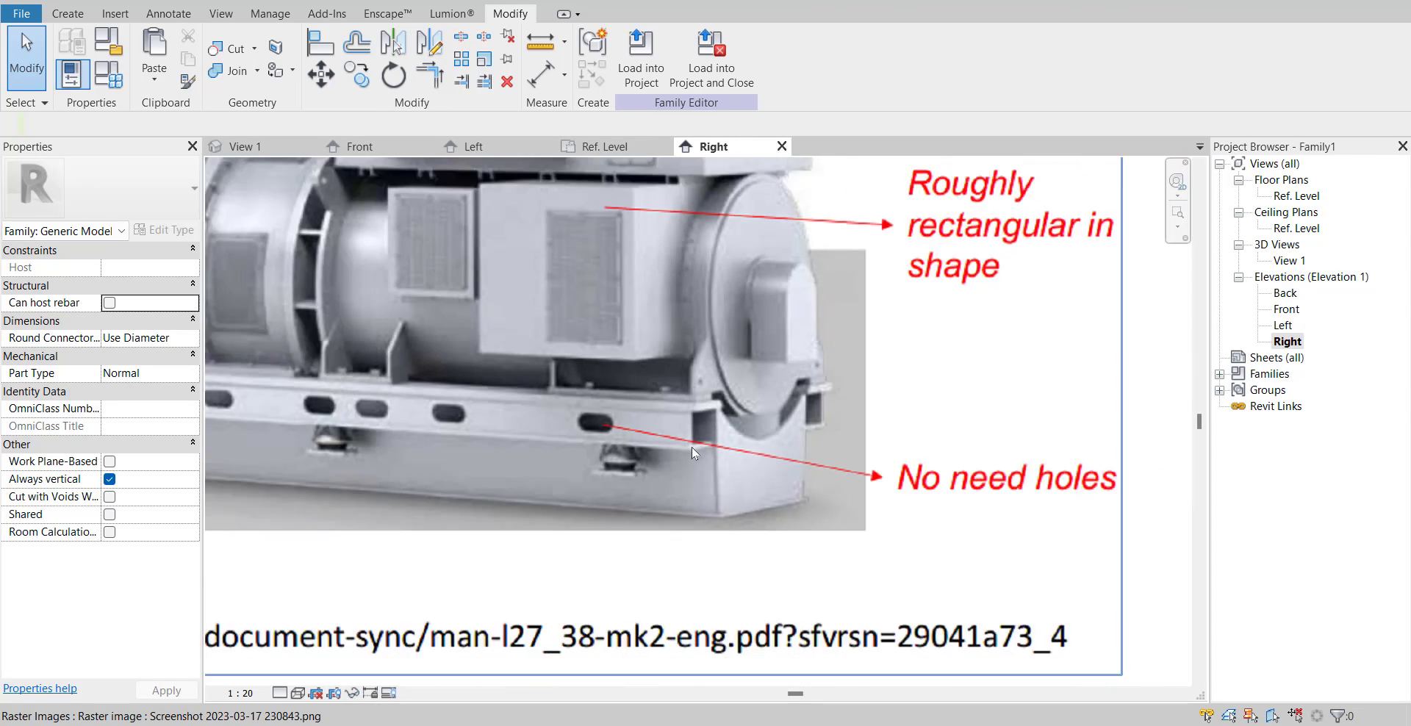
scroll(690, 446, down, 1)
middle_drag(691, 446, 623, 403)
scroll(624, 404, up, 3)
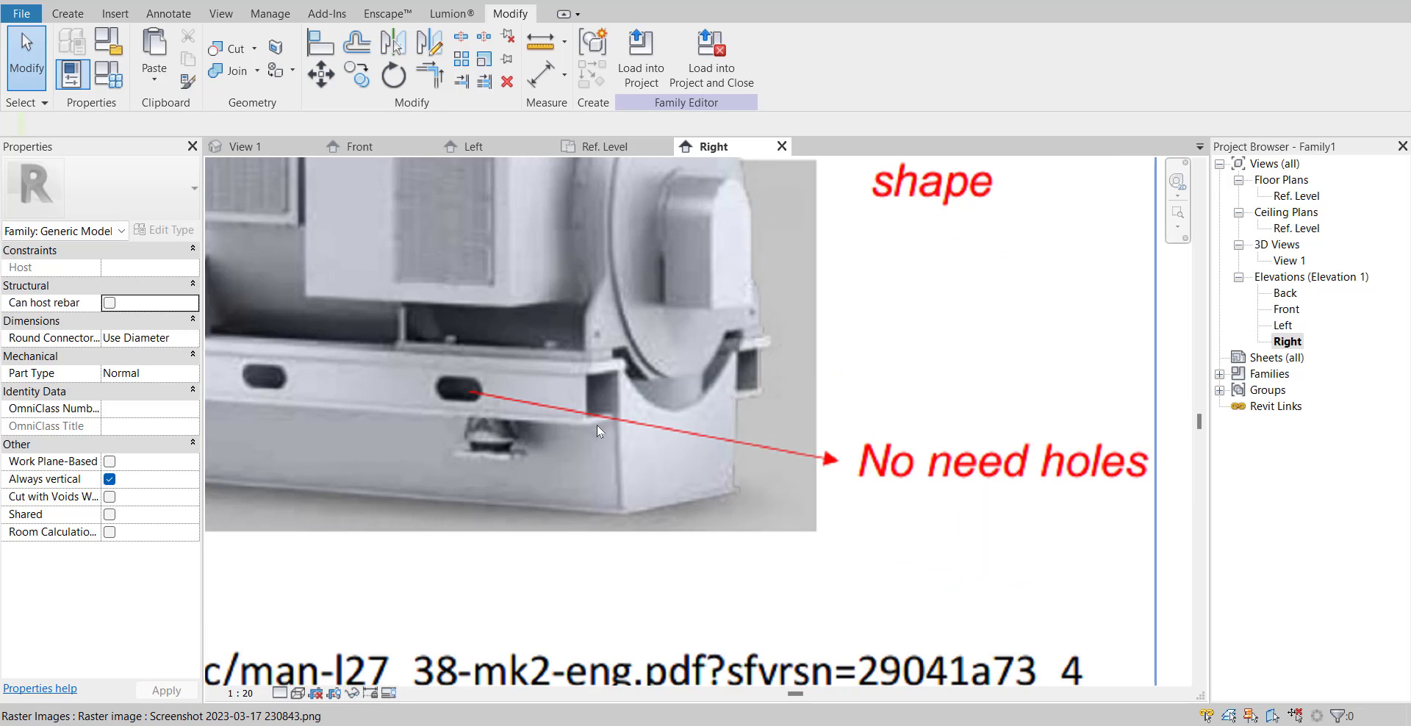
scroll(537, 362, down, 2)
middle_drag(627, 355, 370, 381)
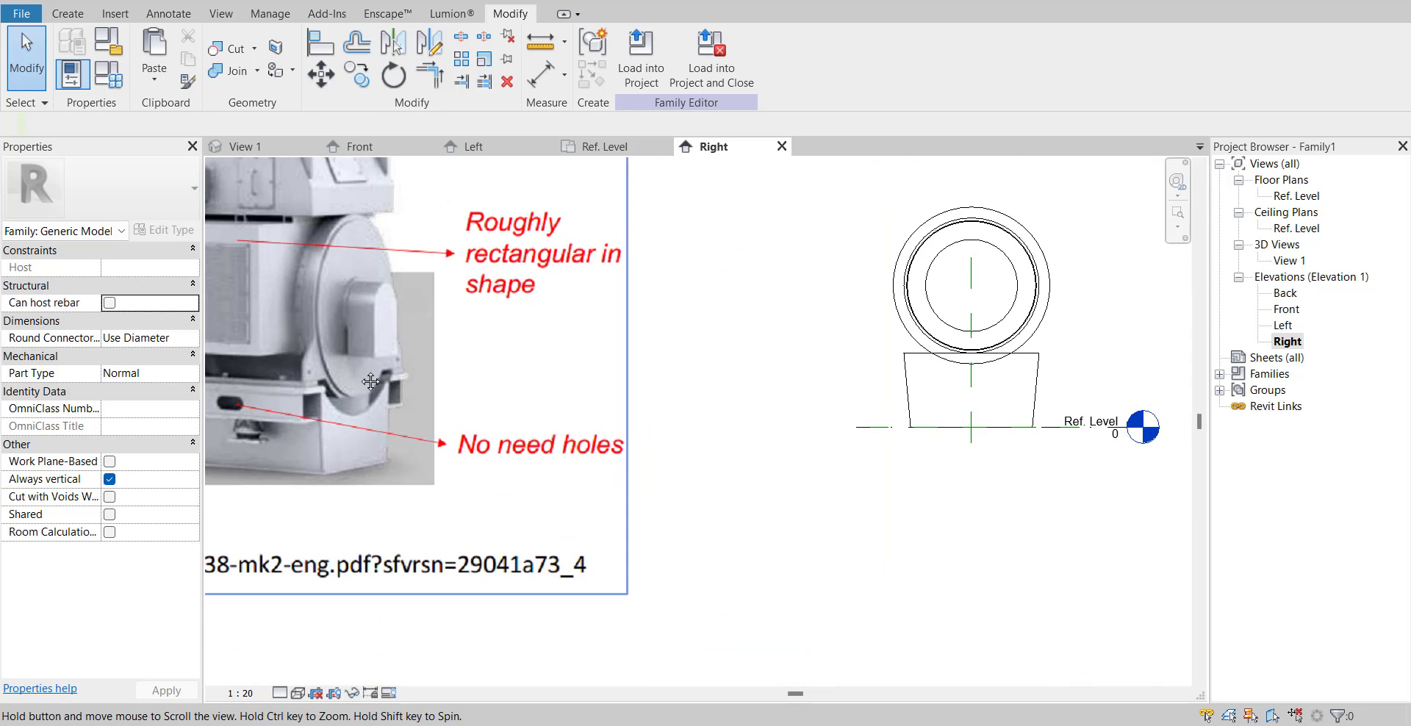
- Start an extrusion in the Right elevation with an edge about 35 mm up from the base frame's top and a horizontal edge outward past its side
click(80, 19)
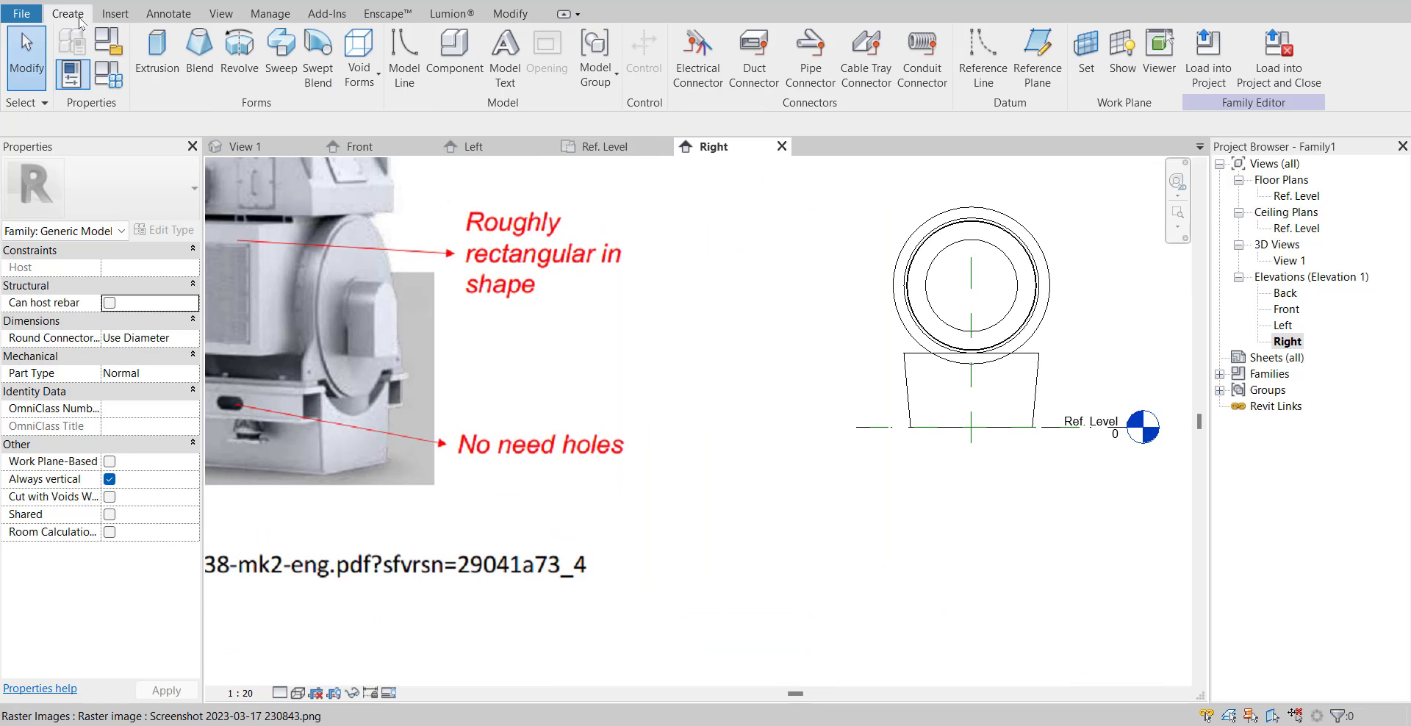
click(141, 57)
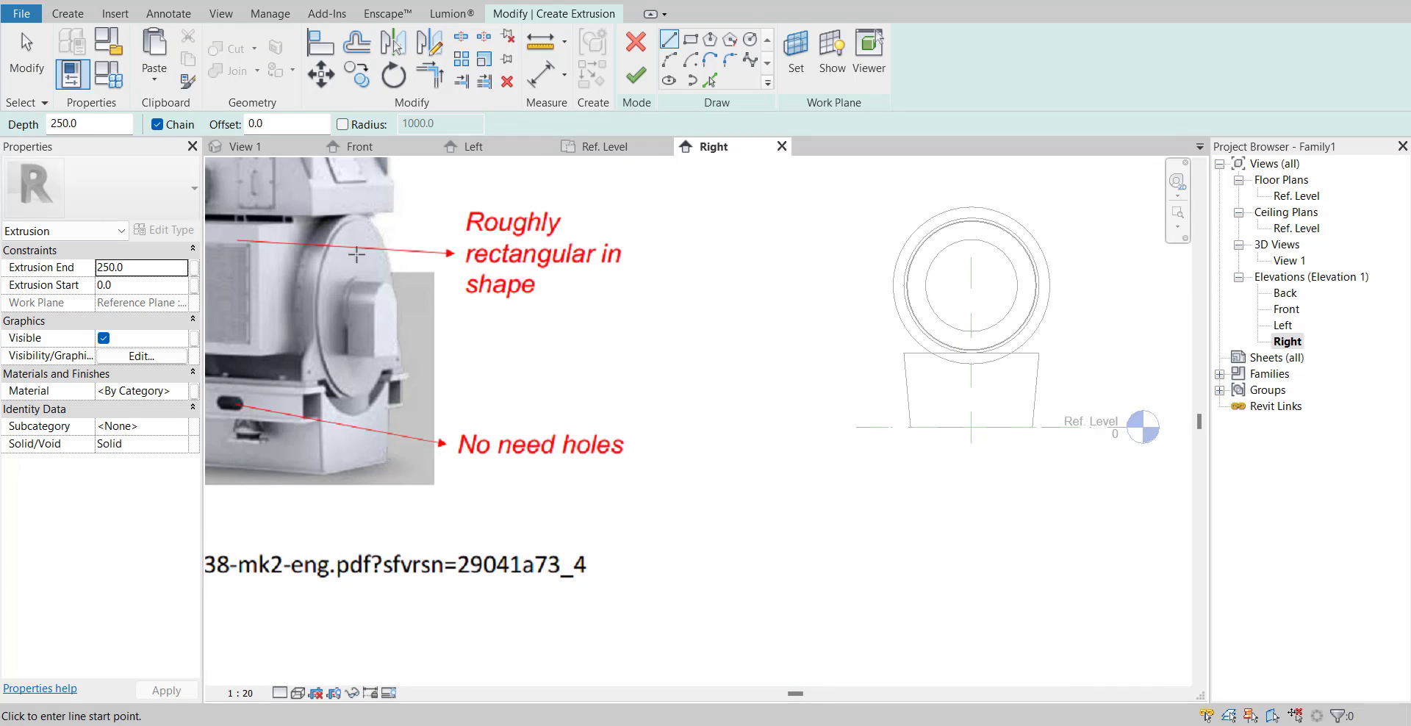
scroll(920, 331, up, 5)
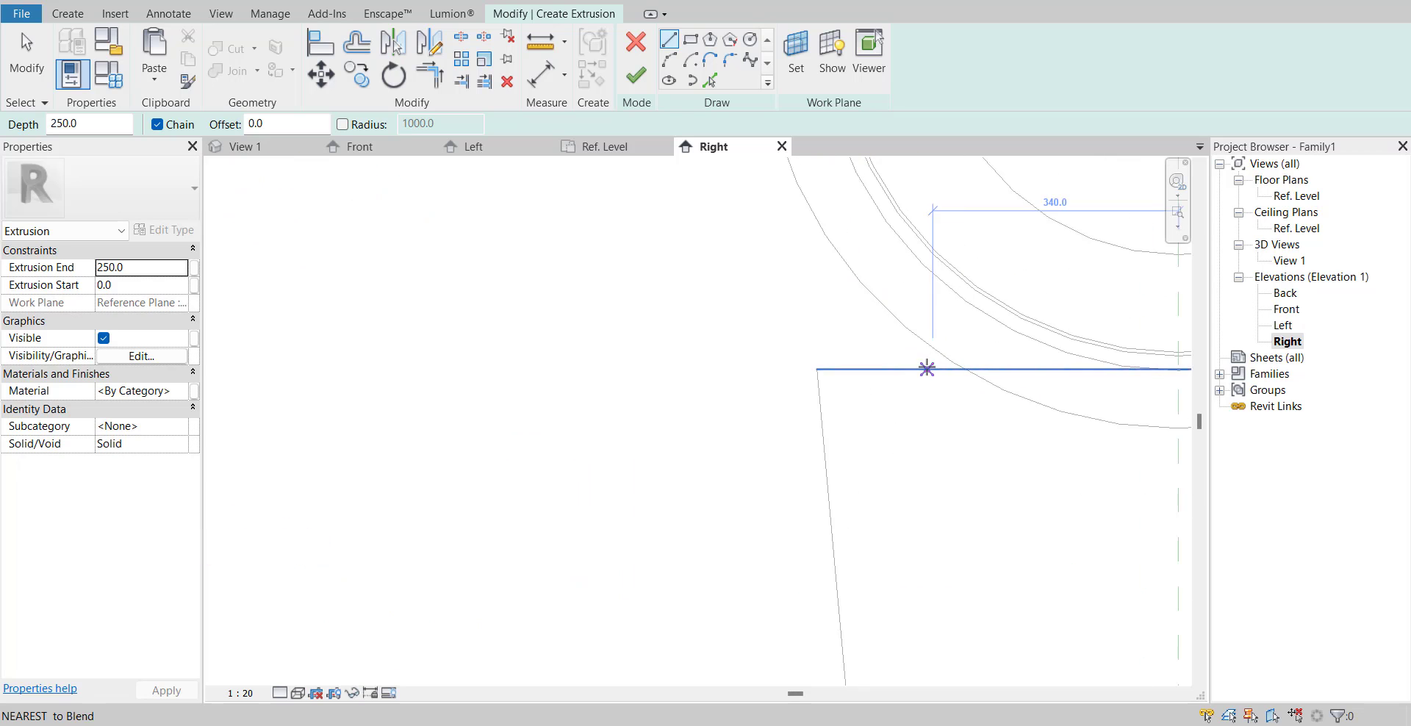
click(925, 369)
scroll(919, 335, up, 2)
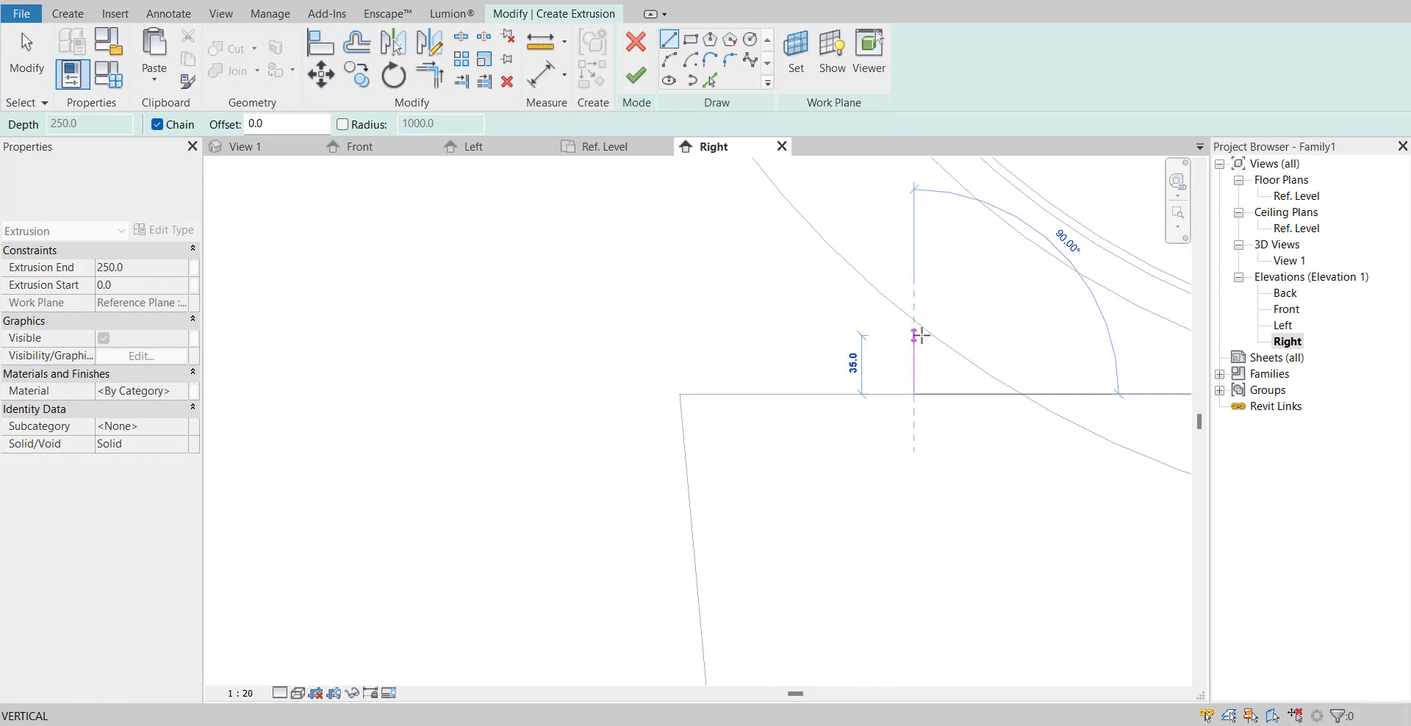
click(917, 336)
scroll(904, 353, down, 10)
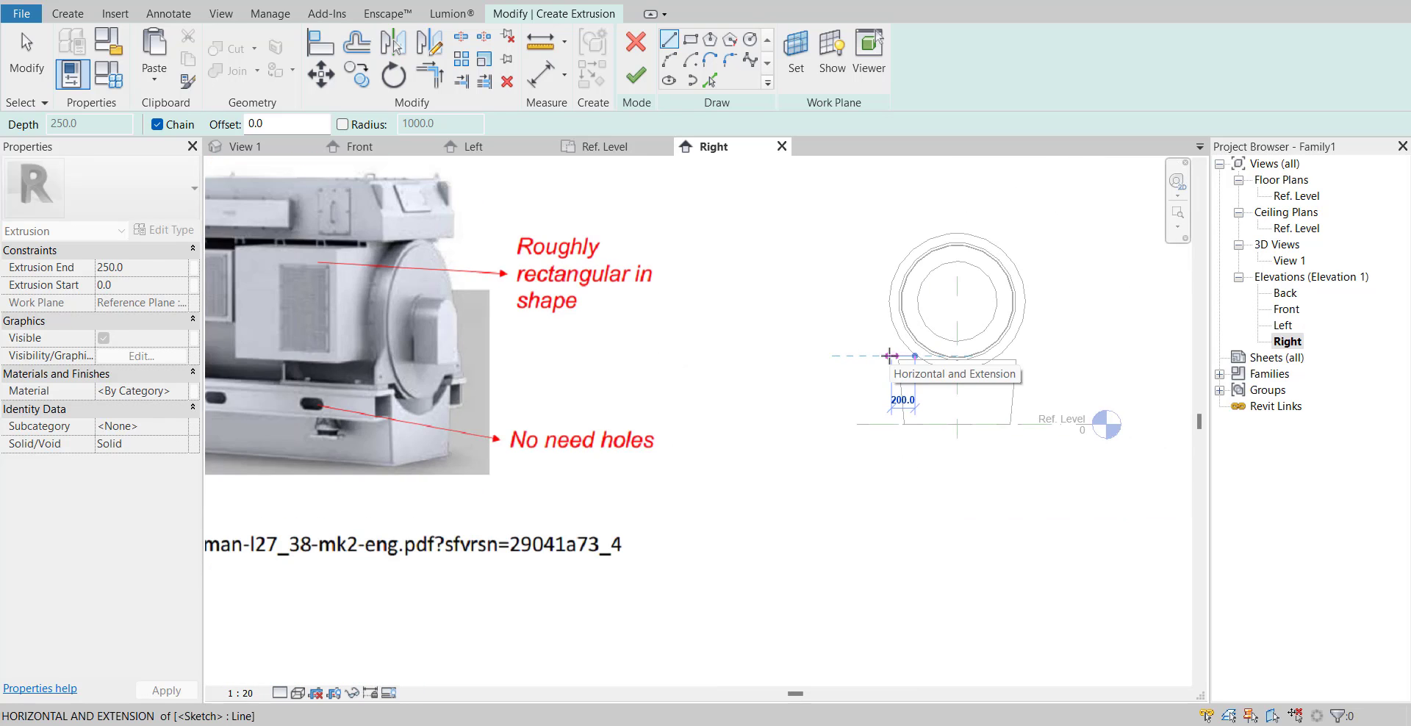
scroll(889, 355, up, 5)
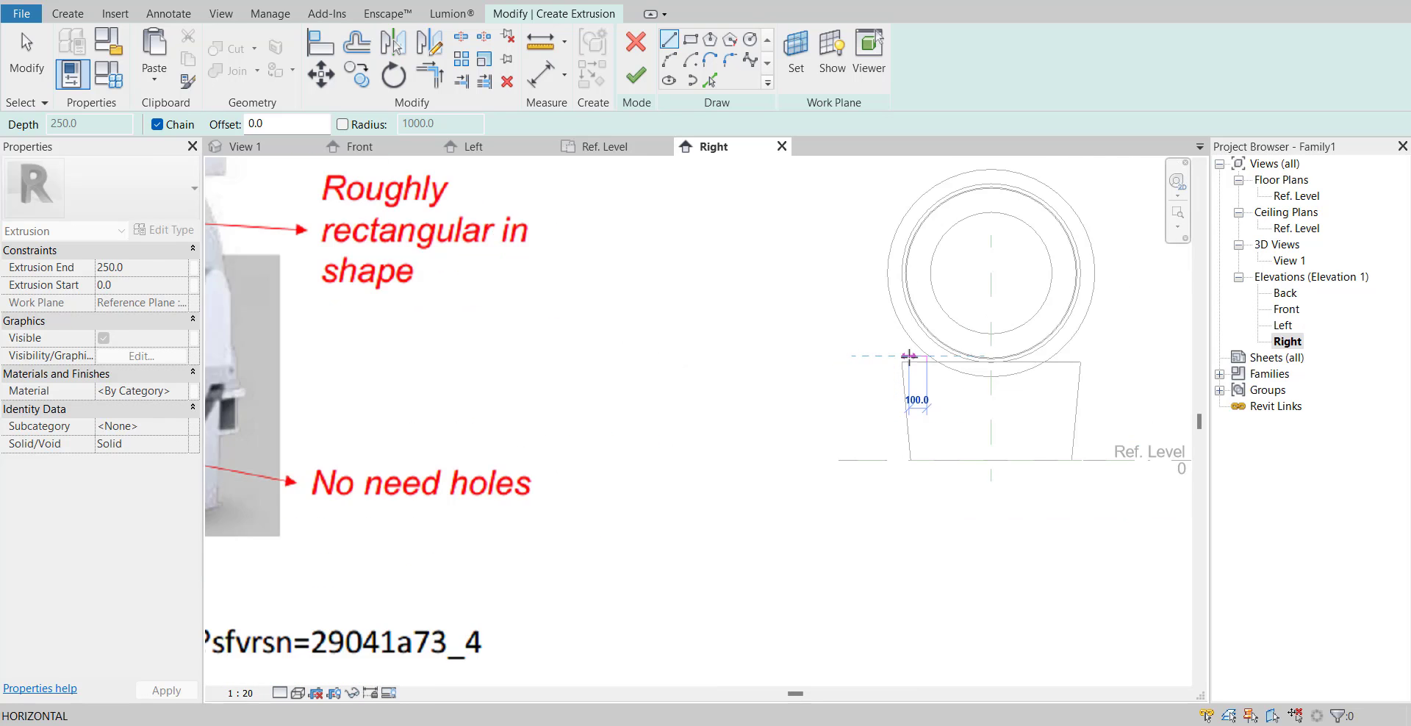
click(859, 355)
- Continue the flange outline with a 35 mm drop, a 15 mm inset, a 180 mm vertical web edge and a lower lip 15 mm outward
scroll(859, 355, down, 5)
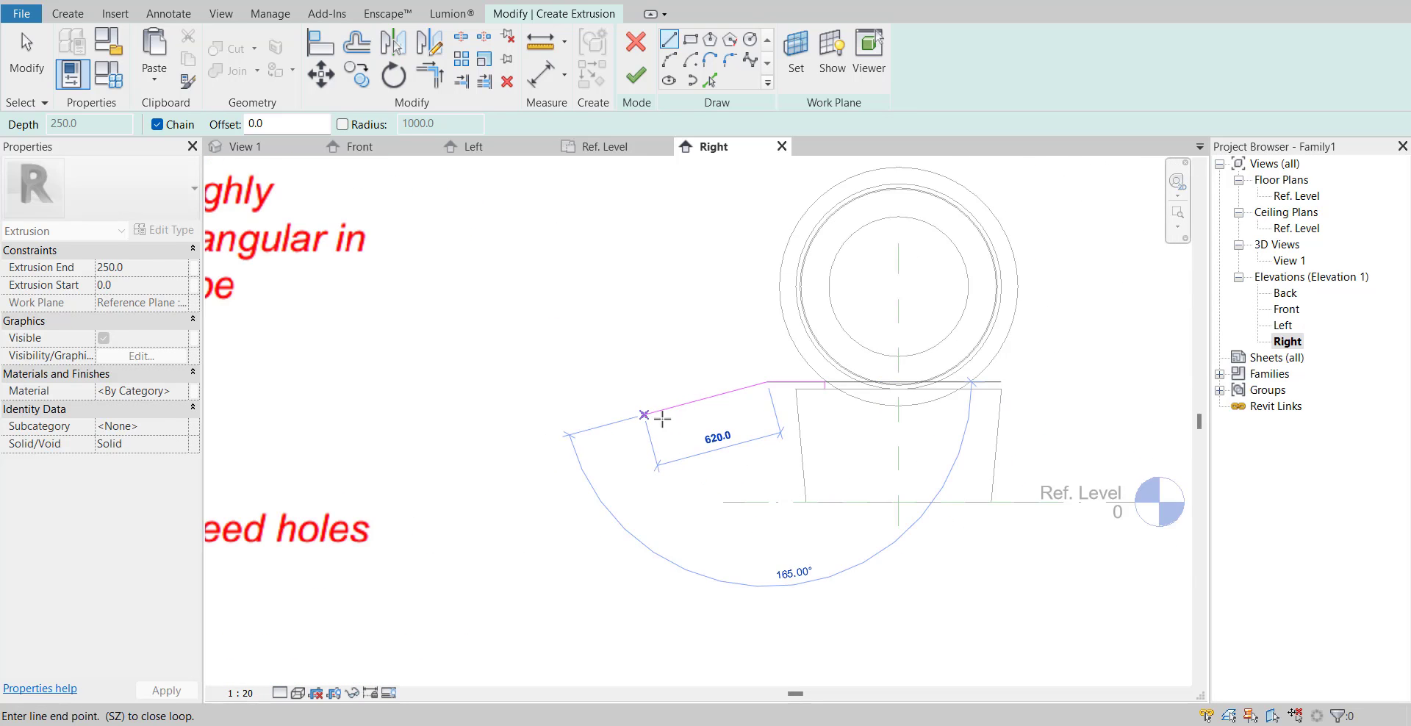
scroll(1073, 402, up, 5)
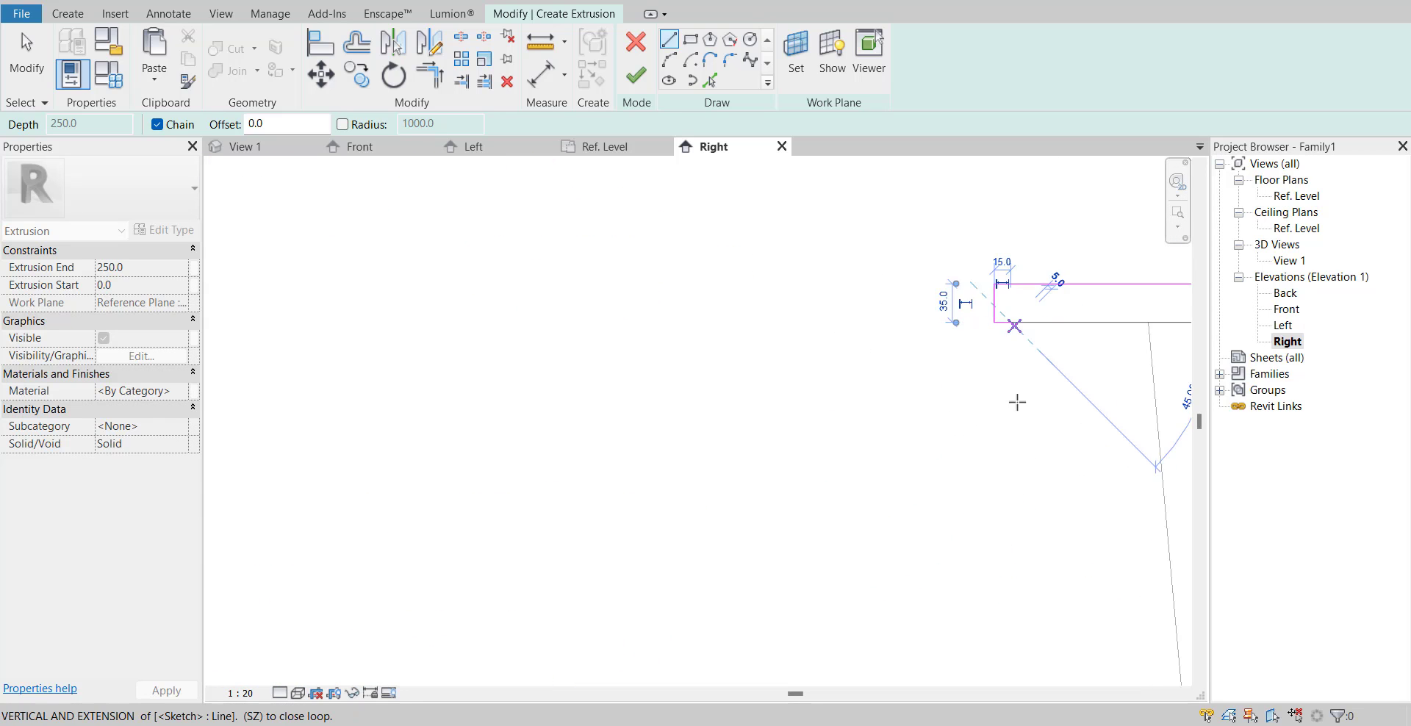
scroll(1014, 318, down, 5)
scroll(1075, 379, up, 5)
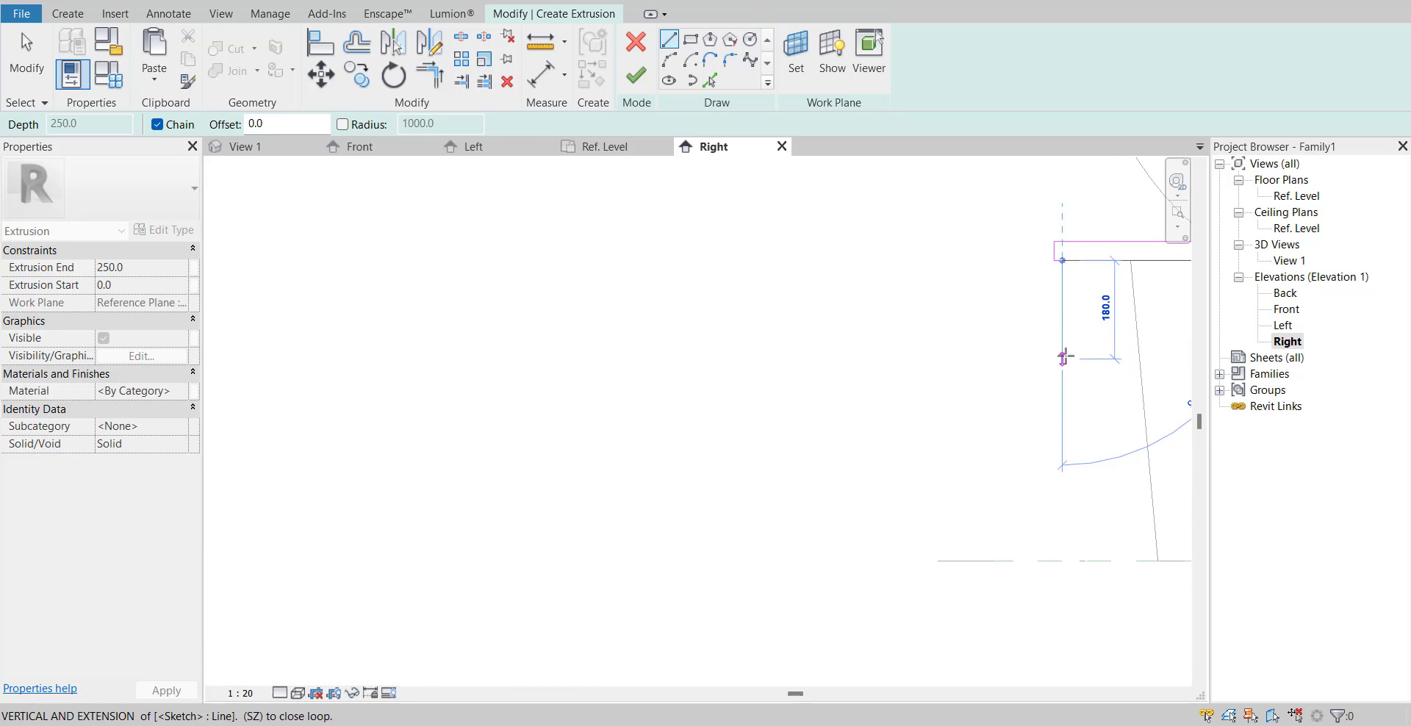
scroll(1058, 367, up, 5)
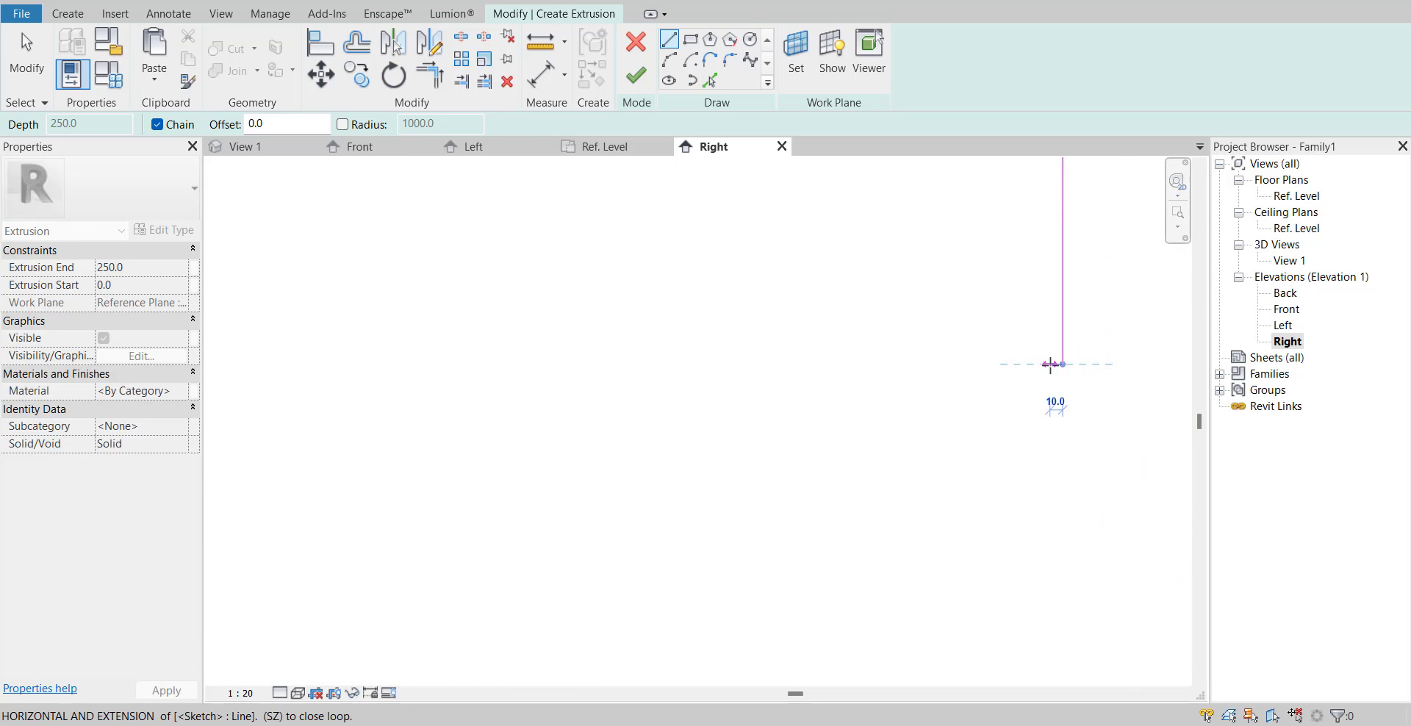
click(1045, 362)
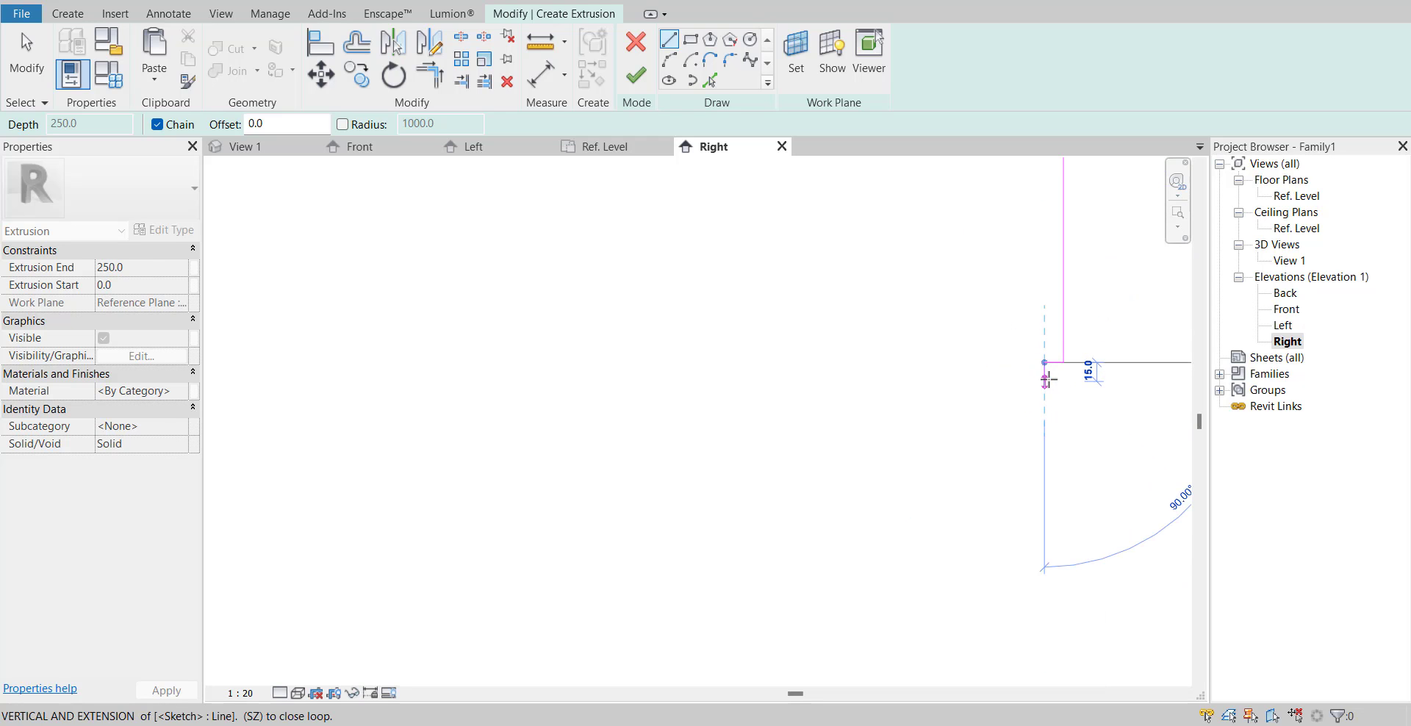
scroll(1049, 380, down, 6)
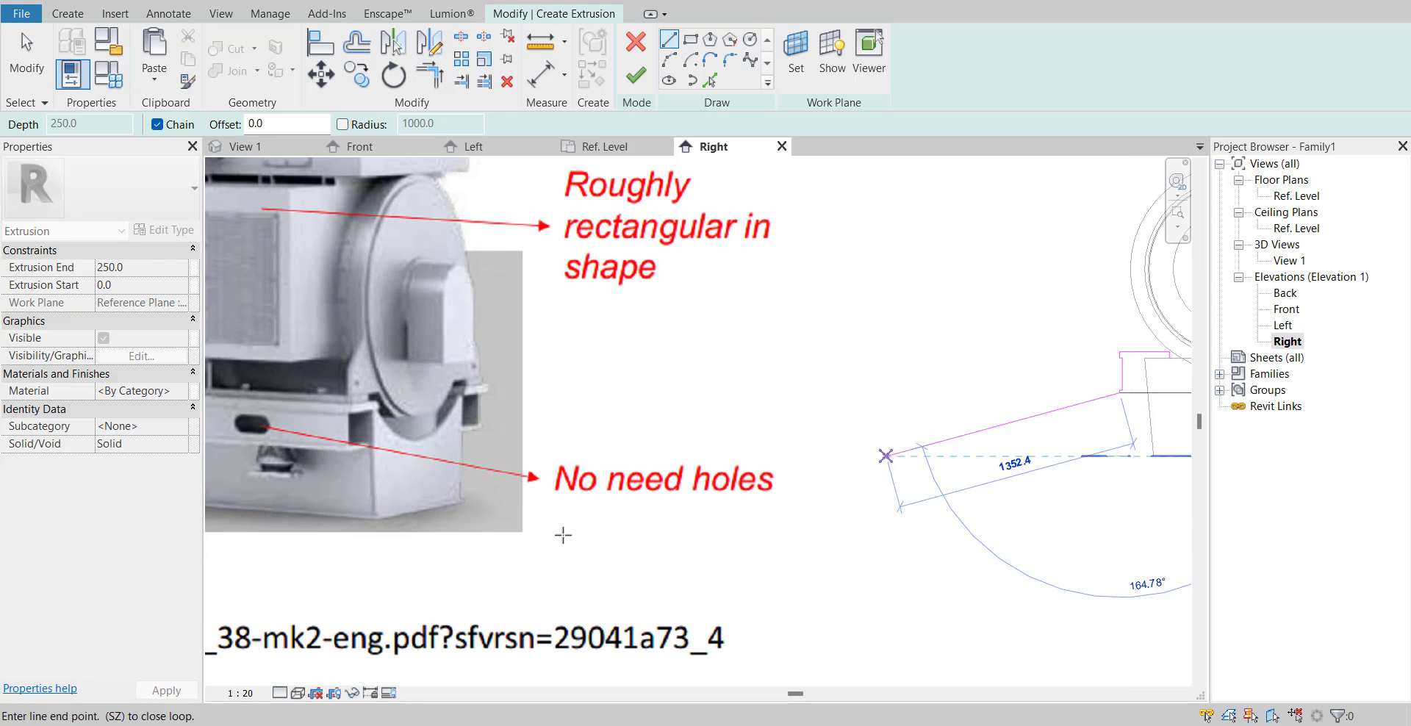
- Draw the lower lip's bottom edge inward toward the base frame and a sloped edge about 330 mm long down beside the frame's side
scroll(338, 532, up, 4)
scroll(419, 501, down, 3)
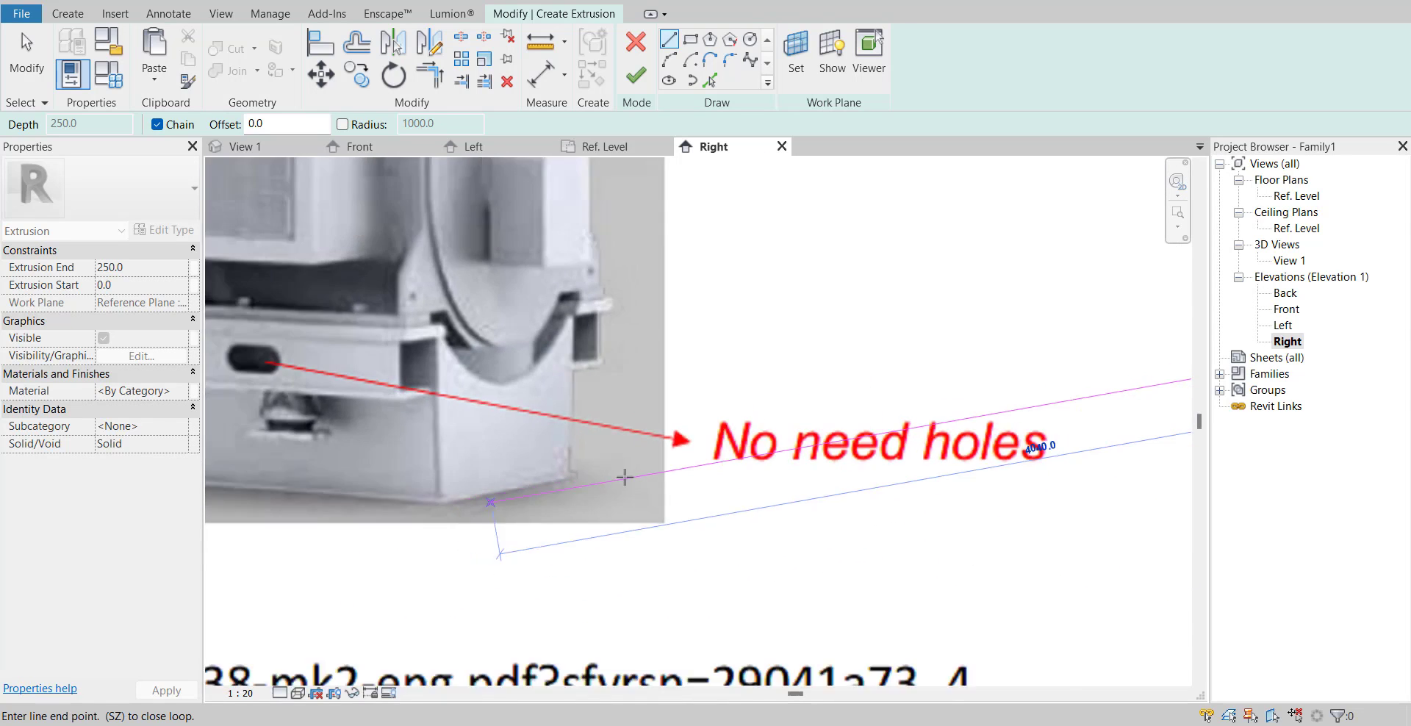
scroll(869, 434, up, 2)
middle_drag(873, 434, 470, 437)
scroll(588, 433, down, 1)
mouse_move(828, 423)
middle_down()
mouse_move(803, 436)
mouse_move(371, 371)
middle_up()
scroll(739, 266, up, 5)
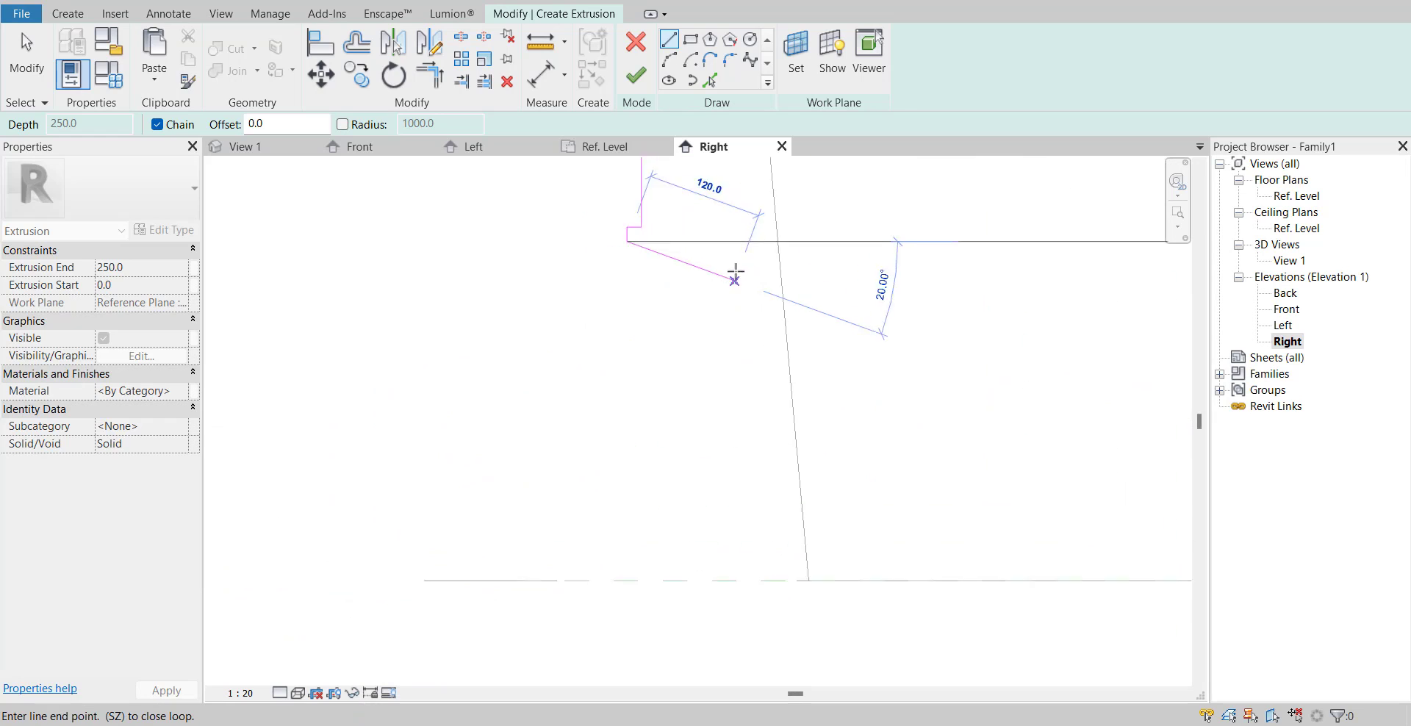
click(769, 236)
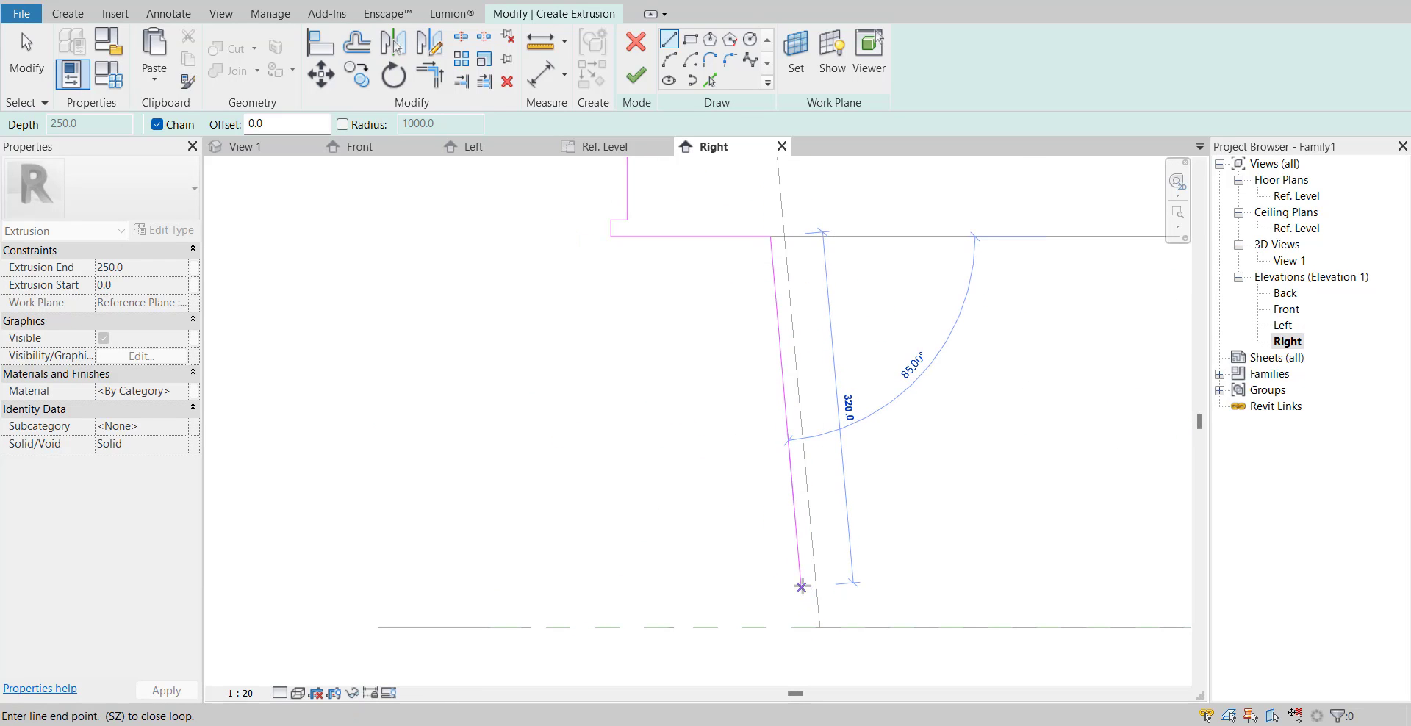
scroll(797, 580, down, 4)
middle_drag(798, 566, 1410, 495)
mouse_move(455, 557)
middle_down()
mouse_move(11, 409)
mouse_move(372, 456)
mouse_move(403, 352)
middle_up()
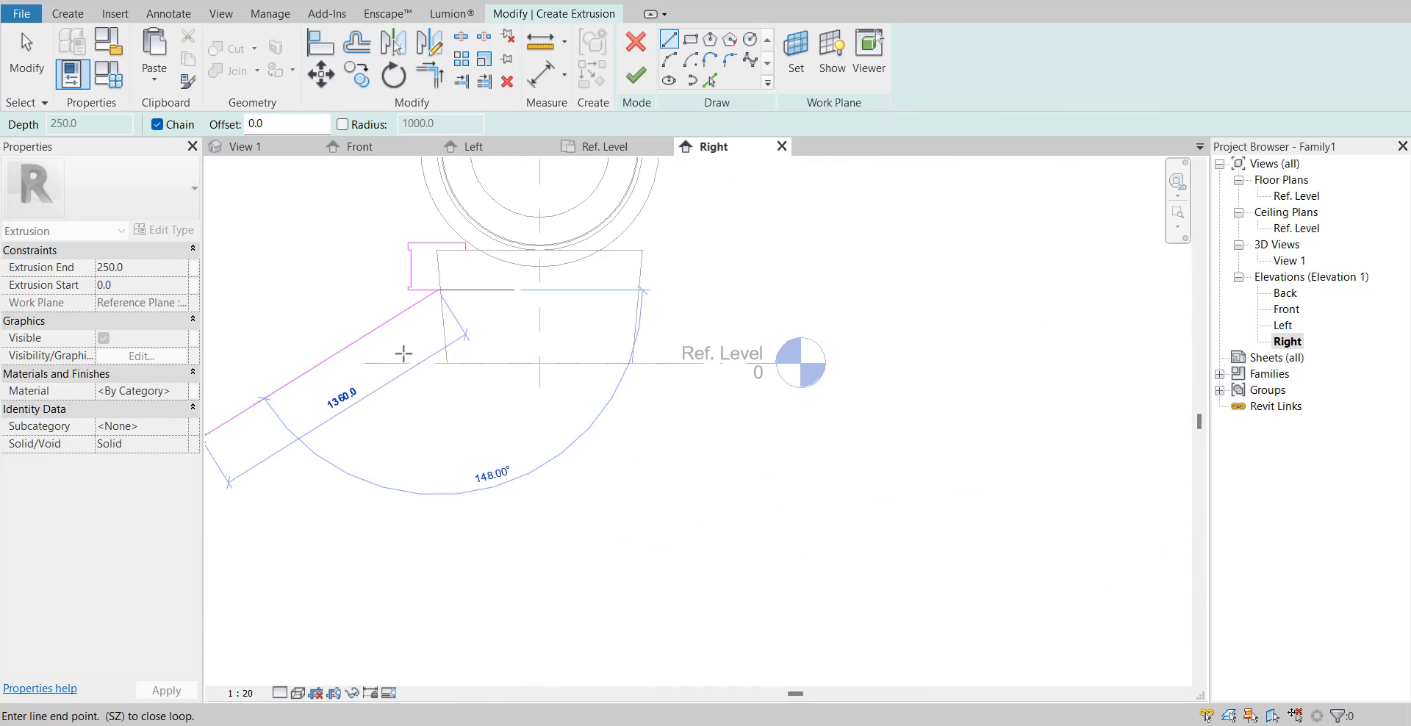
scroll(355, 353, up, 4)
scroll(513, 394, up, 1)
- Sketch the small foot lip 5 mm outward and 5 mm down, with its bottom edge running back to the base frame's side
click(518, 375)
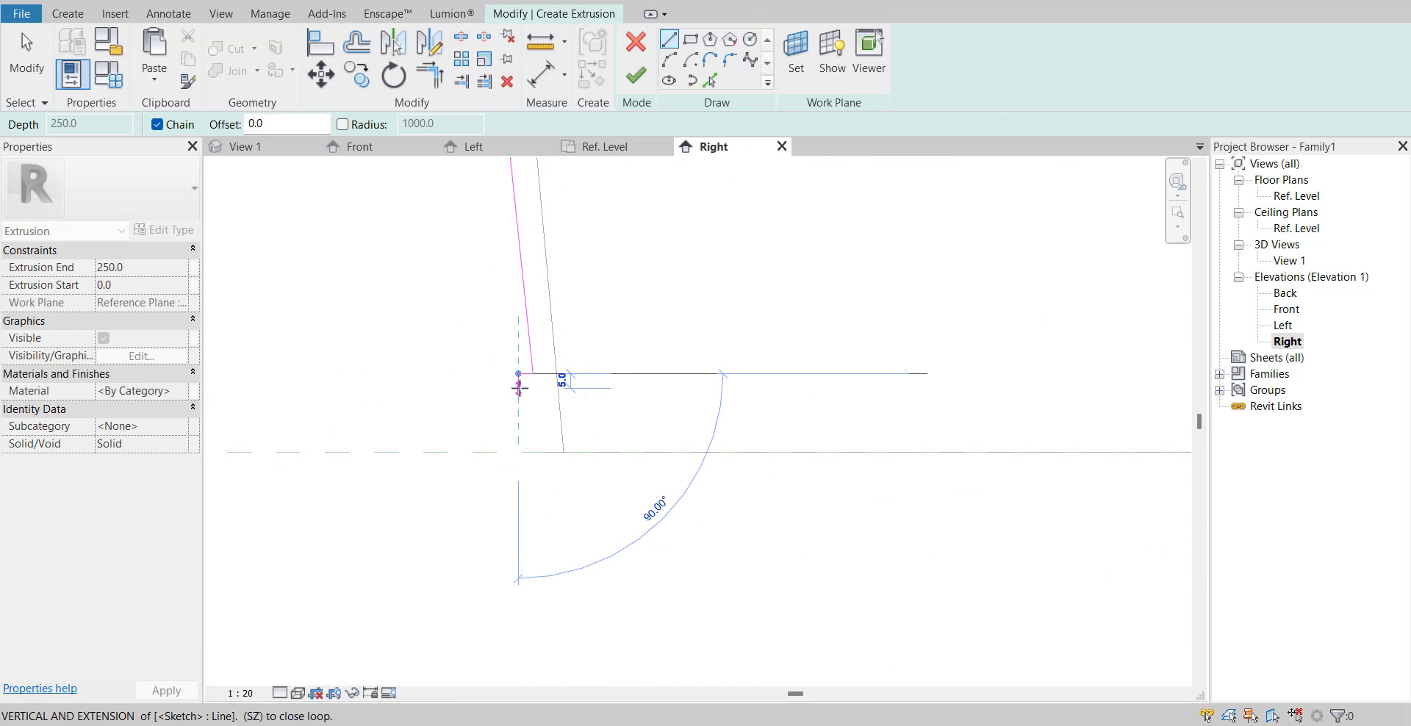
click(519, 390)
click(559, 389)
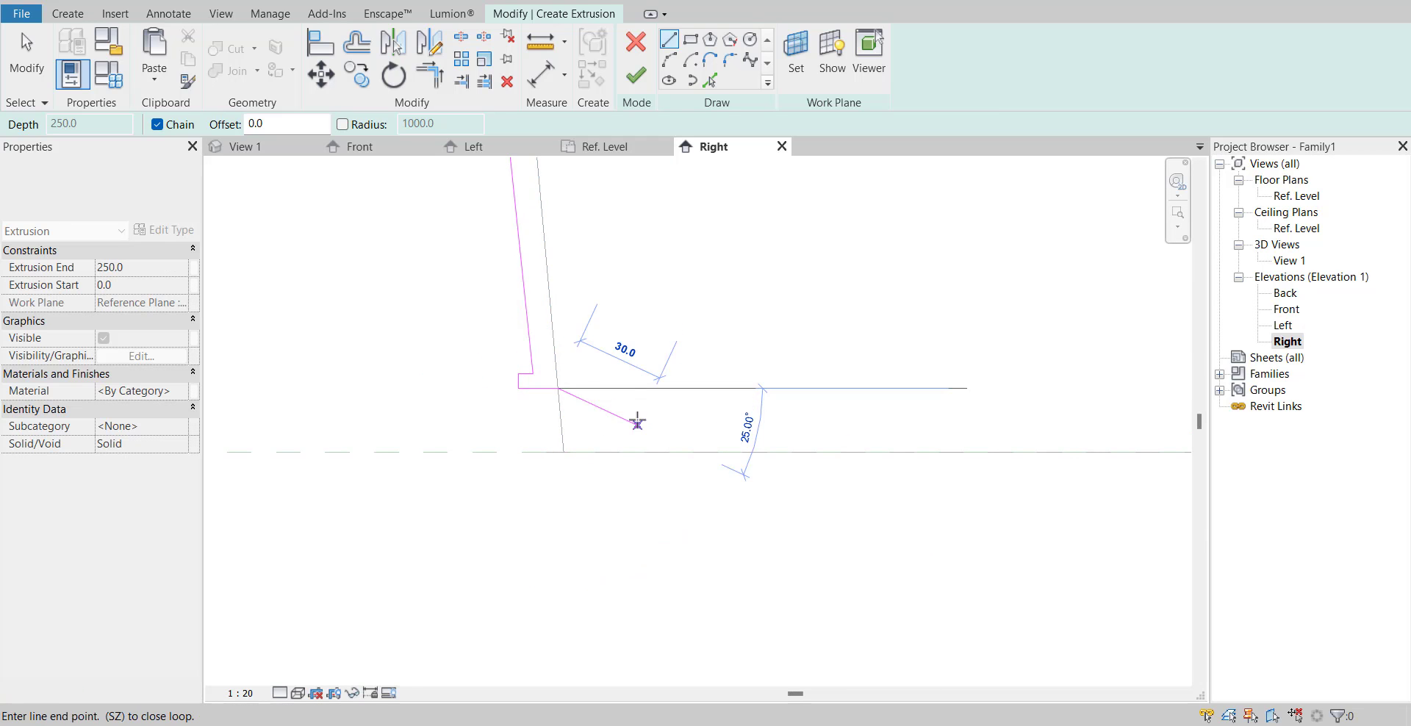
- Examine the lower flange and the side wall of the base frame at the generator end on the Main Generator image
scroll(636, 421, down, 5)
scroll(626, 220, up, 3)
scroll(579, 222, down, 1)
scroll(539, 355, down, 8)
middle_drag(539, 356, 1061, 386)
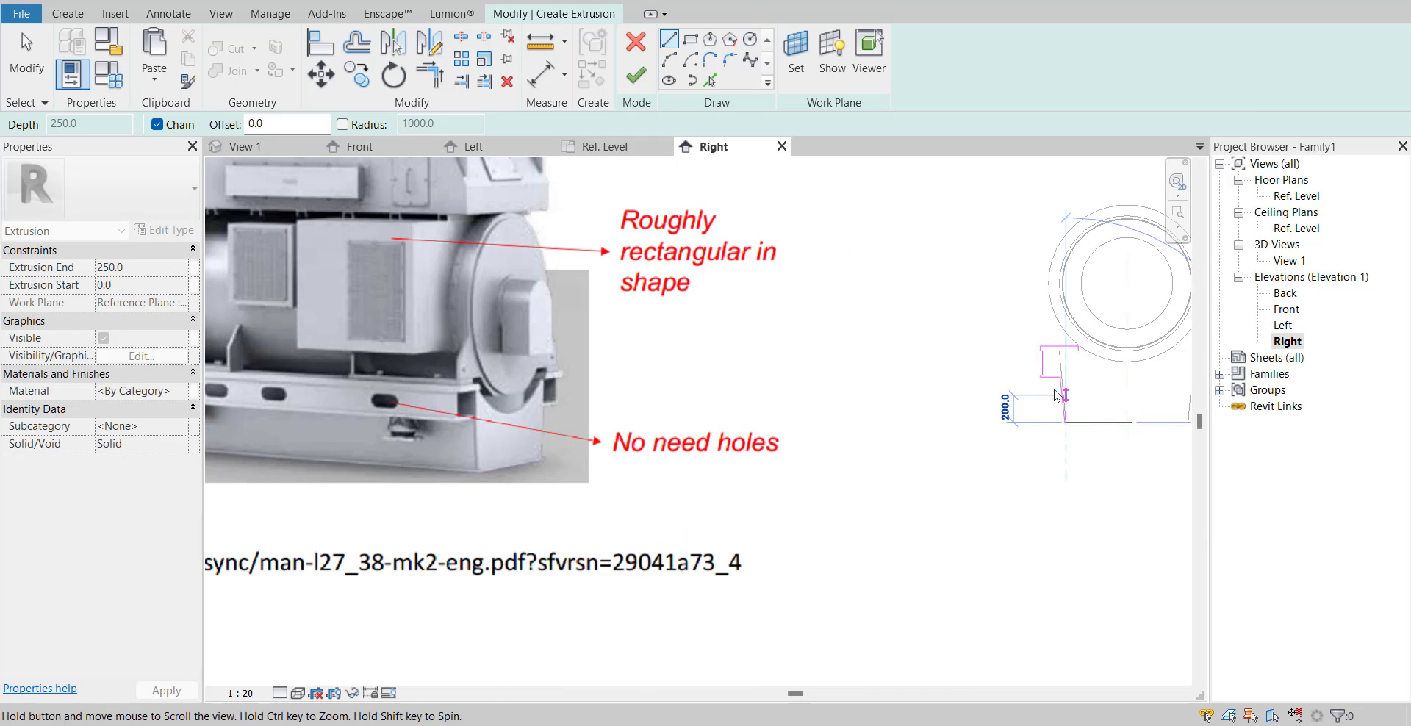
scroll(1175, 378, down, 2)
scroll(532, 430, up, 5)
scroll(813, 374, up, 3)
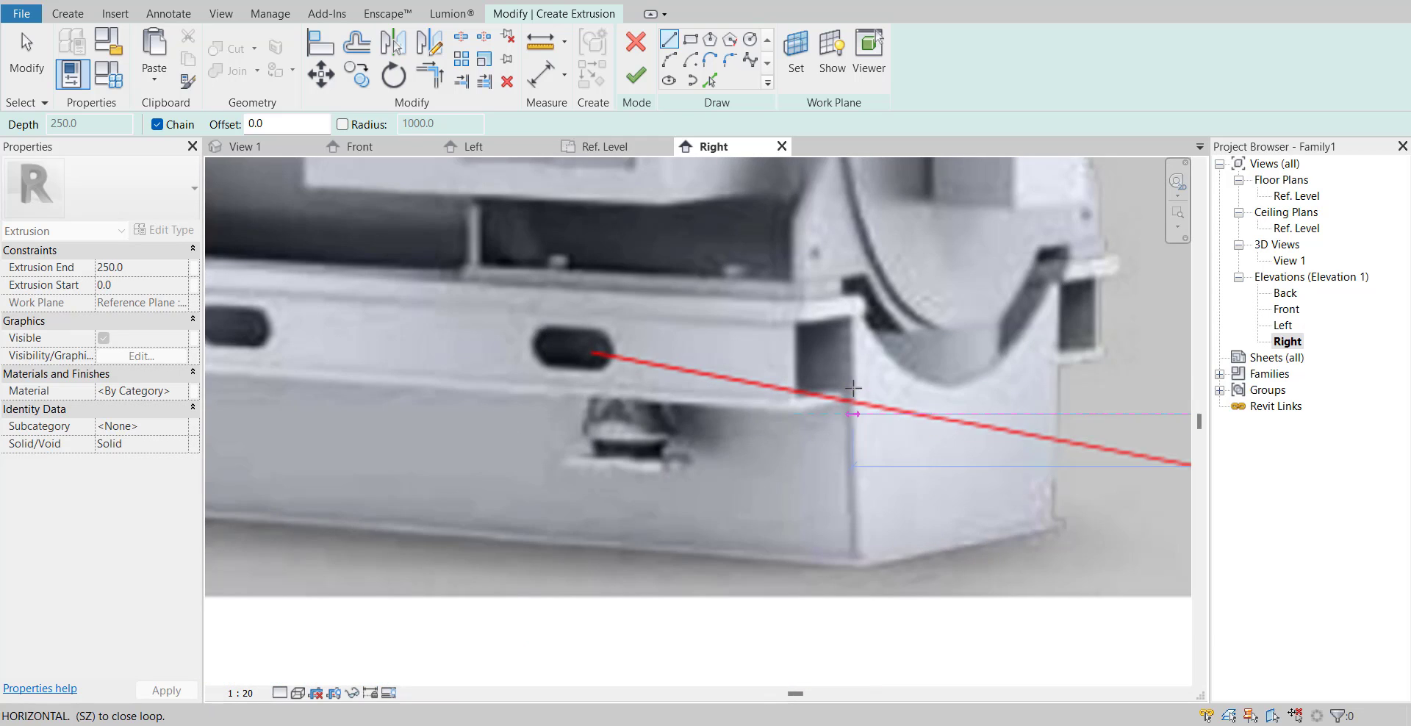
scroll(853, 380, down, 4)
scroll(778, 346, up, 4)
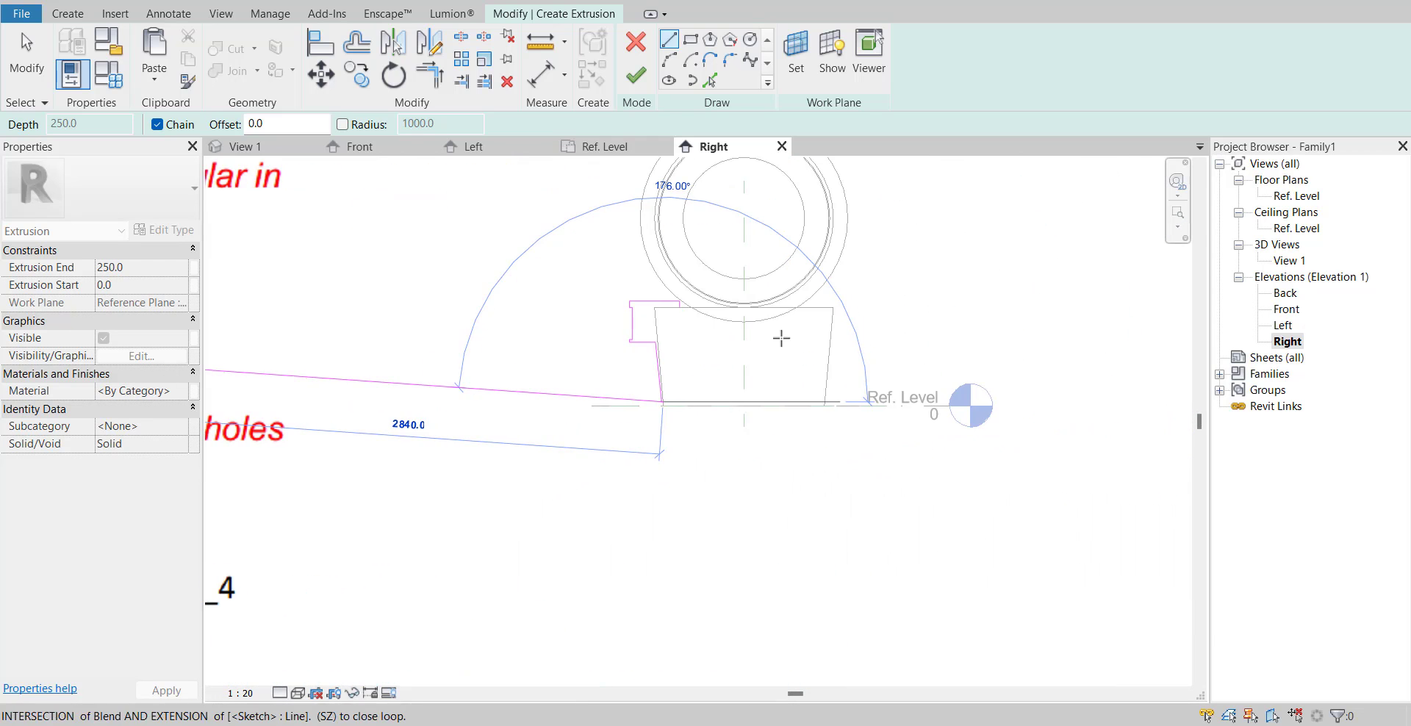
- Close the profile up the frame's side to the lip level, about 120 mm outward, 180 mm up and inward along the top flange's underside
middle_drag(778, 330, 659, 343)
scroll(659, 343, up, 5)
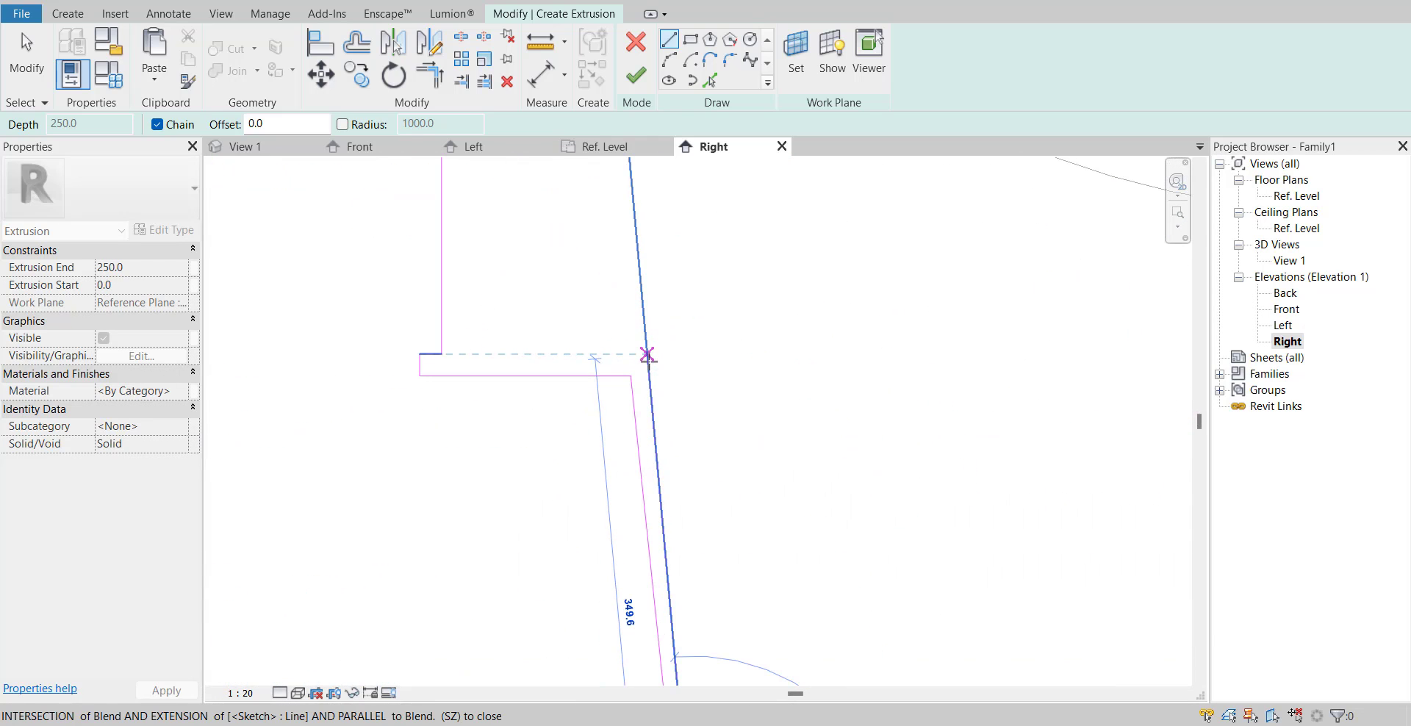
click(648, 354)
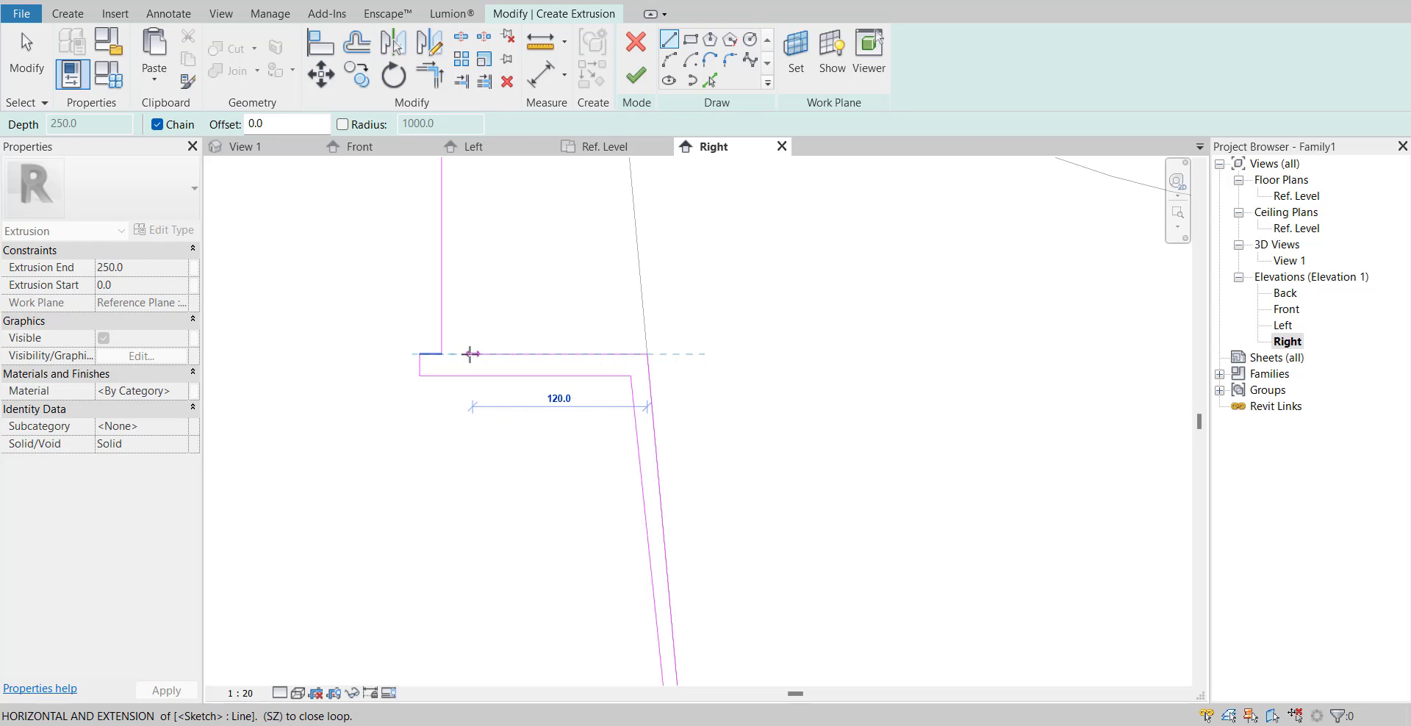
click(470, 354)
middle_drag(470, 354, 510, 471)
scroll(495, 374, up, 2)
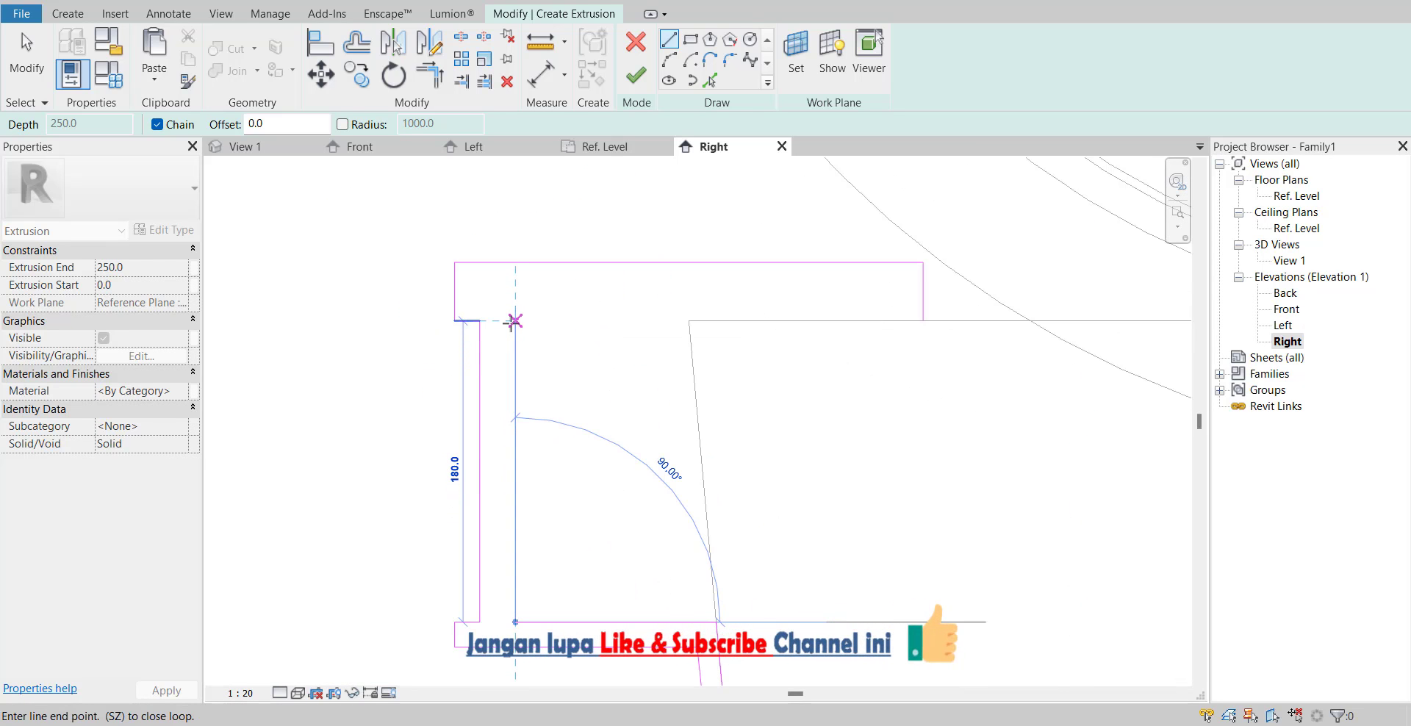
click(514, 320)
click(920, 320)
scroll(735, 397, down, 4)
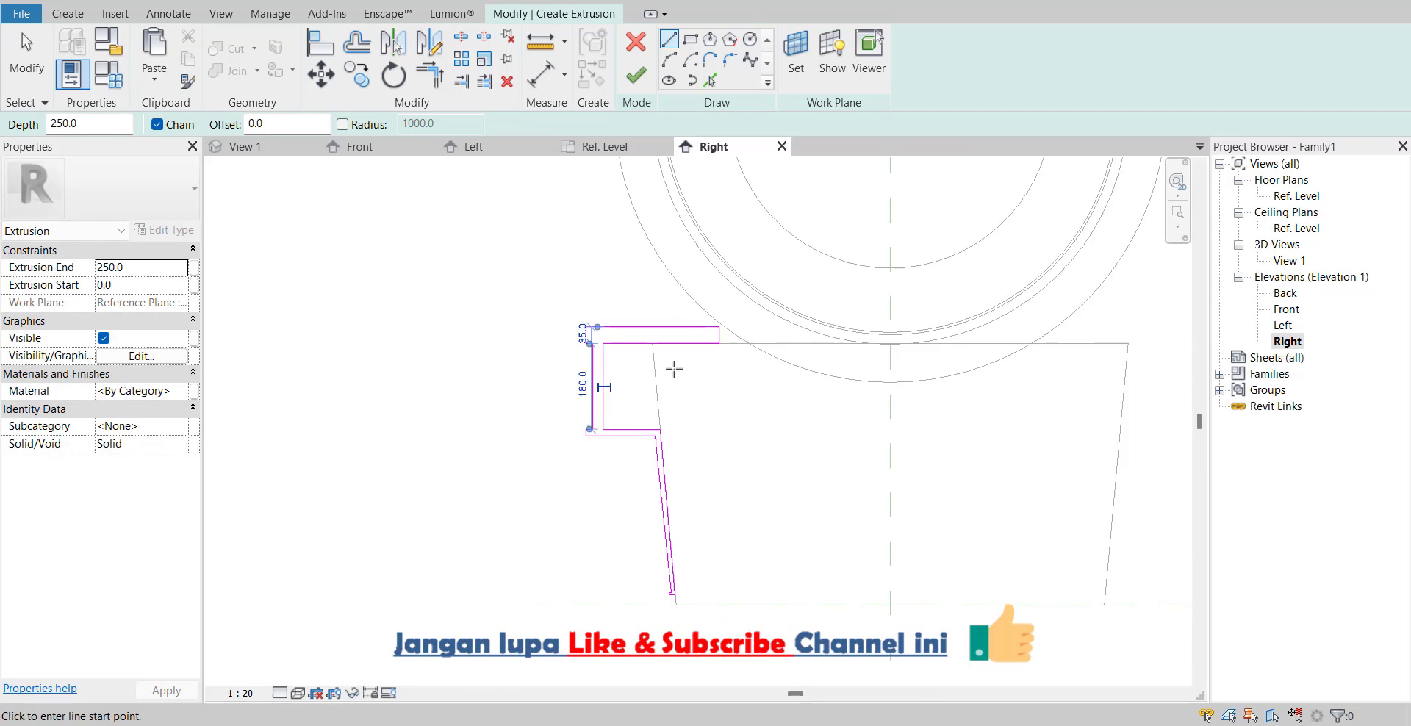
- Delete the outer sloped edge and replace it with a copy of the inner sloped edge offset 12 mm outward
scroll(764, 485, up, 2)
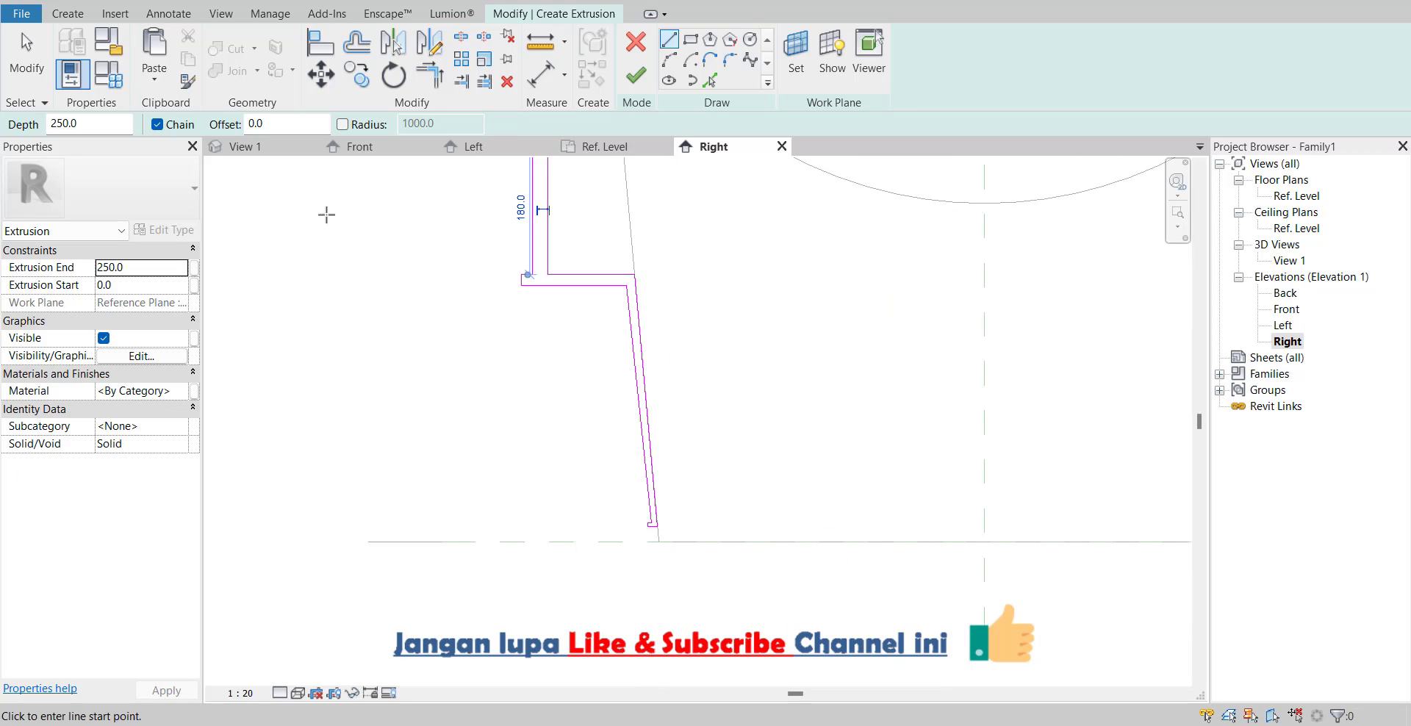
click(37, 71)
scroll(637, 471, up, 2)
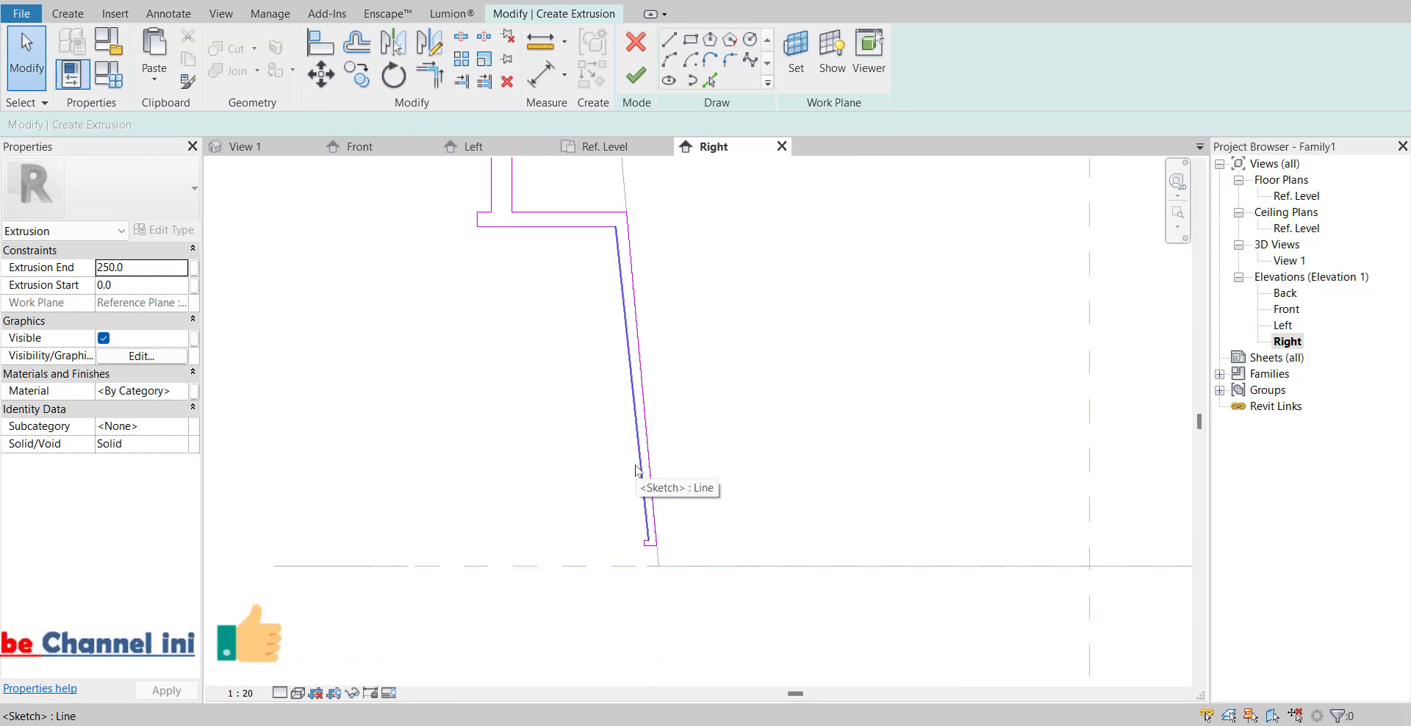
click(636, 470)
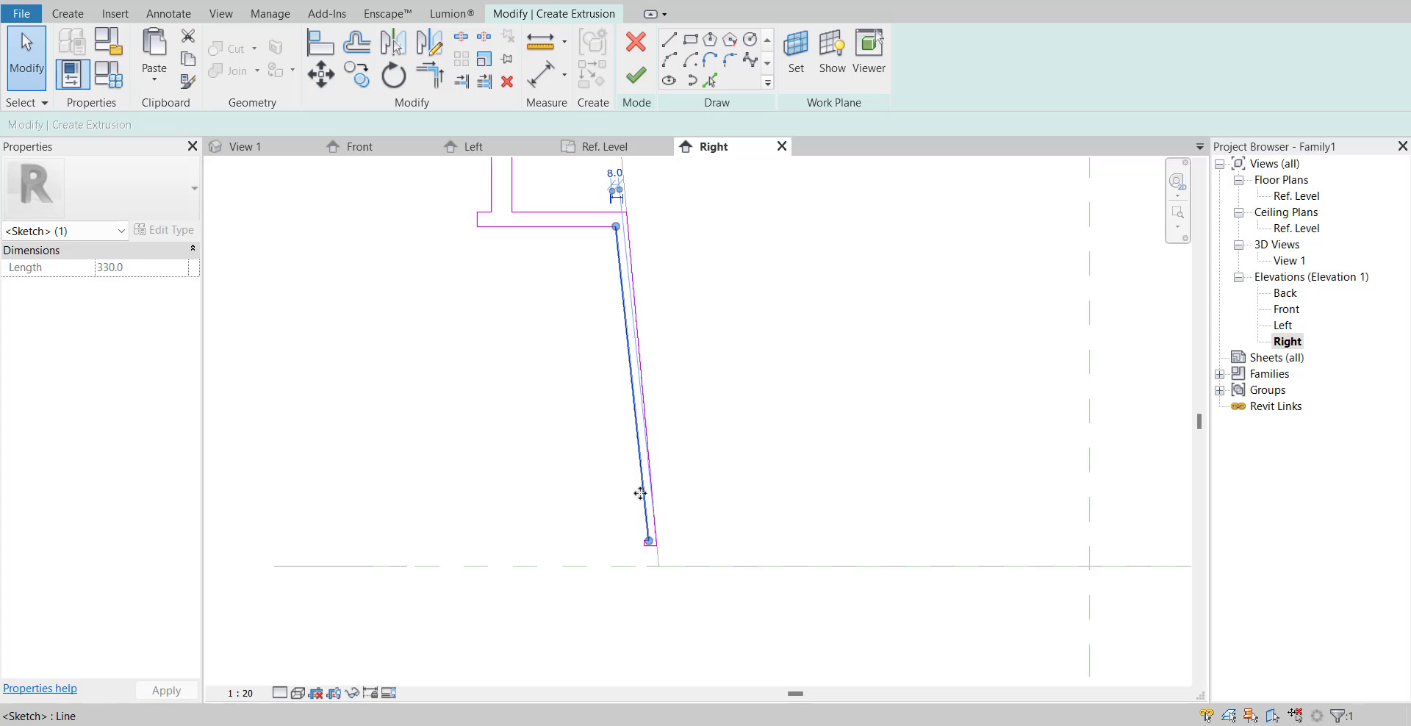
click(506, 82)
click(356, 52)
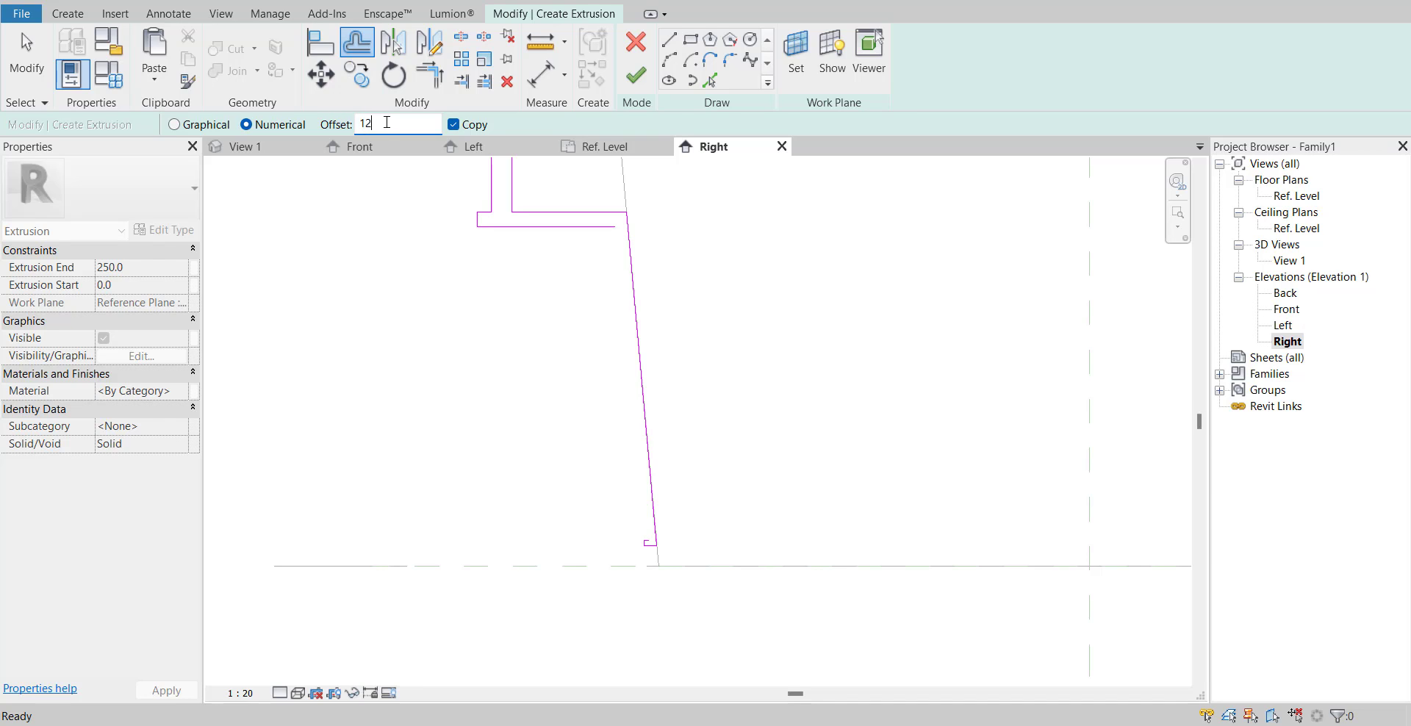
click(637, 418)
scroll(583, 535, up, 5)
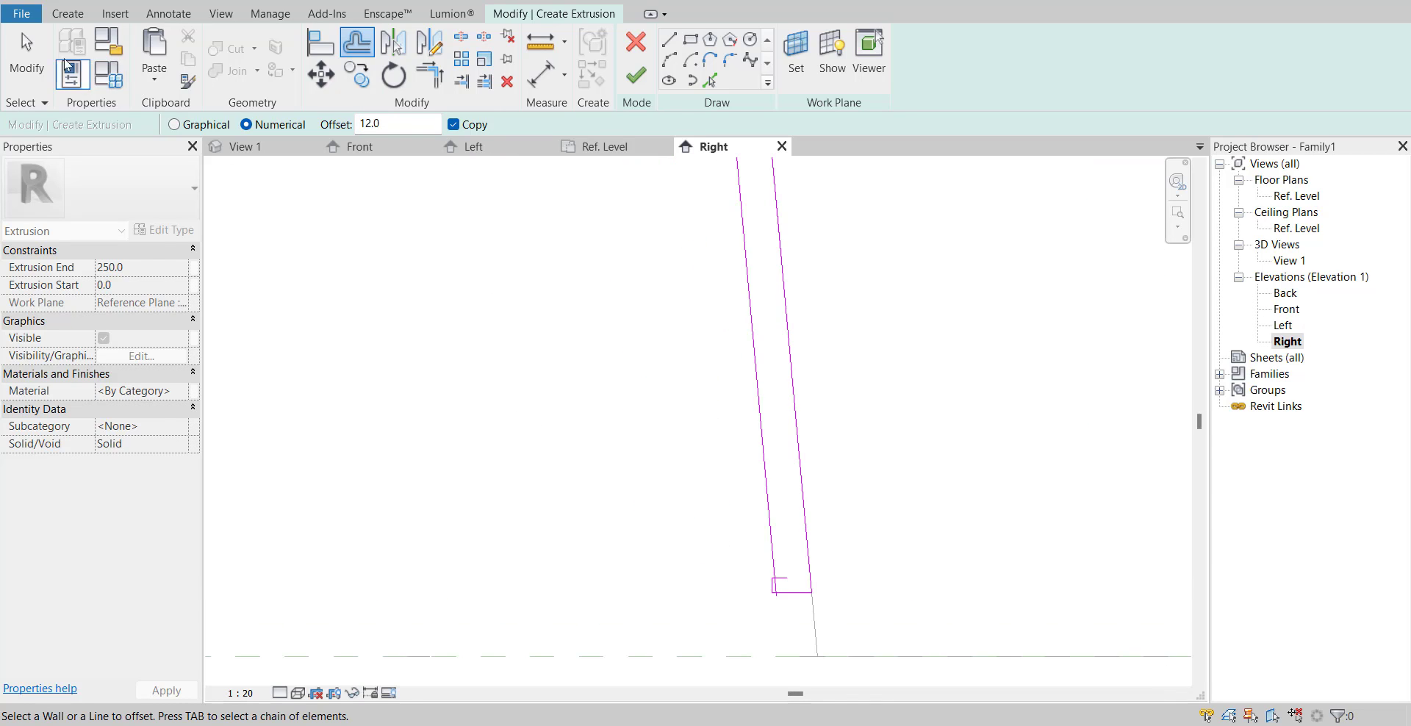
- Move the foot lip's top and outer edges outward so the top edge ends on the offset sloped line
click(26, 51)
scroll(709, 467, up, 4)
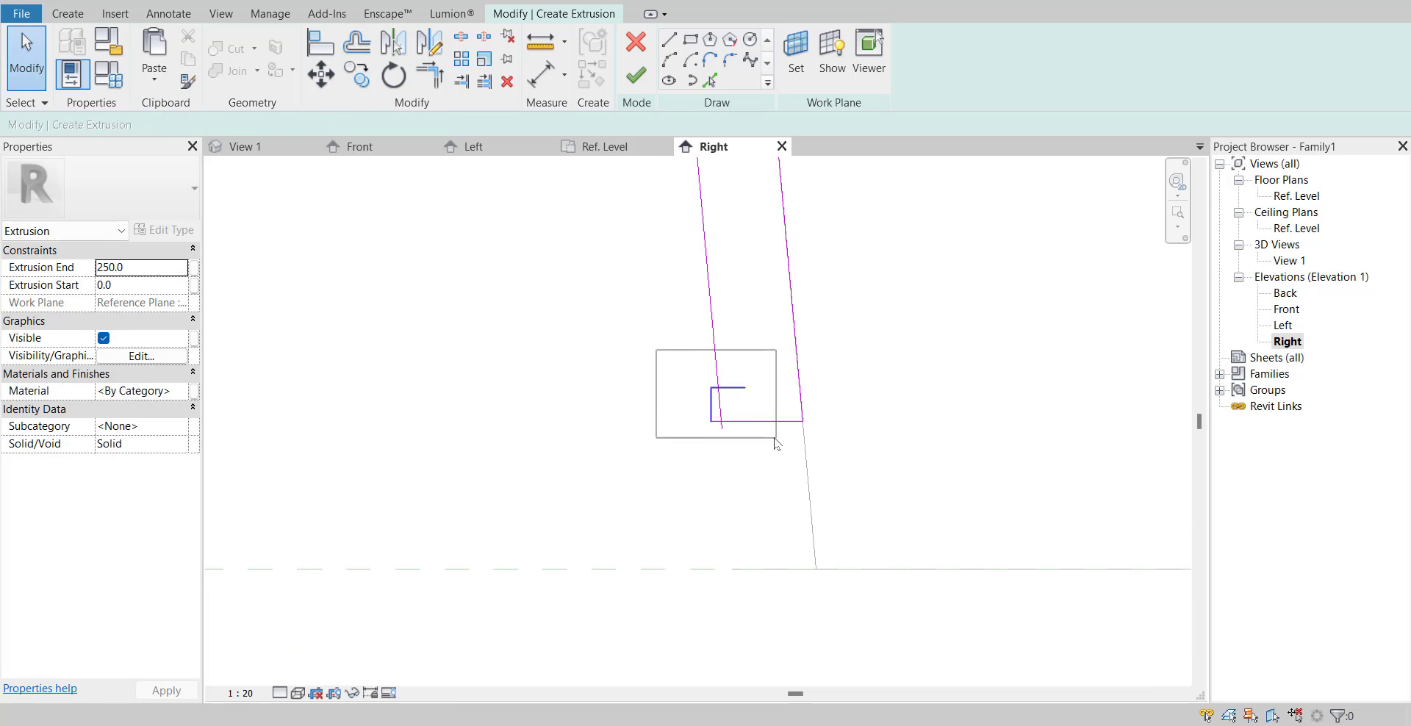
drag(775, 441, 776, 438)
click(332, 86)
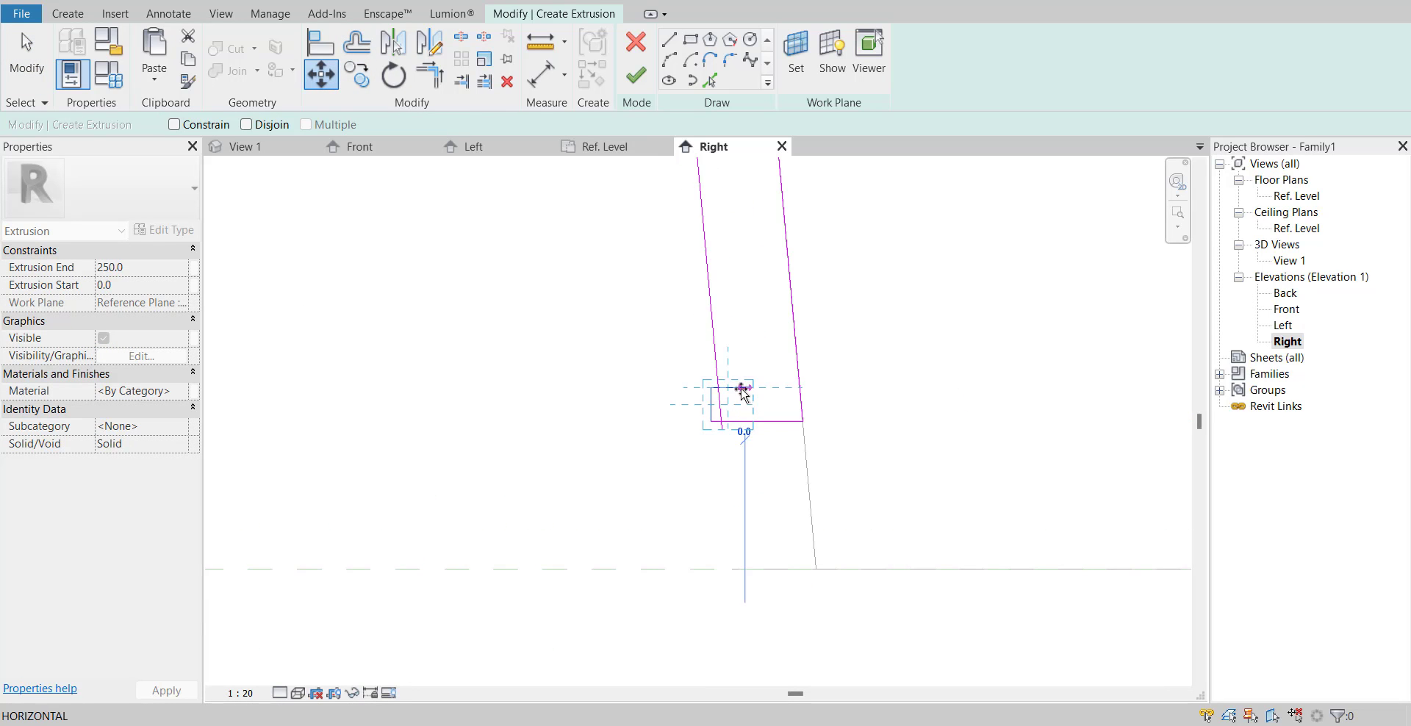
scroll(738, 390, up, 2)
click(707, 388)
scroll(519, 431, down, 1)
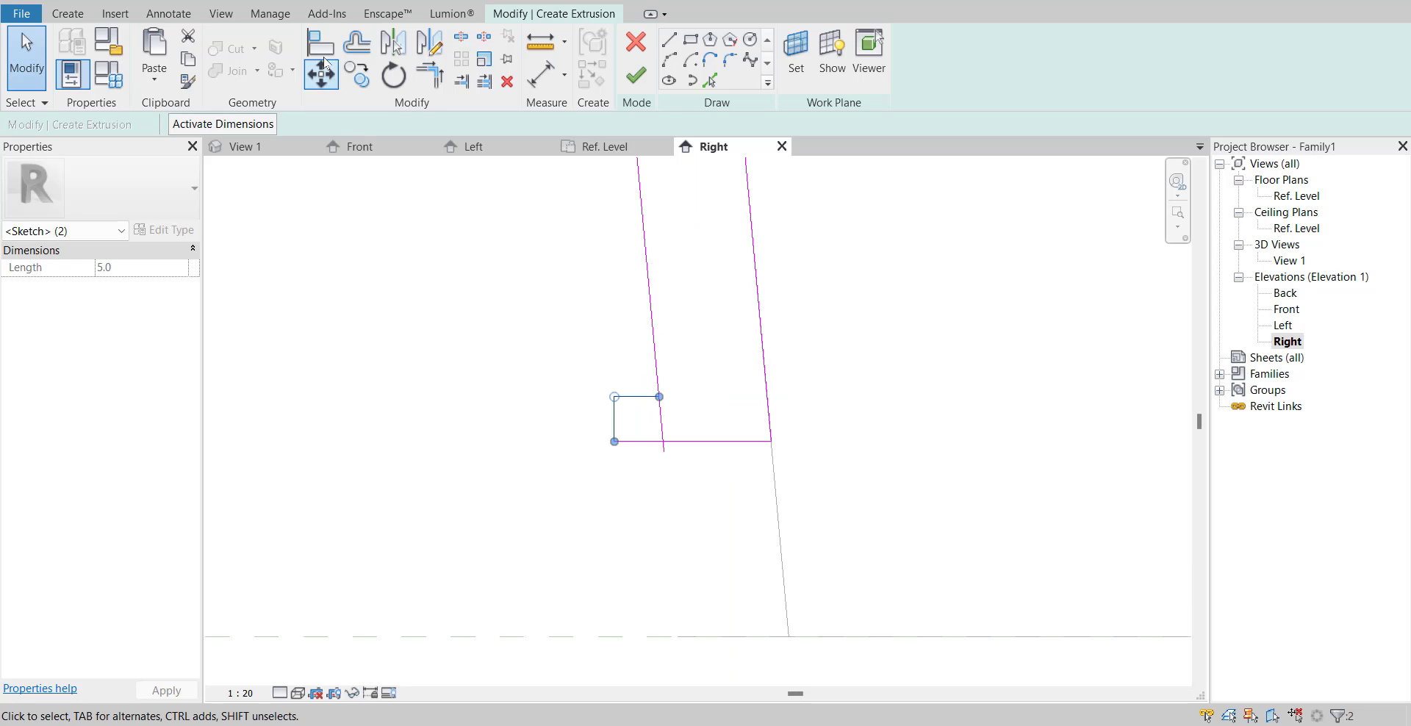
- Trim the offset sloped line to a corner with the foot lip's top edge and with the lower flange's bottom edge
click(430, 74)
click(640, 397)
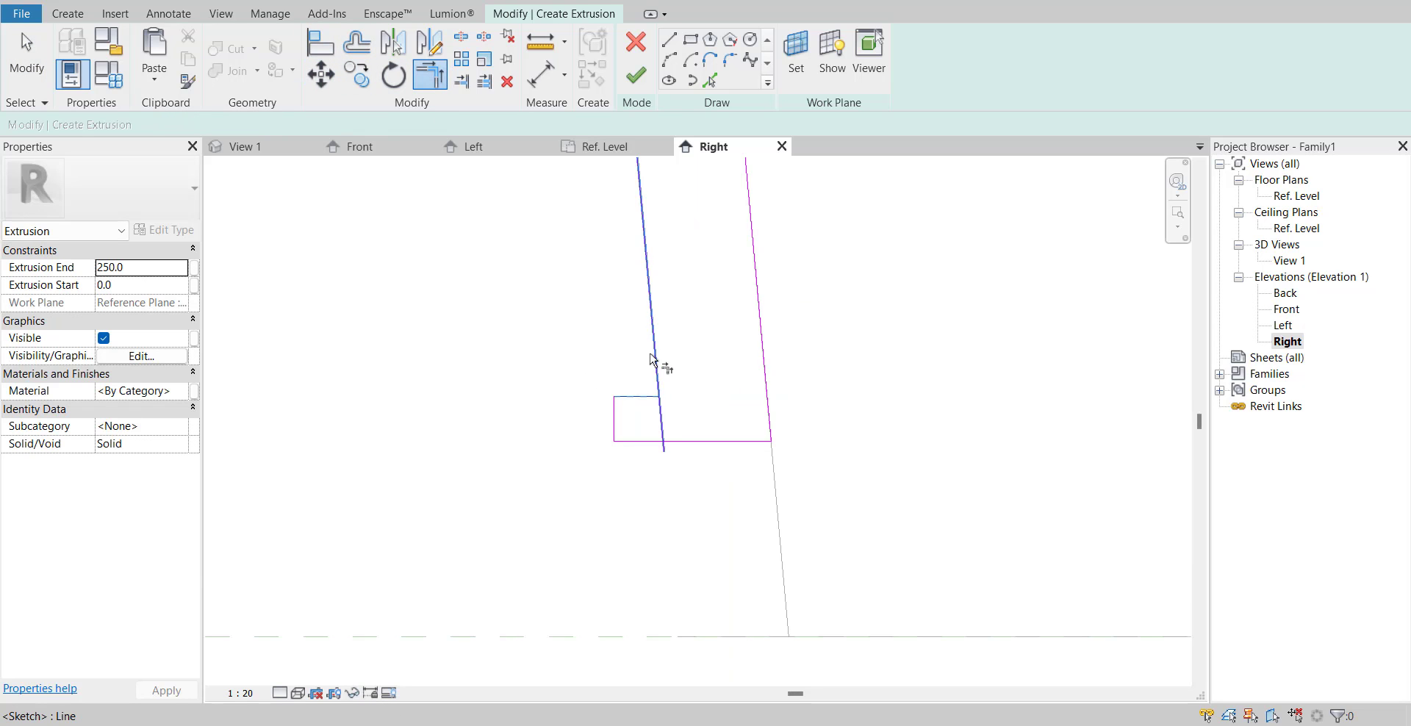
click(659, 365)
scroll(669, 441, up, 5)
scroll(629, 520, down, 3)
scroll(617, 308, up, 3)
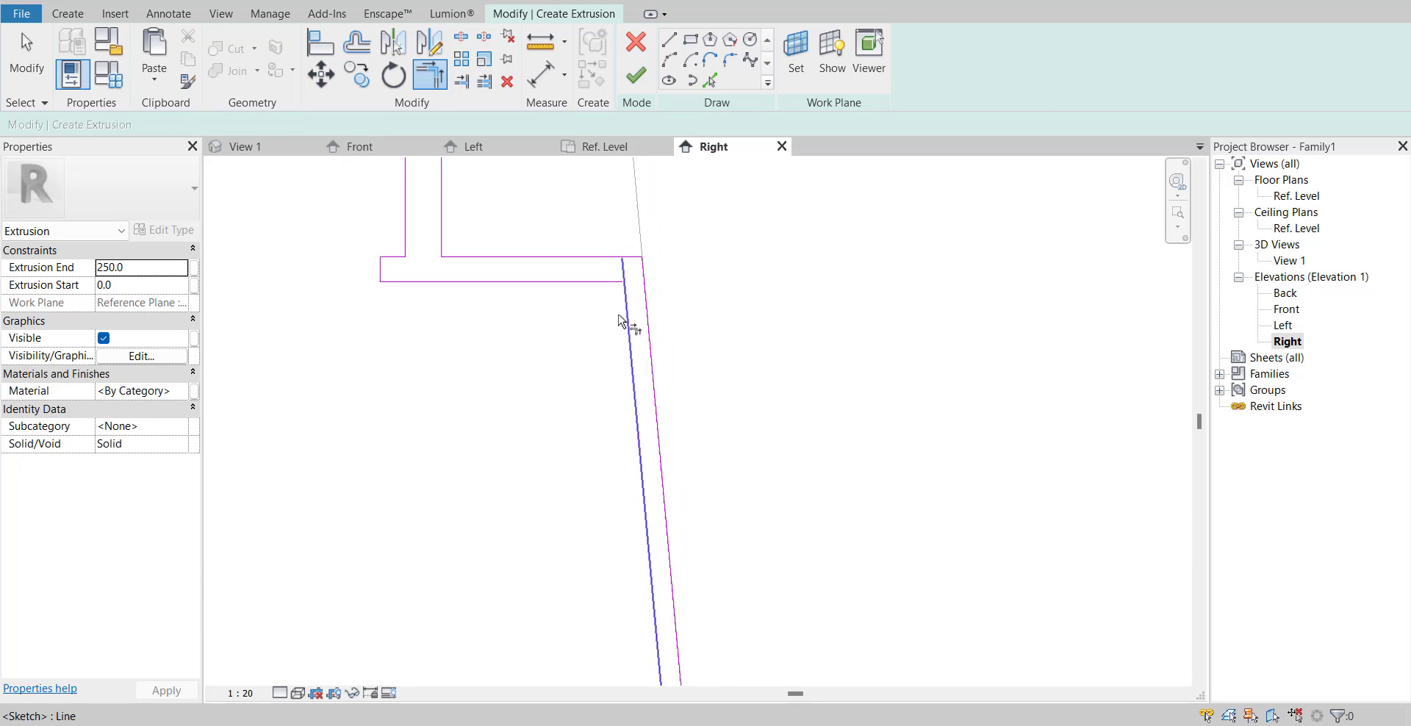
click(627, 308)
click(590, 283)
scroll(647, 477, down, 5)
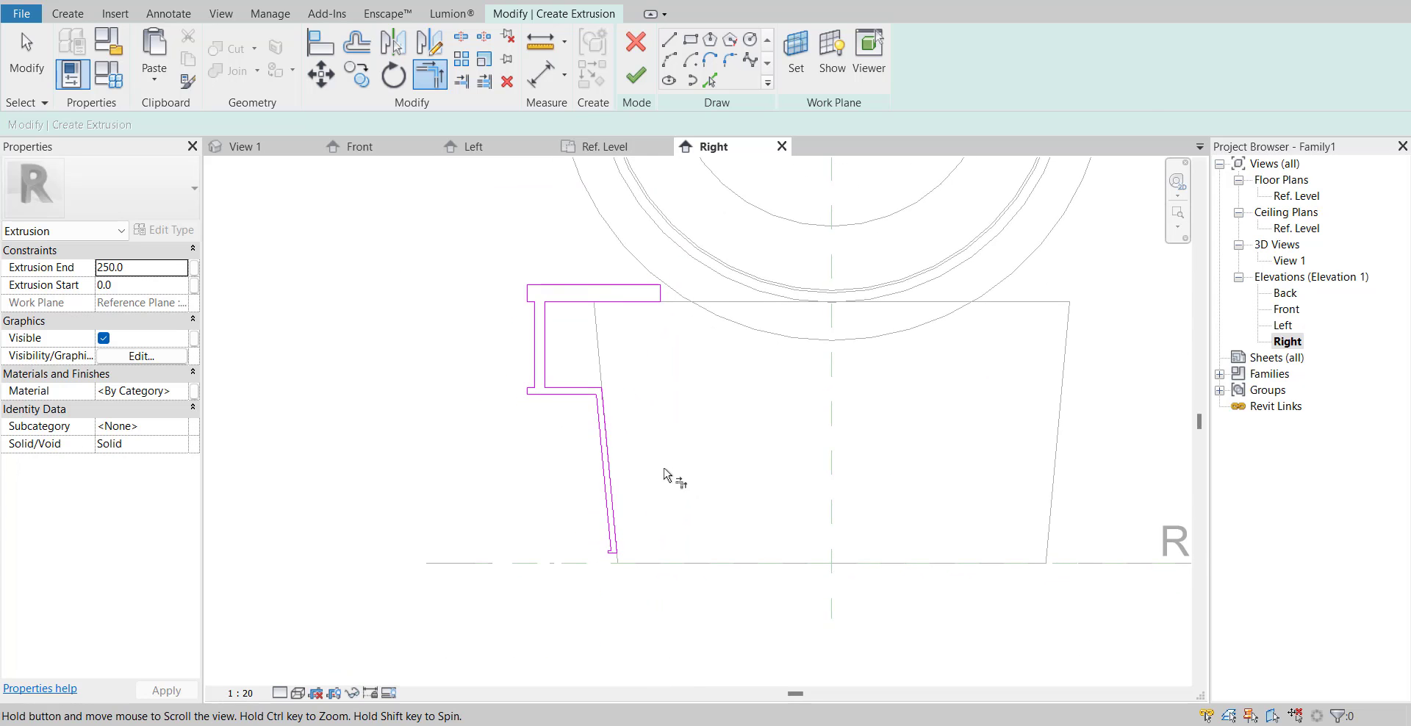
- Examine the base frame's side flange along its length on the GenSet image and compare it with the sketched profile
middle_drag(638, 461, 1192, 416)
scroll(838, 441, down, 3)
middle_drag(220, 395, 598, 399)
scroll(345, 393, up, 3)
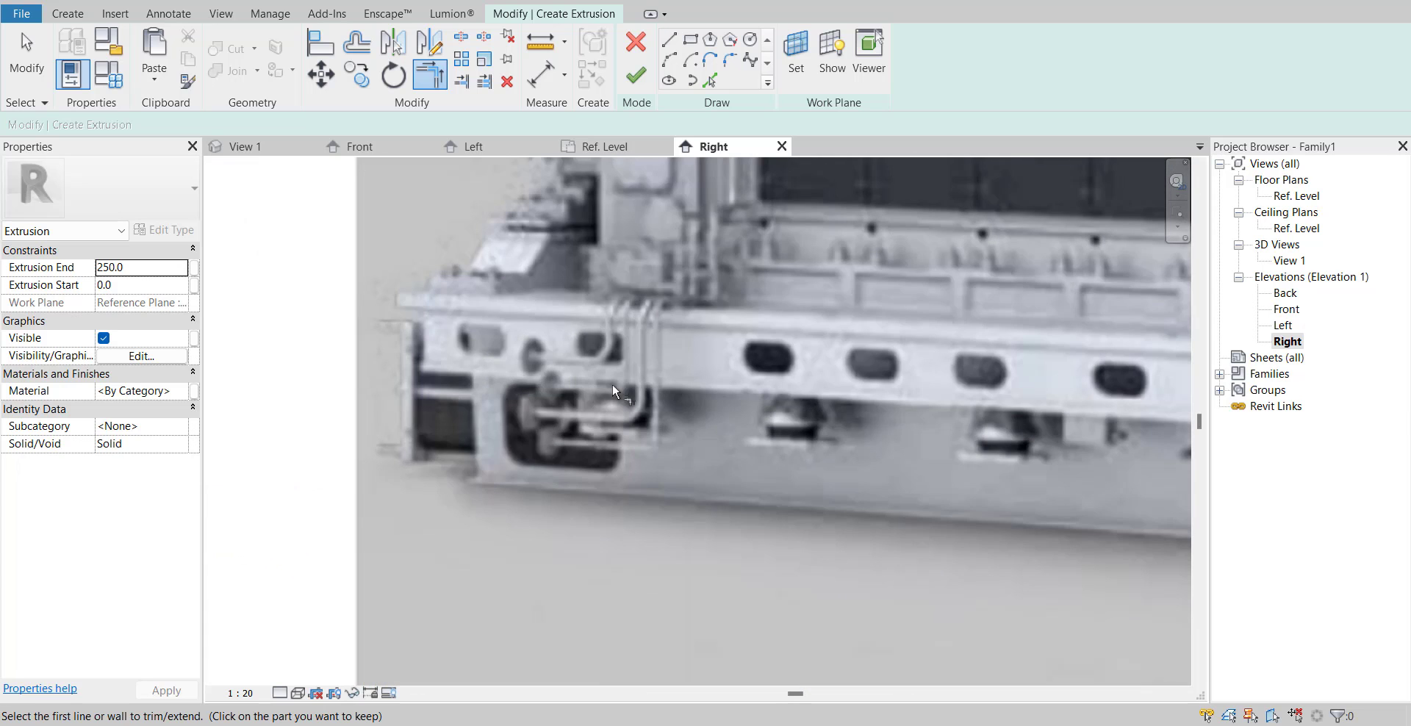
scroll(612, 383, down, 2)
middle_drag(993, 428, 636, 420)
scroll(945, 485, down, 3)
middle_drag(1025, 467, 427, 422)
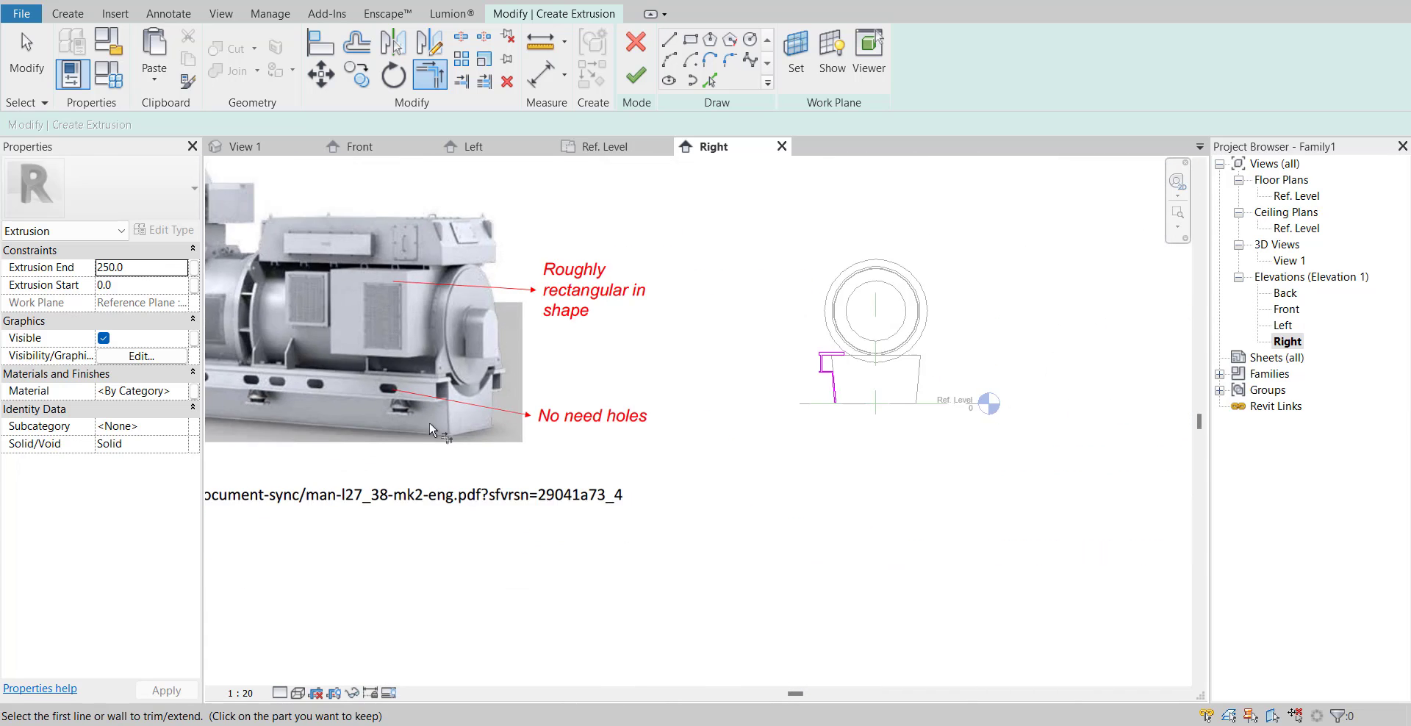
scroll(797, 452, down, 2)
middle_drag(801, 455, 744, 454)
scroll(784, 407, up, 4)
scroll(780, 407, up, 2)
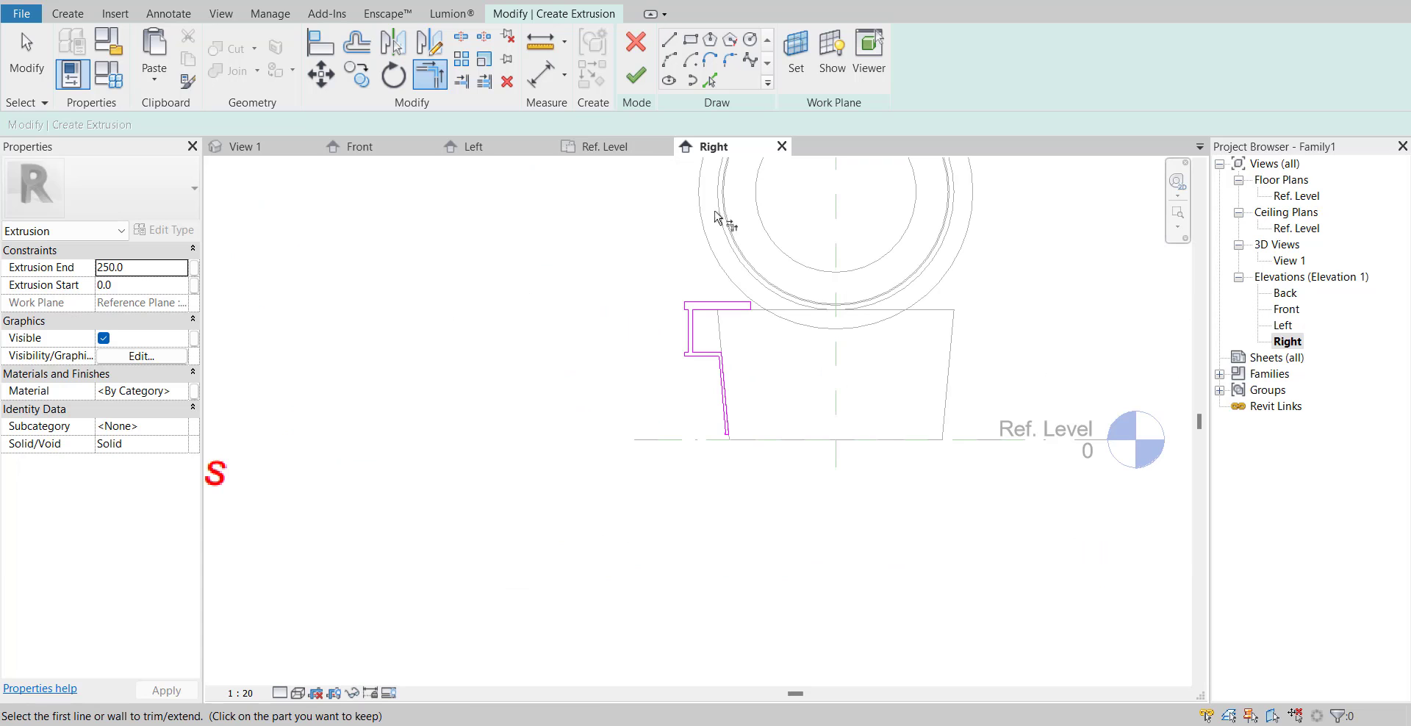
- Finish the side flange extrusion and open the visual style options for the Front elevation
click(636, 76)
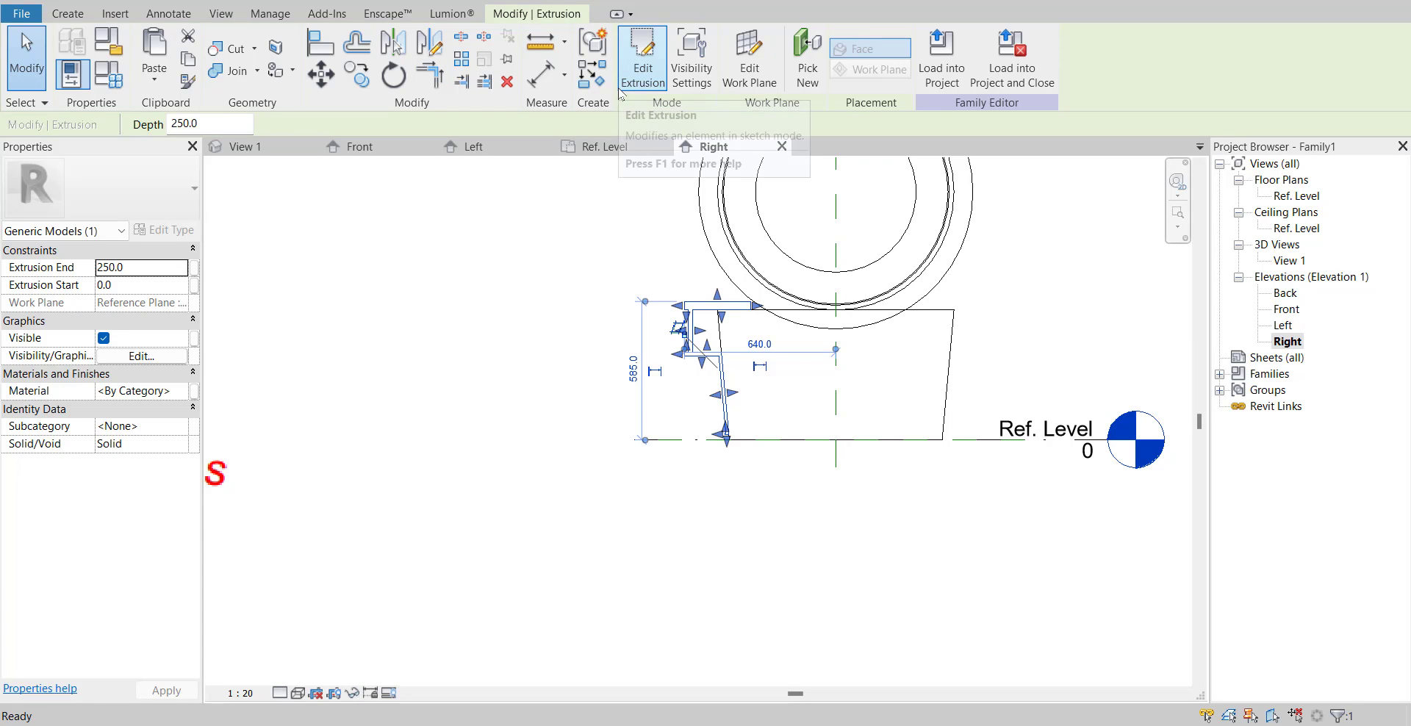
double_click(1286, 309)
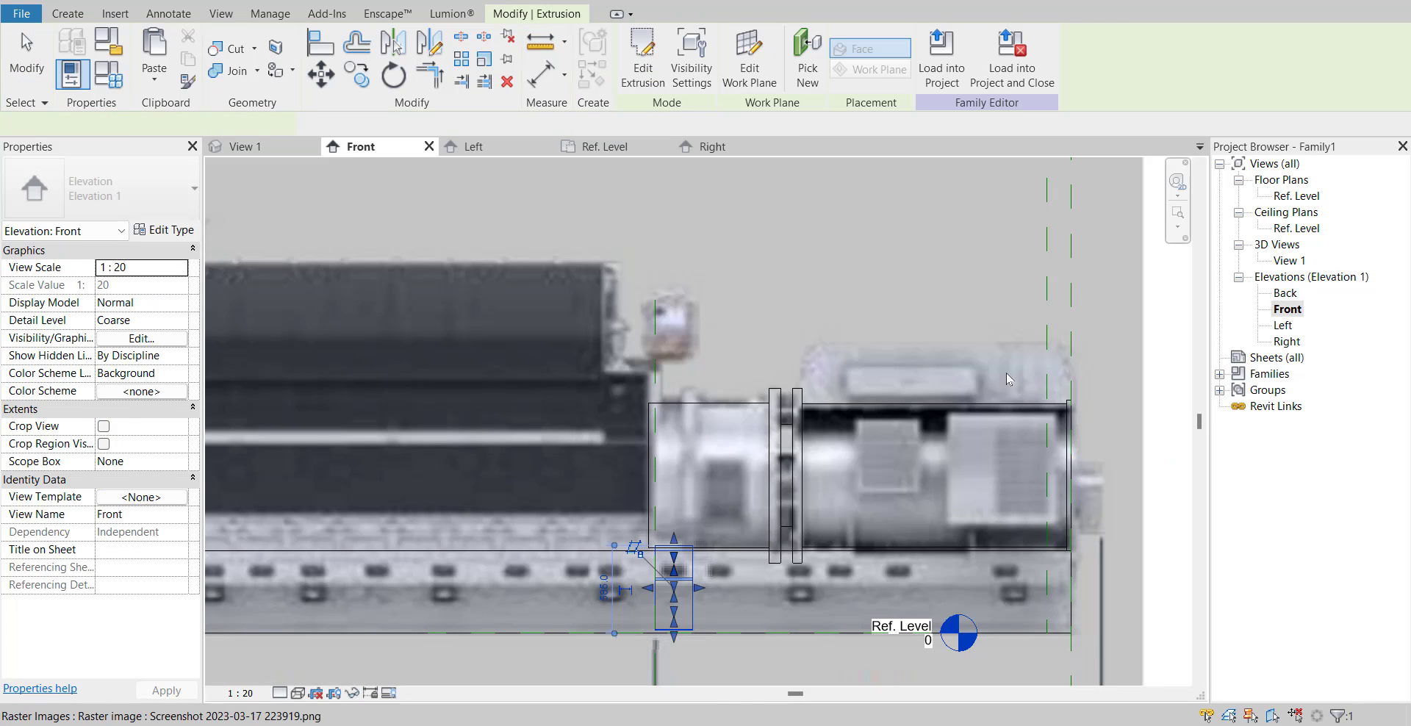
scroll(1007, 372, down, 3)
click(297, 692)
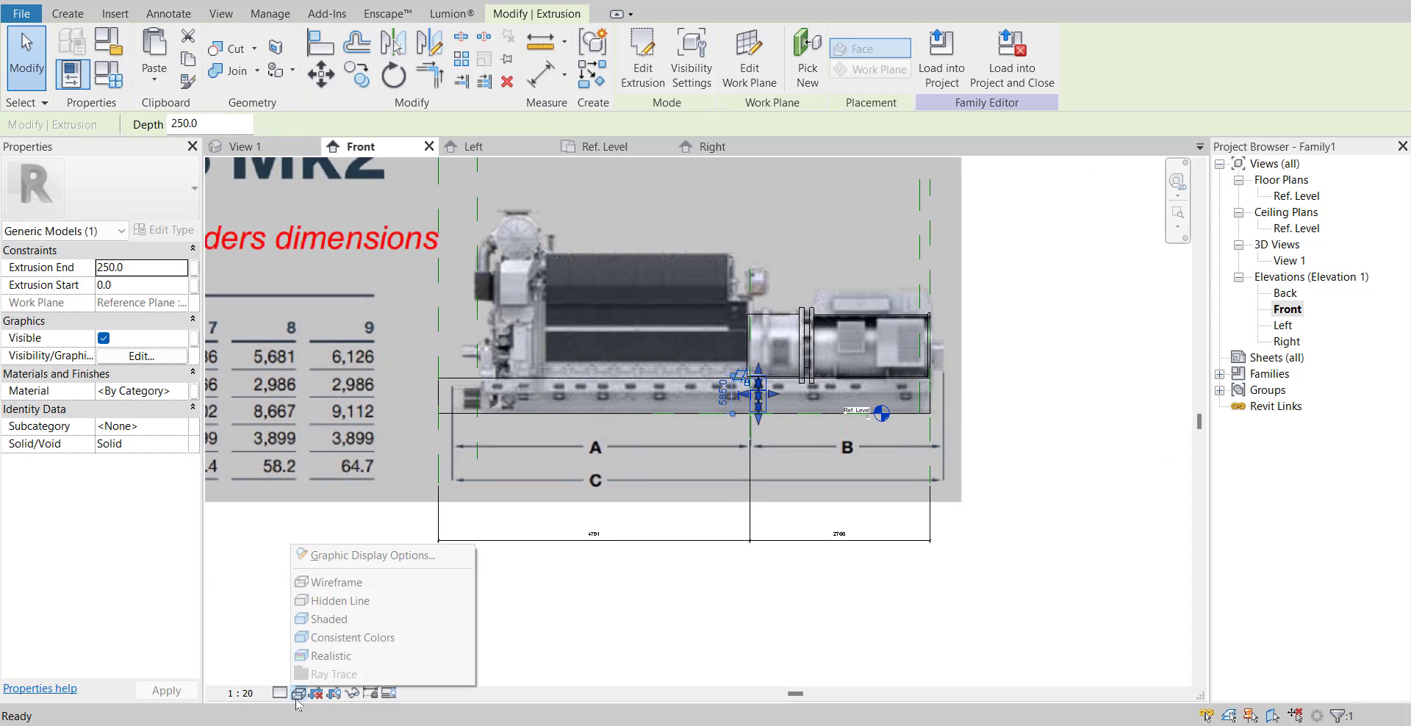
- Shade the Front view and stretch the base side beam's extrusion end to the generator-end reference plane, giving an end of 2766
click(327, 619)
scroll(737, 402, up, 5)
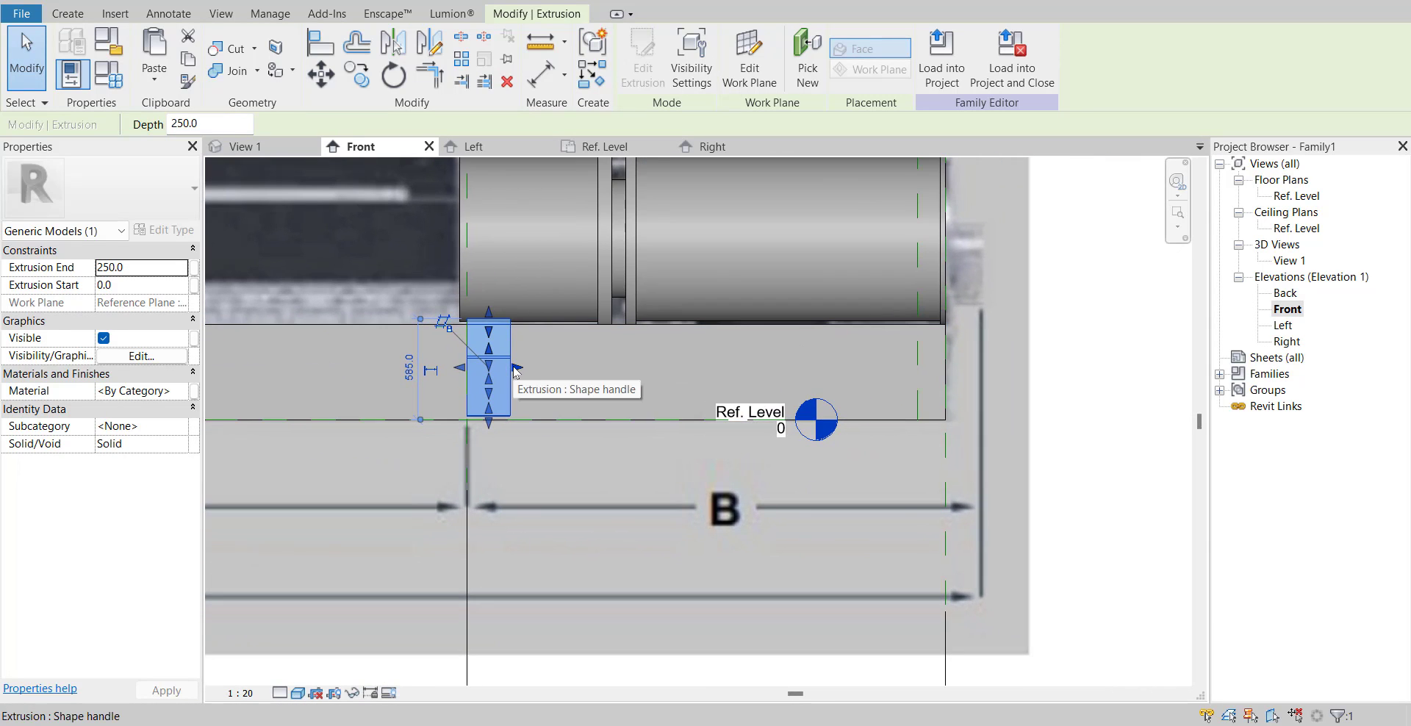
drag(514, 367, 953, 371)
- Stretch the side beam's extrusion start to the engine-end reference plane, giving a start of -4791
scroll(337, 402, down, 2)
middle_drag(392, 413, 871, 423)
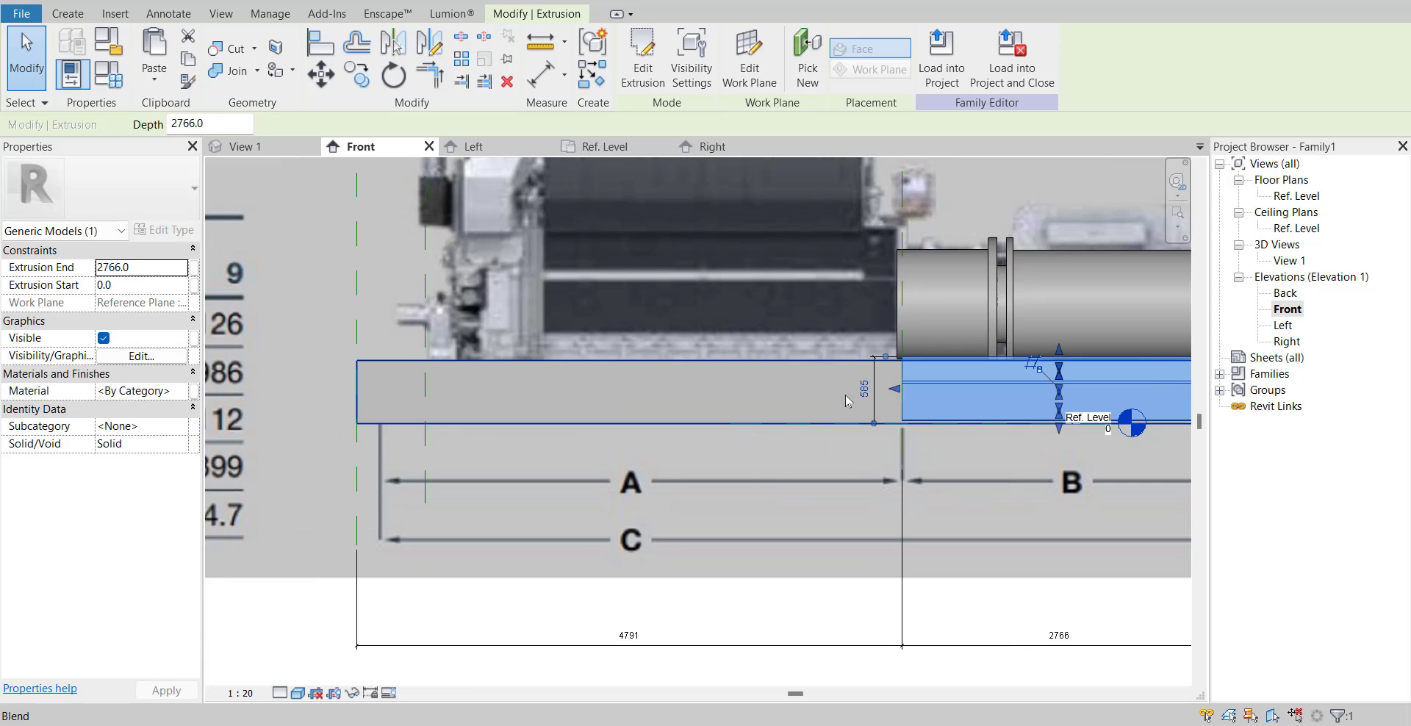
scroll(905, 391, up, 5)
scroll(746, 389, down, 5)
drag(864, 386, 560, 394)
scroll(560, 393, down, 1)
middle_drag(560, 394, 919, 389)
drag(919, 390, 627, 383)
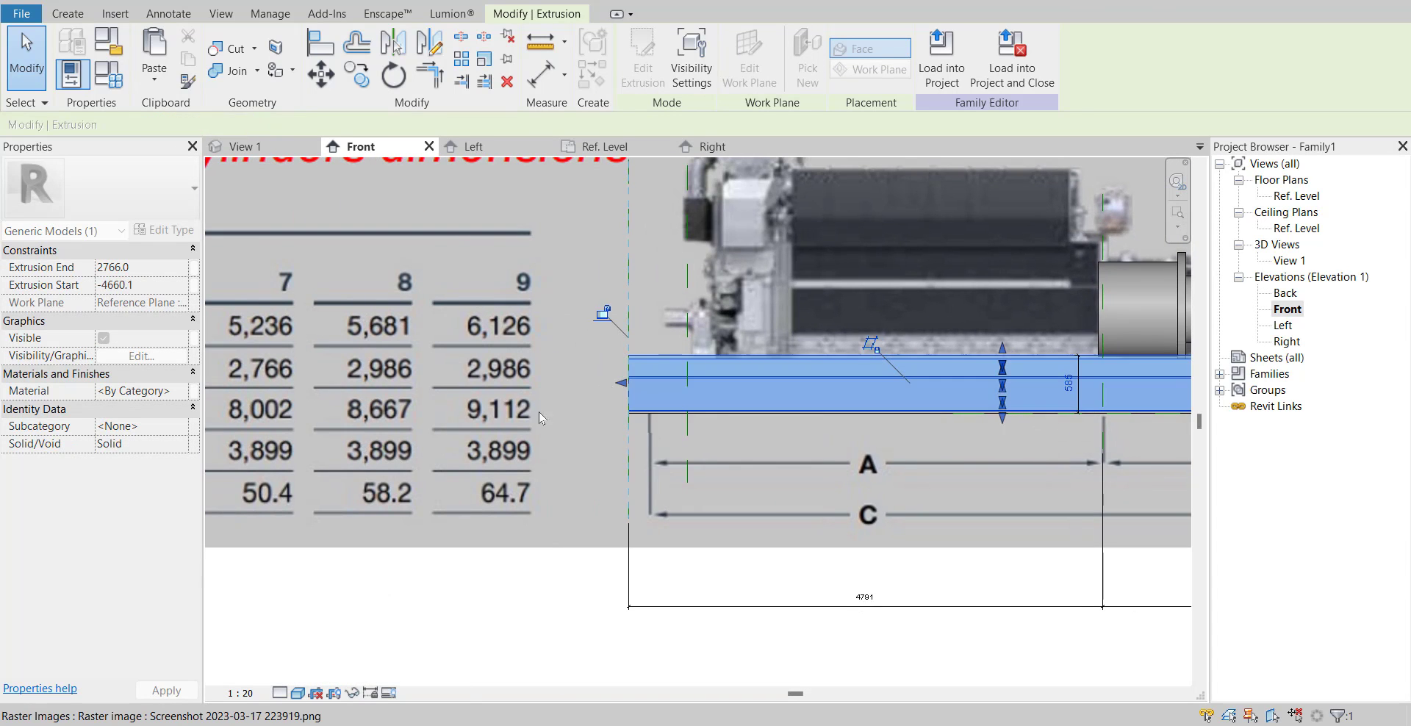
scroll(536, 413, down, 2)
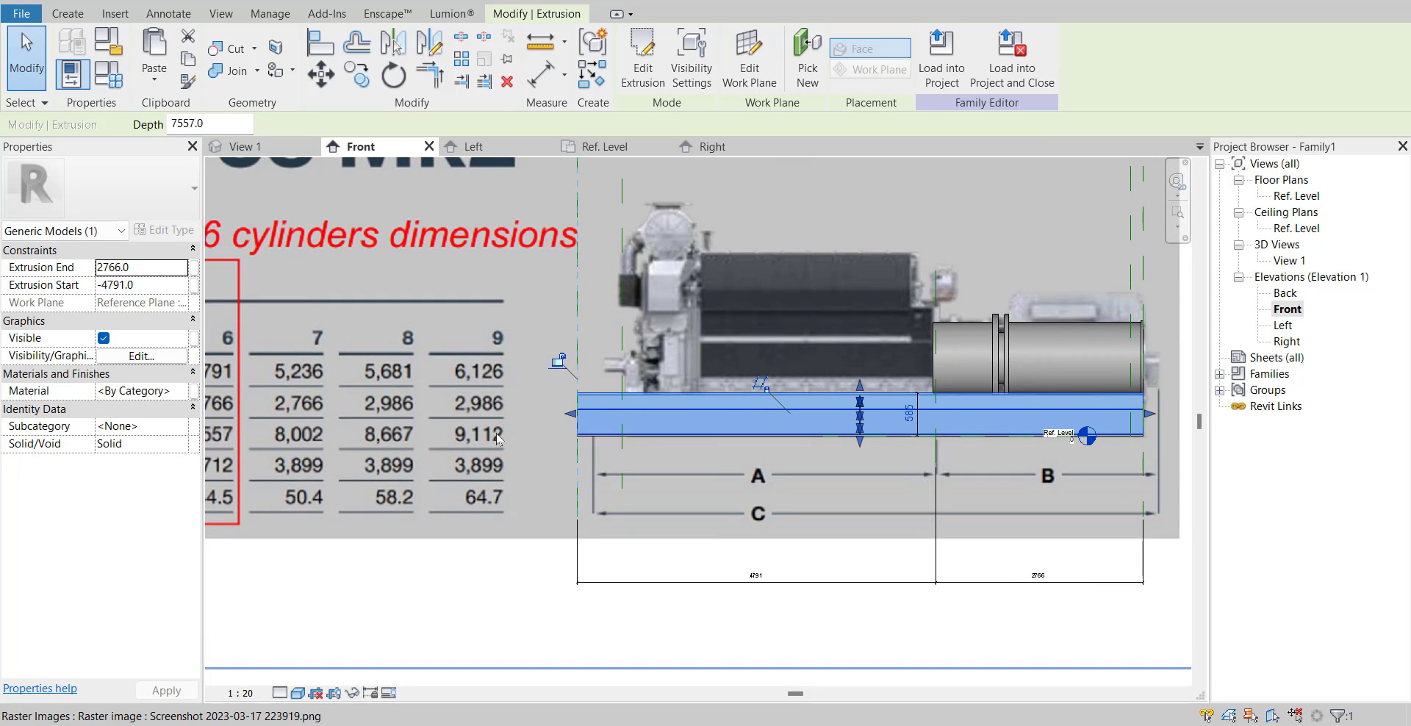
scroll(497, 439, down, 1)
middle_drag(497, 439, 436, 446)
scroll(437, 446, up, 1)
click(1163, 451)
scroll(1162, 451, down, 1)
middle_drag(1162, 451, 1036, 435)
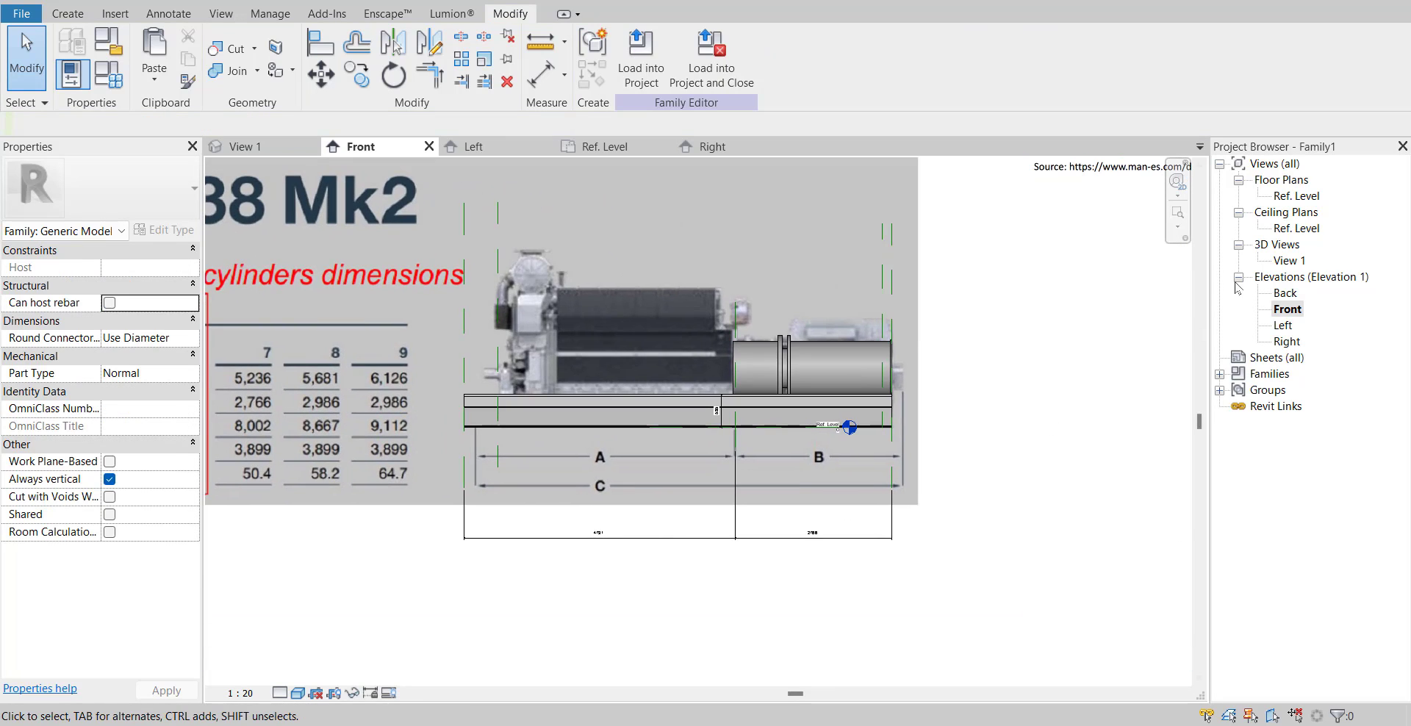
- Select the side beam in the 3D view and mirror a copy of it about the Center (Front/Back) reference plane in the Right elevation
double_click(1299, 263)
middle_drag(1088, 280, 1067, 277)
scroll(1005, 456, up, 5)
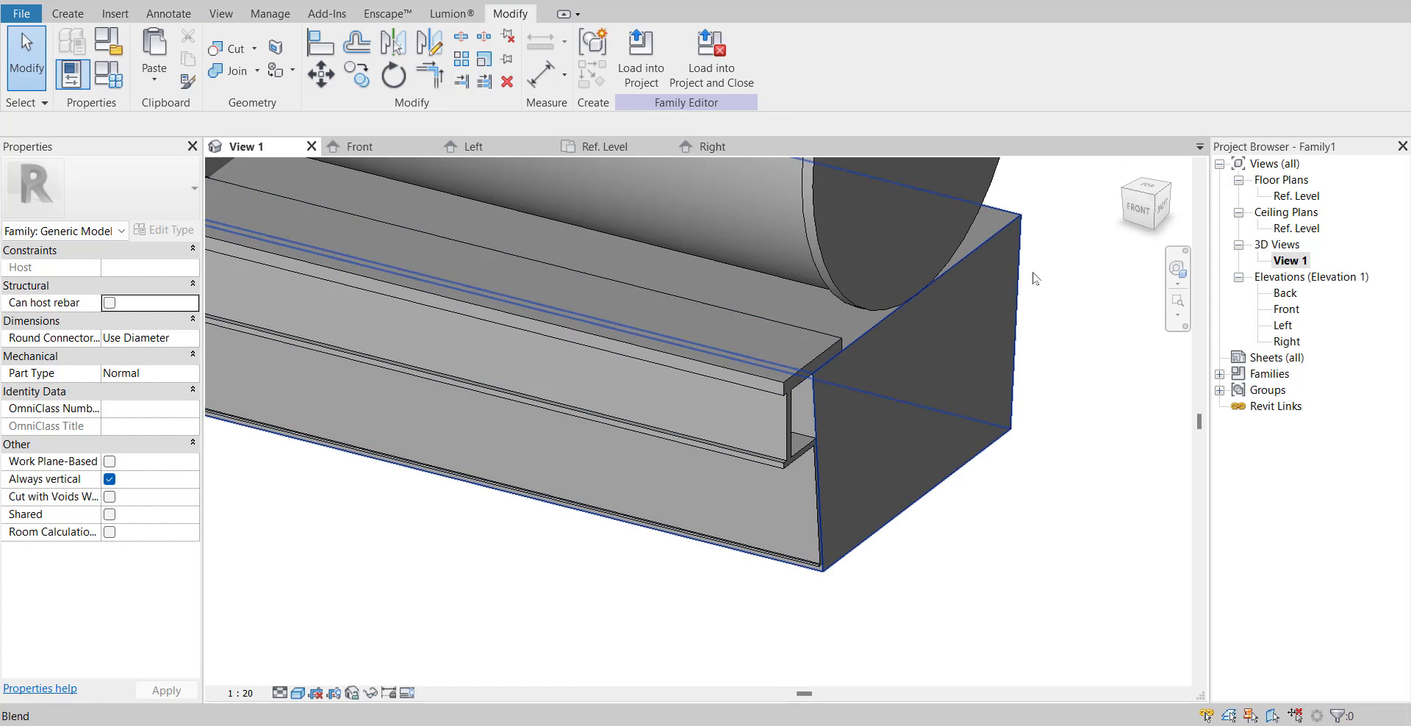
click(802, 378)
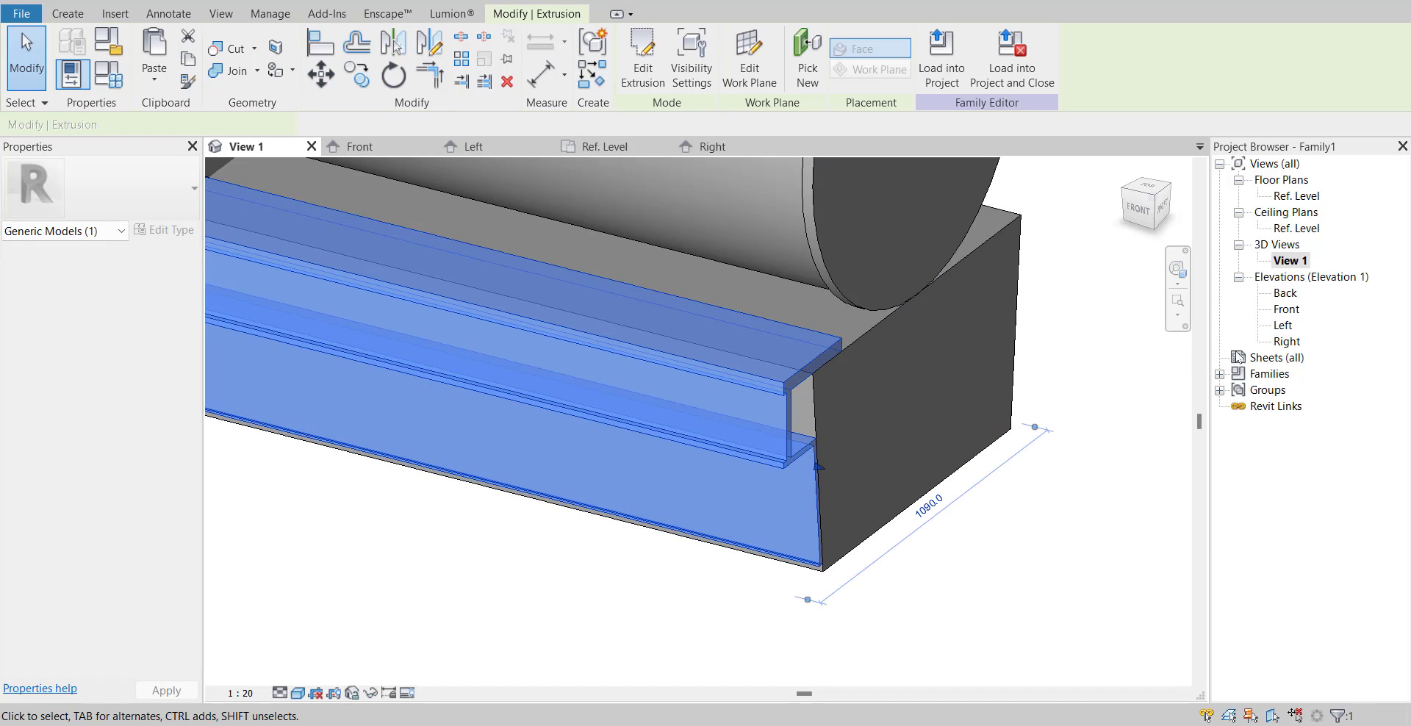
double_click(1286, 341)
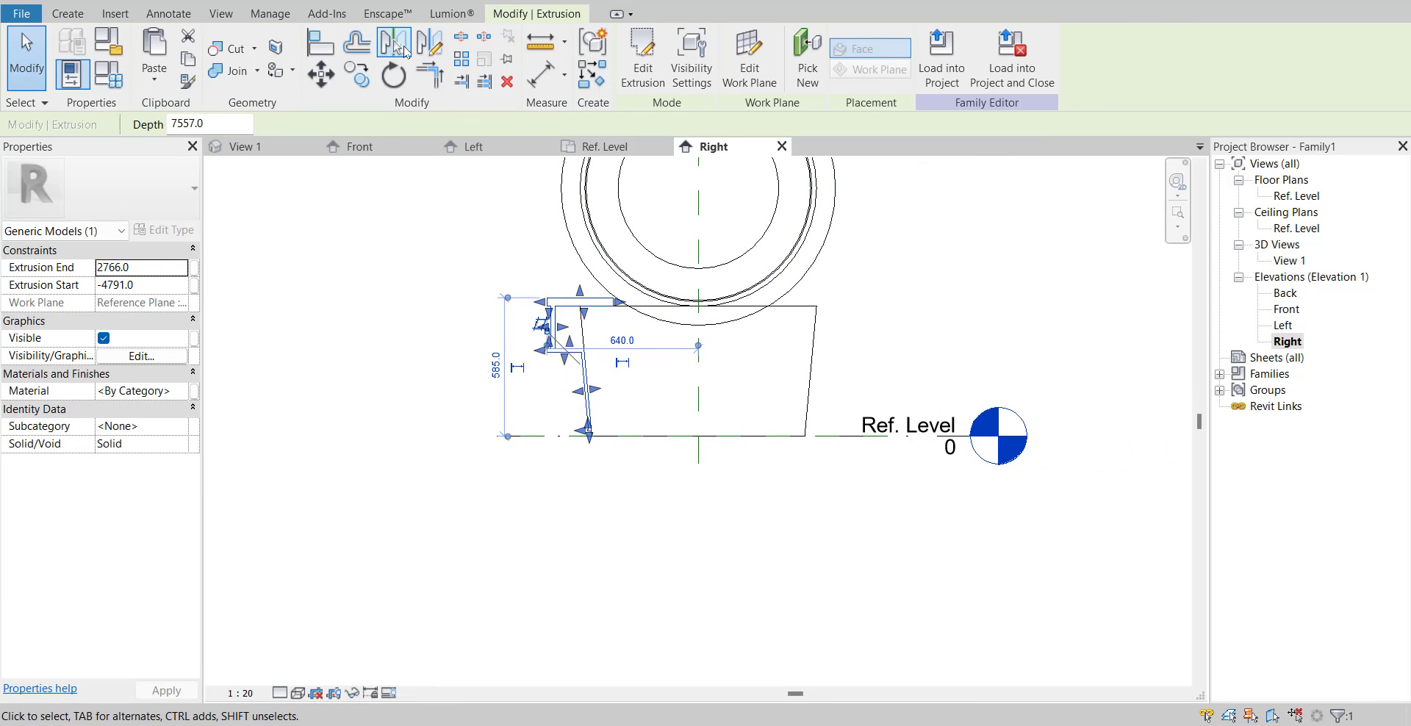
click(397, 42)
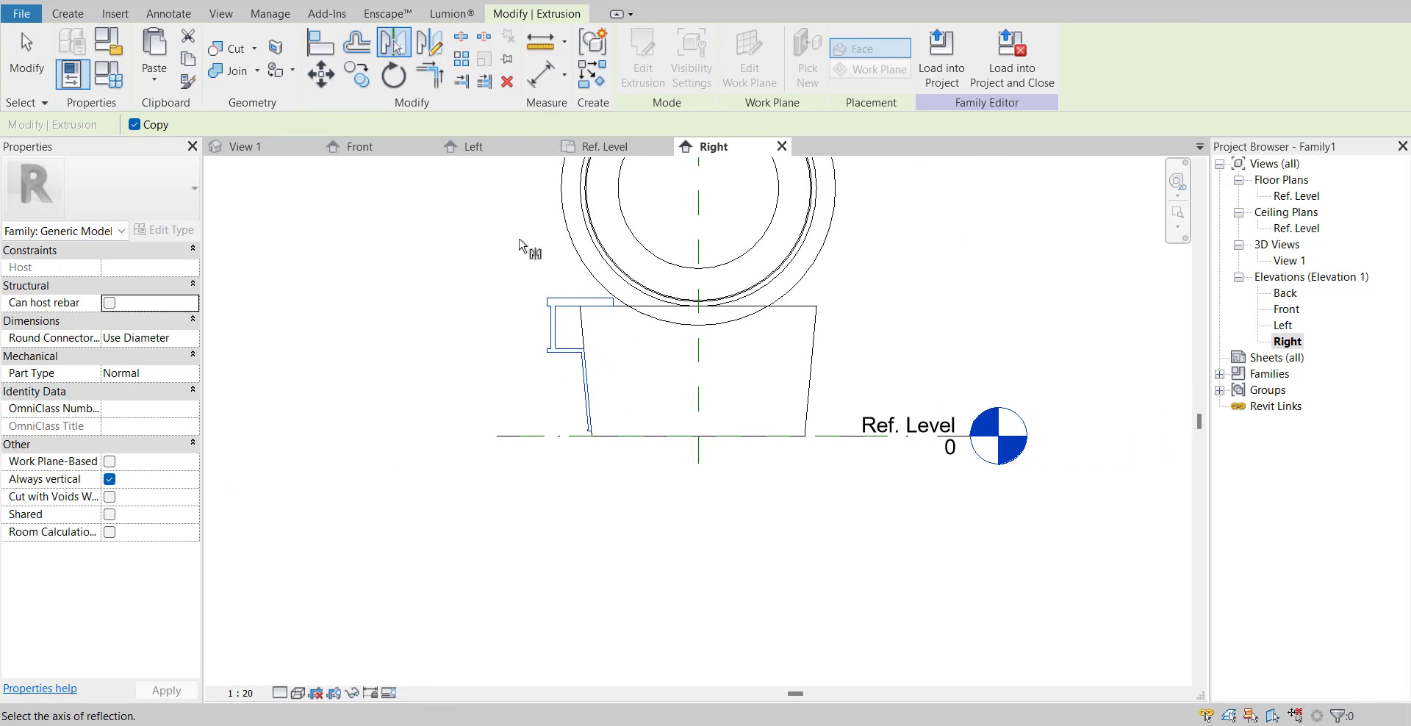
click(699, 391)
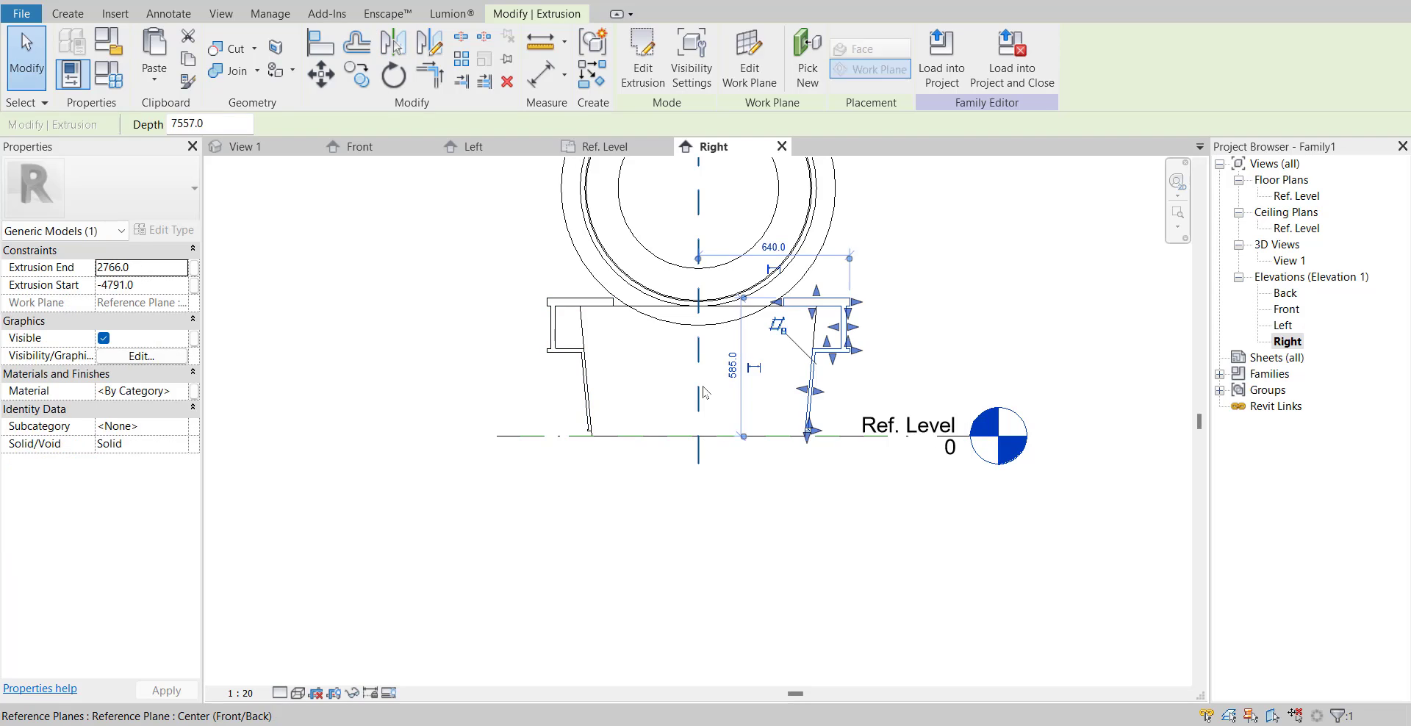
click(983, 361)
scroll(941, 392, up, 2)
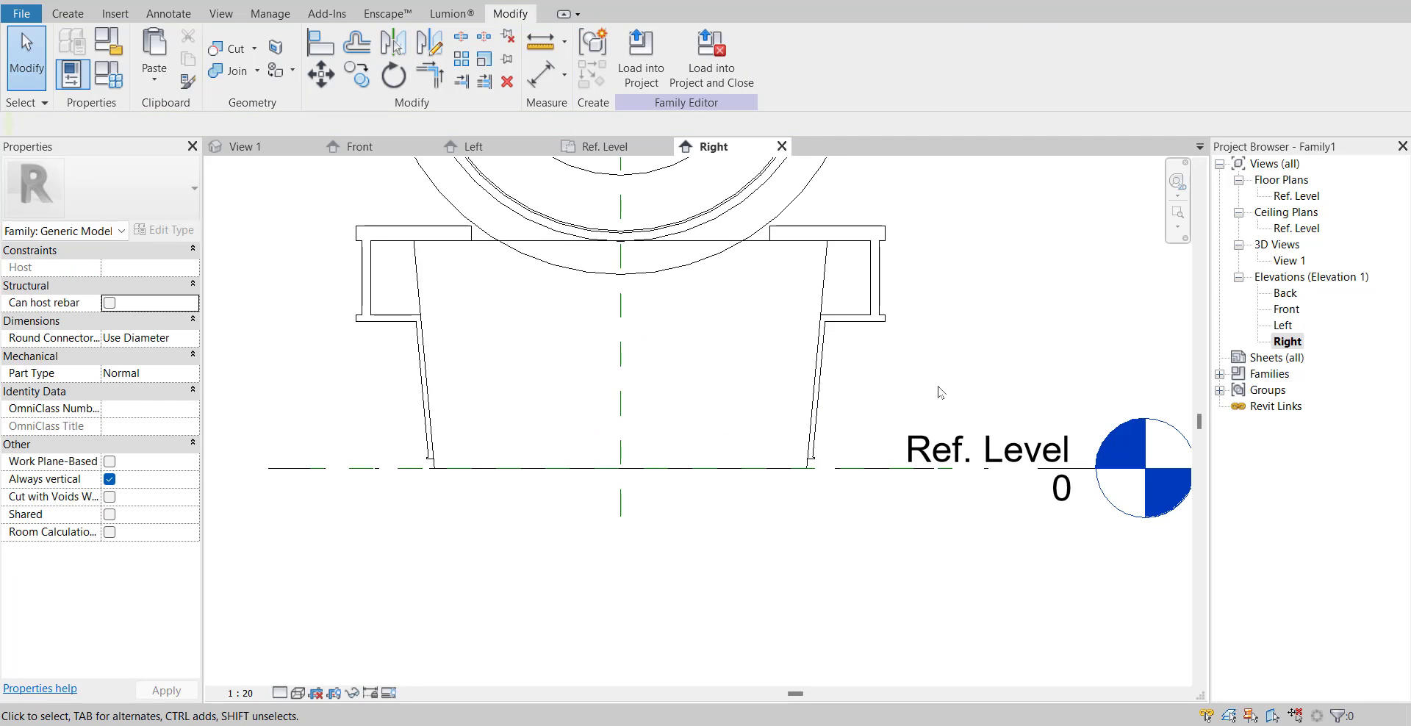
scroll(940, 391, down, 3)
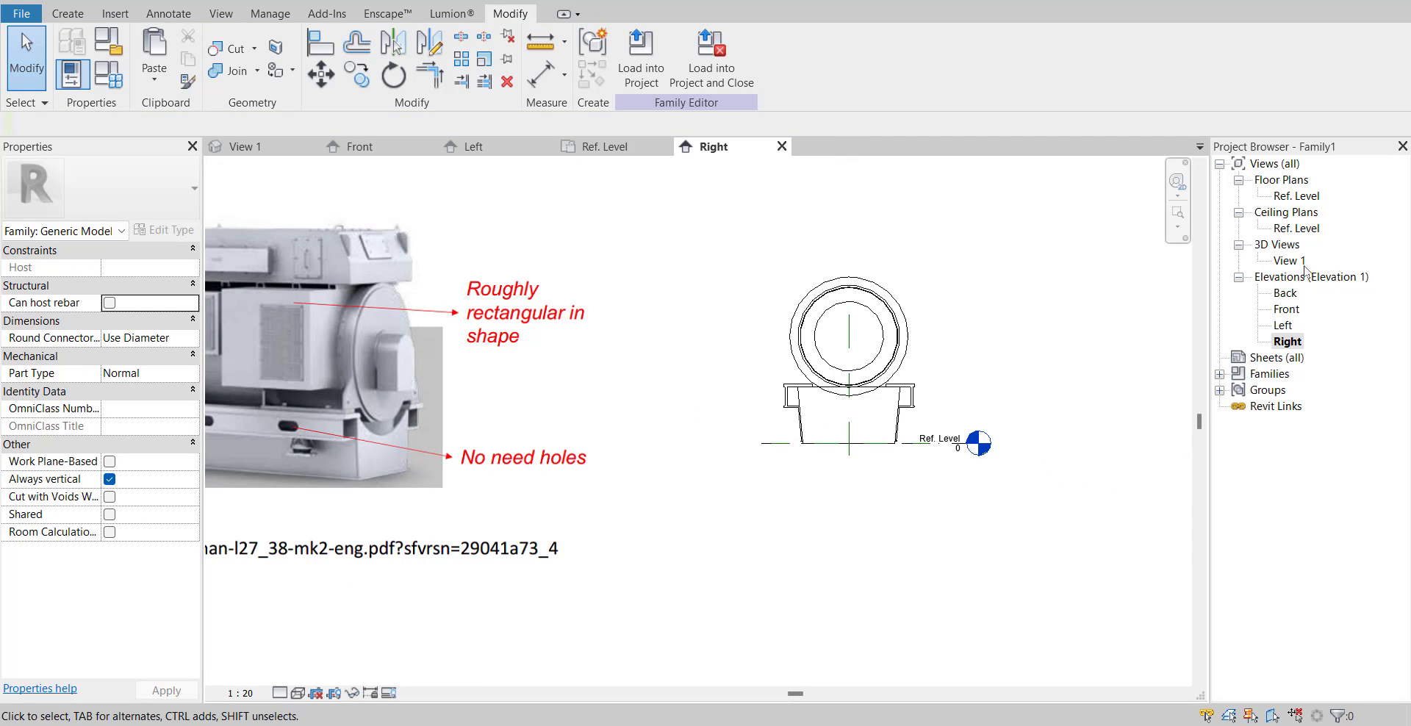
- Inspect the base with both side beams in the 3D view
double_click(1290, 260)
scroll(1021, 541, down, 3)
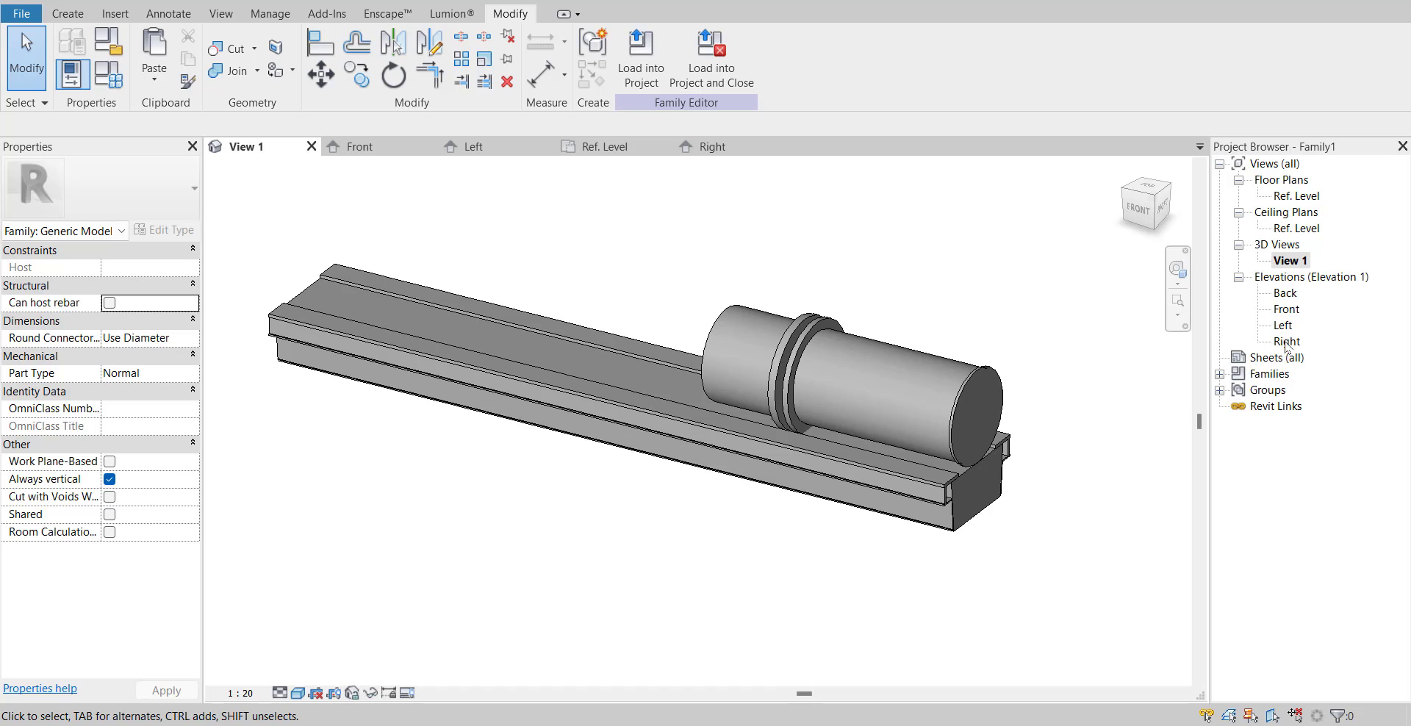
scroll(1188, 380, down, 5)
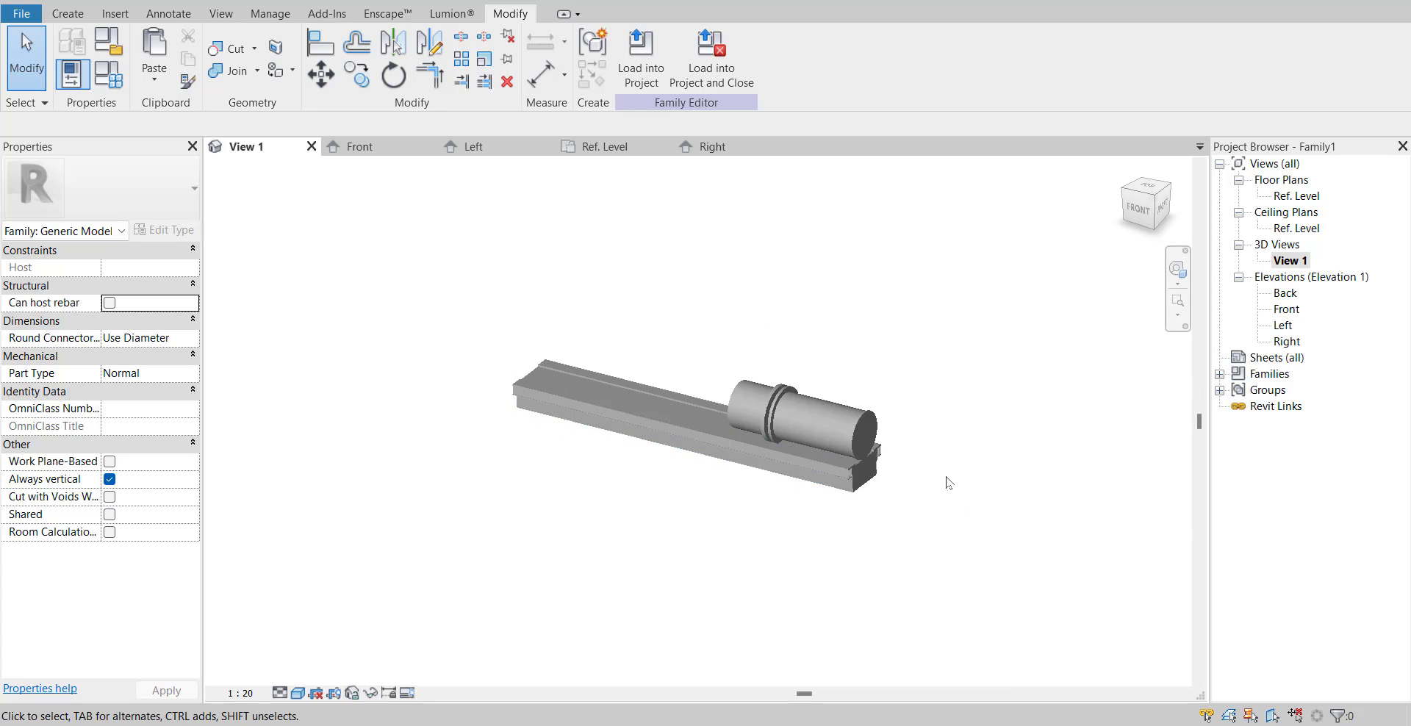
- Examine the main generator reference image beside the model in the Right elevation
double_click(1291, 344)
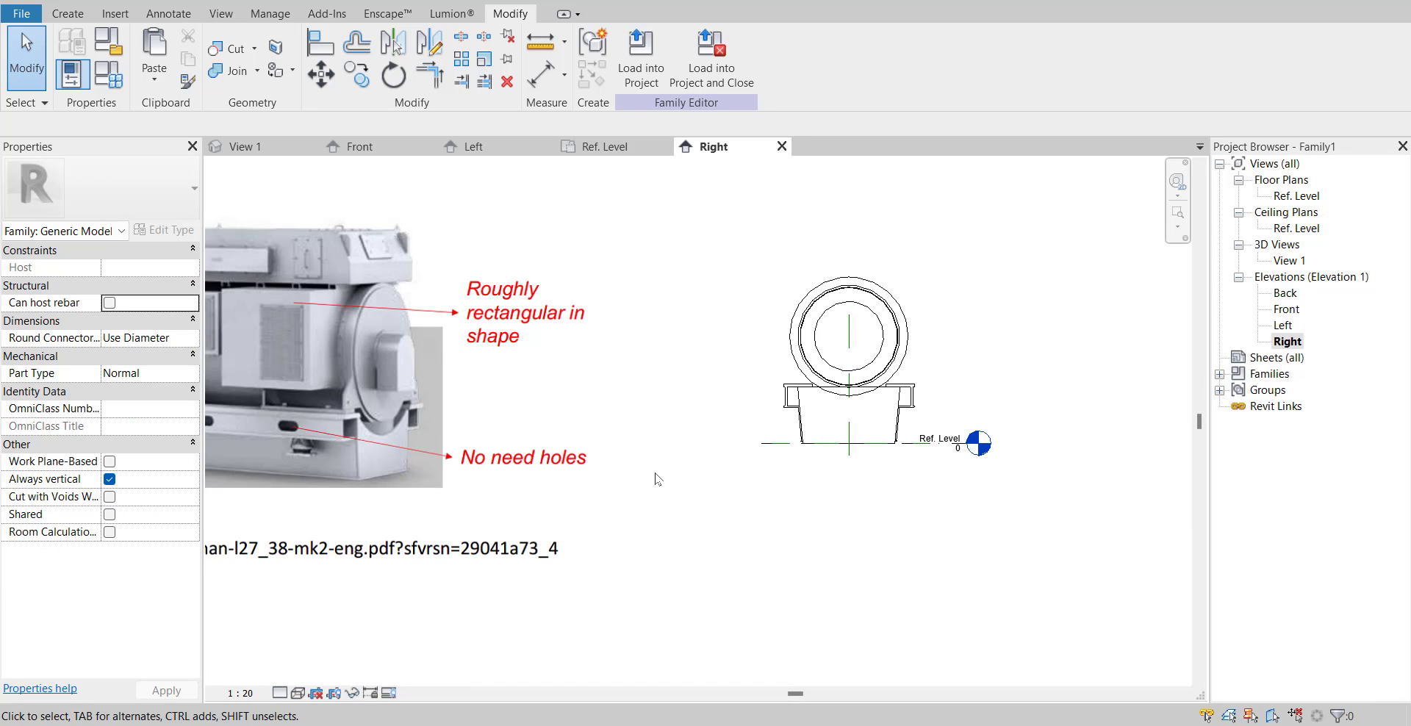
scroll(529, 444, up, 3)
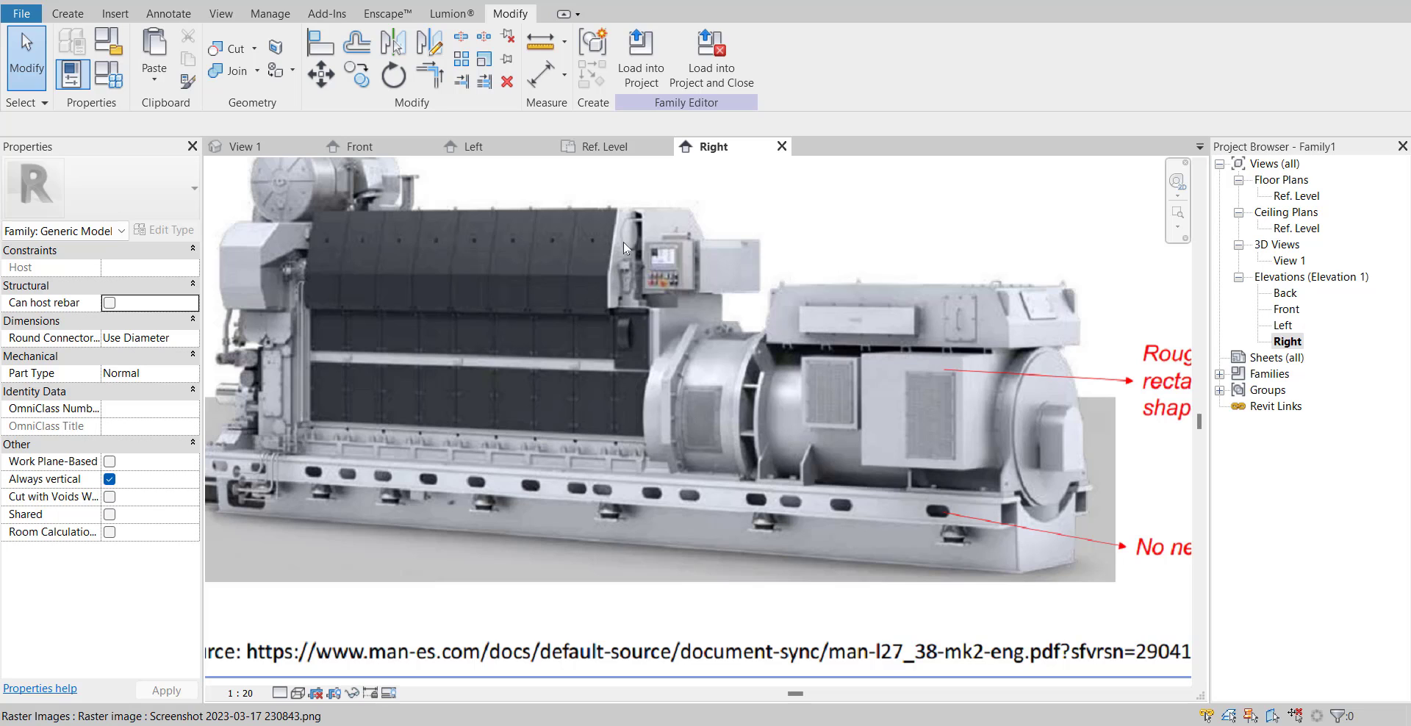
scroll(808, 377, down, 1)
scroll(808, 378, down, 6)
middle_drag(808, 379, 392, 373)
scroll(632, 422, up, 2)
middle_drag(632, 423, 790, 440)
scroll(757, 436, down, 1)
- Start an extrusion and sketch a stepped foot rising from the side beam's outer top edge, ending in a 35 mm horizontal line
click(68, 13)
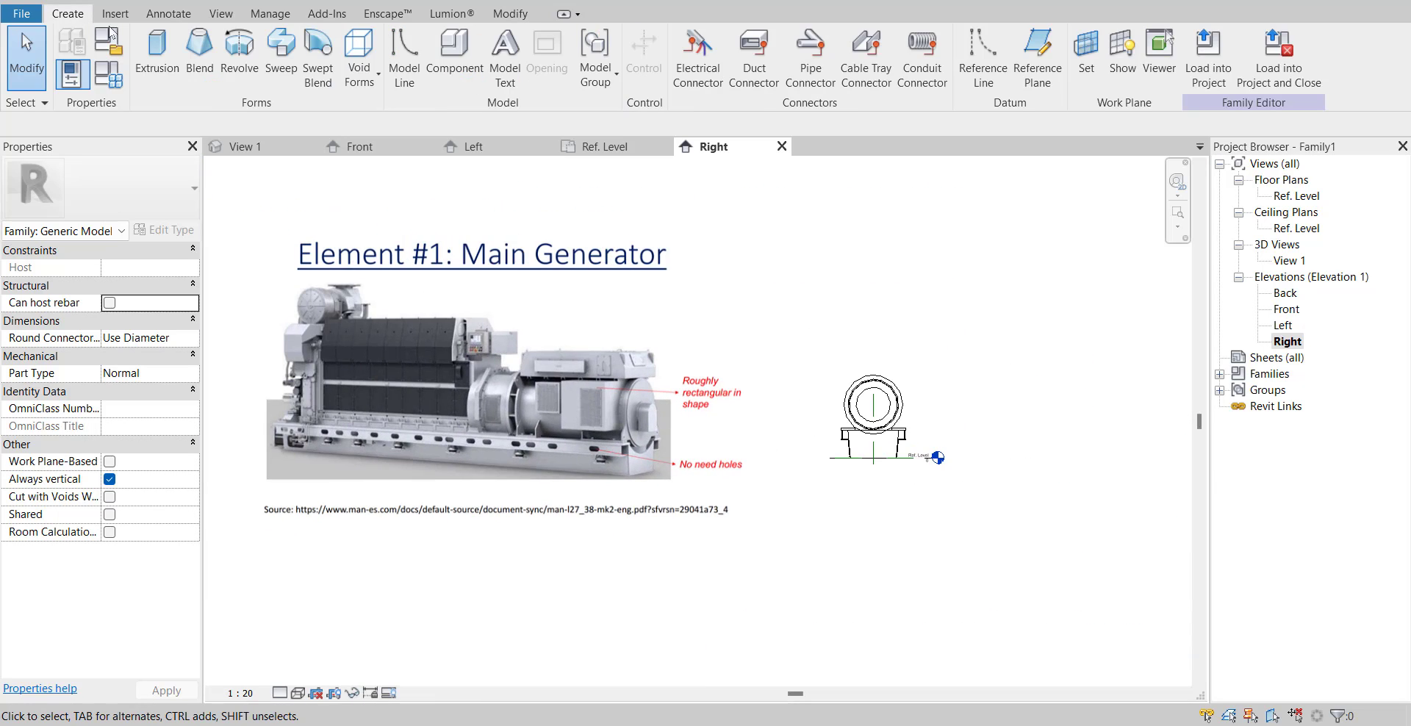
click(154, 55)
scroll(863, 485, up, 3)
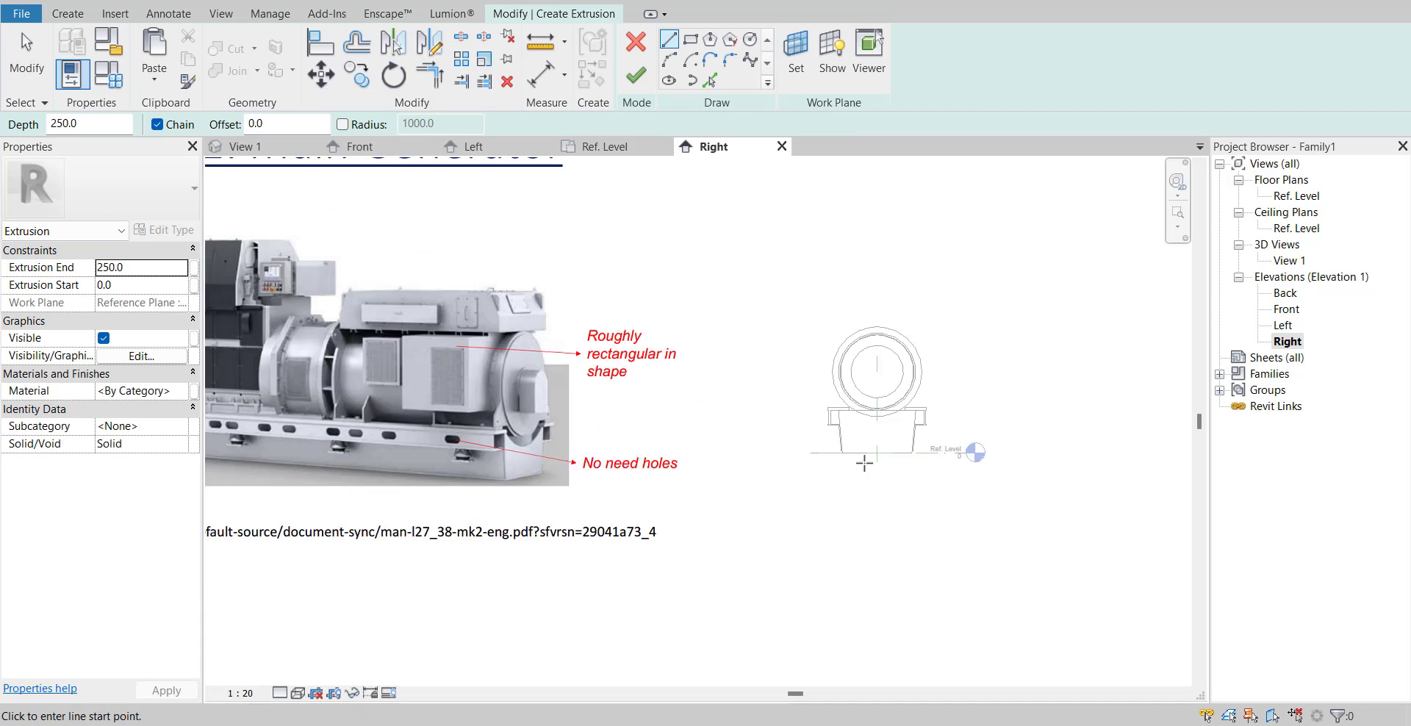
mouse_move(861, 481)
middle_down()
mouse_move(982, 468)
mouse_move(1133, 490)
middle_up()
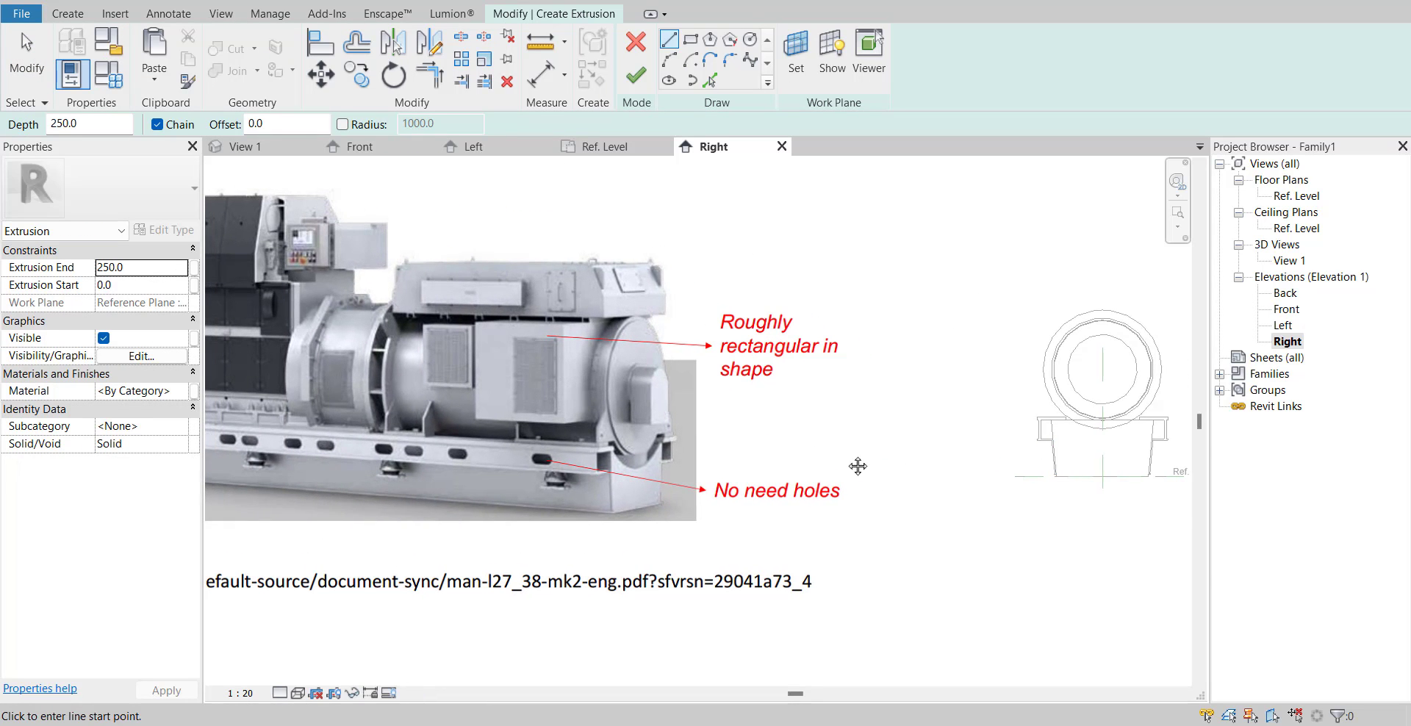
middle_drag(857, 466, 742, 465)
scroll(981, 418, up, 6)
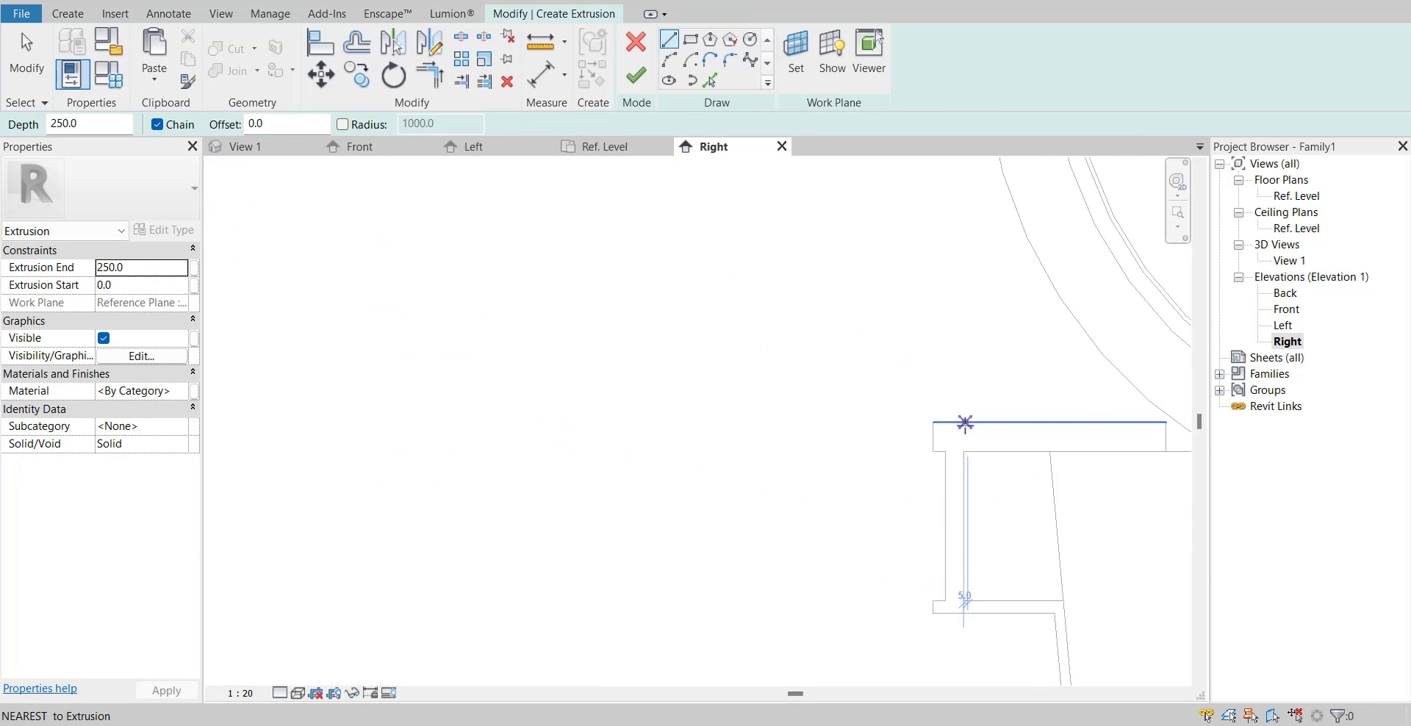
click(954, 421)
scroll(958, 419, down, 5)
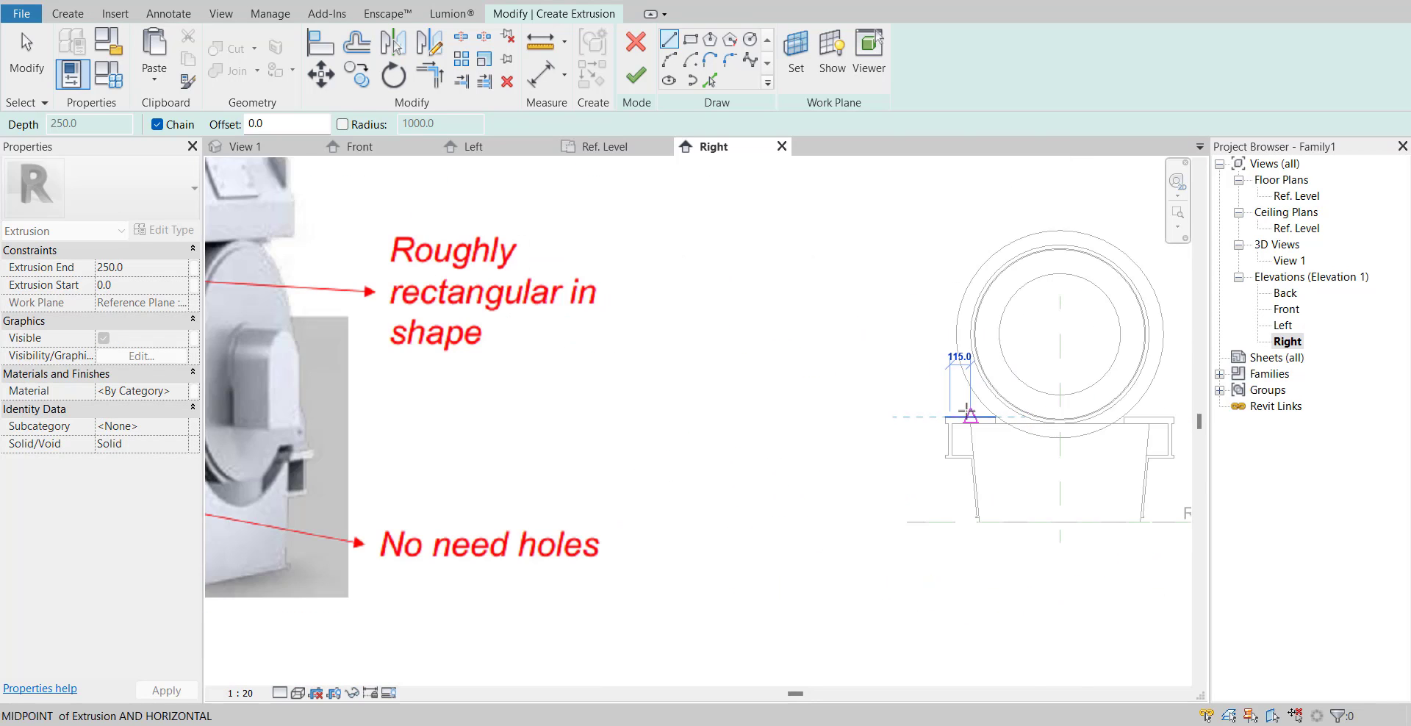
scroll(960, 416, up, 4)
click(947, 400)
scroll(966, 401, up, 1)
click(964, 399)
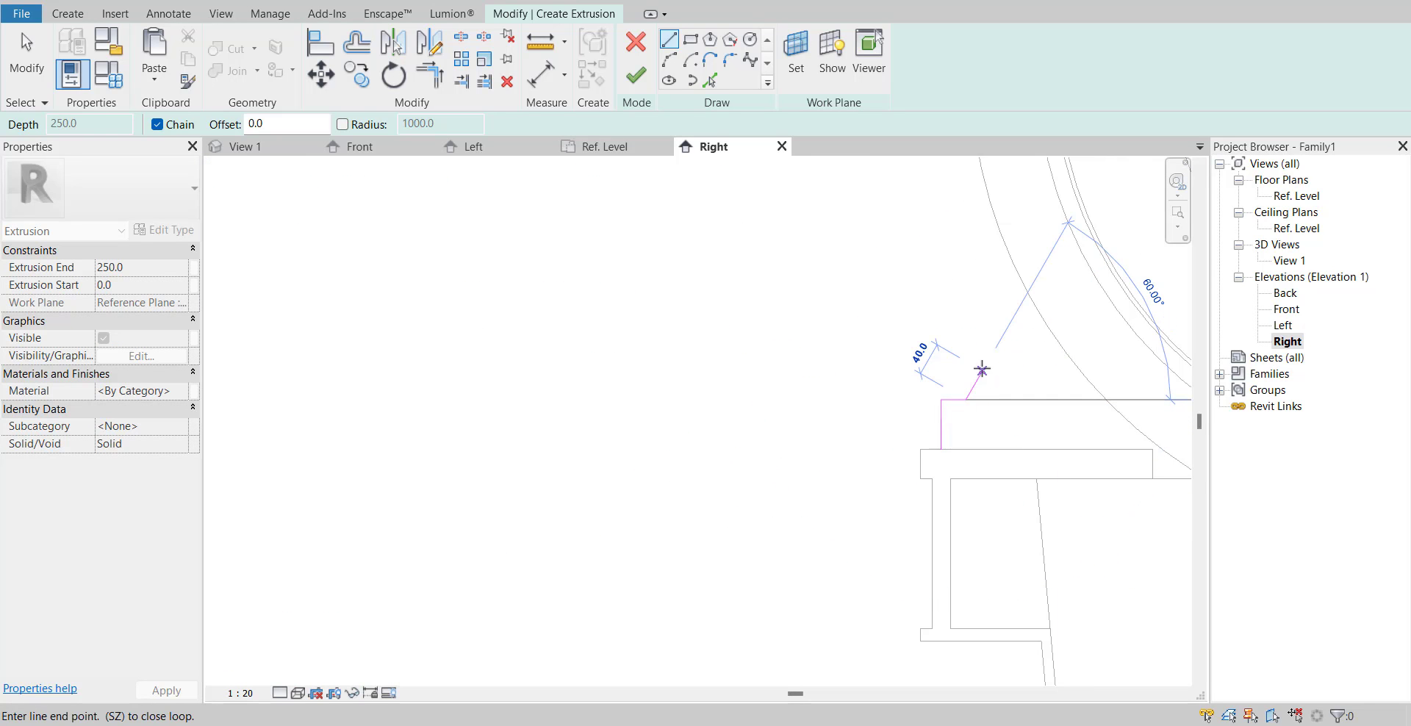
click(985, 366)
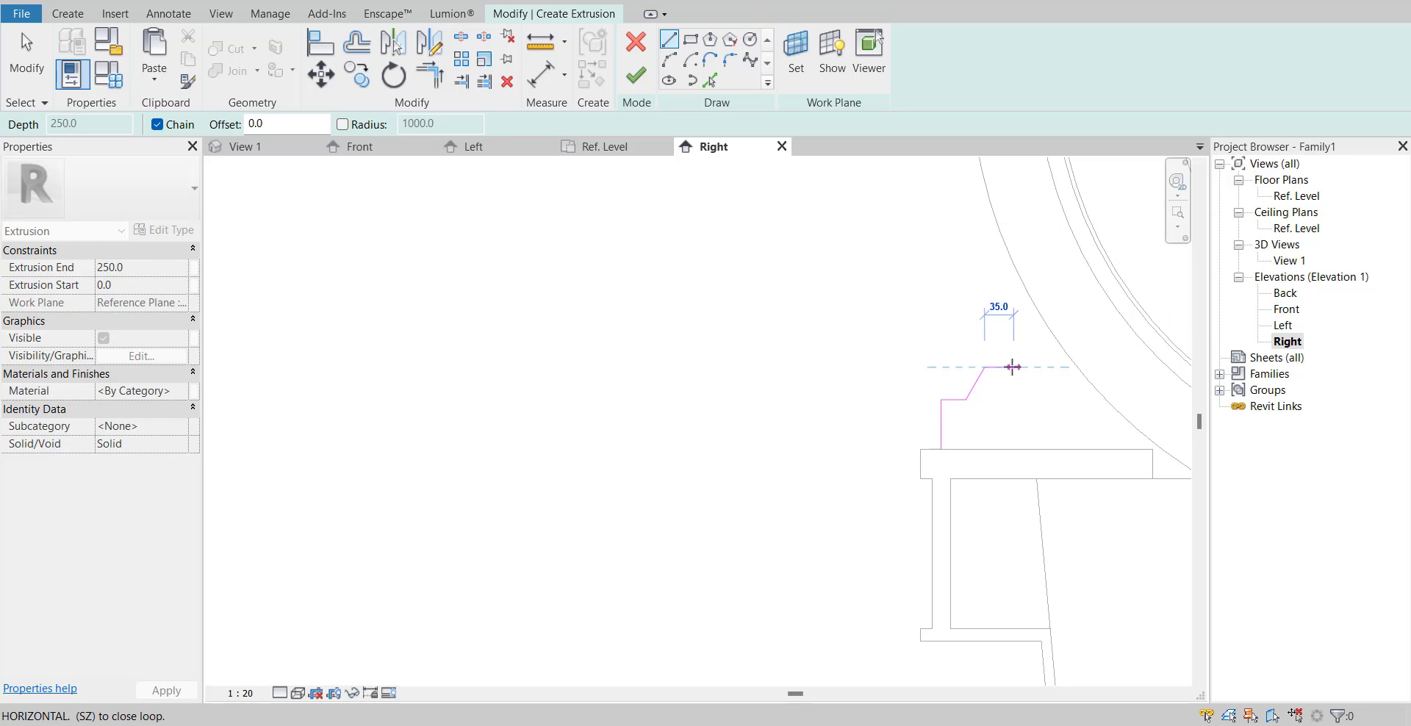
click(1012, 367)
- Continue the profile from the foot with a vertical line 1000 mm high
scroll(1058, 397, down, 7)
mouse_move(1039, 416)
middle_down()
mouse_move(1102, 426)
mouse_move(1029, 457)
middle_up()
scroll(1025, 456, up, 6)
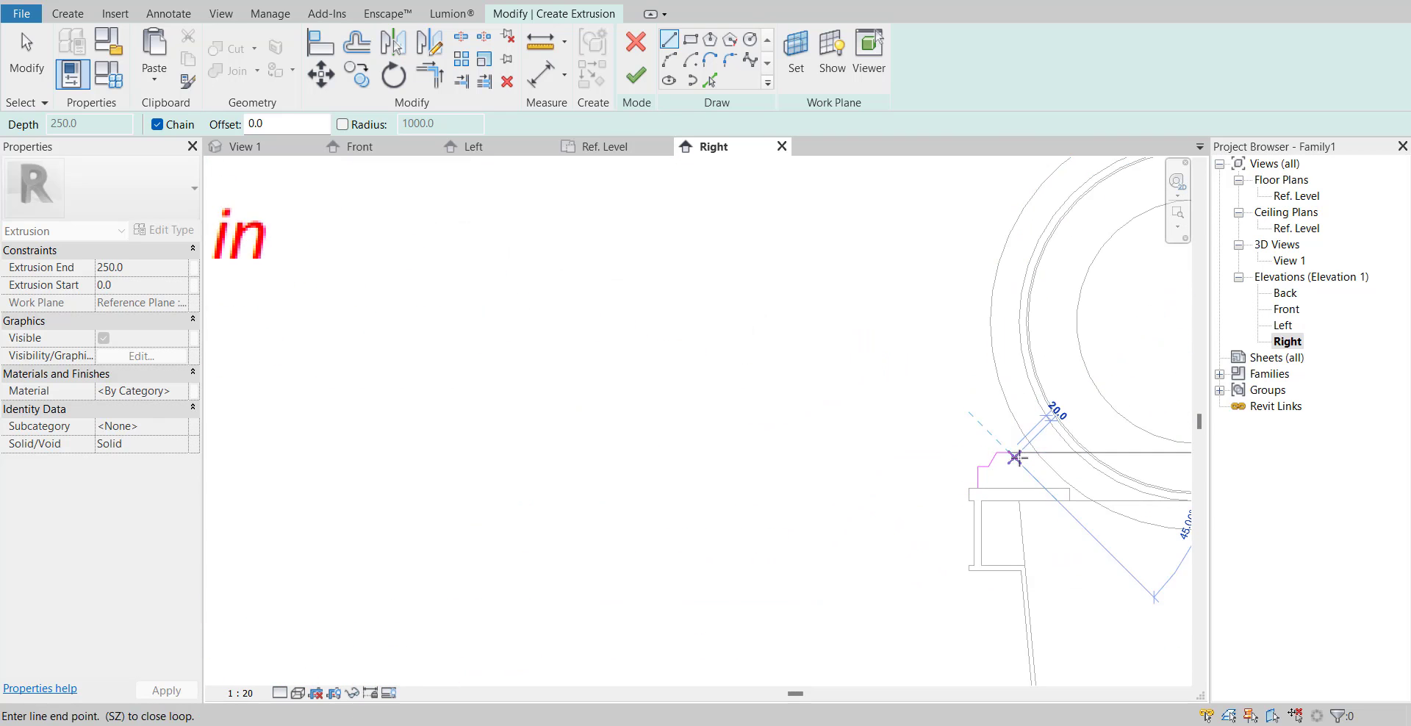
scroll(1028, 449, down, 5)
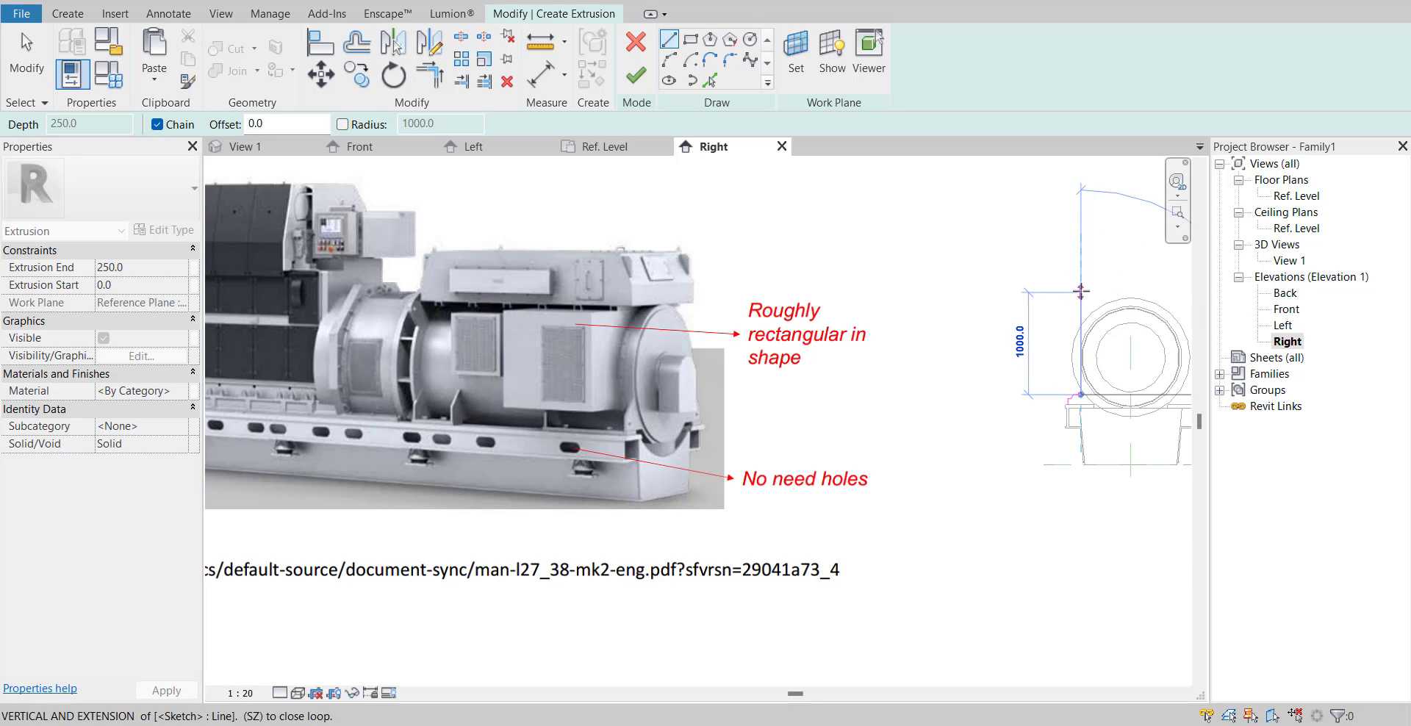
click(1080, 292)
scroll(1076, 294, up, 3)
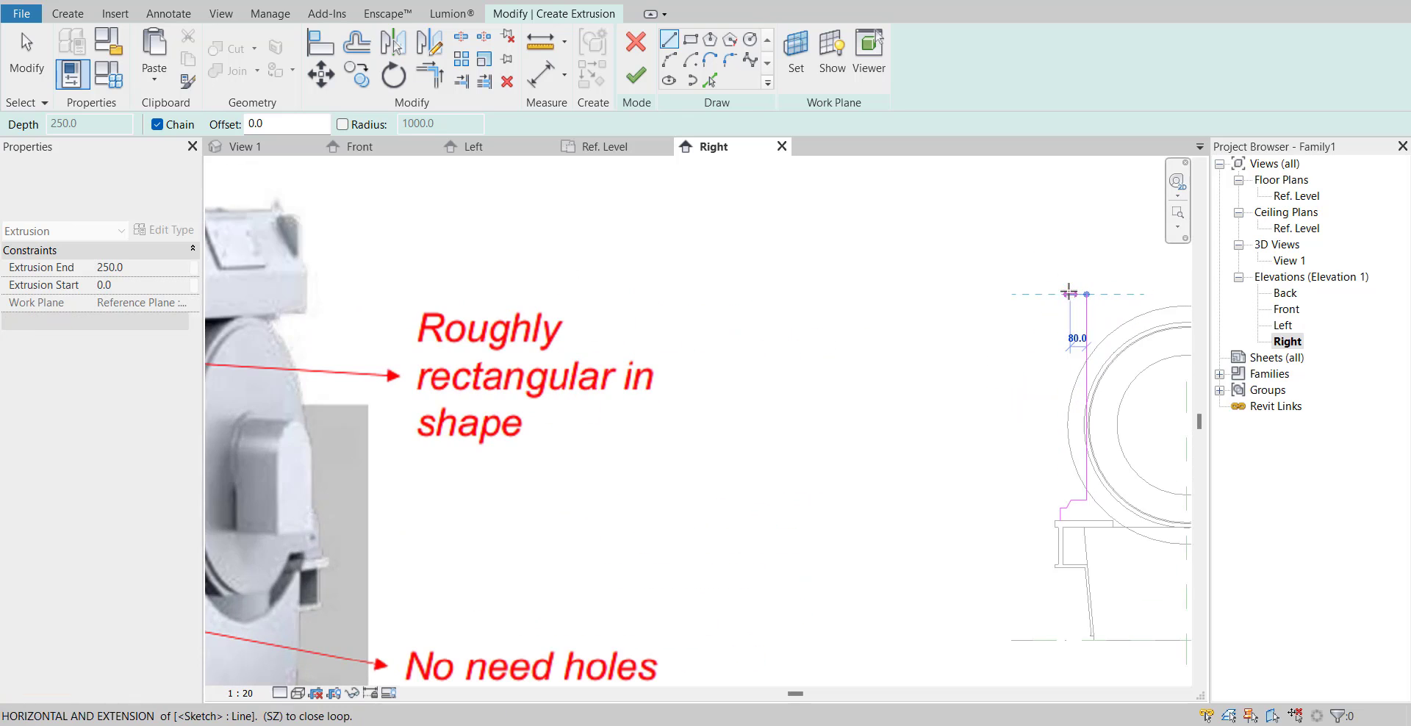
- Add a short outward step, a 200 mm vertical line and a 600 mm inward-sloping line to the profile
scroll(1062, 339, down, 4)
scroll(1060, 327, up, 4)
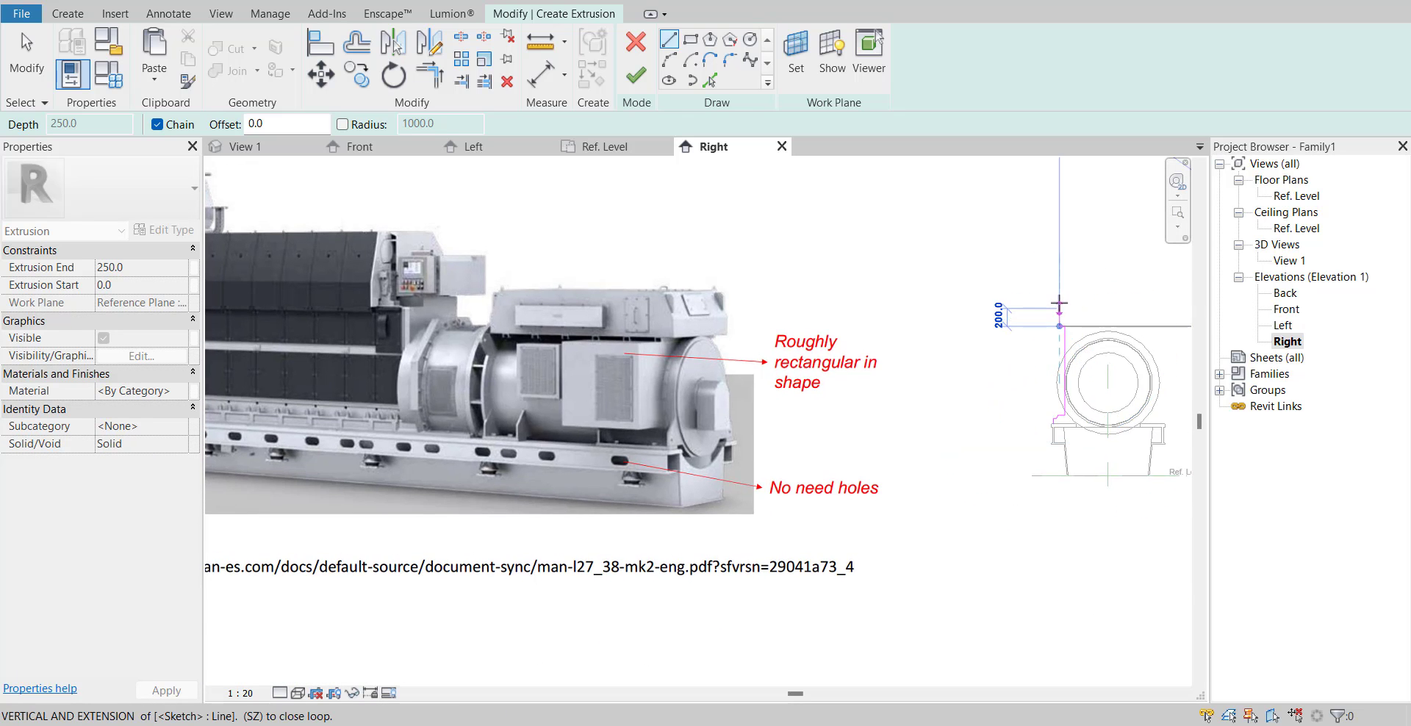
scroll(1062, 308, down, 5)
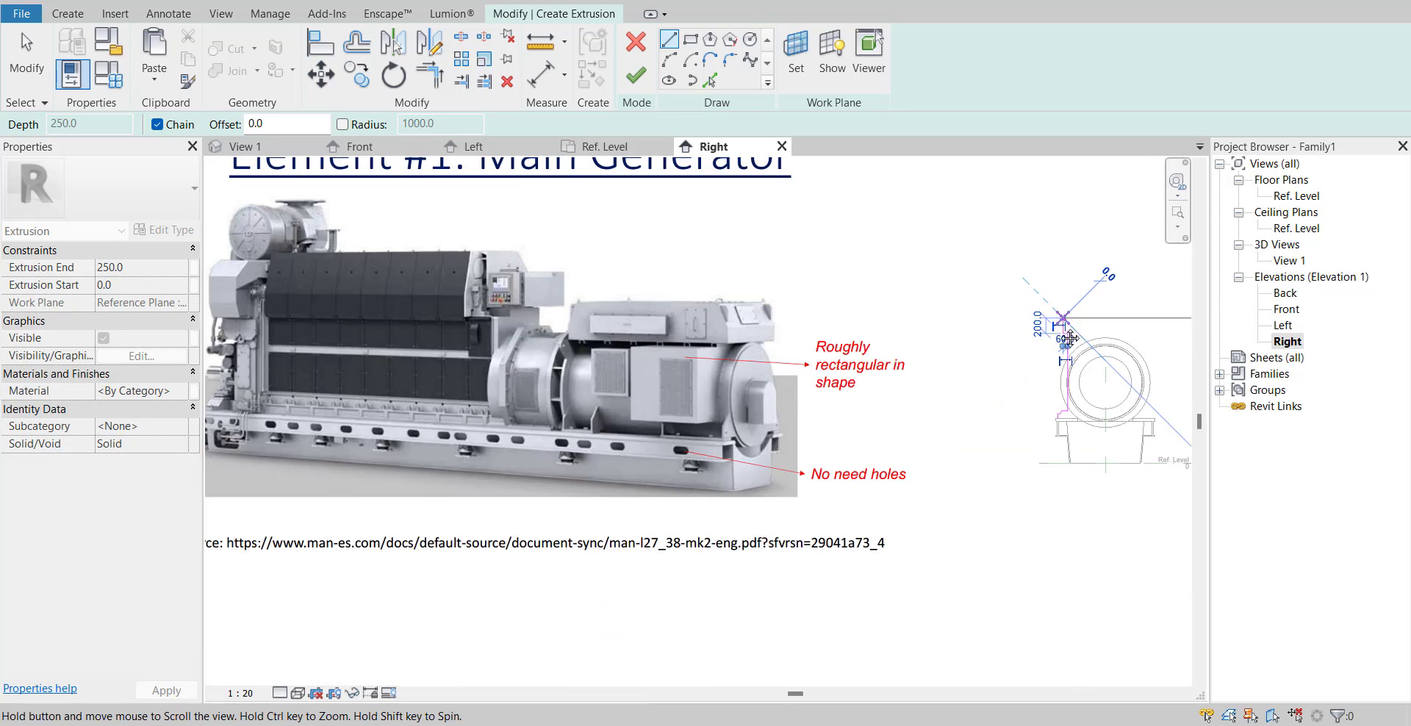
scroll(1083, 298, up, 1)
scroll(1086, 295, up, 1)
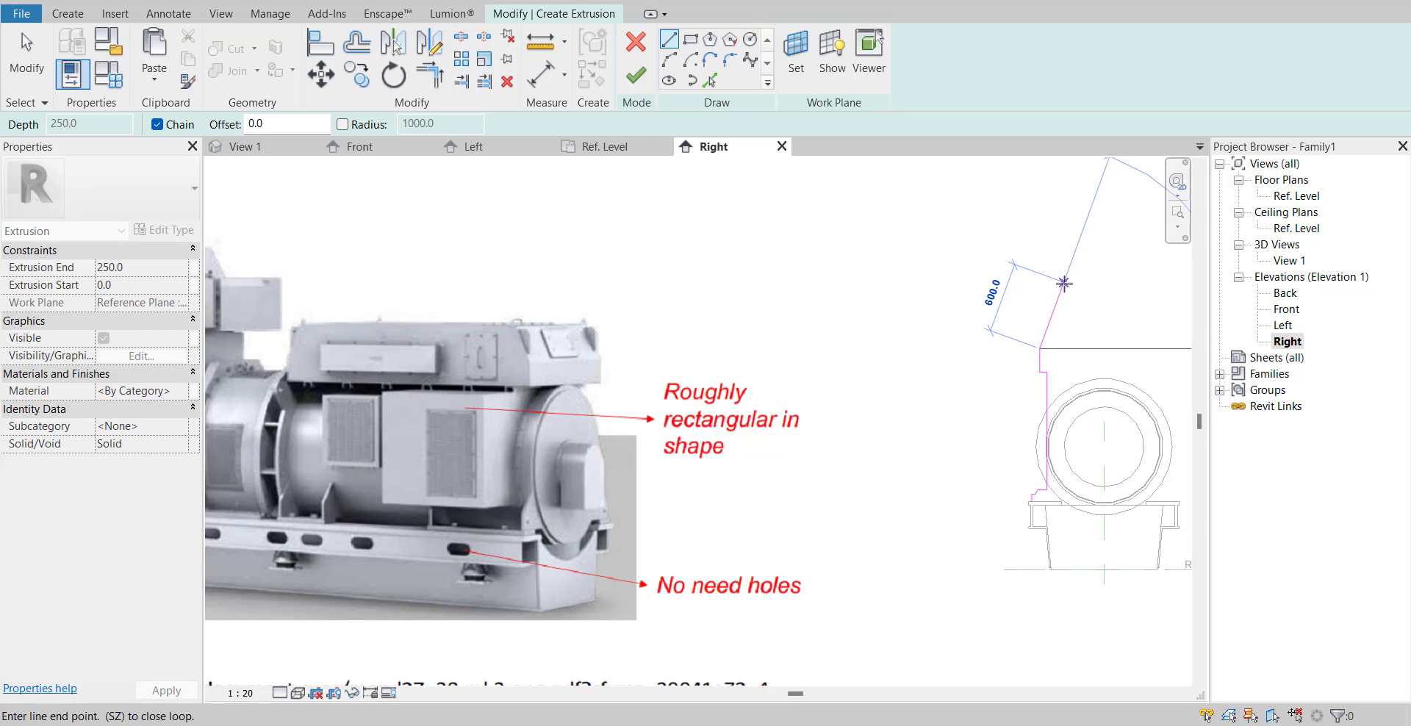
scroll(1168, 331, down, 2)
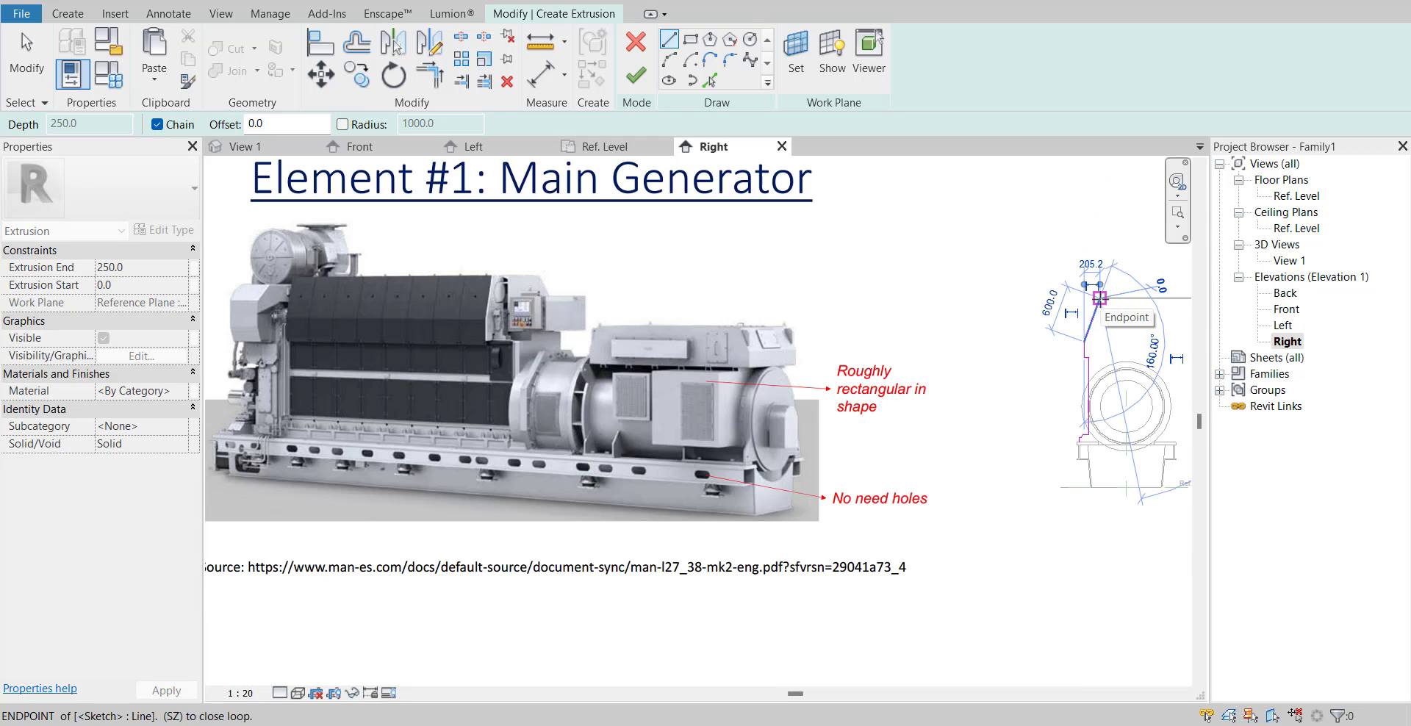
- Sketch the horizontal top line, about 342 mm long, to the Center (Front/Back) reference plane and end the line chain
middle_drag(1099, 297, 921, 310)
scroll(921, 310, up, 3)
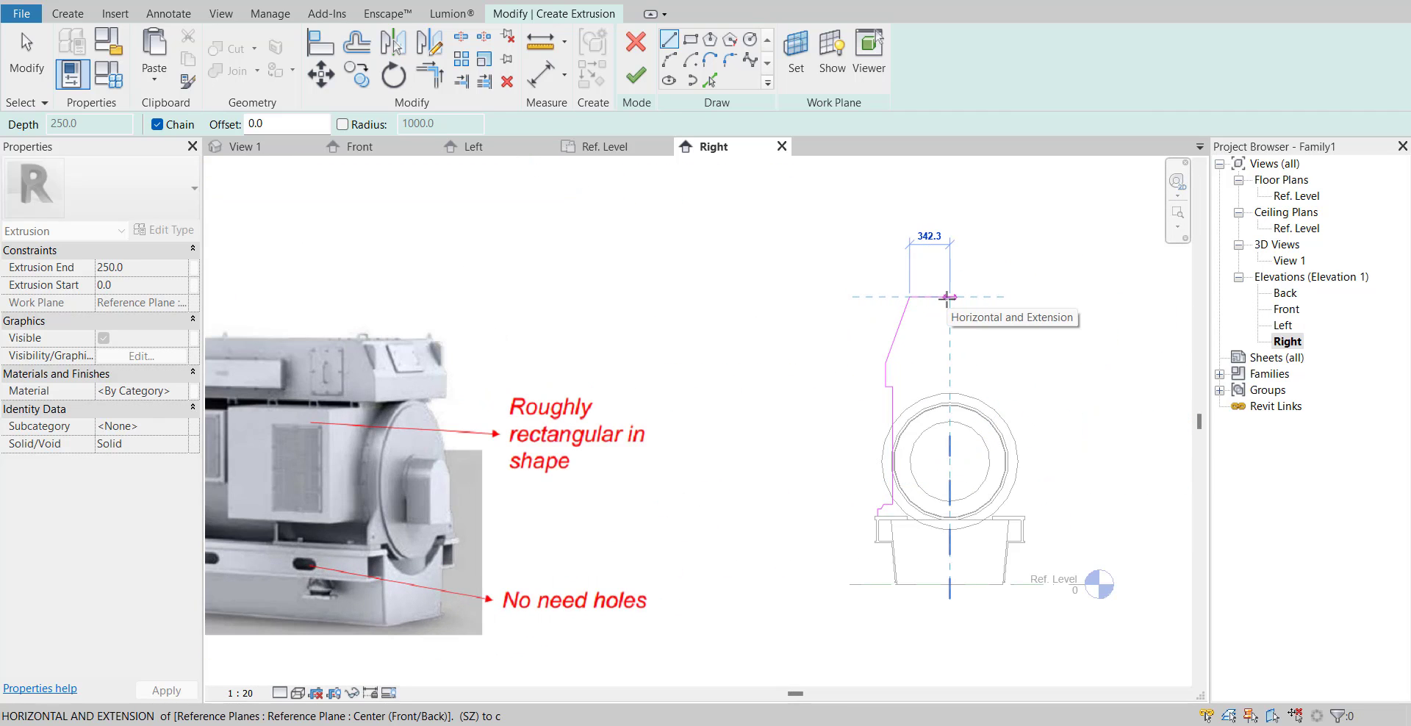
click(948, 296)
click(27, 70)
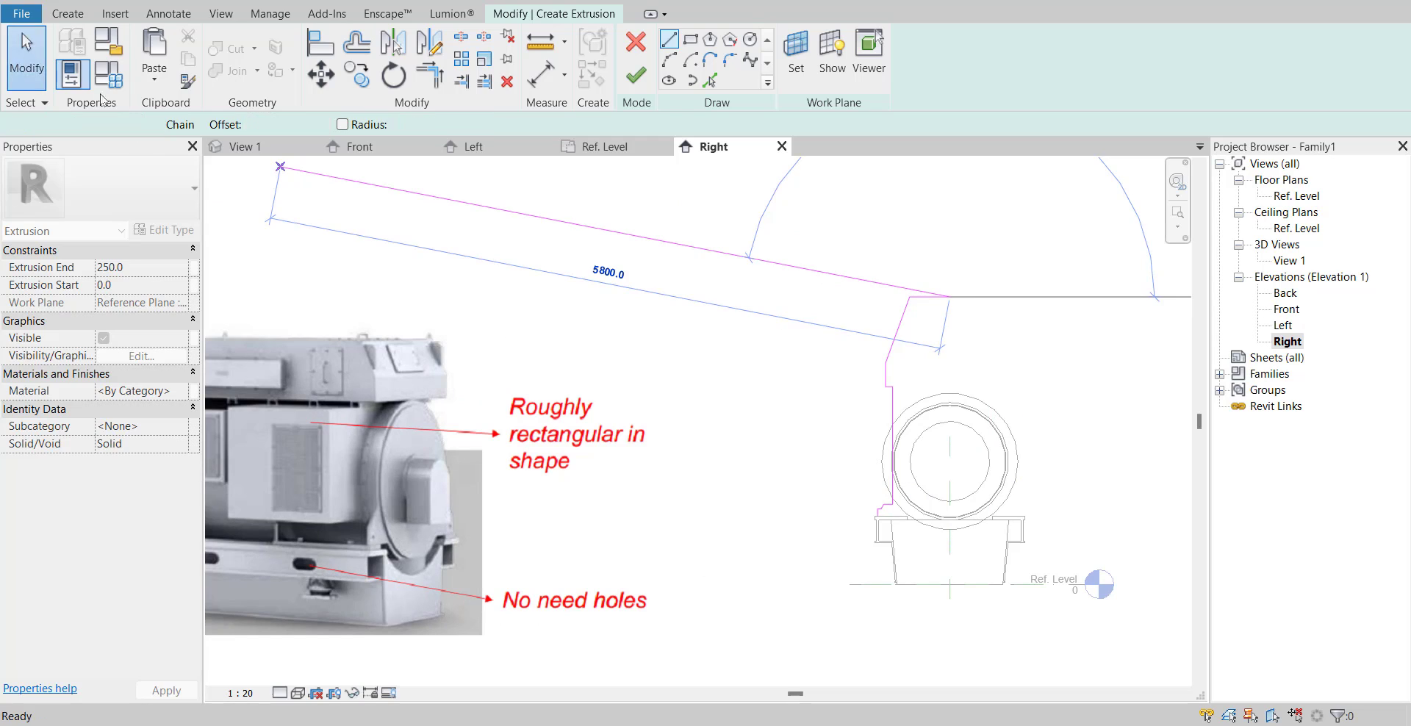
- Mirror the half profile about the Center (Front/Back) reference plane to form the opposite side
mouse_move(722, 222)
mouse_down()
mouse_move(926, 457)
mouse_move(977, 542)
mouse_up()
click(393, 42)
click(949, 445)
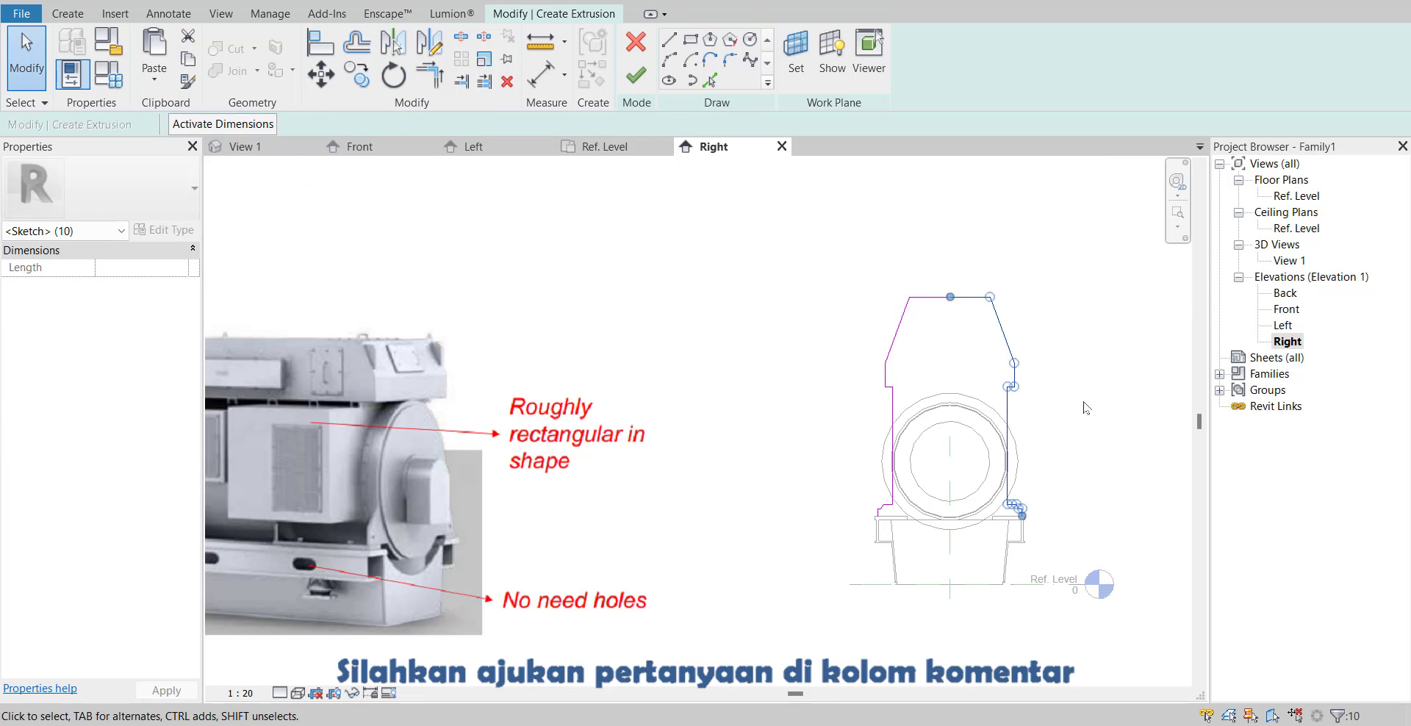
click(1082, 399)
middle_drag(1082, 404, 1043, 380)
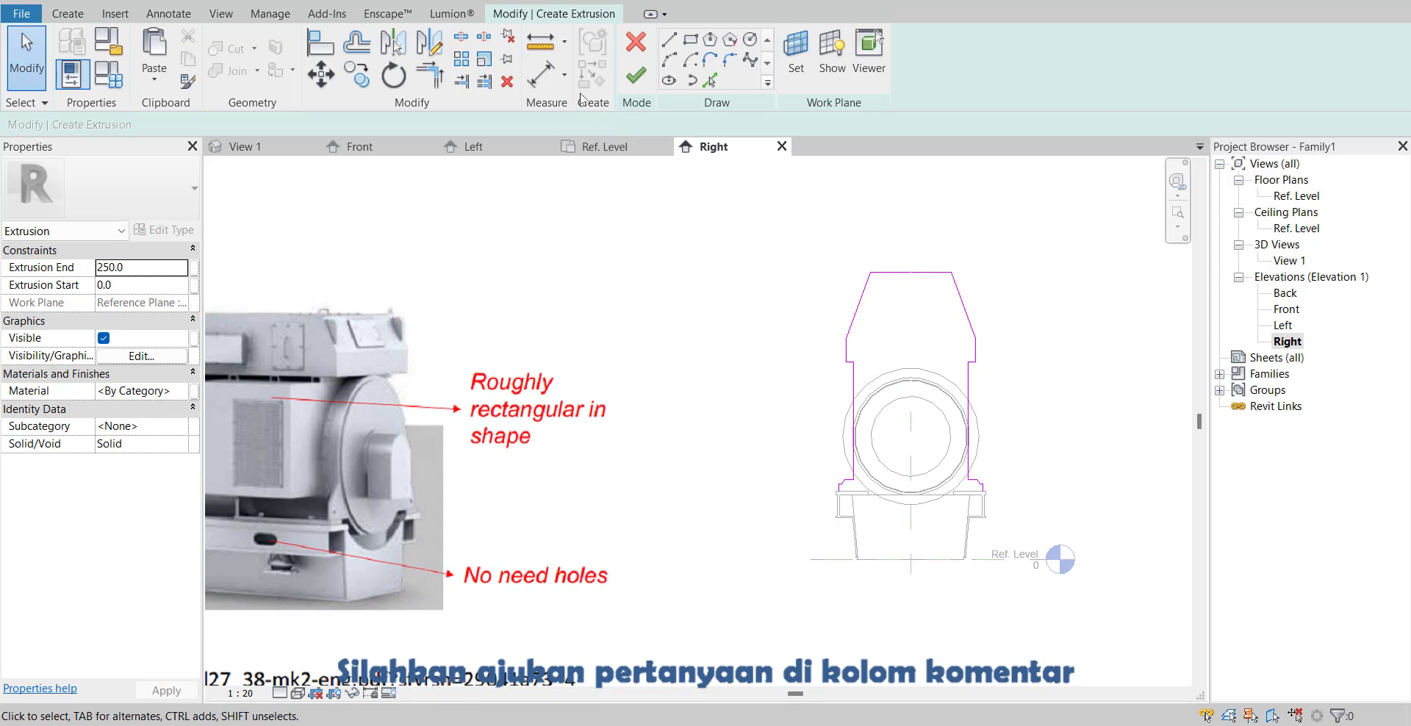
- Close the housing profile with a horizontal bottom line between the two feet and finish the 250 mm extrusion
click(669, 40)
scroll(862, 504, up, 4)
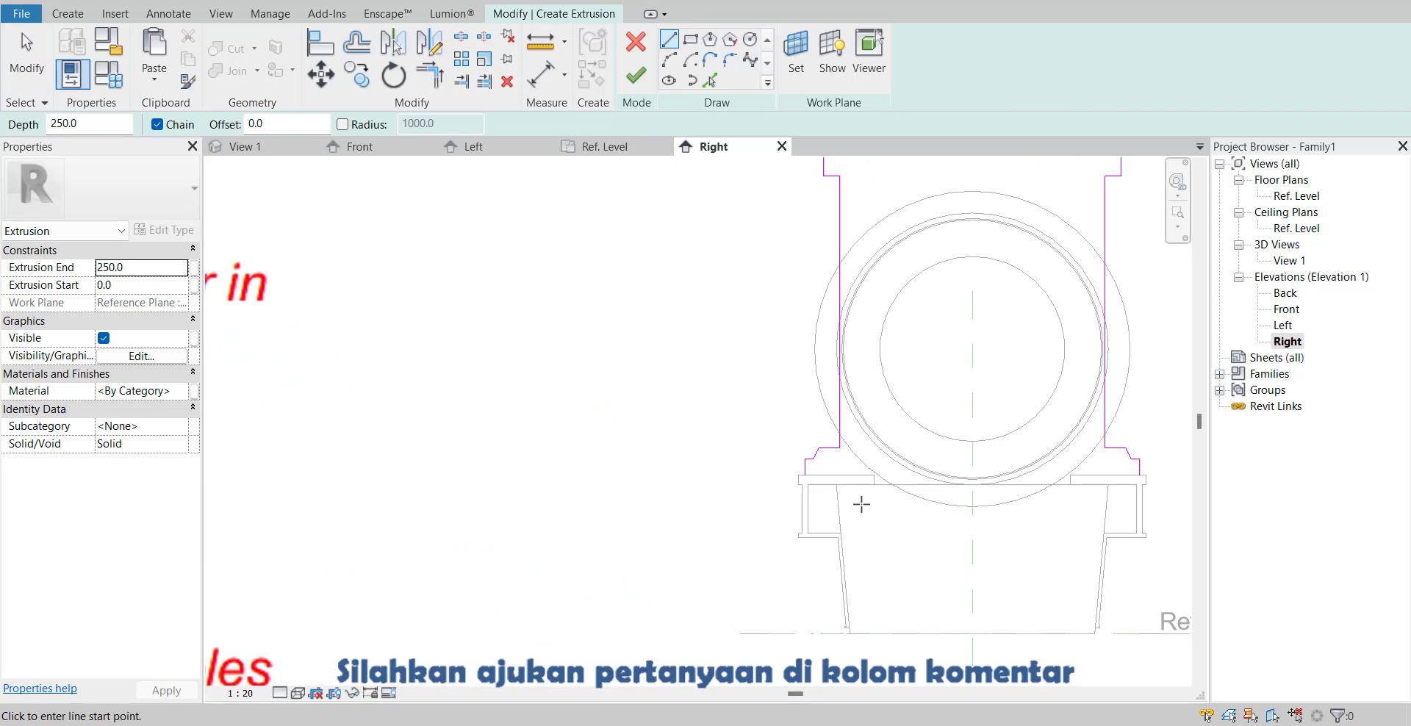
scroll(861, 504, up, 3)
click(804, 474)
scroll(764, 470, down, 3)
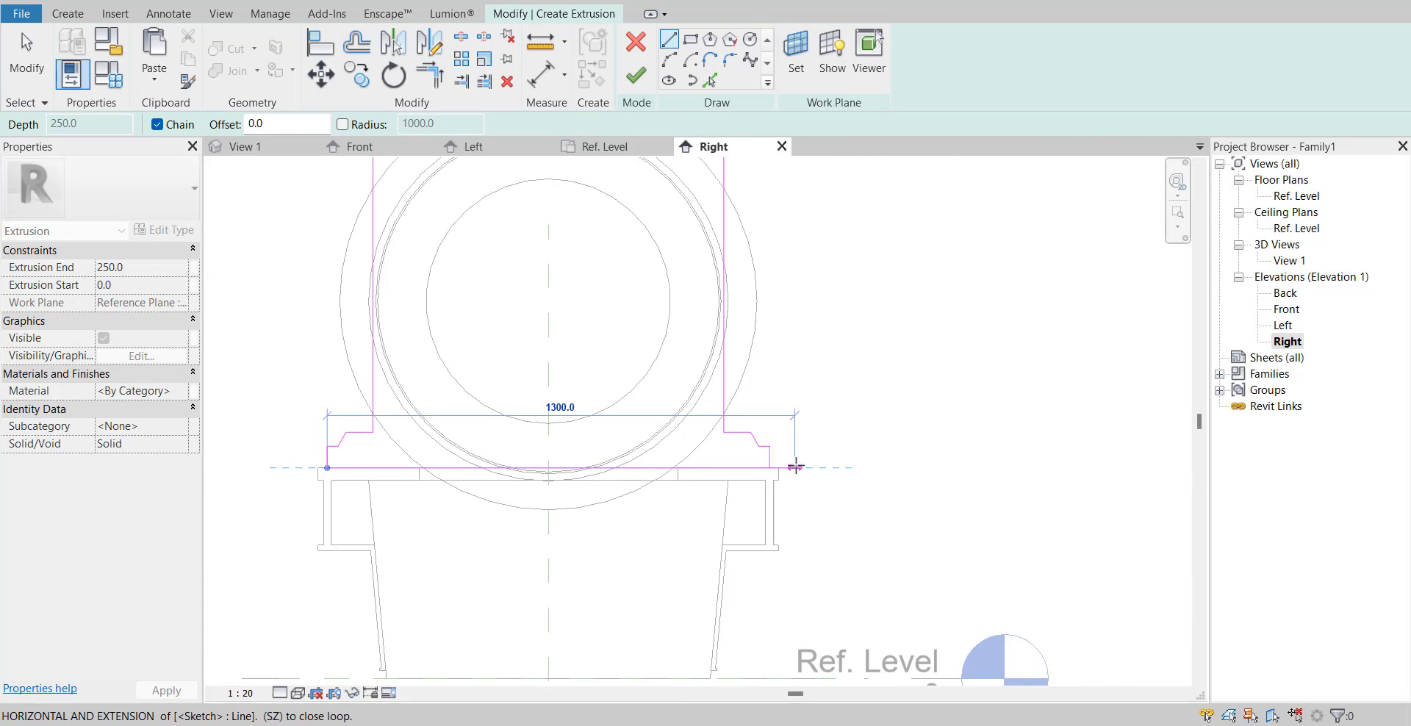
click(769, 467)
scroll(744, 470, down, 4)
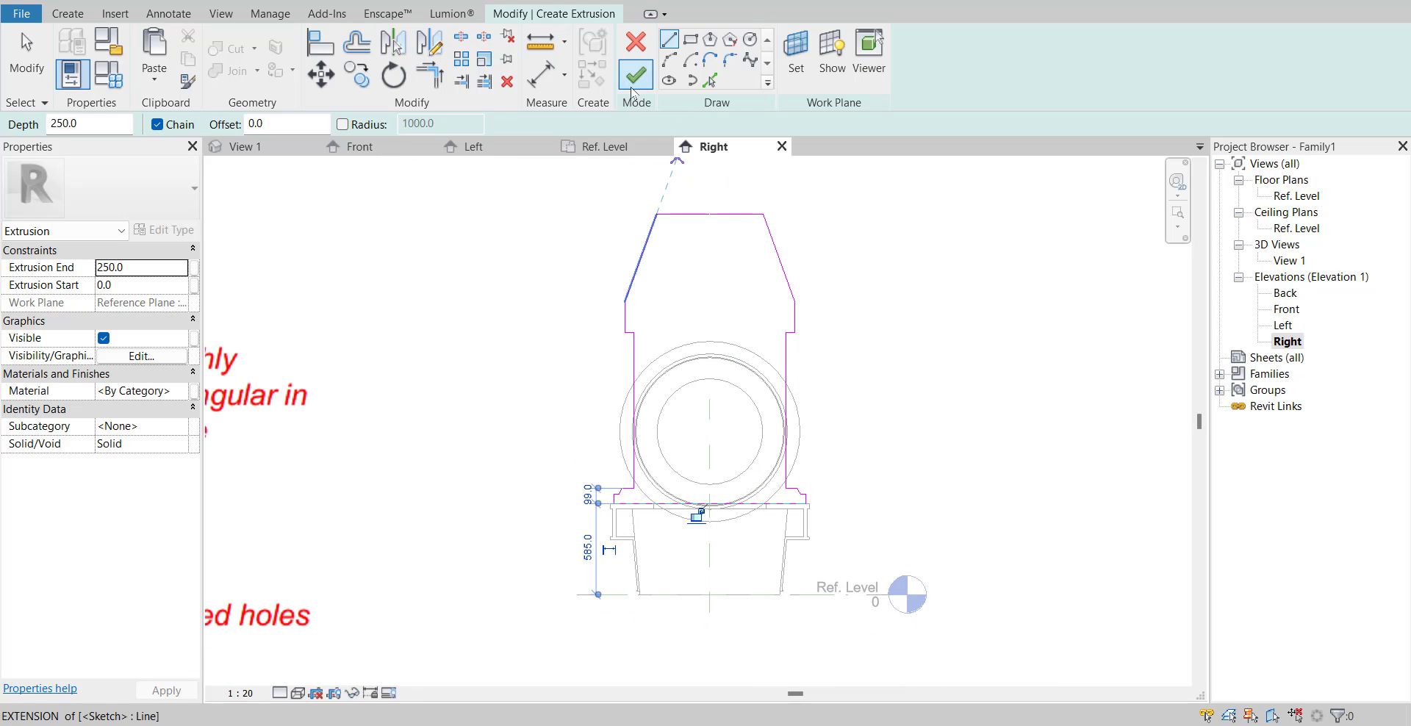
click(633, 82)
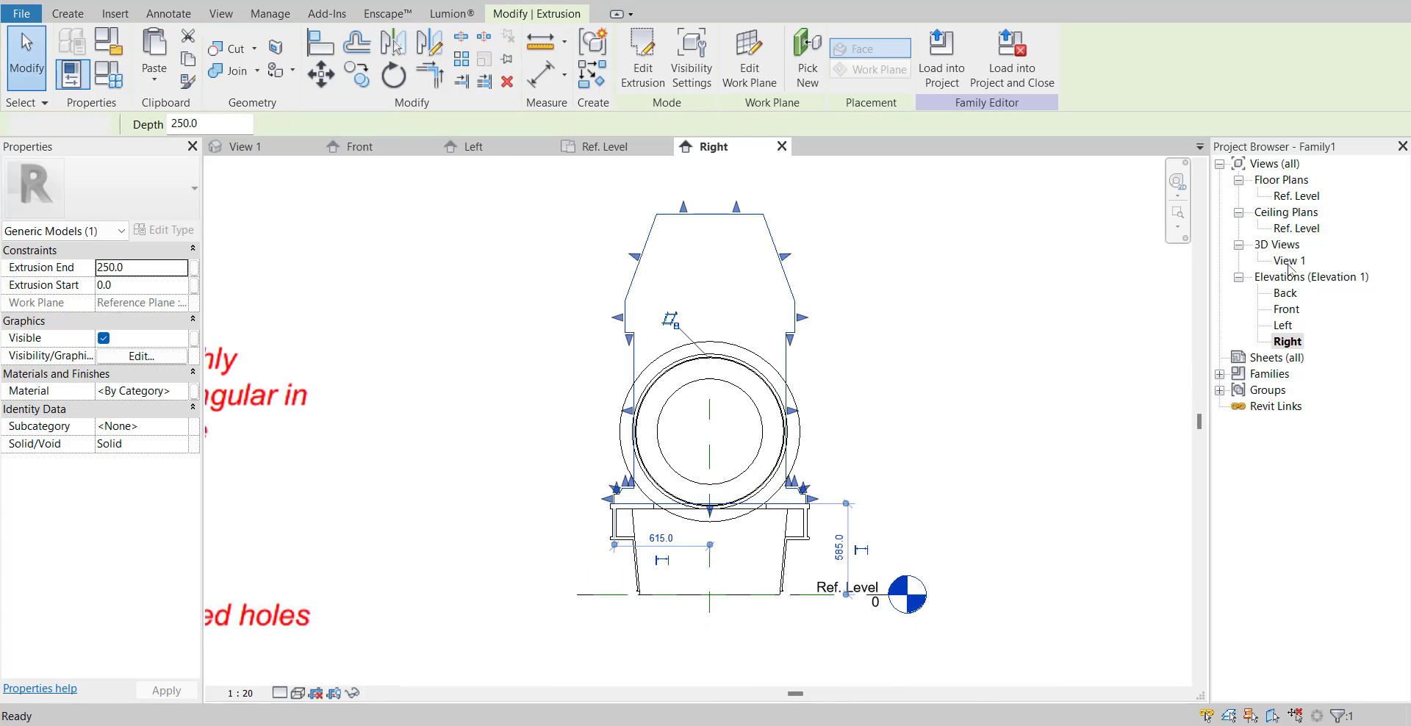
- Open the 3D view to examine the new housing extrusion on the base
double_click(1287, 265)
scroll(892, 425, up, 5)
click(969, 397)
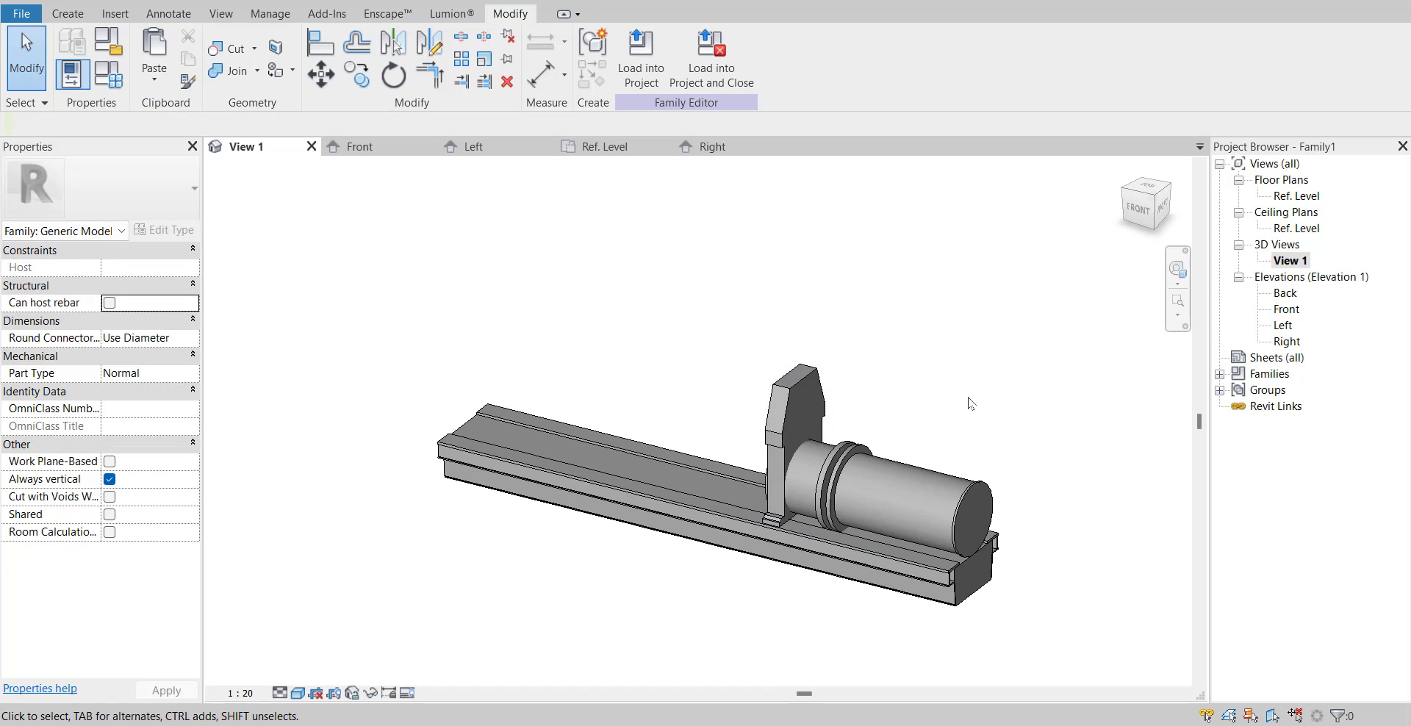
- In the front elevation, stretch the housing extrusion across the engine block in the reference image to an extrusion start of -3186.6
click(797, 411)
scroll(898, 420, down, 2)
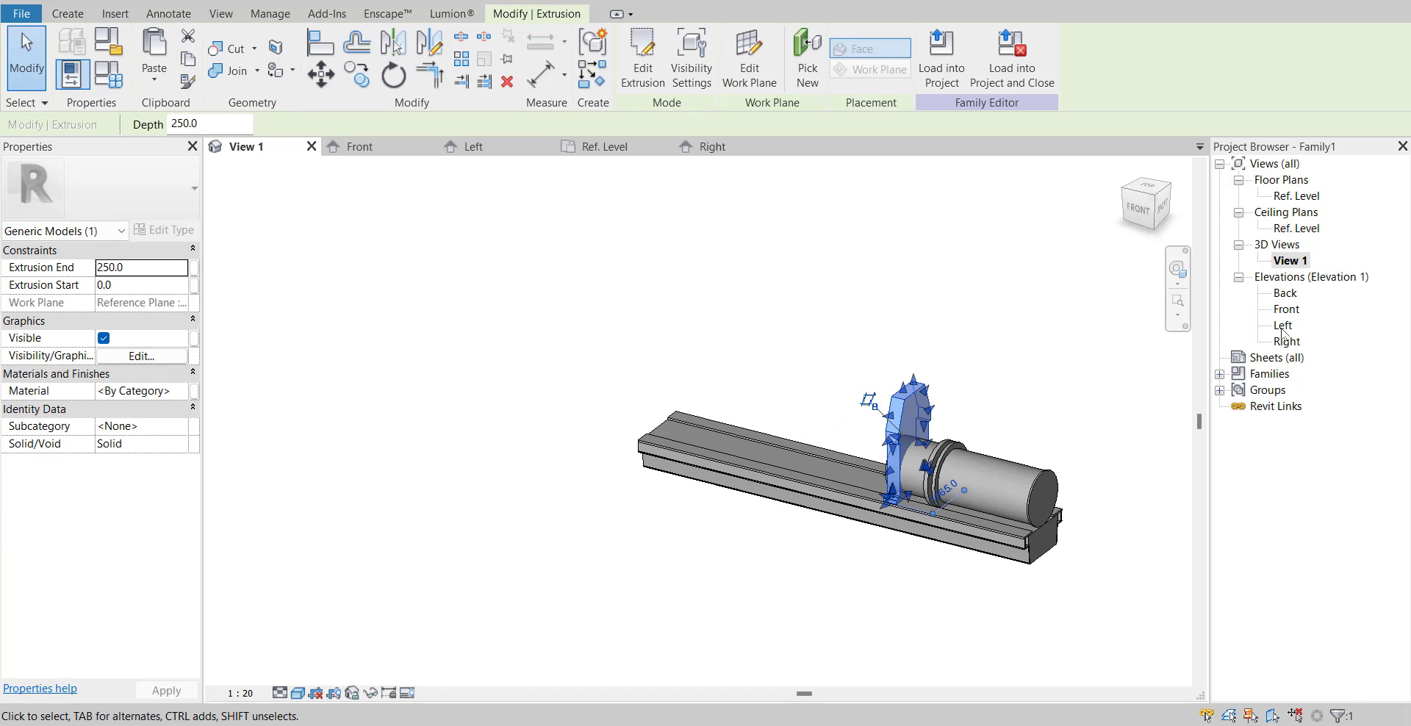
double_click(1283, 325)
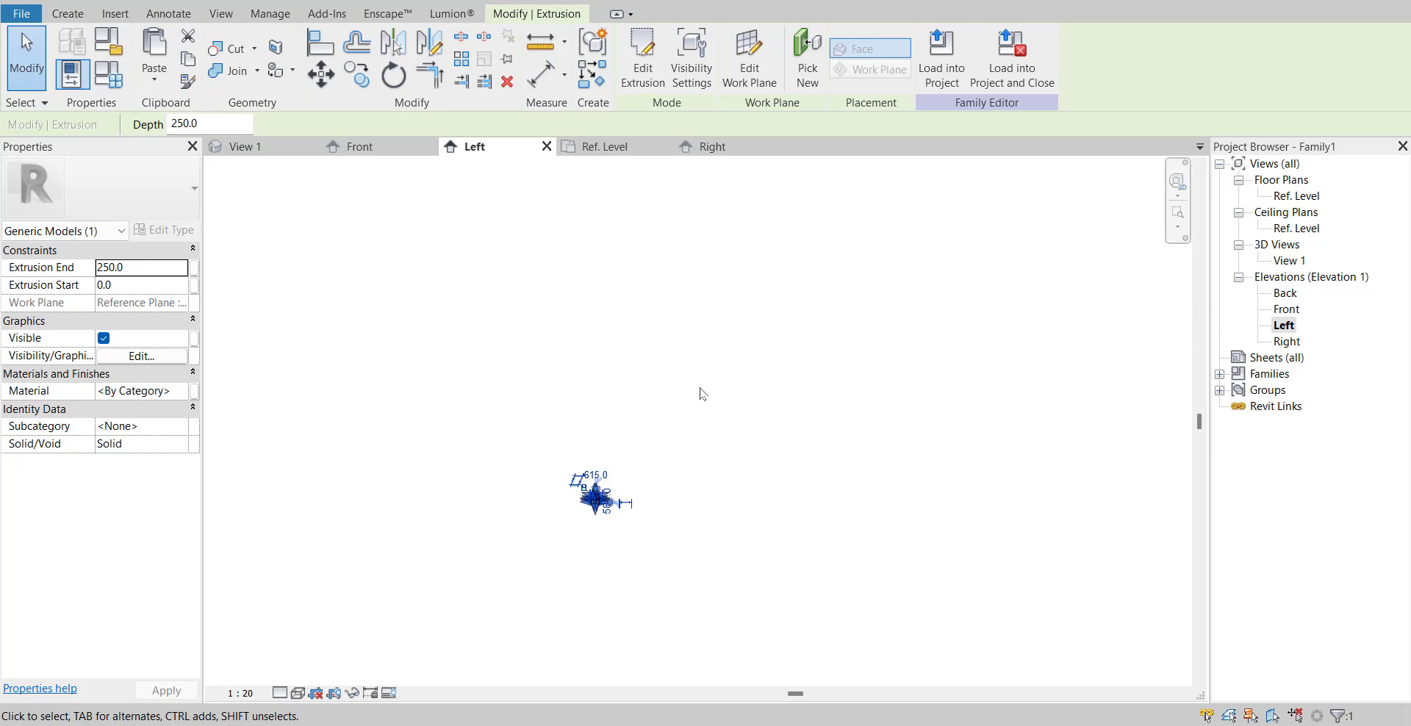
scroll(664, 433, up, 5)
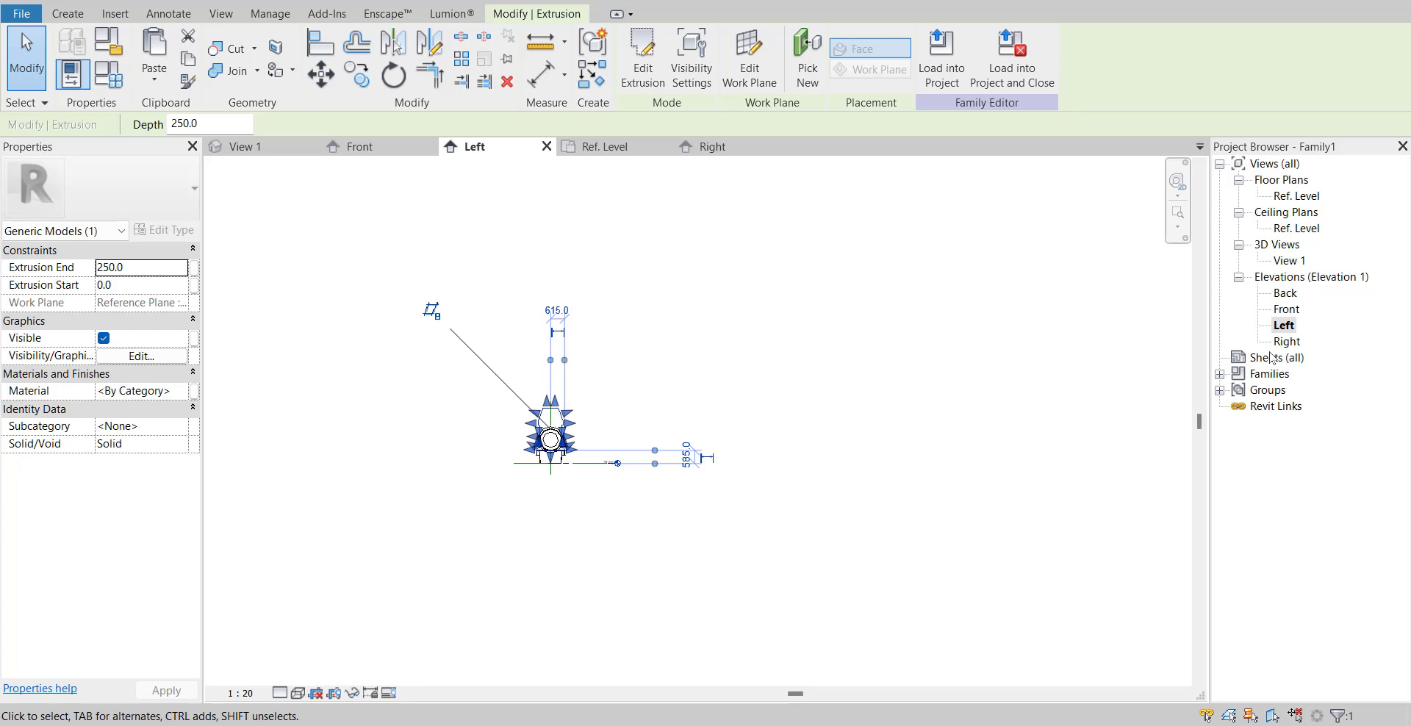
double_click(1279, 315)
scroll(655, 446, down, 1)
middle_drag(655, 445, 821, 482)
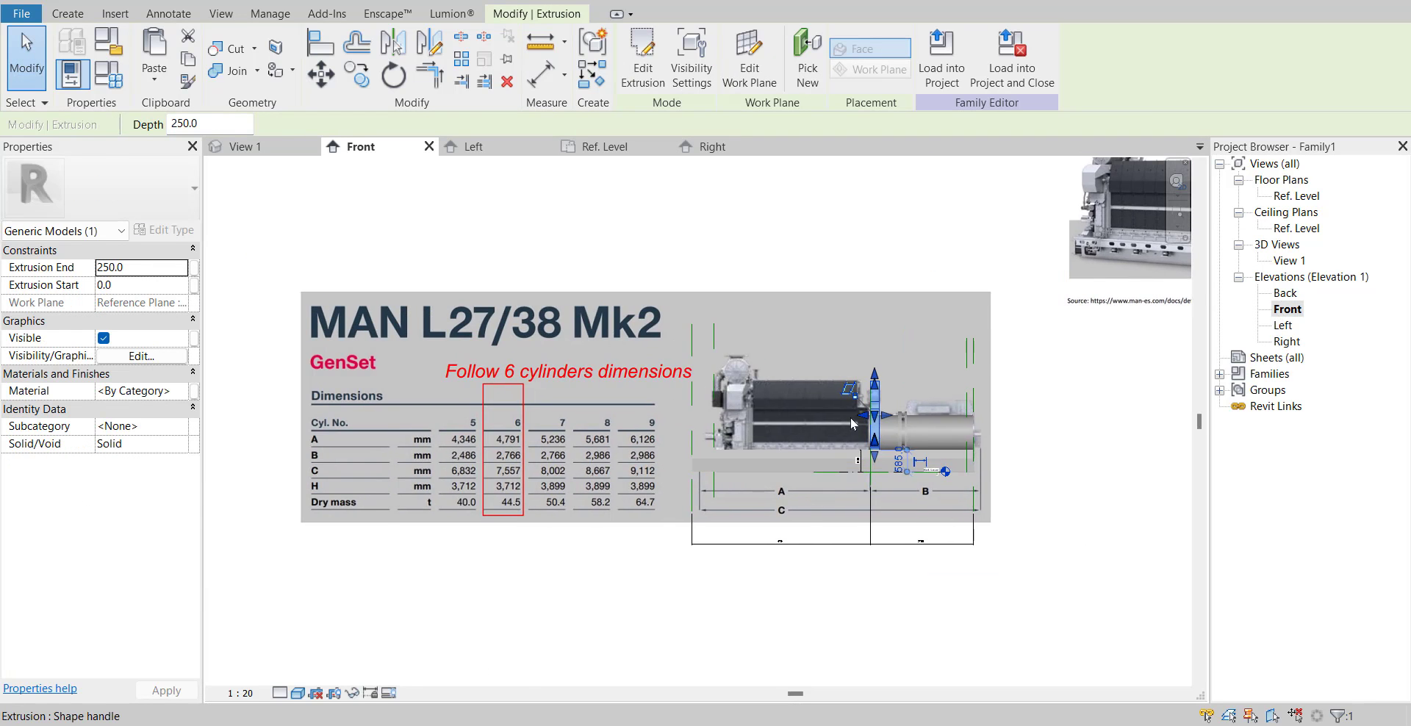
scroll(868, 437, up, 3)
drag(892, 411, 520, 426)
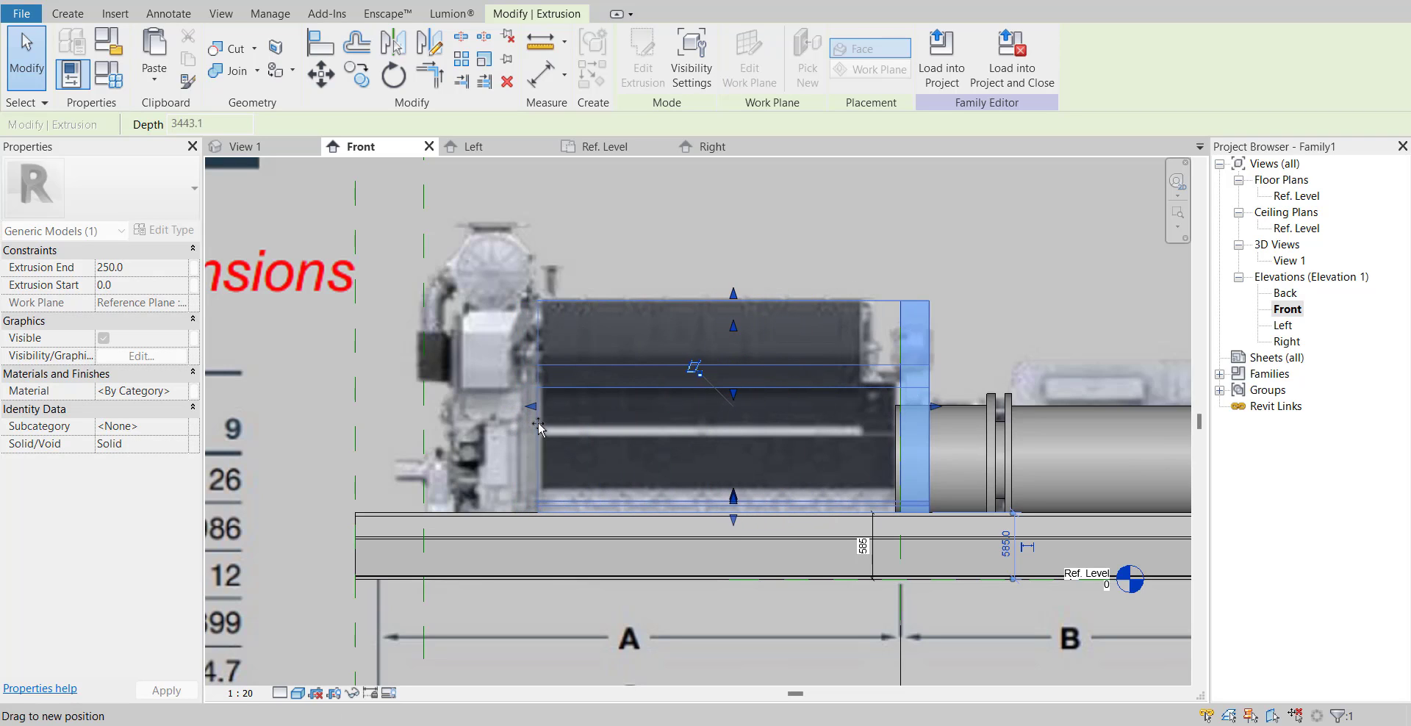
drag(537, 429, 526, 428)
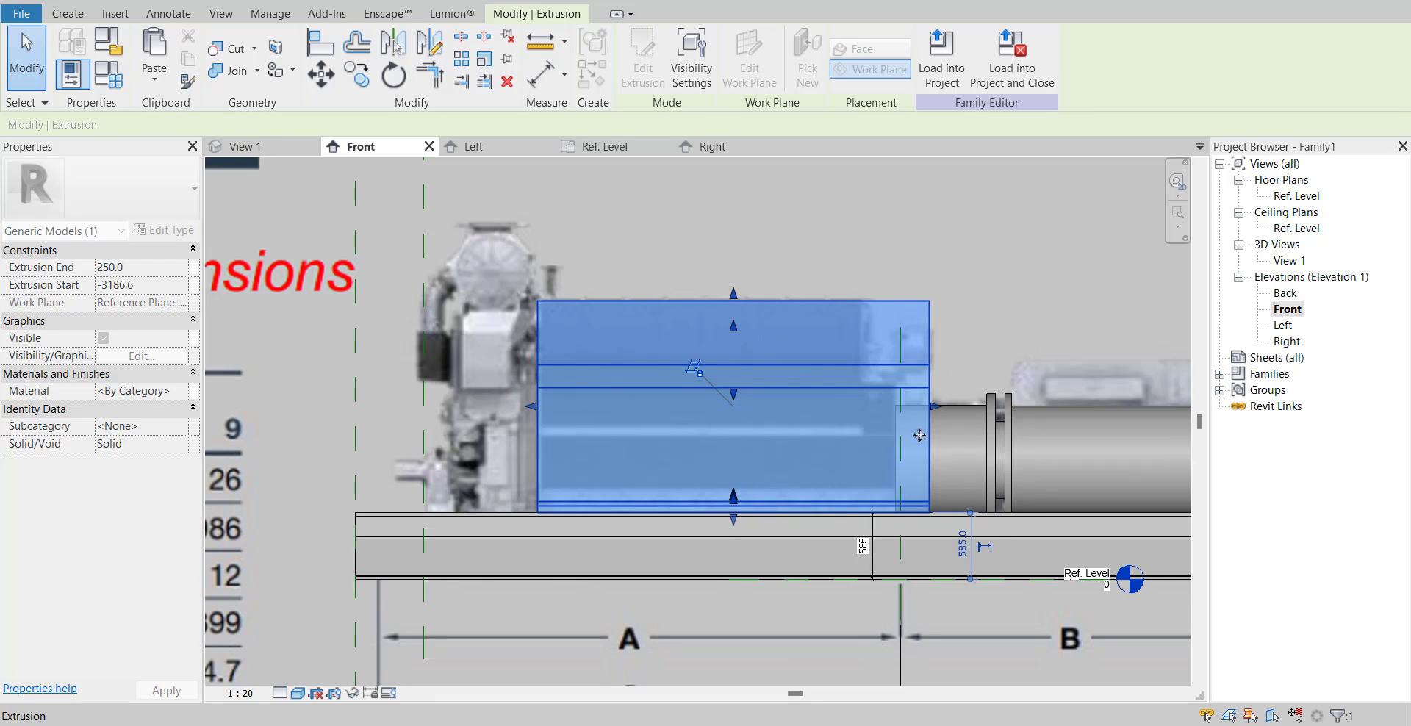
- Pull the housing's cylinder-side end back to the reference plane at extrusion end 0.0 and check it in 3D
scroll(908, 419, up, 3)
drag(955, 401, 897, 400)
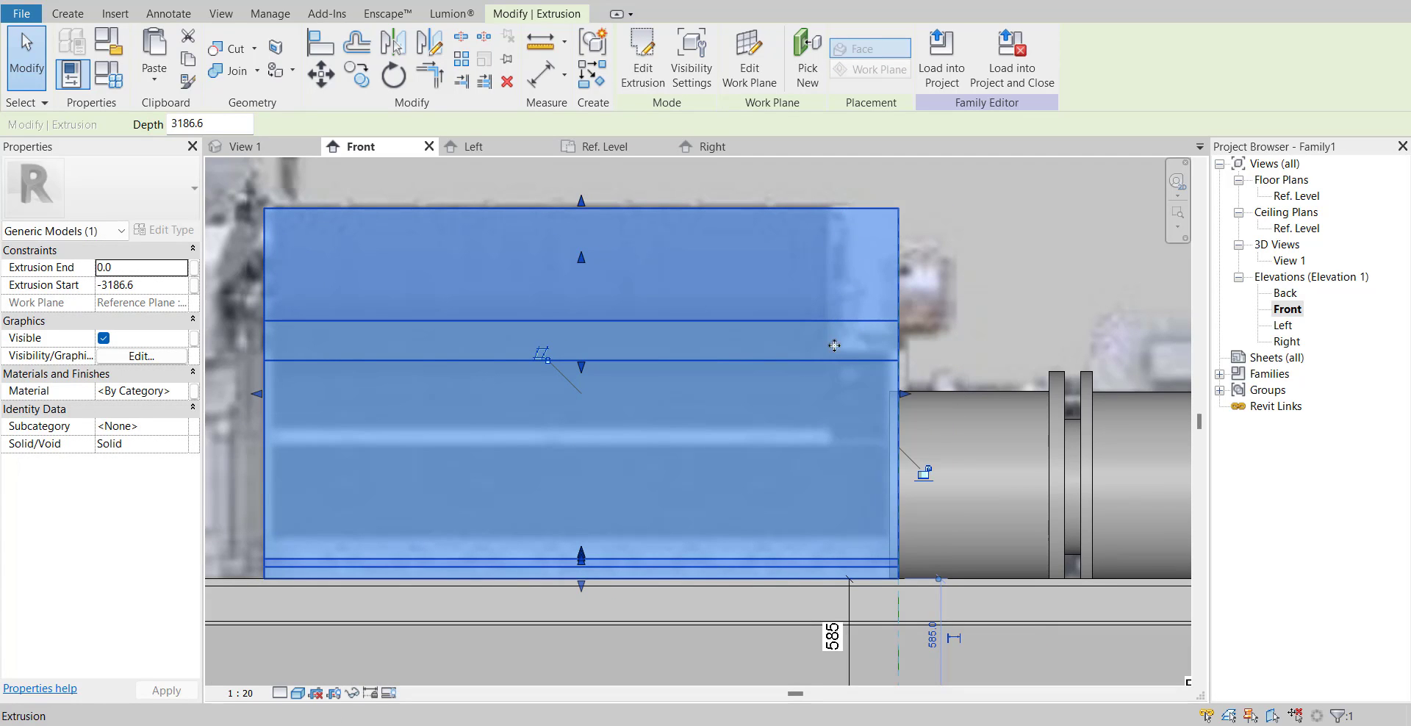
scroll(859, 353, down, 5)
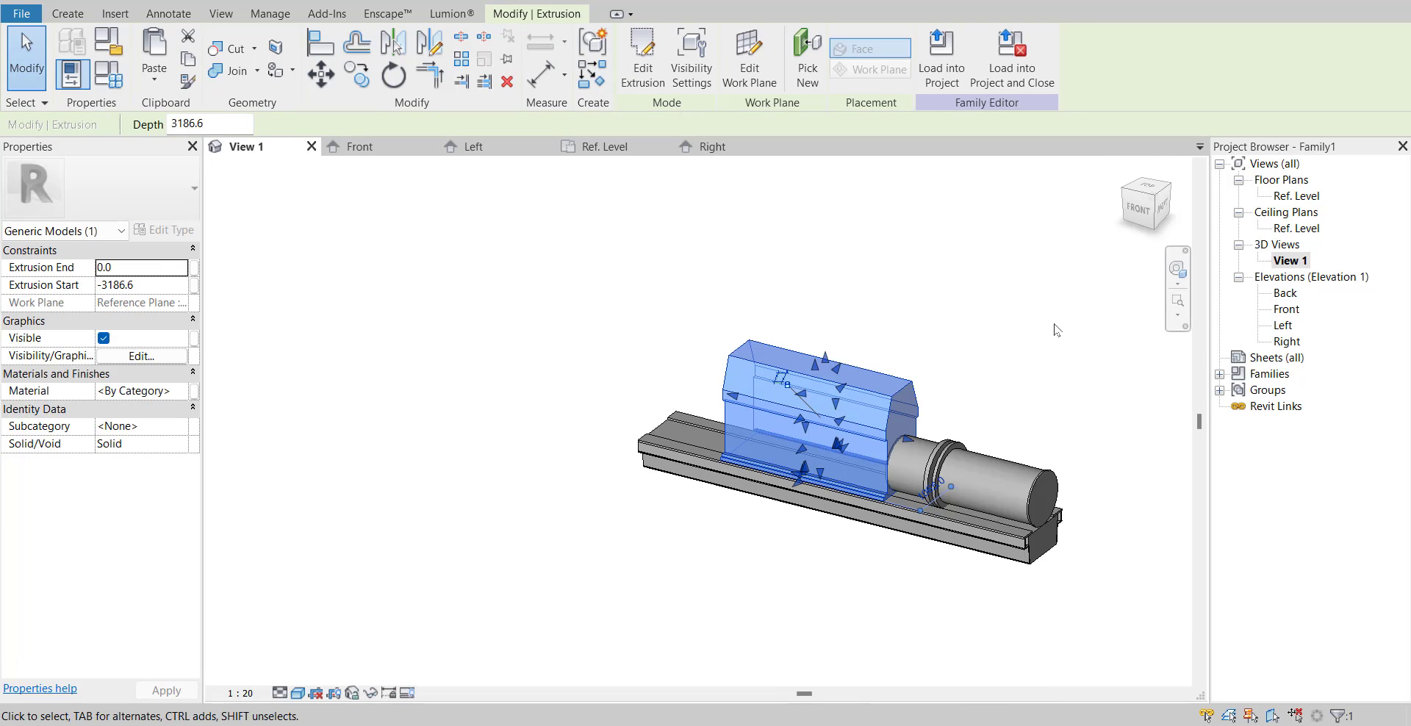
click(1061, 350)
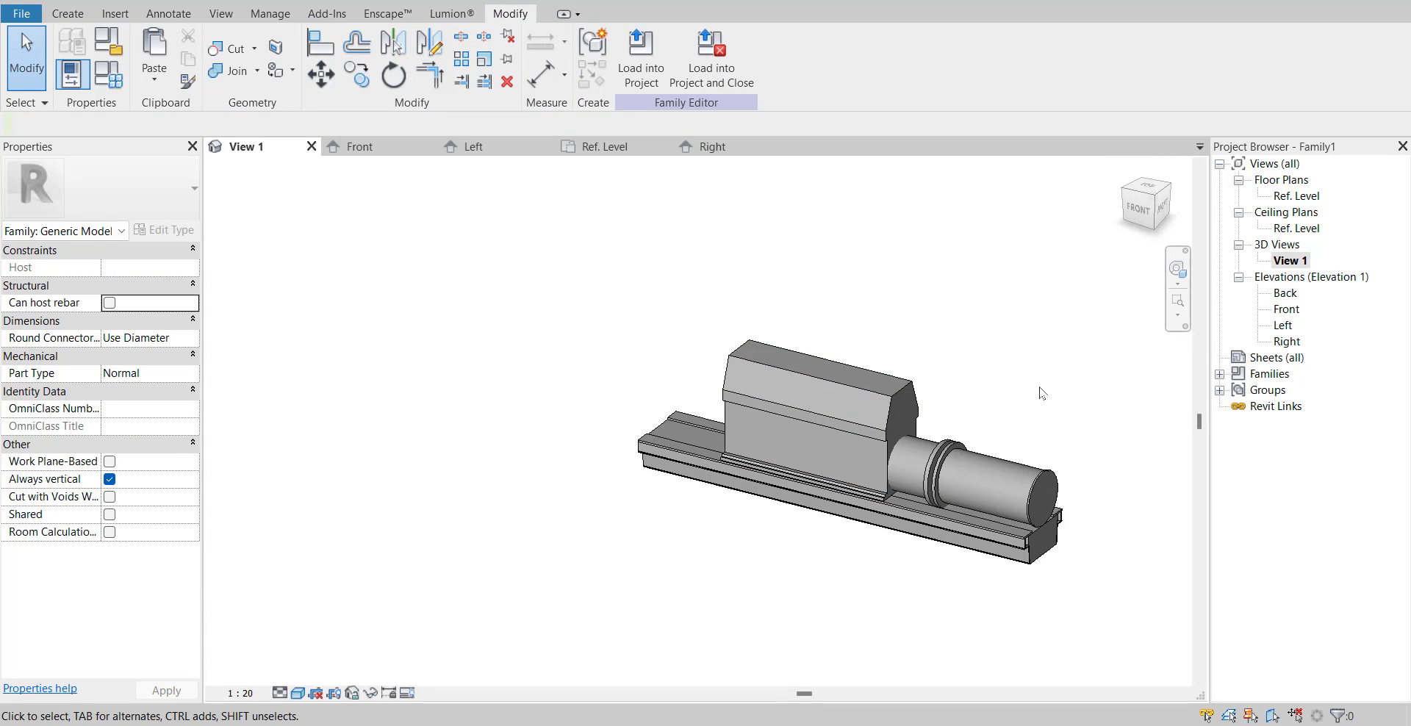
- Pull the revolved cylinder's end face out of the housing toward its flange rings
click(910, 444)
scroll(915, 438, up, 7)
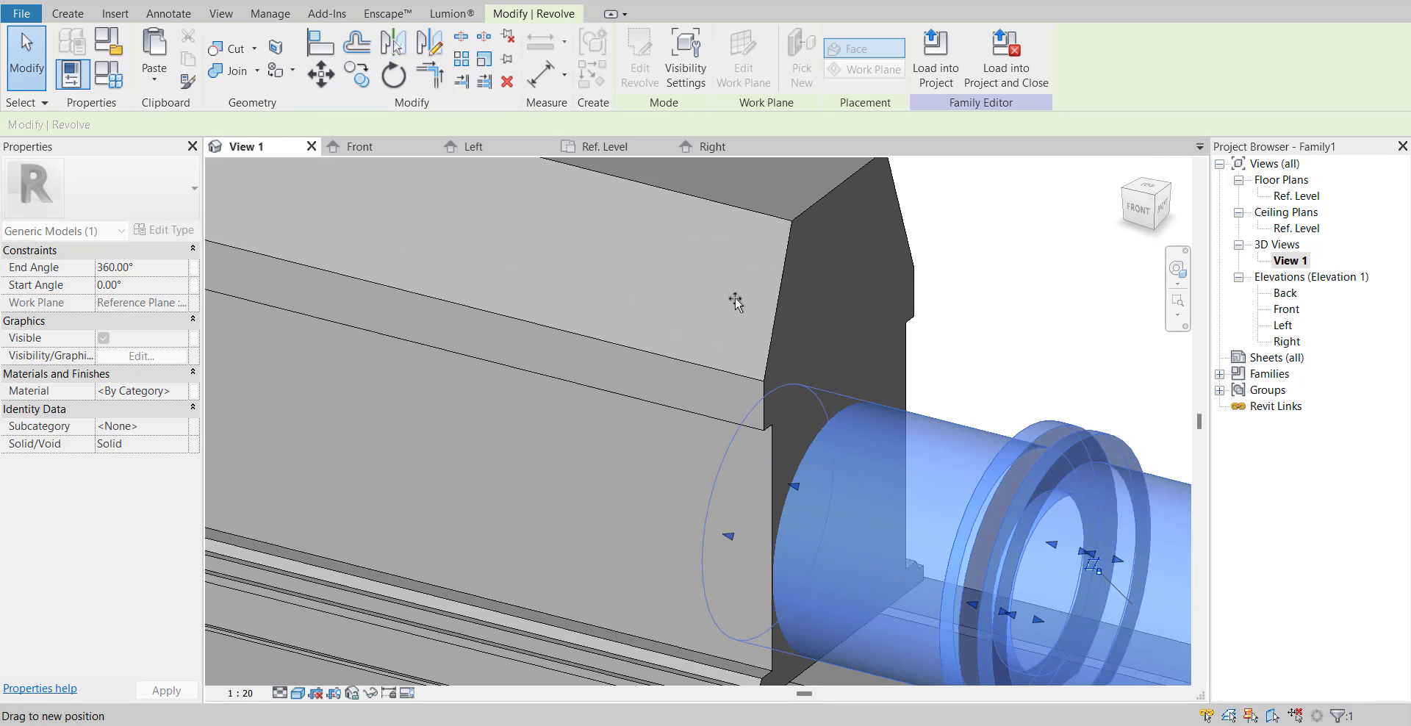
drag(734, 301, 865, 515)
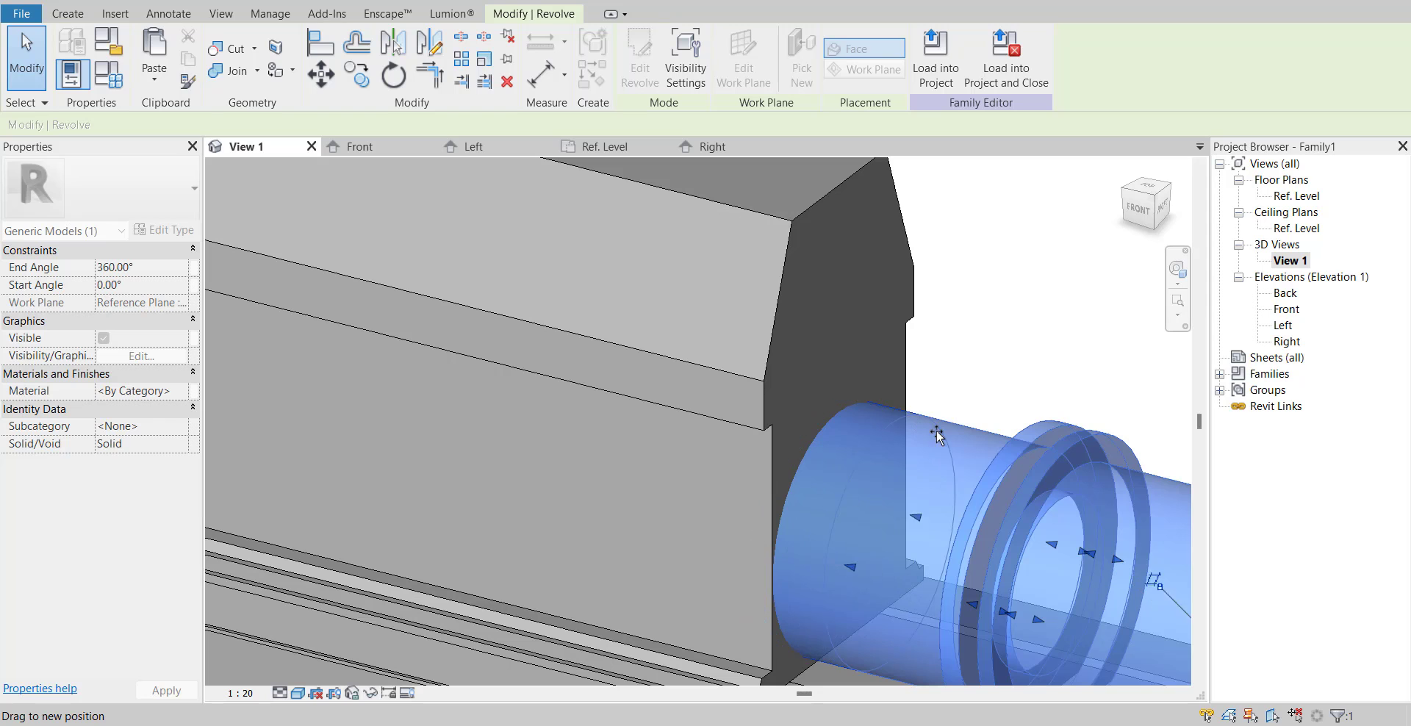
drag(936, 435, 1003, 451)
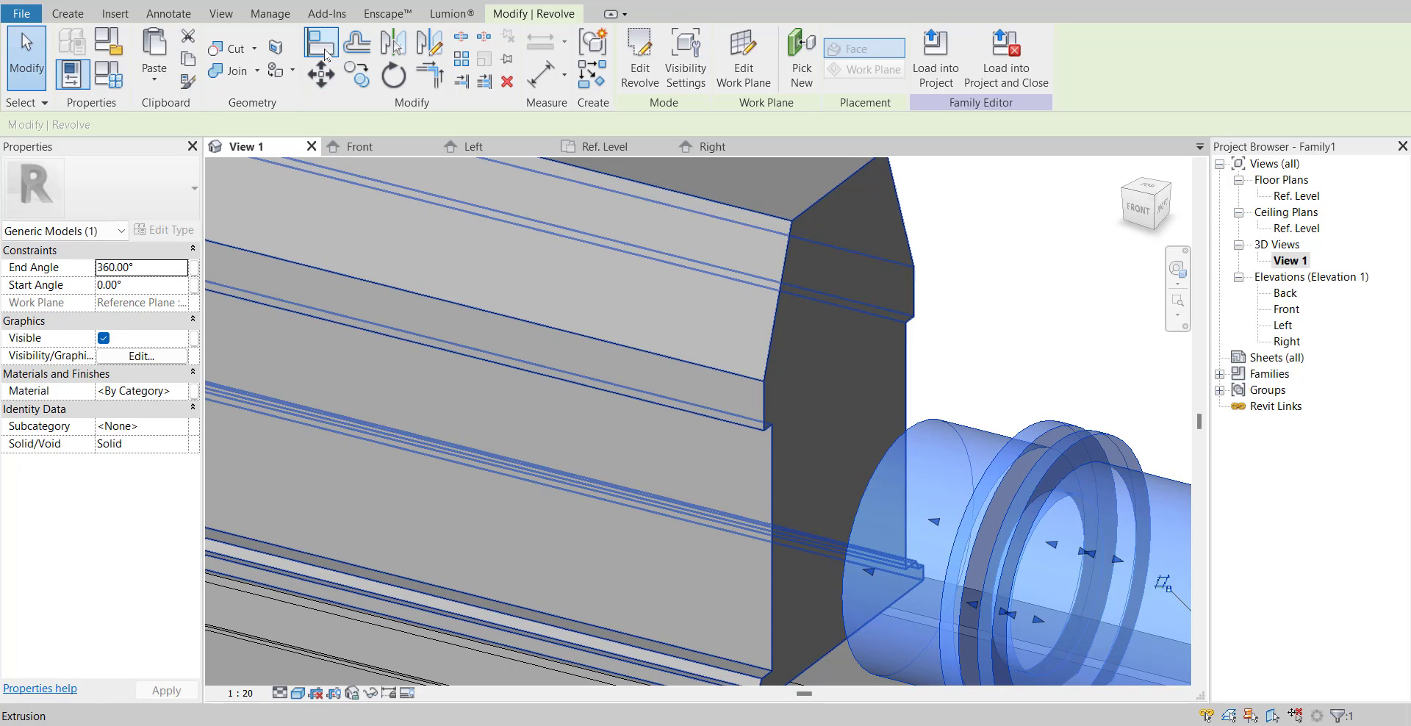
- Align the cylinder's end face with the adjacent end face of the housing
click(325, 54)
click(839, 391)
click(873, 491)
scroll(960, 362, down, 2)
middle_drag(961, 362, 869, 361)
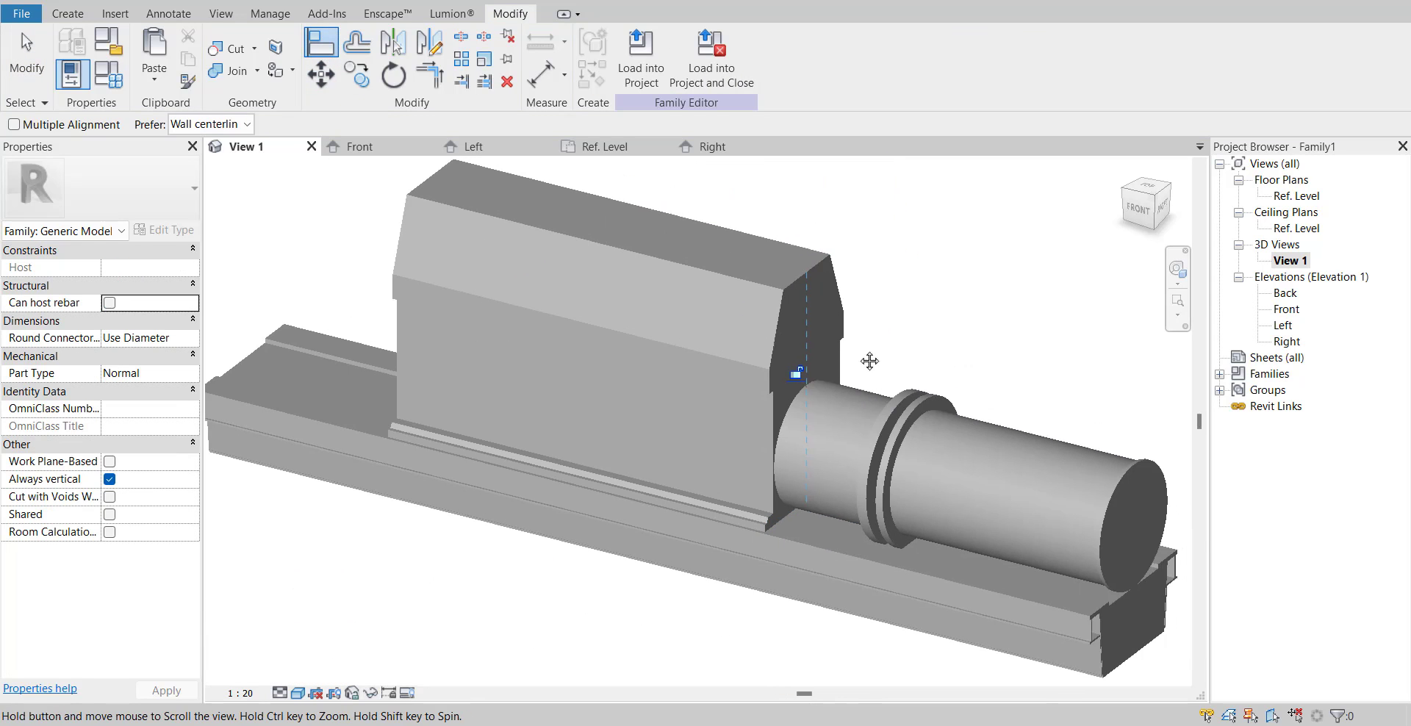
key(Escape)
scroll(869, 360, down, 3)
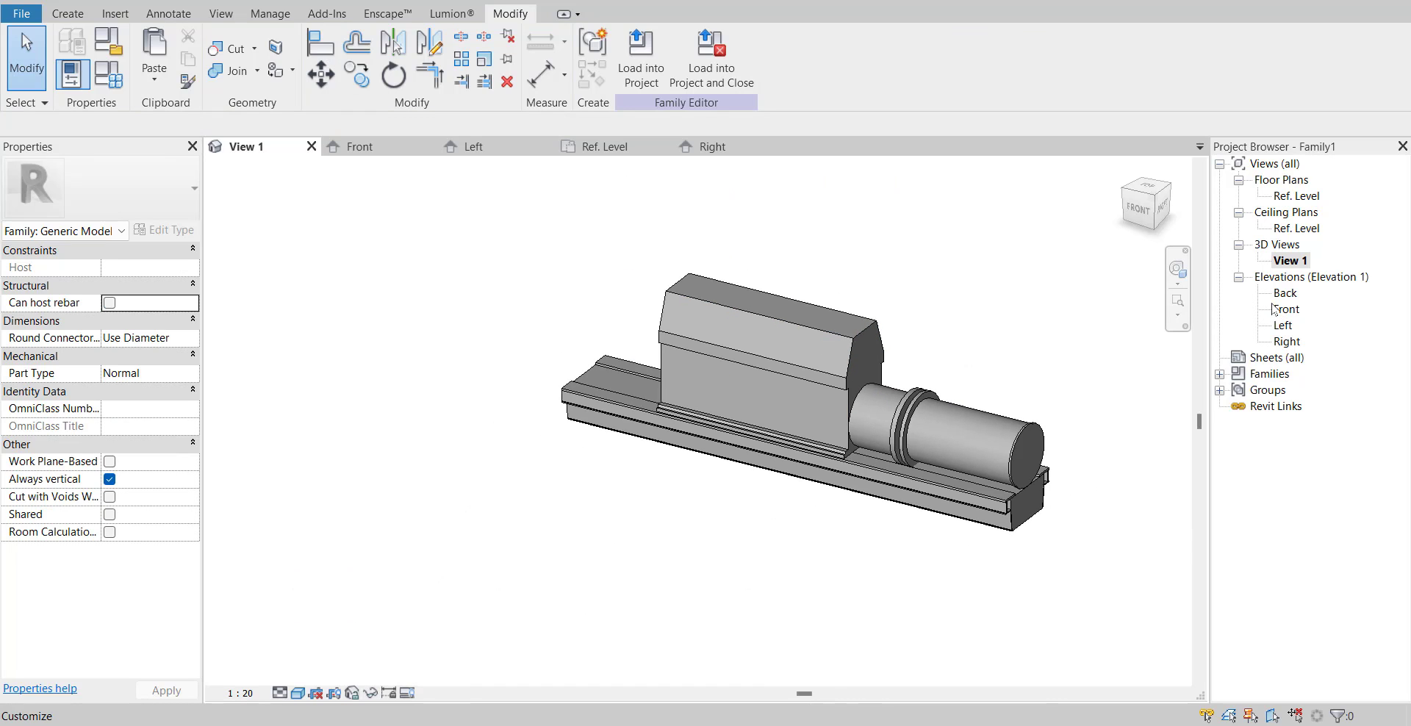
- Examine the engine's front-end parts in the reference images on the Ref. Level plan
double_click(1296, 197)
scroll(585, 280, up, 5)
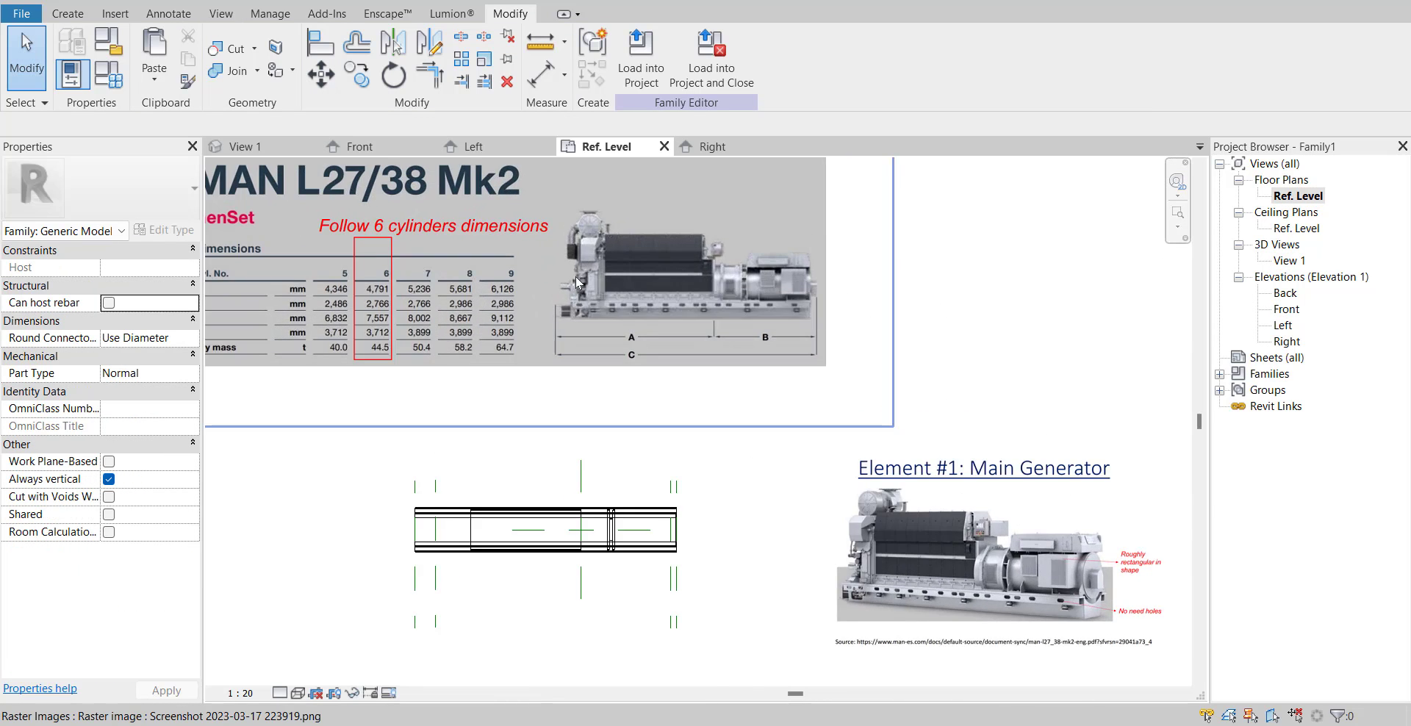
scroll(620, 229, up, 2)
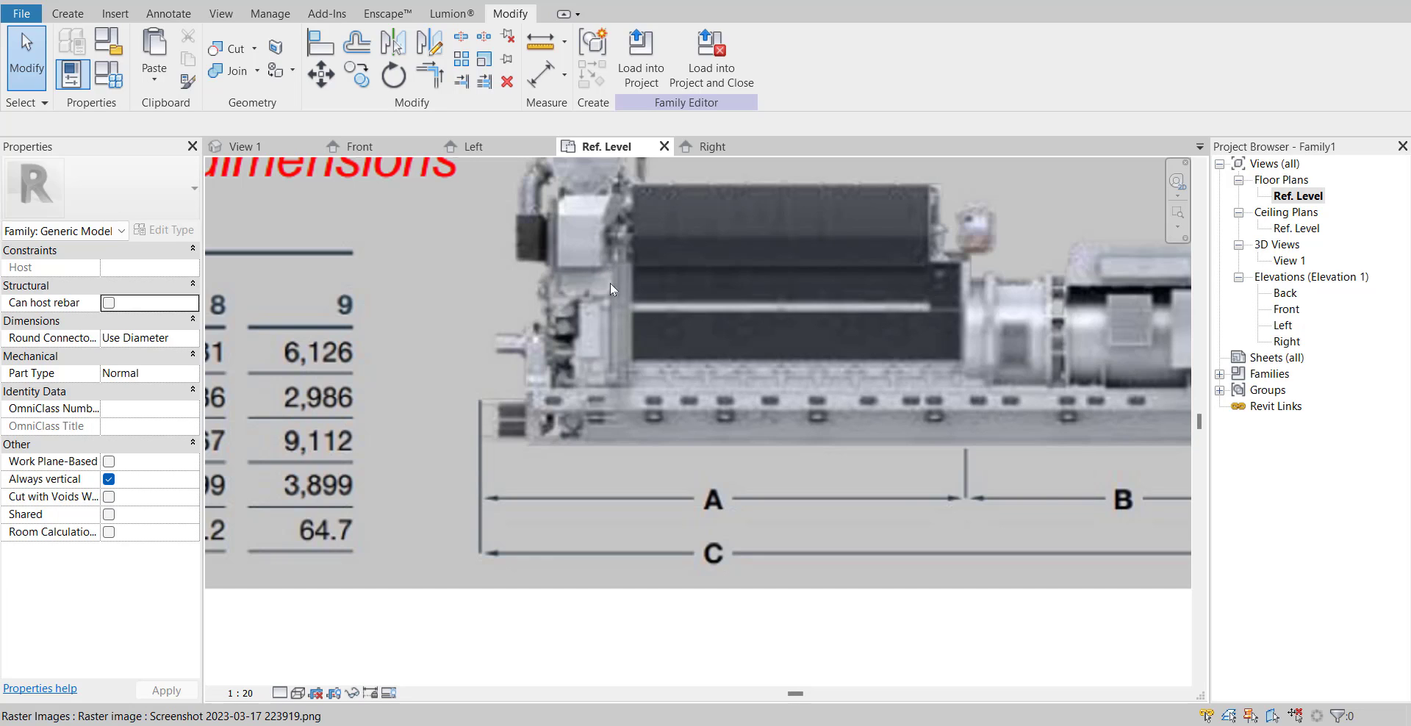
scroll(602, 358, down, 2)
scroll(602, 359, down, 5)
scroll(735, 369, up, 8)
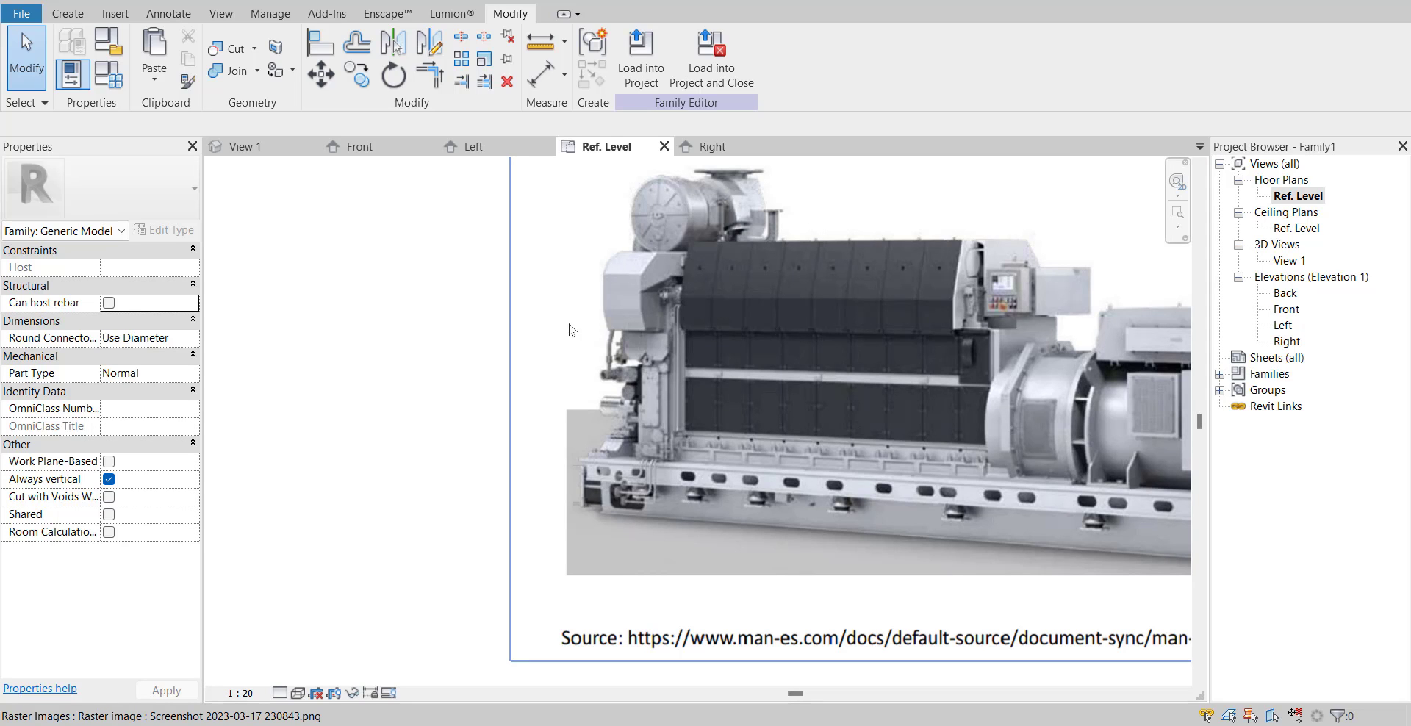
scroll(566, 340, down, 1)
scroll(567, 337, down, 1)
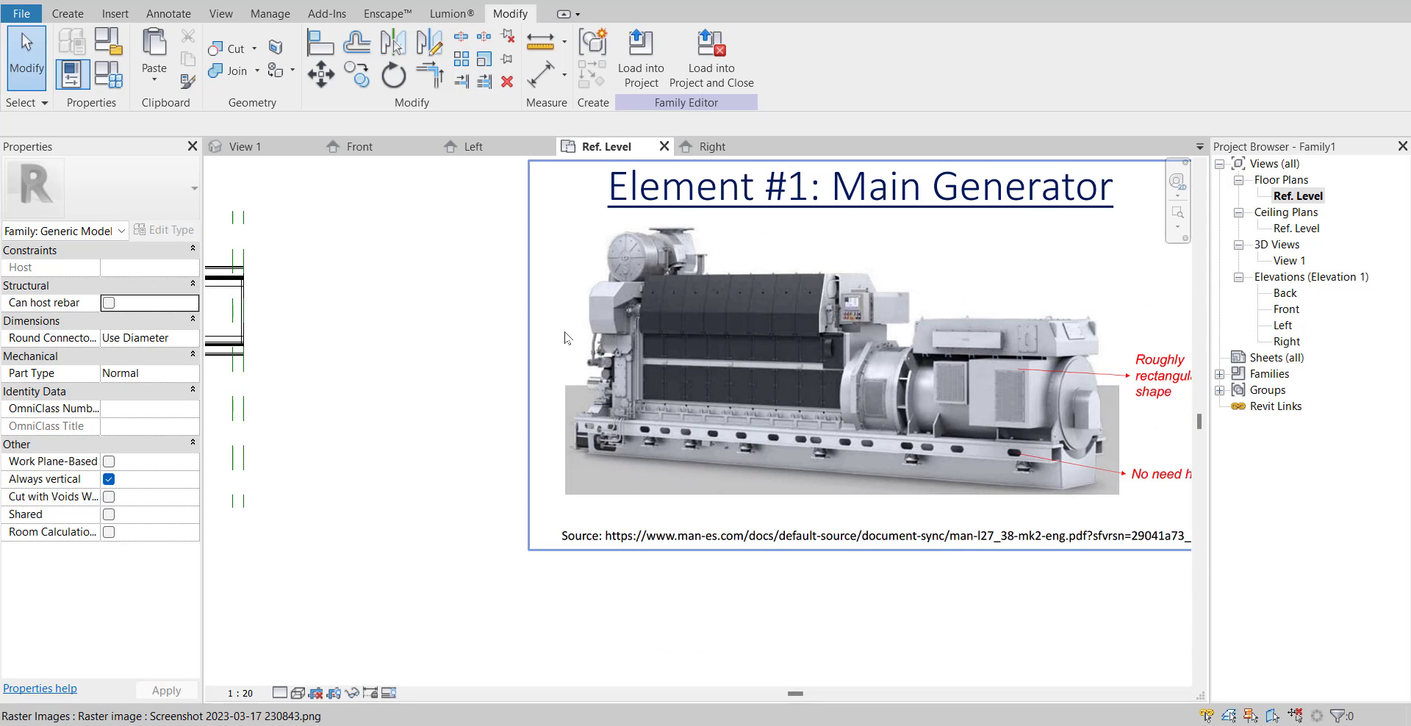
scroll(566, 331, down, 3)
middle_drag(723, 298, 868, 304)
scroll(867, 309, down, 1)
- In the right elevation, move the Main Generator reference image to the opposite side of the model
double_click(1284, 341)
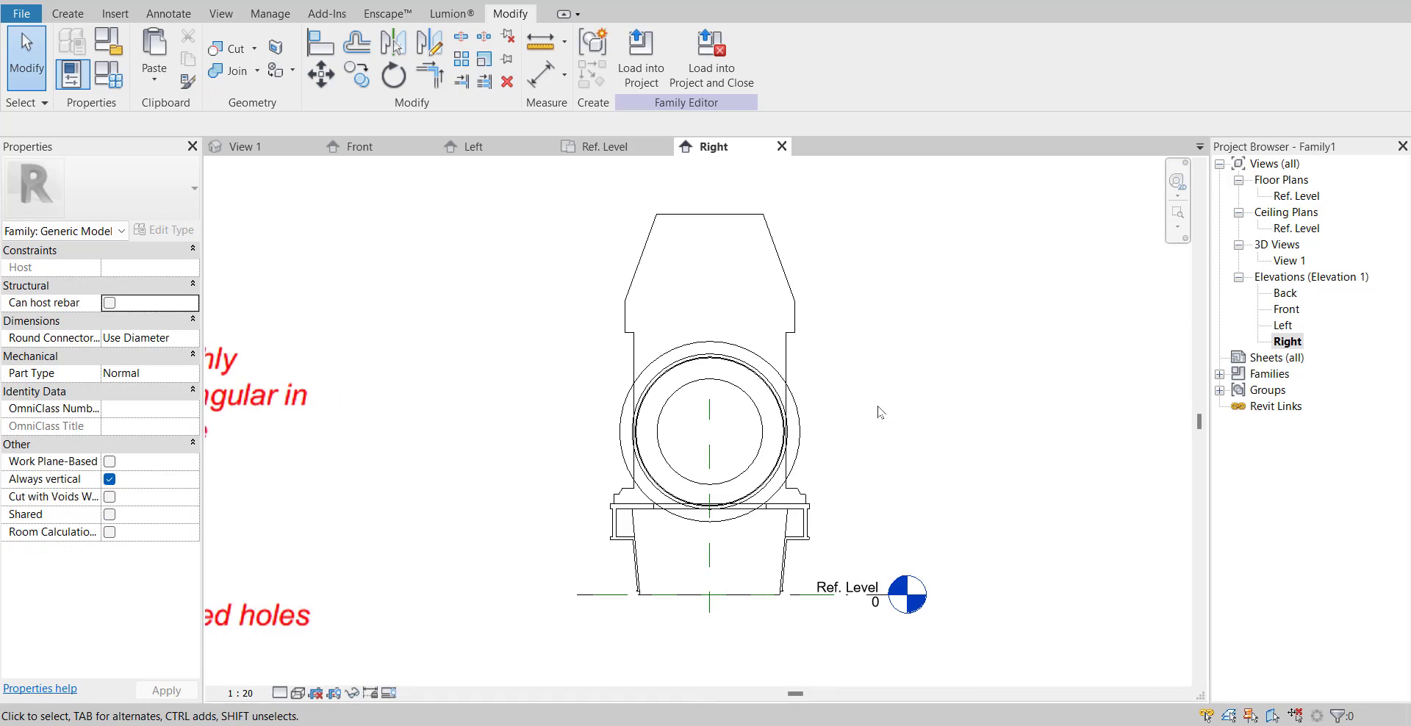
scroll(857, 391, down, 8)
drag(435, 412, 1008, 351)
middle_drag(1009, 351, 906, 357)
scroll(733, 357, up, 2)
middle_drag(733, 357, 503, 370)
scroll(543, 477, up, 1)
- Begin a new extrusion profile beside the housing's sloped top with a 200 mm horizontal line outward and a 220 mm downward diagonal at 45°
click(72, 20)
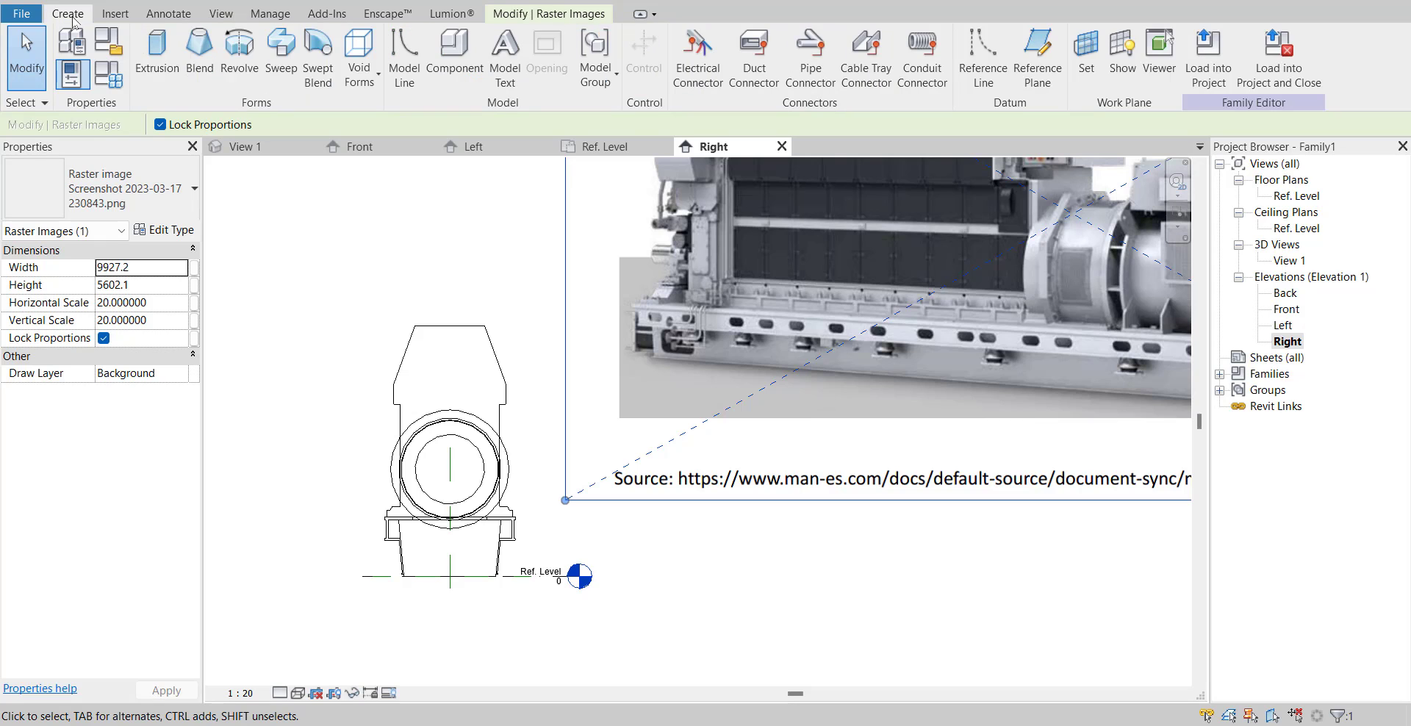
click(157, 65)
scroll(419, 523, up, 3)
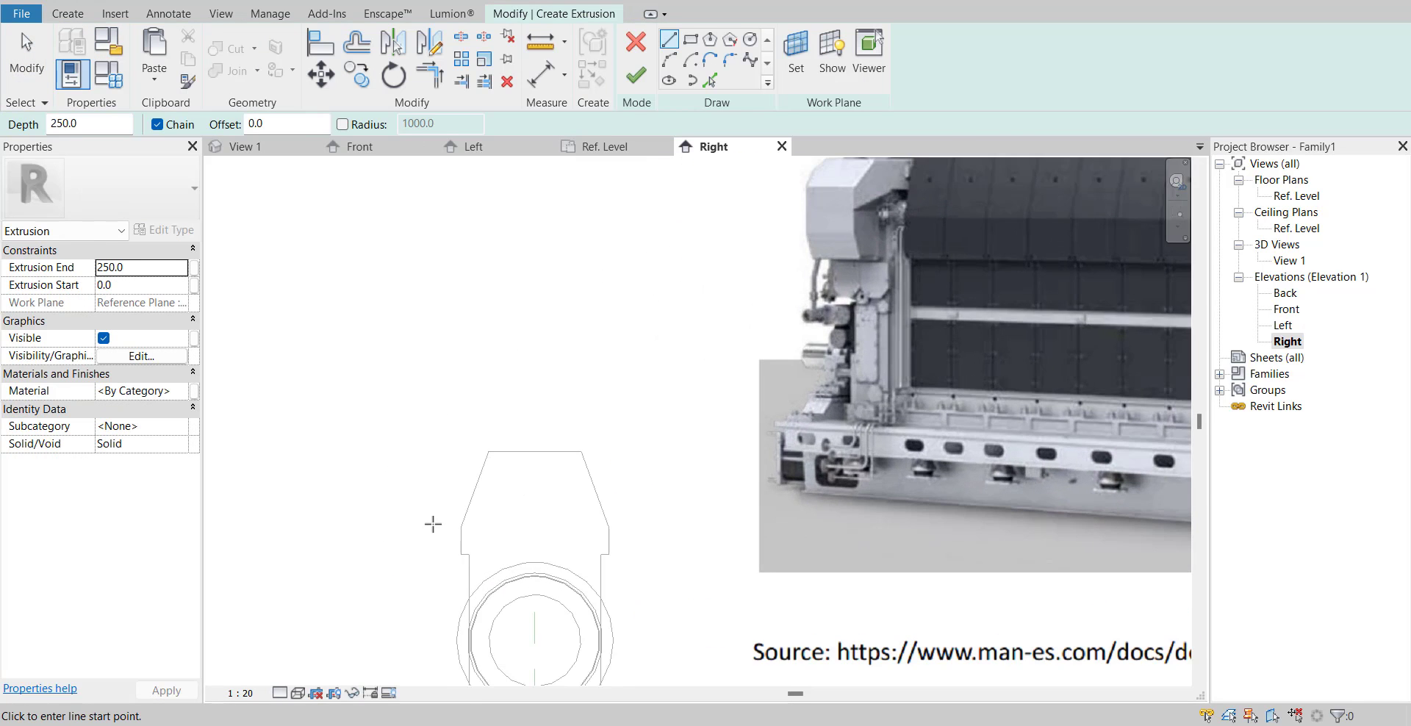
click(476, 481)
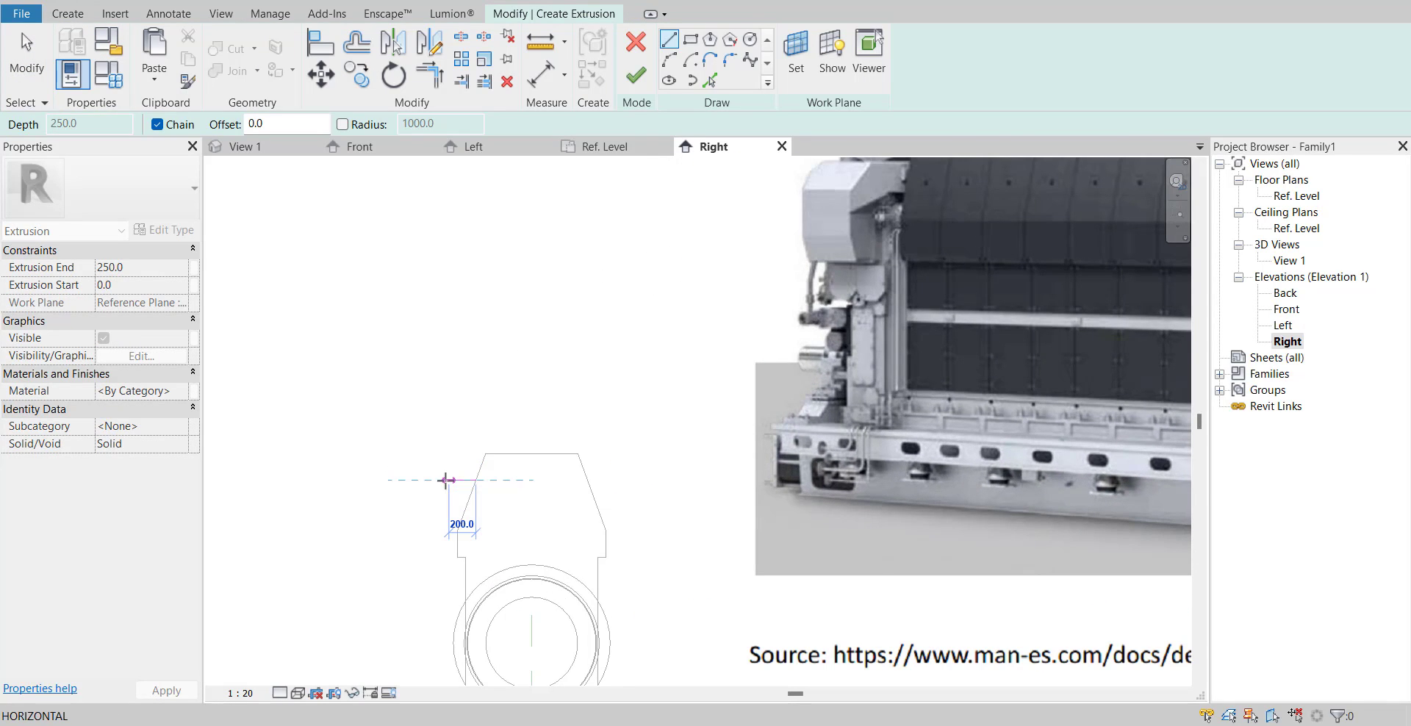
scroll(457, 499, up, 3)
scroll(454, 444, down, 2)
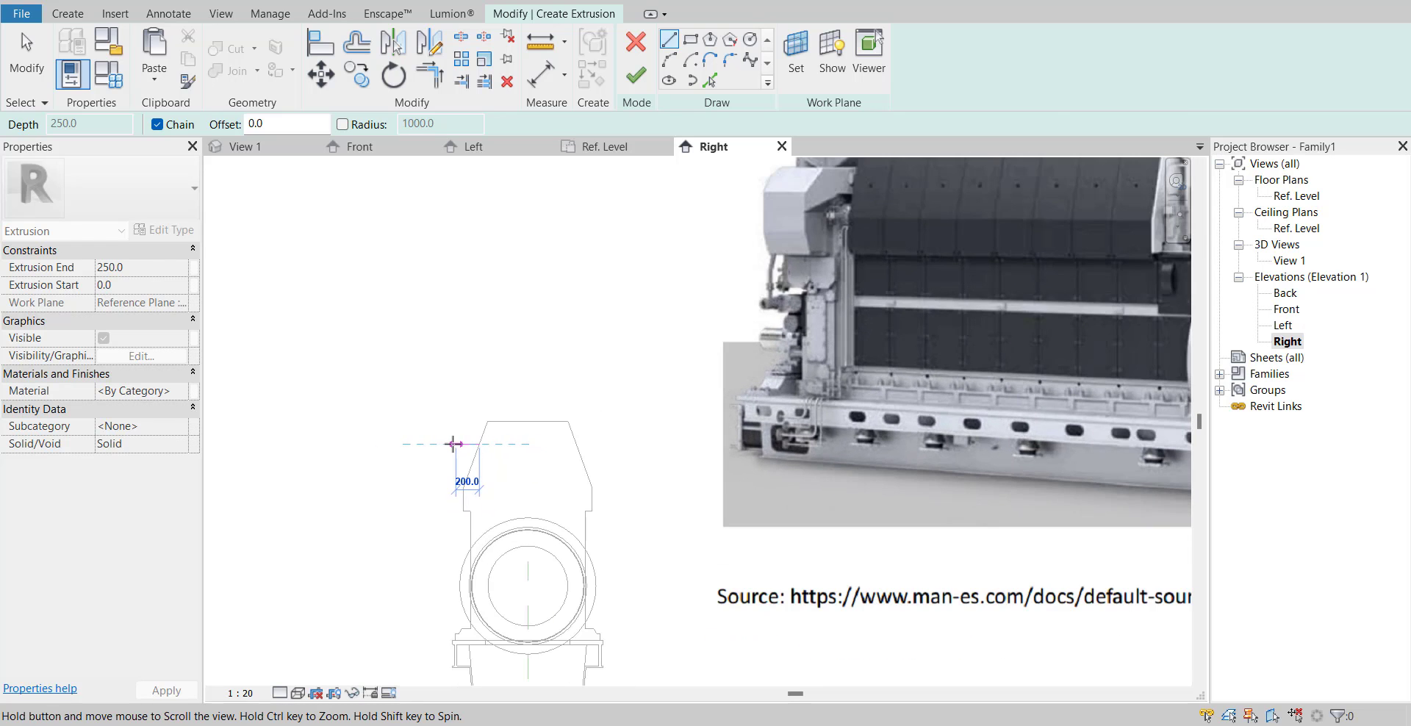
scroll(452, 445, up, 2)
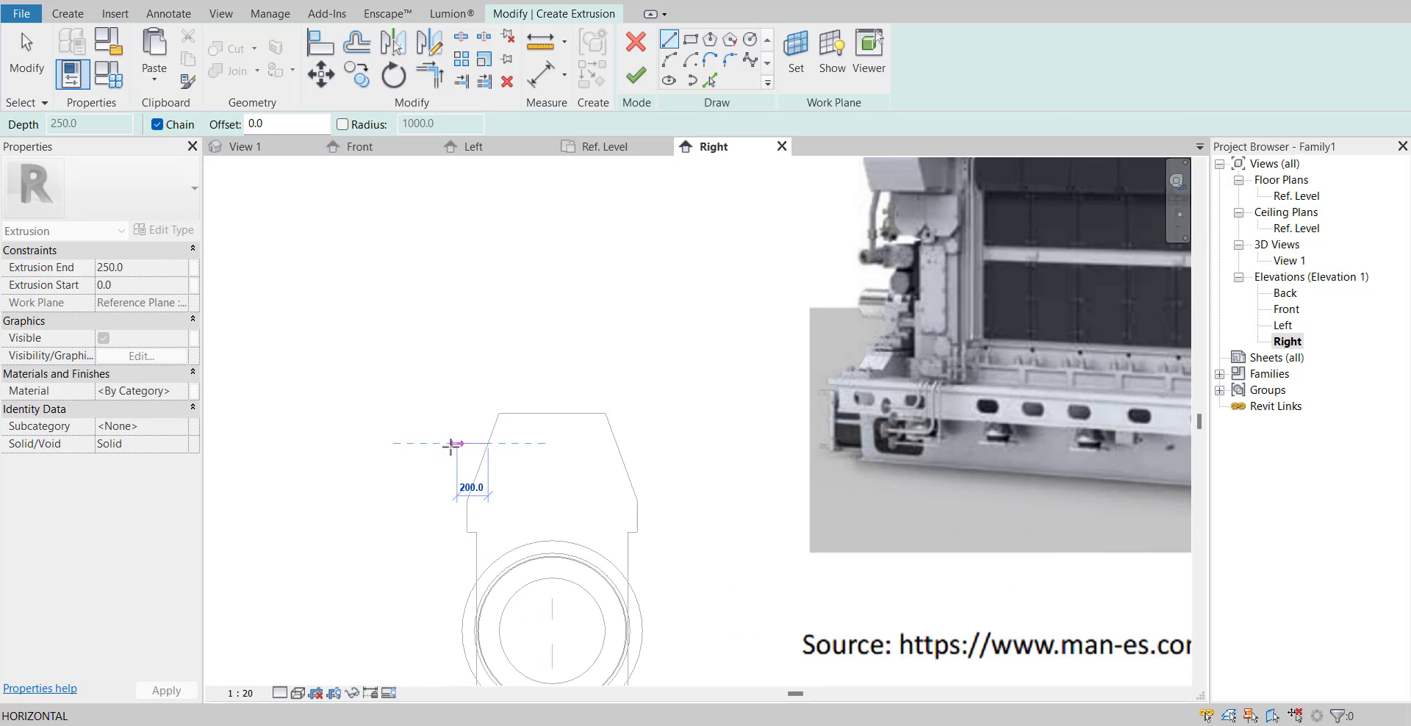
middle_drag(432, 467, 432, 502)
scroll(432, 502, up, 1)
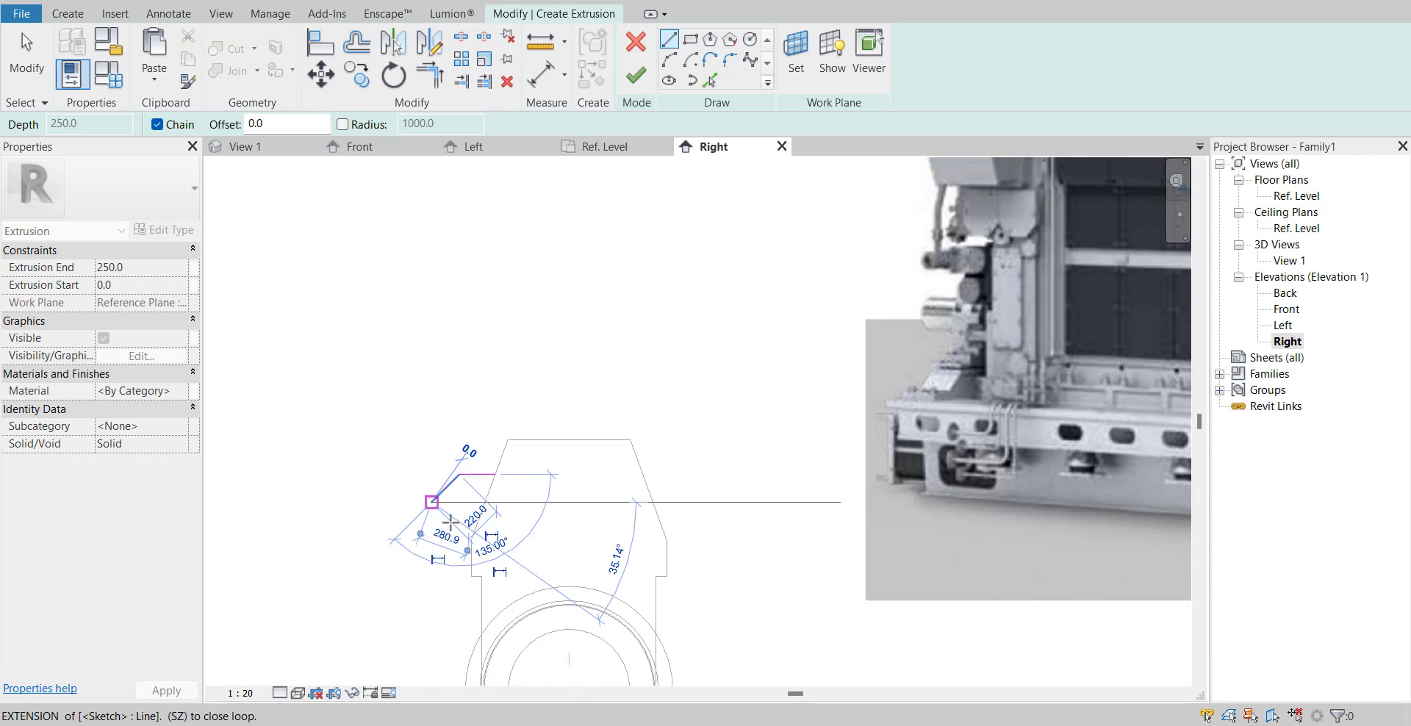
- Continue the profile with a vertical line about 360 mm down, an inward 45° diagonal about 120 mm long, and a short horizontal return
scroll(458, 490, down, 1)
scroll(443, 525, up, 2)
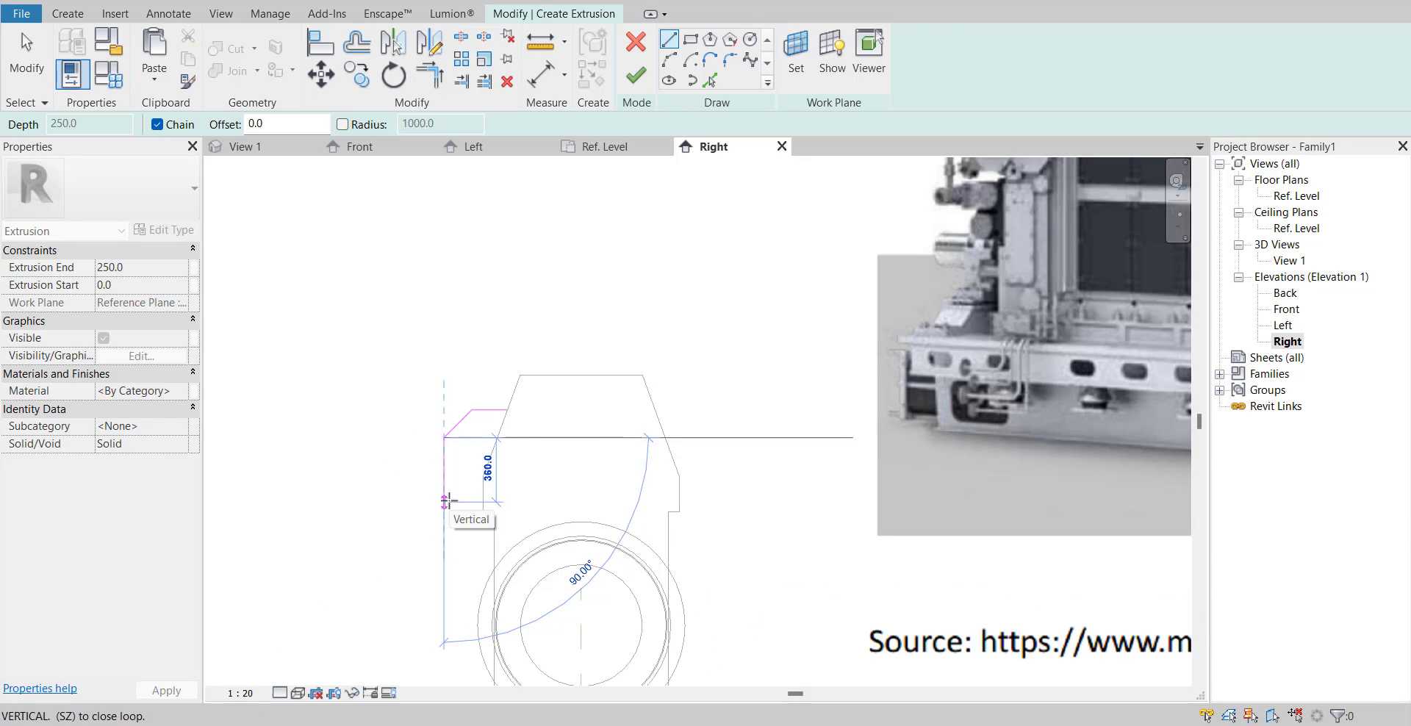
click(444, 511)
scroll(461, 512, down, 1)
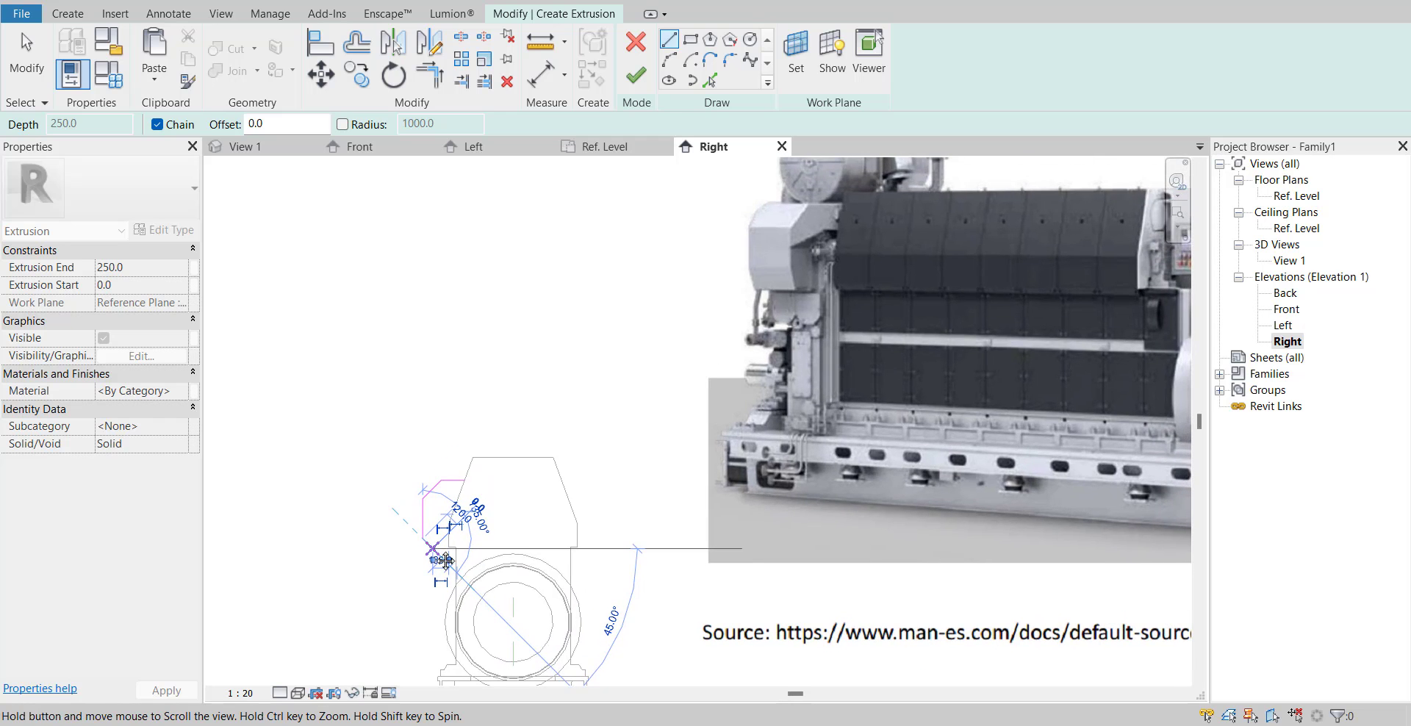
scroll(438, 450, up, 3)
scroll(439, 450, down, 3)
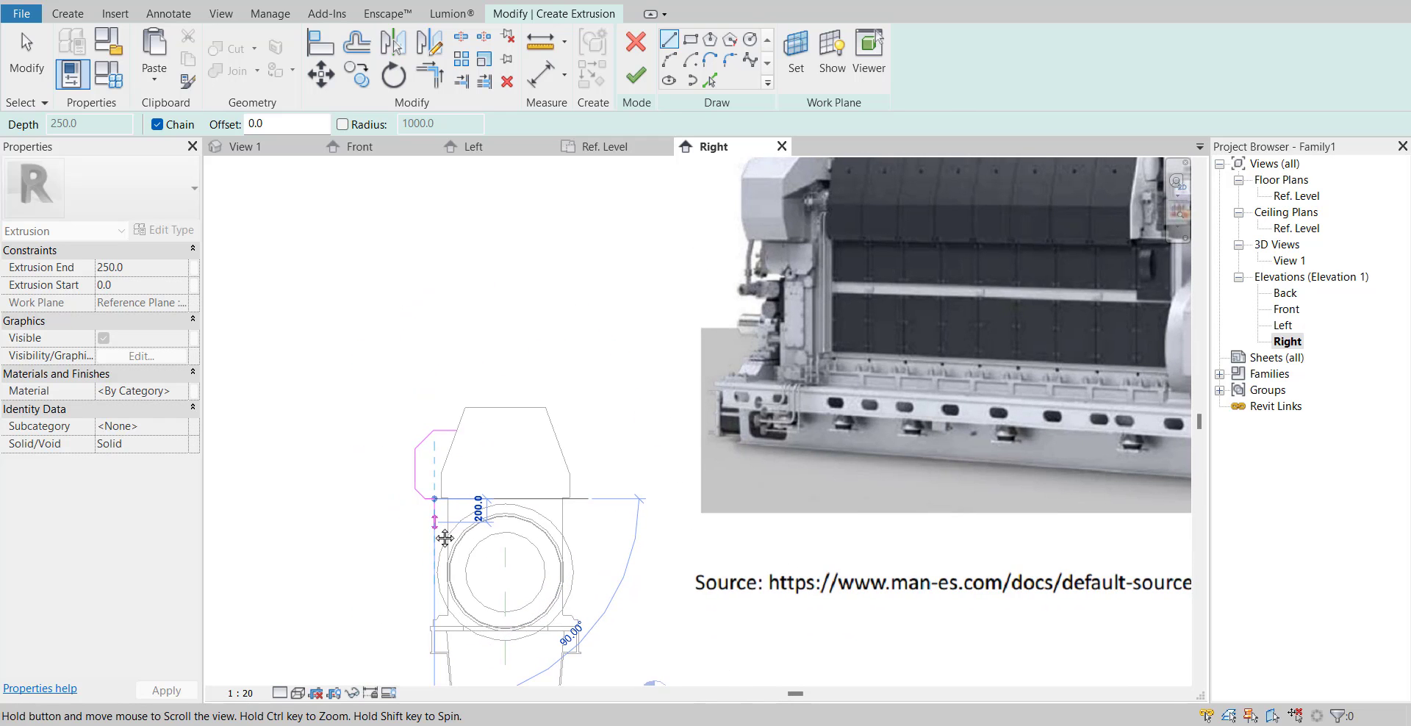
- Extend the profile vertically down to the base's top edge and horizontally along it to the Center (Front/Back) reference plane
scroll(440, 538, up, 4)
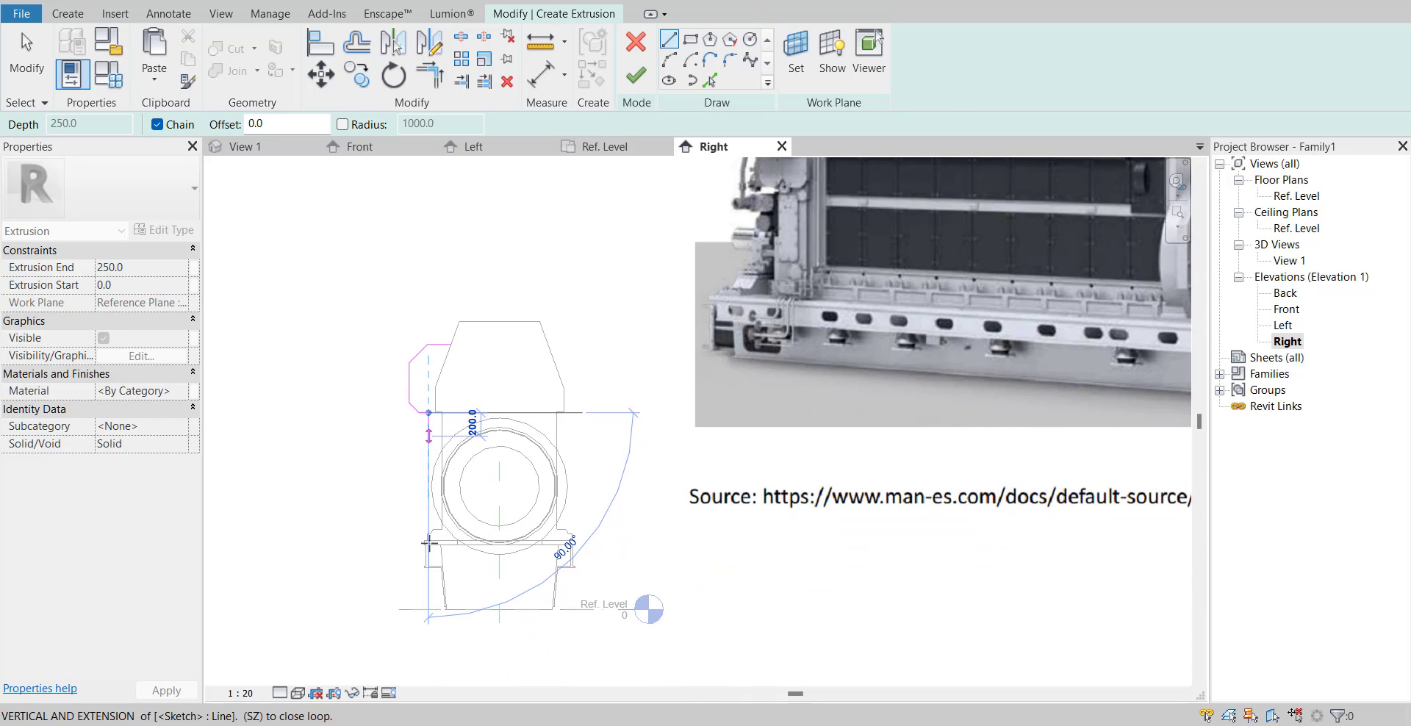
scroll(426, 540, down, 4)
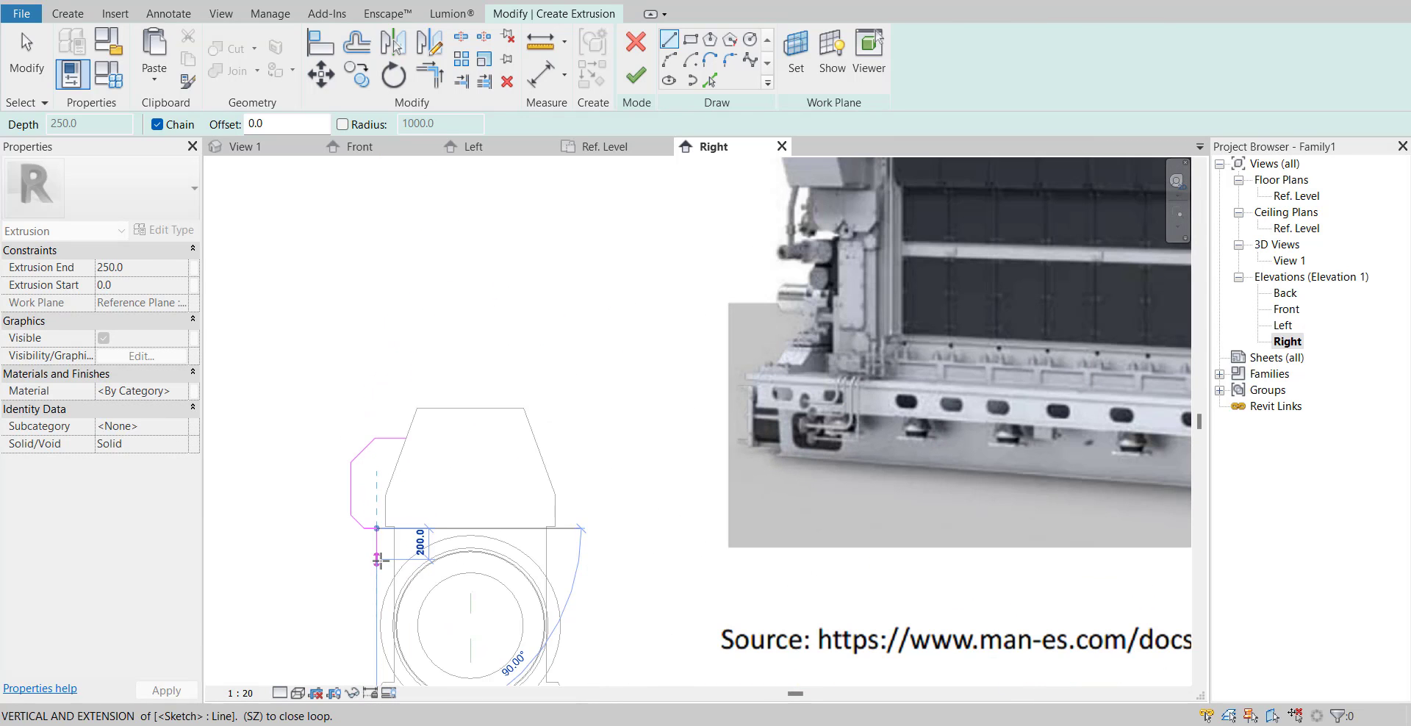
mouse_move(378, 560)
middle_down()
mouse_move(368, 646)
mouse_move(378, 393)
mouse_move(366, 430)
middle_up()
scroll(368, 513, up, 5)
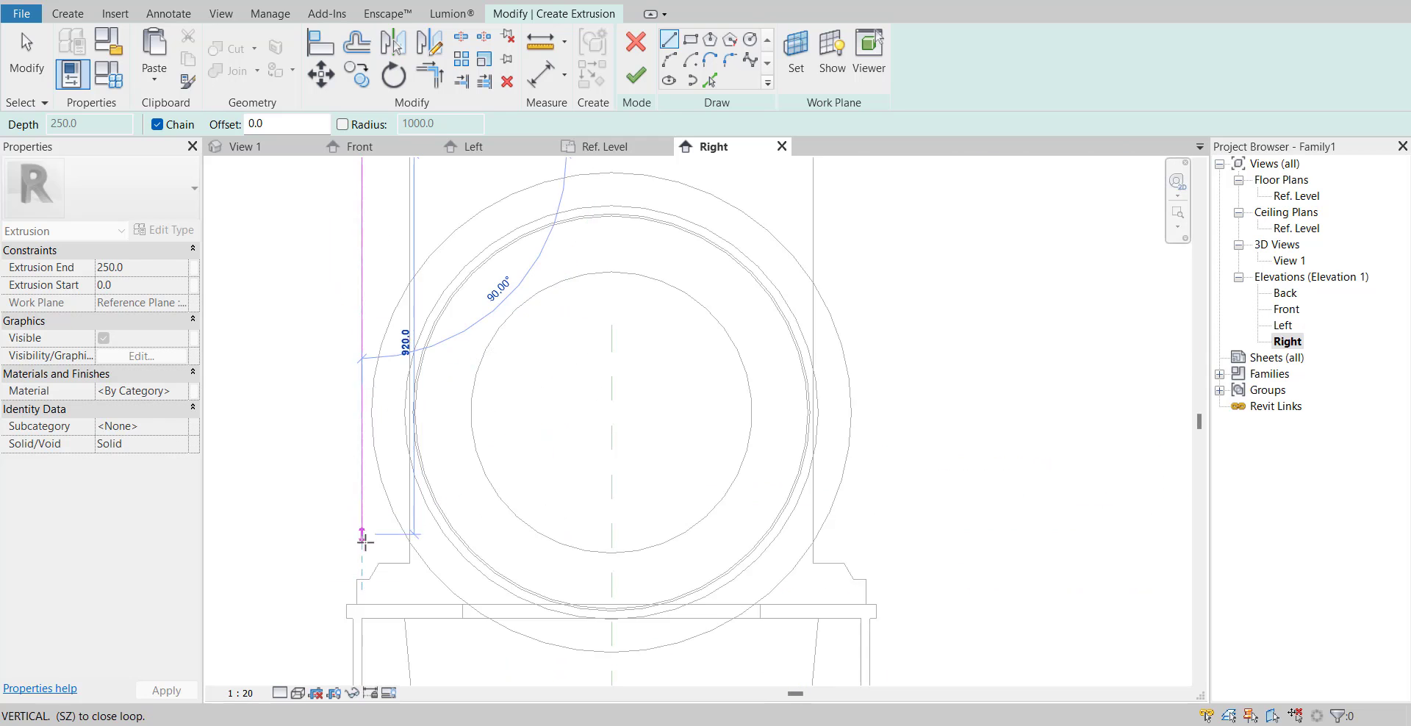
scroll(364, 611, up, 3)
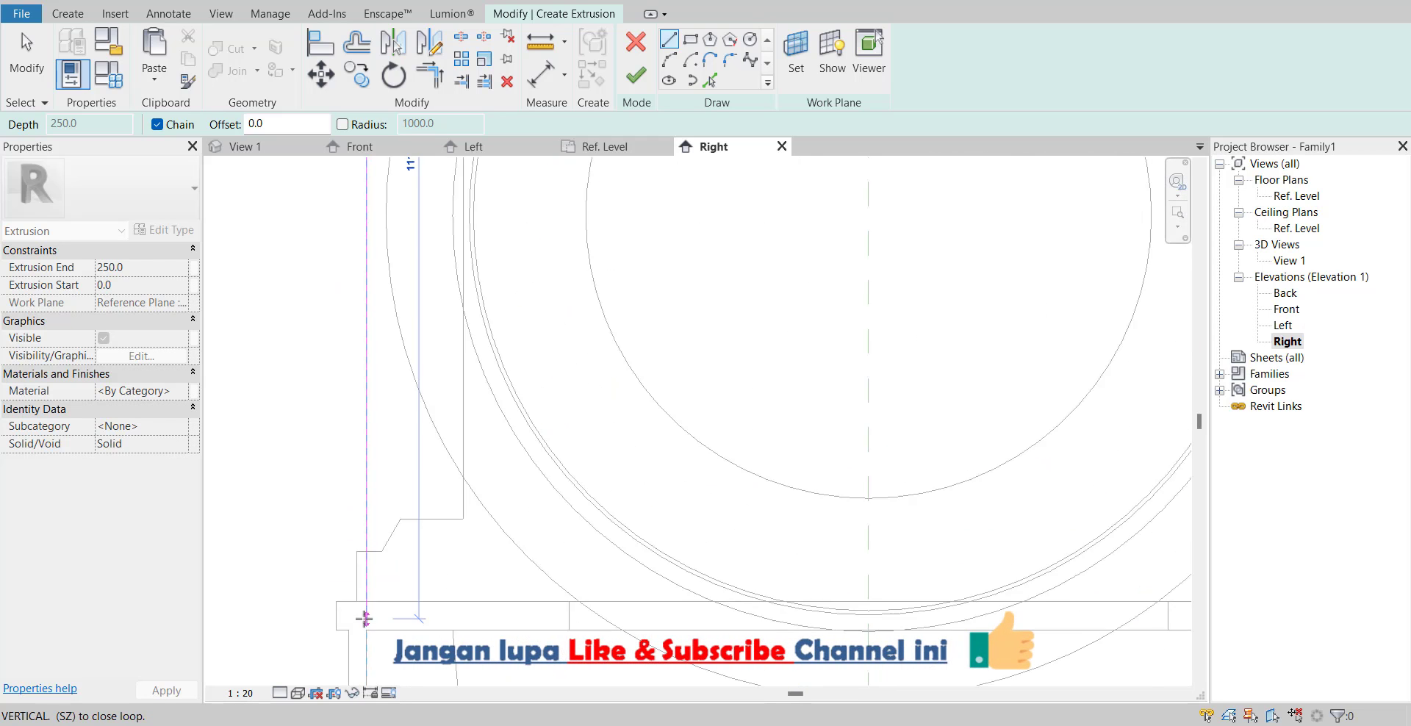
scroll(476, 584, down, 2)
scroll(477, 584, down, 4)
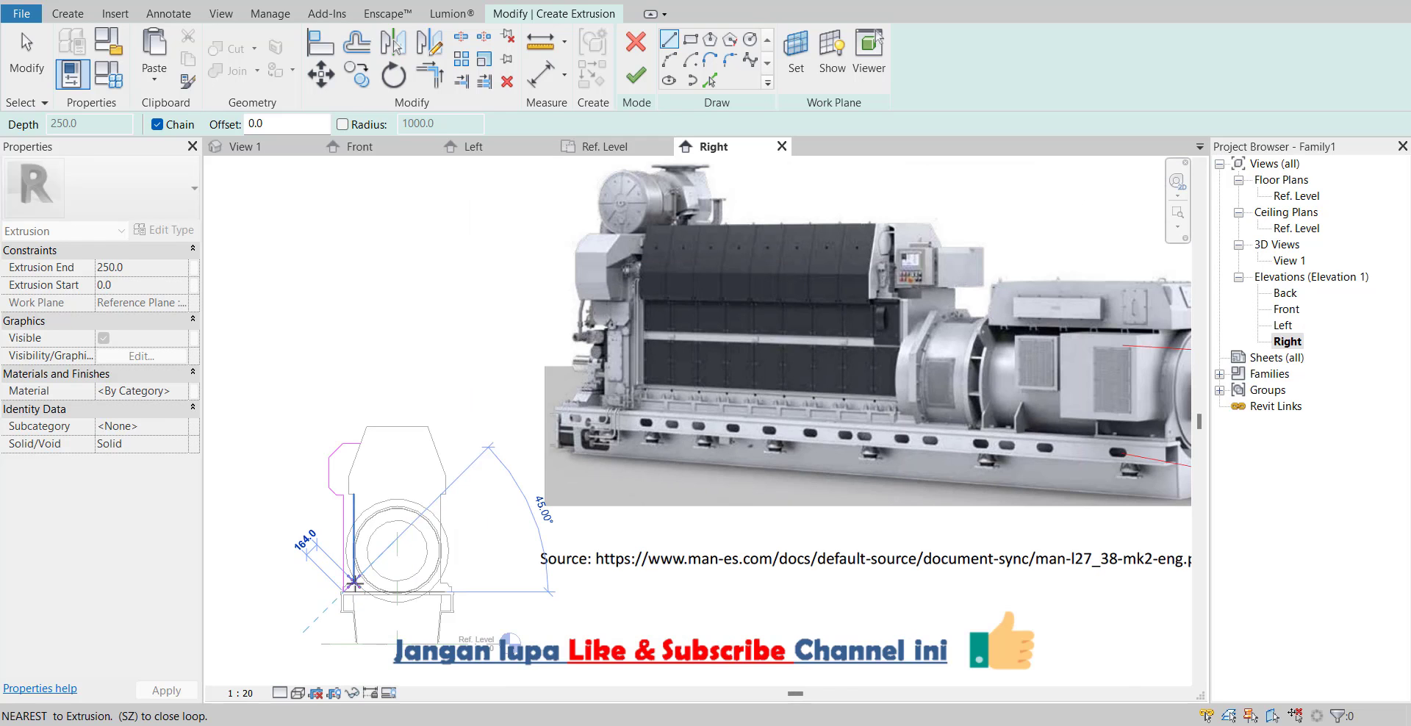
scroll(375, 586, up, 5)
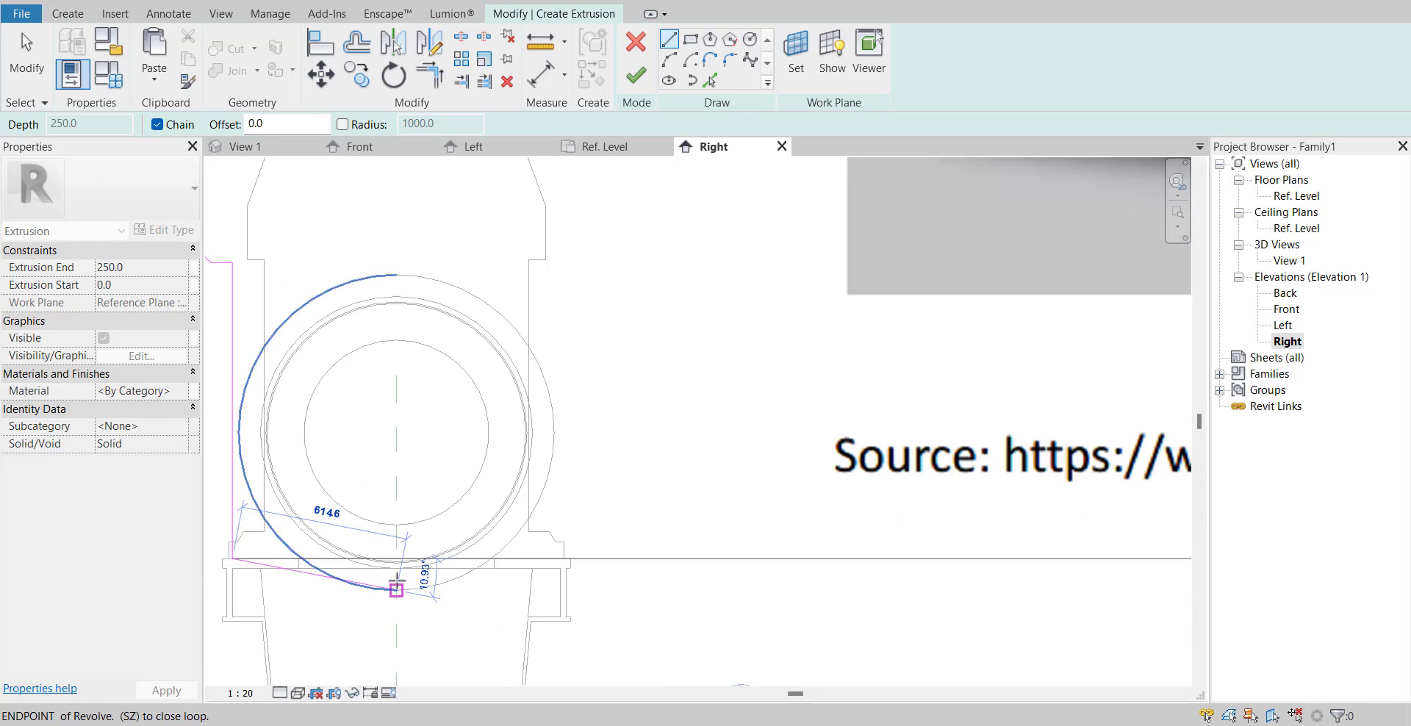
click(396, 560)
scroll(405, 553, up, 2)
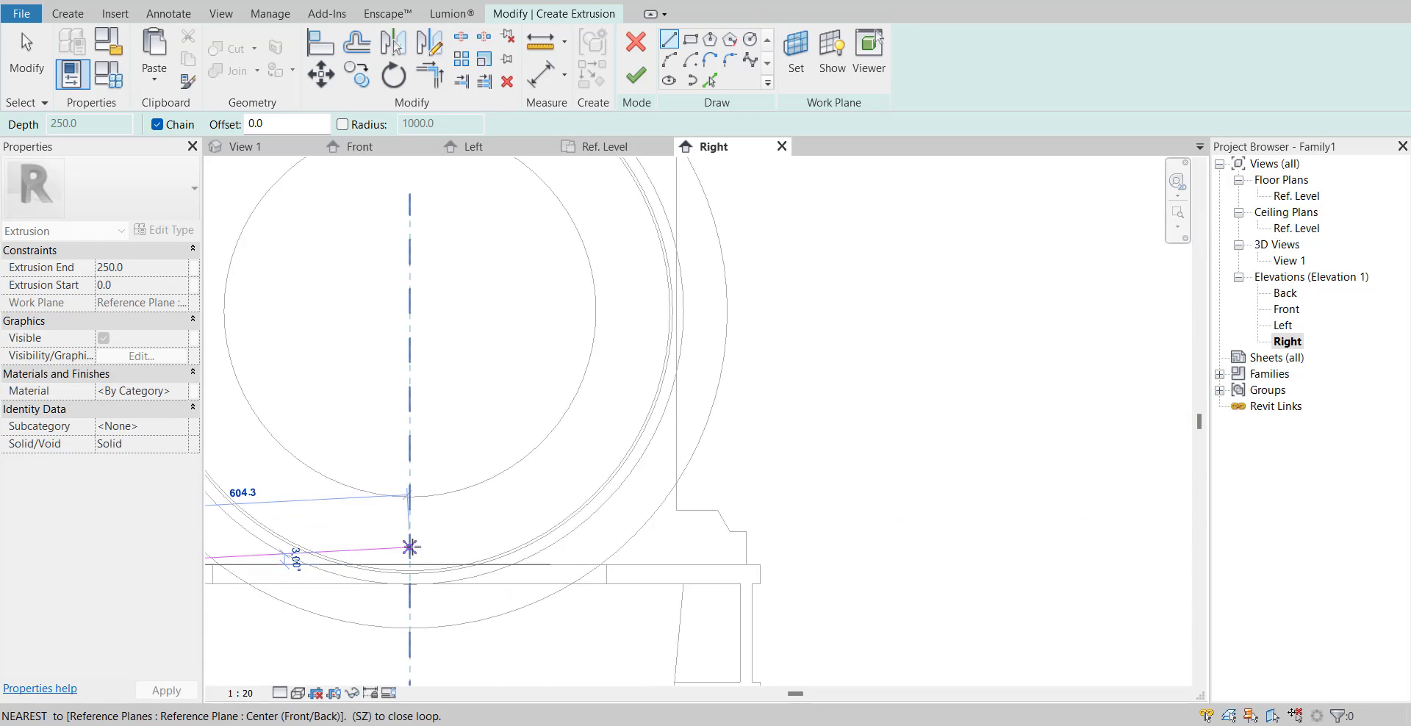
scroll(507, 568, down, 4)
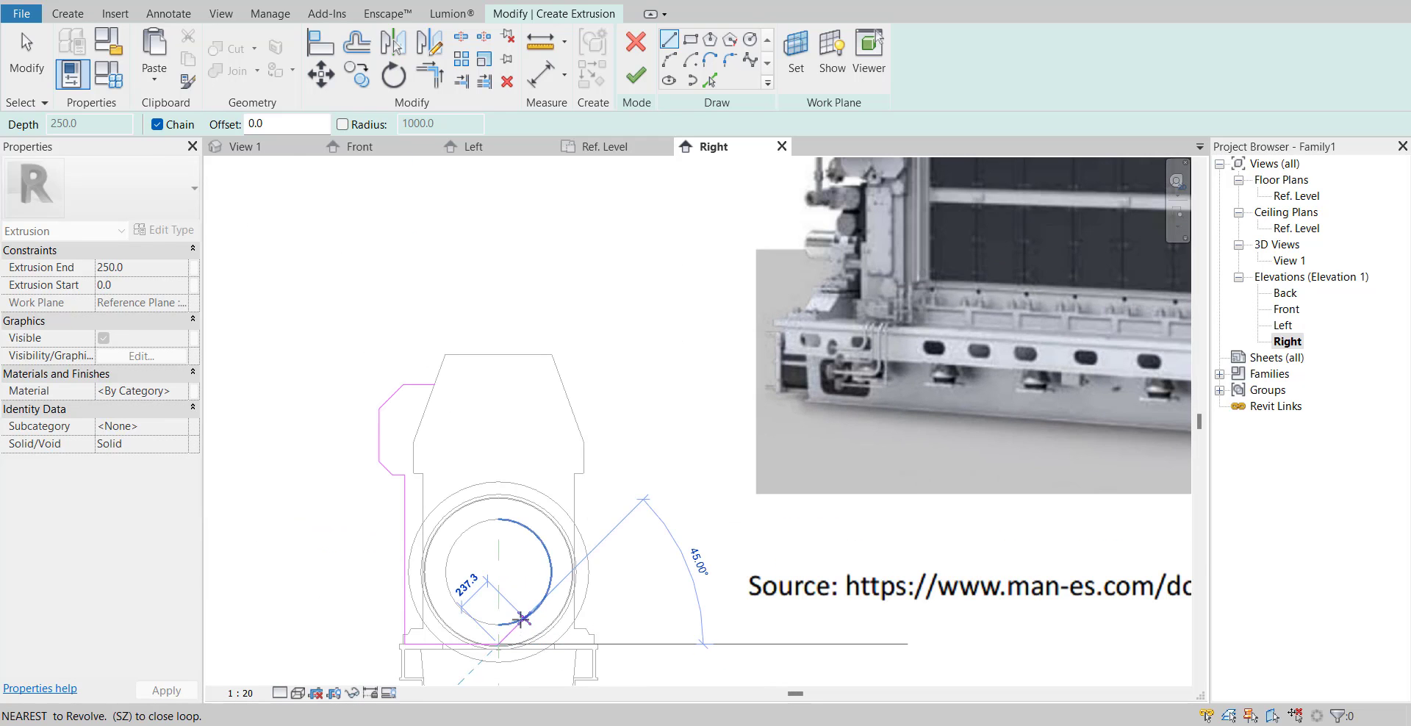
- Mirror the half profile about the Center (Front/Back) reference plane
key(Escape)
key(Escape)
drag(318, 332, 459, 669)
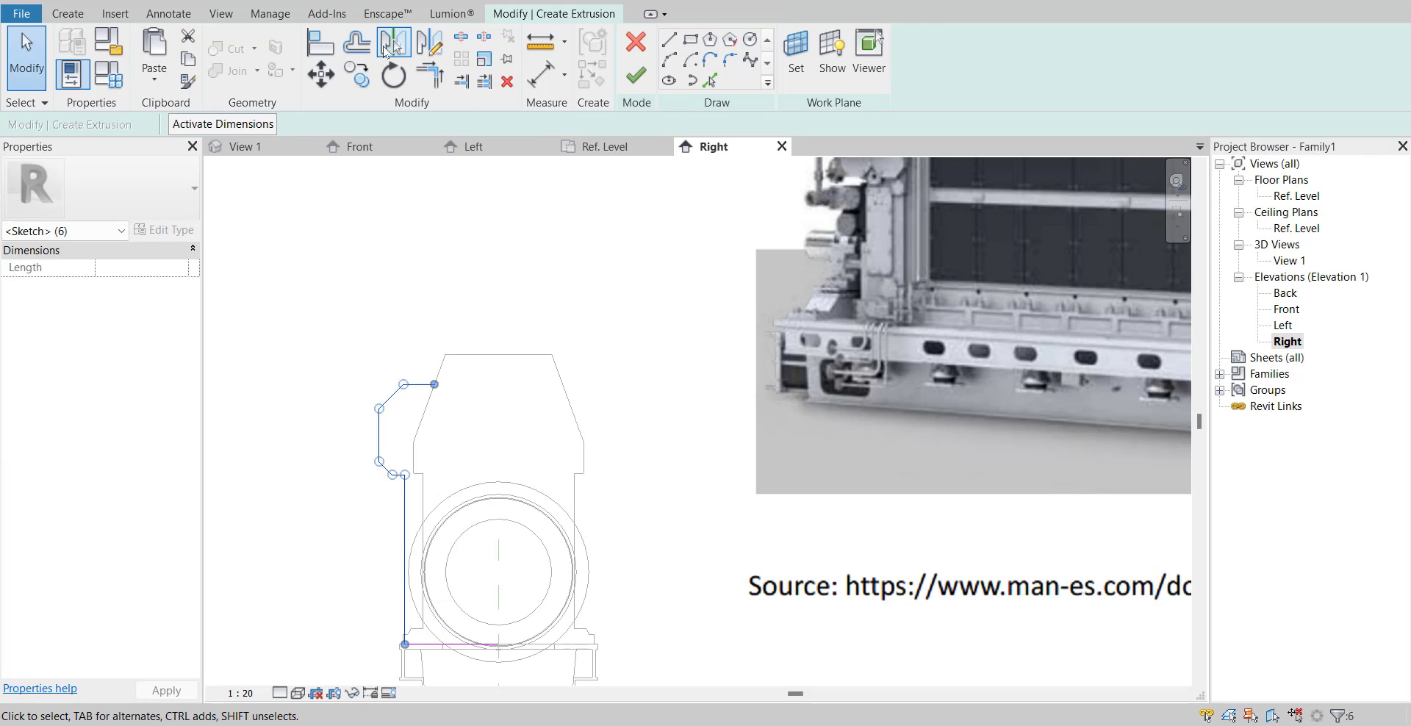
click(394, 42)
click(512, 555)
scroll(478, 624, down, 3)
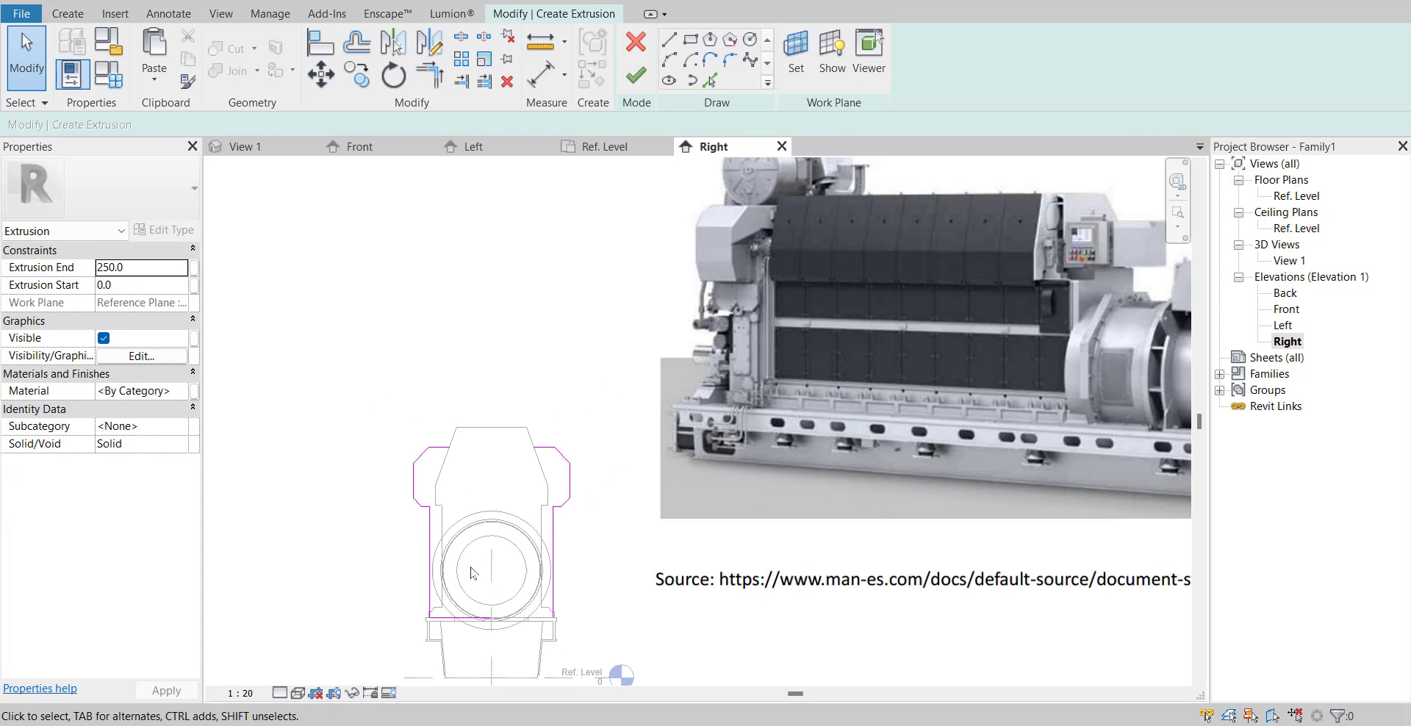
scroll(478, 653, up, 3)
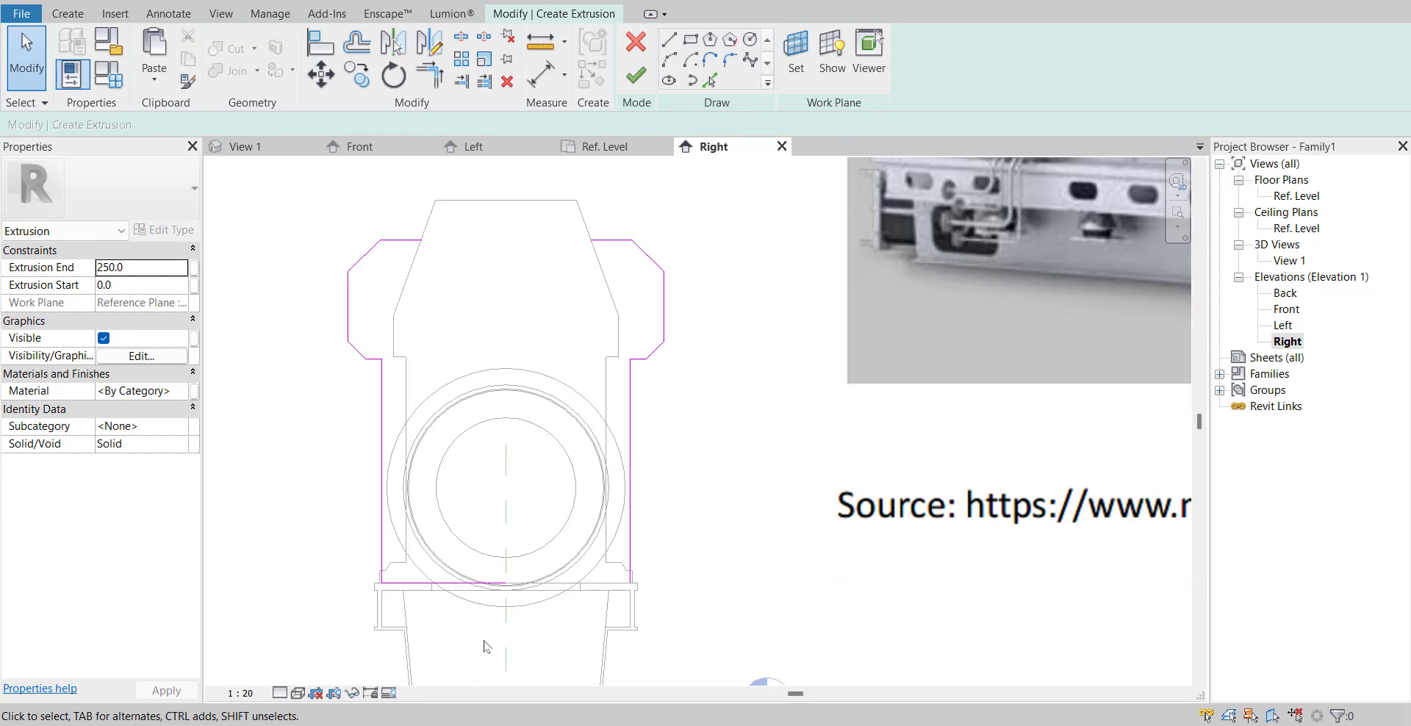
- Trim the upper and lower lines of the mirrored profile into a closed outline and finish the 250 mm extrusion
click(430, 75)
scroll(485, 529, down, 1)
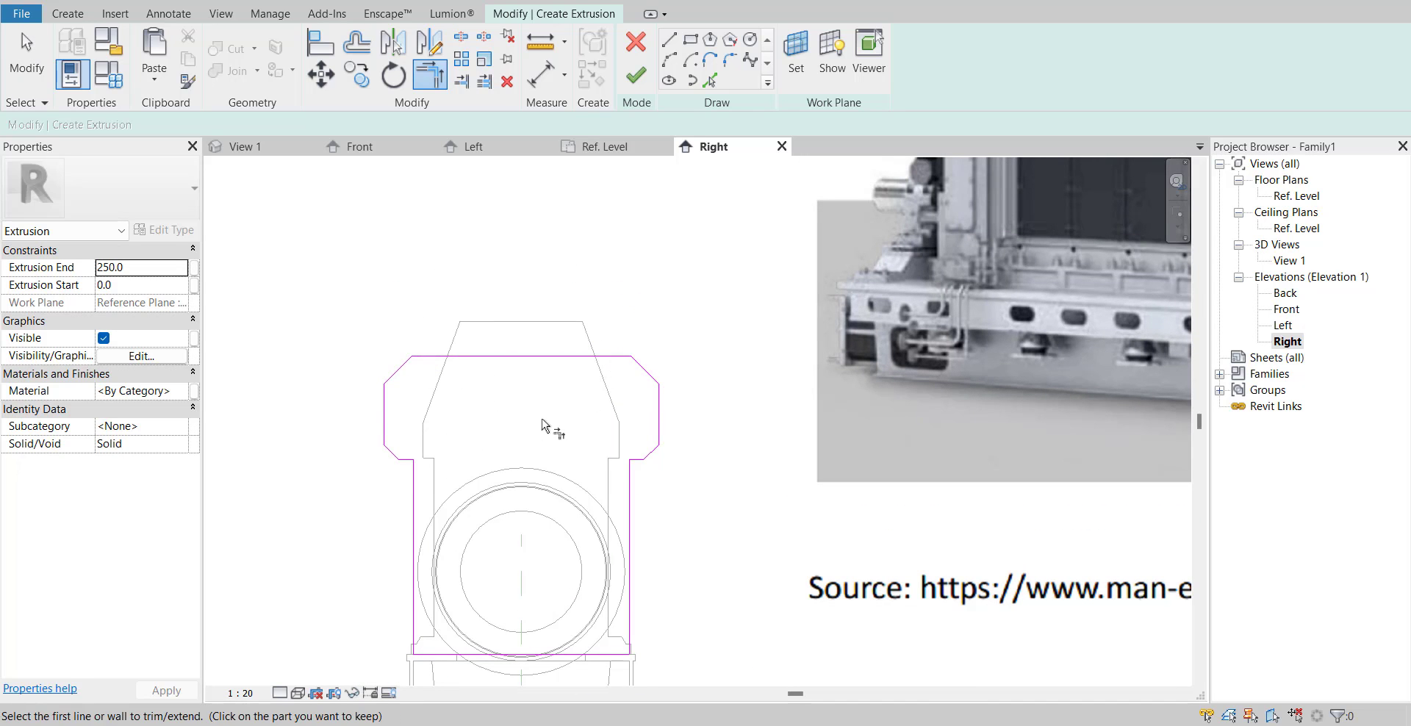
scroll(544, 419, down, 4)
middle_drag(482, 523, 443, 512)
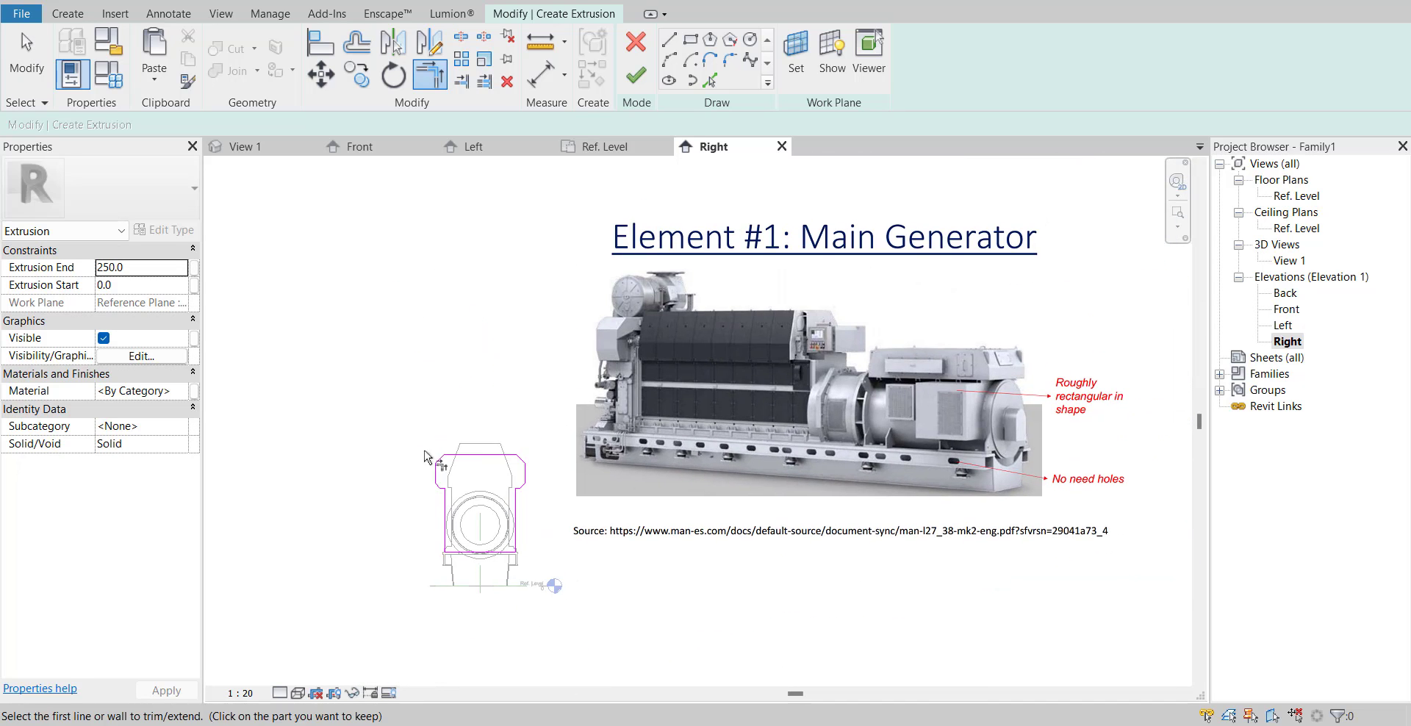
click(636, 77)
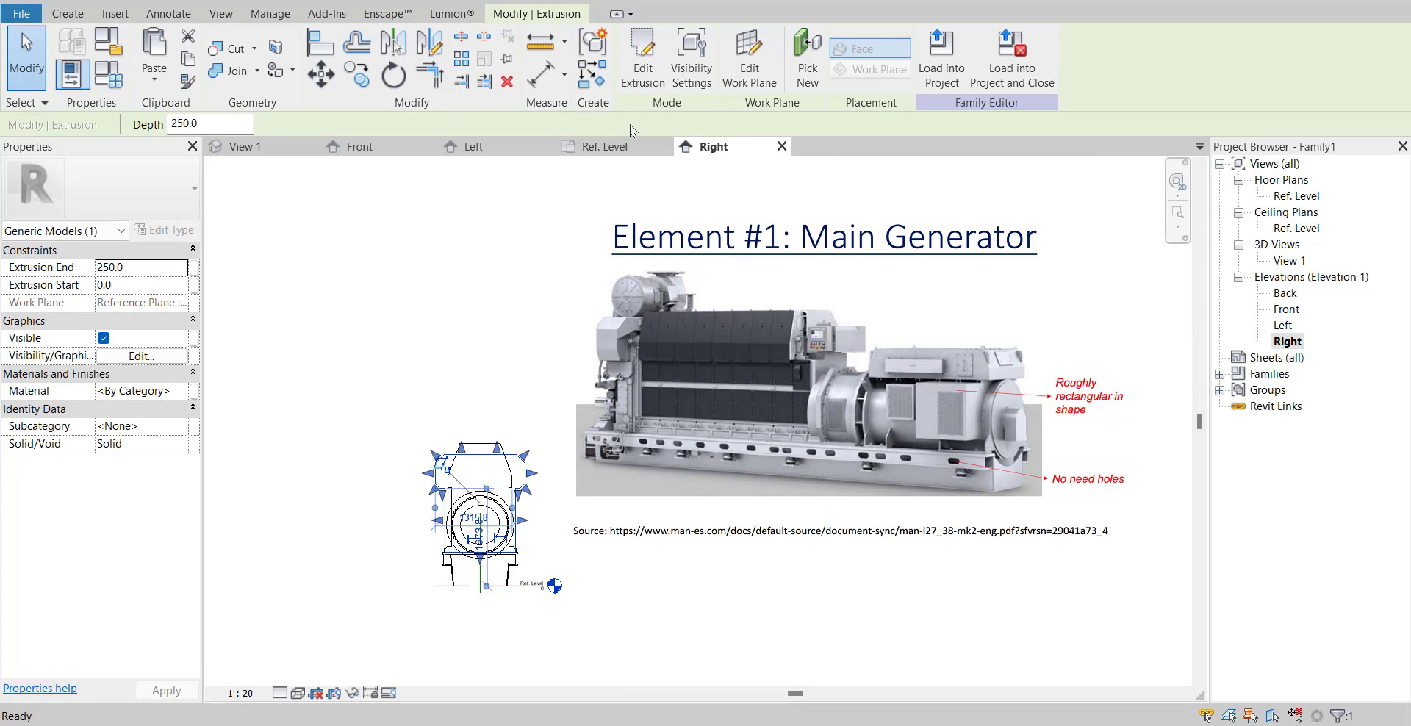
- In the front elevation, fit the new block against the base's far end and stretch the housing to the reference plane beside it
double_click(1286, 309)
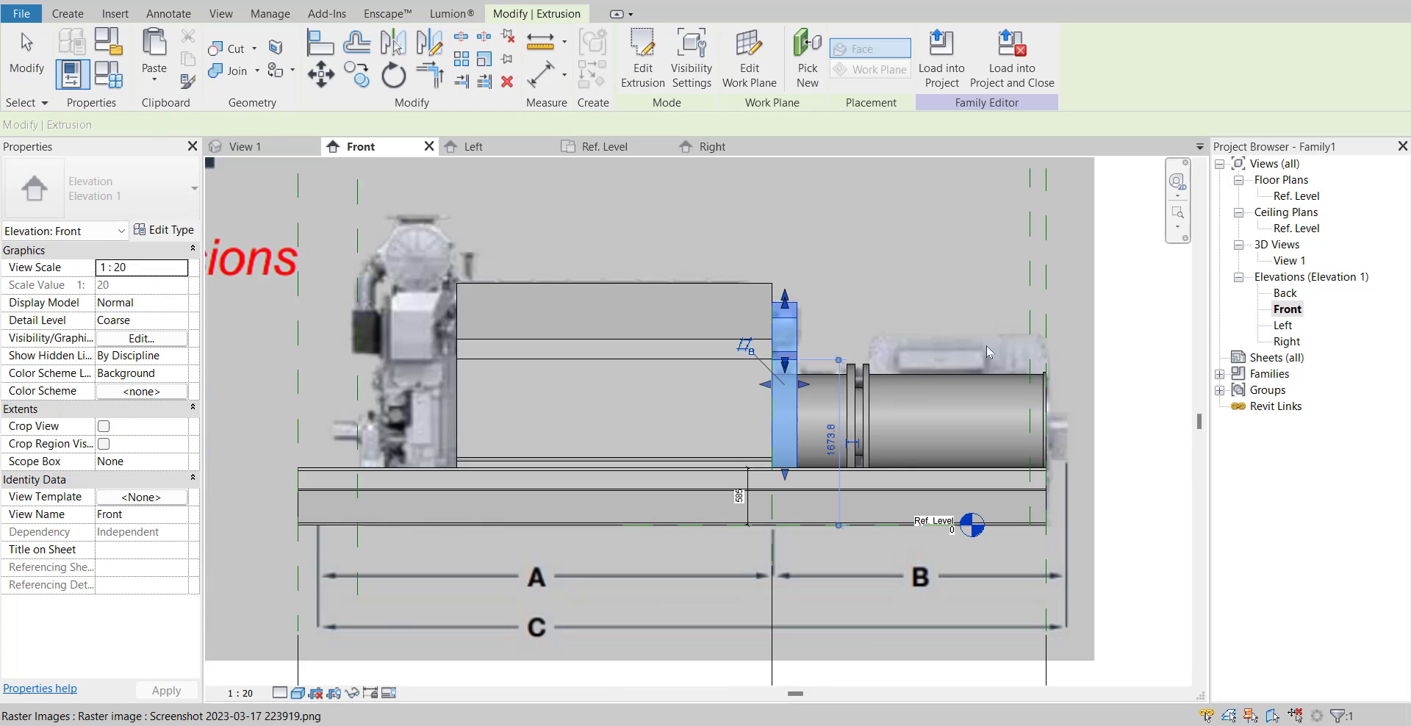
scroll(880, 373, up, 1)
drag(874, 367, 515, 352)
click(642, 269)
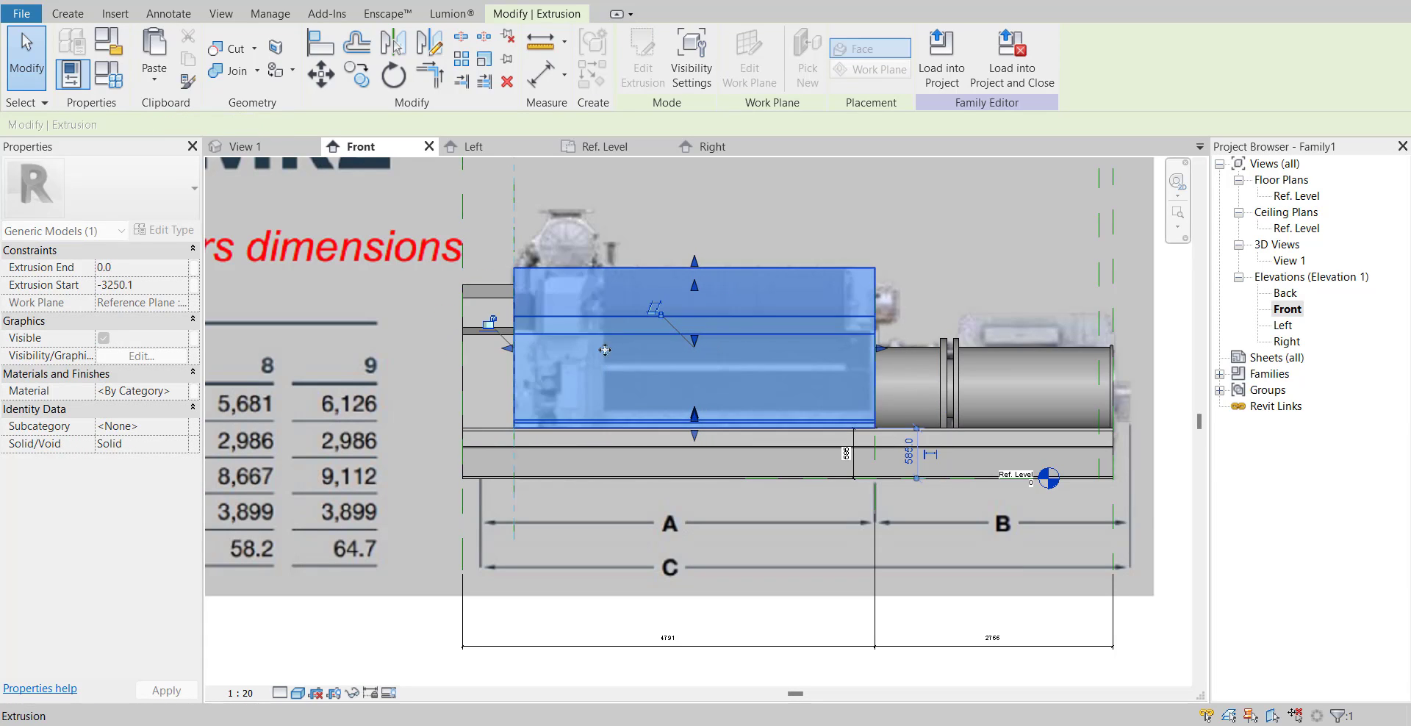
click(687, 216)
scroll(589, 416, down, 3)
click(1121, 351)
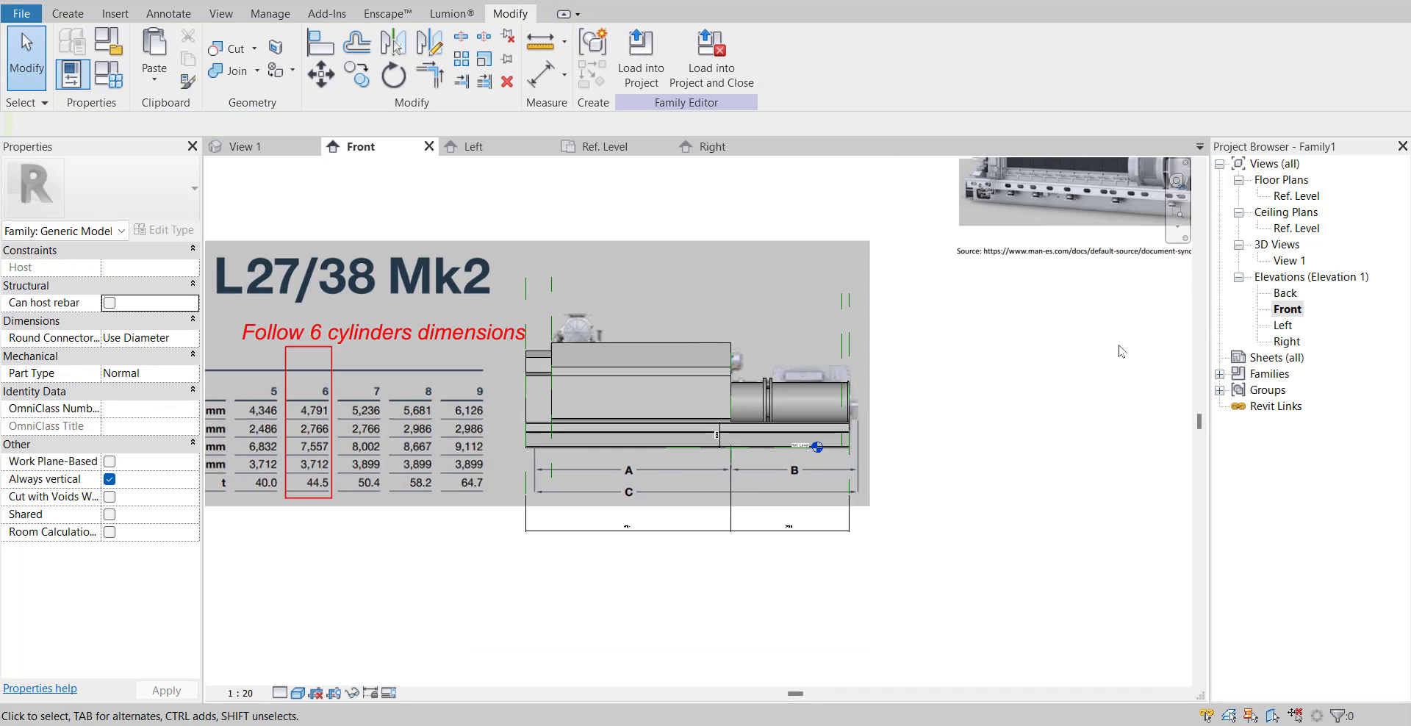
- Inspect the assembled base, housing, cylinder and front block from different angles in the 3D view
double_click(1290, 261)
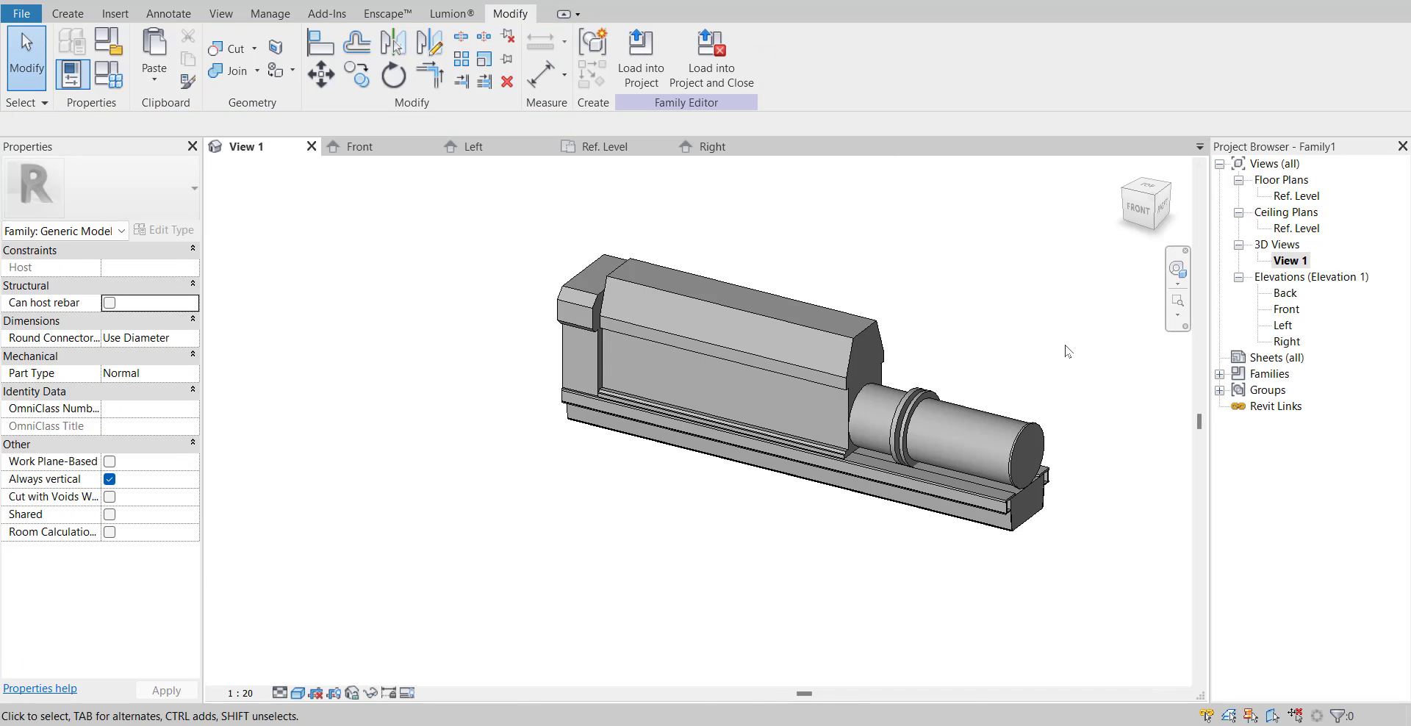
shift+middle_drag(1066, 351, 897, 365)
shift+middle_drag(546, 327, 1077, 311)
scroll(995, 372, down, 3)
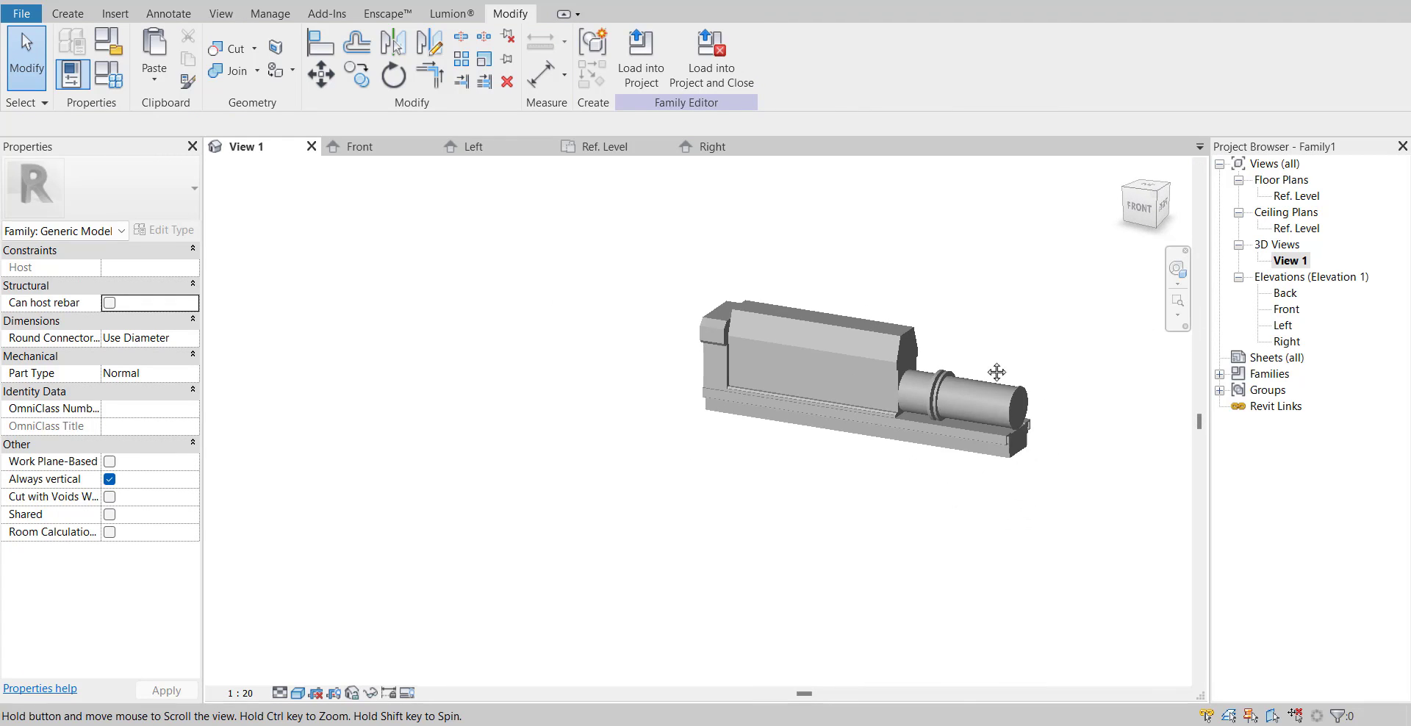
scroll(756, 406, down, 2)
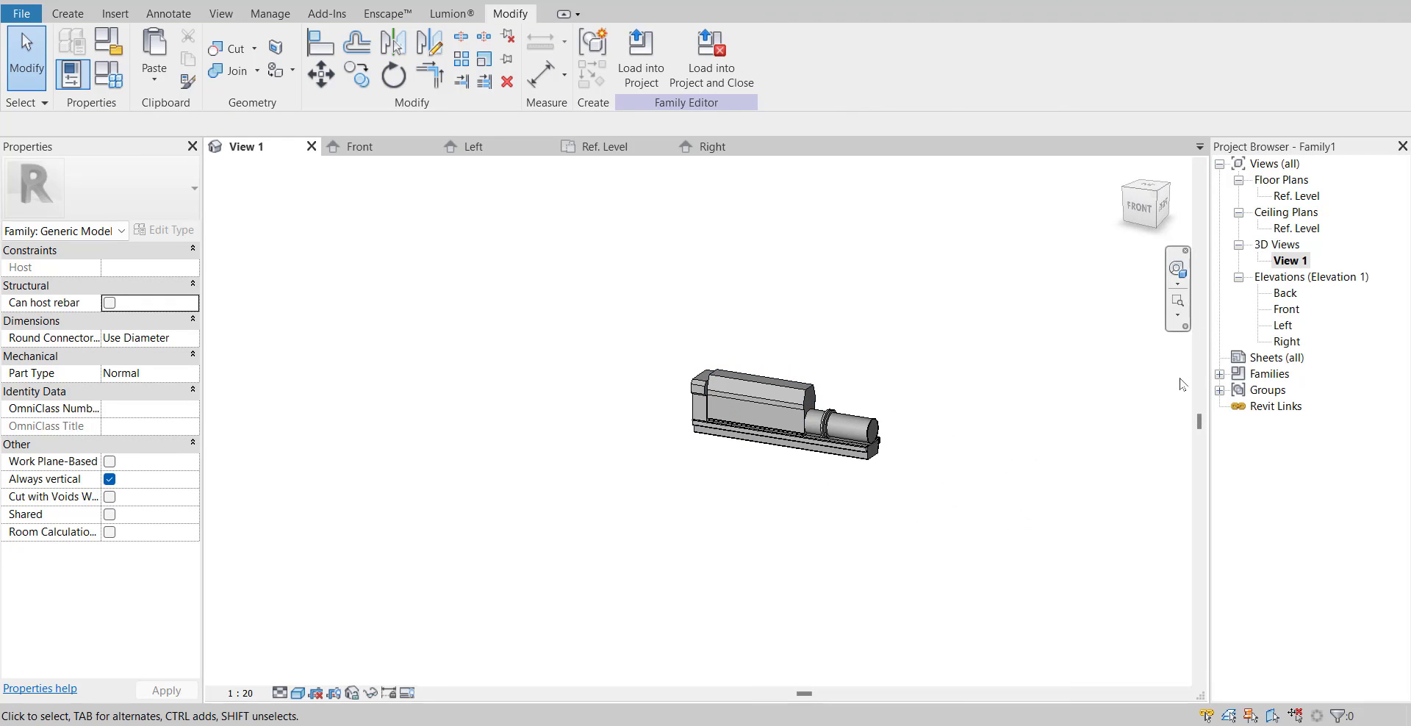
- Check the 6-cylinder column of the dimension table in the front elevation against the model and reference images
double_click(1284, 309)
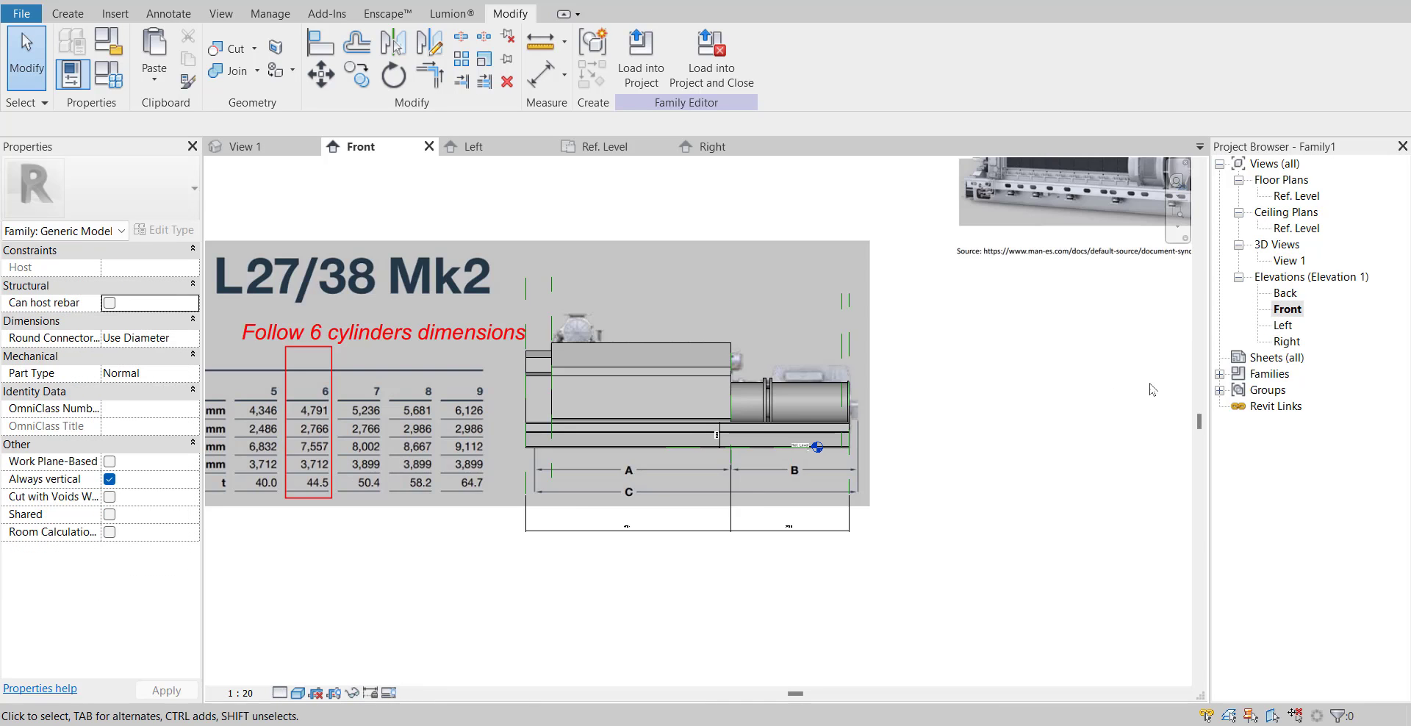
scroll(977, 408, down, 3)
scroll(554, 439, up, 2)
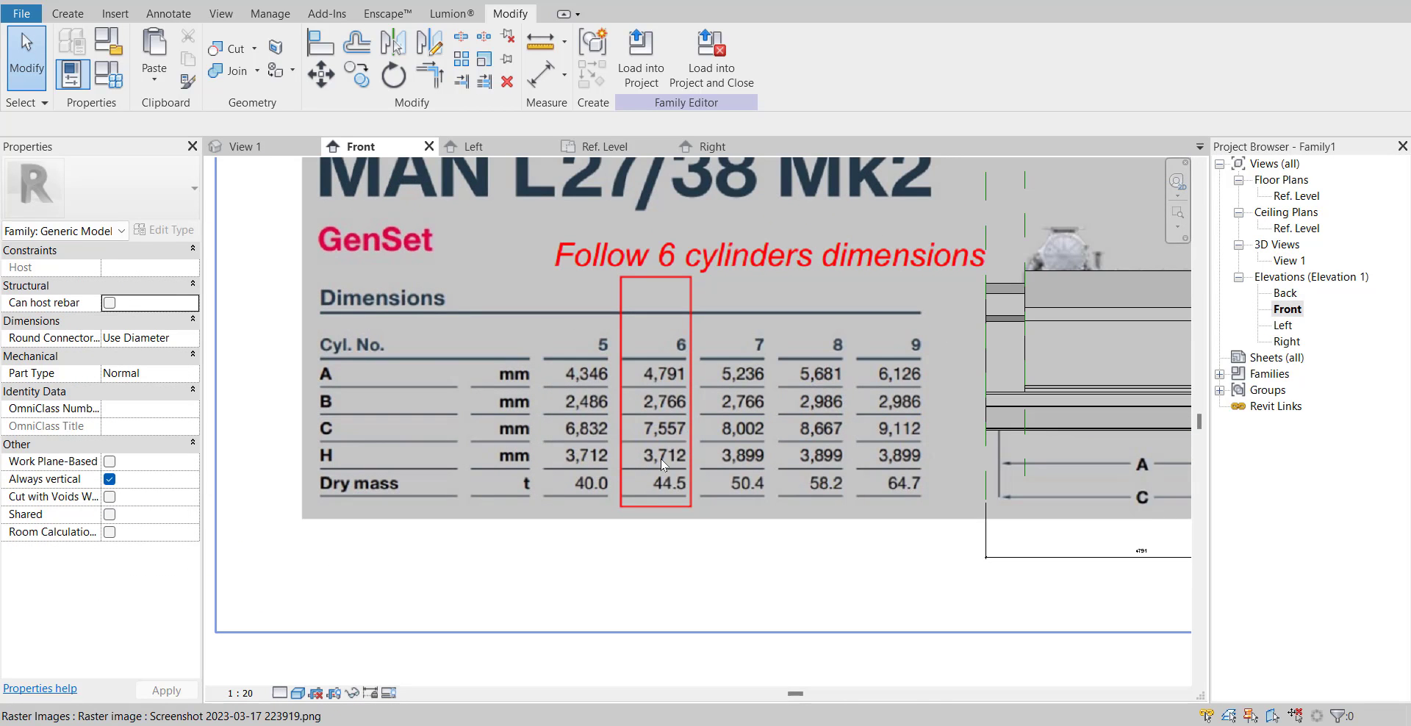
scroll(645, 464, down, 2)
middle_drag(644, 464, 195, 482)
scroll(665, 524, down, 1)
mouse_move(665, 524)
middle_down()
mouse_move(597, 529)
mouse_move(740, 537)
middle_up()
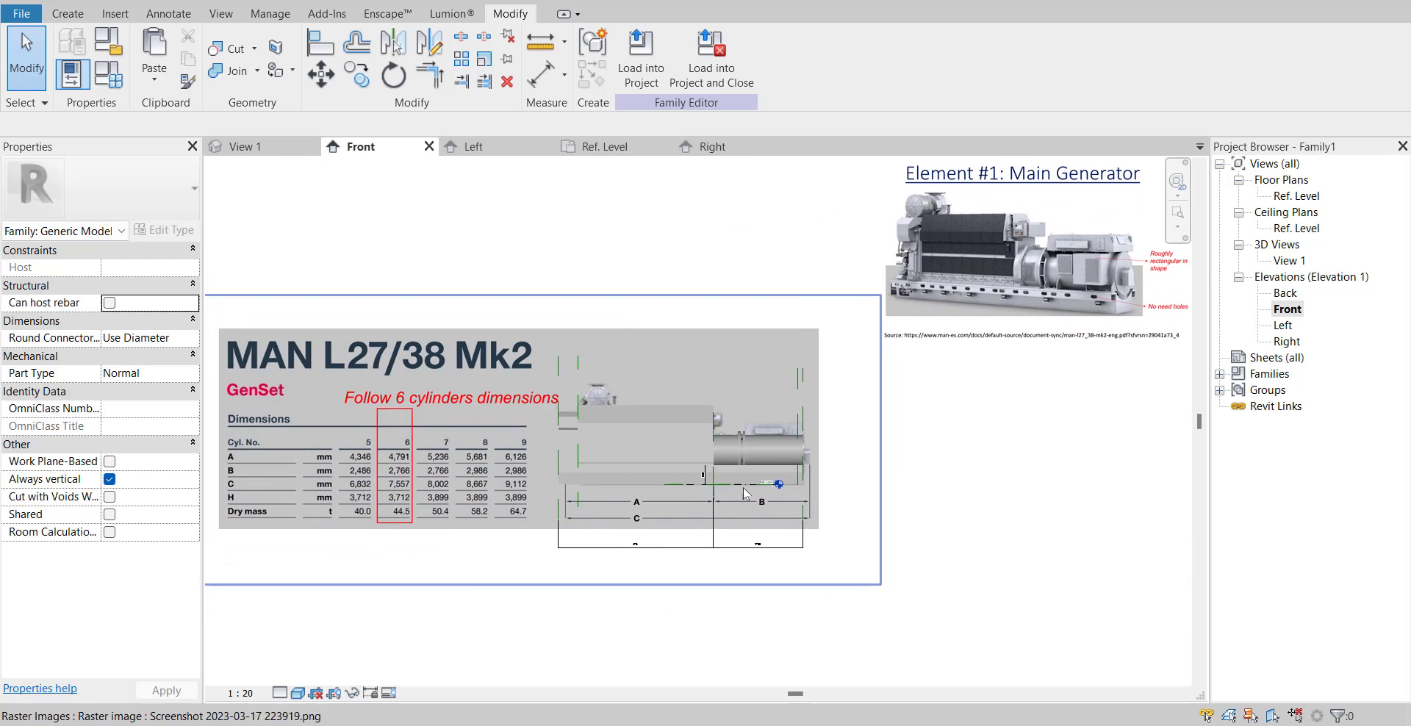
scroll(636, 480, up, 2)
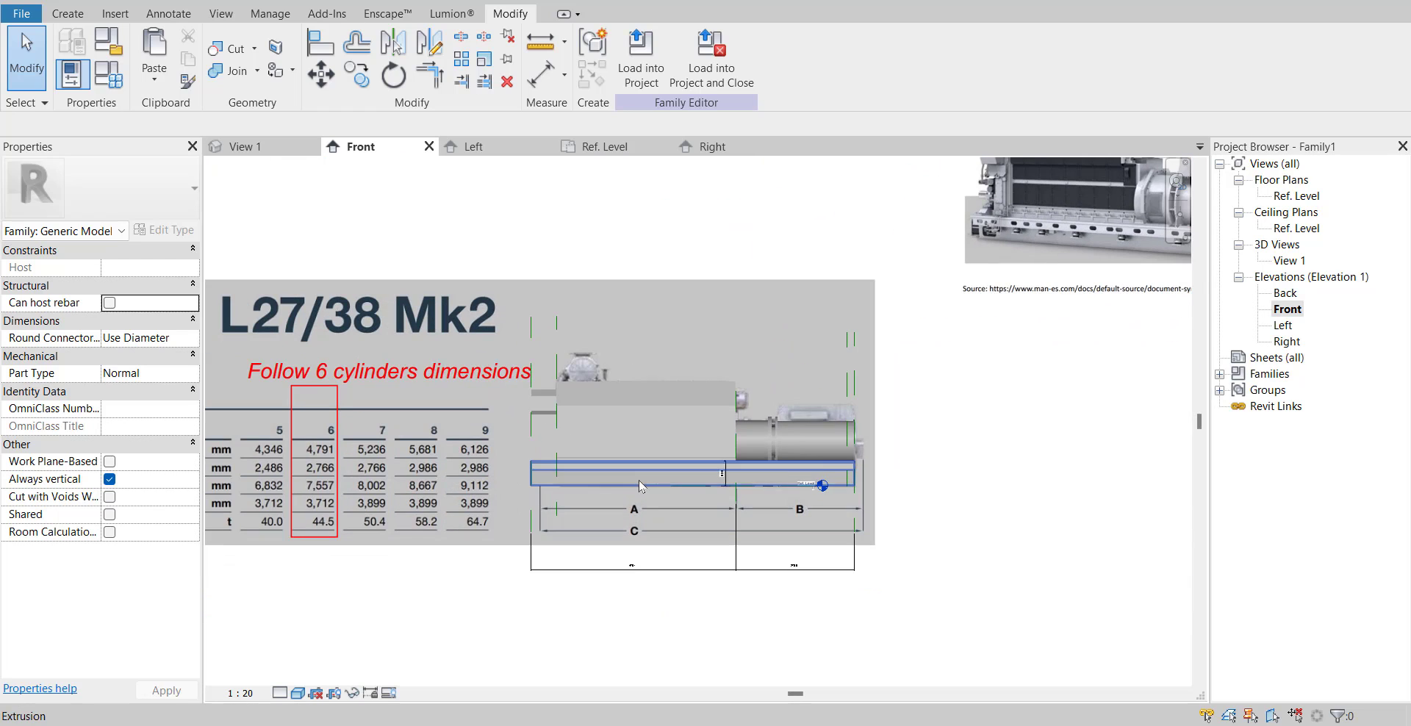
- Draw a horizontal reference plane across the generator's full length, above the housing and about 2930 mm above Ref. Level
click(67, 14)
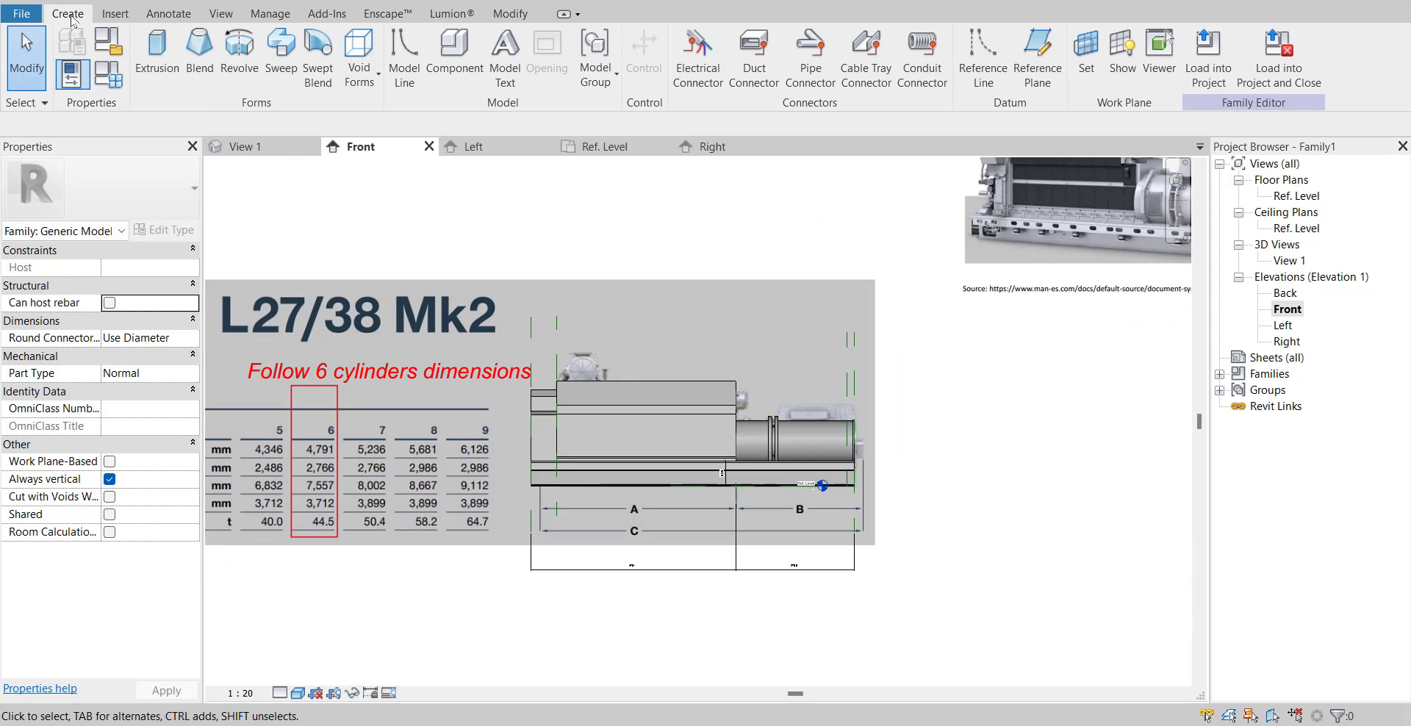
click(1037, 64)
click(498, 360)
click(930, 360)
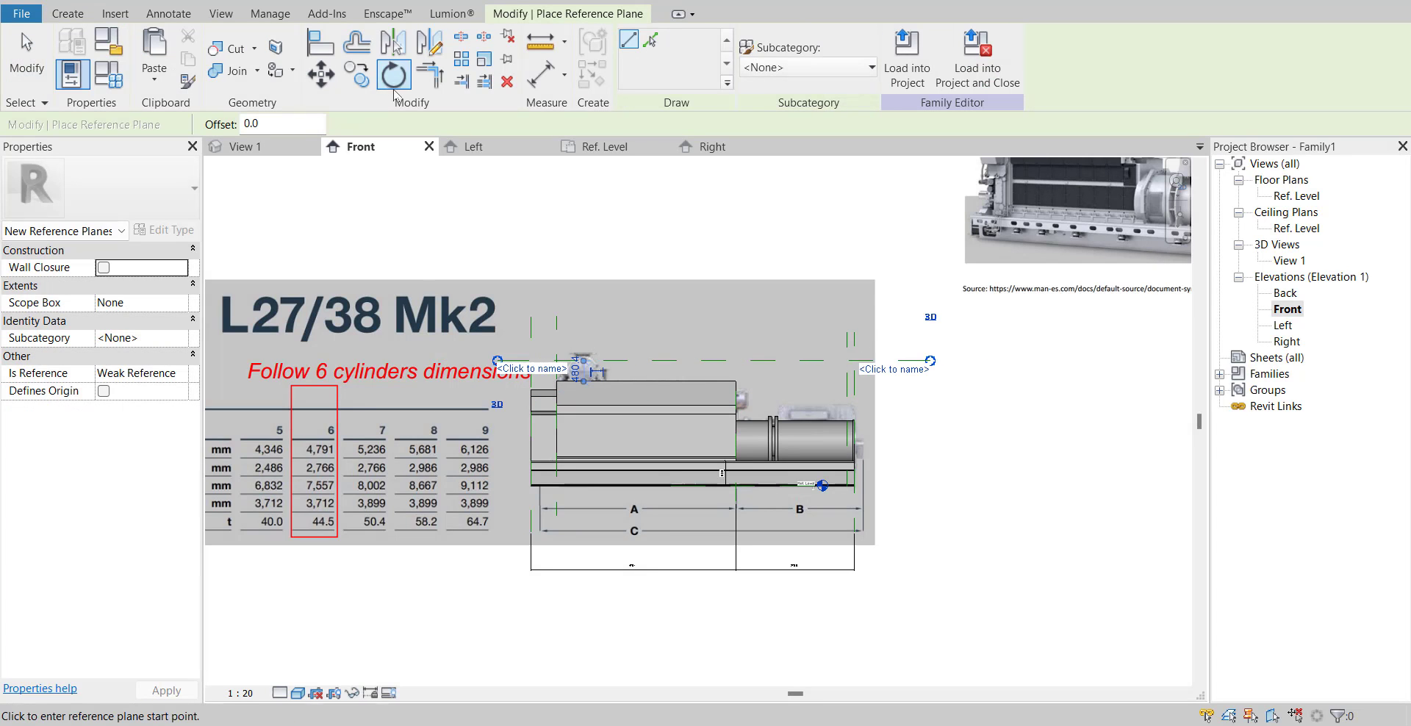
- Add an aligned dimension between the upper horizontal reference plane and Ref. Level, placed beyond the cylinder's end
click(538, 79)
click(885, 360)
scroll(837, 502, up, 4)
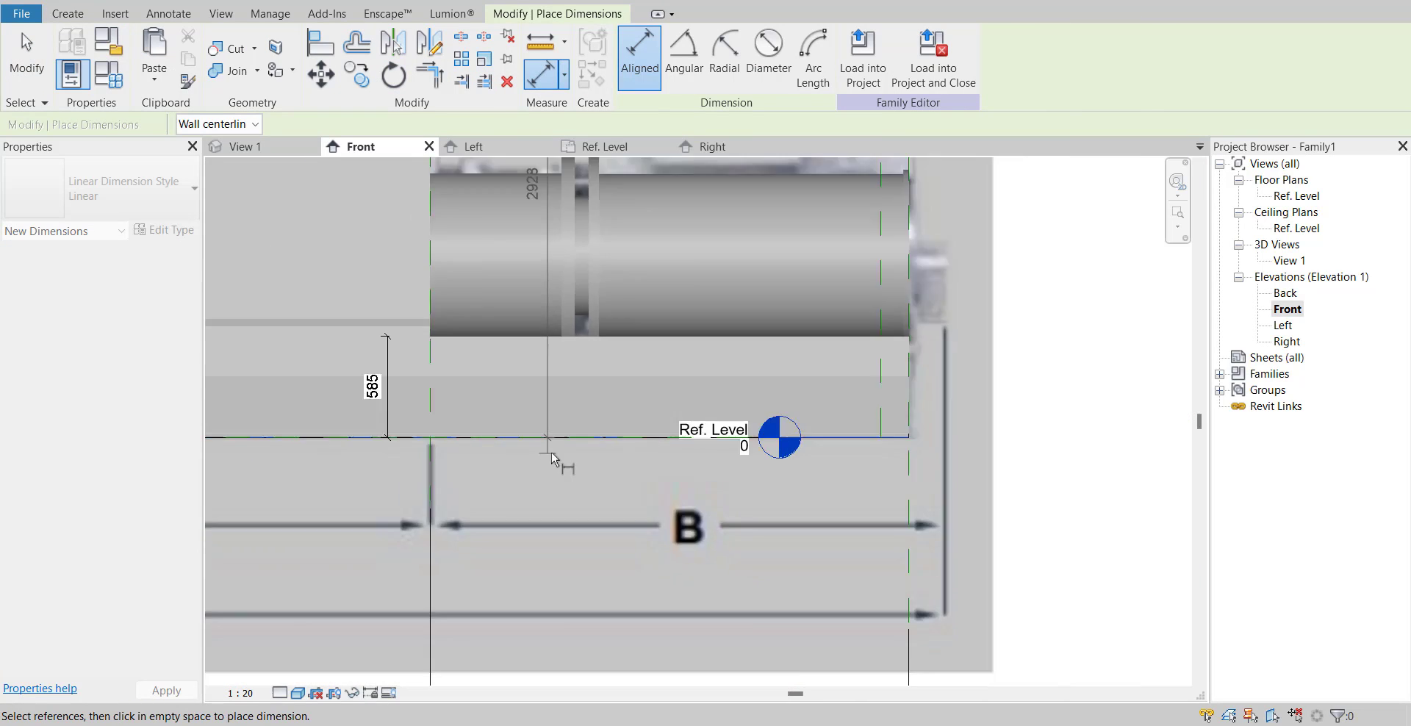
scroll(555, 451, down, 3)
click(555, 446)
click(789, 433)
middle_drag(851, 349, 853, 421)
scroll(853, 421, up, 1)
click(27, 55)
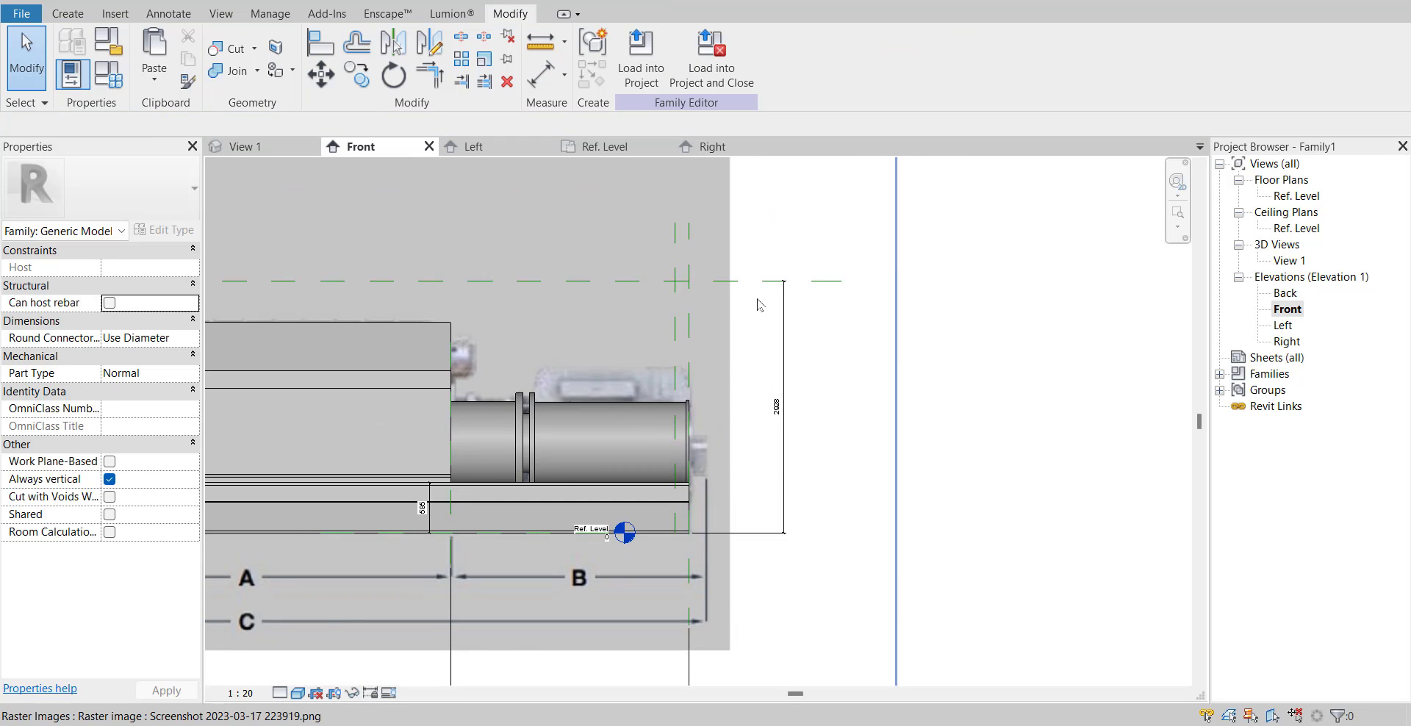
- Set the height dimension between Ref. Level and the upper horizontal reference plane to 3712 mm, the table's H value for 6 cylinders
scroll(811, 343, down, 1)
scroll(812, 343, up, 3)
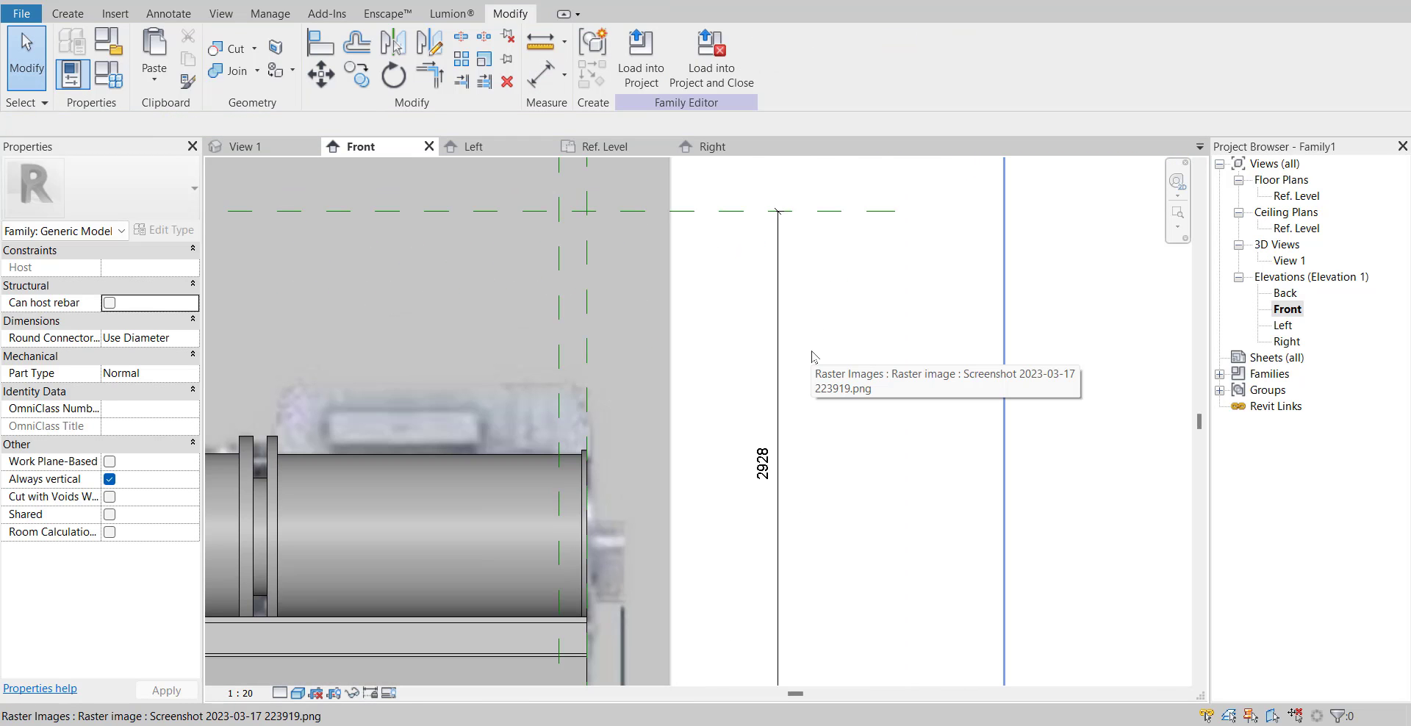
scroll(812, 357, down, 3)
click(957, 380)
scroll(922, 466, up, 5)
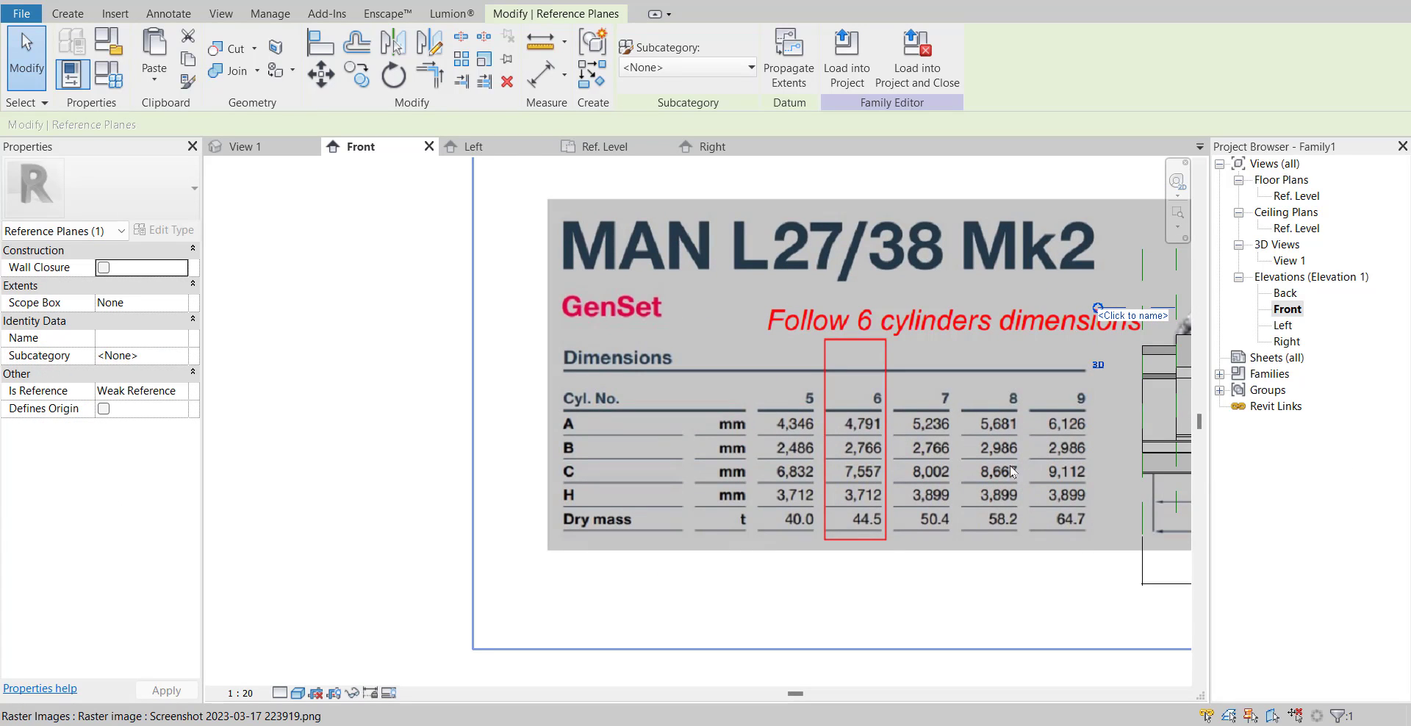
middle_drag(991, 485, 524, 493)
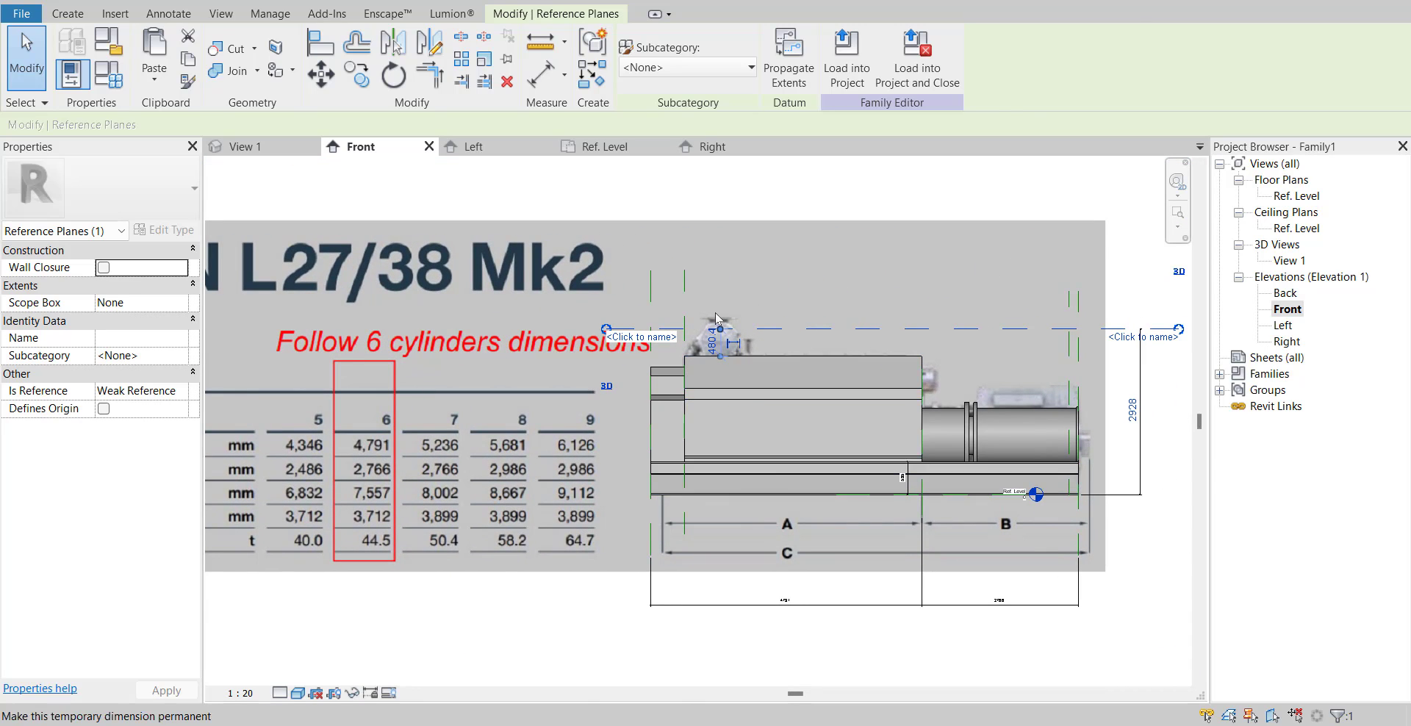
scroll(717, 314, up, 3)
scroll(735, 340, down, 2)
middle_drag(735, 340, 474, 320)
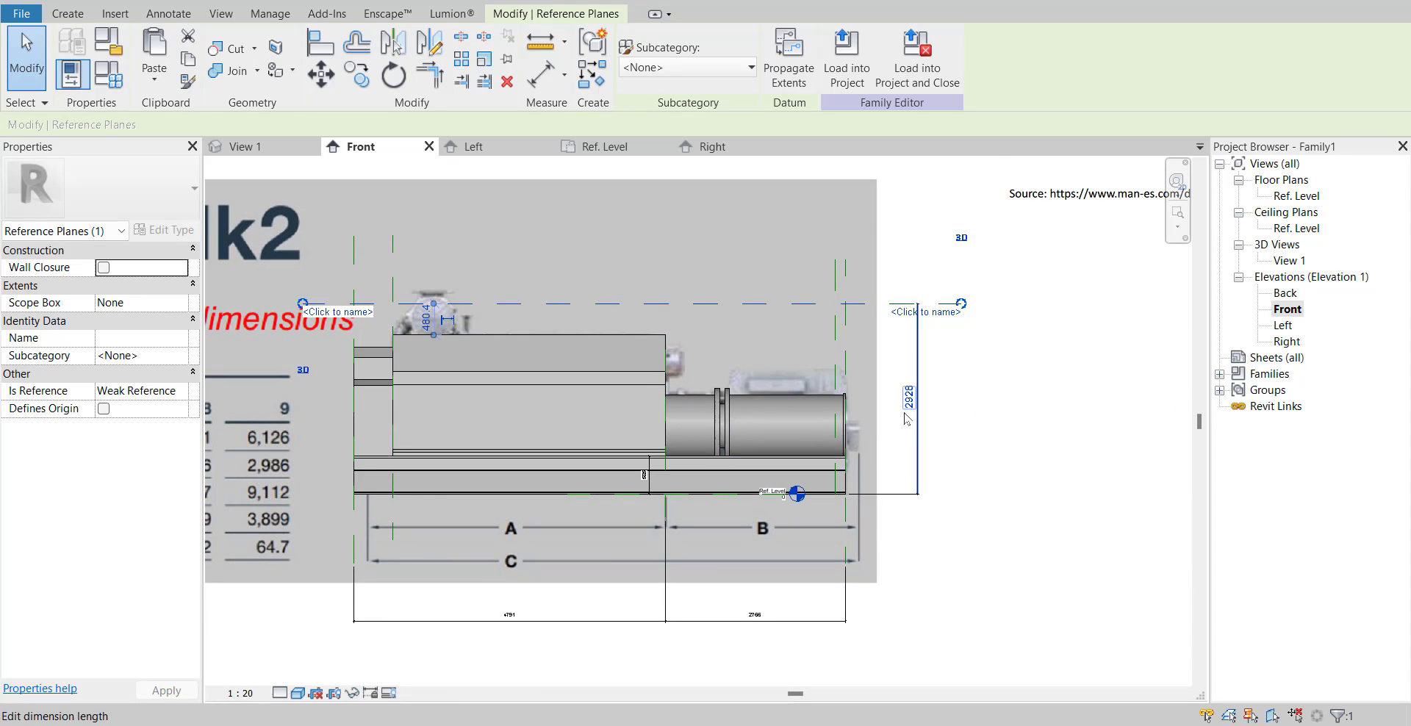
scroll(631, 481, down, 2)
middle_drag(631, 481, 898, 474)
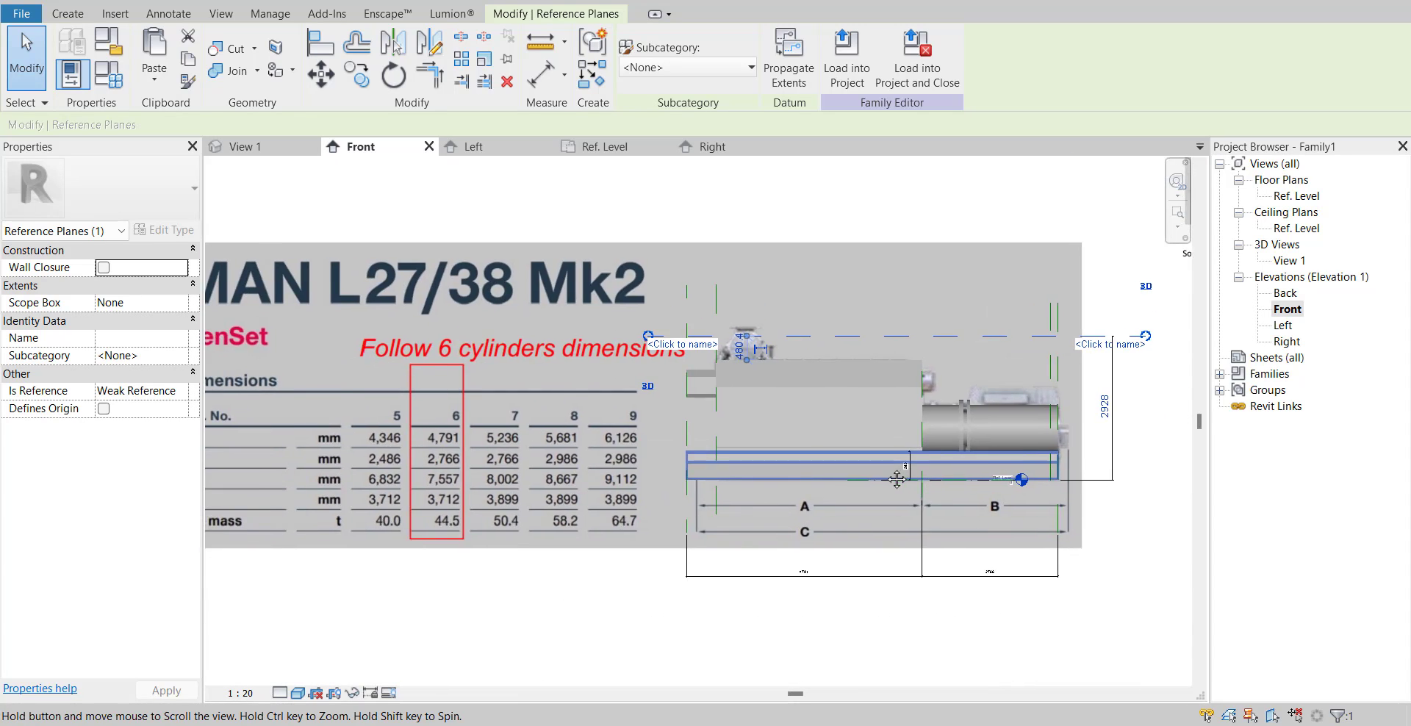
scroll(897, 474, down, 1)
scroll(1074, 419, up, 2)
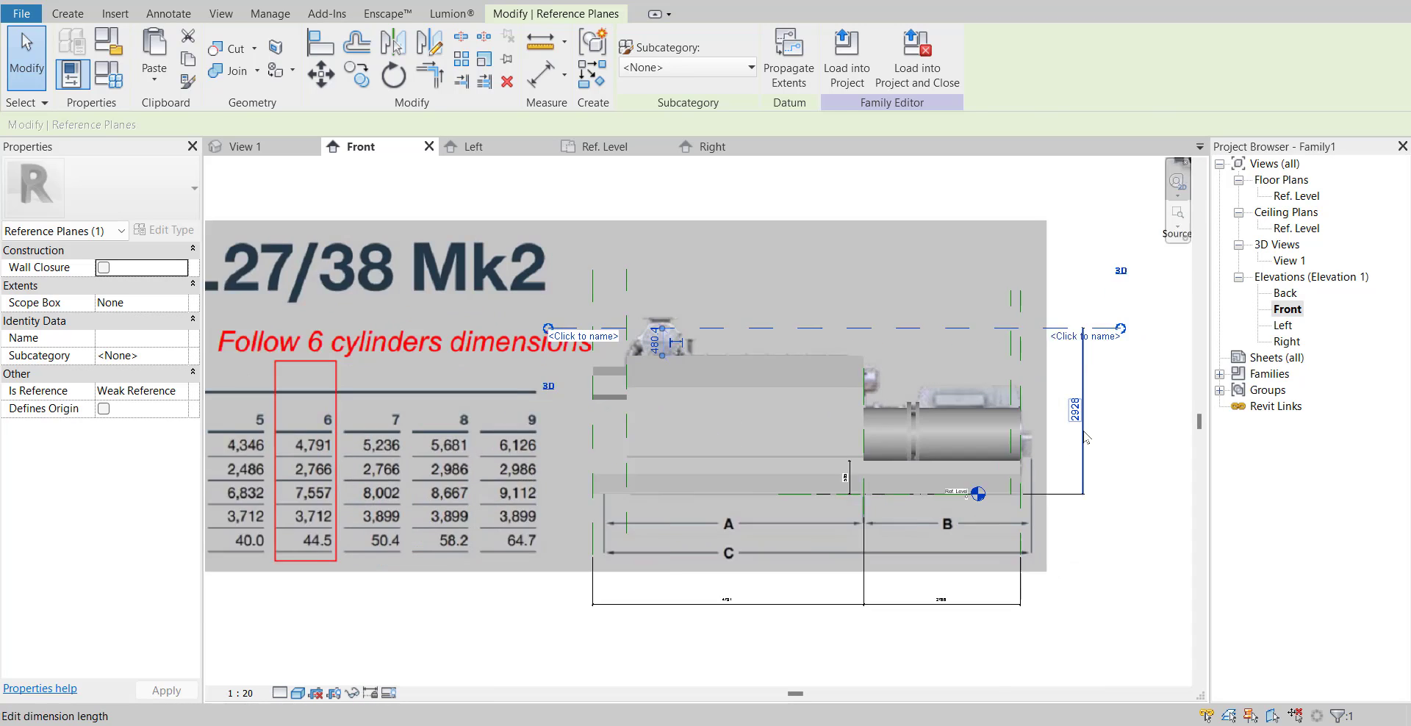
click(1074, 419)
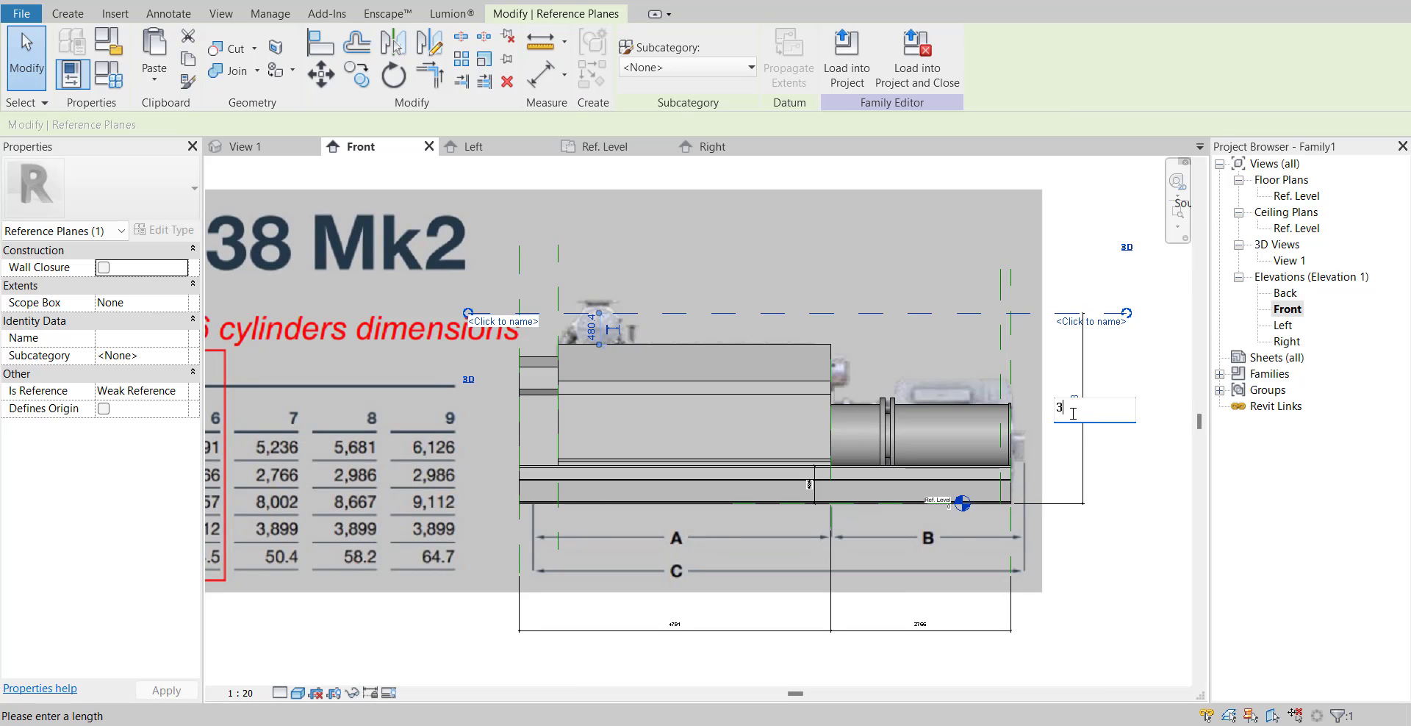
key(Return)
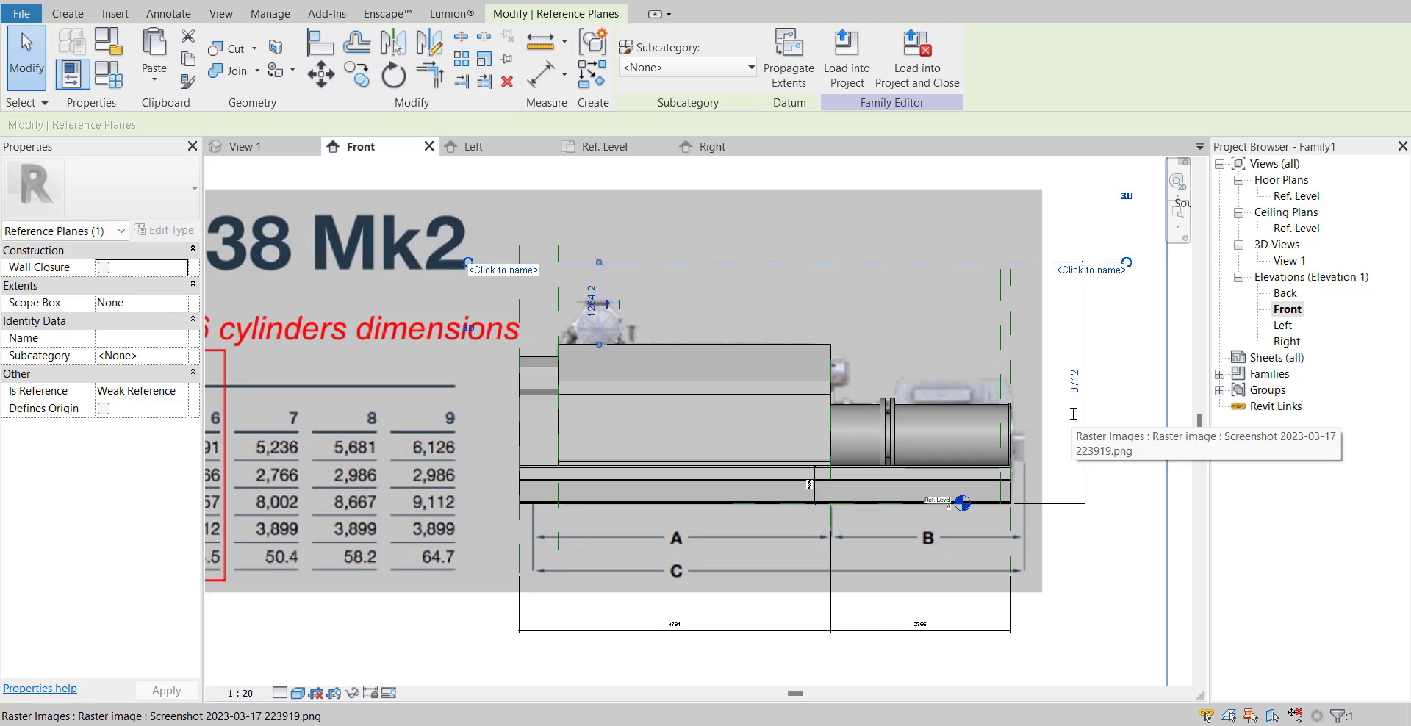
- Move the upper horizontal reference plane down to about 3300 mm above Ref. Level, just above the turbocharger in the reference image
scroll(792, 354, down, 3)
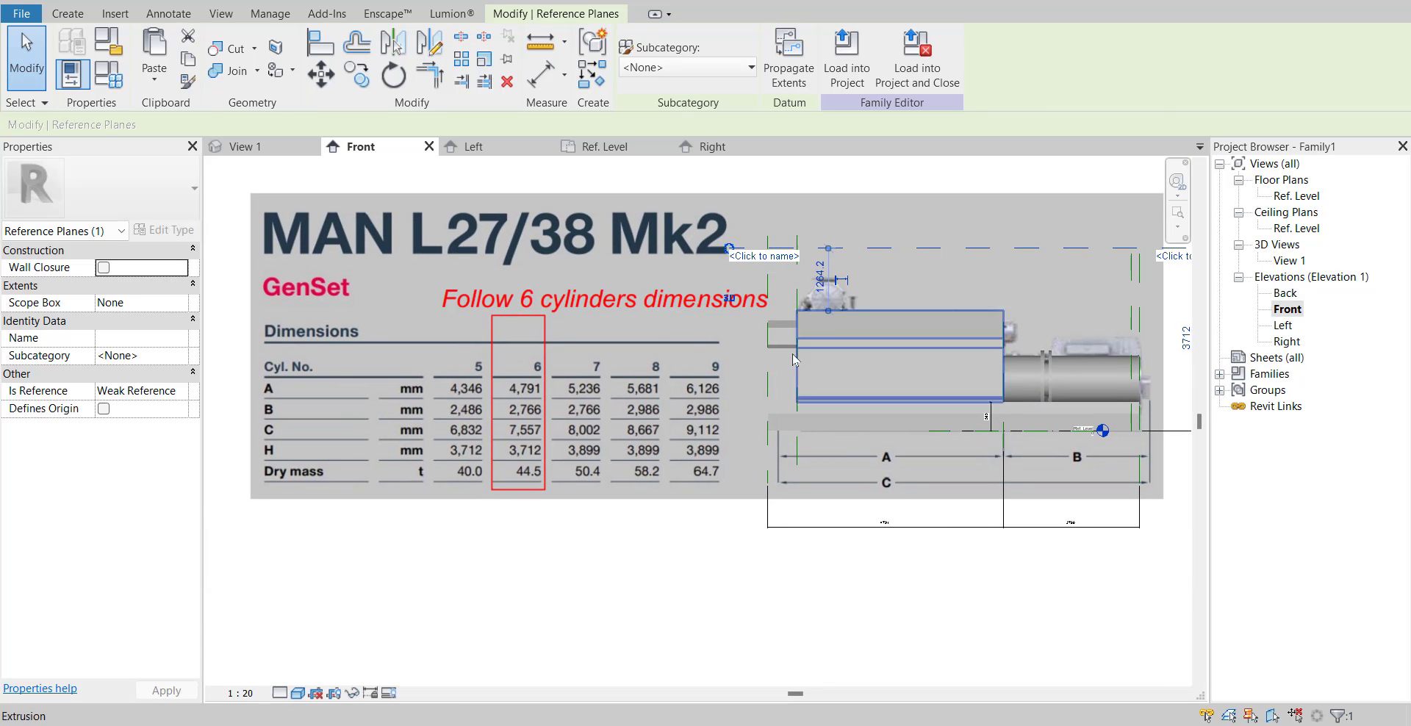
scroll(447, 455, up, 5)
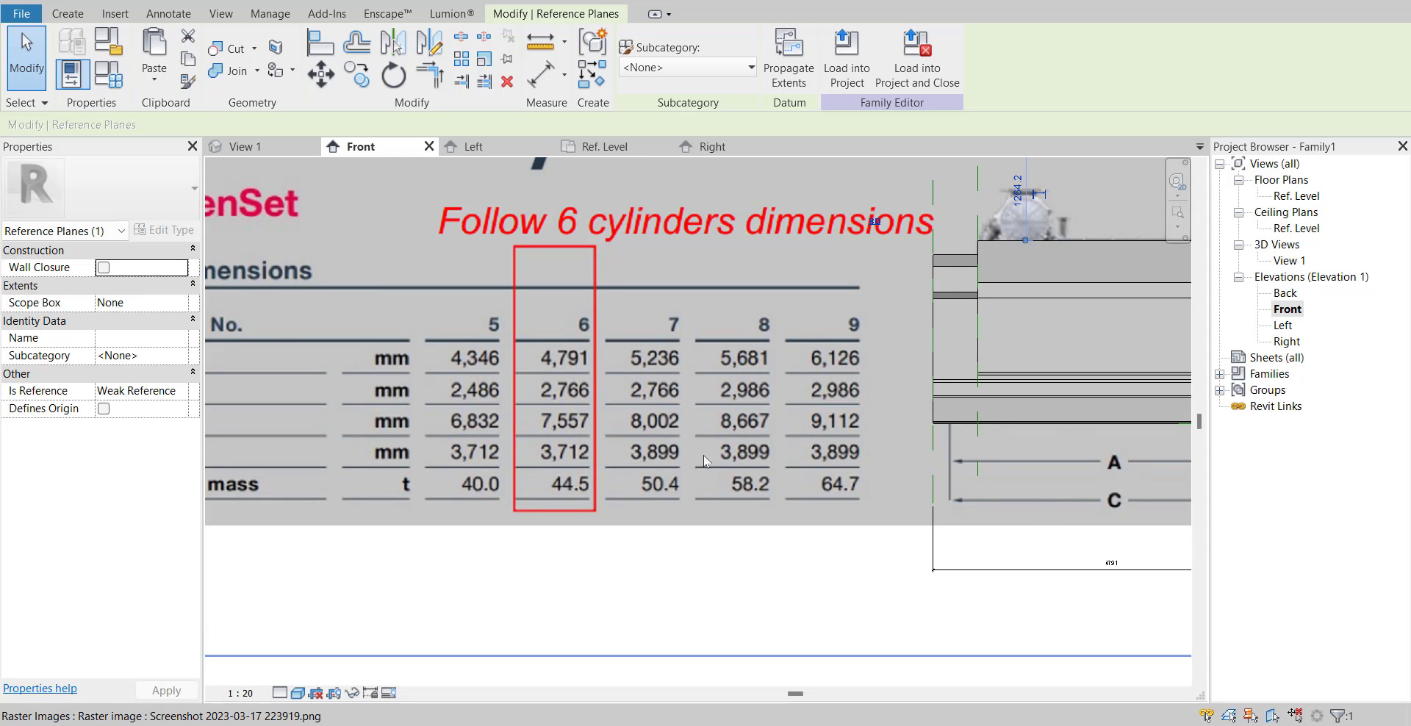
scroll(703, 456, down, 1)
middle_drag(703, 456, 346, 454)
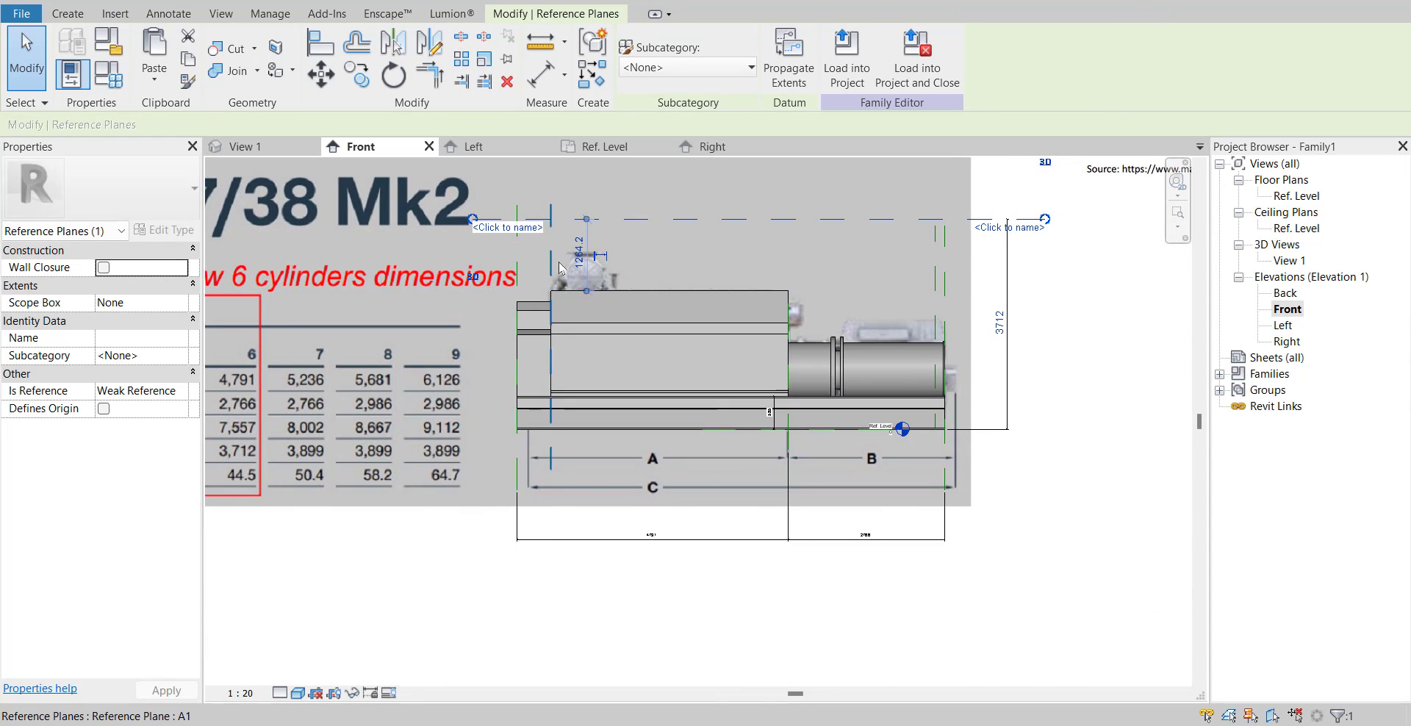
click(1118, 356)
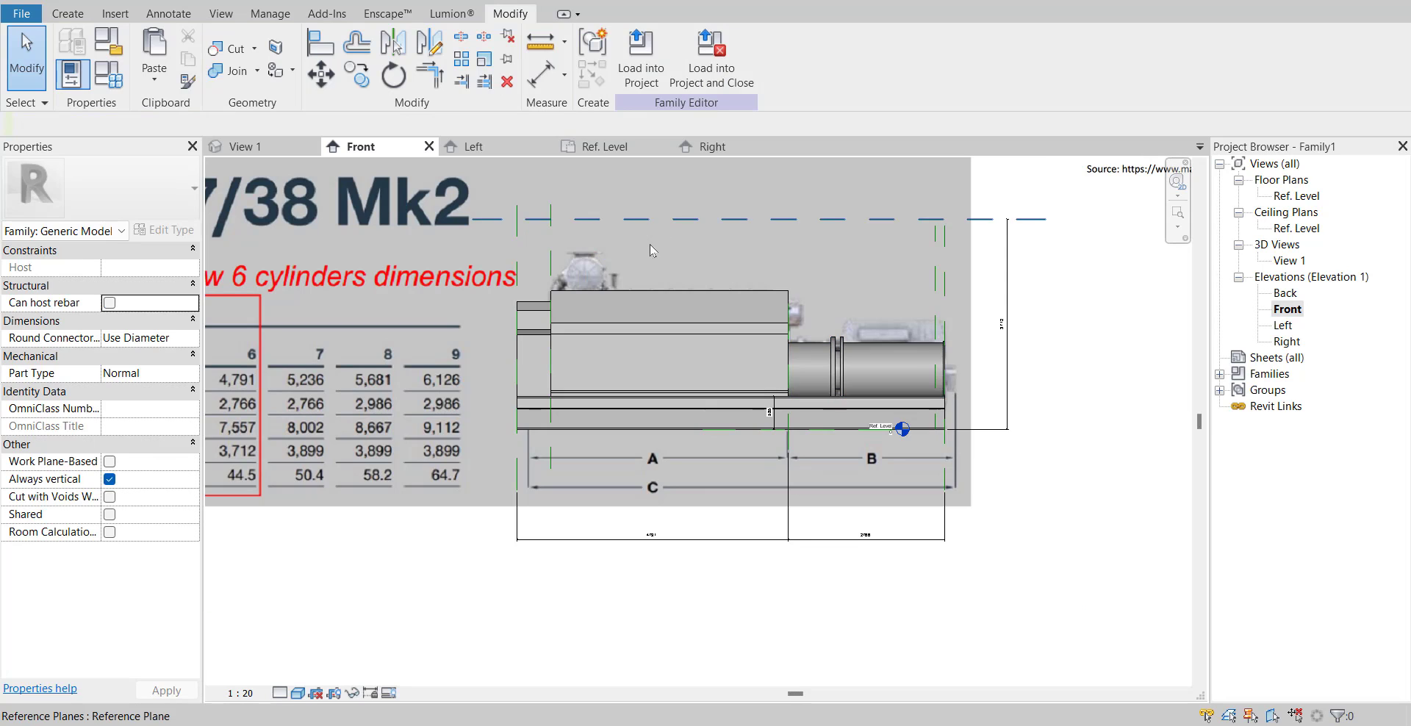
click(650, 219)
scroll(649, 243, up, 1)
scroll(619, 301, up, 2)
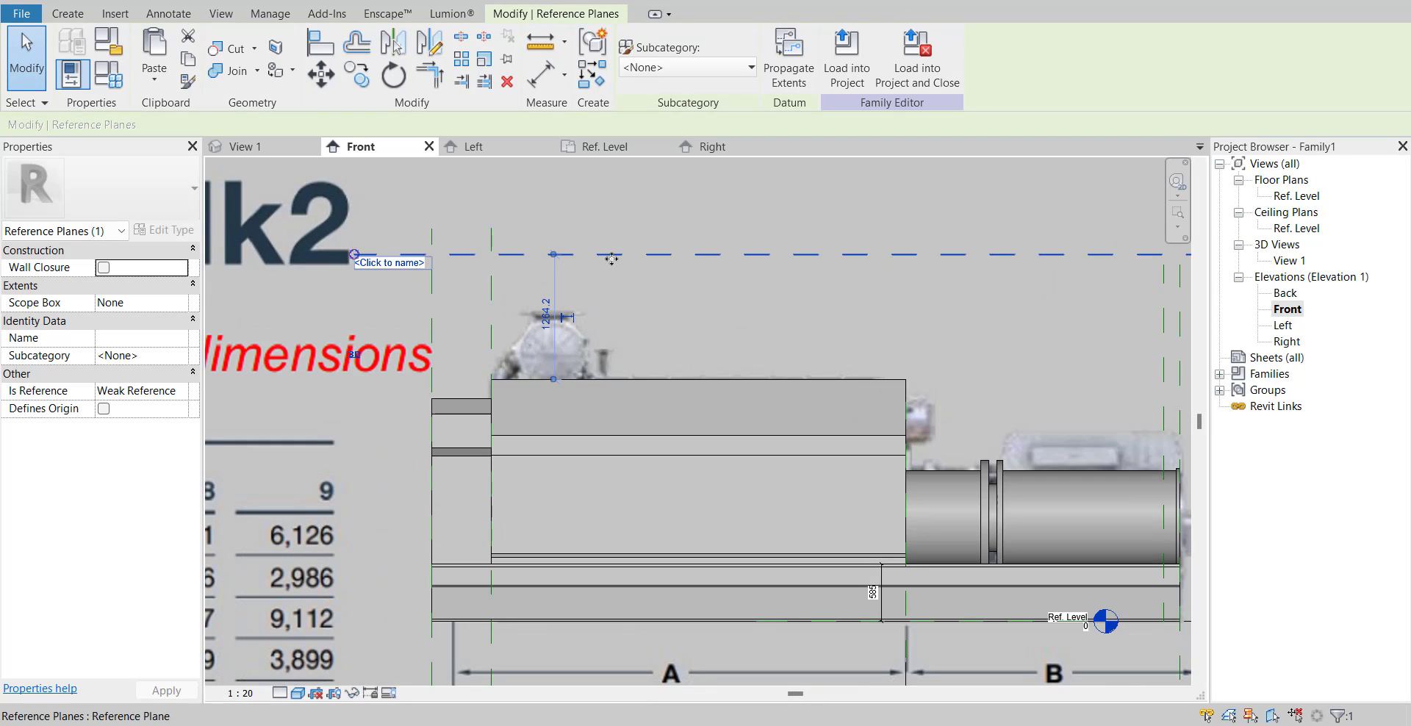
drag(610, 281, 610, 304)
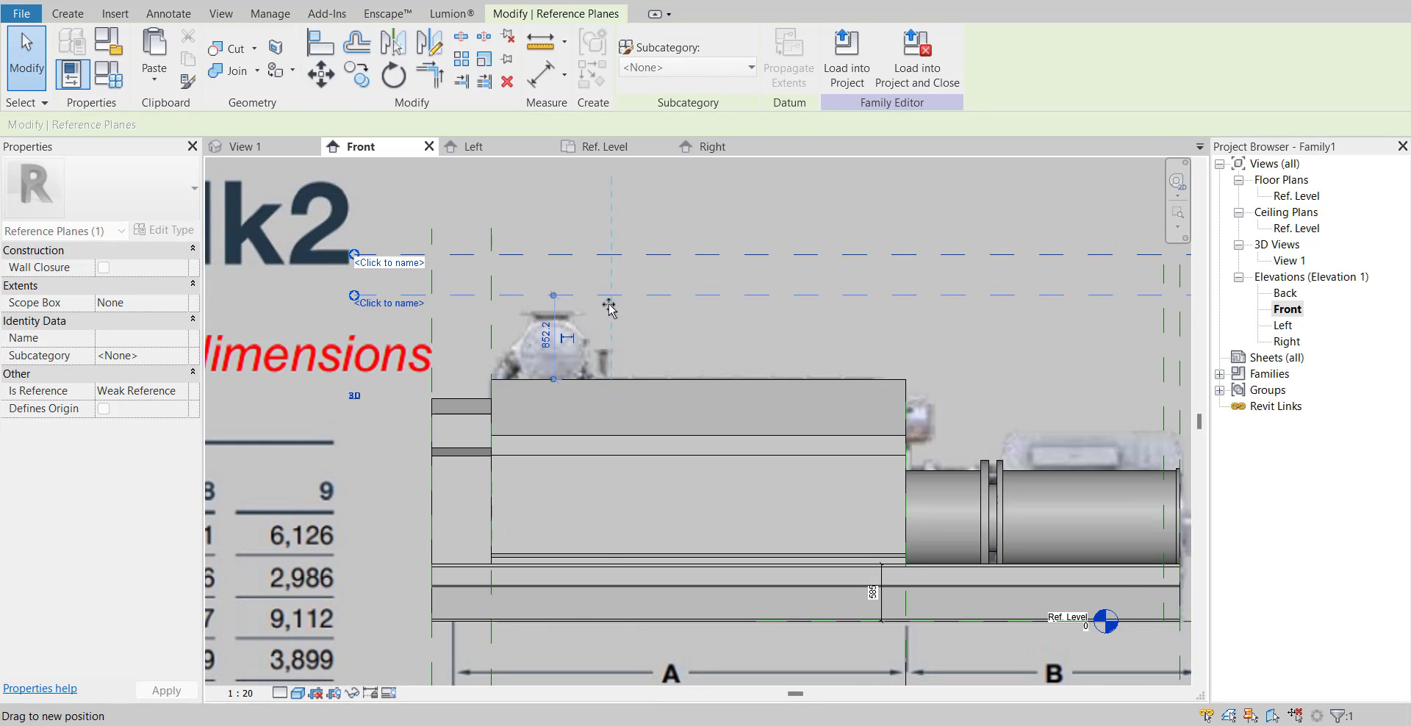
scroll(610, 306, down, 1)
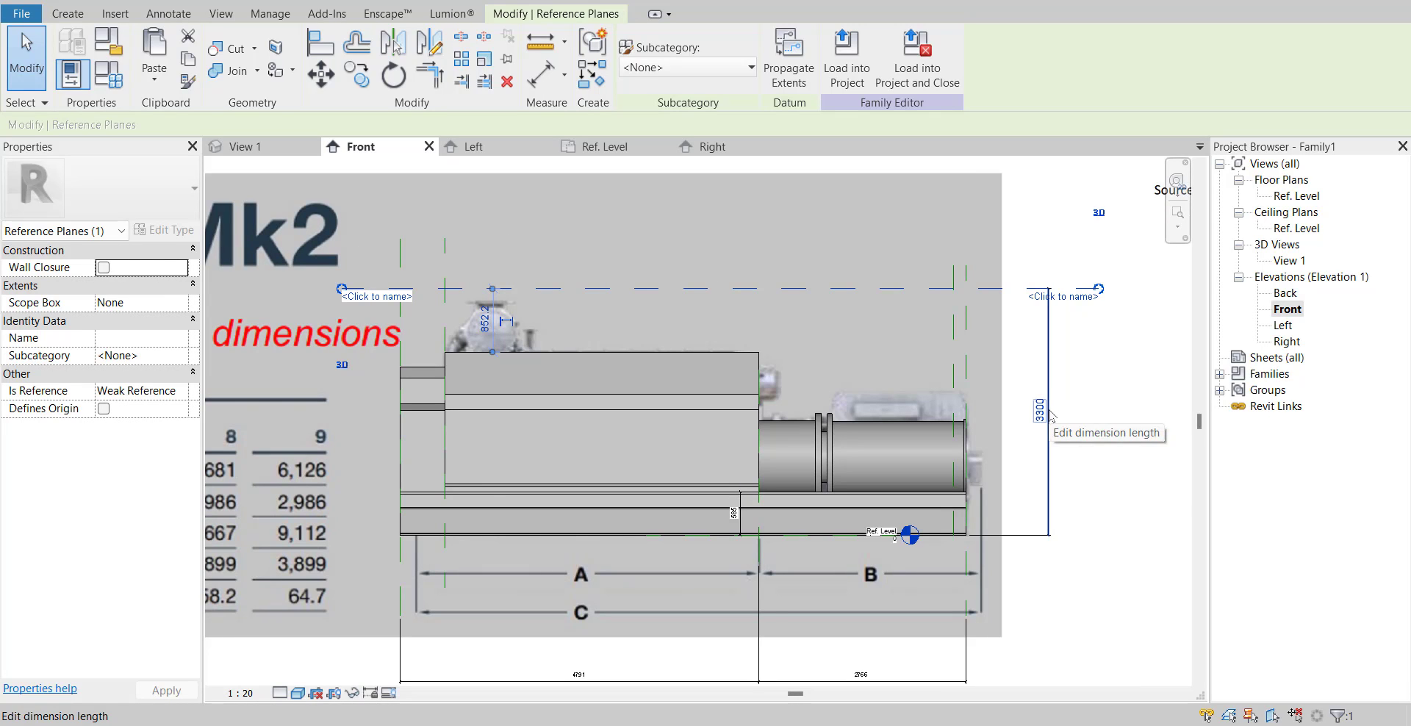
- Name the upper horizontal reference plane H
click(1099, 297)
middle_drag(1095, 291, 1024, 316)
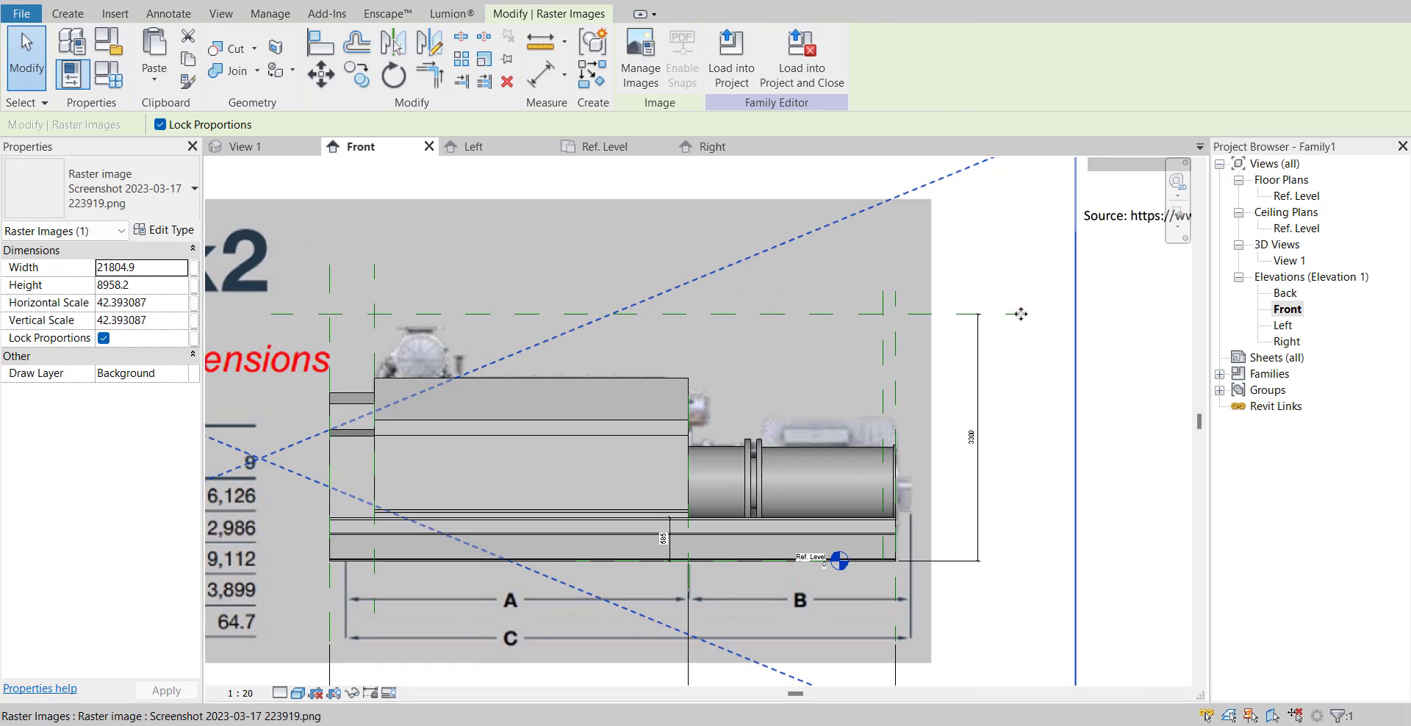
key(Escape)
click(1019, 314)
click(1011, 327)
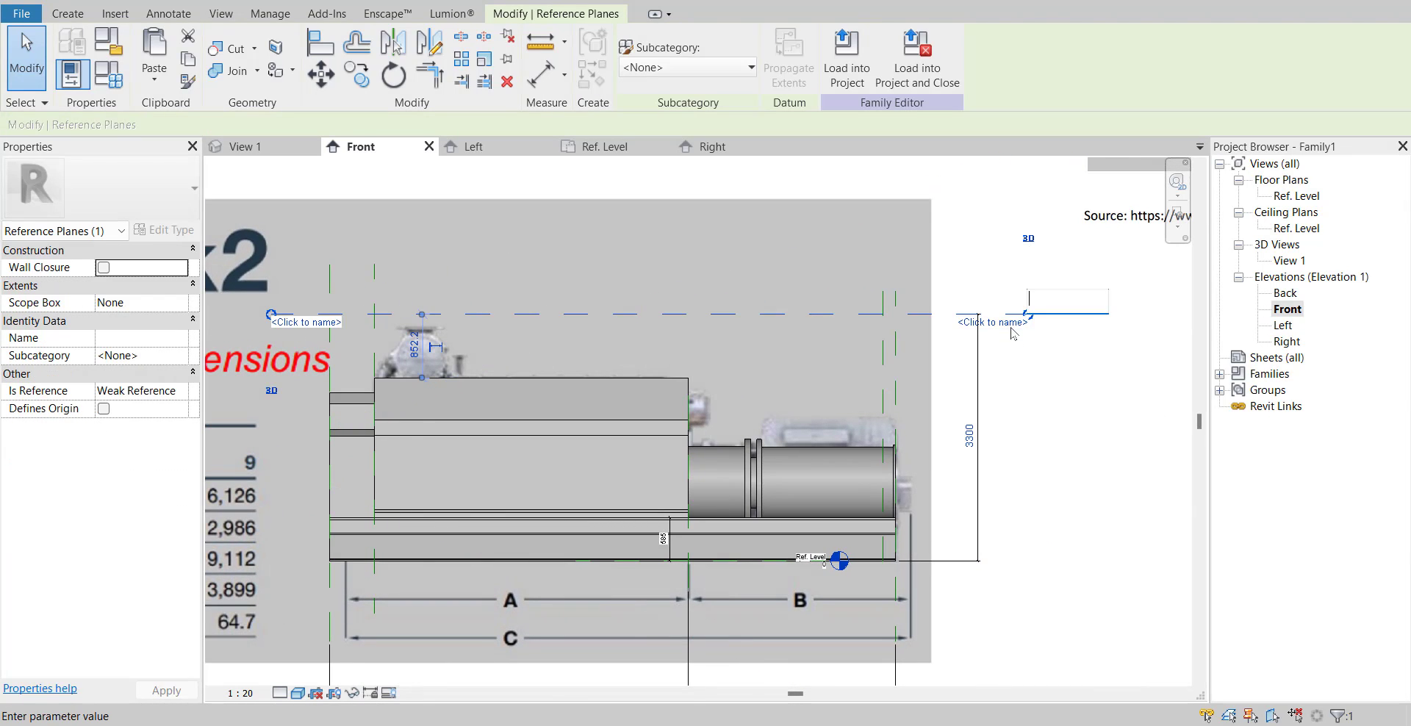
text(H)
key(Return)
scroll(970, 387, down, 2)
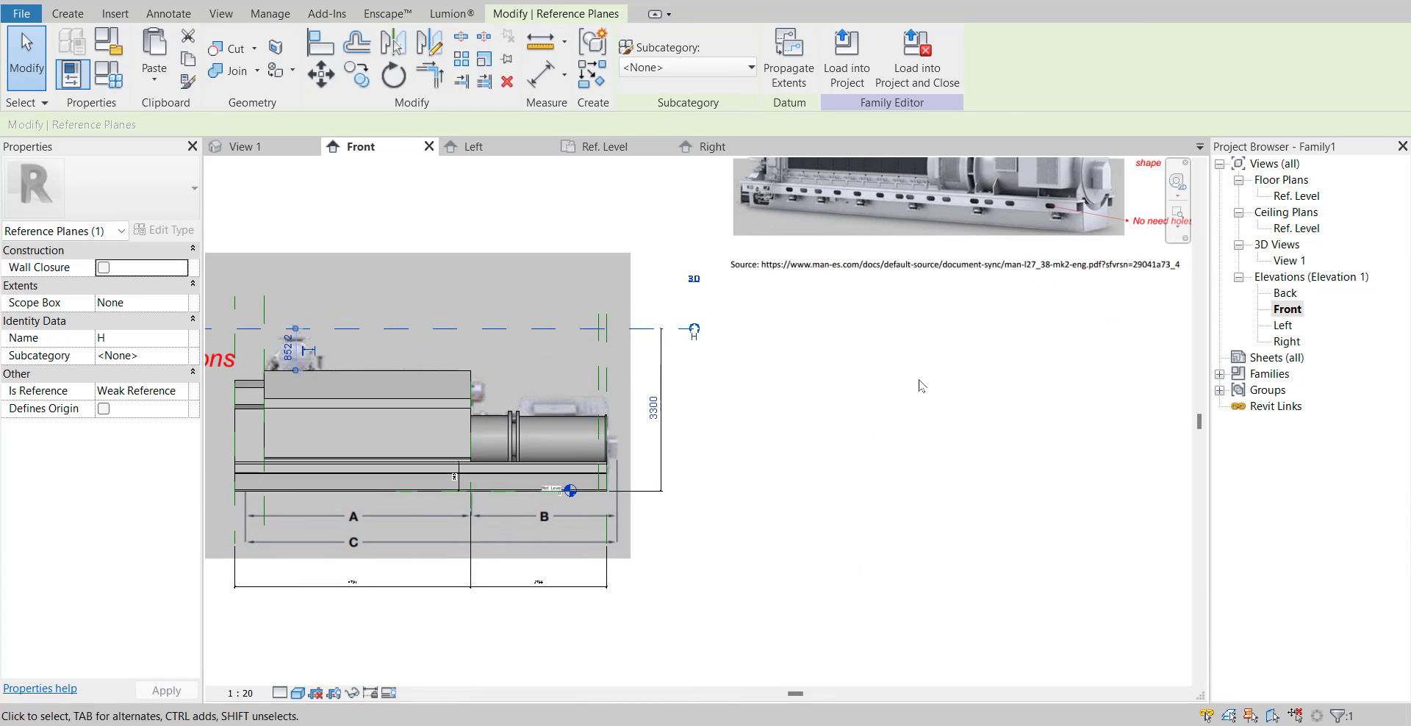
key(Escape)
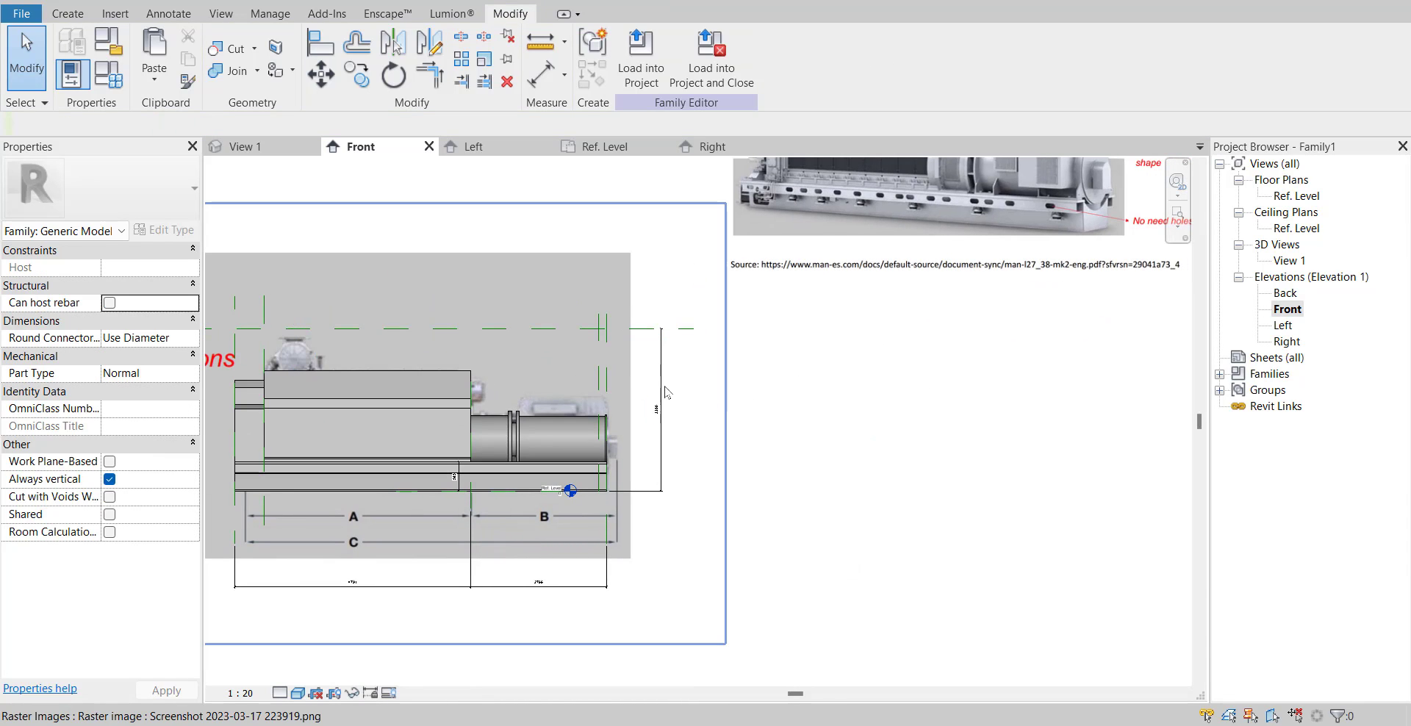
- Open the Right elevation and start a Revolve for the round drum above the housing seen in the reference image
scroll(264, 359, up, 4)
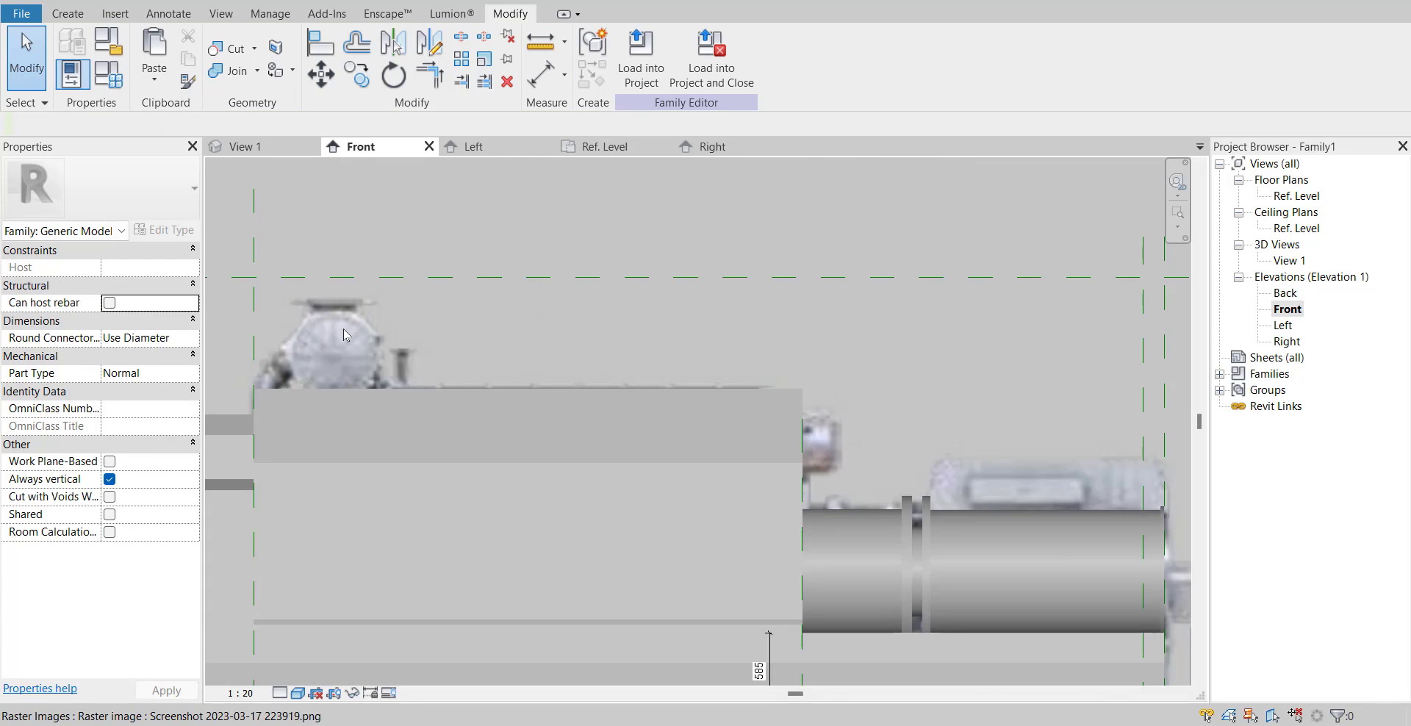
scroll(362, 390, down, 5)
scroll(800, 252, up, 5)
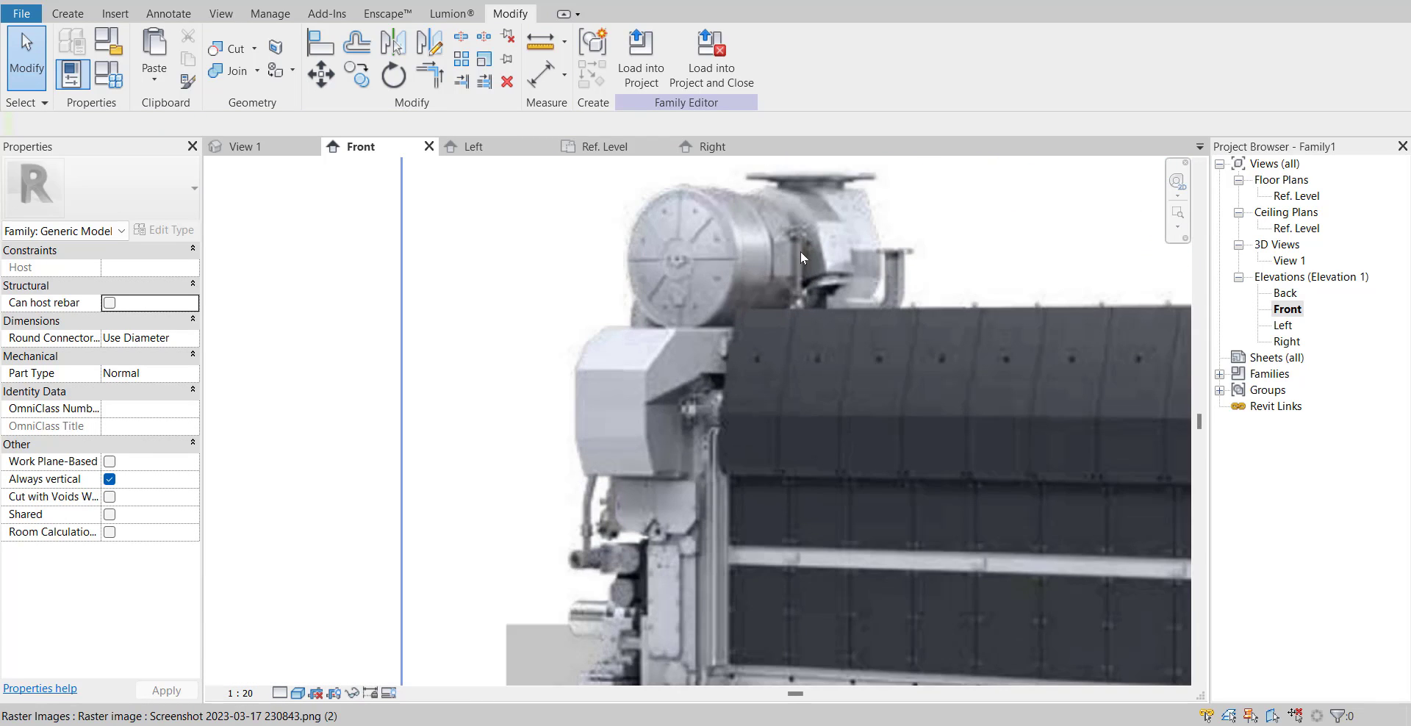
middle_drag(800, 251, 755, 333)
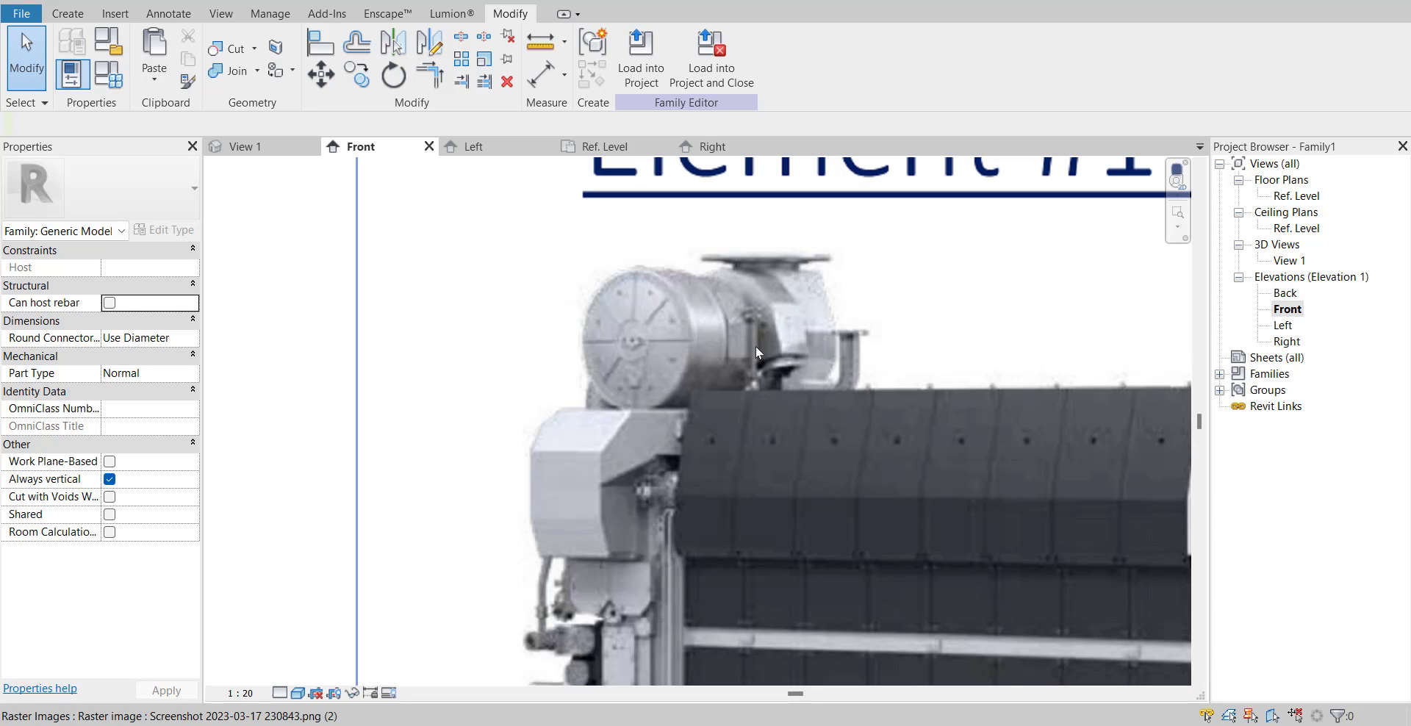
scroll(807, 343, down, 2)
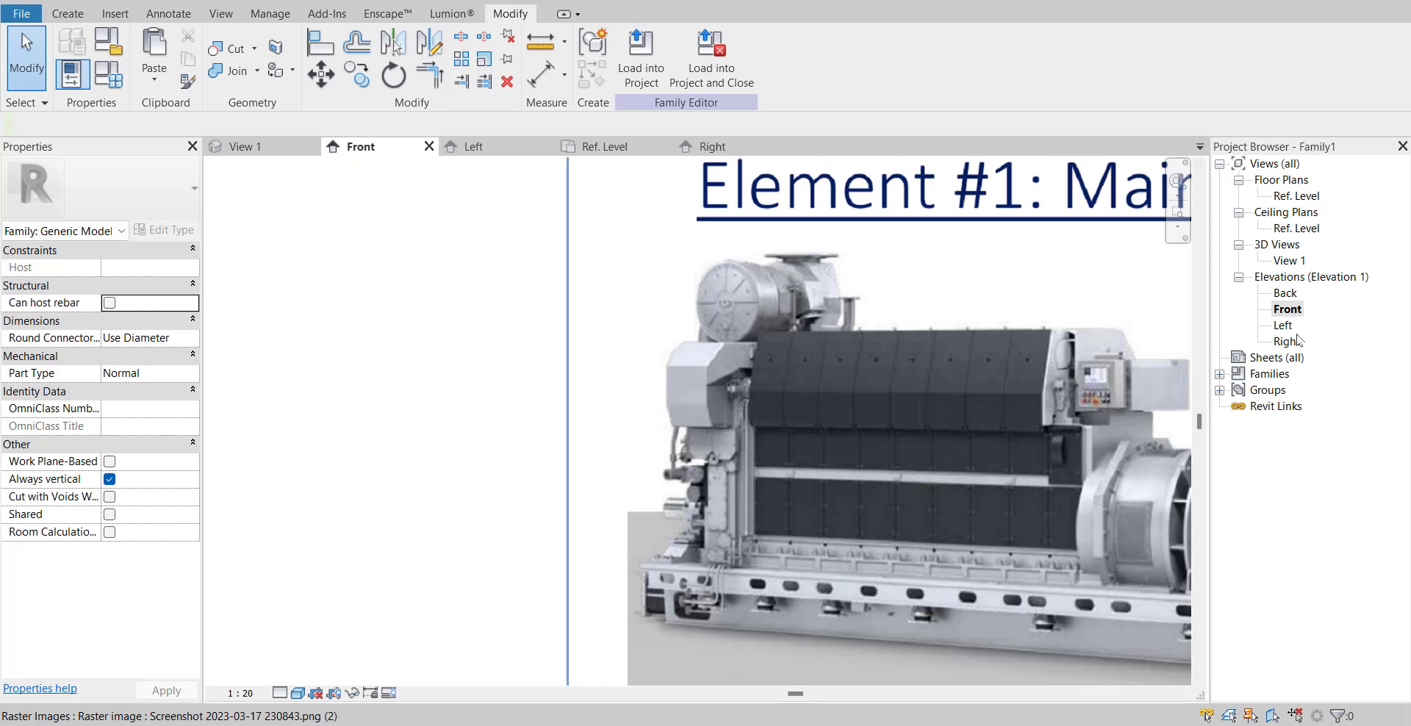
double_click(1290, 343)
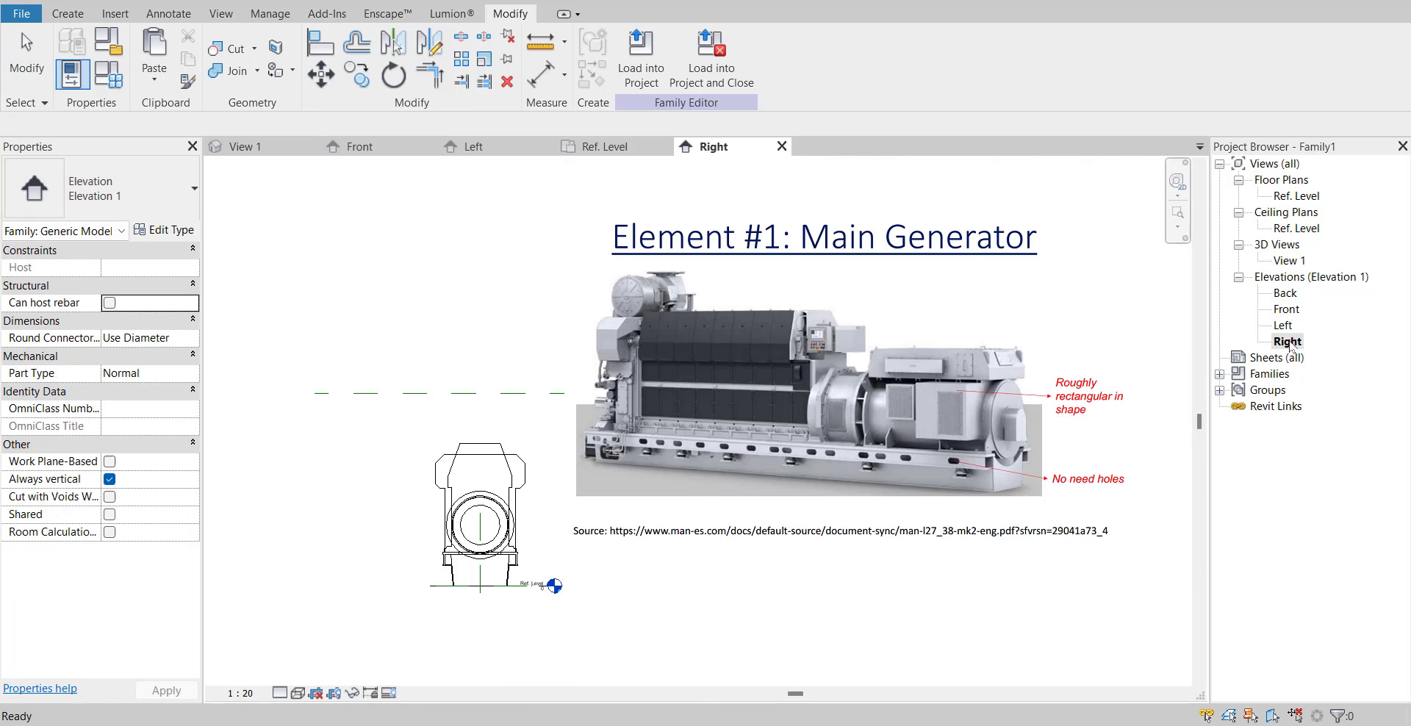
scroll(452, 404, up, 3)
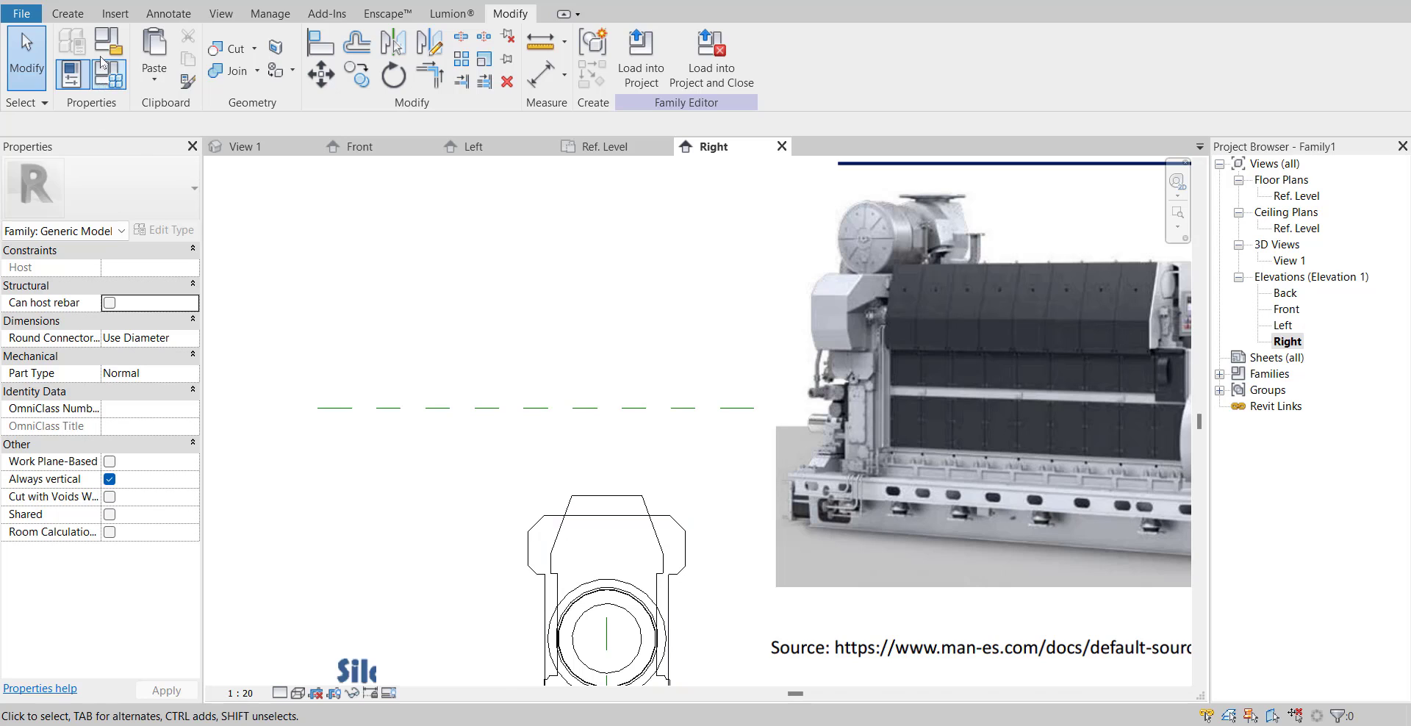
click(71, 14)
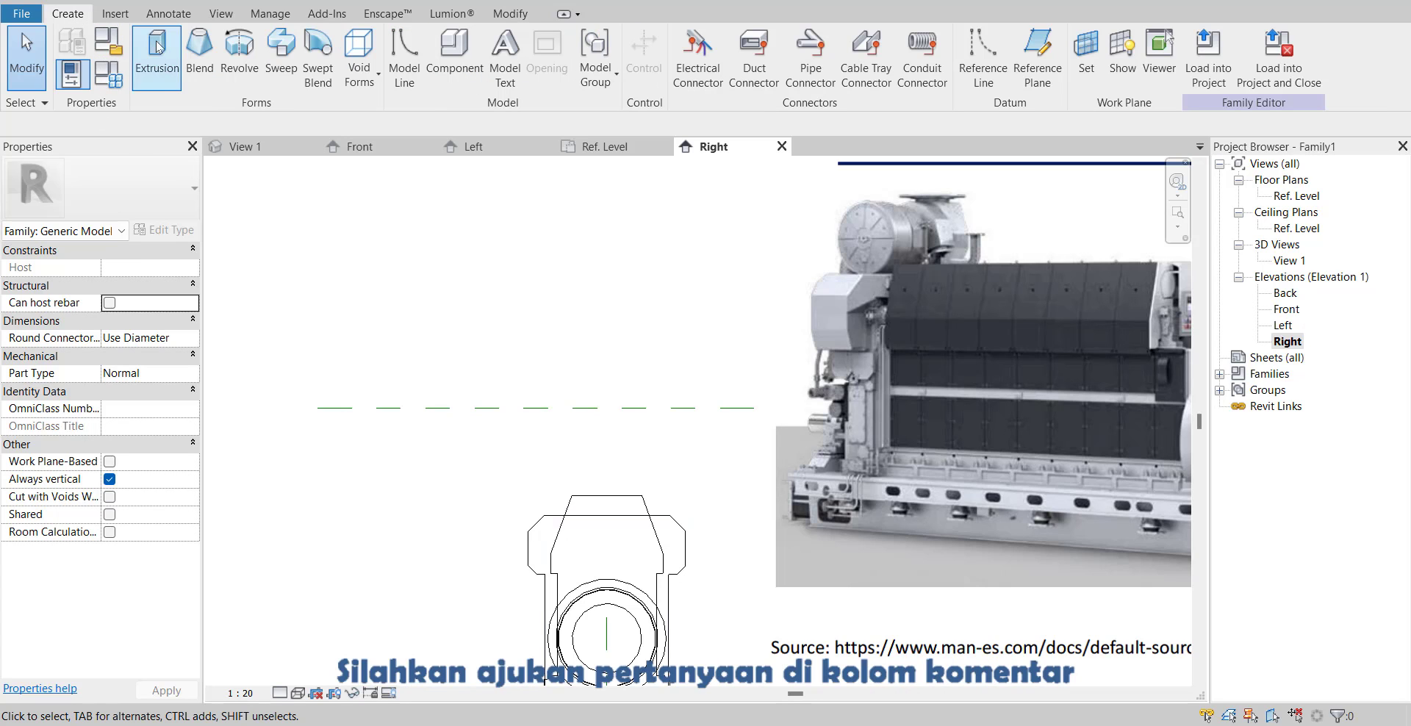
click(243, 55)
- Measure the round drum's diameter on the side-view reference image with a temporary vertical boundary line
scroll(867, 359, down, 1)
middle_drag(867, 360, 496, 229)
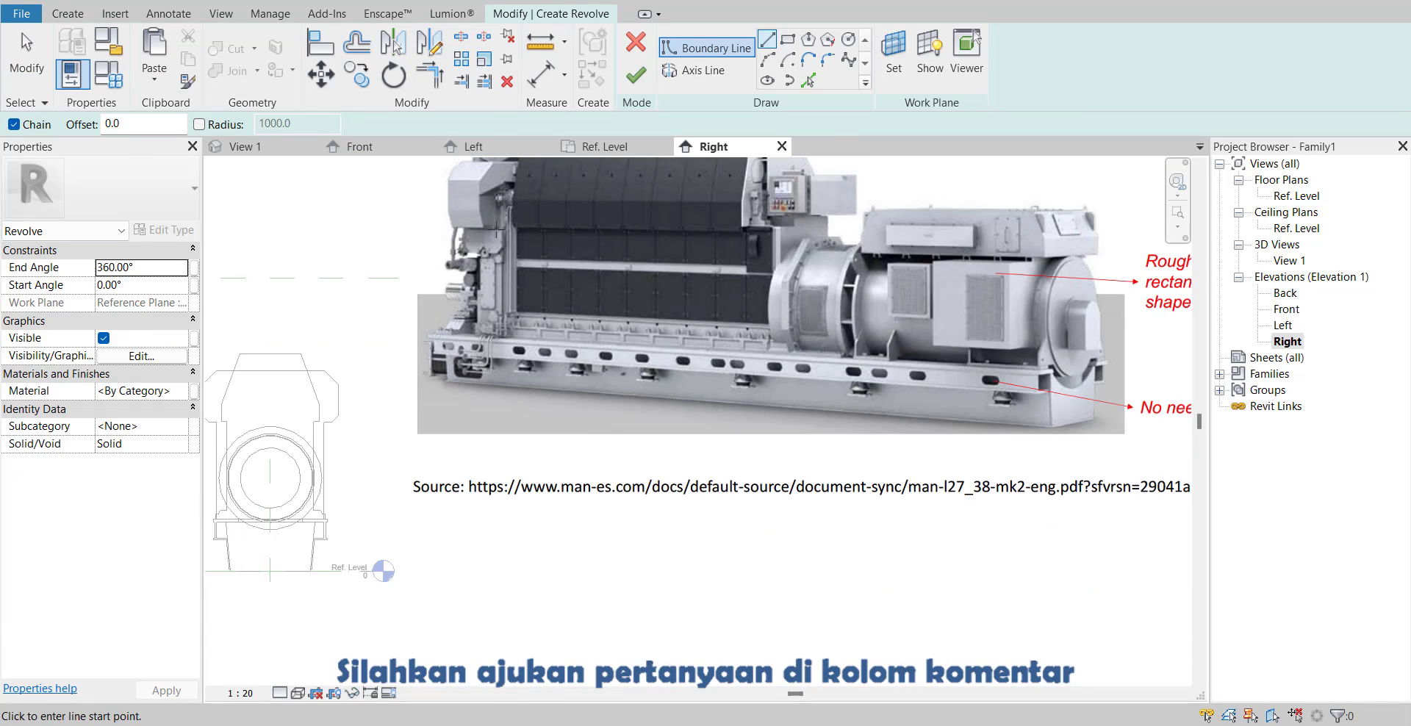
scroll(802, 422, down, 2)
mouse_move(802, 422)
middle_down()
mouse_move(883, 507)
mouse_move(821, 501)
middle_up()
scroll(821, 501, down, 2)
middle_drag(756, 434, 552, 593)
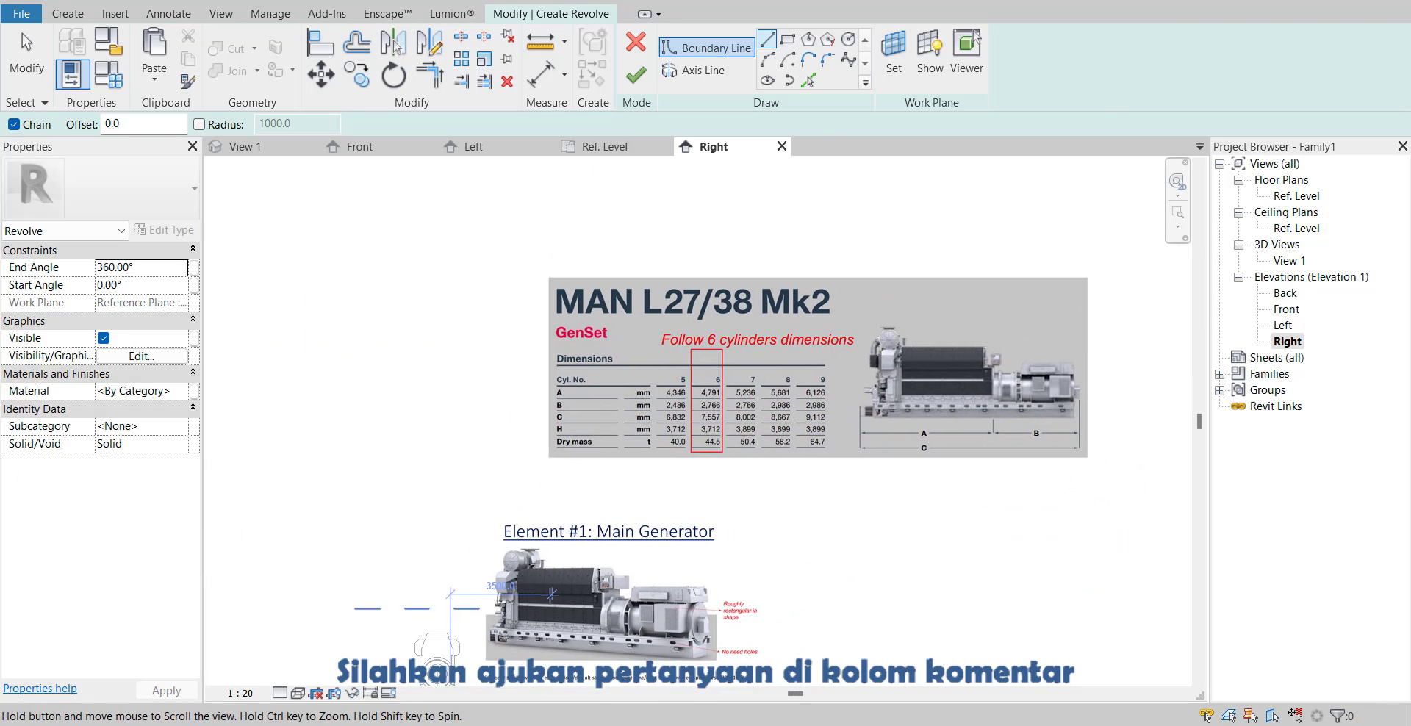
scroll(807, 368, up, 8)
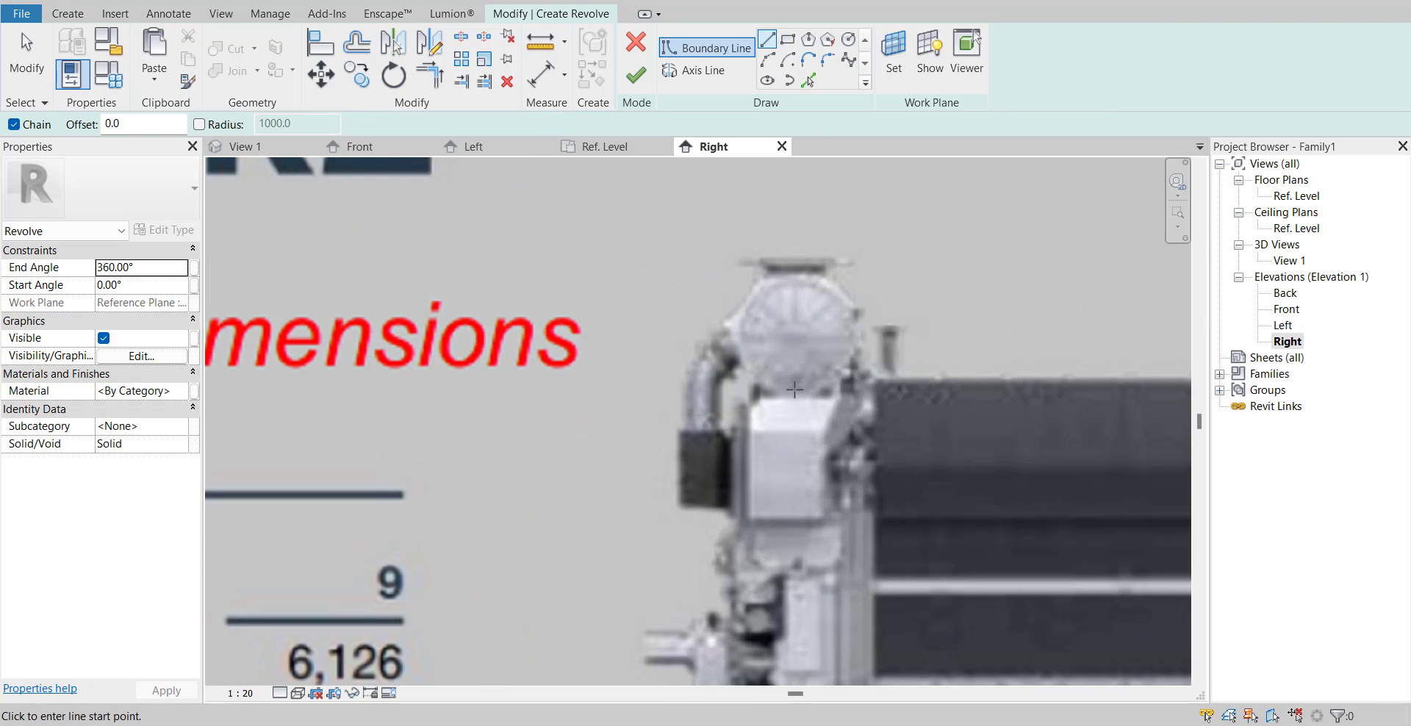
click(794, 391)
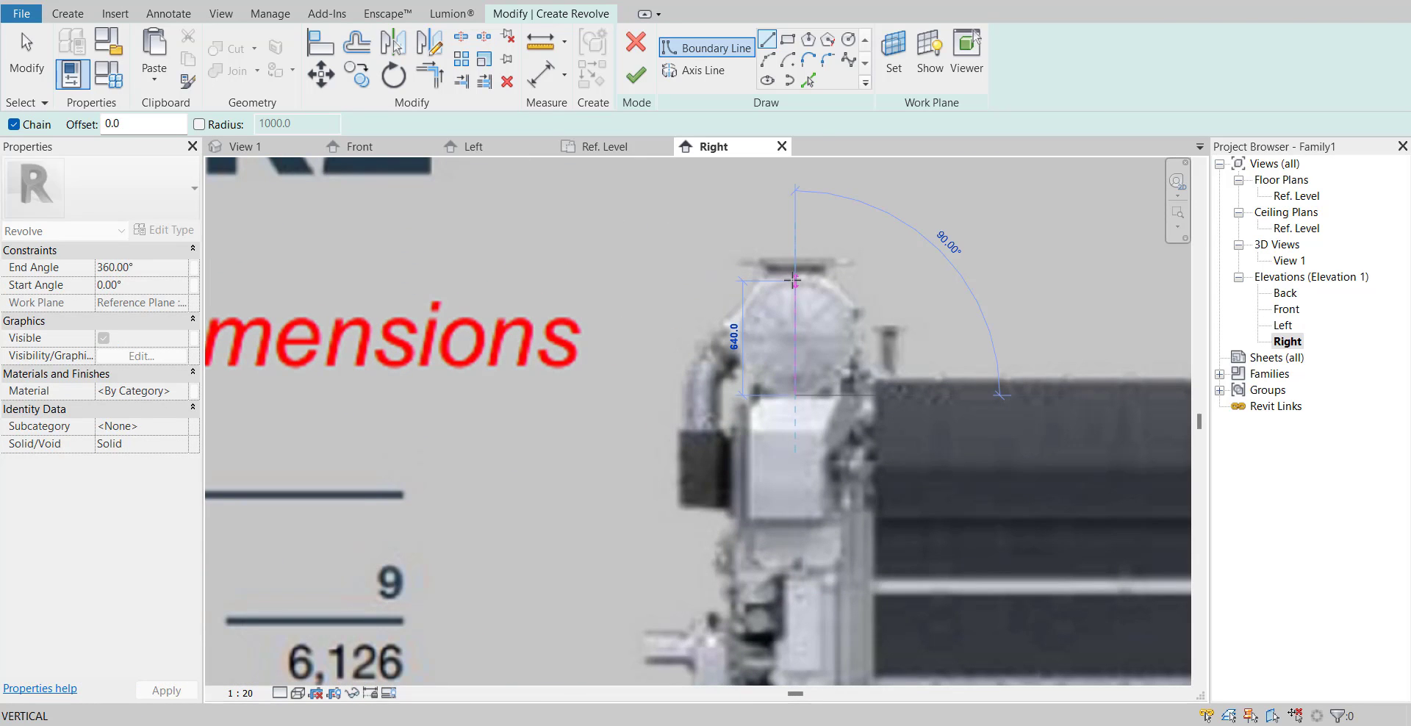
key(Escape)
key(Escape)
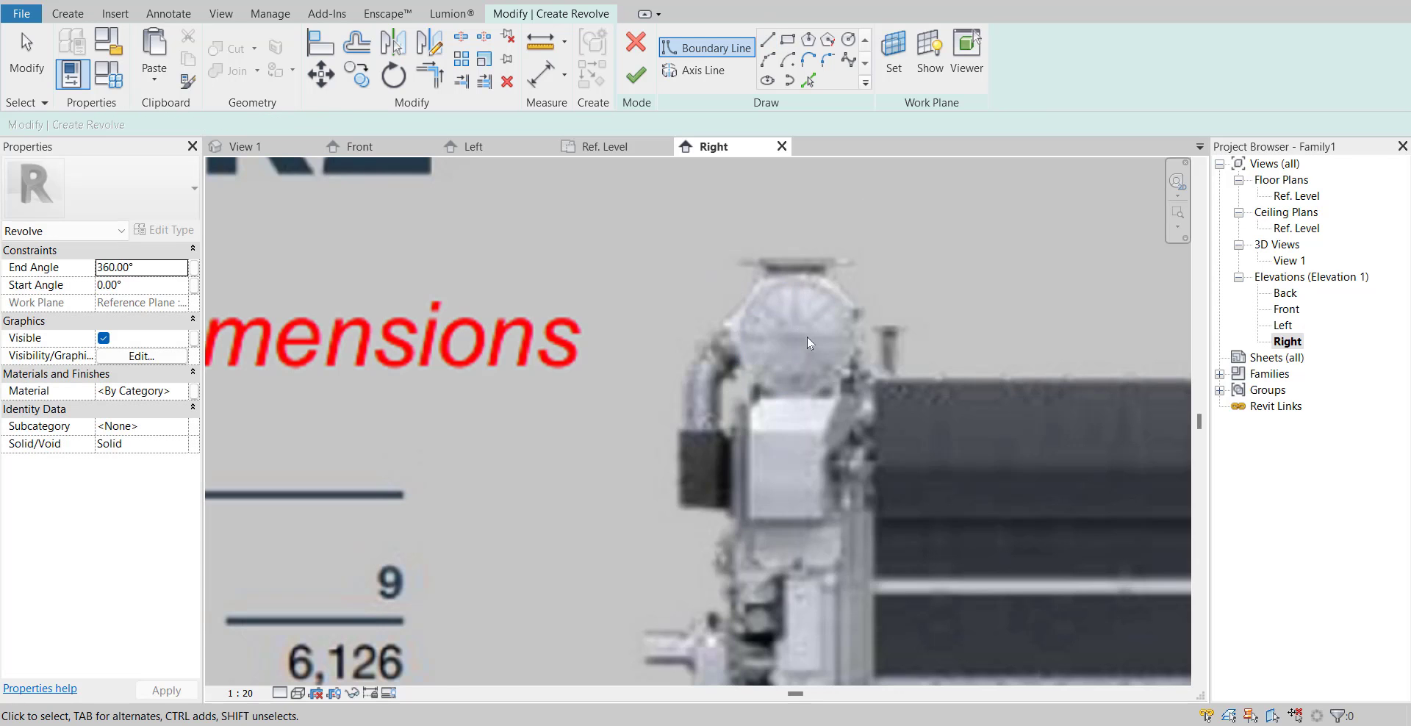
- Draw a 320 mm vertical boundary line upward from the housing's top edge as the drum profile's first end face
scroll(515, 368, down, 6)
middle_drag(88, 184, 235, 169)
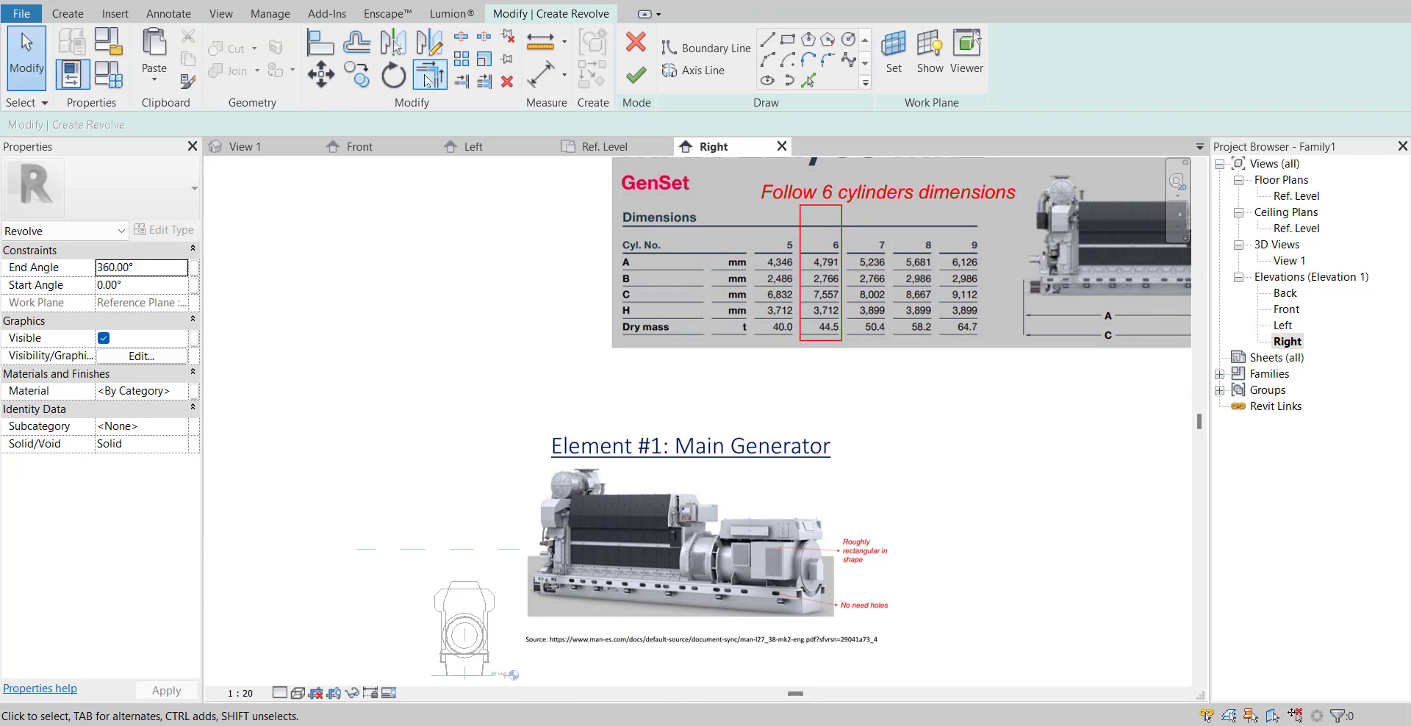
click(704, 49)
scroll(499, 558, up, 7)
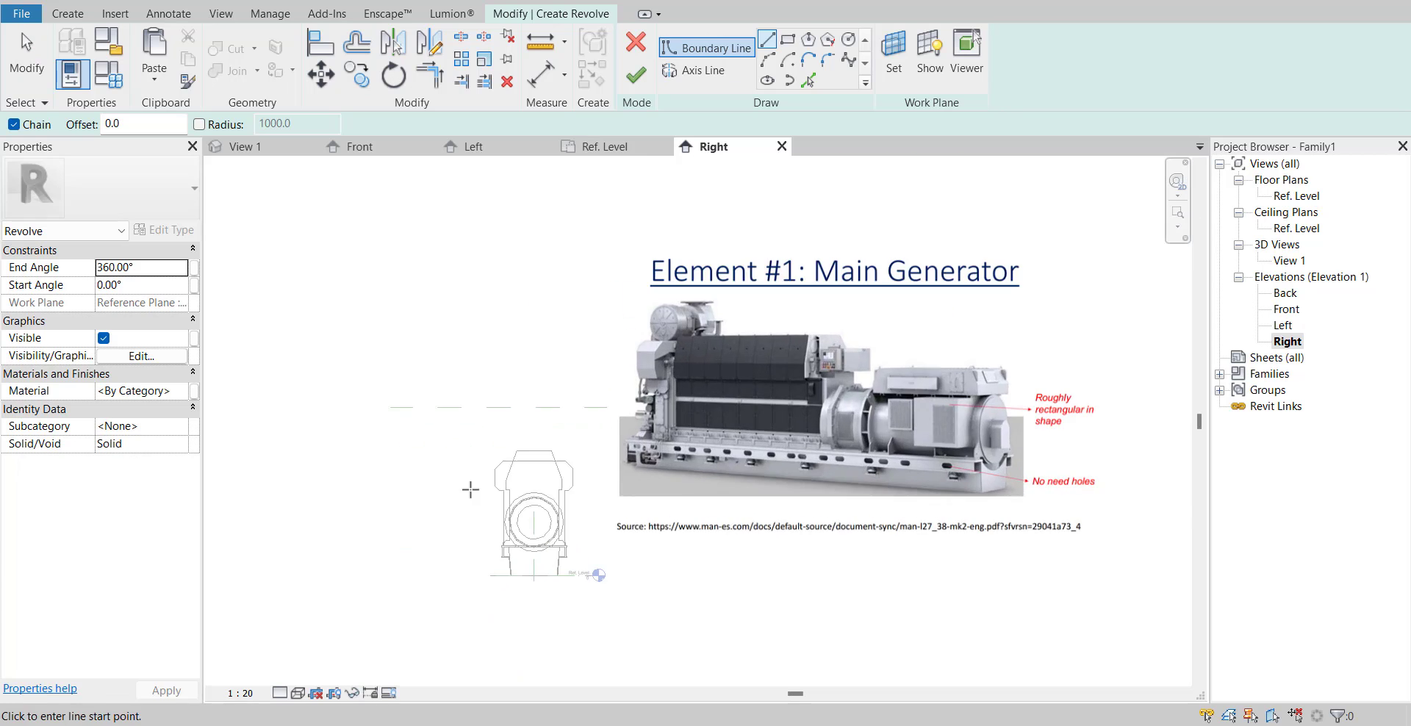
scroll(527, 446, up, 3)
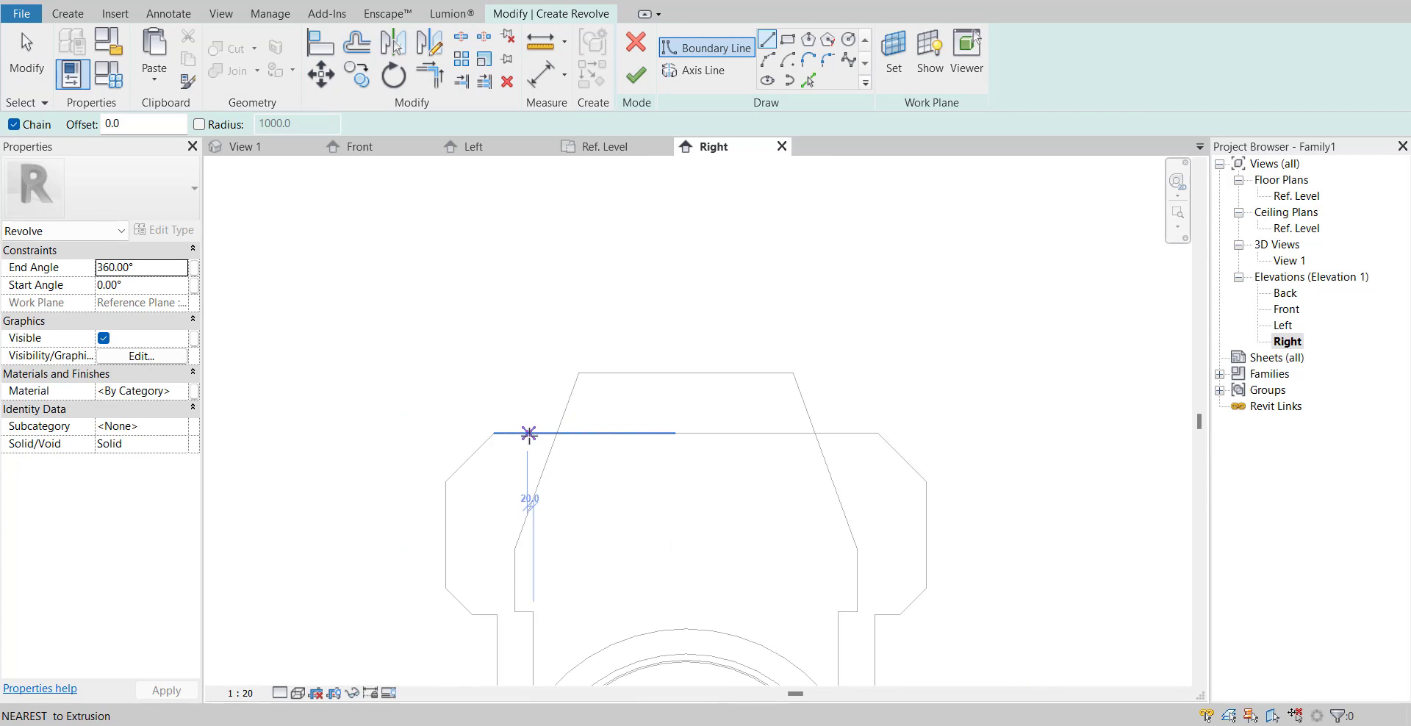
click(529, 433)
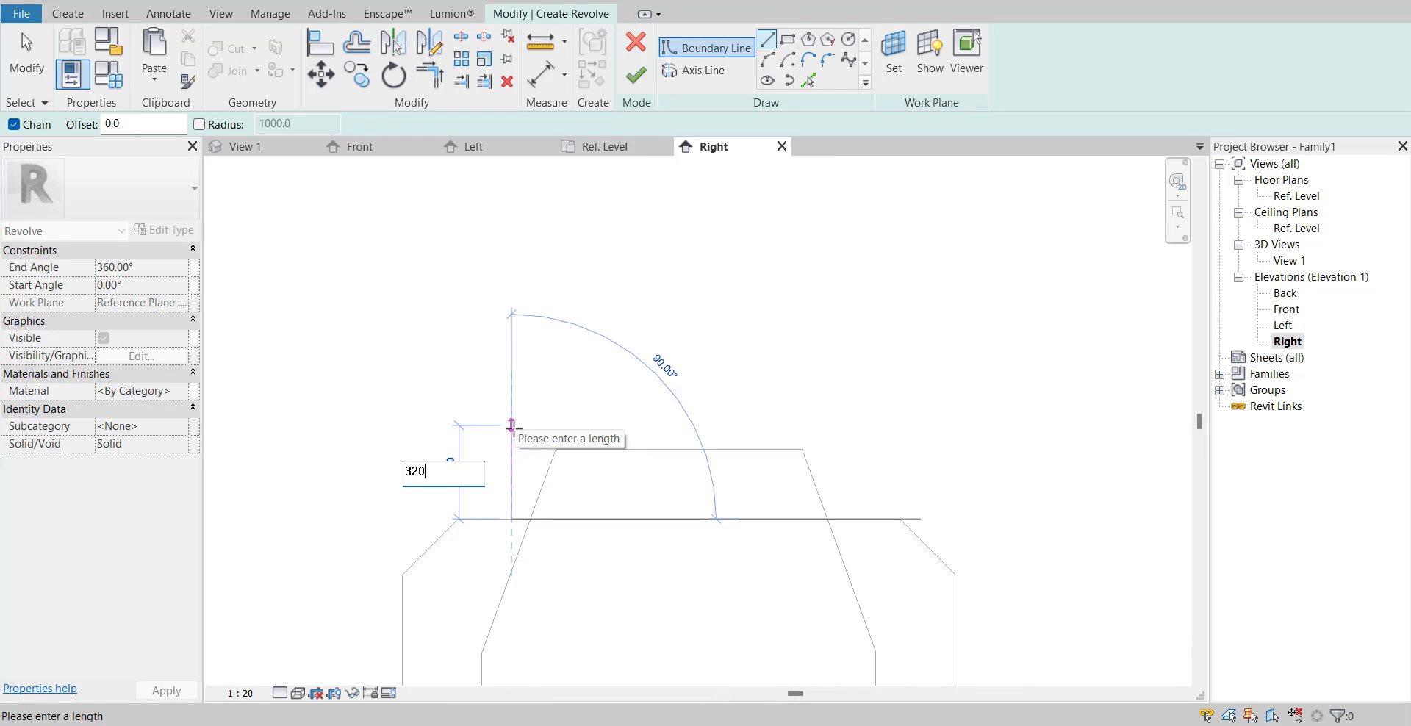
key(Return)
- Draw the profile's upper edge with a 10 mm high rim at each end and a recessed stretch about 240 mm long between them
scroll(367, 554, down, 4)
middle_drag(381, 554, 404, 547)
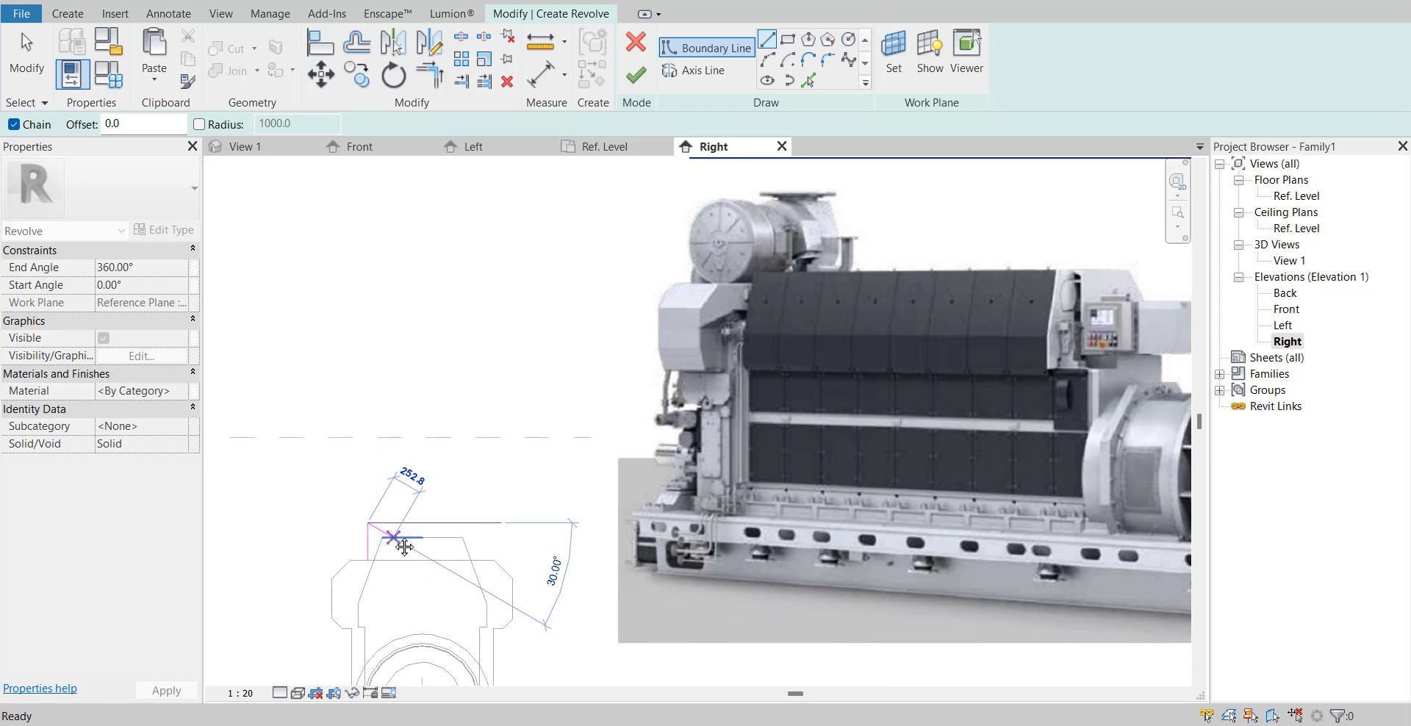
scroll(378, 529, up, 5)
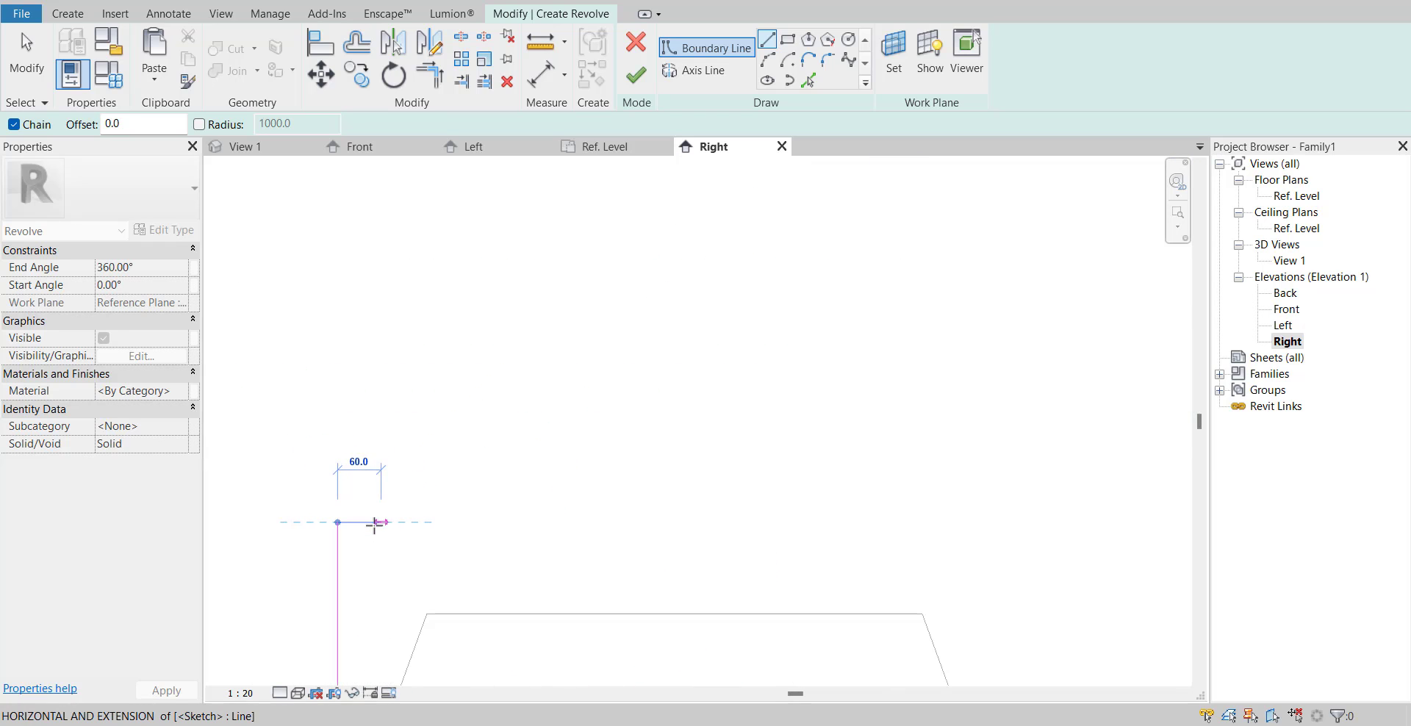
click(369, 528)
scroll(368, 532, up, 2)
scroll(382, 500, down, 8)
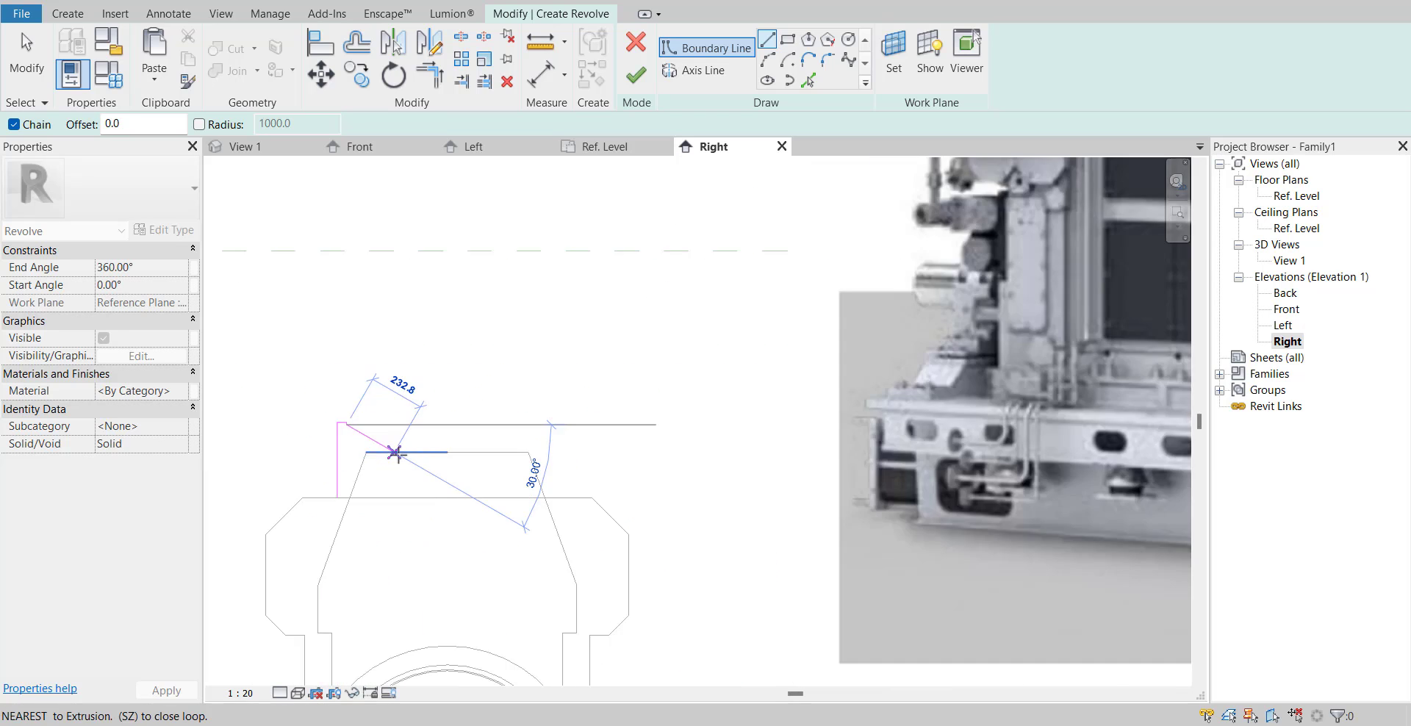
mouse_move(386, 463)
middle_down()
mouse_move(339, 592)
mouse_move(170, 689)
mouse_move(636, 526)
mouse_move(709, 466)
middle_up()
scroll(683, 428, up, 5)
click(734, 429)
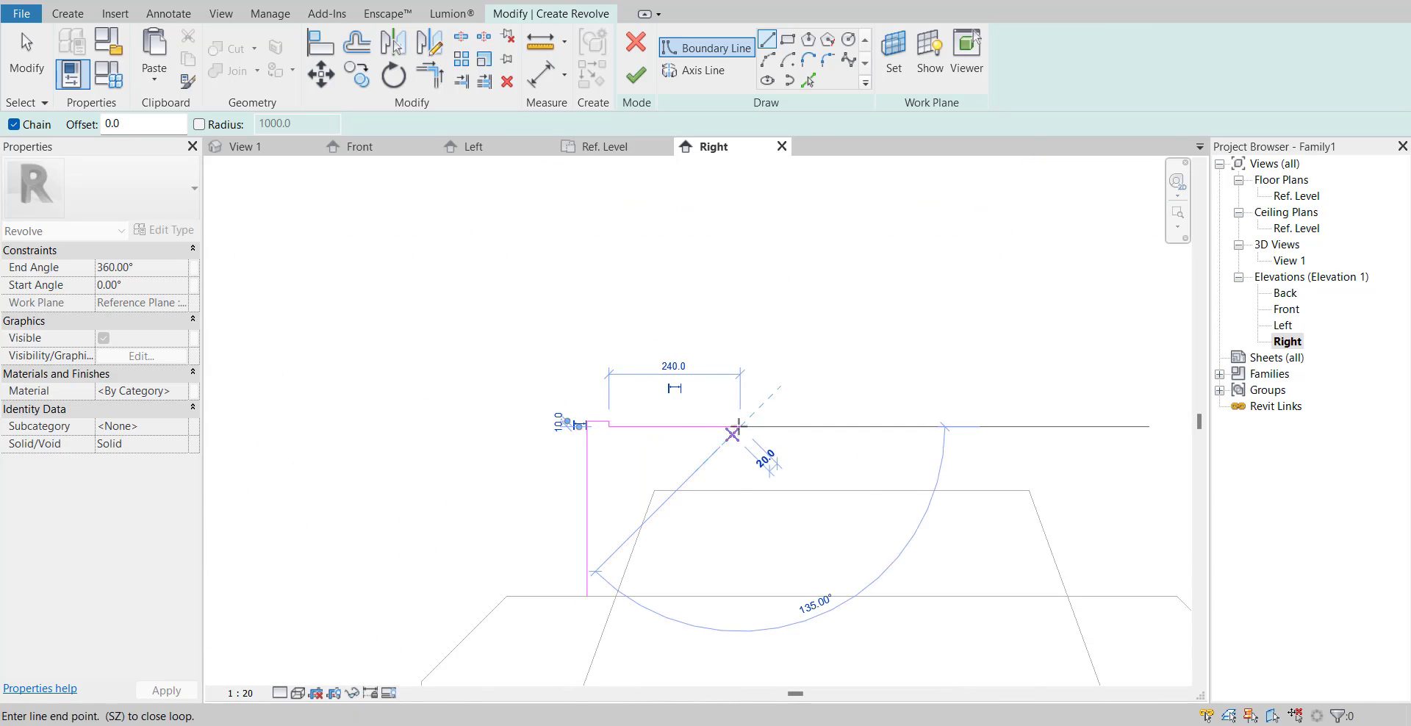
scroll(732, 428, up, 3)
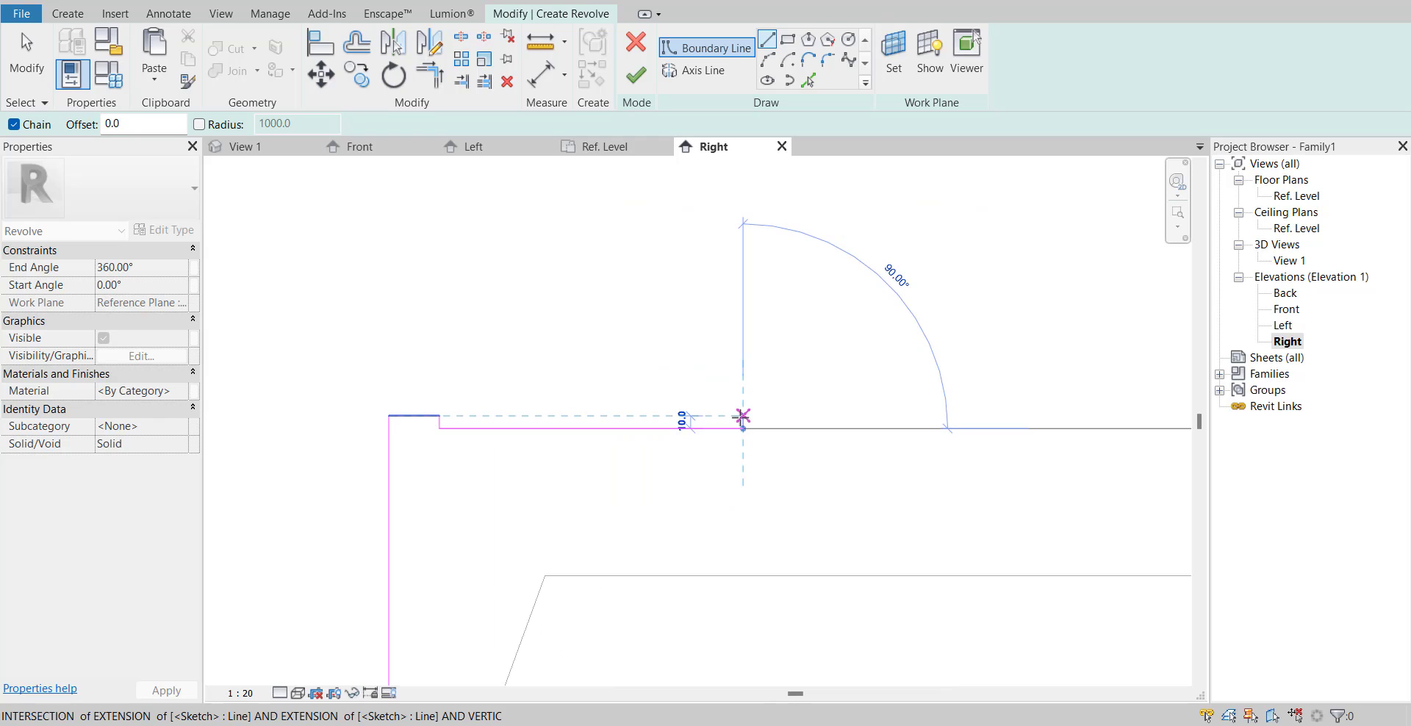
click(742, 416)
click(788, 416)
- Close the drum profile with a vertical line down to the housing's top edge and a line about 315 mm long back to the start
scroll(789, 416, down, 4)
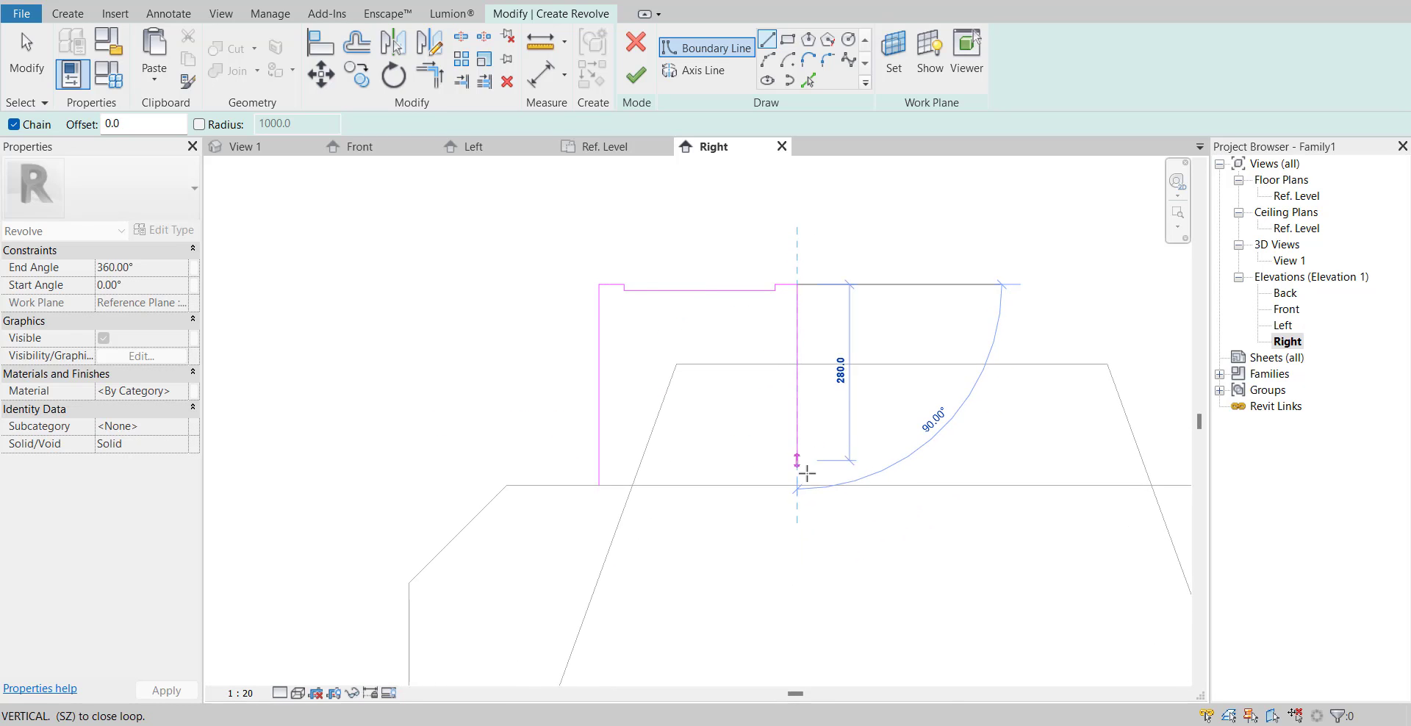
click(802, 481)
scroll(805, 477, down, 1)
middle_drag(804, 477, 752, 501)
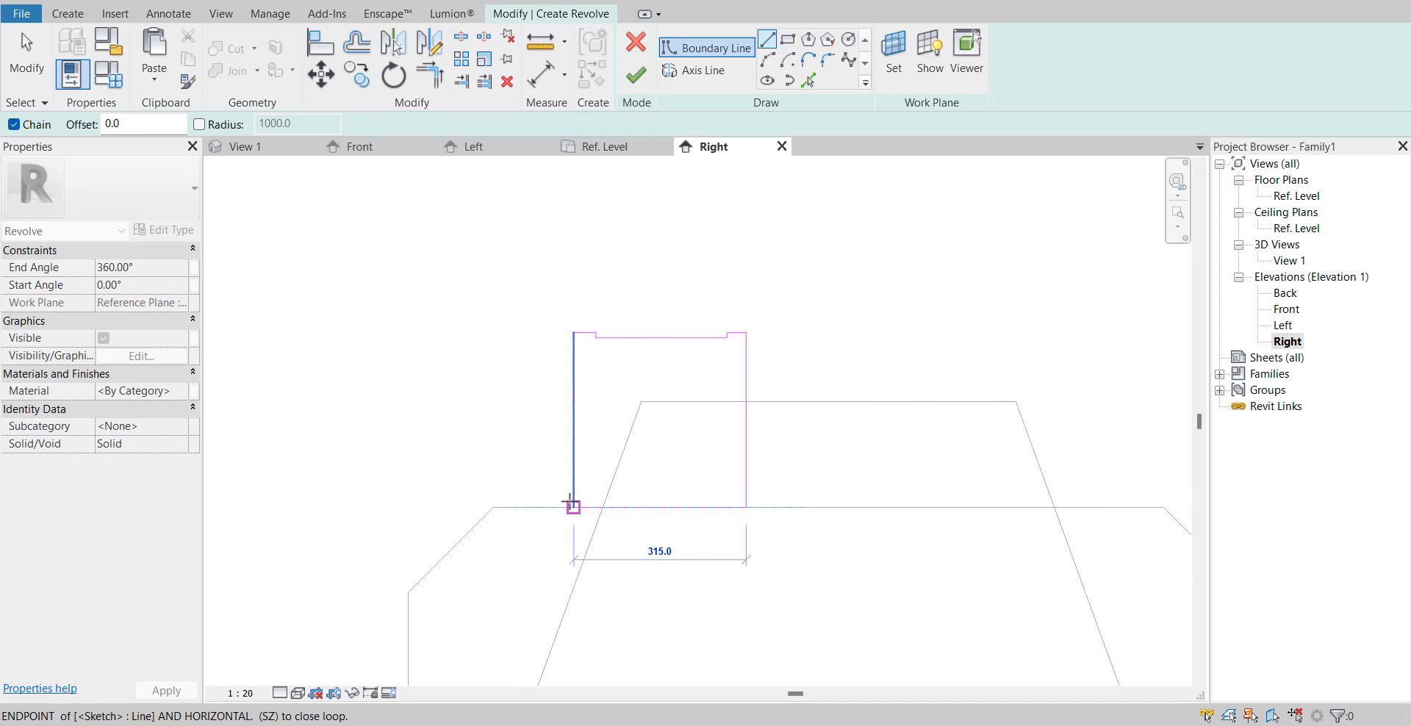
click(570, 504)
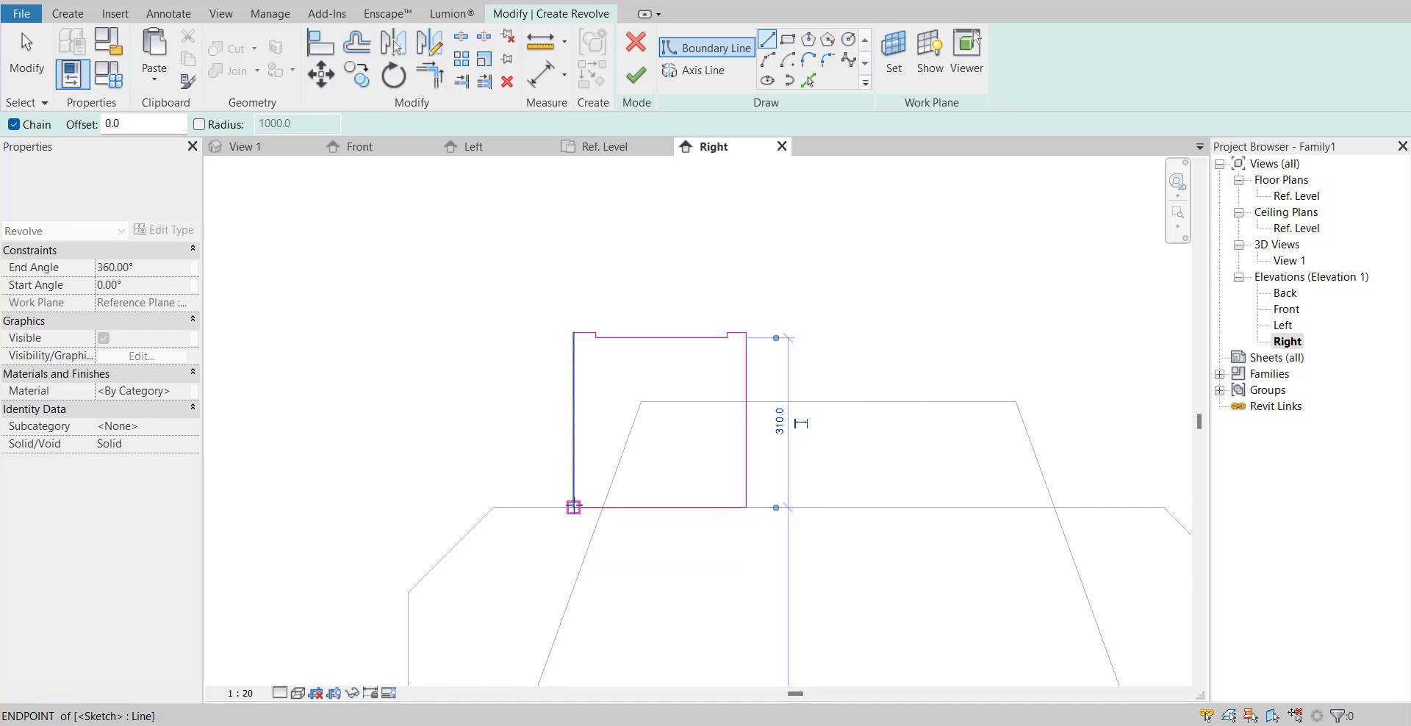
scroll(570, 502, down, 2)
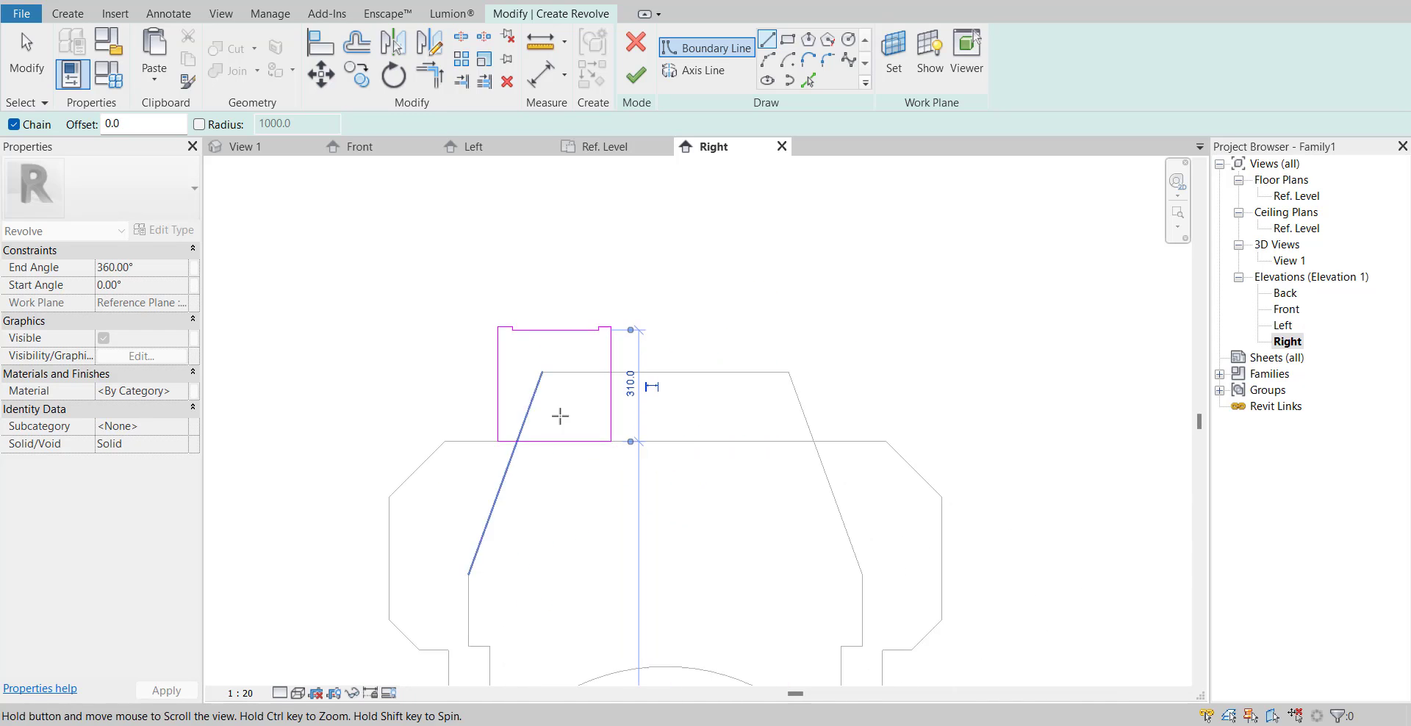
- Draw a horizontal axis line about 400 mm long in line with the profile's lower edge and finish the 360° revolve
click(697, 74)
click(497, 439)
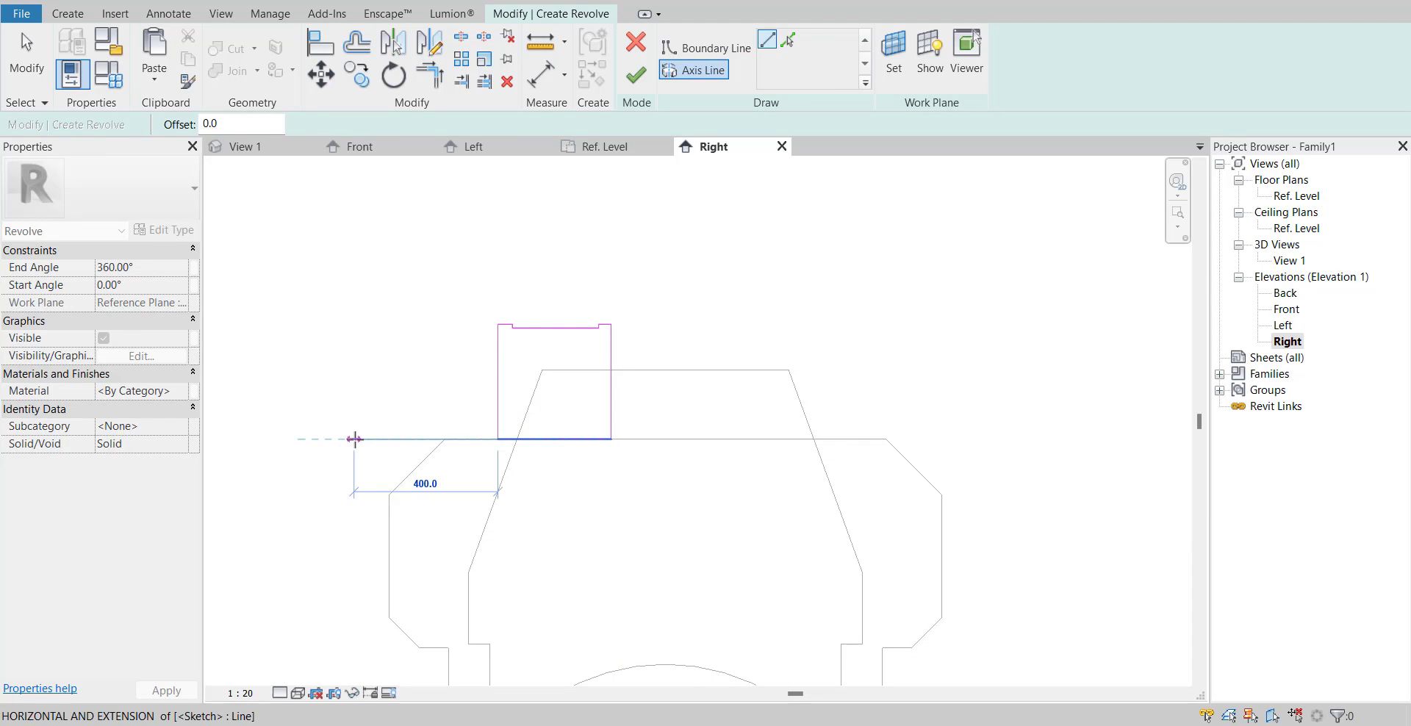
click(354, 439)
click(634, 76)
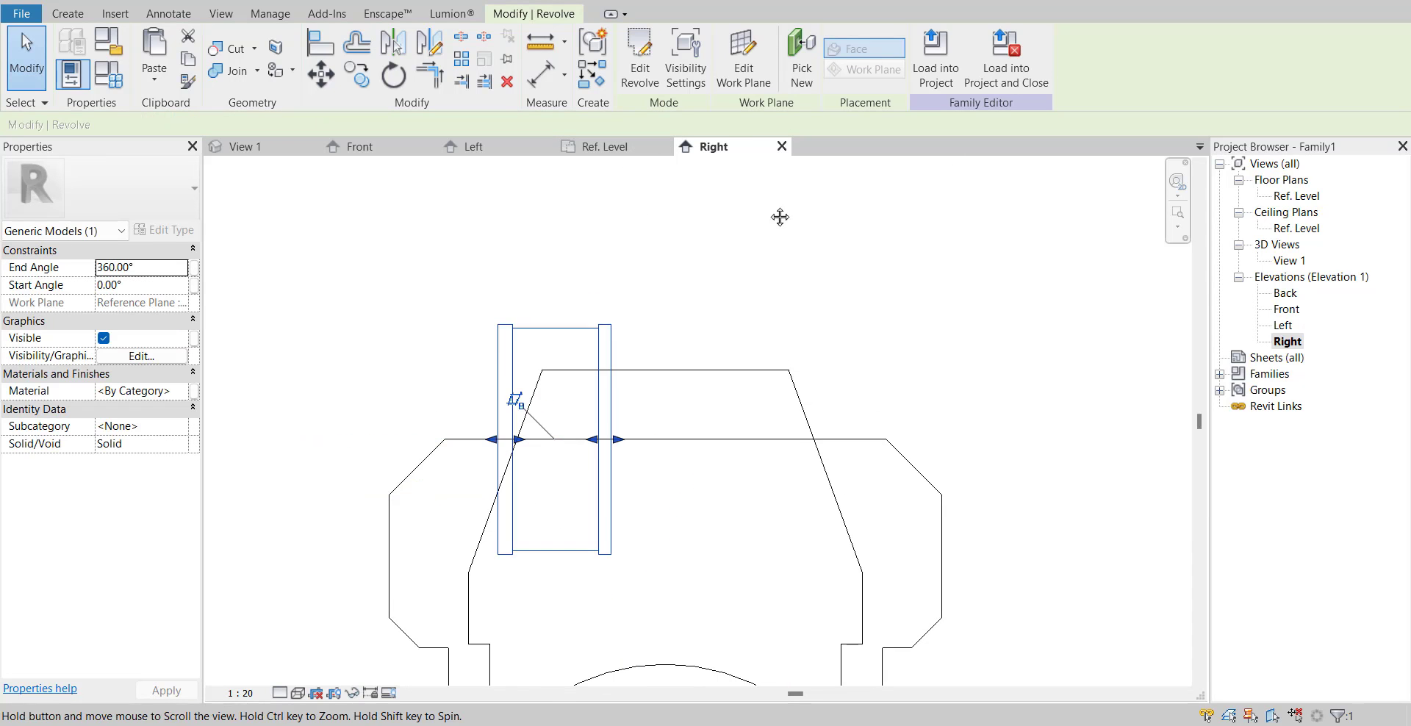
- Move the revolved drum straight up until its underside rests on the housing's top edge
middle_drag(778, 214, 677, 276)
click(328, 77)
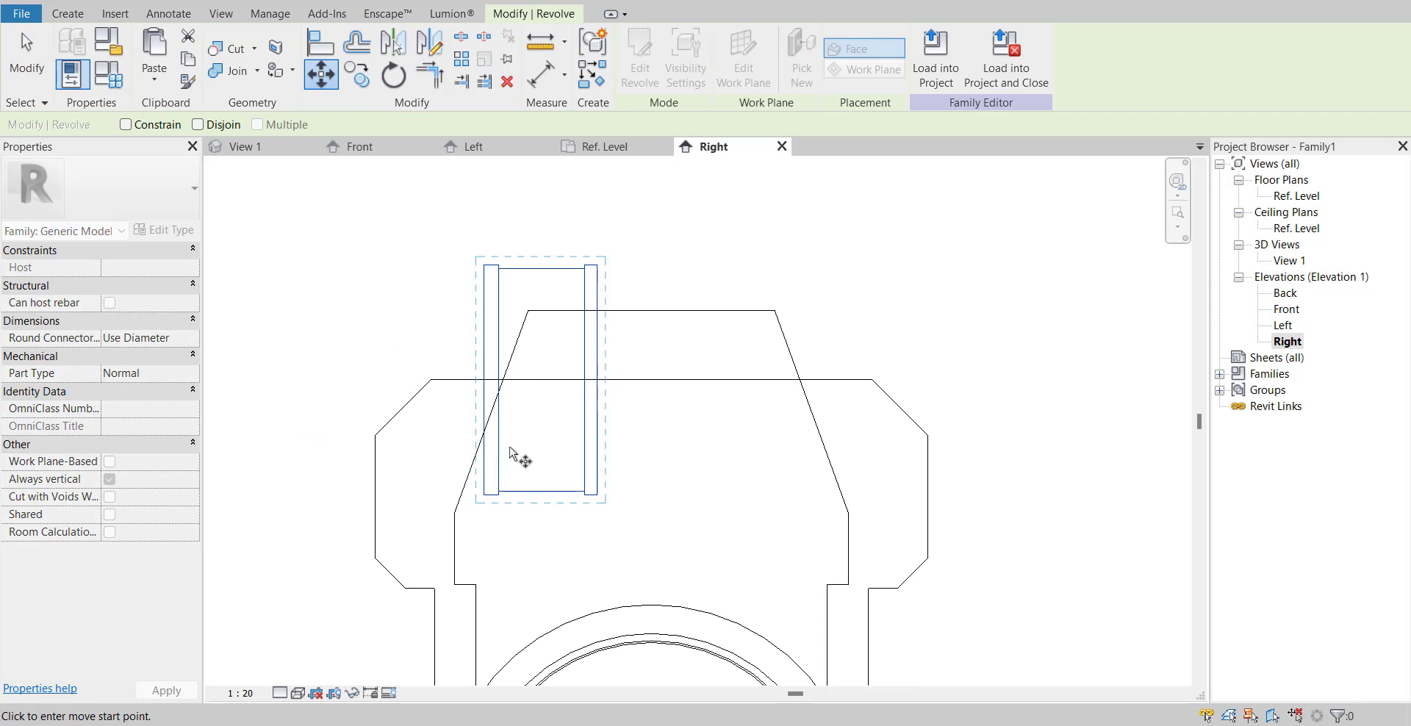
right_click(493, 499)
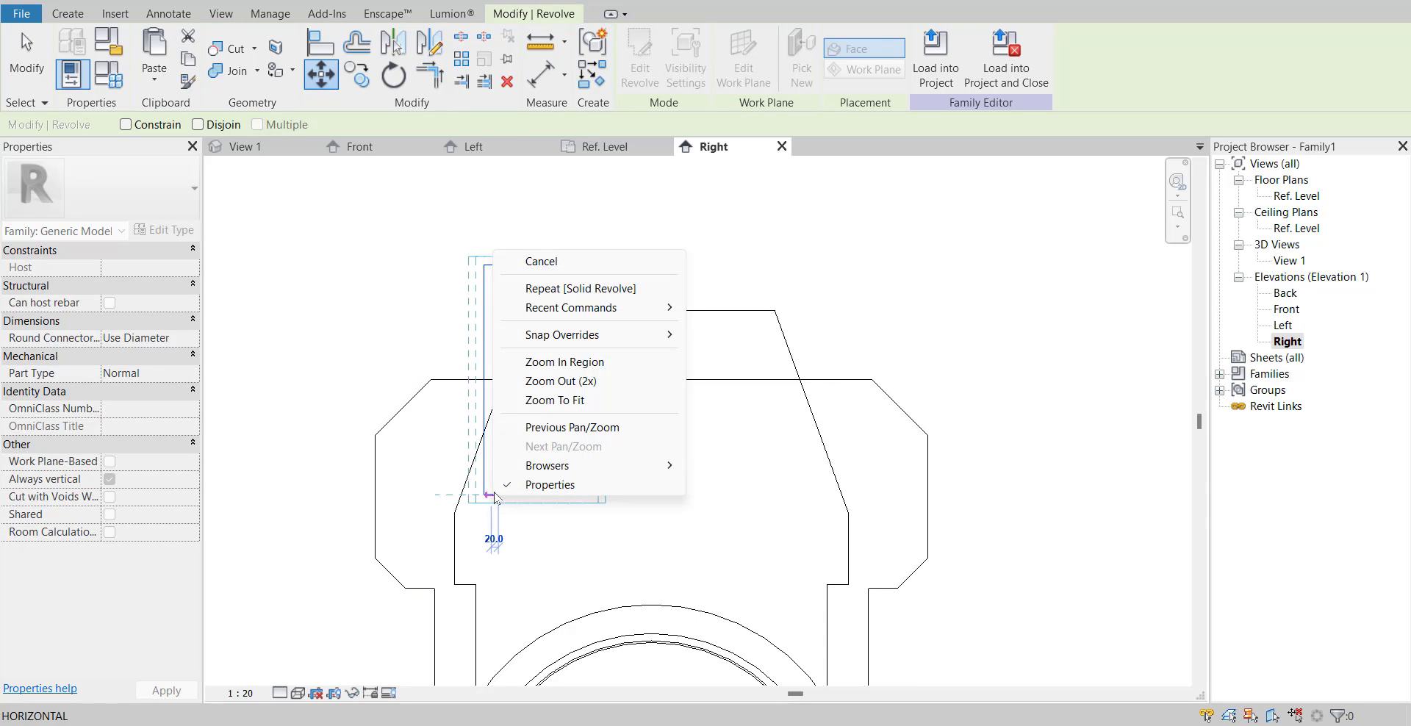
key(Escape)
click(498, 379)
scroll(586, 419, down, 1)
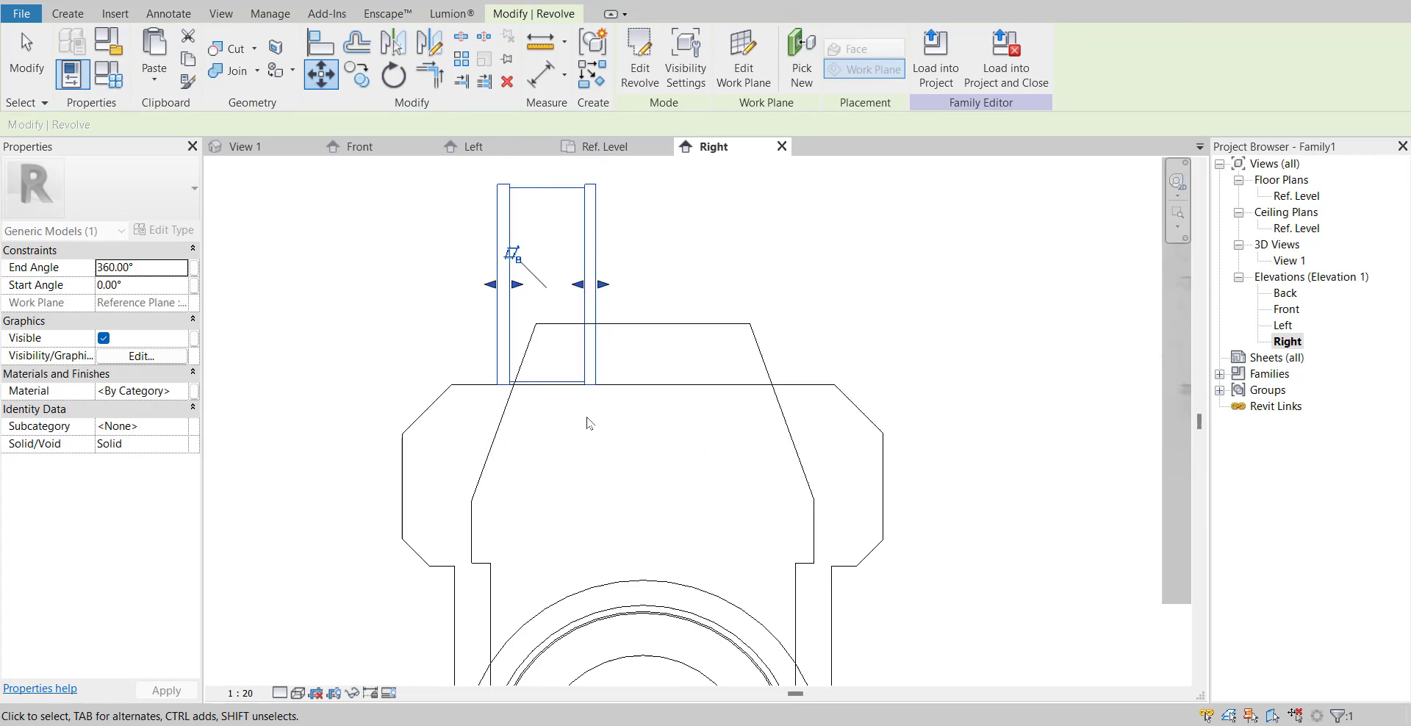
scroll(587, 423, down, 2)
click(699, 372)
scroll(639, 355, down, 2)
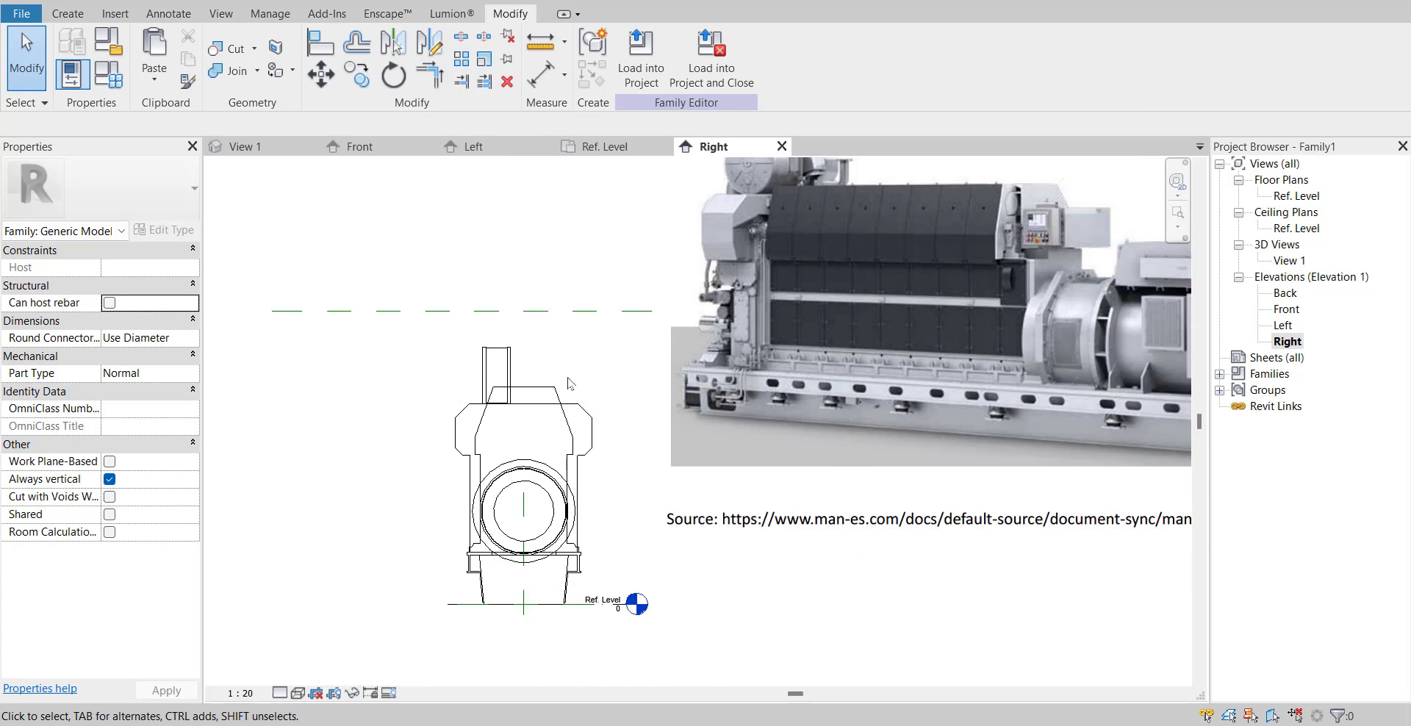
- Reopen the drum's revolve sketch for editing after checking the drum's shape on the reference image
scroll(693, 301, up, 6)
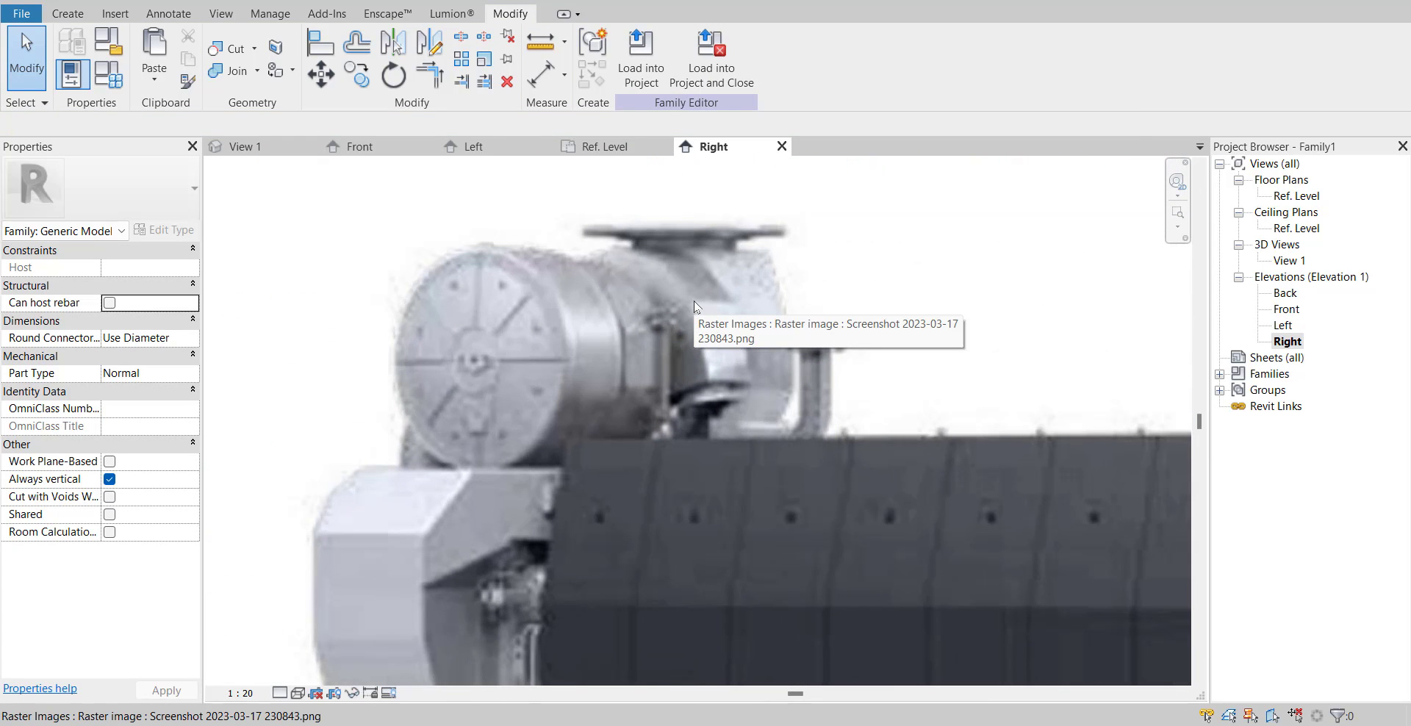
scroll(624, 338, down, 1)
middle_drag(622, 323, 689, 263)
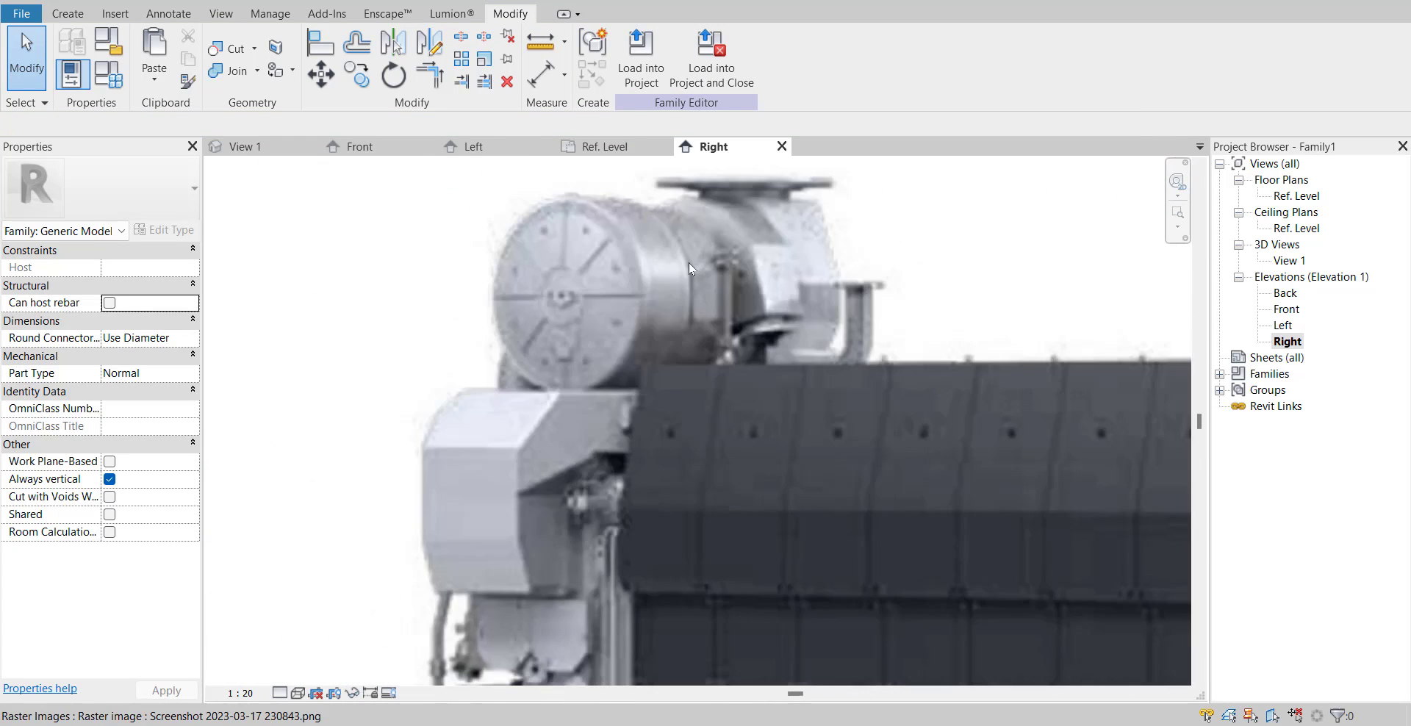
scroll(685, 300, down, 4)
scroll(451, 459, up, 2)
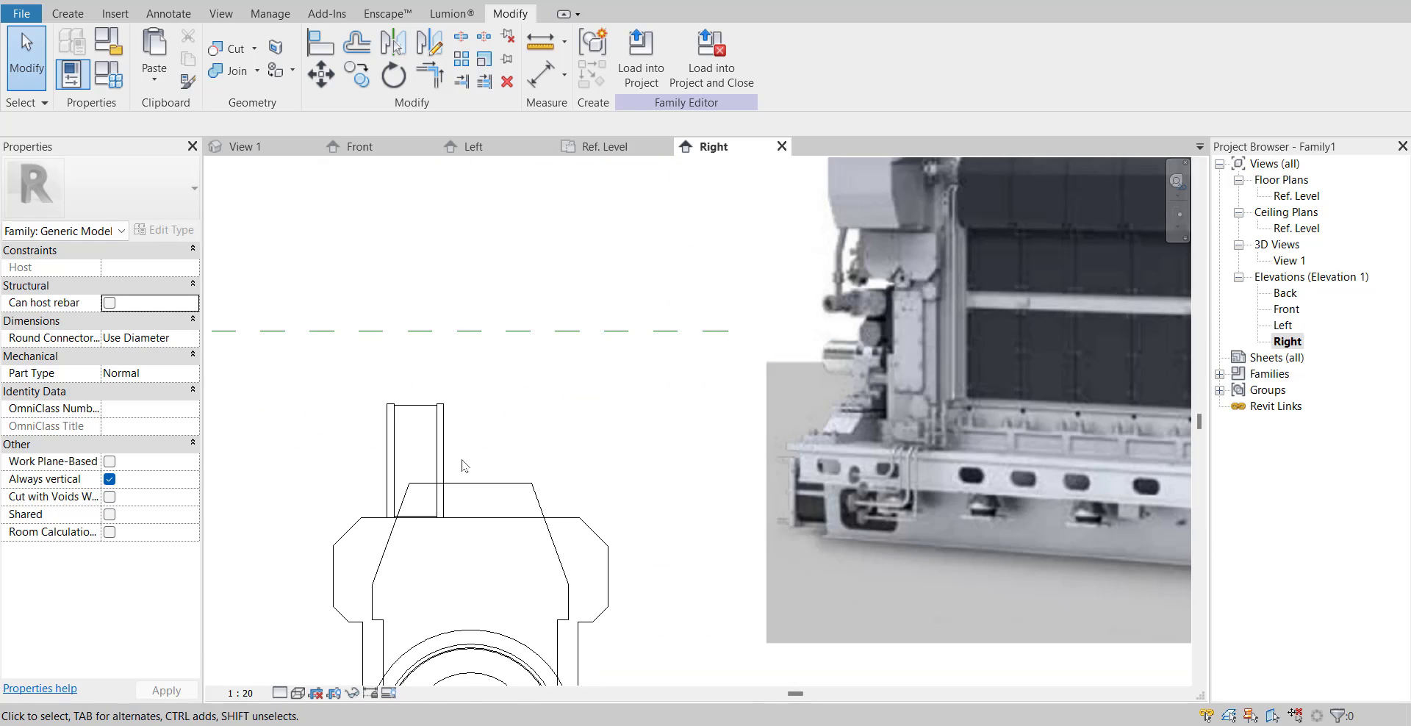
click(450, 459)
click(636, 69)
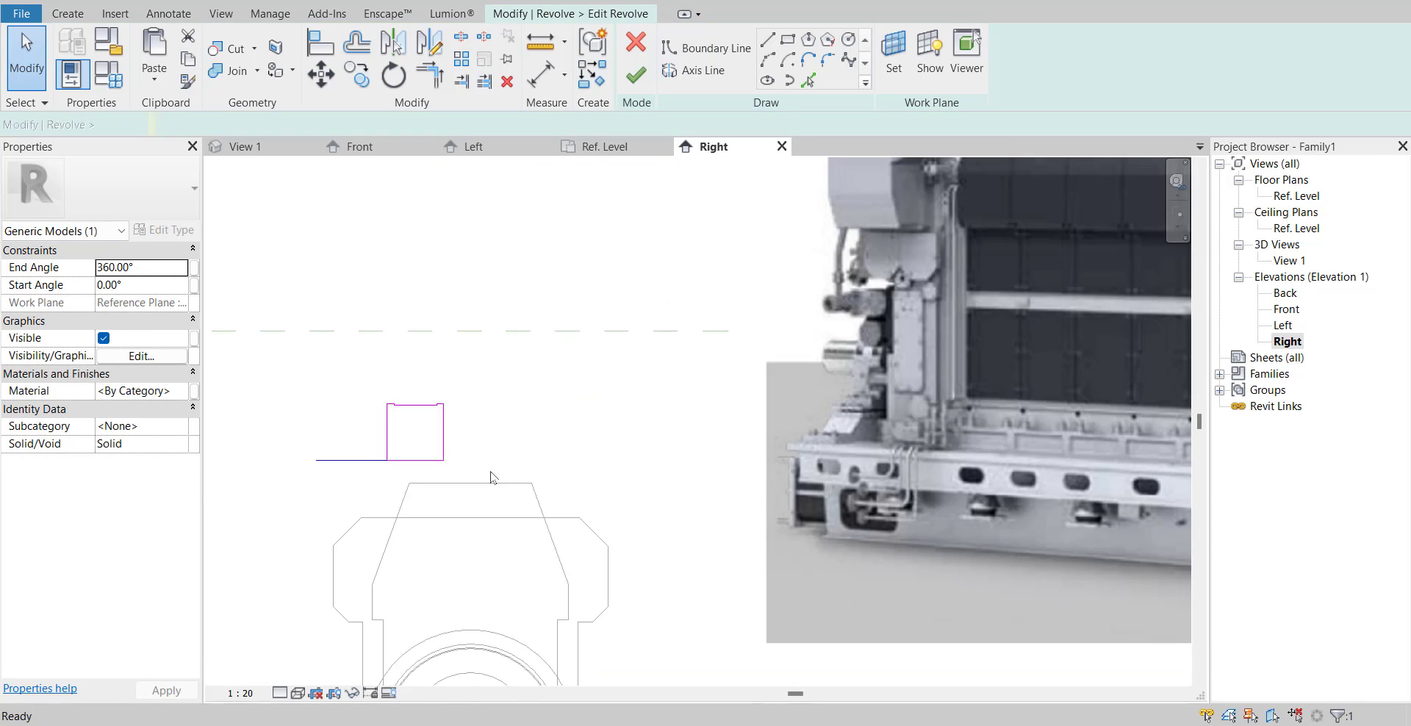
- Extend the drum profile with a boundary line about 200 mm long level with the recessed edge and a vertical line down to axis height
scroll(456, 450, up, 2)
scroll(461, 380, up, 1)
scroll(460, 381, up, 1)
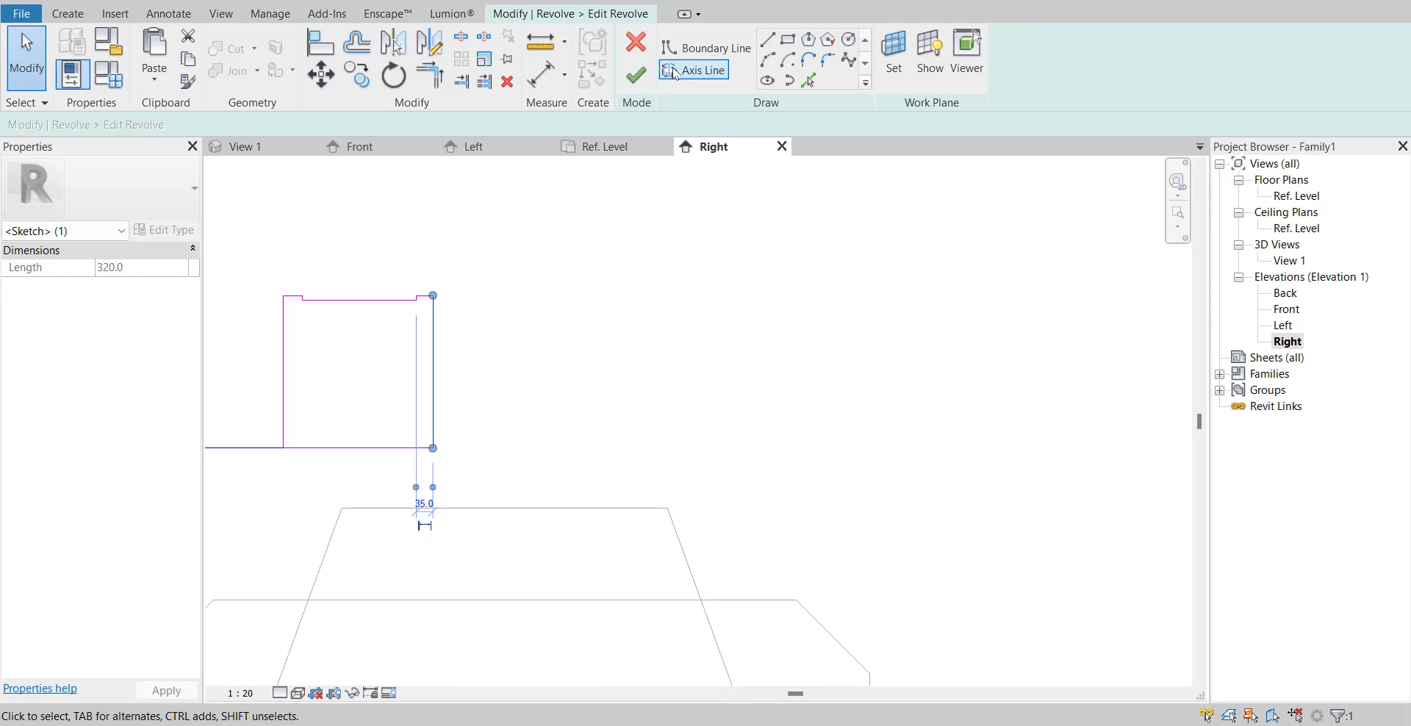
key(l)
key(i)
click(448, 285)
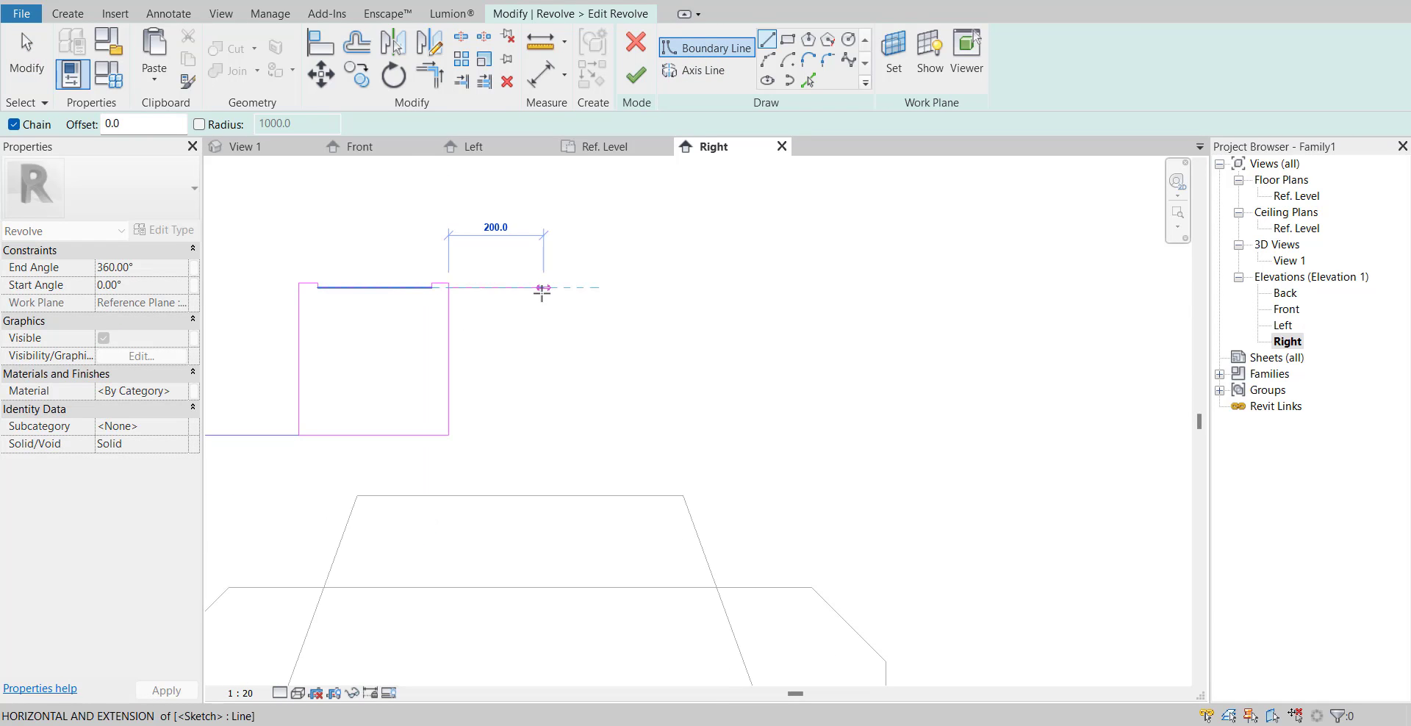
click(543, 288)
click(544, 435)
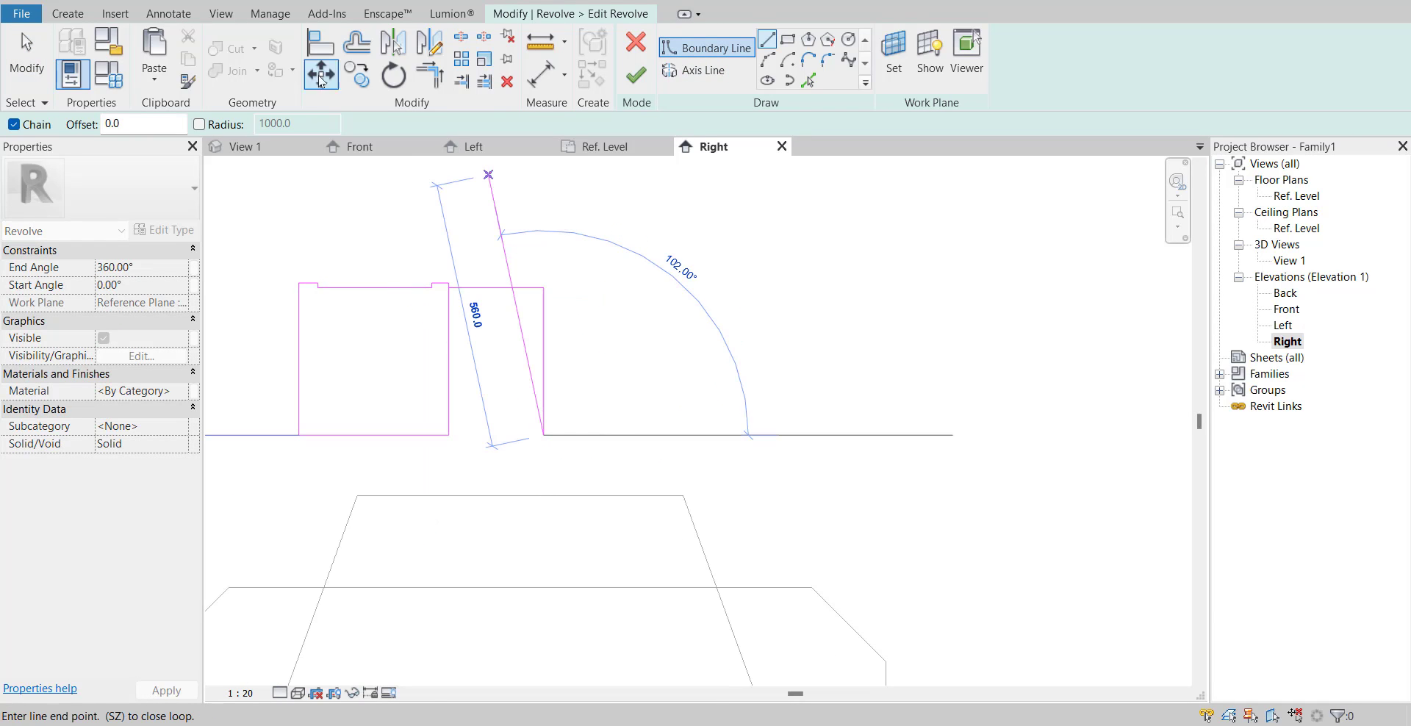
- Trim the extension lines into one closed profile with the rim and lower edge, and finish the revolve edit
click(436, 77)
scroll(410, 257, up, 5)
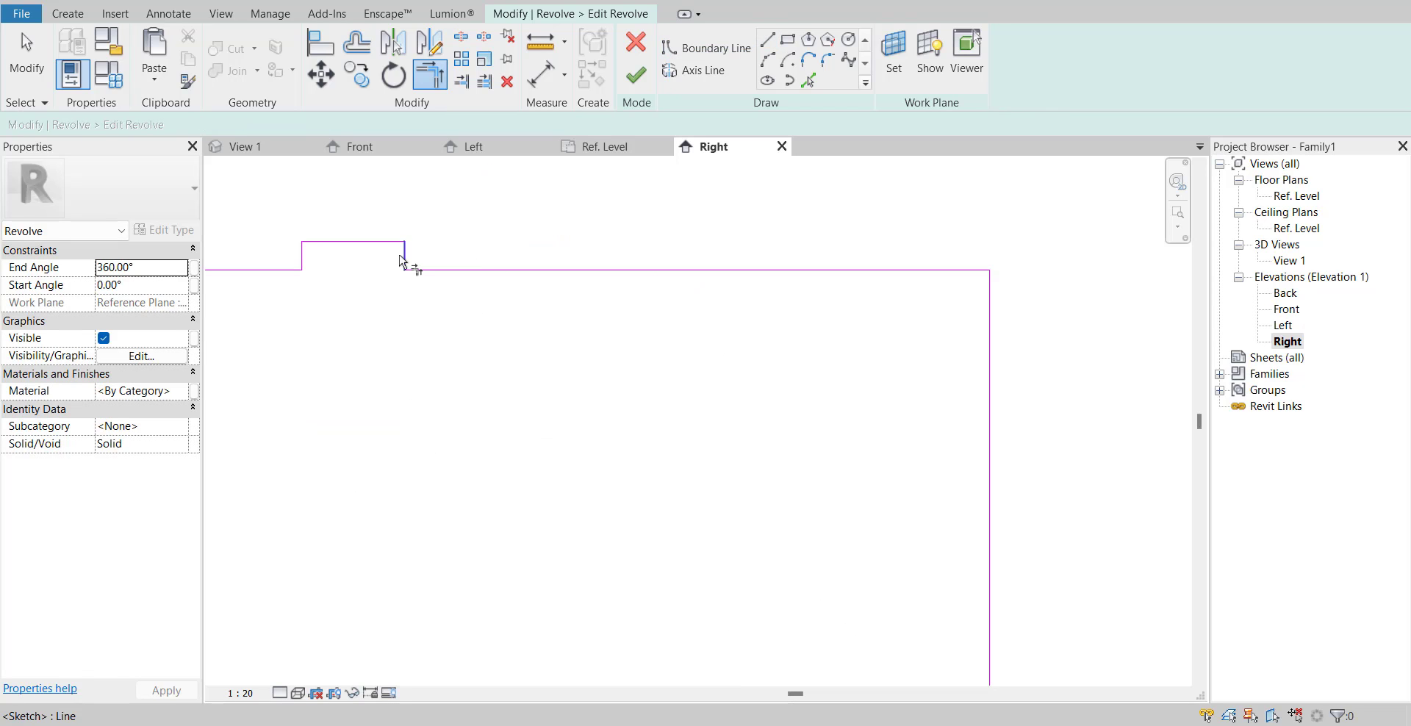
scroll(668, 346, down, 4)
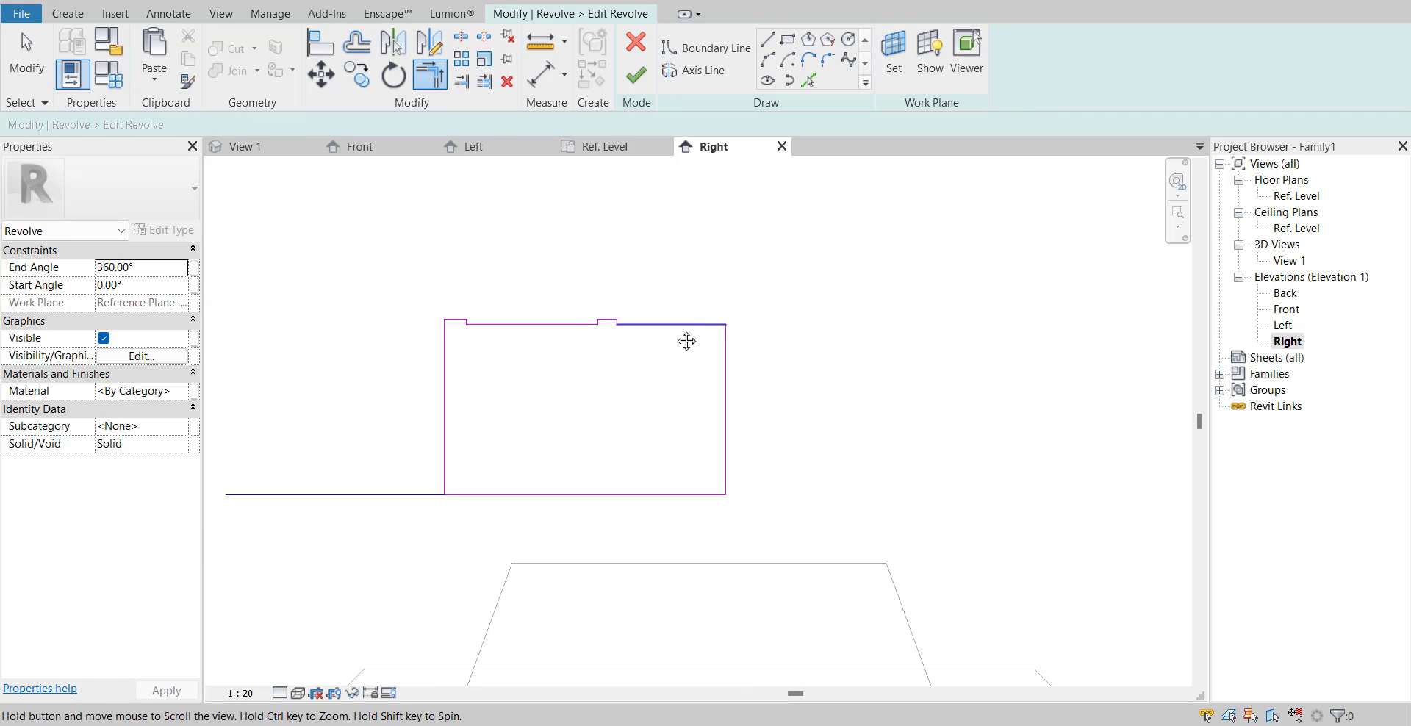
click(636, 75)
- Examine the drum's shape on the main generator reference image and open the Front elevation
middle_drag(905, 273, 457, 363)
scroll(491, 634, up, 4)
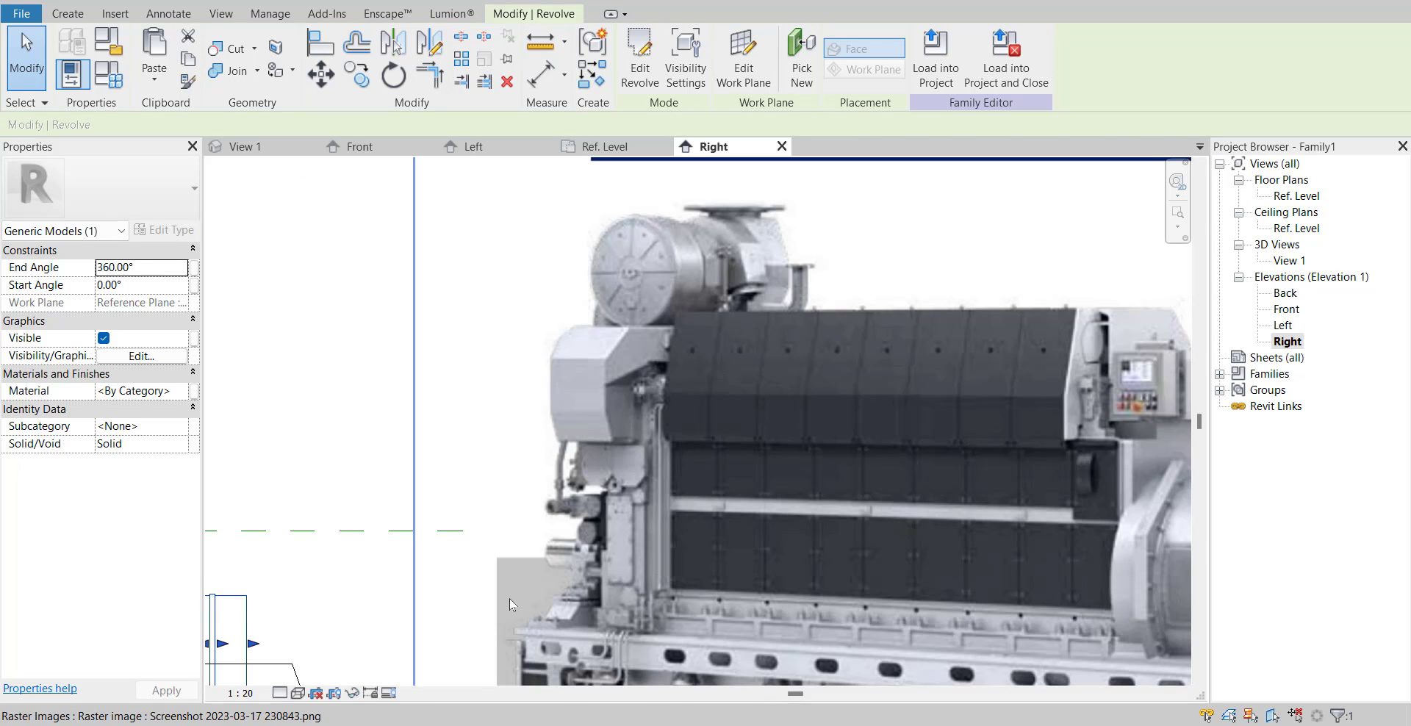
scroll(733, 227, up, 2)
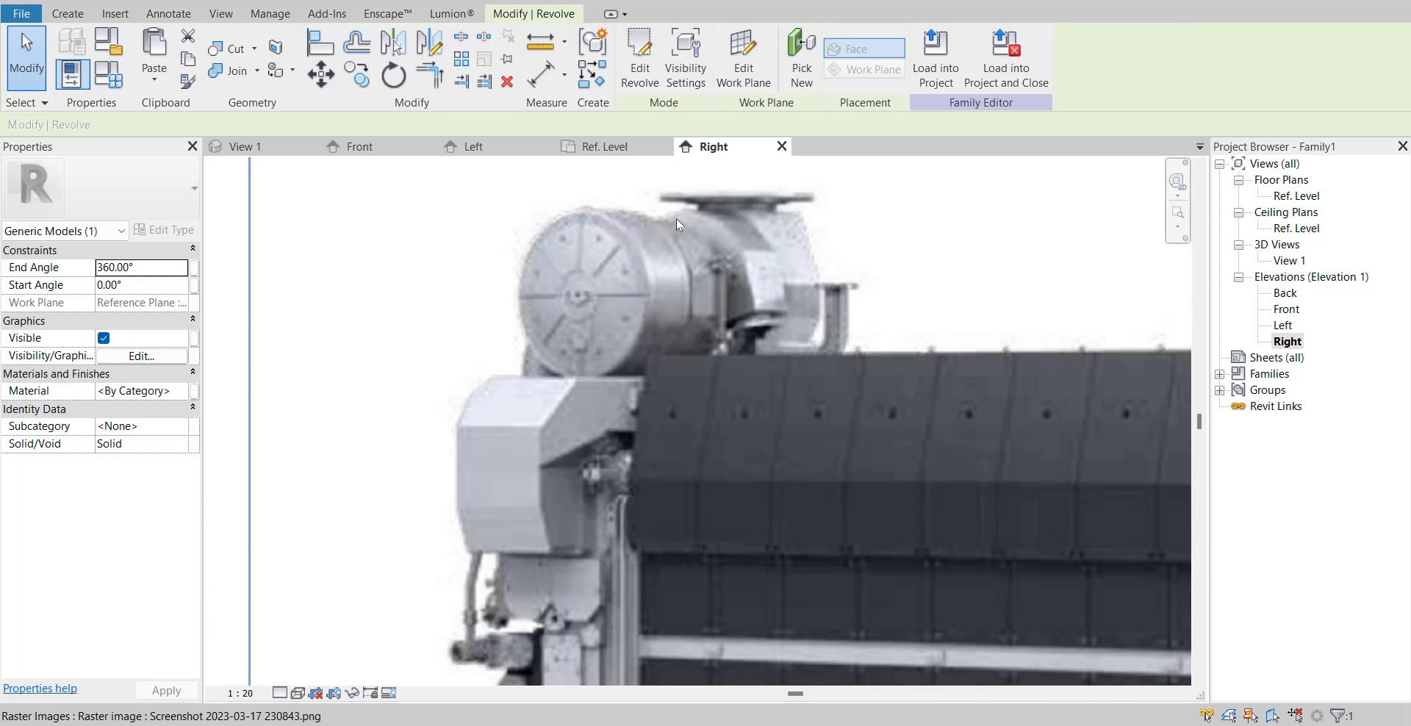
scroll(747, 301, down, 3)
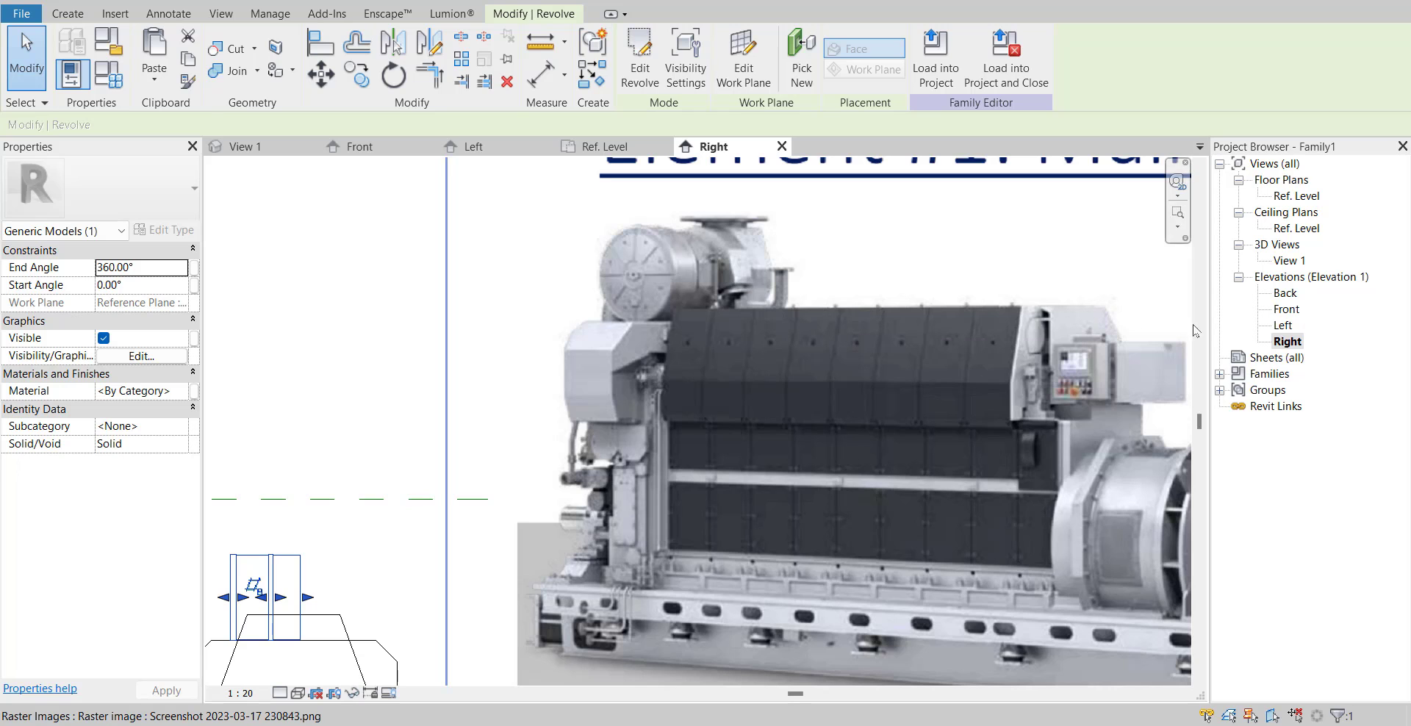
scroll(986, 325, down, 2)
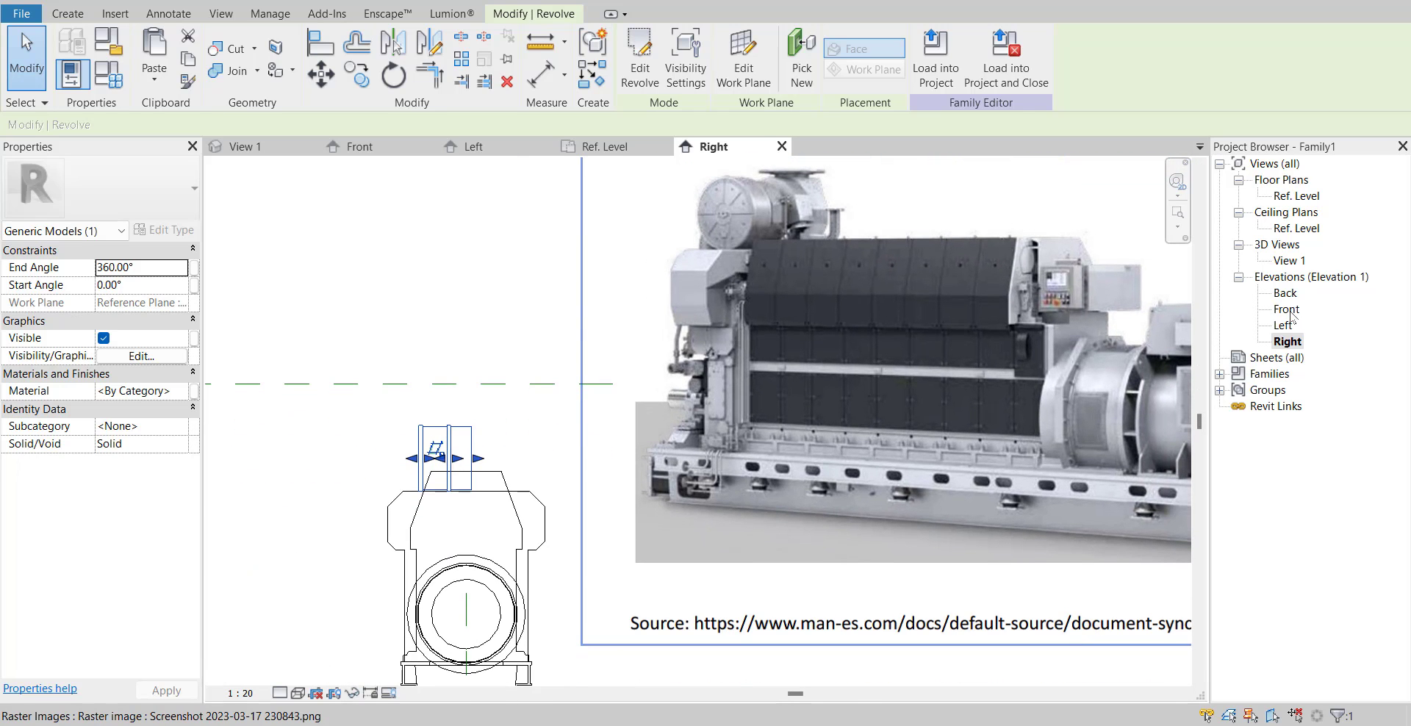
double_click(1285, 309)
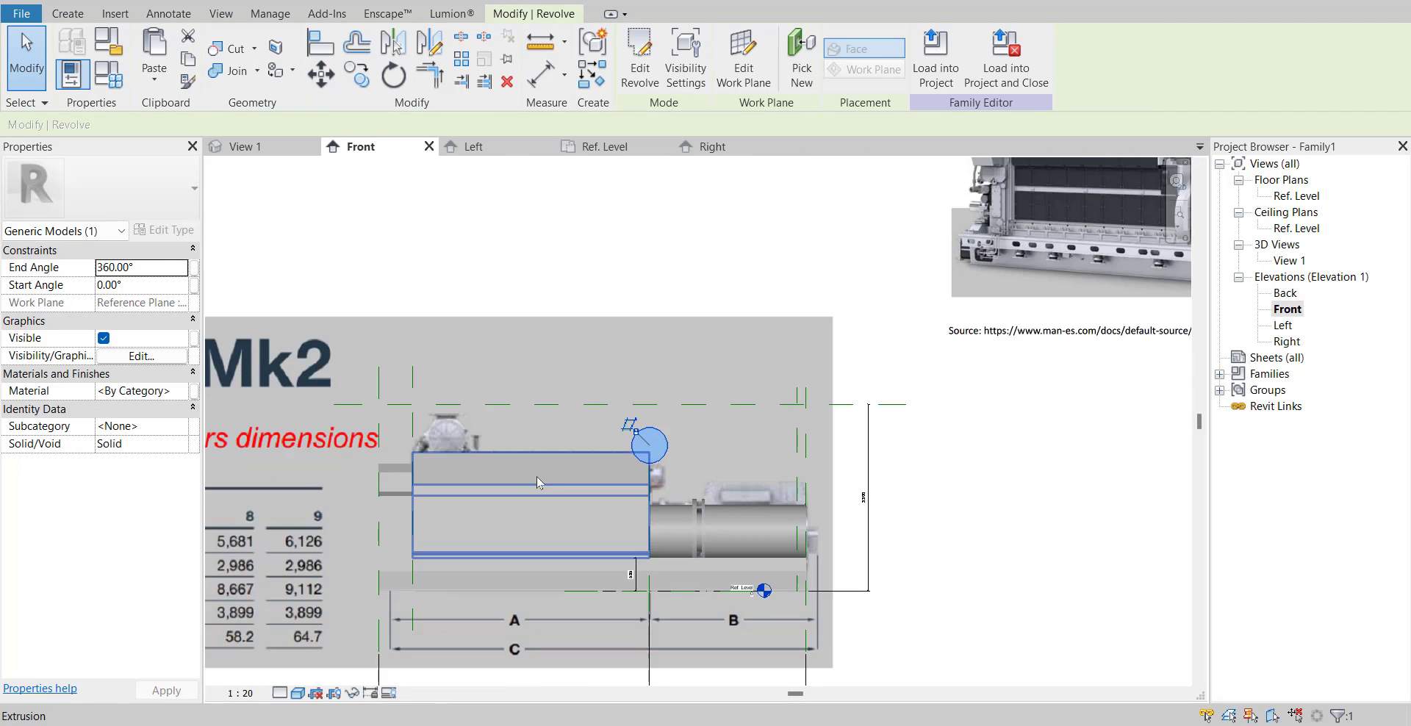
scroll(536, 476, up, 3)
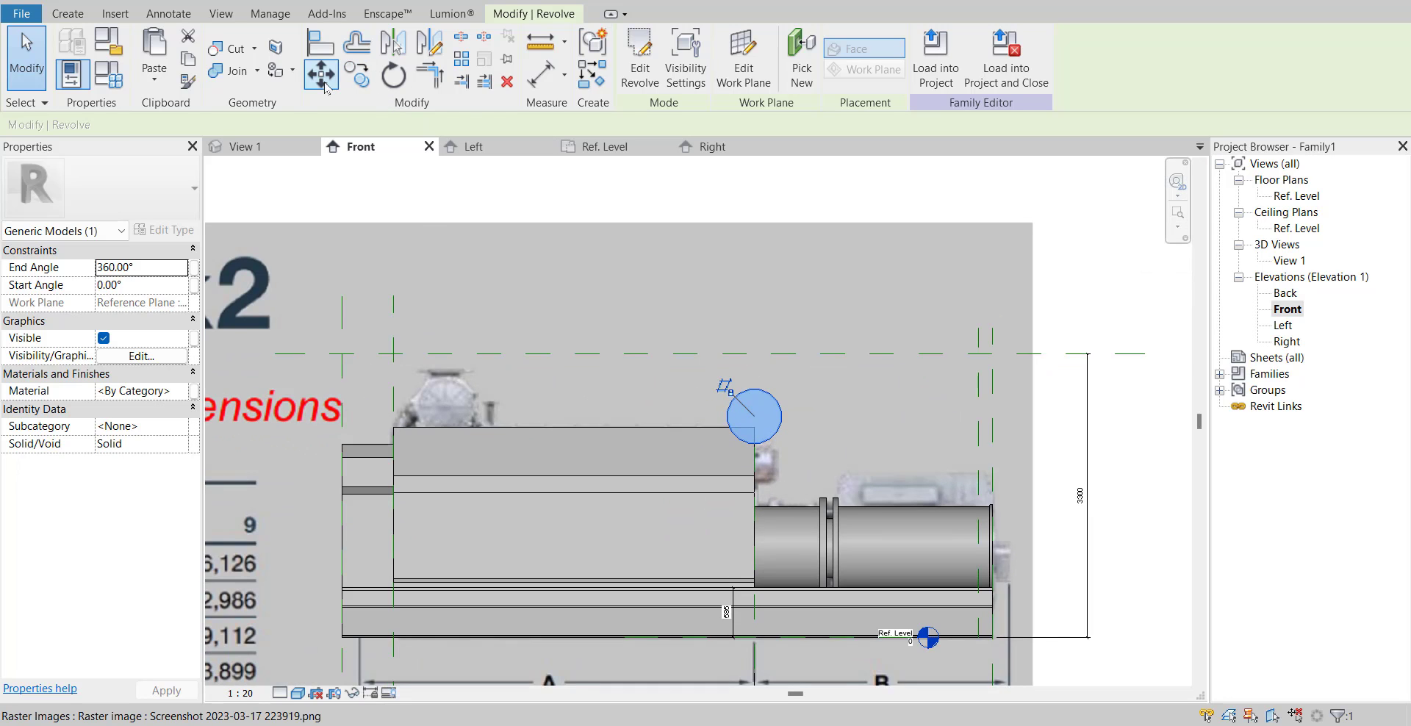
click(322, 79)
scroll(760, 413, up, 3)
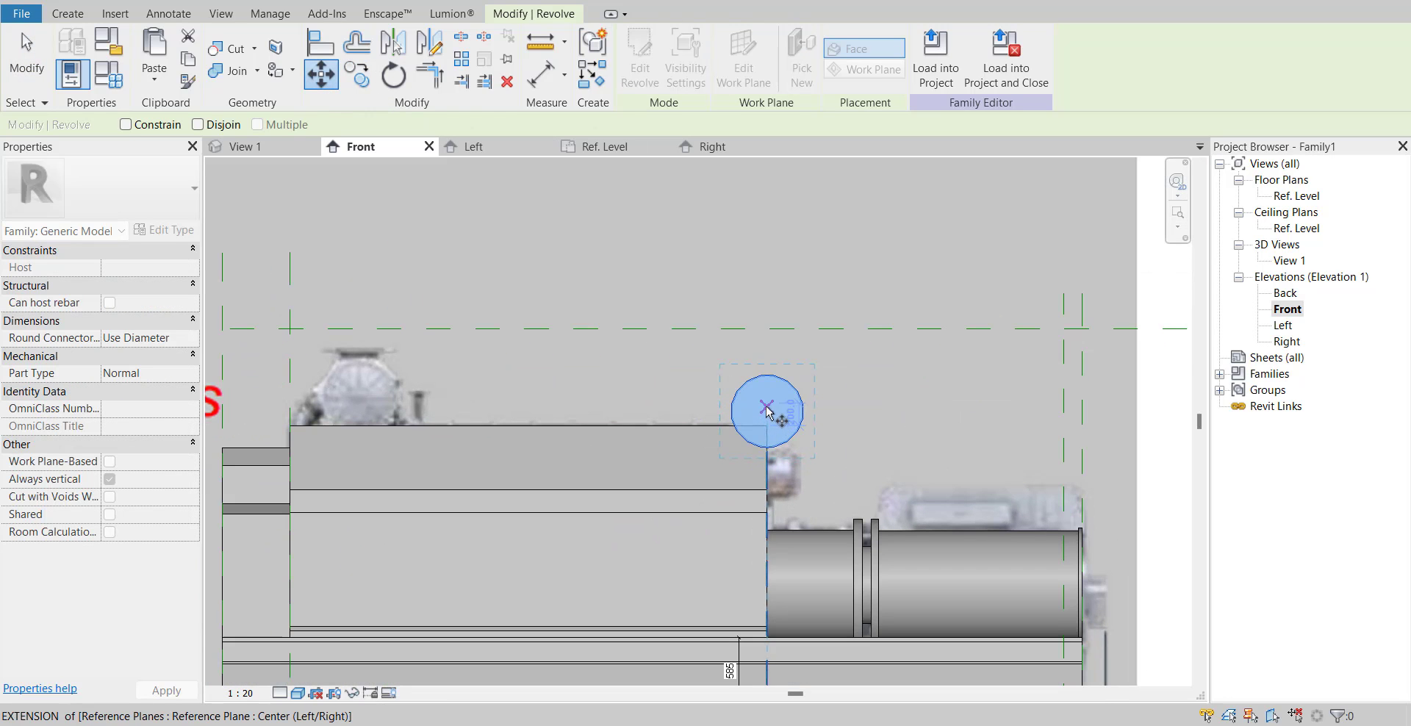
click(767, 409)
scroll(249, 431, up, 4)
key(Escape)
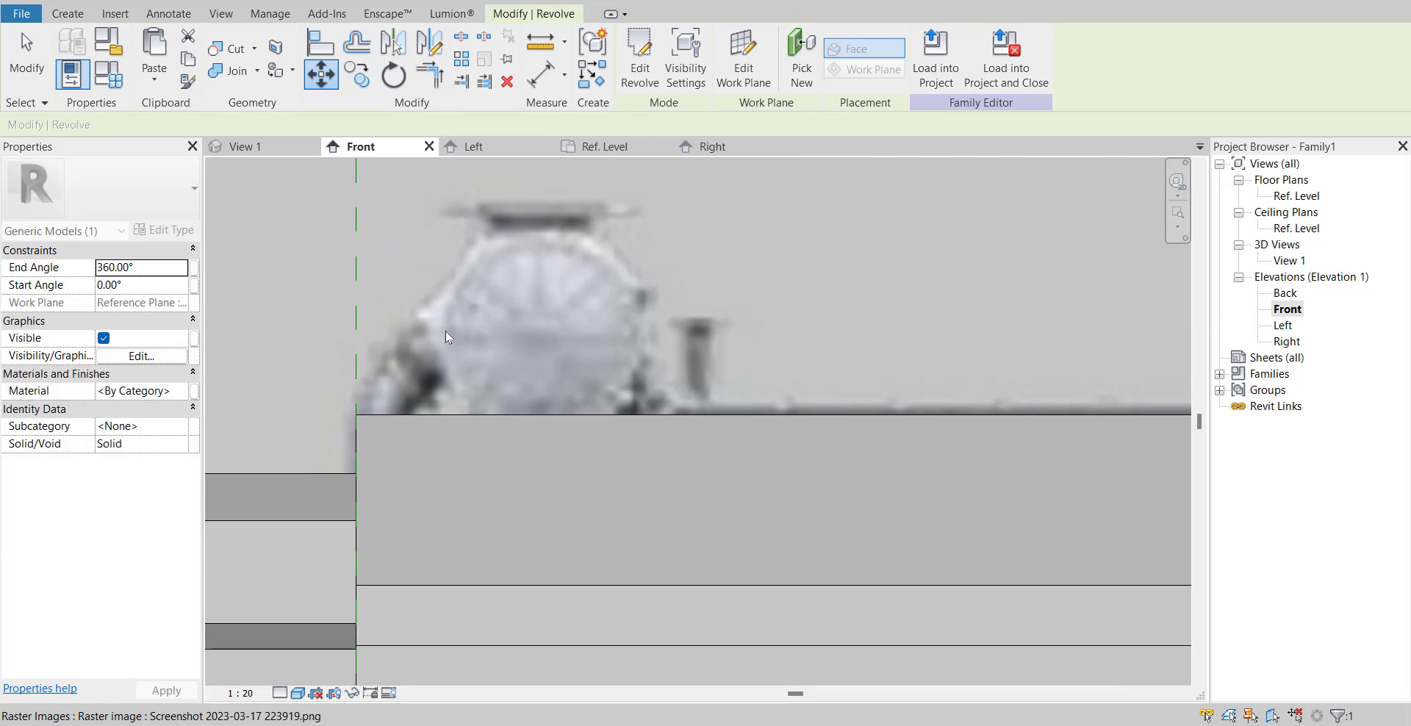
key(Escape)
- Move the revolved drum onto the round turbocharger in the dimension drawing and nudge it slightly to match the image
scroll(452, 333, down, 4)
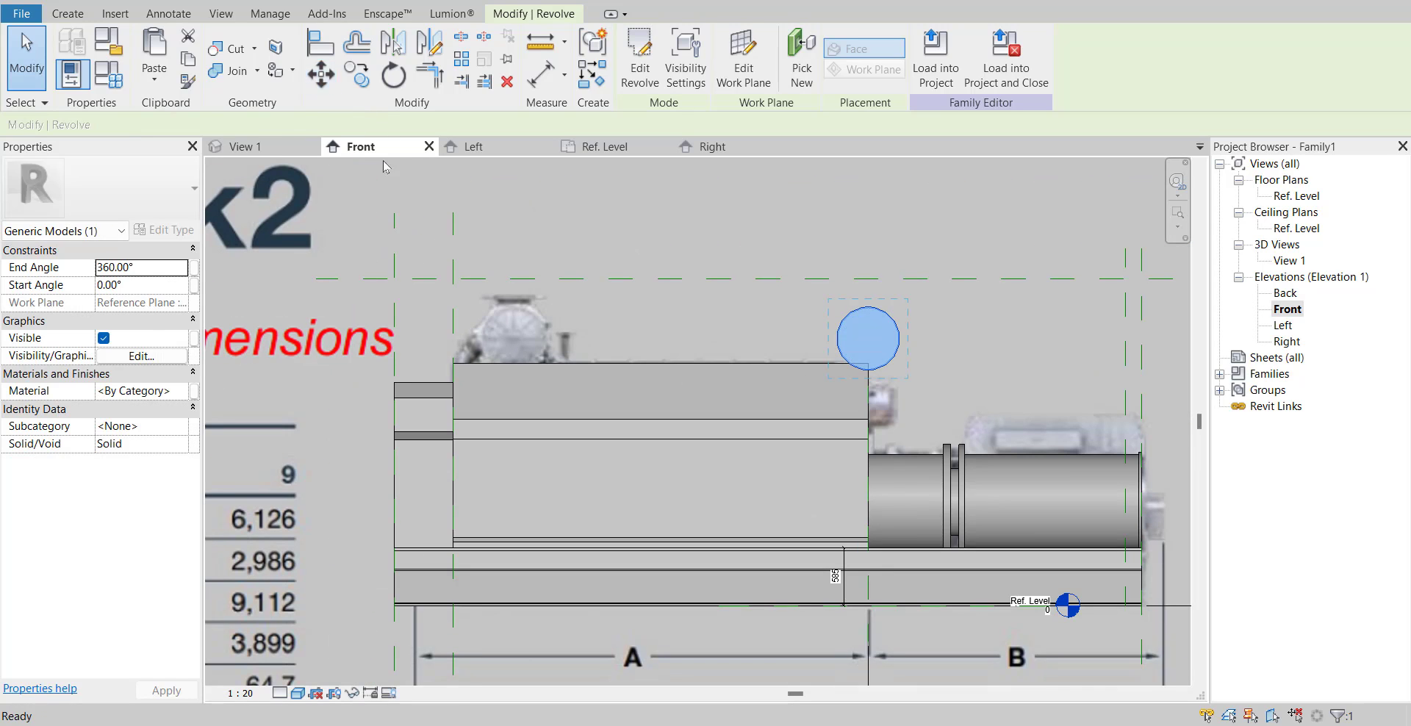
key(m)
key(v)
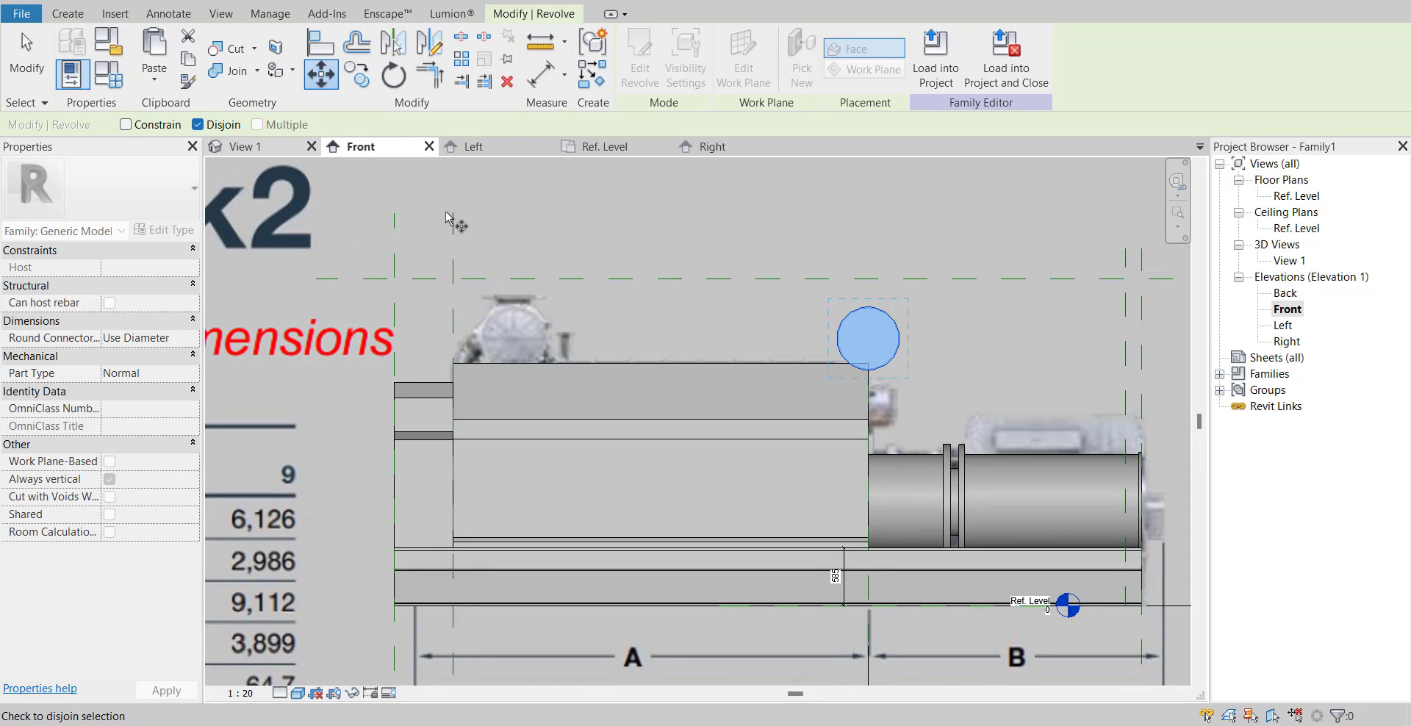
scroll(838, 376, up, 2)
click(837, 338)
scroll(649, 437, up, 1)
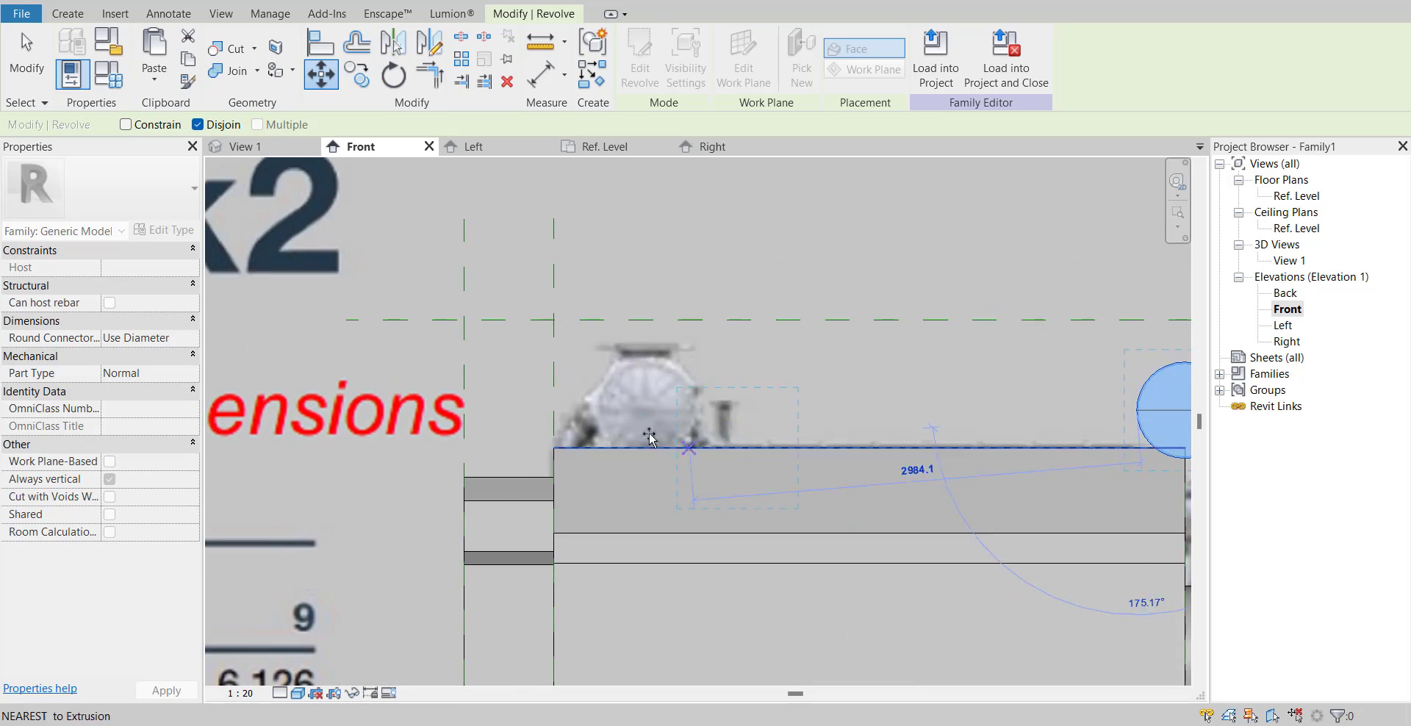
click(600, 409)
scroll(610, 425, up, 1)
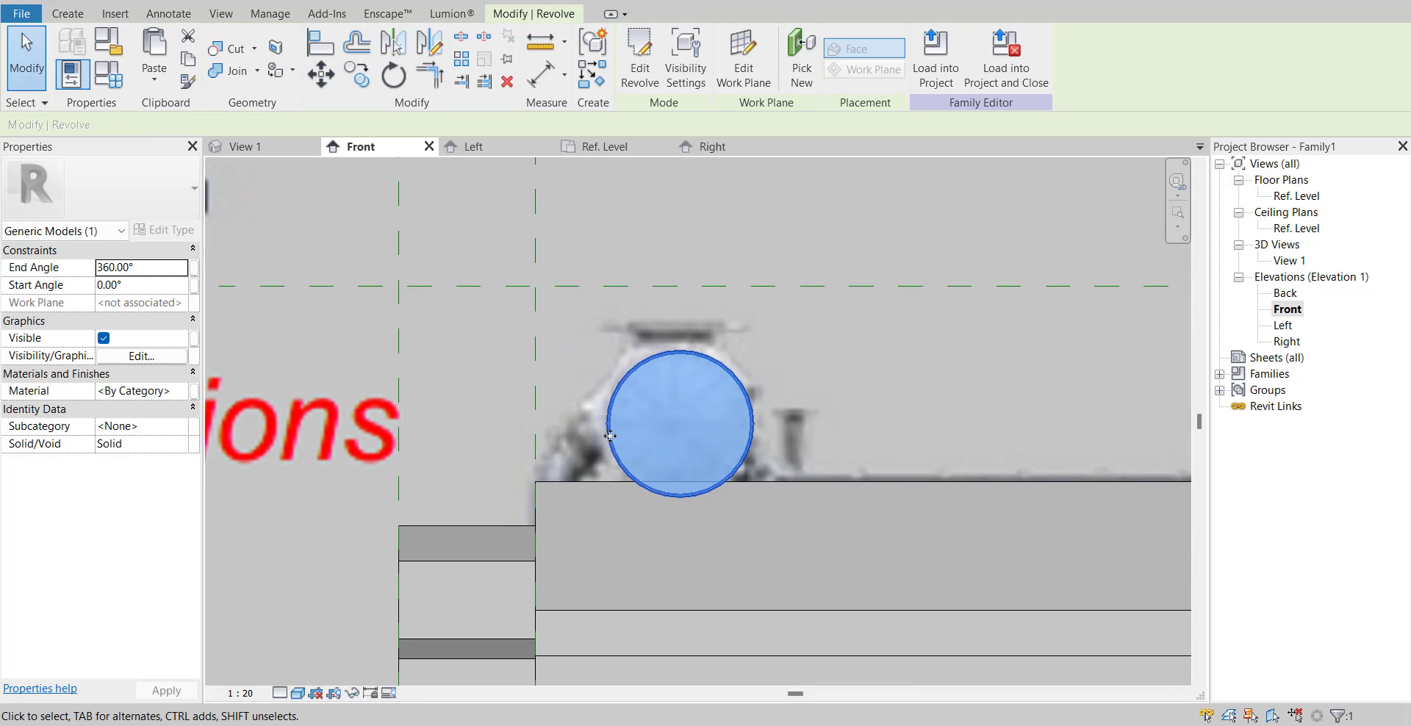
key(Left)
key(Left)
key(Up)
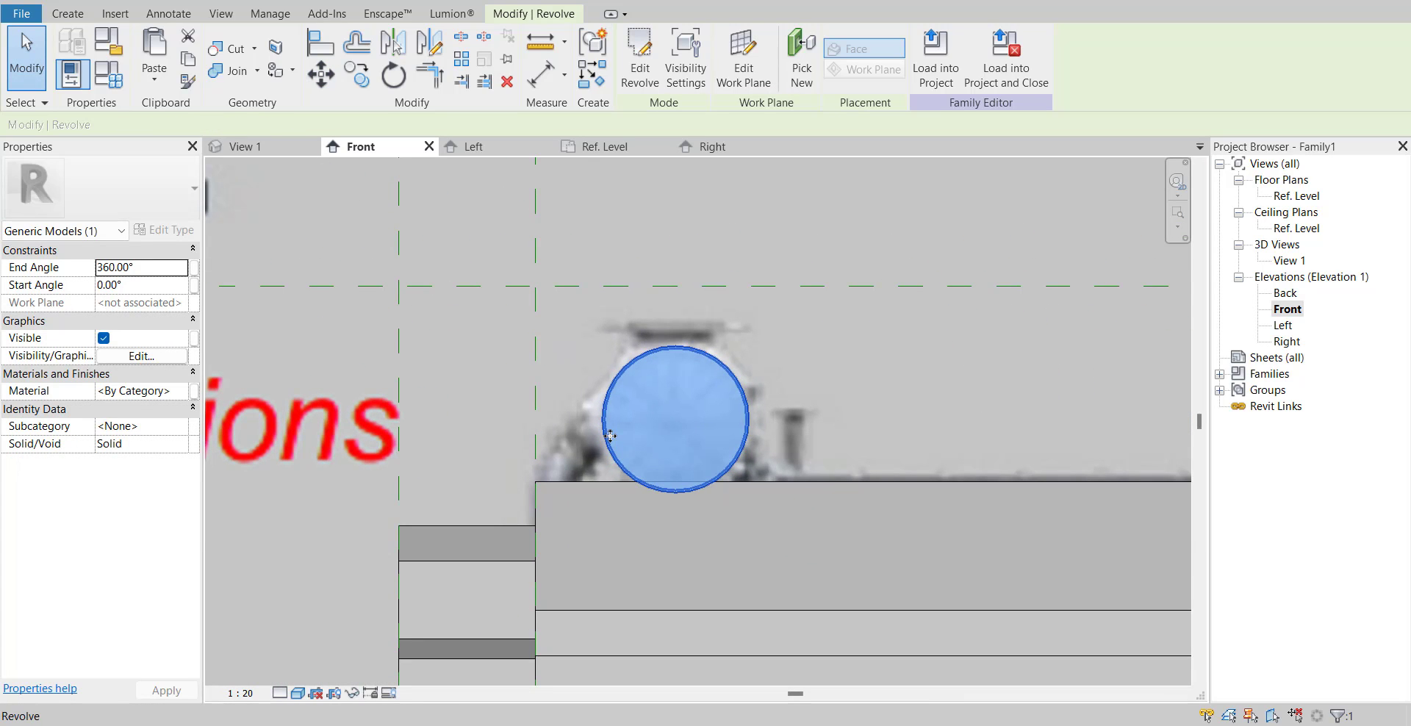
- Move the drum horizontally over the front-end part so it sits between reference planes A and A1, fine-tuning with small nudges
scroll(436, 484, down, 2)
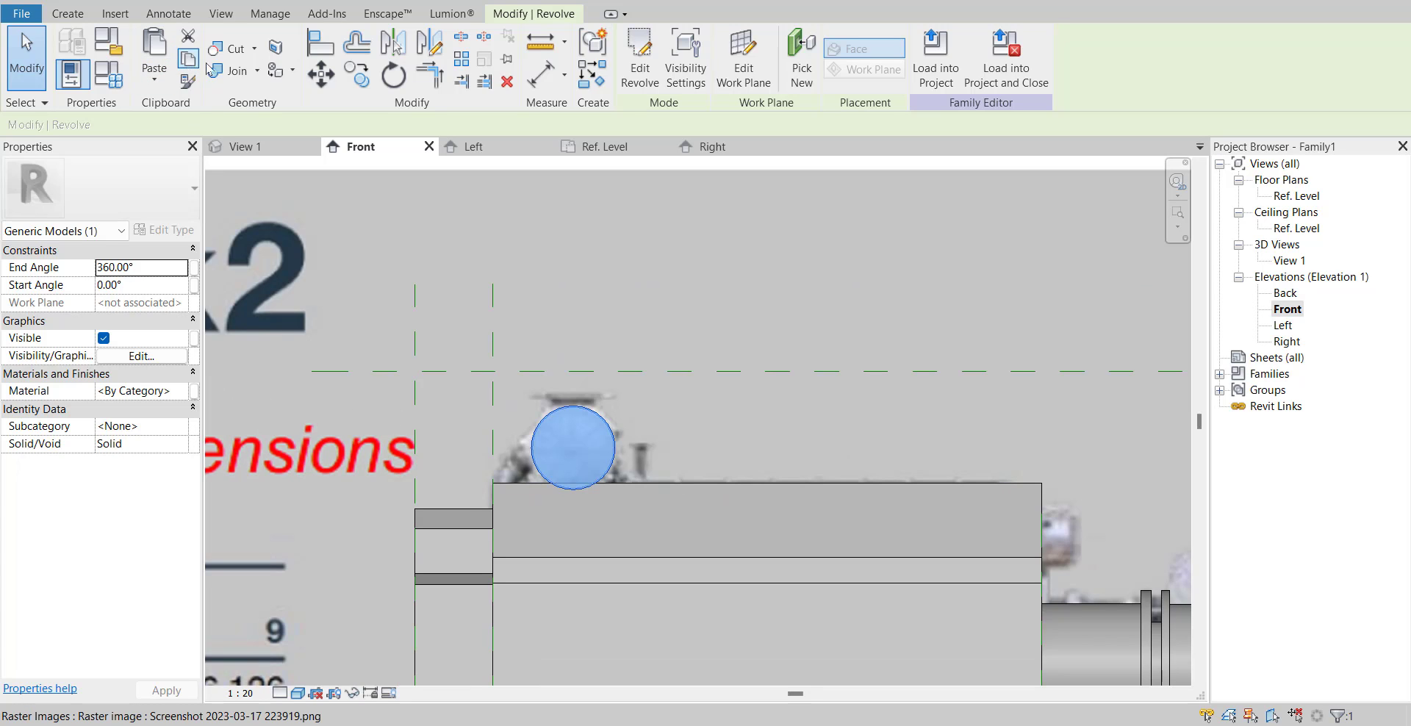
key(Escape)
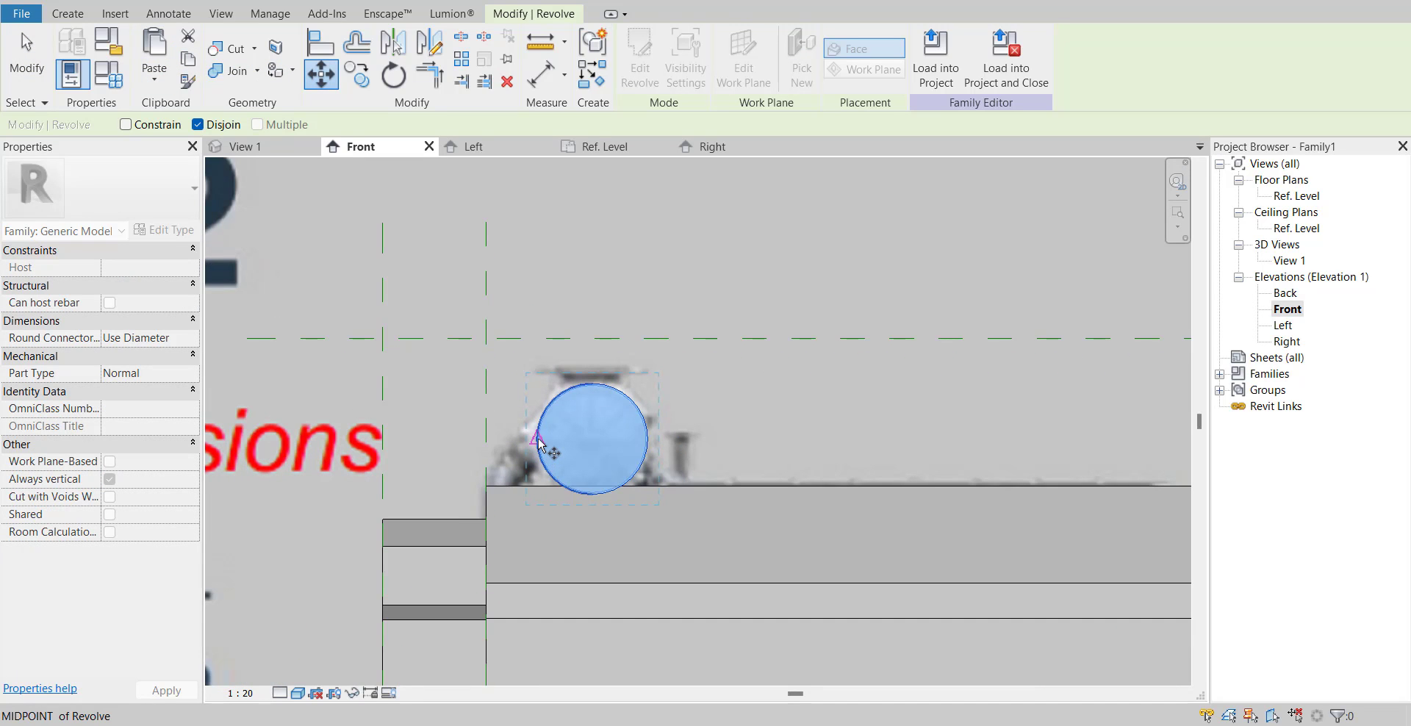
click(538, 438)
click(383, 441)
middle_drag(427, 449, 466, 443)
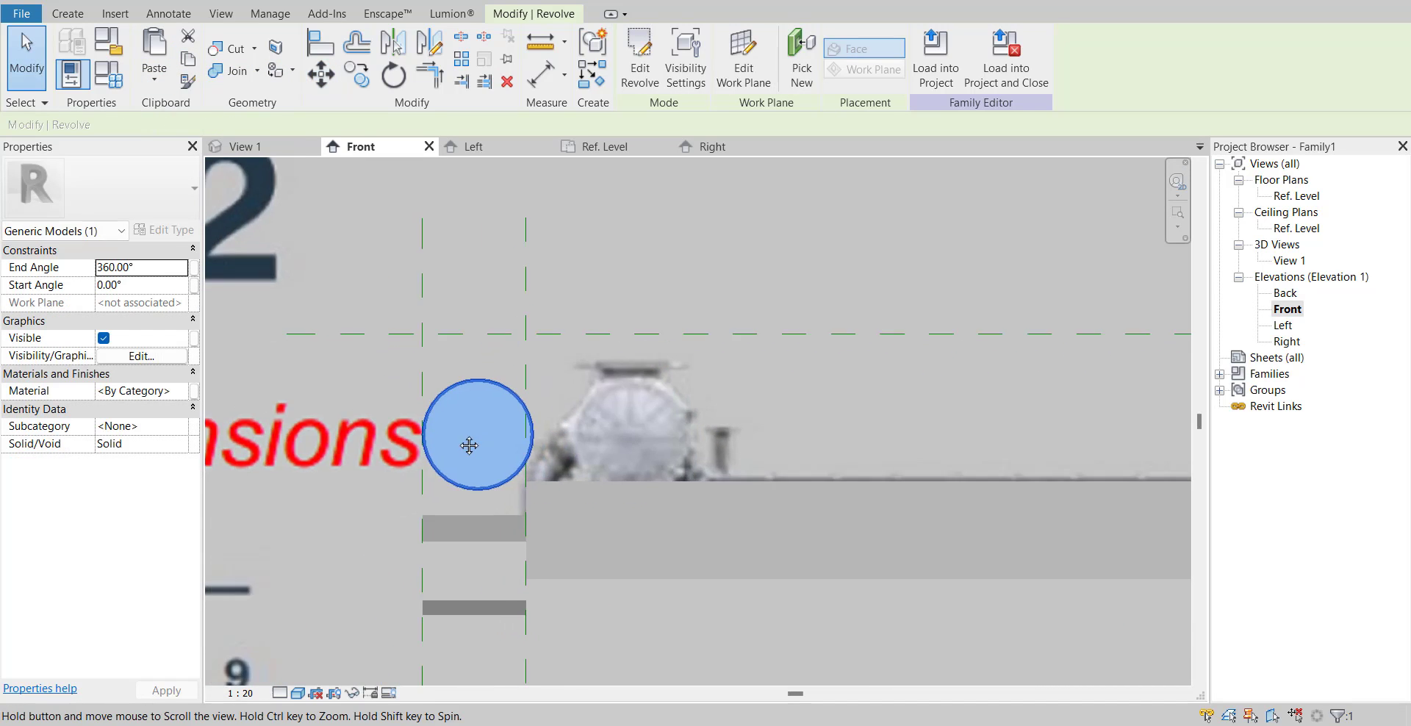
middle_drag(496, 370, 493, 367)
key(Left)
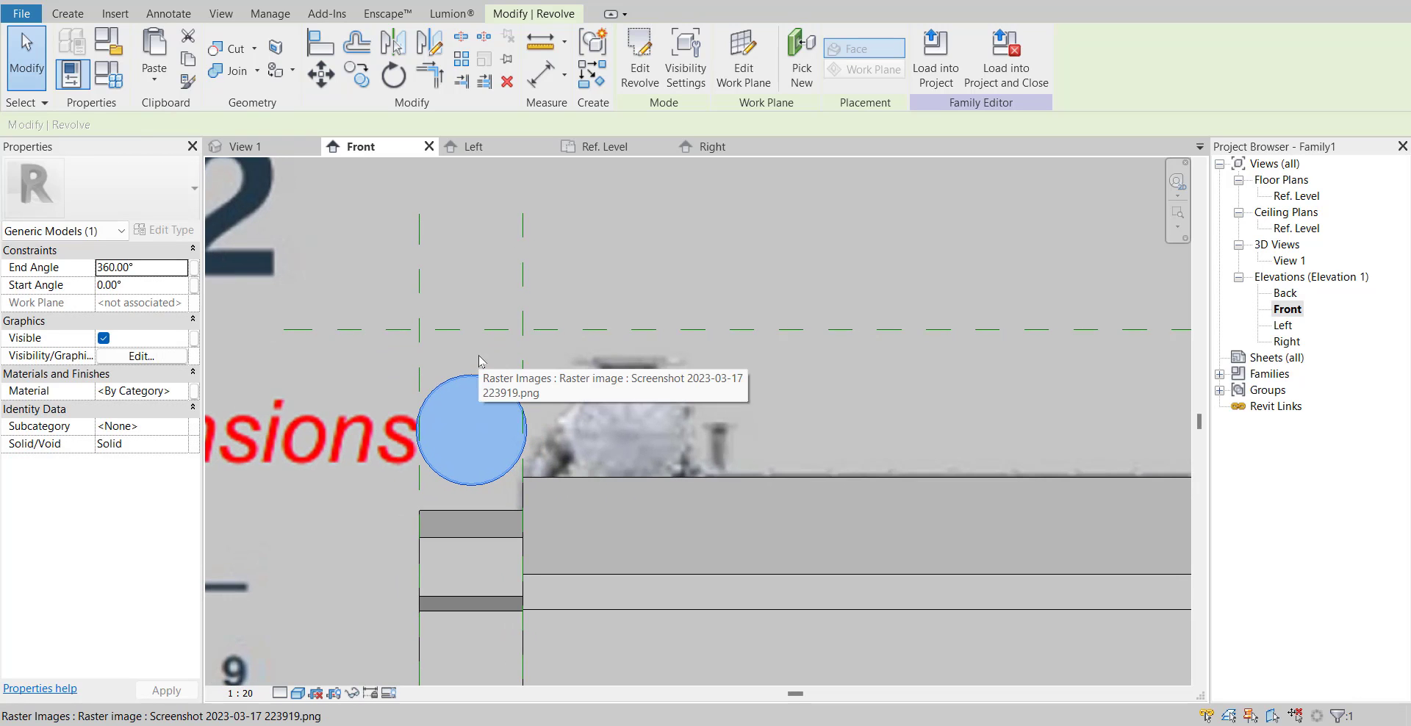
key(Down)
key(Down)
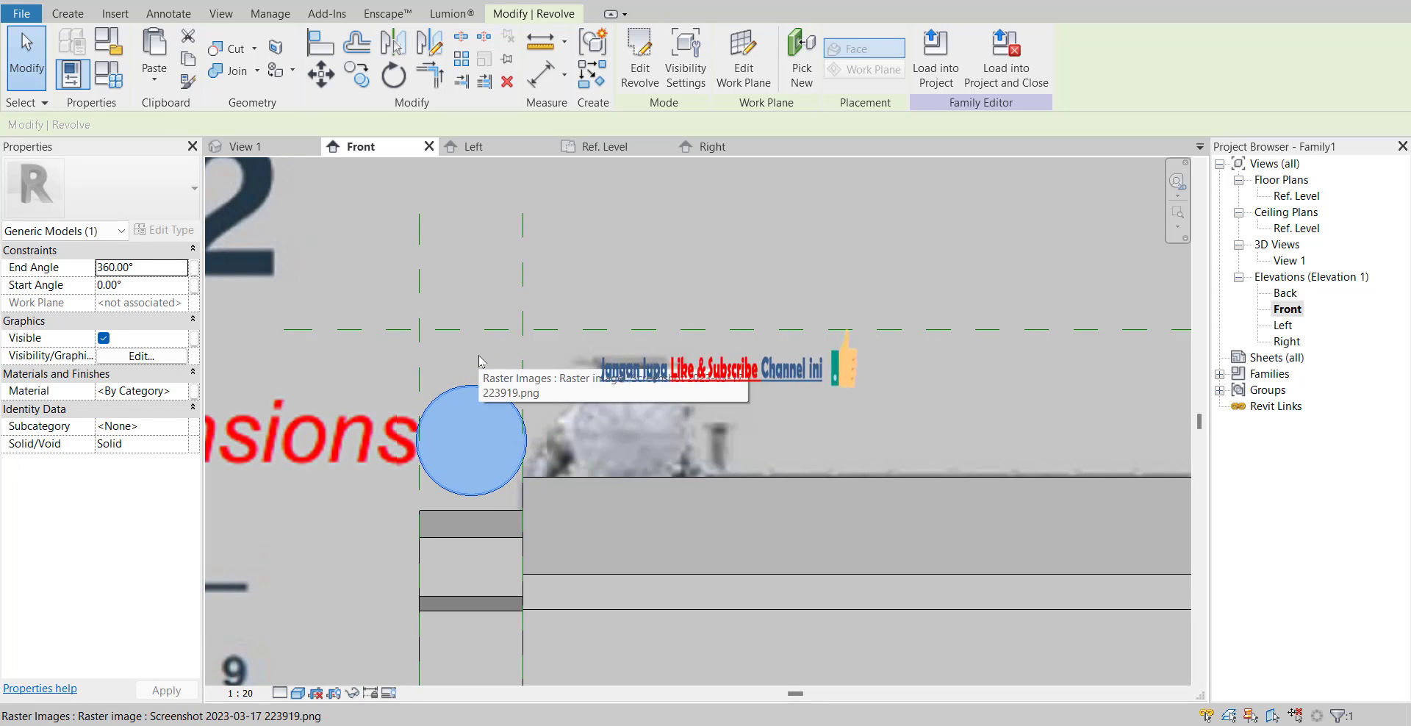
scroll(478, 360, down, 2)
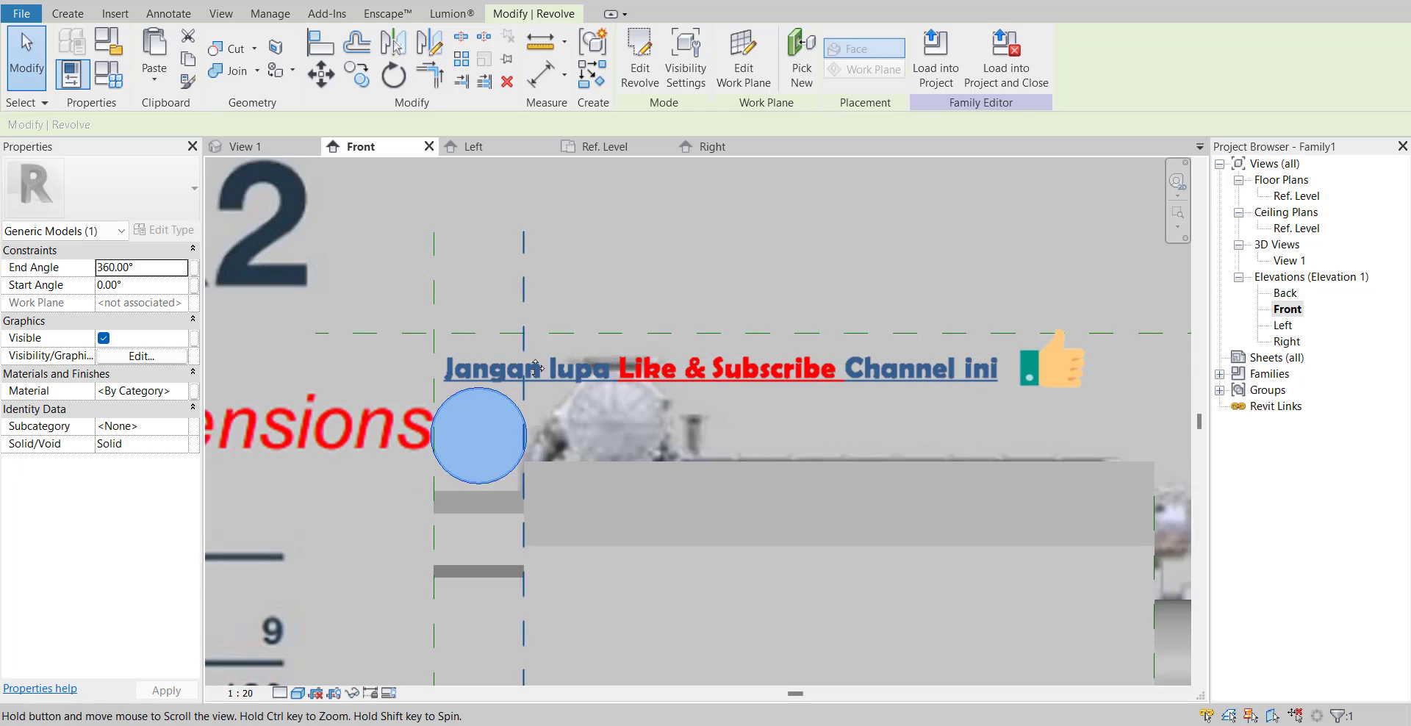
key(Up)
key(Up)
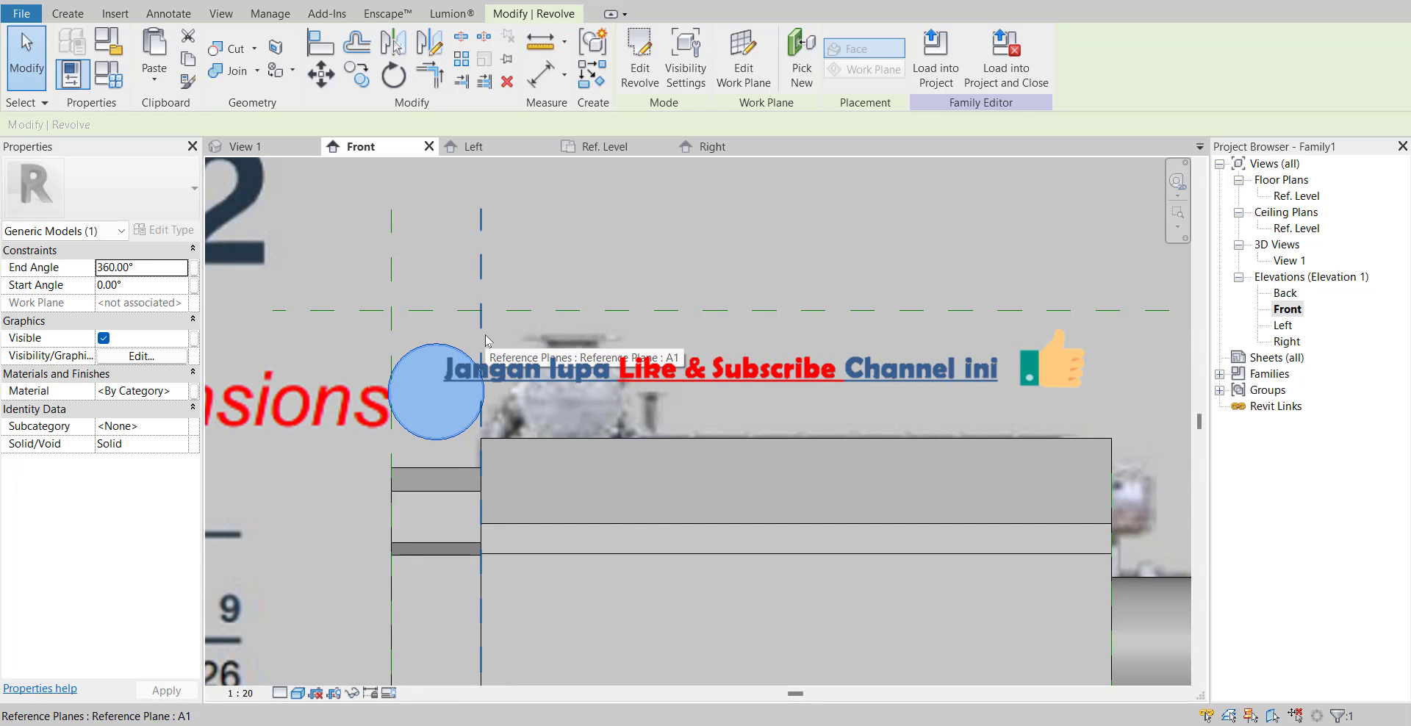
- Move the main generator reference image directly above the side view of the dimension drawing, after checking its drum detail
scroll(485, 340, down, 5)
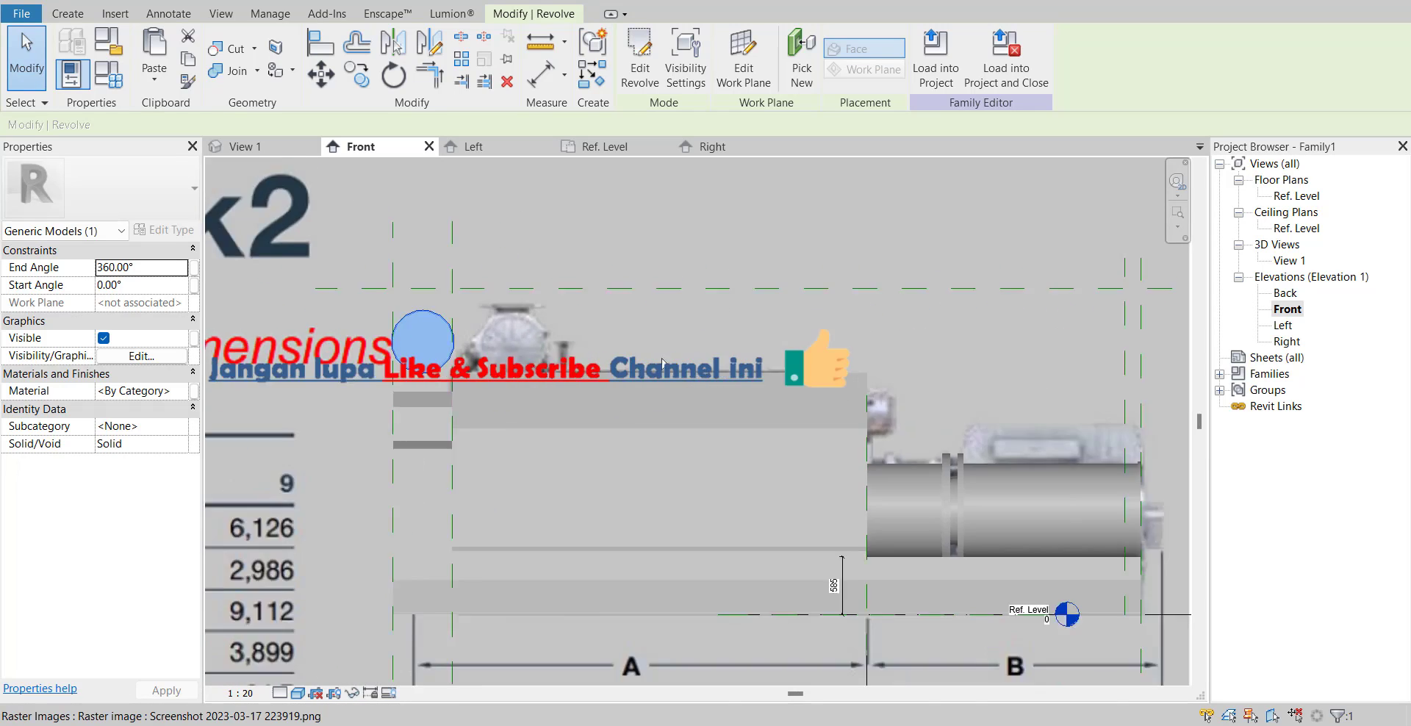
scroll(813, 285, up, 5)
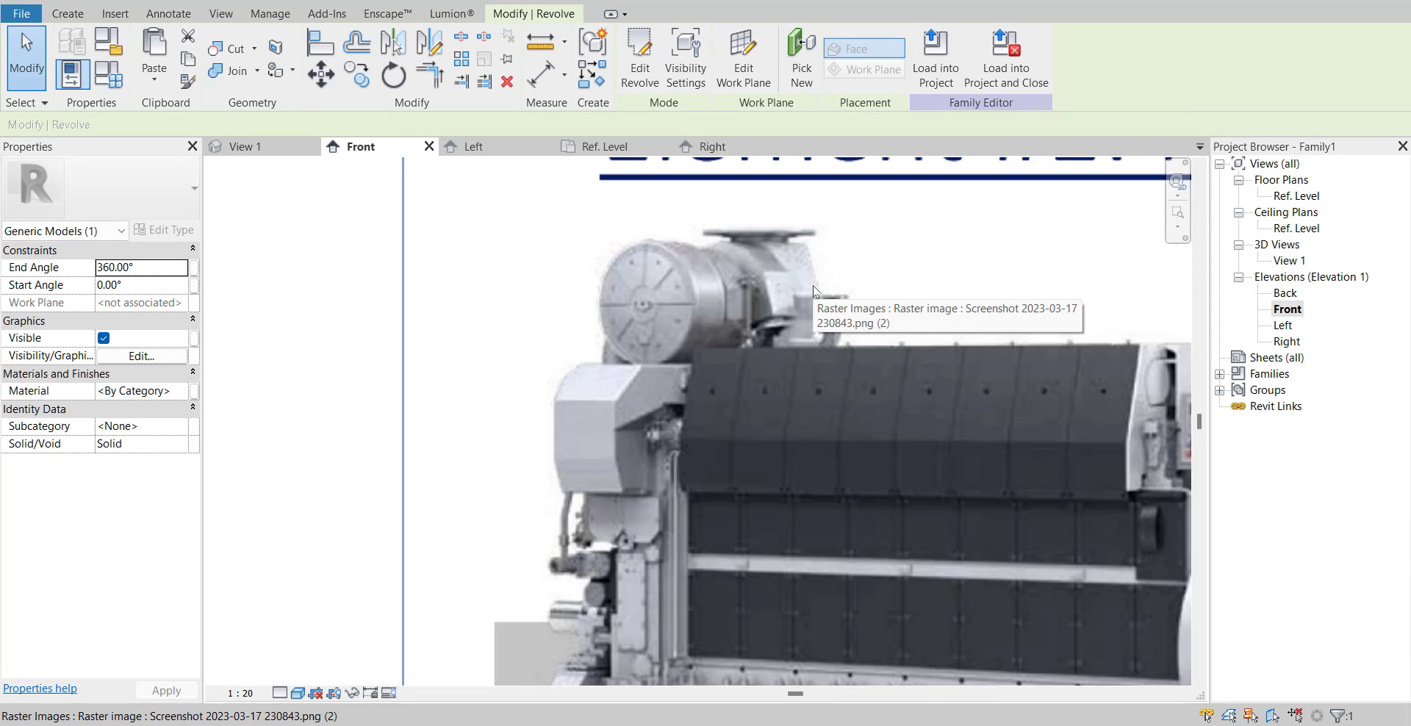
scroll(812, 285, up, 3)
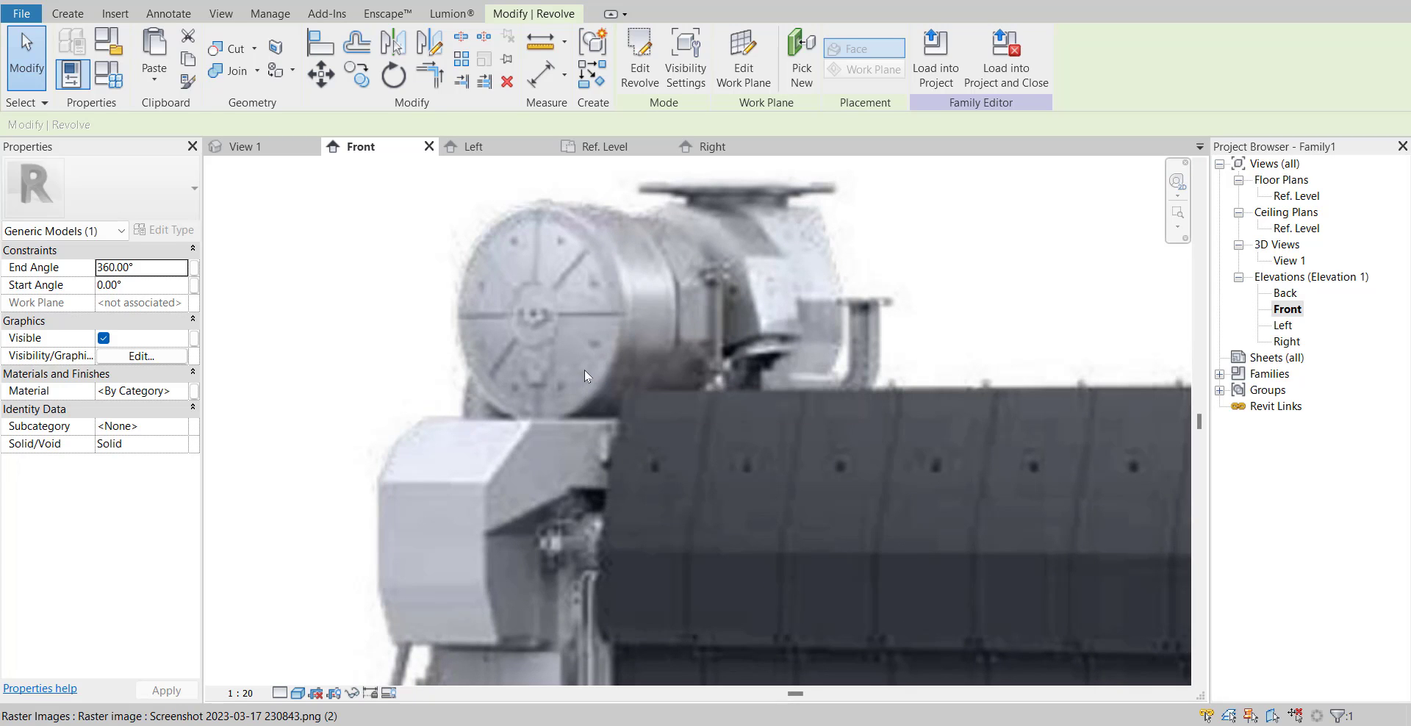
scroll(770, 418, down, 4)
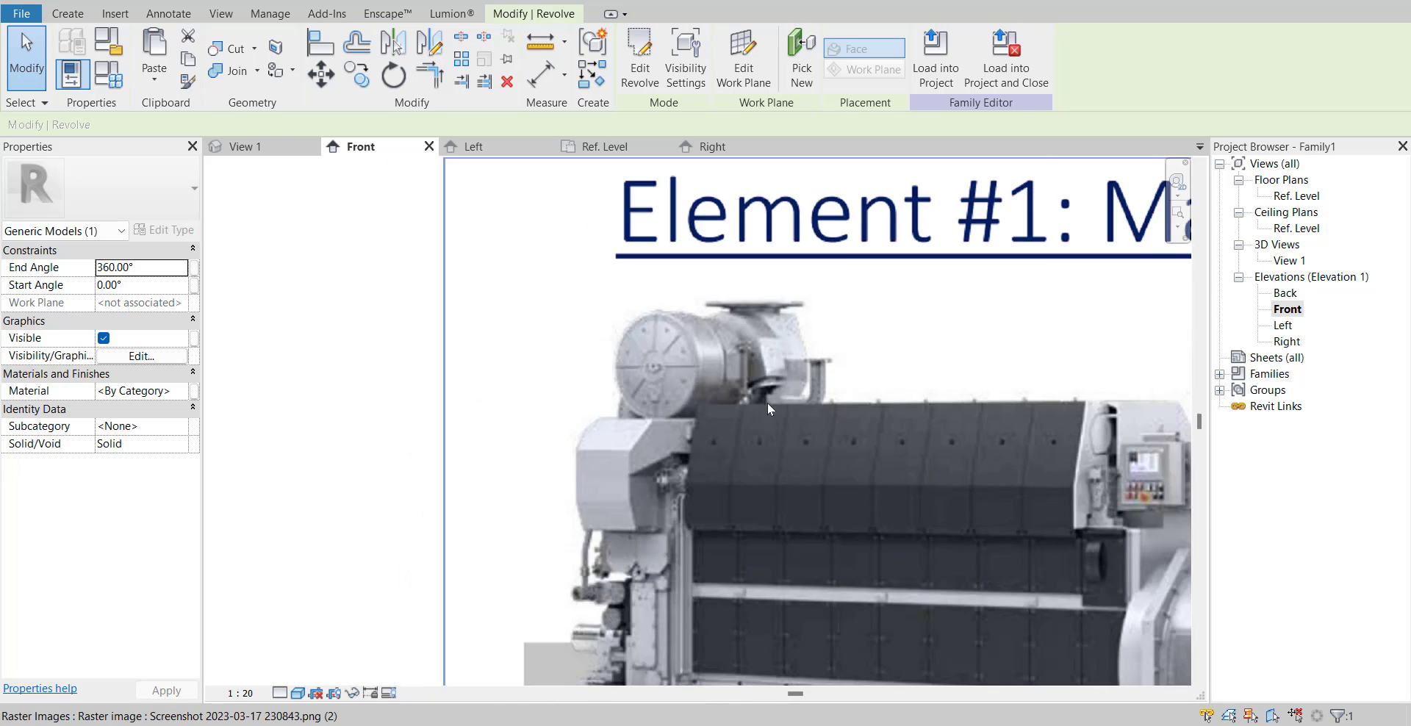
scroll(838, 342, down, 4)
middle_drag(489, 220, 833, 184)
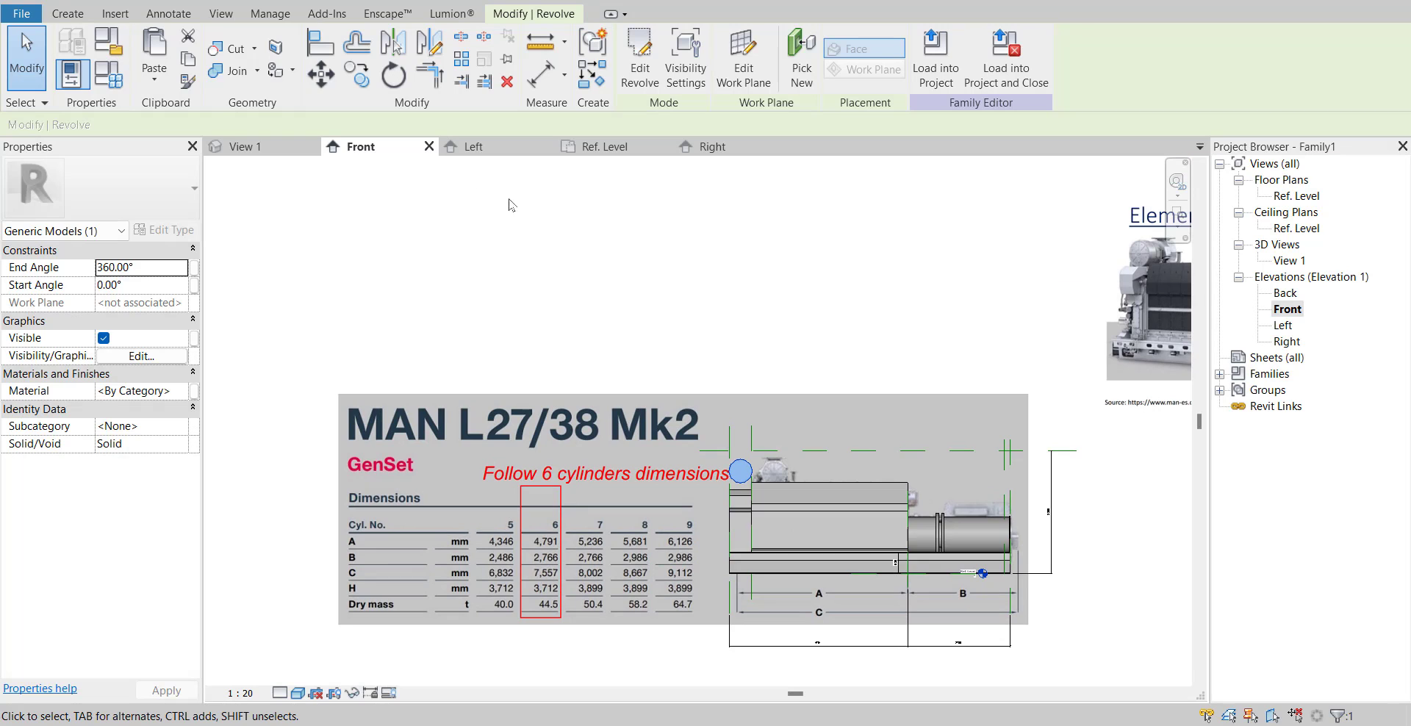
scroll(576, 324, down, 3)
click(852, 331)
scroll(852, 333, up, 3)
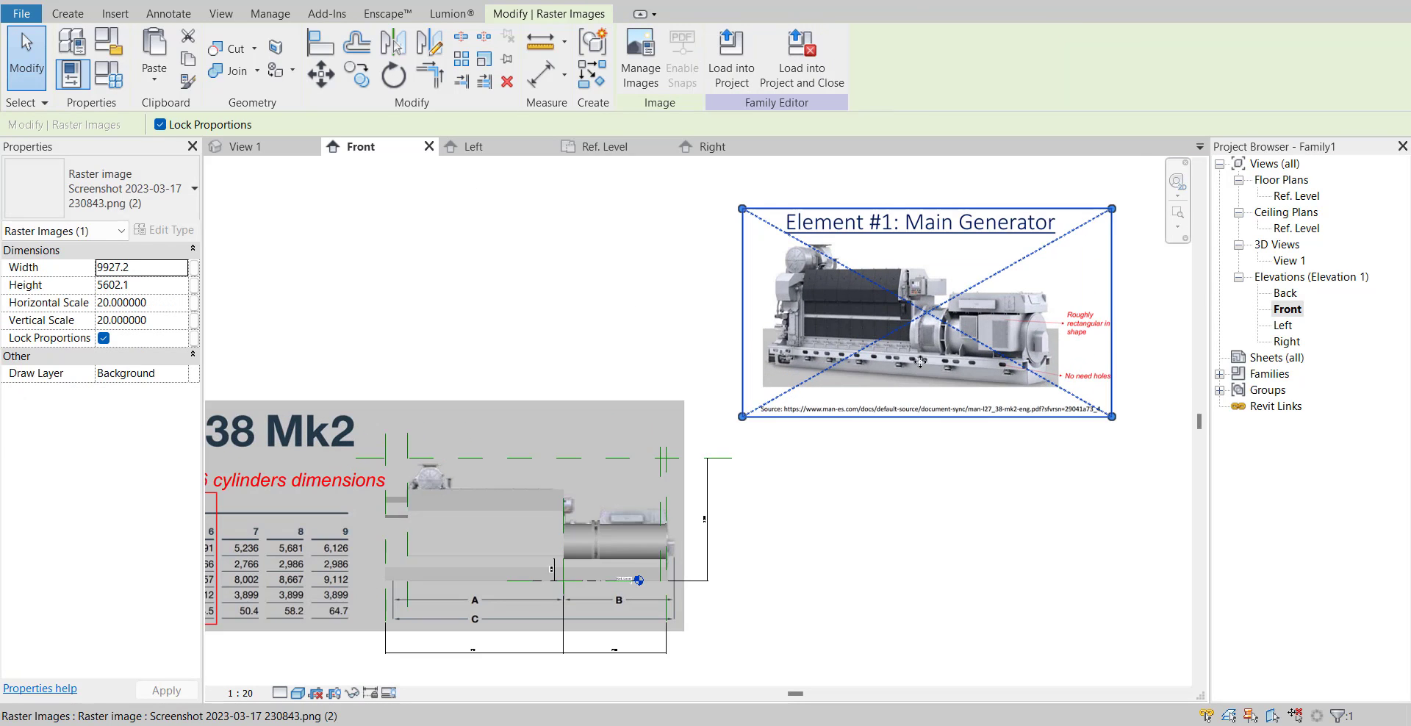
drag(893, 358, 504, 356)
middle_drag(245, 264, 354, 252)
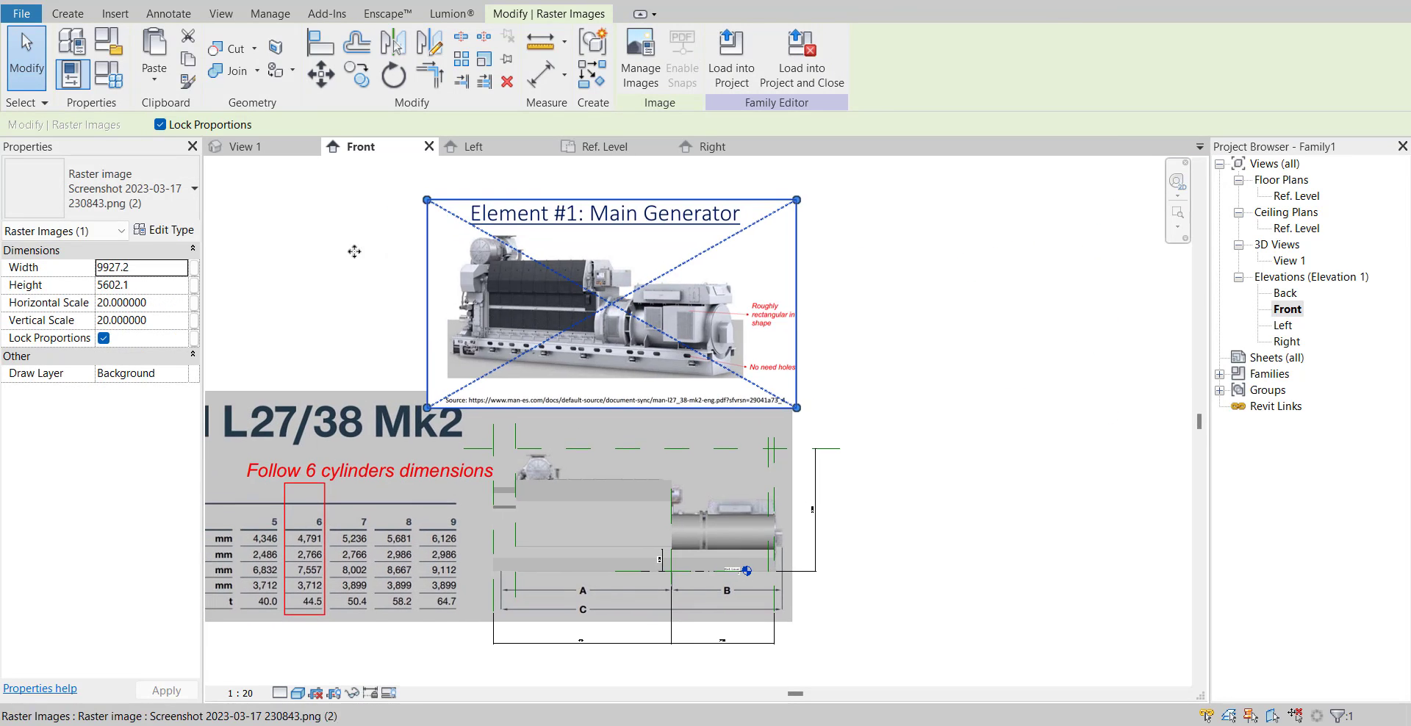
- Start a new extrusion and sketch a horizontal line about 640 mm long across the drum circle's diameter
click(68, 14)
click(109, 42)
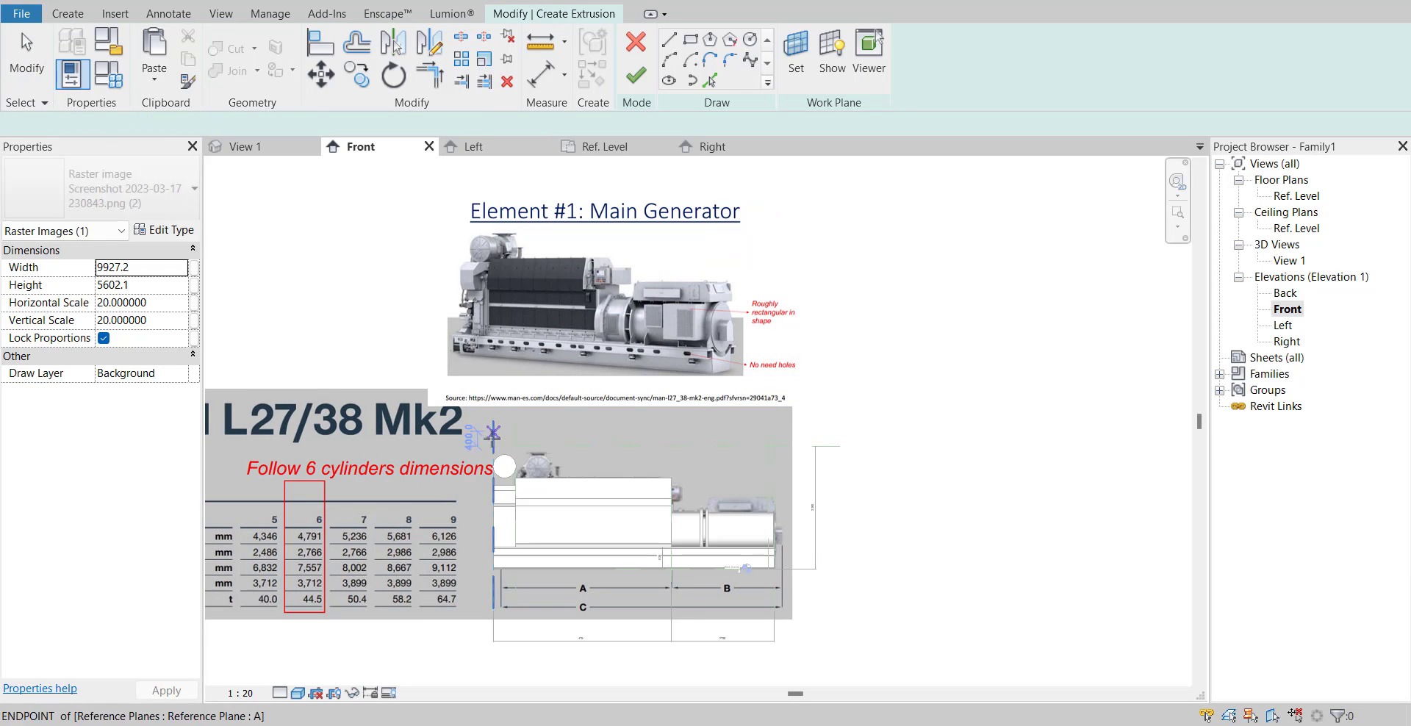
scroll(477, 445, up, 1)
scroll(526, 253, up, 2)
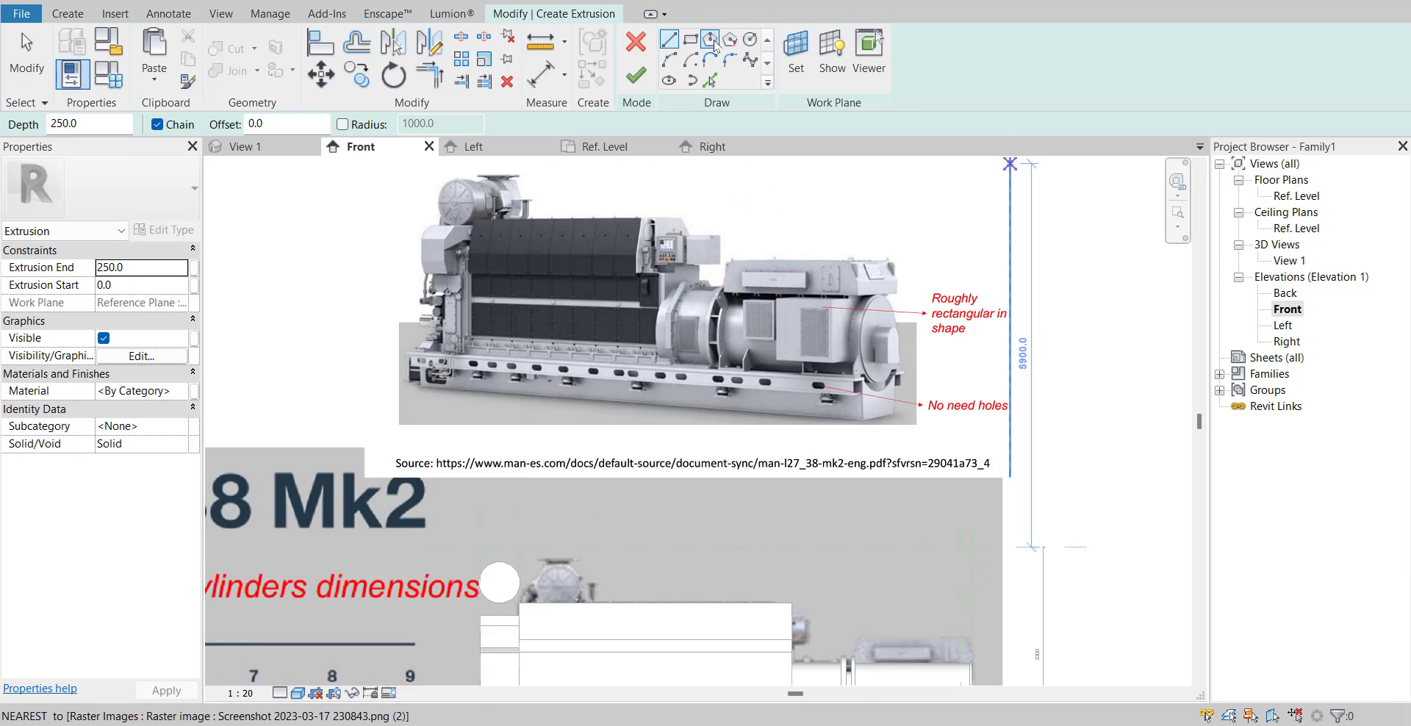
click(712, 40)
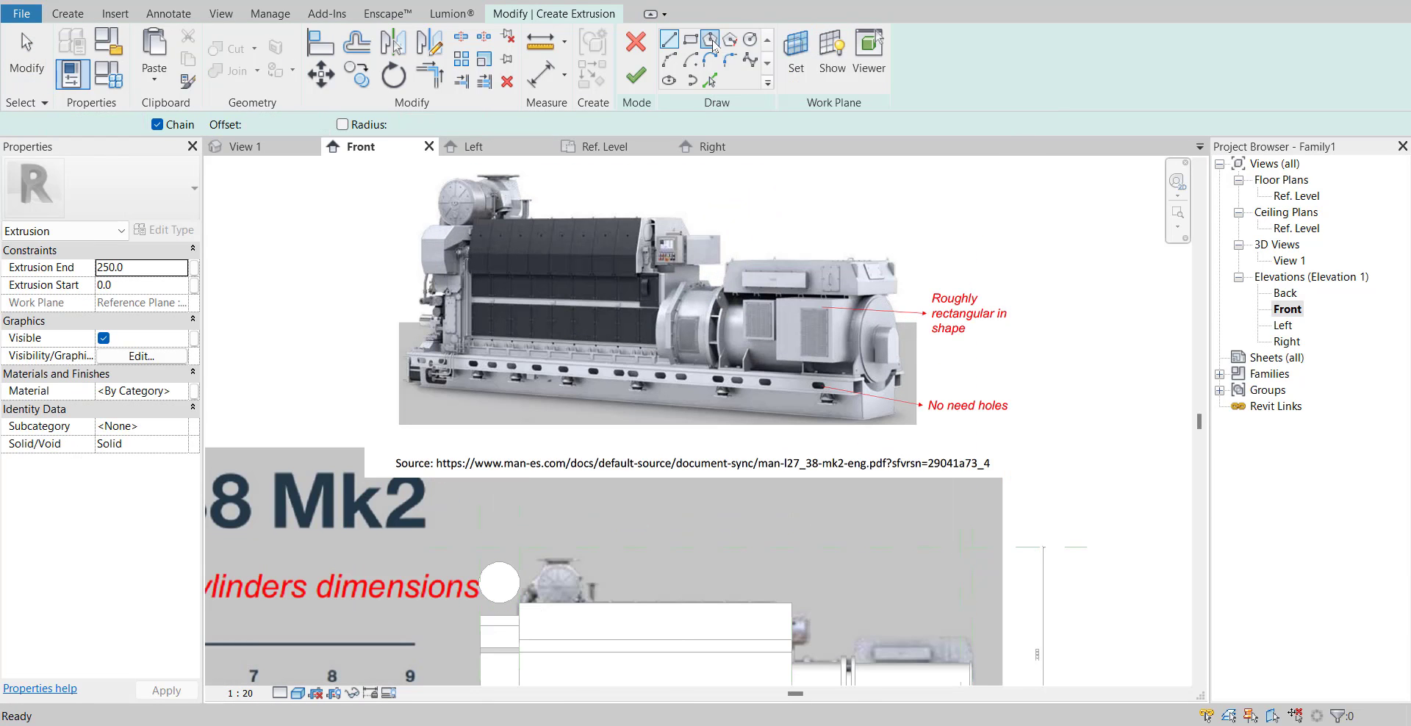
scroll(511, 584, up, 4)
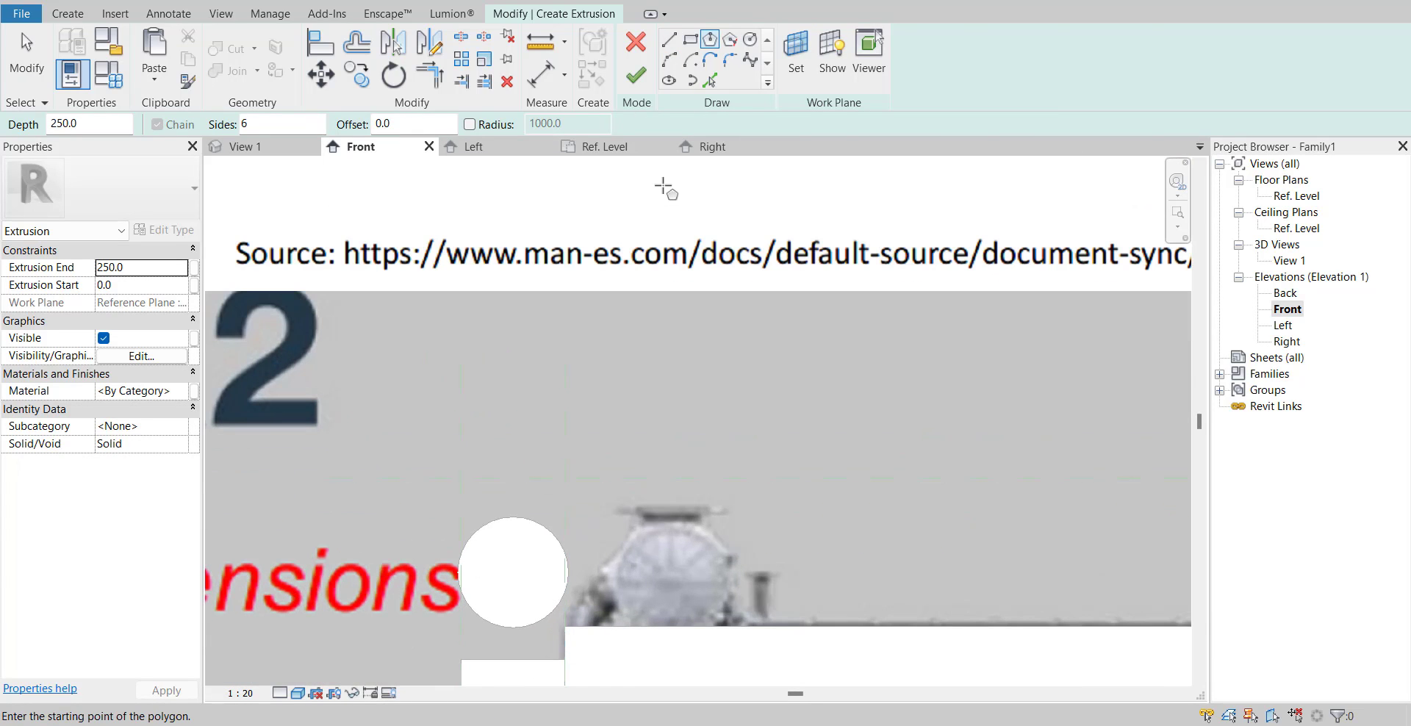
click(668, 39)
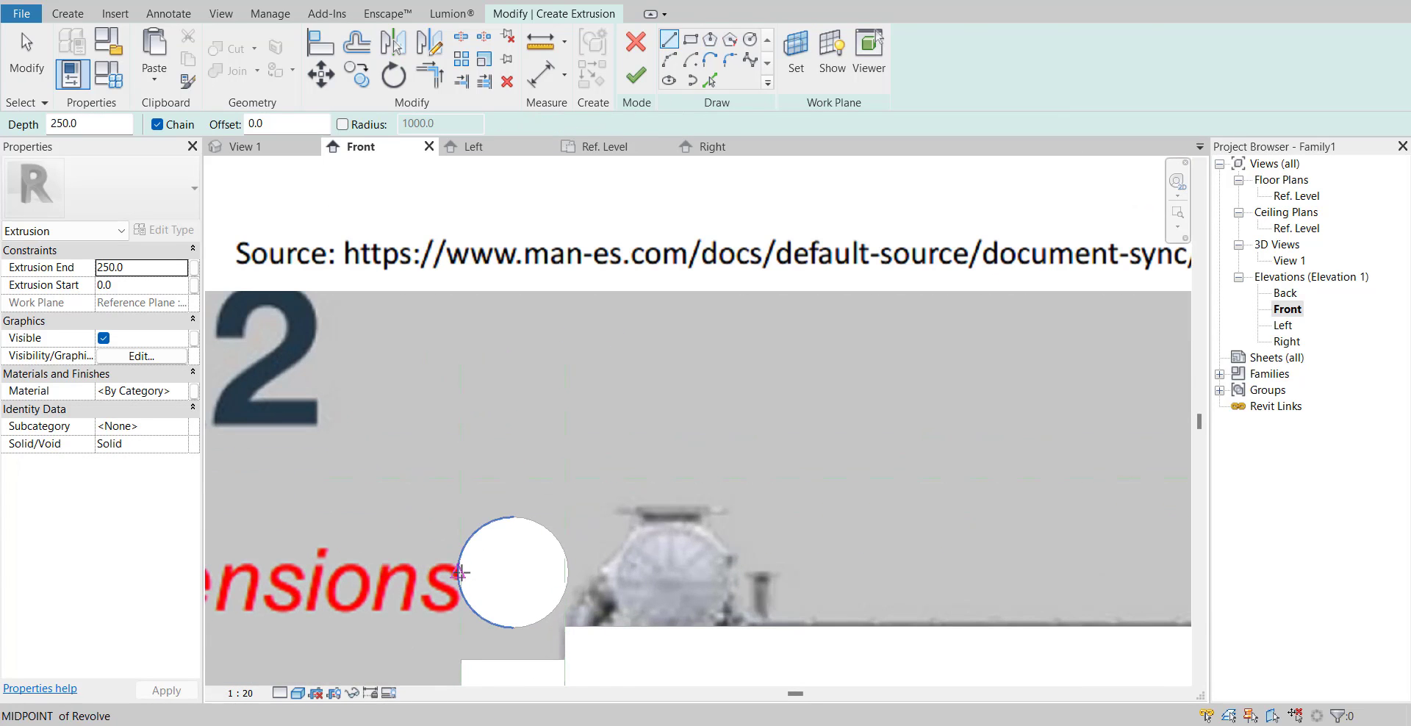
click(459, 572)
click(567, 572)
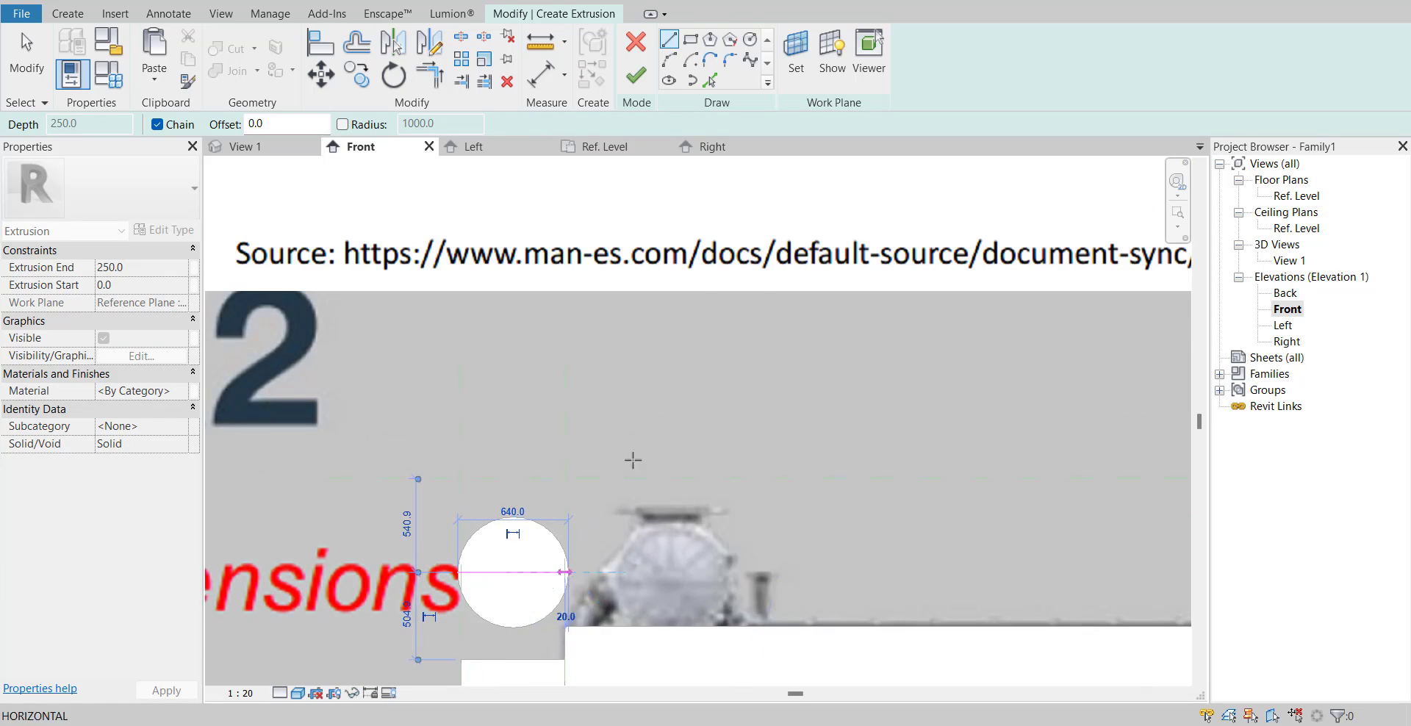
- Sketch a six-sided inscribed polygon of about 500 mm radius centred on the drum circle, and delete the horizontal guide line
click(711, 41)
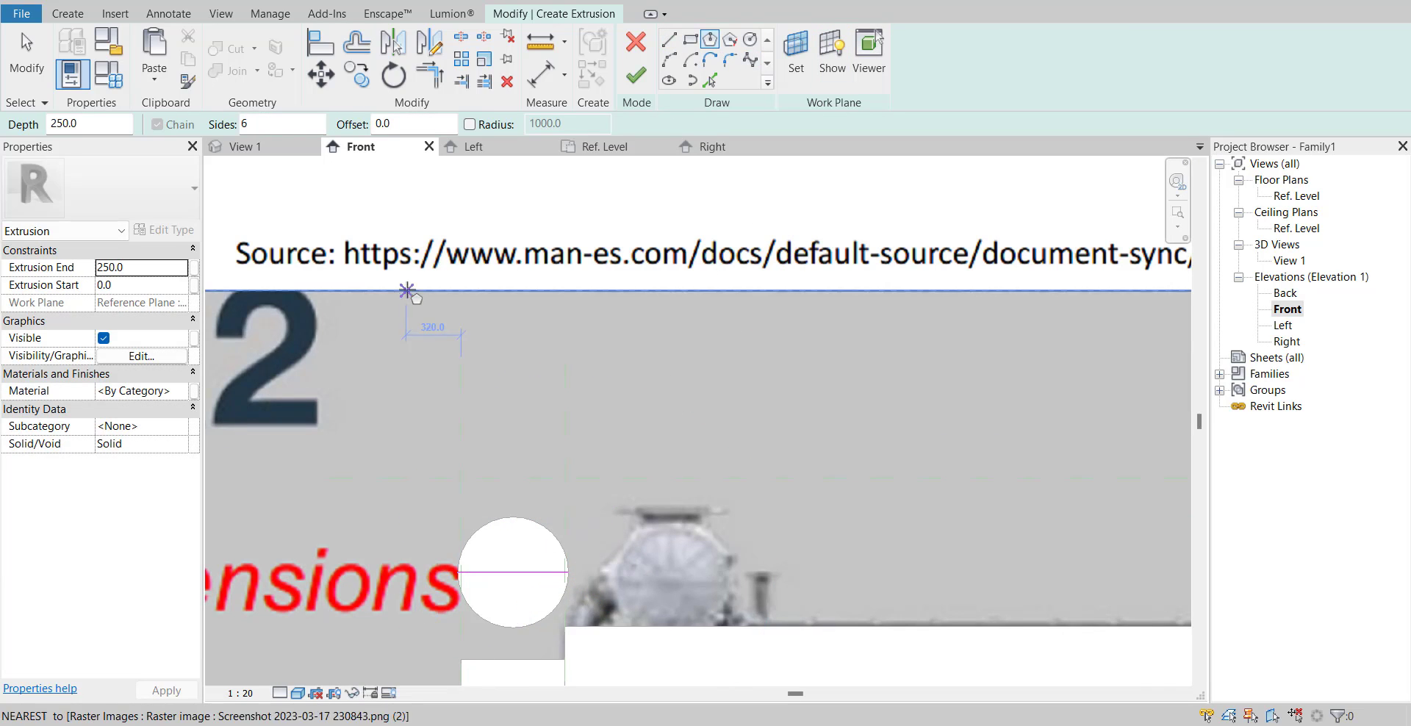
click(512, 572)
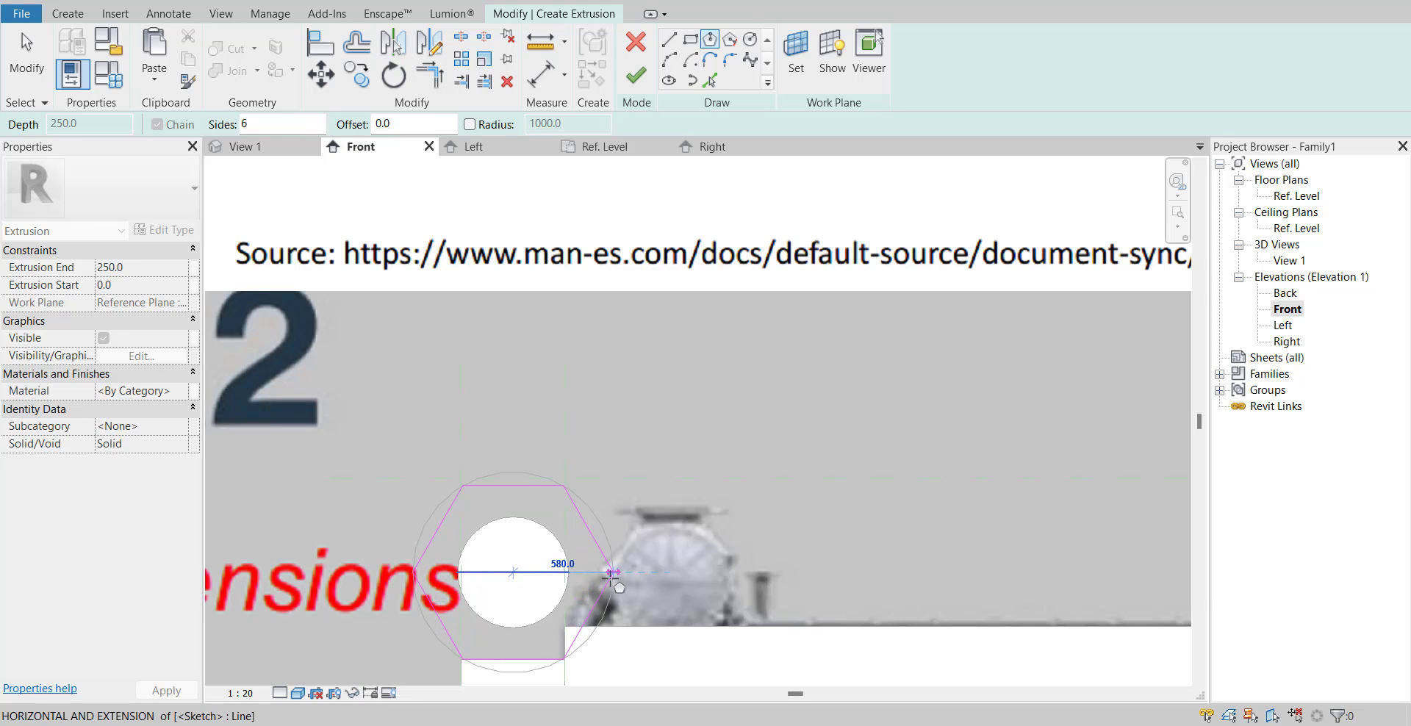
click(587, 571)
mouse_move(665, 555)
middle_down()
mouse_move(689, 553)
mouse_move(680, 505)
middle_up()
scroll(681, 506, down, 1)
scroll(554, 612, up, 4)
key(Escape)
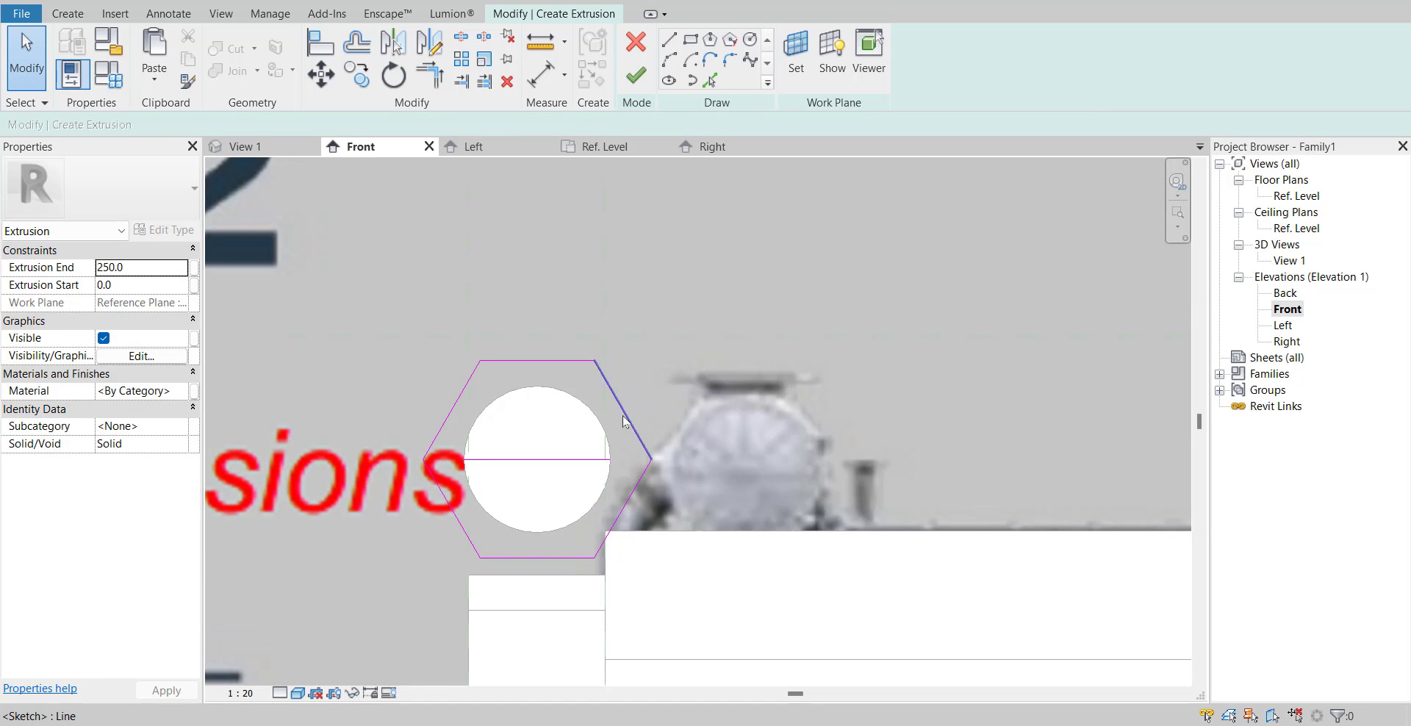
click(566, 461)
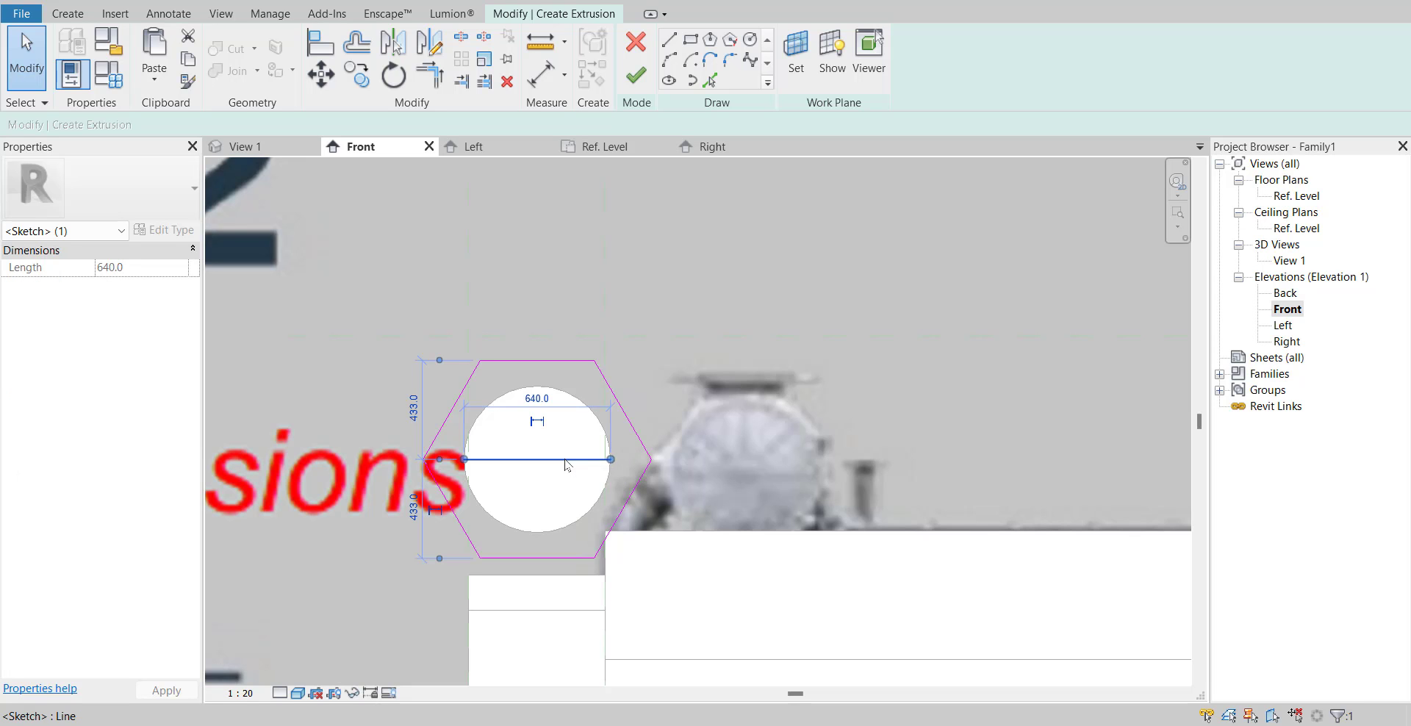
key(Delete)
- Sketch connected lines from the hexagon's right vertex down beside the front-end part, across near its top edge, and up to the left vertex
scroll(725, 395, down, 5)
mouse_move(804, 378)
middle_down()
mouse_move(538, 655)
mouse_move(767, 461)
mouse_move(904, 195)
middle_up()
scroll(734, 353, up, 4)
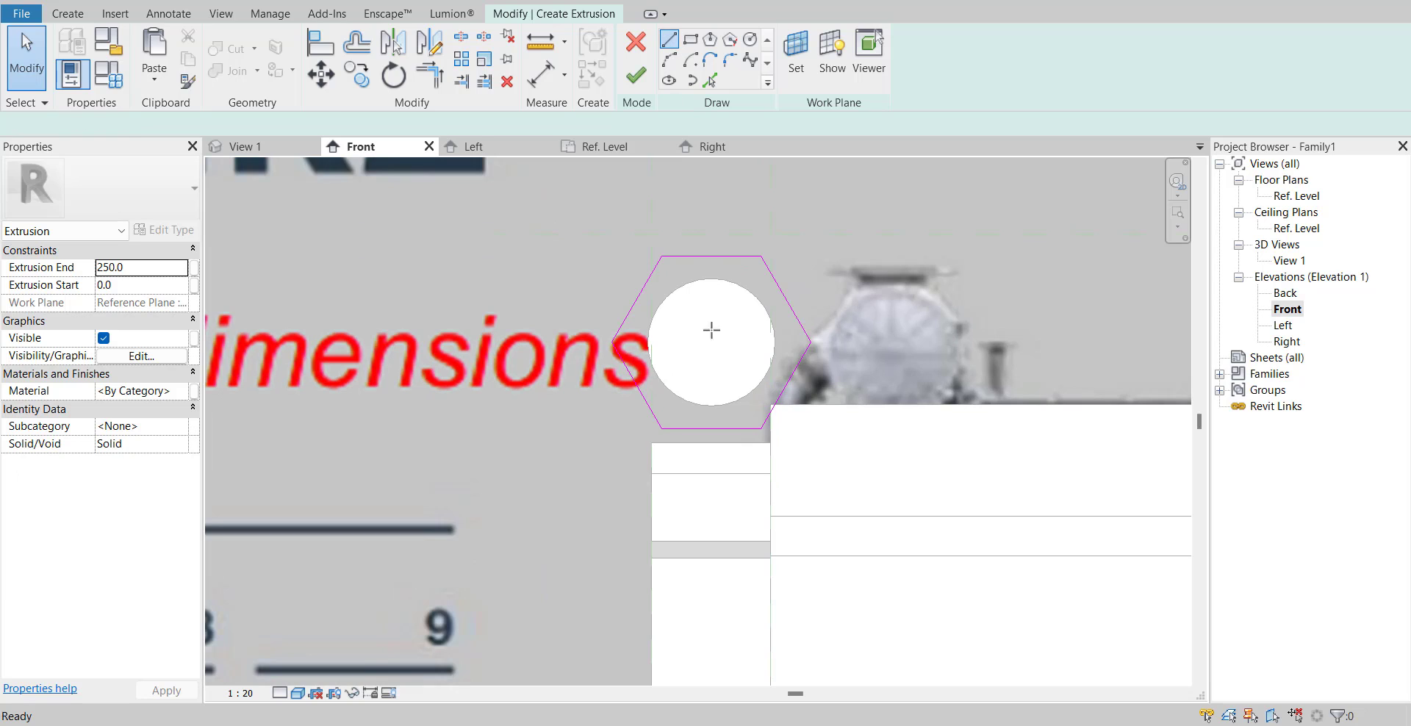
click(810, 342)
scroll(807, 421, up, 2)
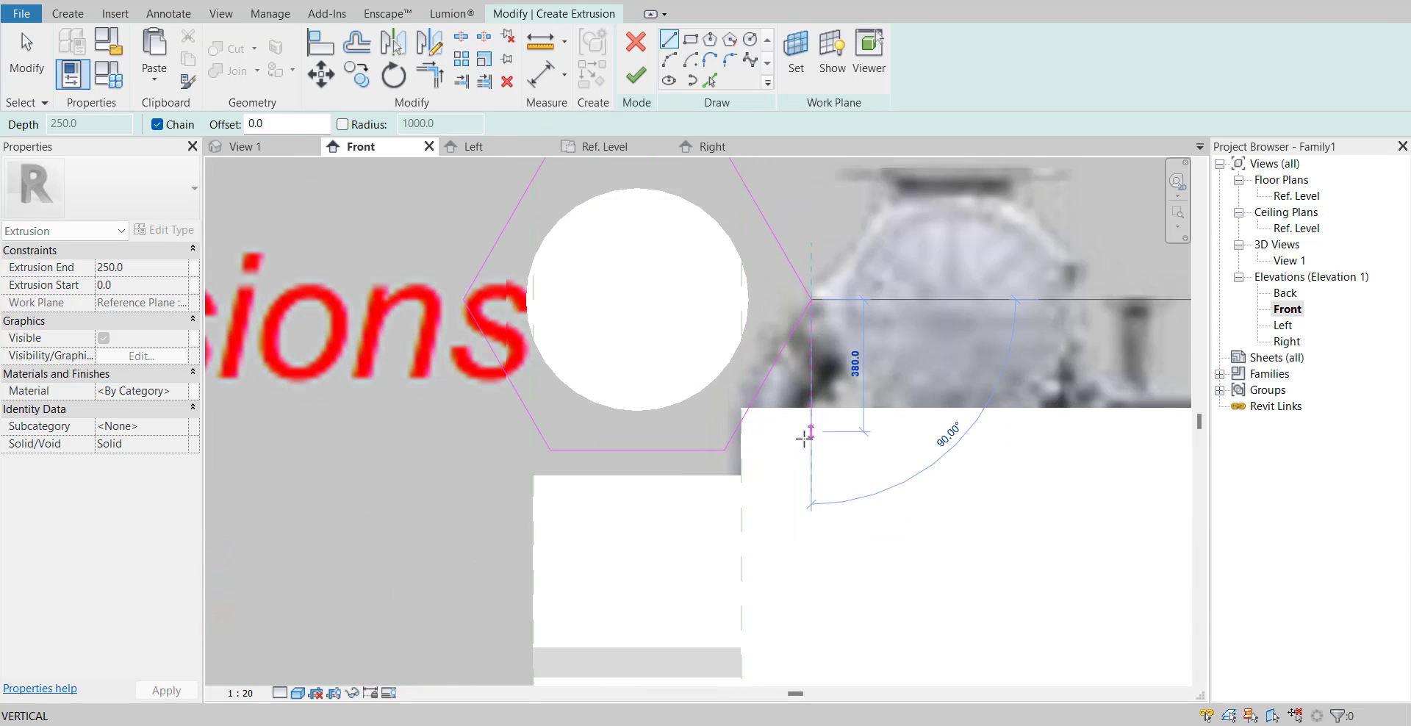
click(810, 481)
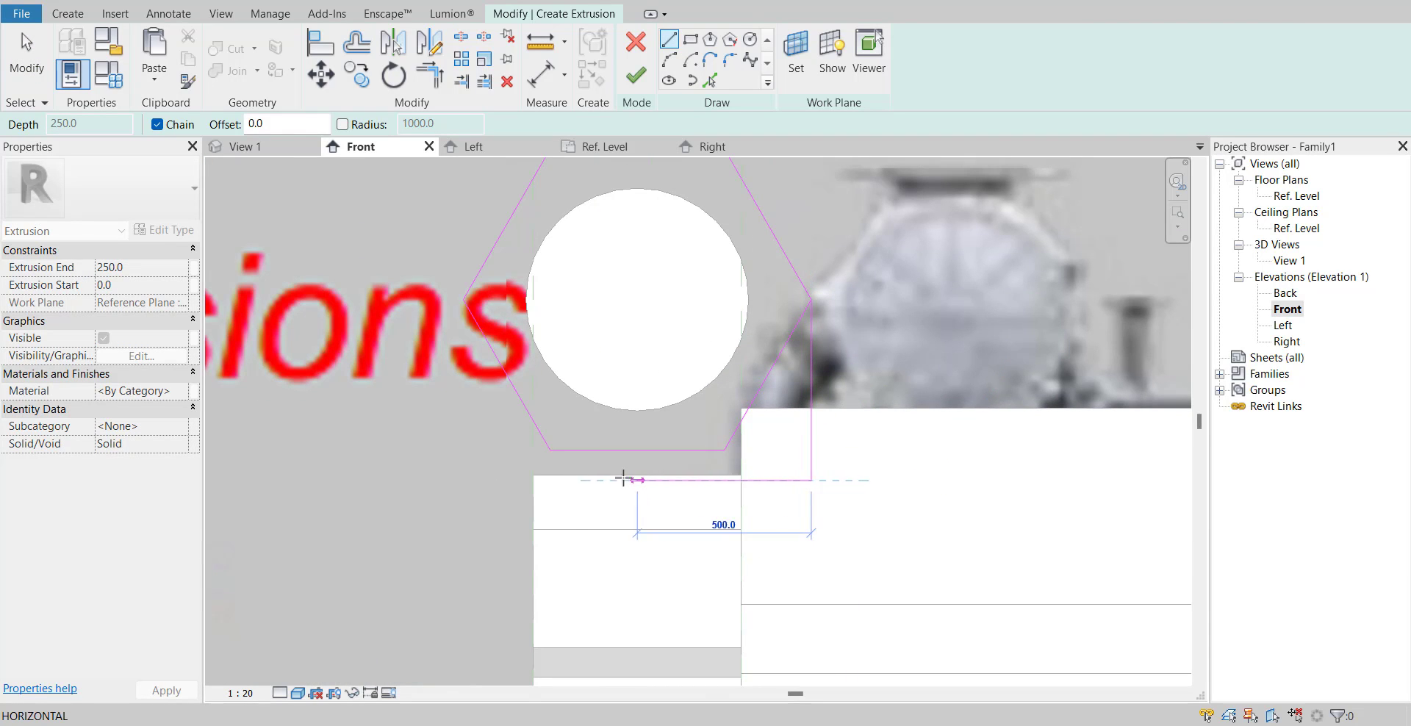
click(538, 480)
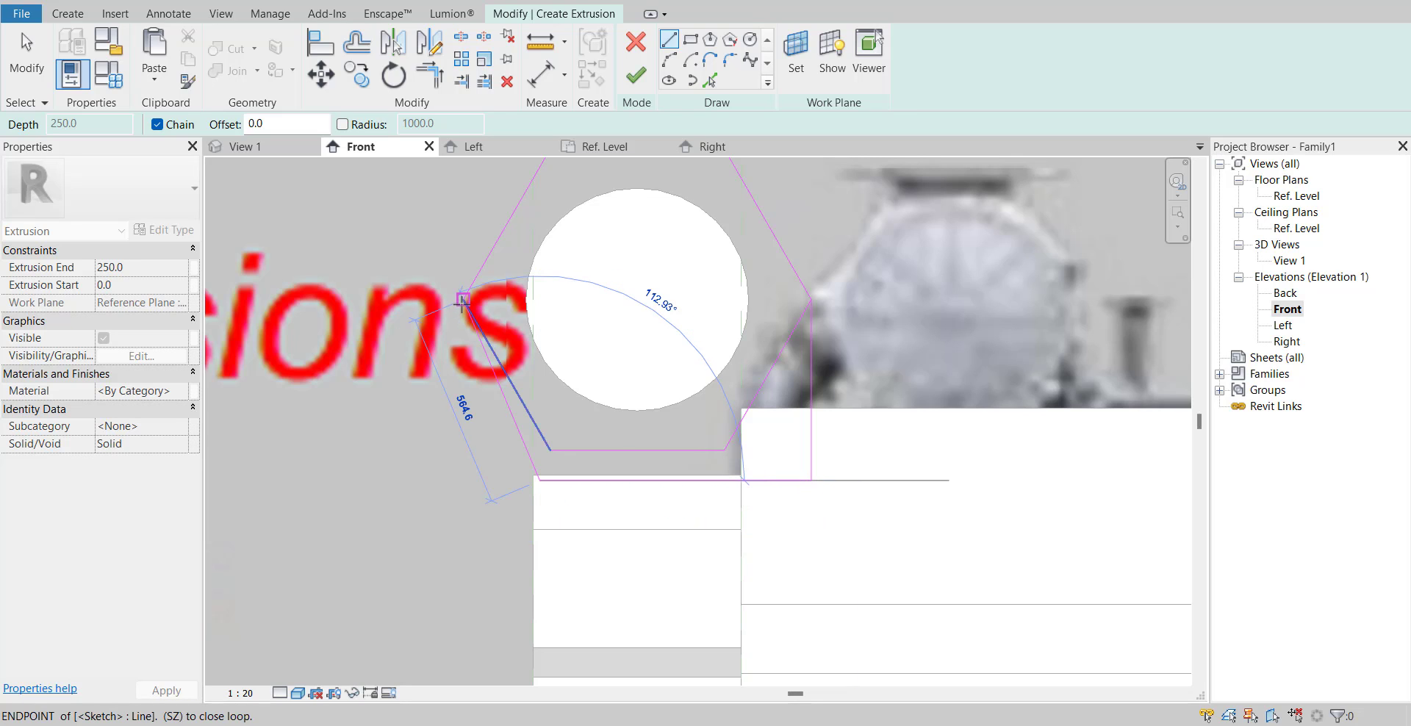
click(462, 300)
key(Escape)
key(Escape)
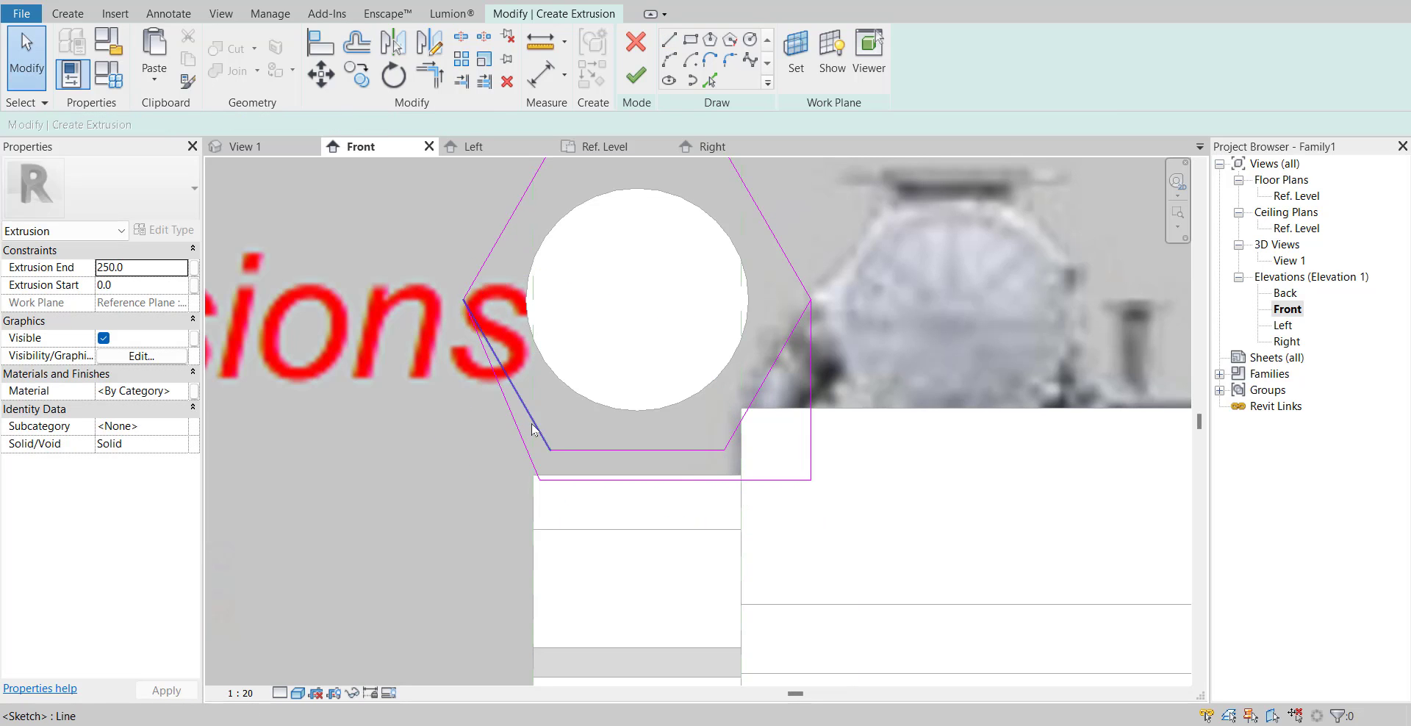
- Remove the three lower hexagon edges from the sketch and finish the extrusion, checking the turbocharger's shape in the reference image
key(Escape)
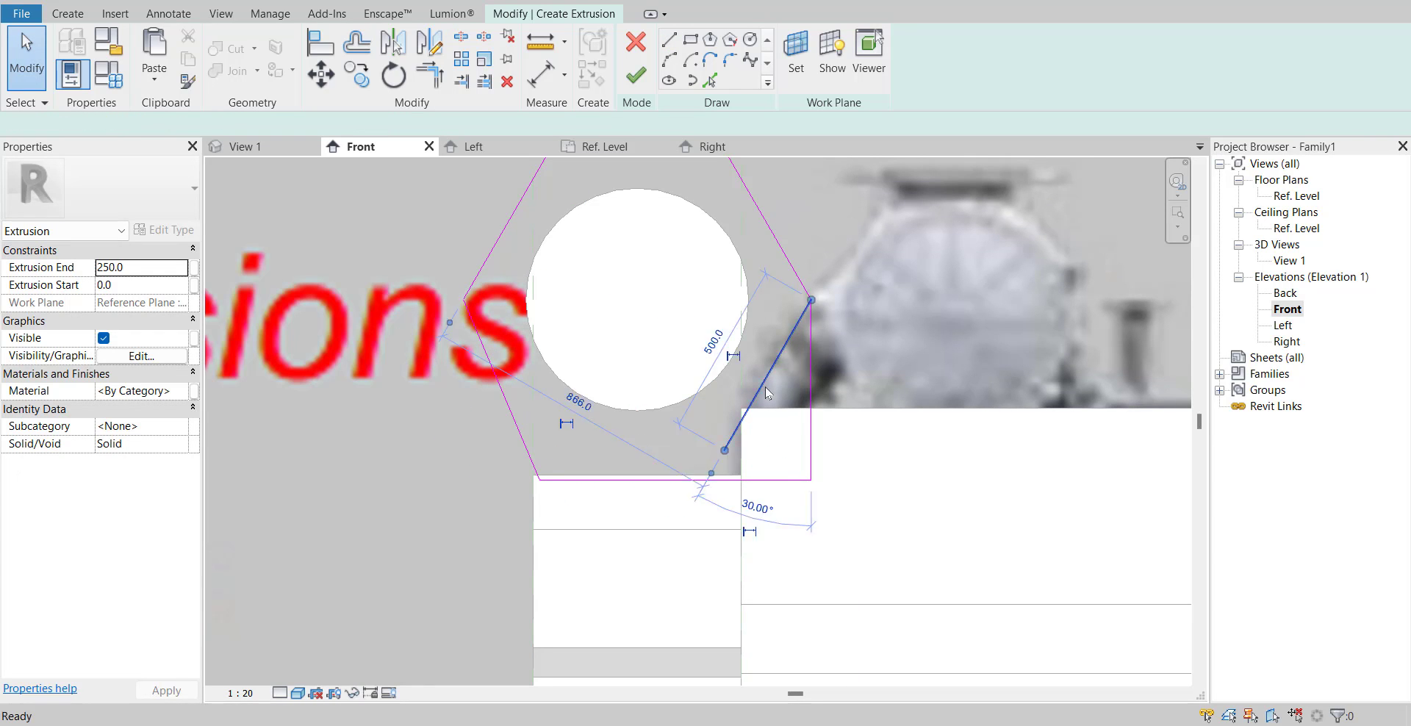
scroll(775, 420, down, 2)
middle_drag(775, 420, 733, 513)
scroll(823, 411, down, 6)
middle_drag(830, 413, 610, 626)
right_click(620, 337)
click(566, 355)
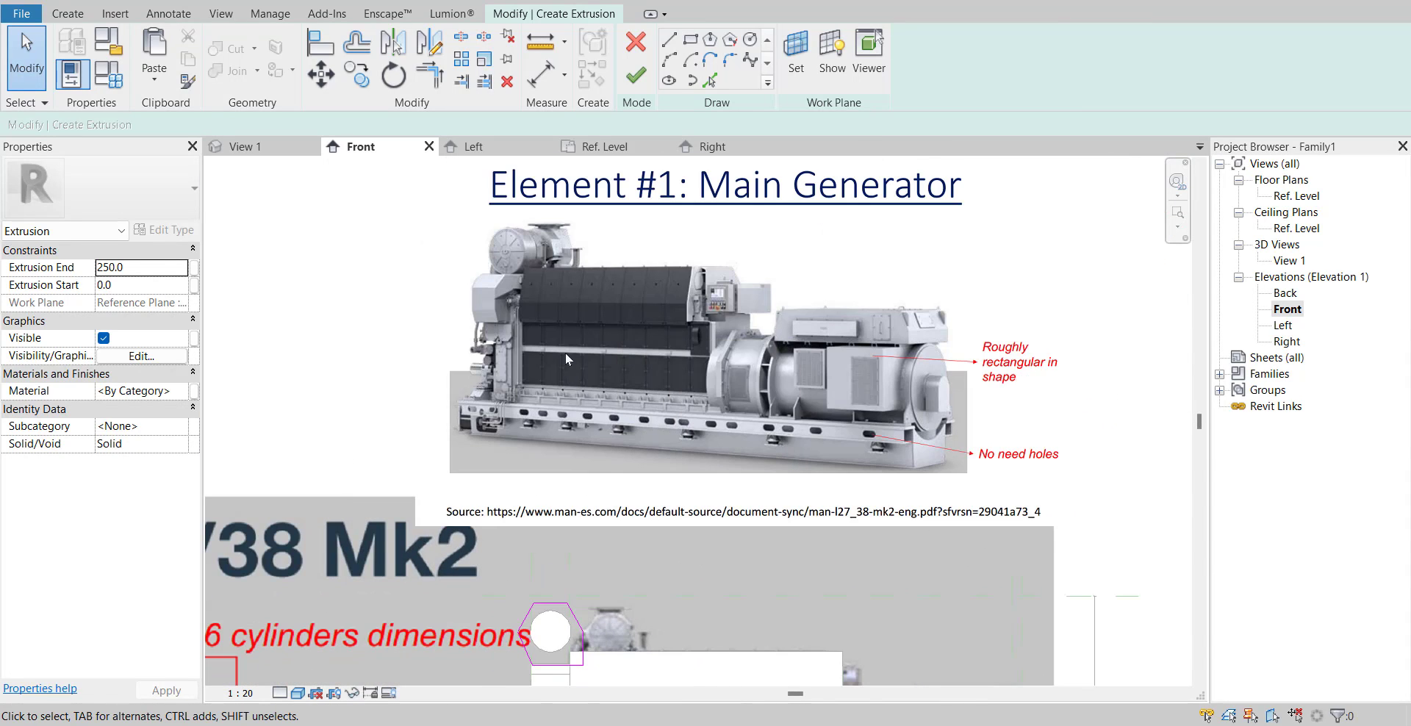
scroll(562, 279, up, 2)
scroll(548, 217, up, 2)
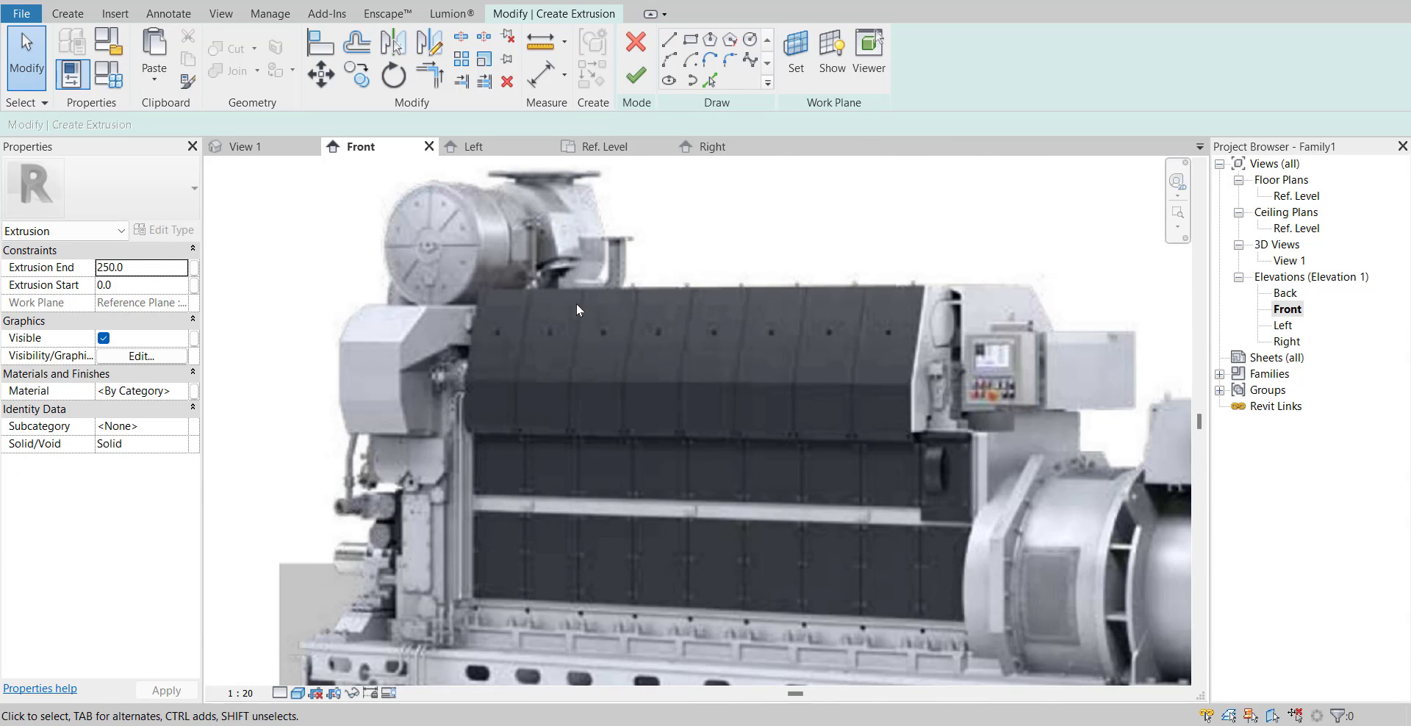
scroll(577, 305, down, 5)
middle_drag(586, 302, 611, 211)
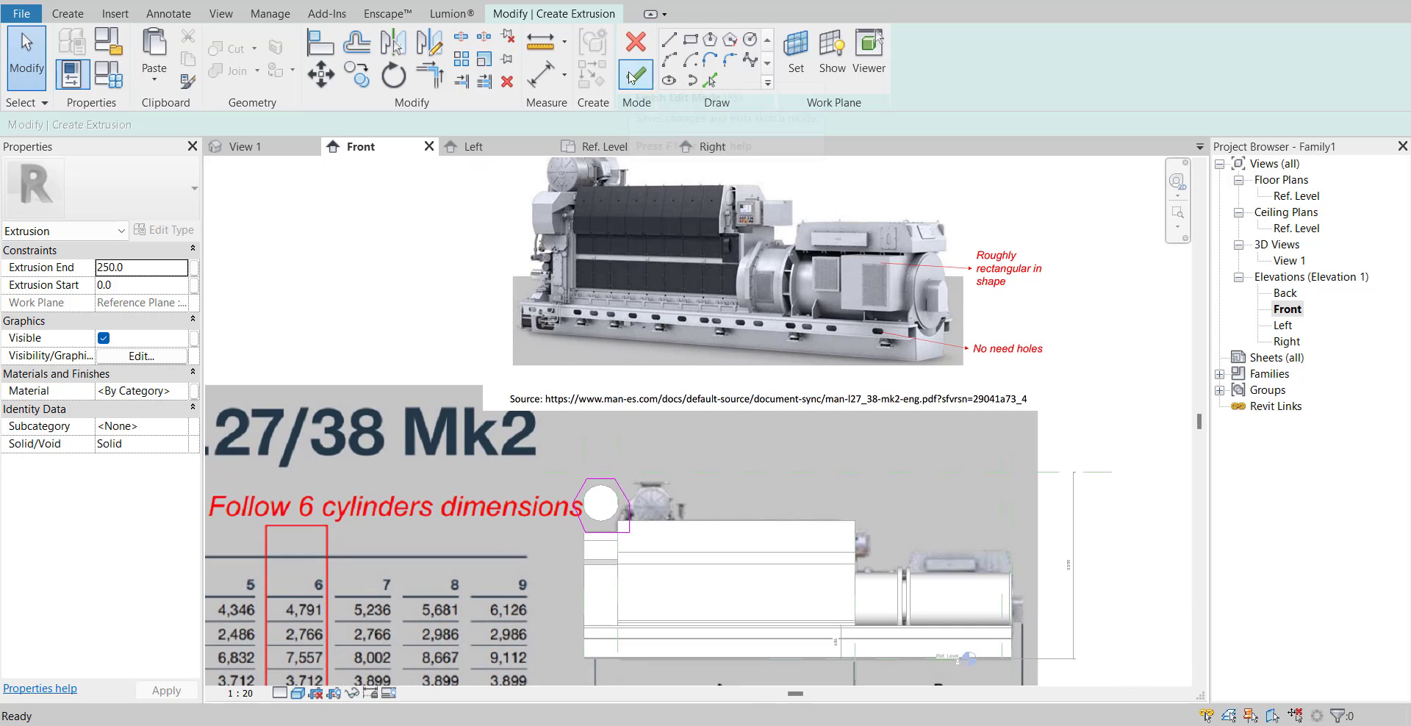
click(630, 78)
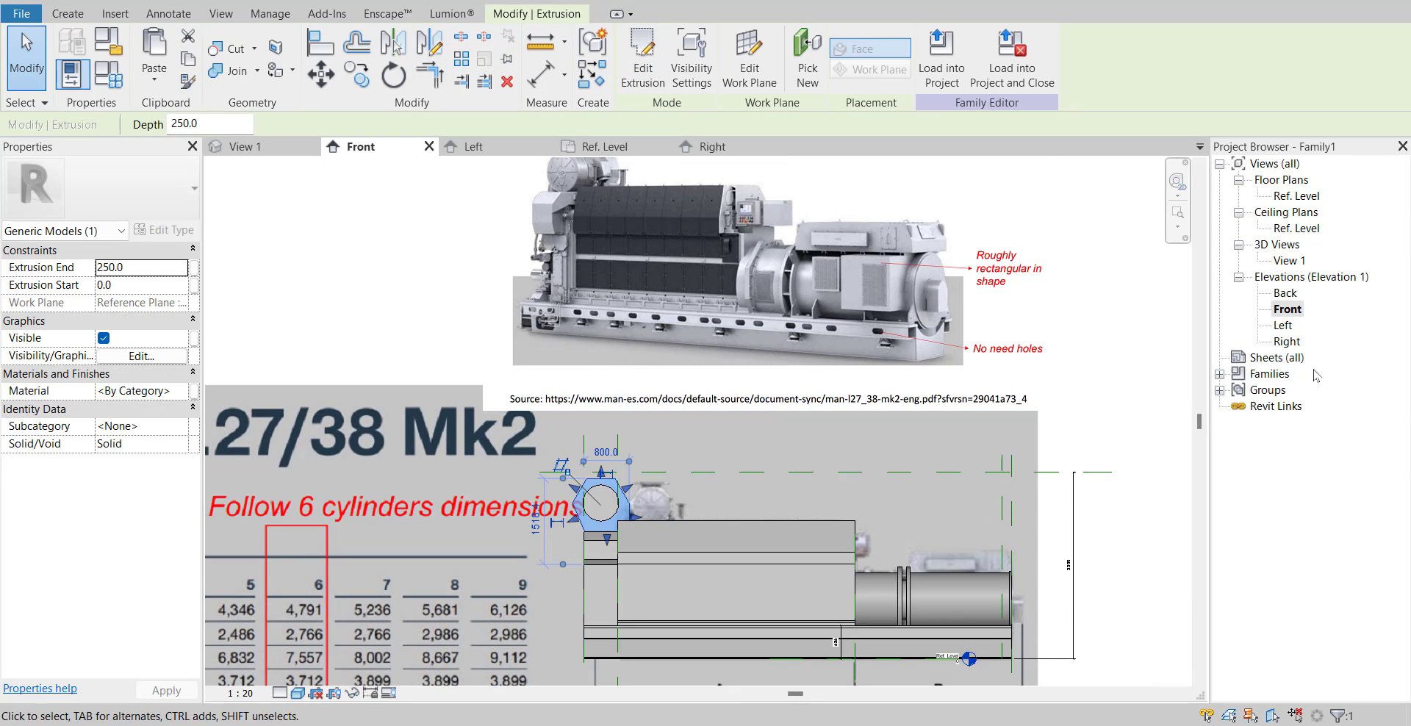
- In the right elevation, stretch the hexagonal extrusion behind the drum to run from about -547.5 to -49.3
double_click(1285, 341)
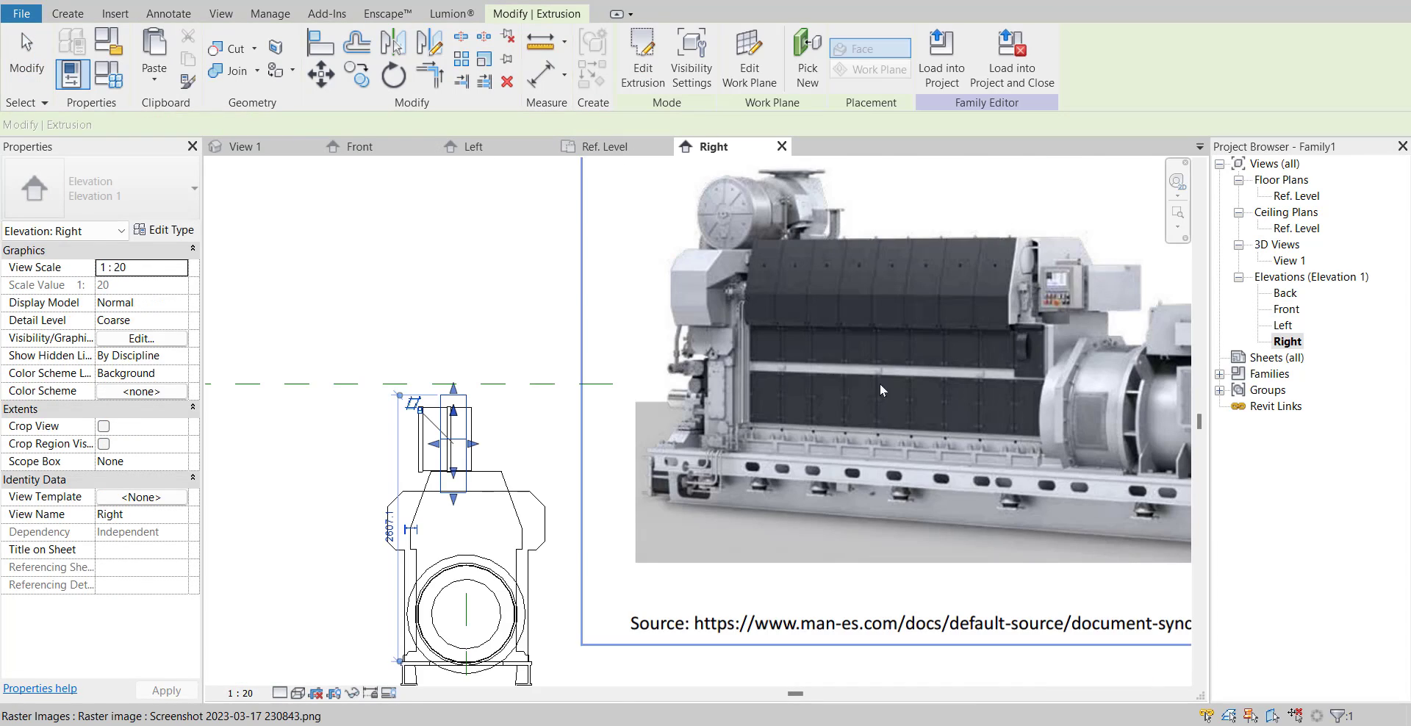
middle_drag(500, 397, 586, 404)
scroll(587, 405, up, 2)
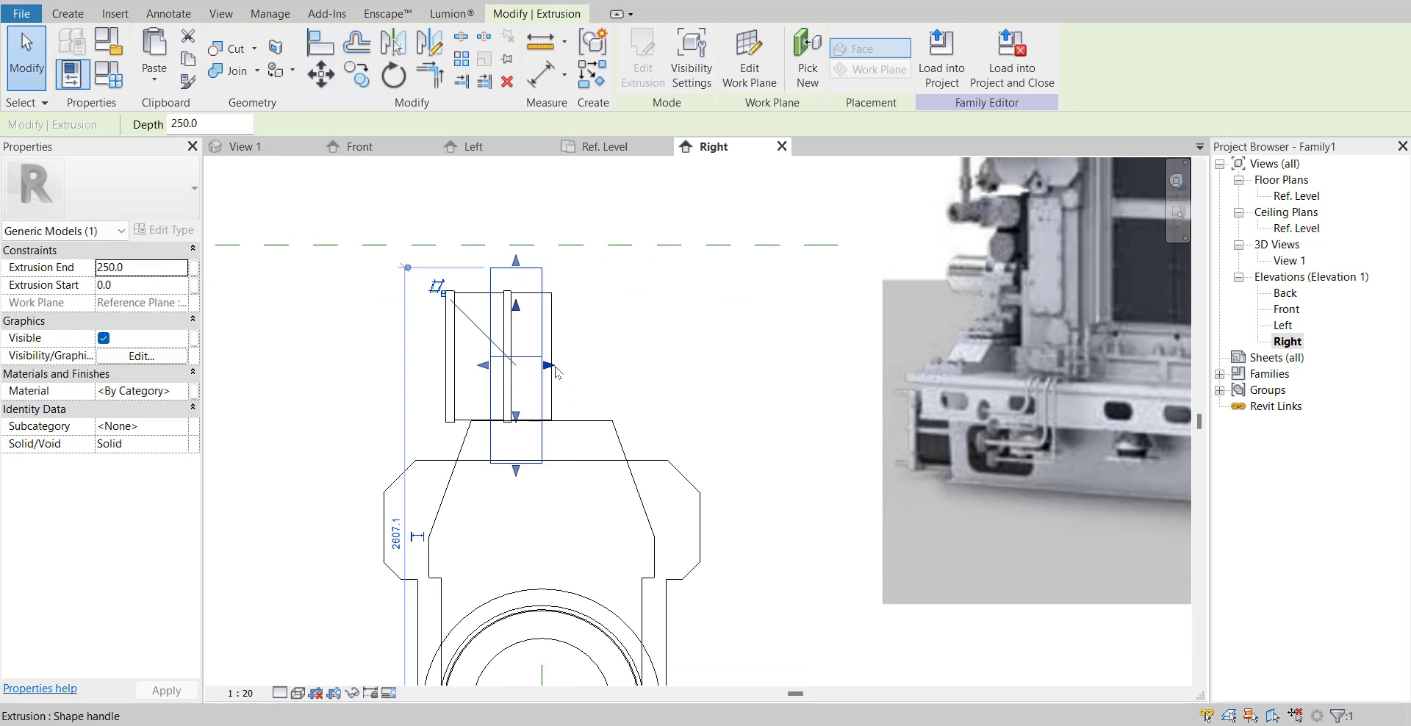
drag(555, 367, 655, 374)
drag(483, 366, 564, 386)
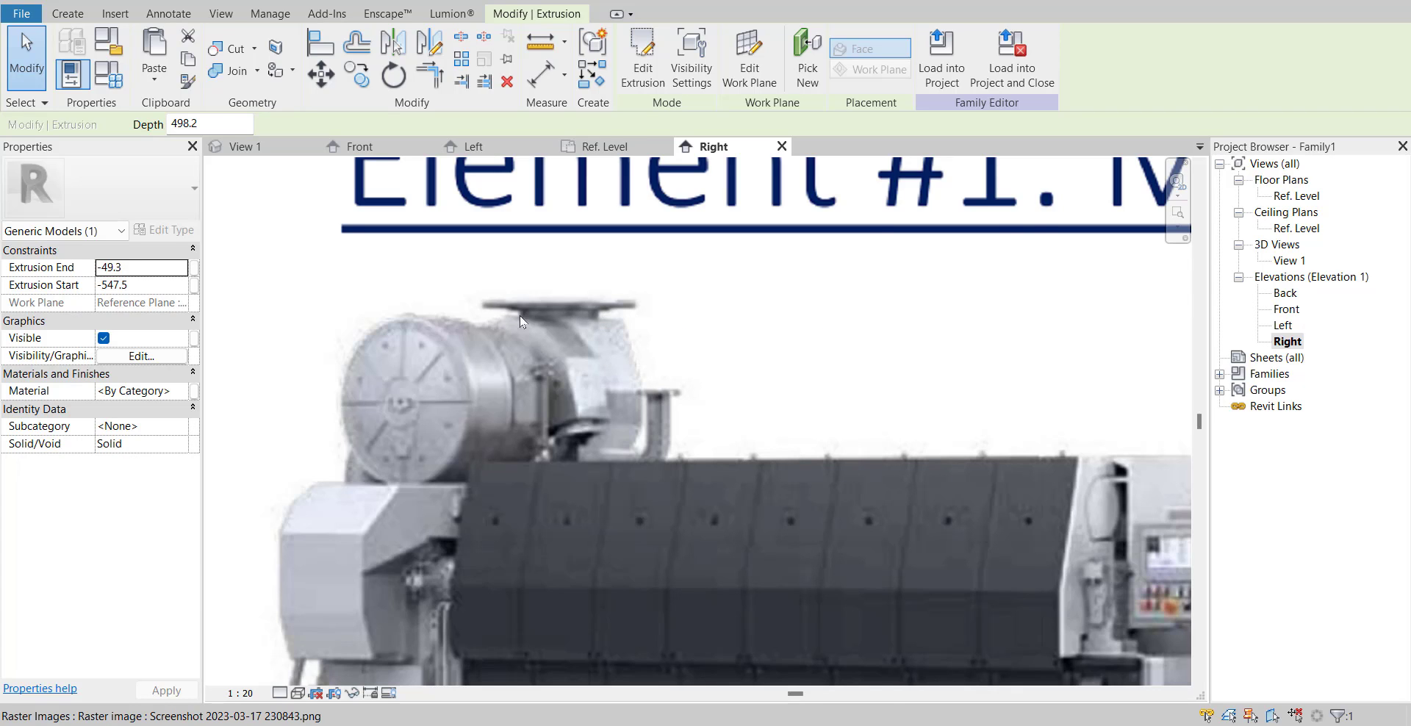
scroll(519, 317, down, 6)
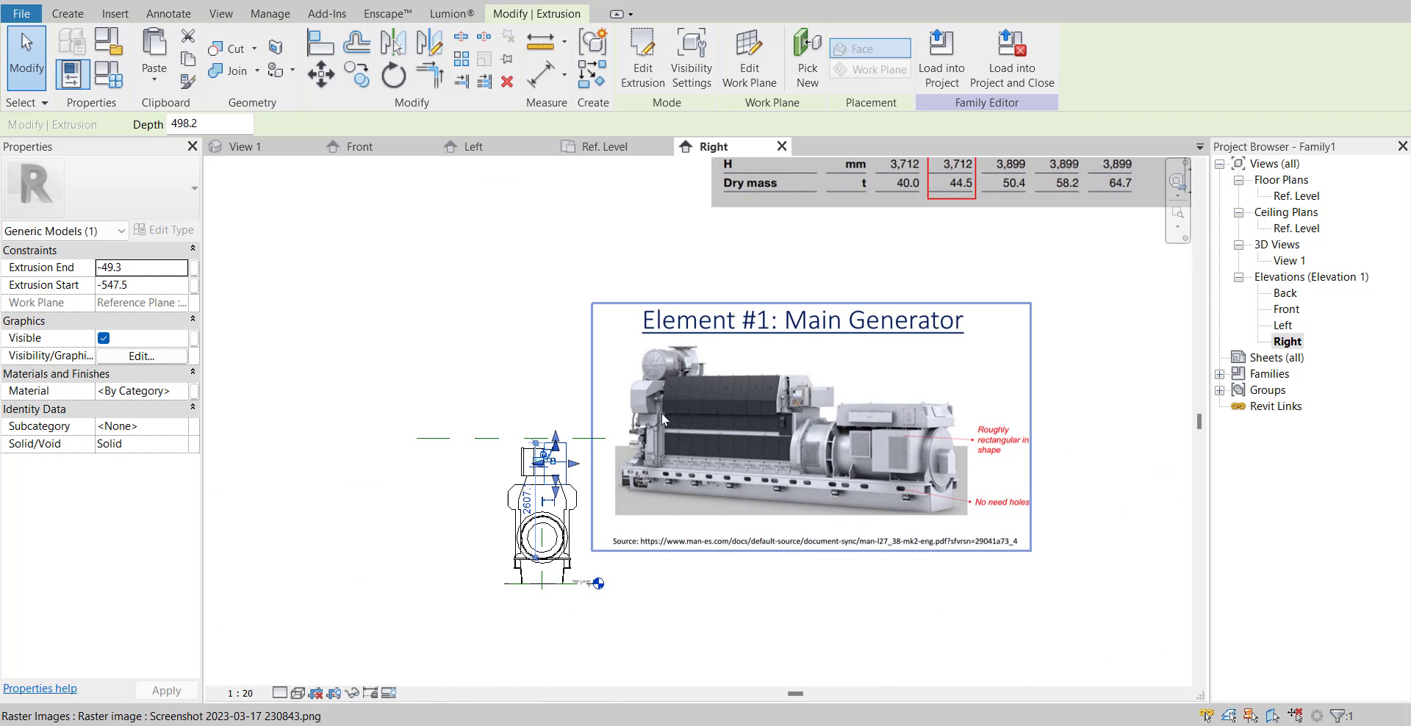
- Start a revolve in the front elevation and sketch its boundary from the drum circle's top up to plane H, then 300 mm across to plane A
double_click(1285, 310)
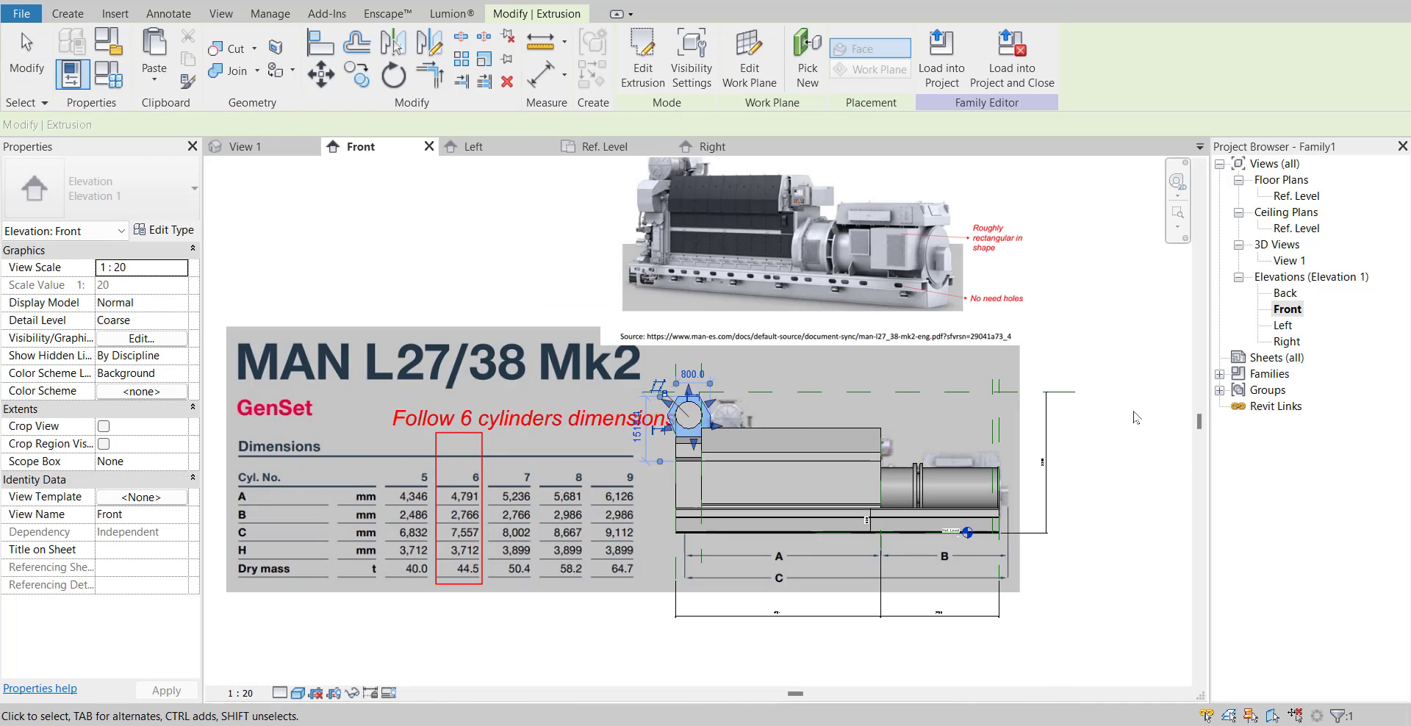
scroll(695, 457, up, 5)
middle_drag(695, 457, 684, 515)
scroll(691, 518, up, 4)
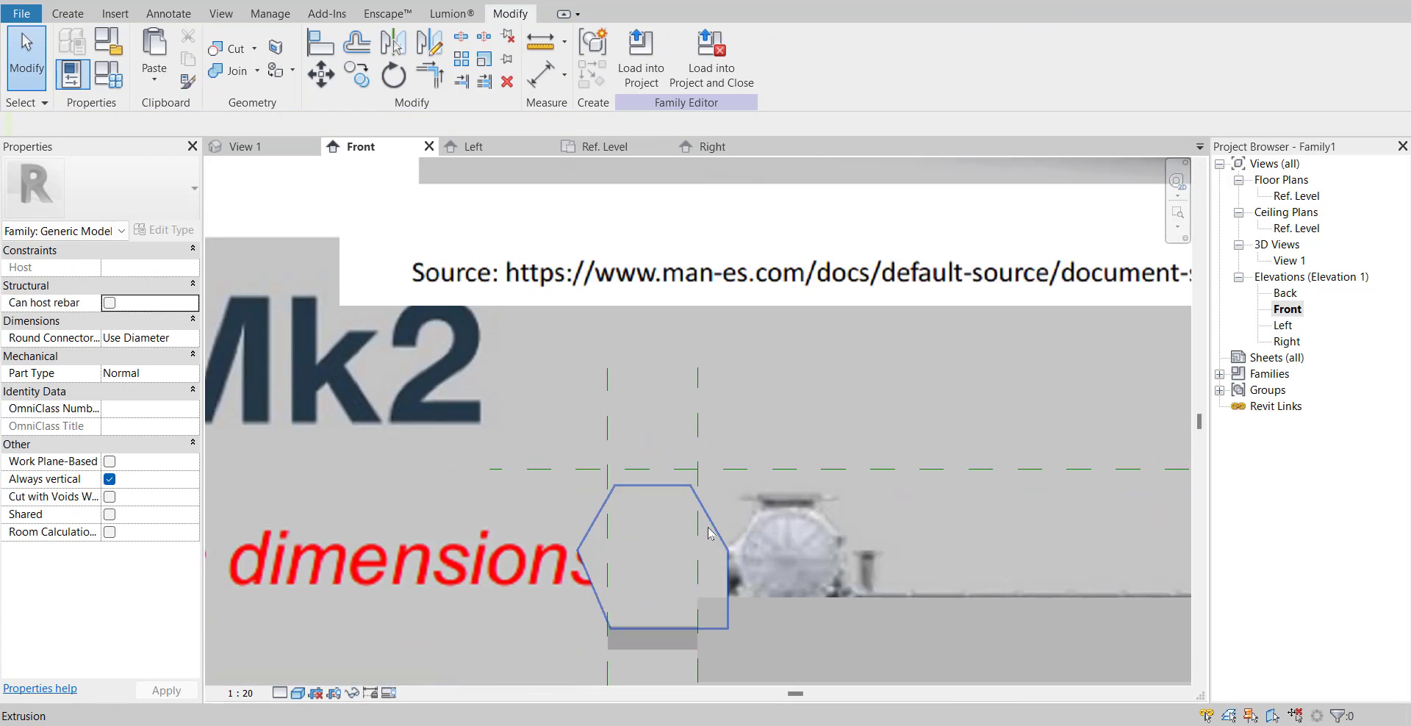
click(67, 14)
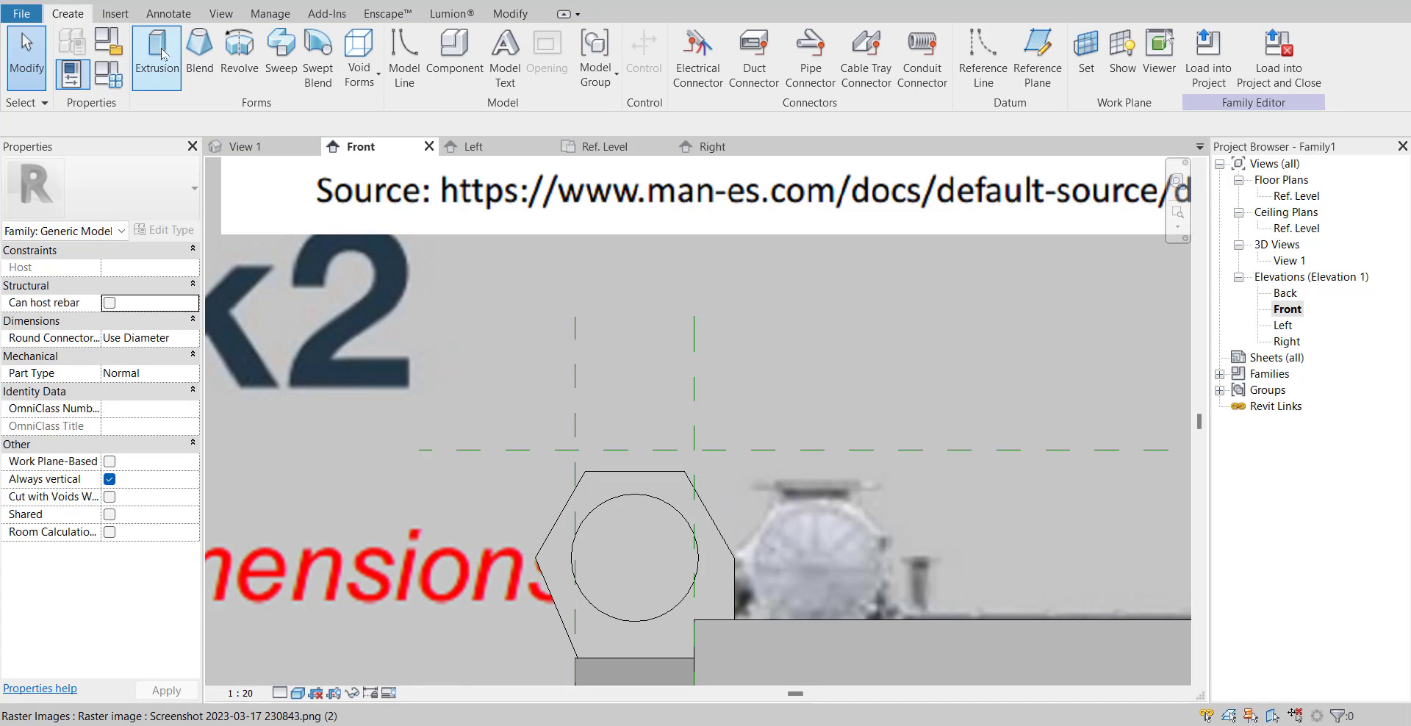
click(233, 60)
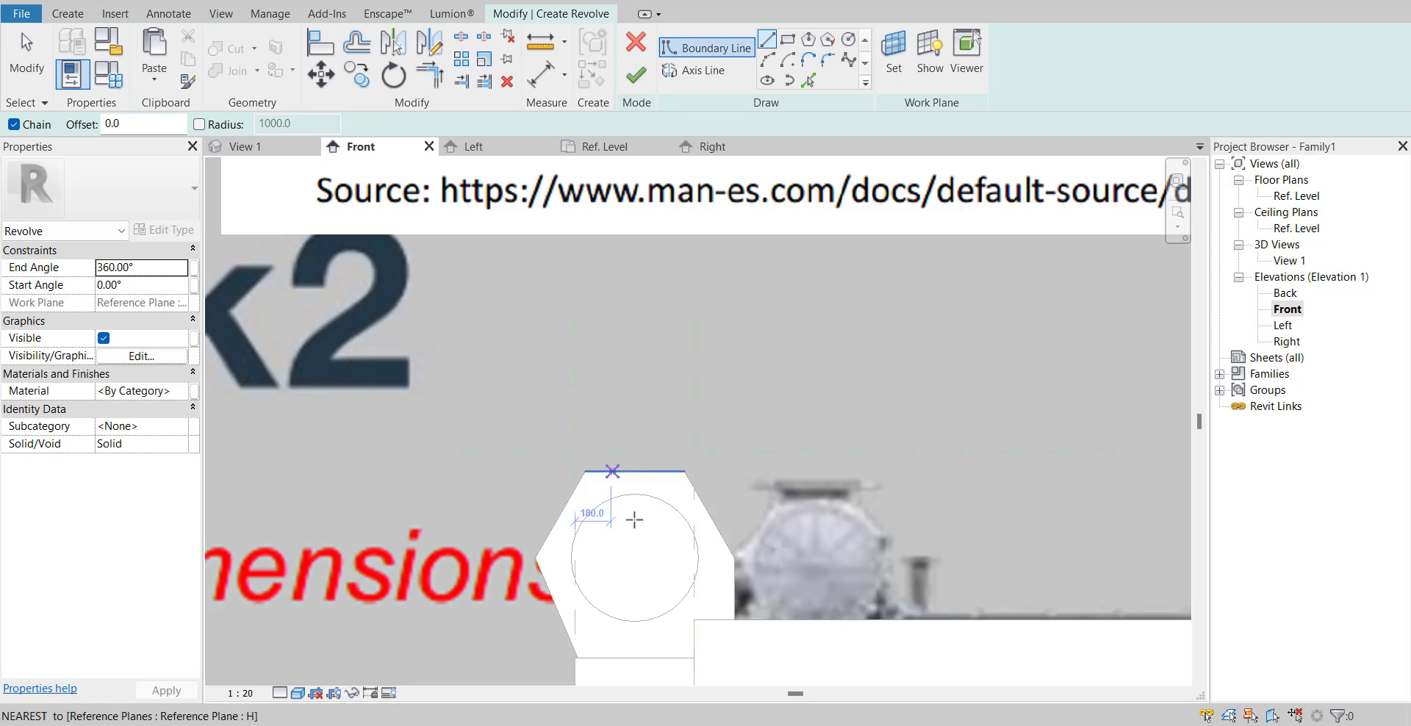
scroll(634, 519, up, 3)
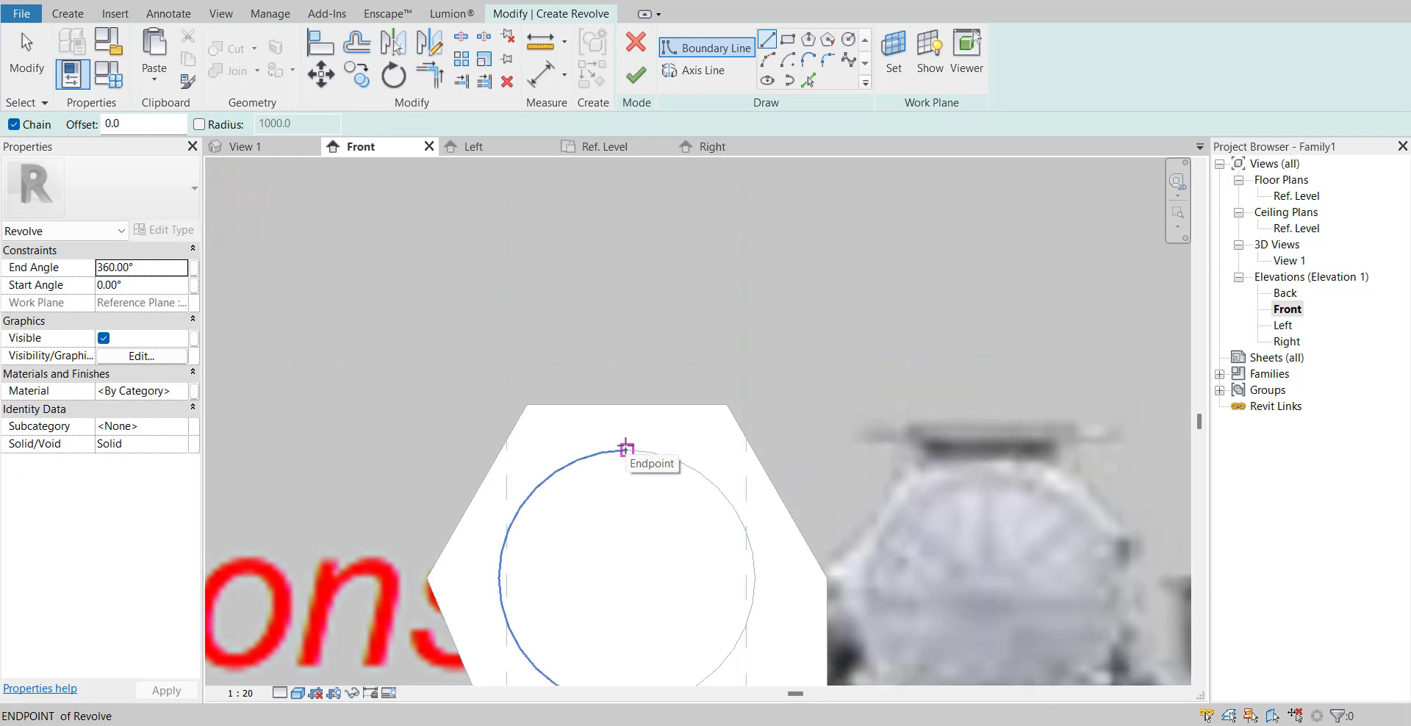
click(626, 449)
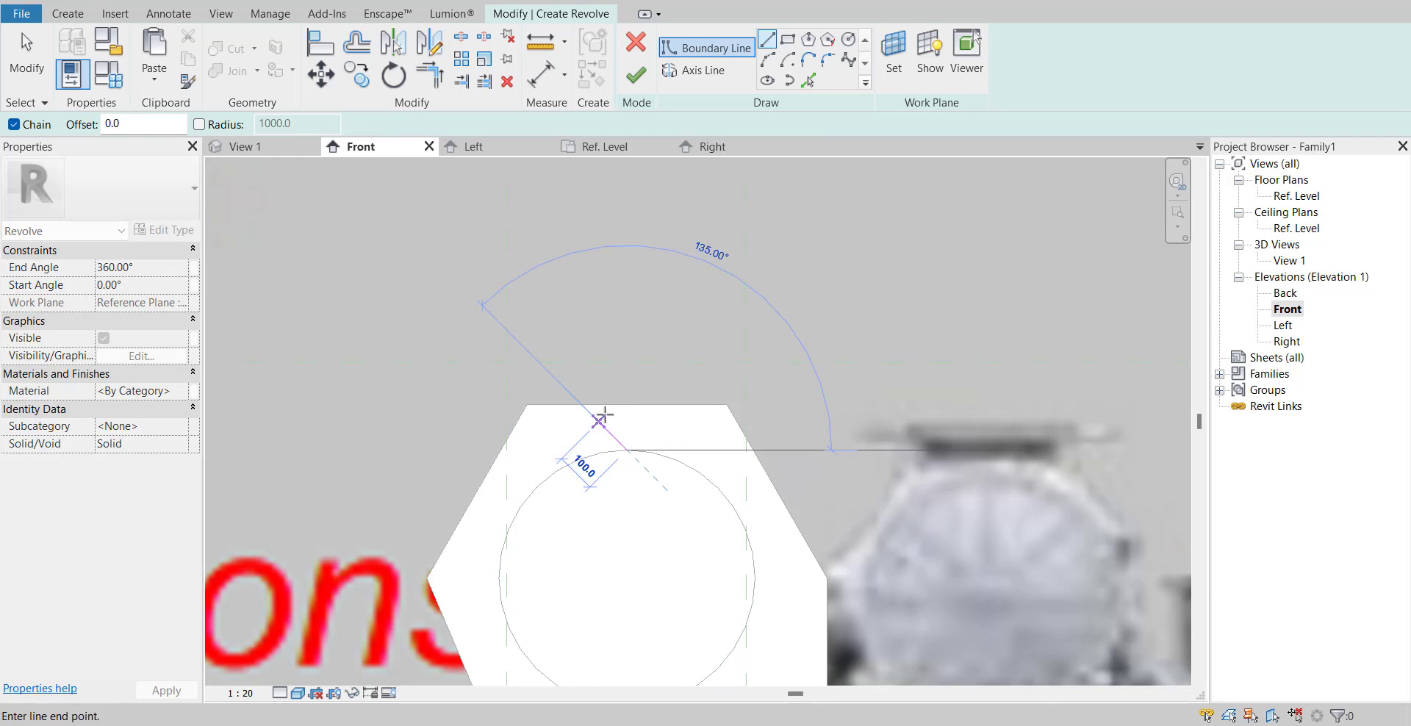
scroll(610, 380, up, 2)
scroll(633, 358, down, 1)
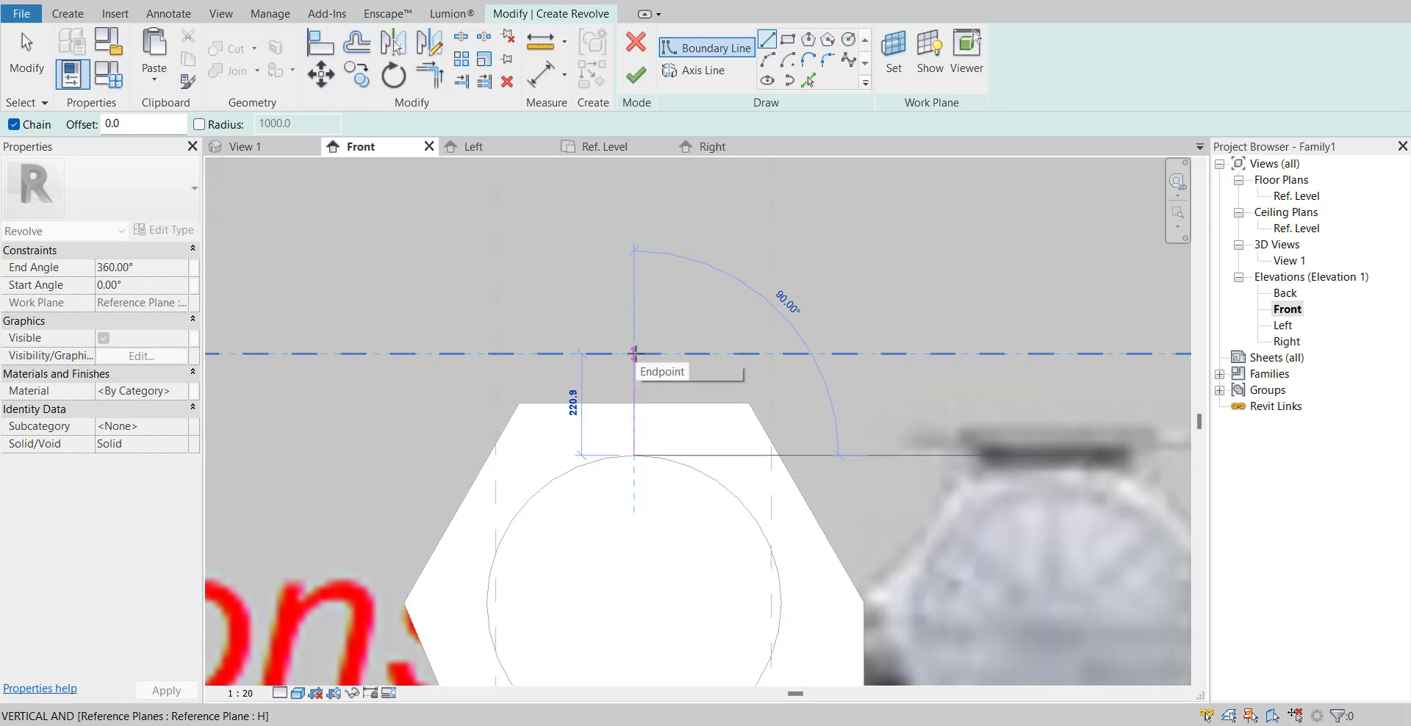
click(634, 354)
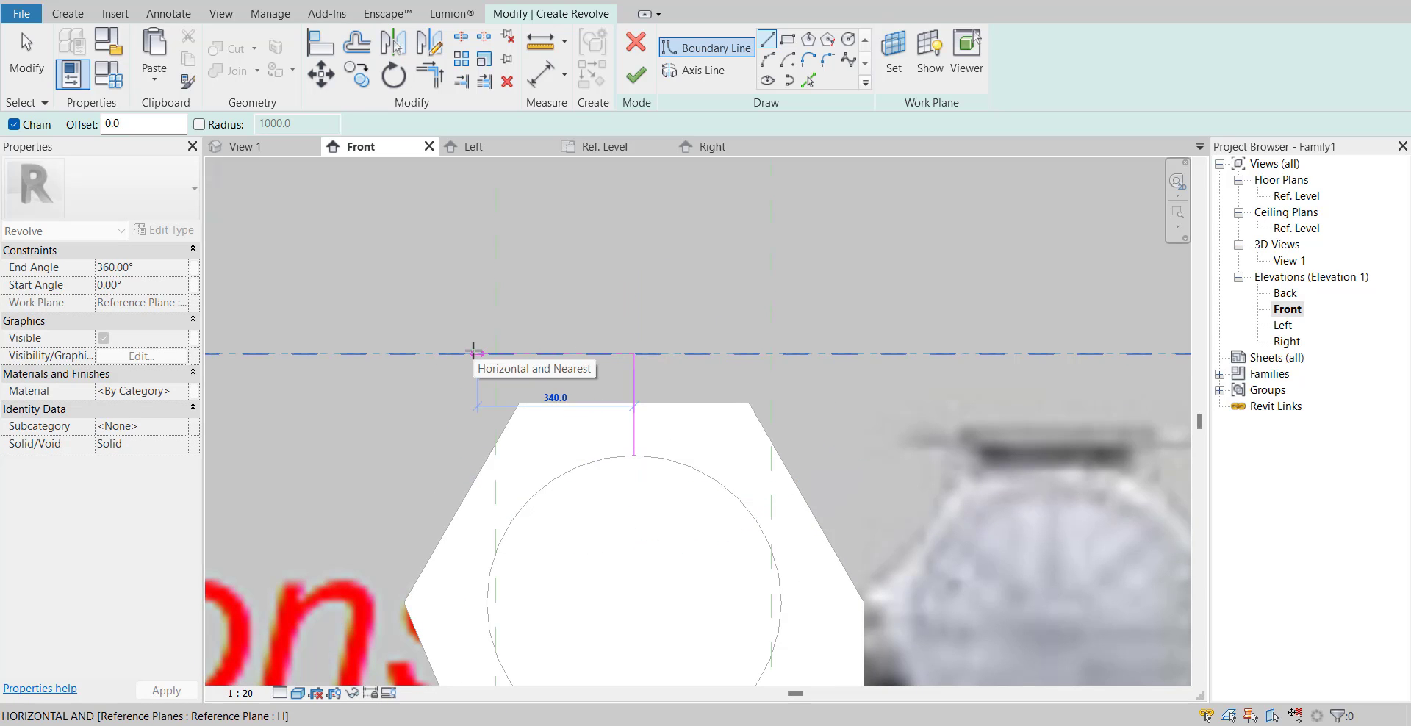
scroll(478, 355, down, 1)
middle_drag(485, 361, 389, 337)
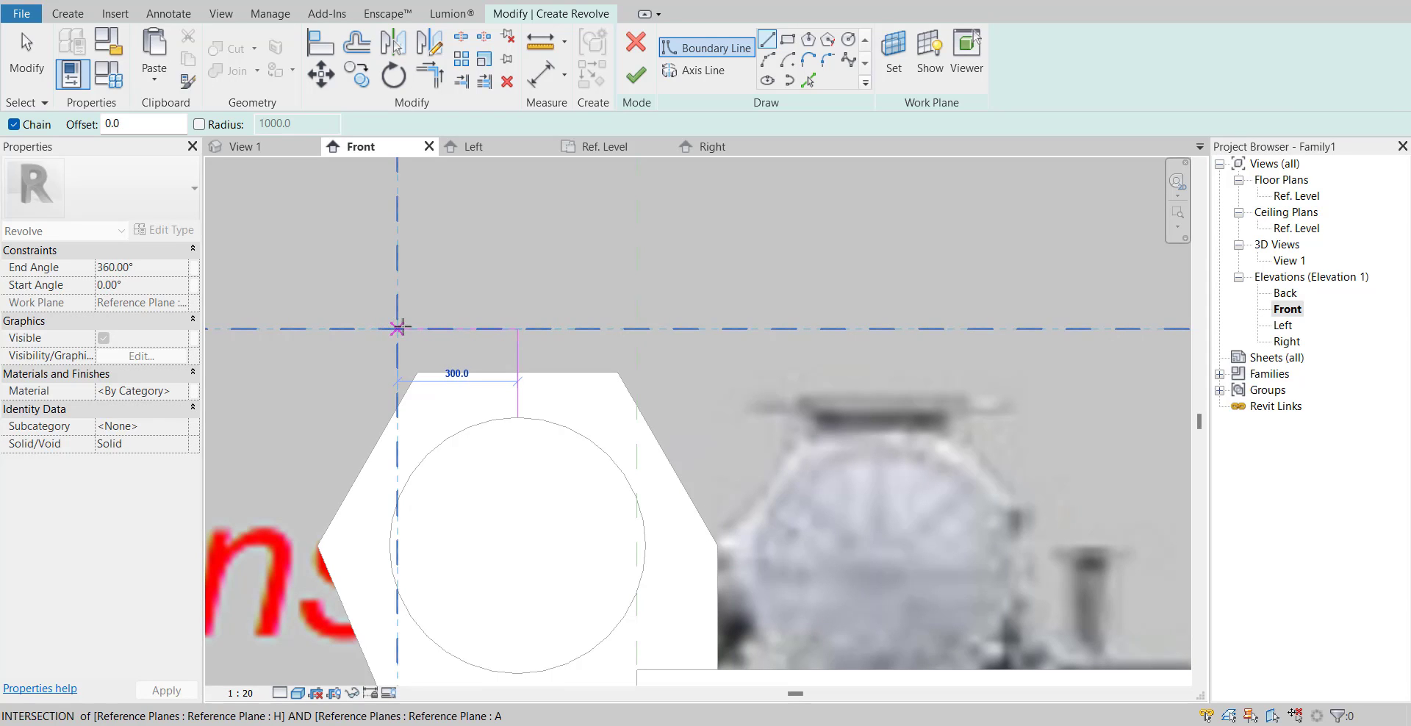
click(398, 327)
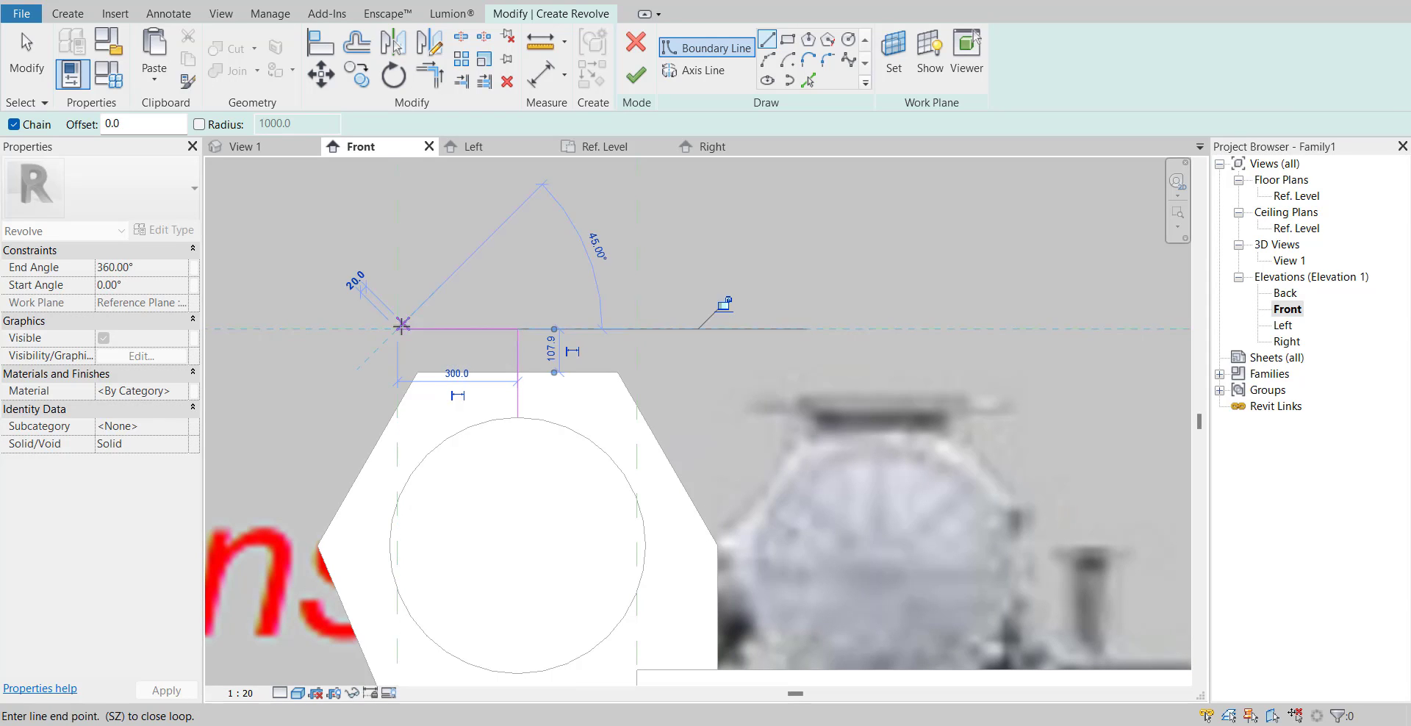
- Sketch the thin flange edge, a 100 mm step inward and the neck down to the drum circle, and trim the profile closed
scroll(397, 333, up, 3)
click(397, 343)
scroll(416, 356, down, 2)
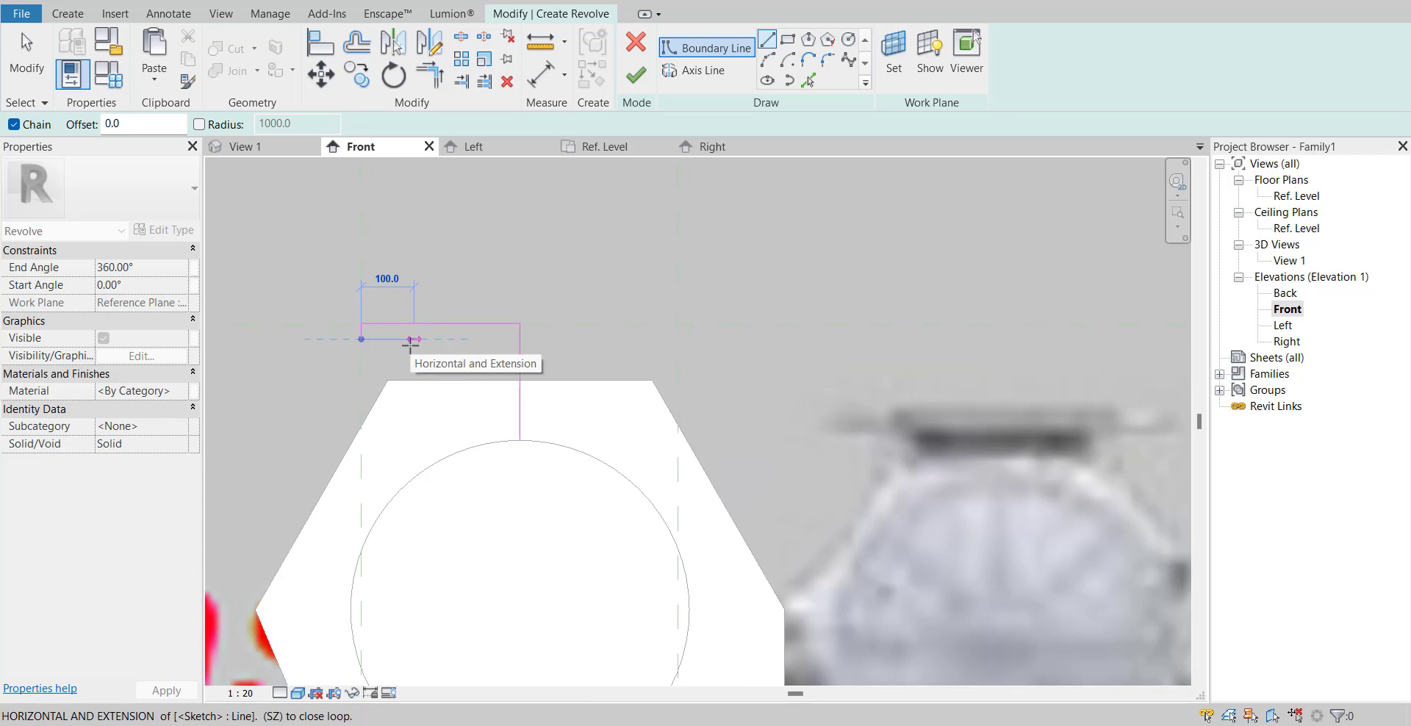
click(412, 339)
click(414, 476)
click(521, 476)
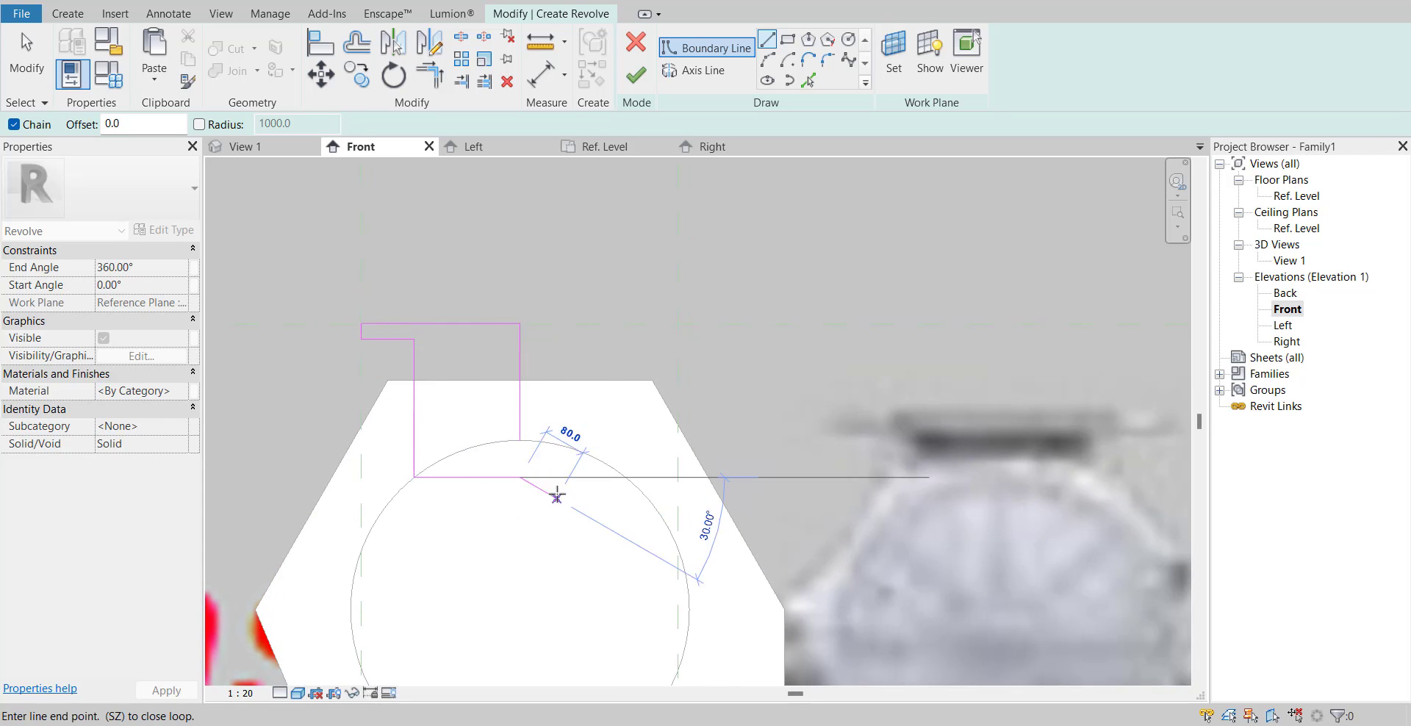
click(421, 83)
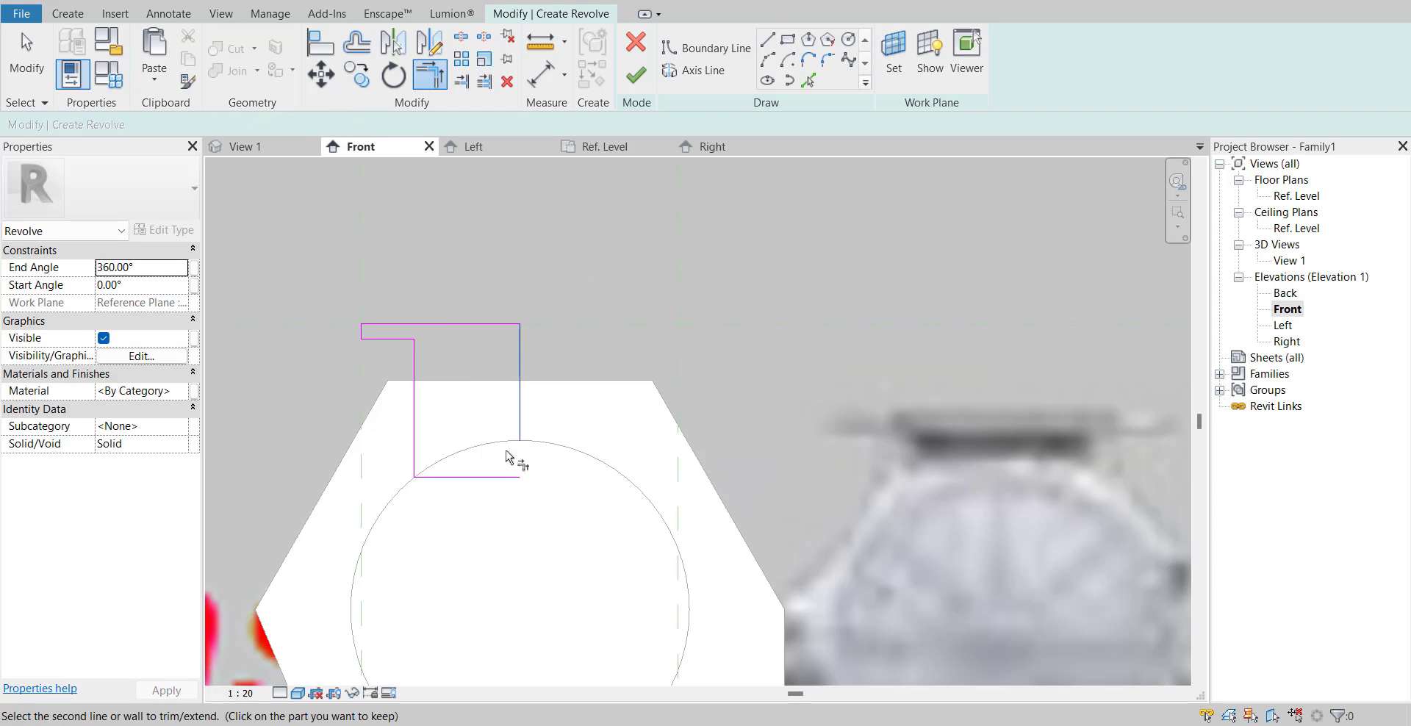
- Draw a vertical revolve axis in line with the profile's inner edge and finish the flanged outlet as a 360° revolve
click(667, 77)
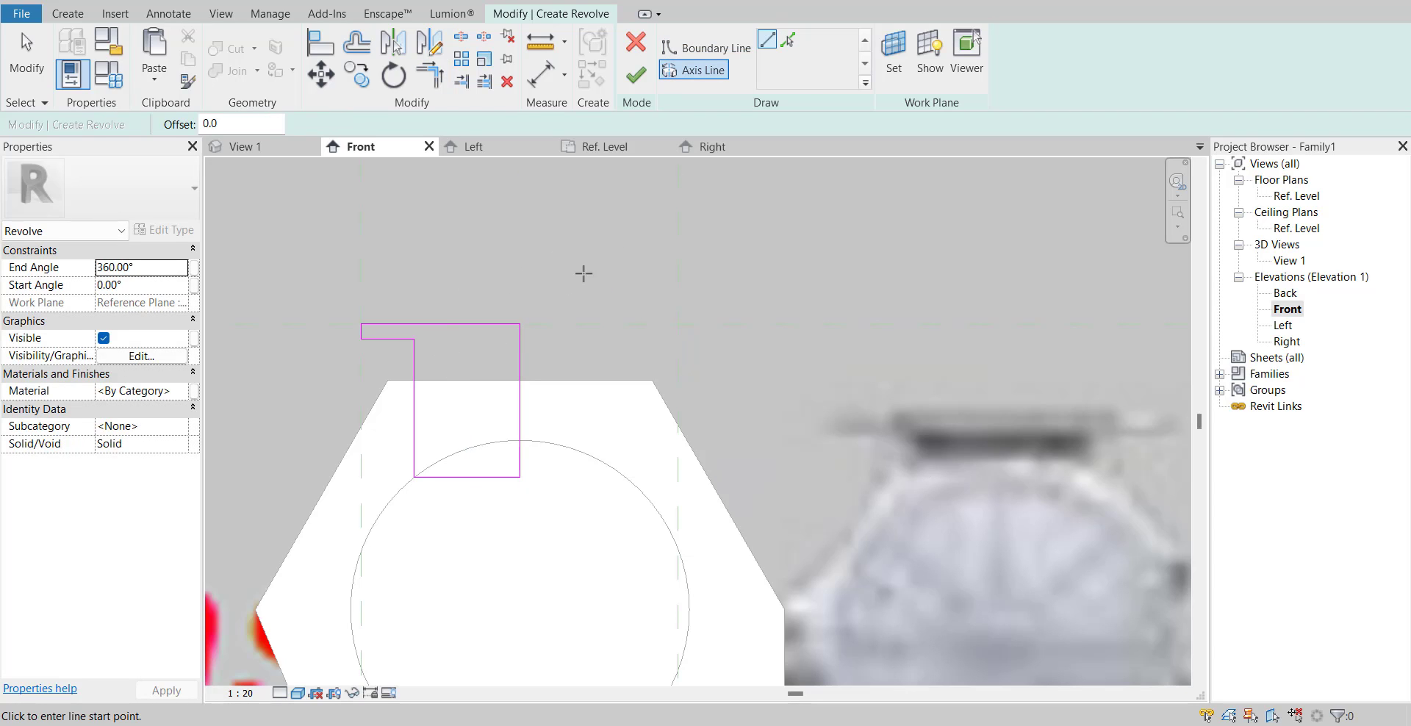
click(519, 323)
click(519, 197)
click(637, 75)
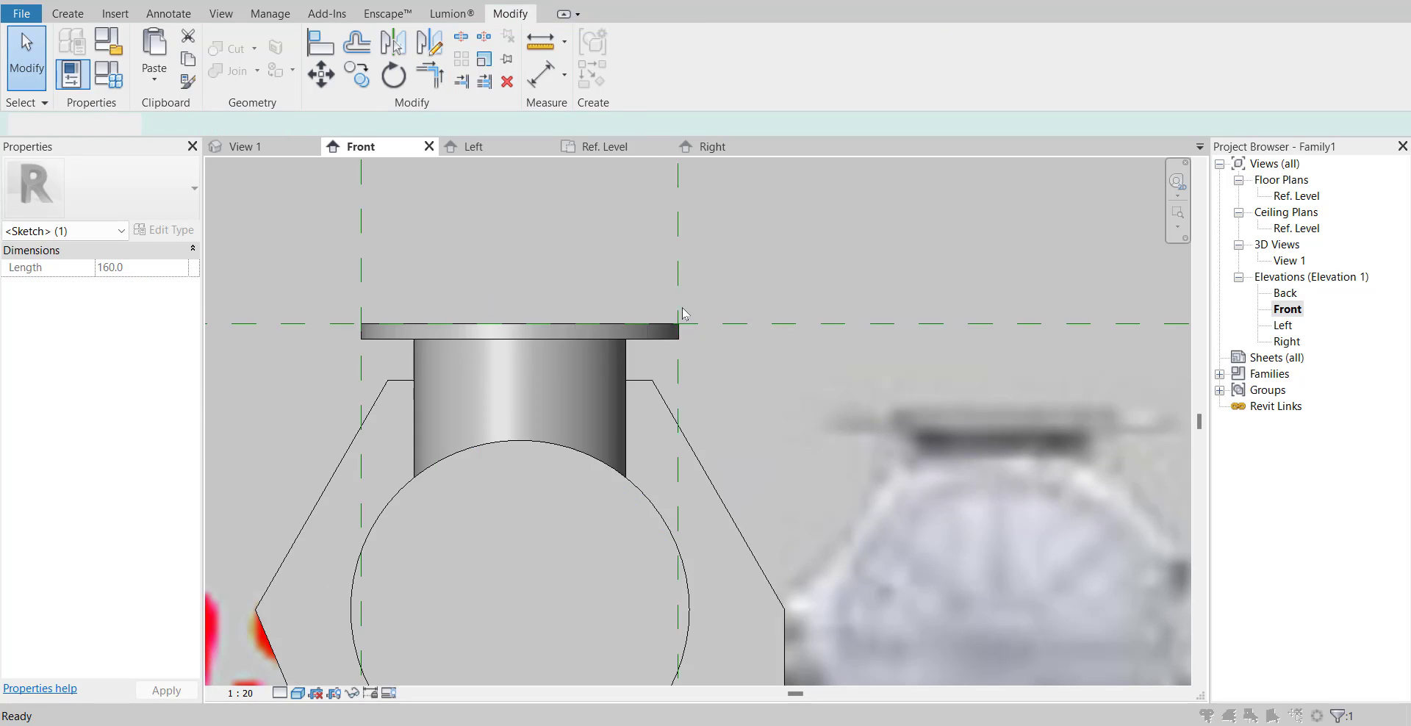
- In the right elevation, move the flanged outlet revolve sideways until it is centred over the hexagonal casing behind the drum
click(854, 210)
scroll(526, 287, down, 5)
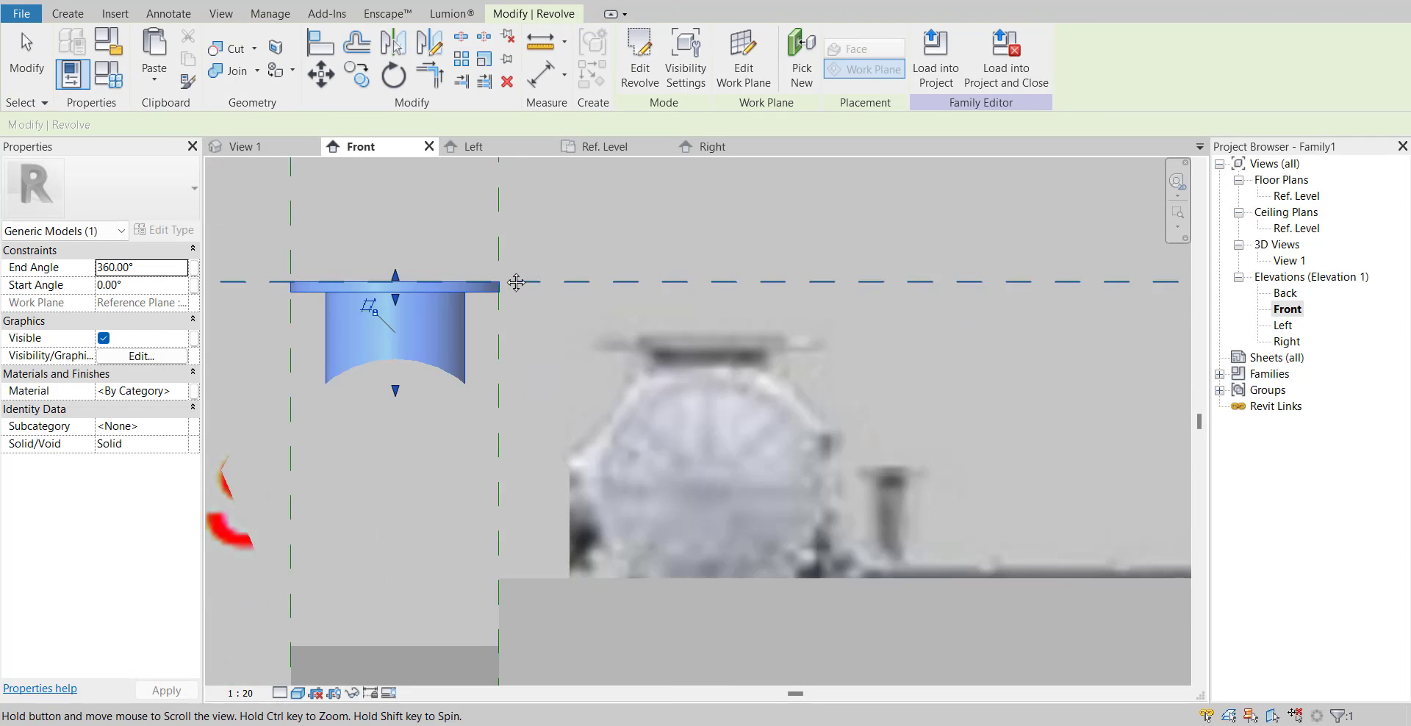
double_click(1286, 341)
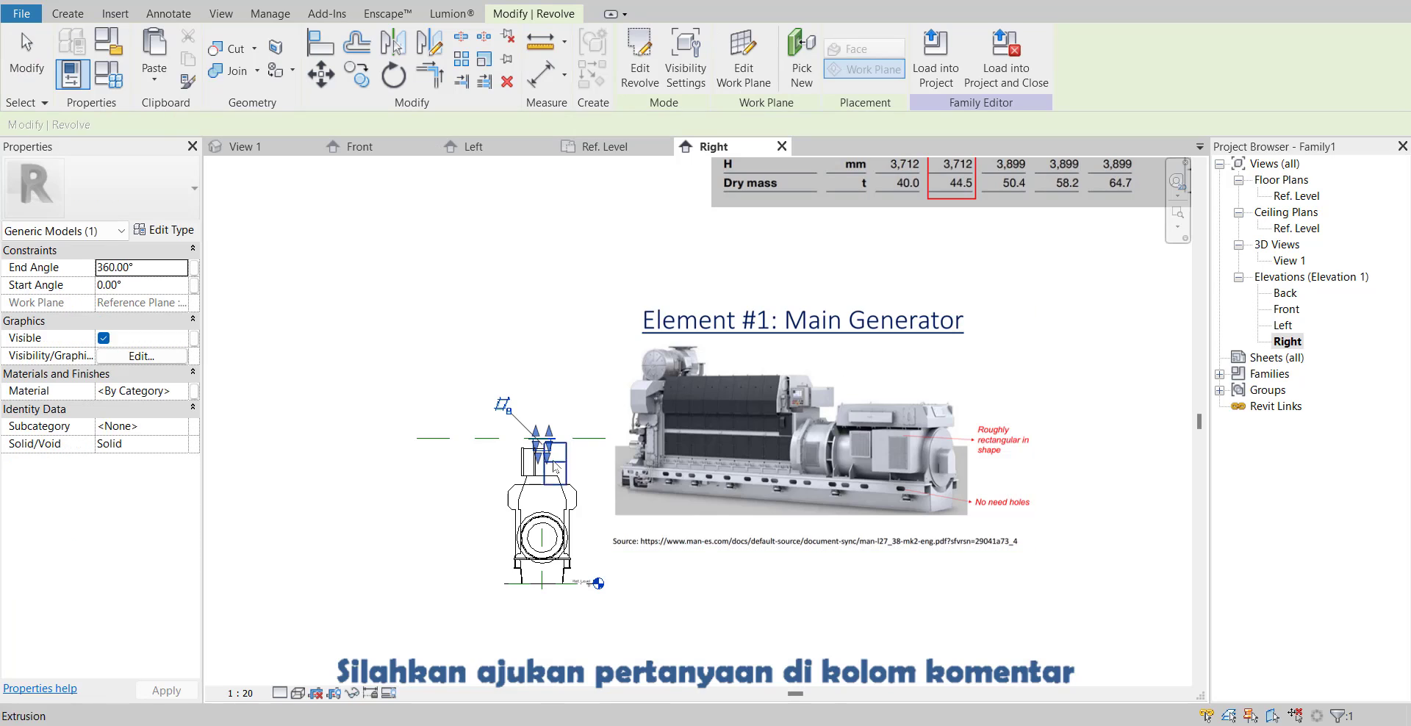
scroll(531, 460, up, 6)
scroll(632, 439, down, 3)
scroll(712, 463, down, 1)
scroll(833, 340, up, 2)
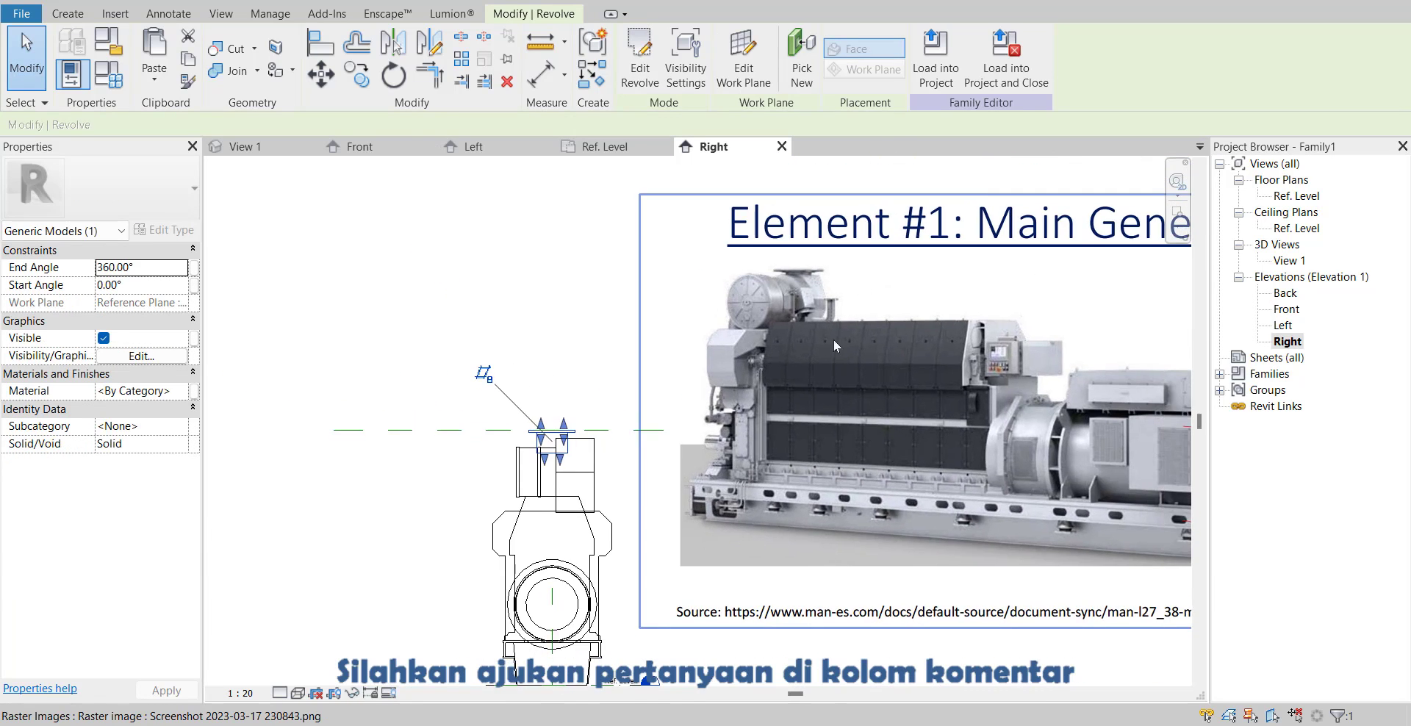
middle_drag(488, 447, 664, 384)
scroll(546, 449, up, 1)
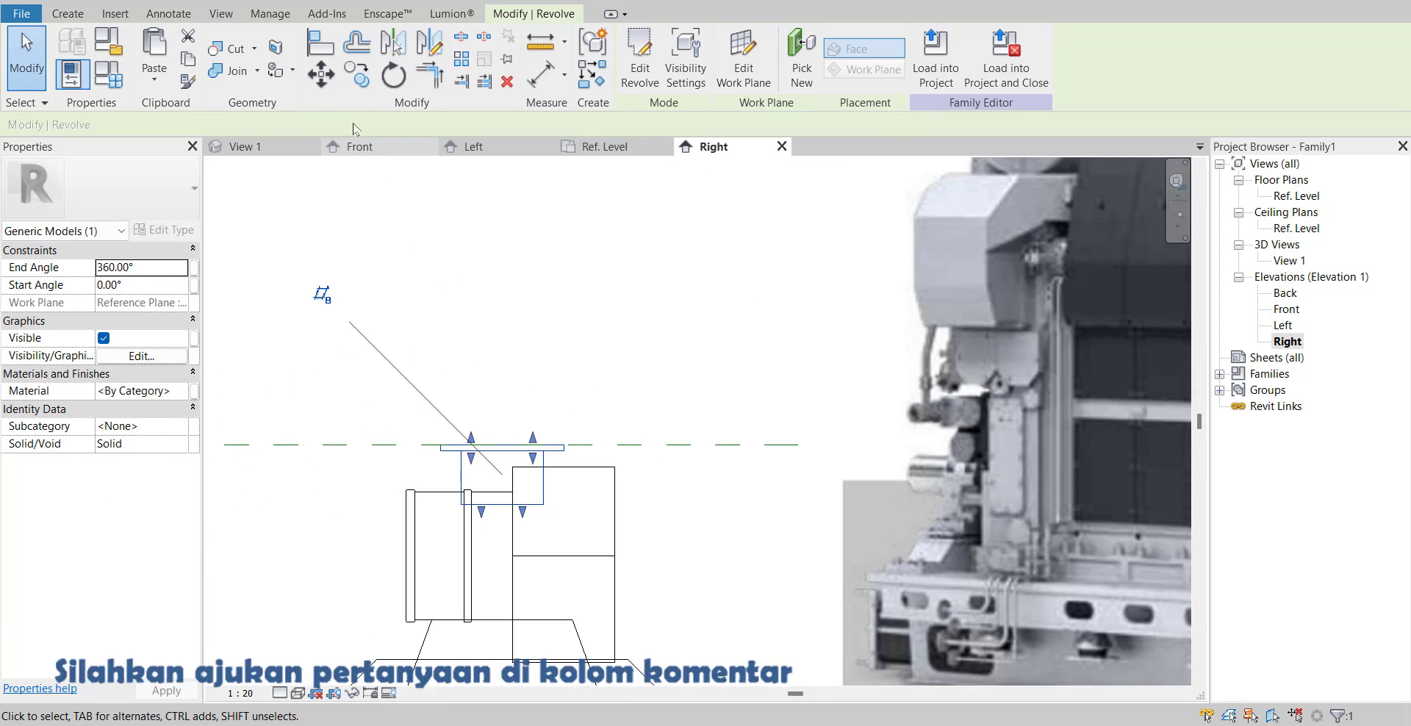
scroll(391, 532, up, 2)
key(Left)
key(Left)
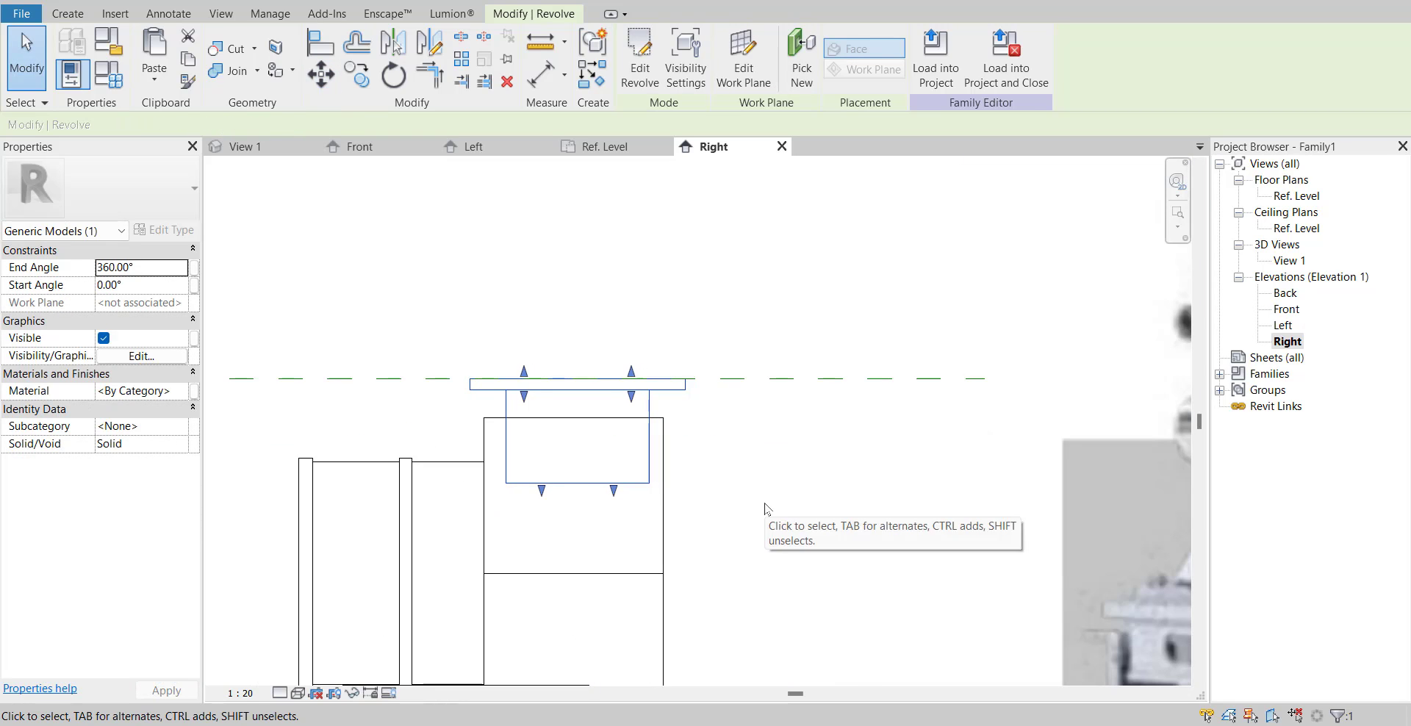
scroll(710, 502, down, 5)
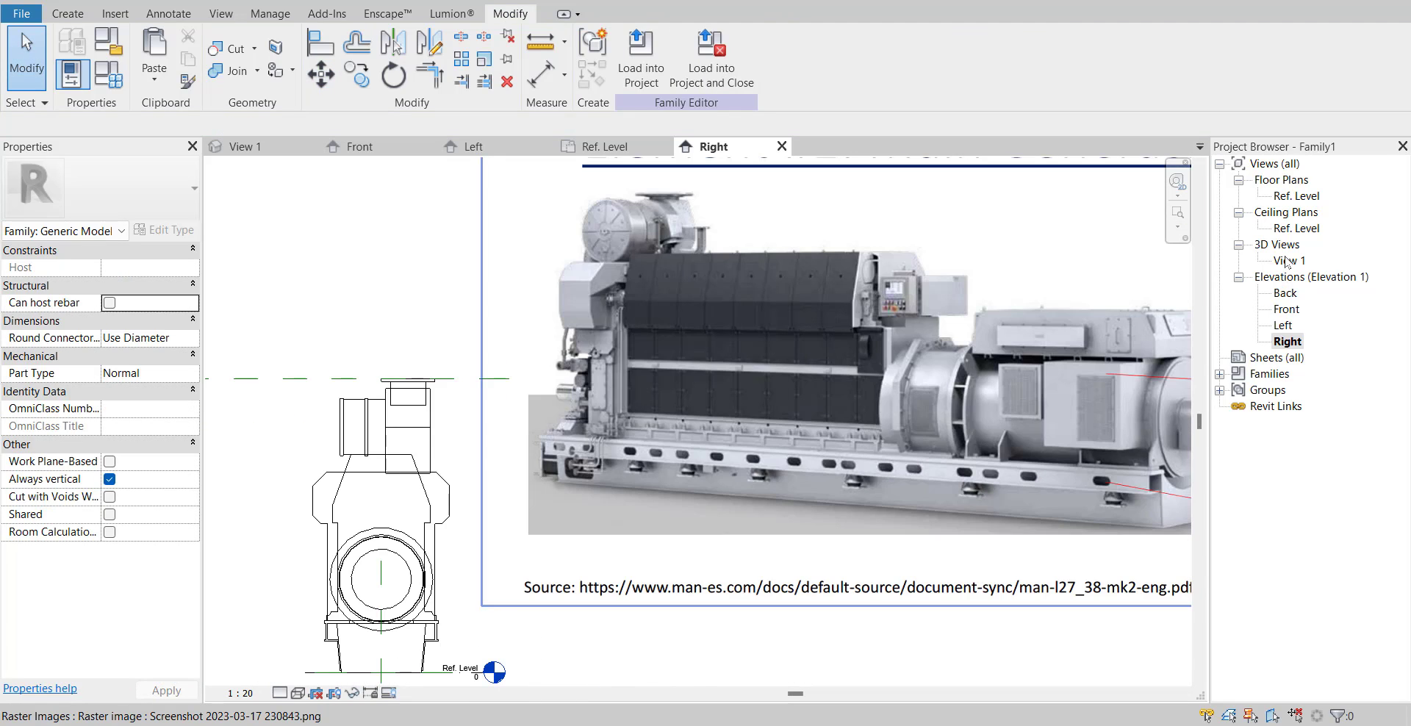
- Examine the 3D model, and study the coupling, generator housing and control box in the reference photo on the Ref. Level plan
double_click(1287, 260)
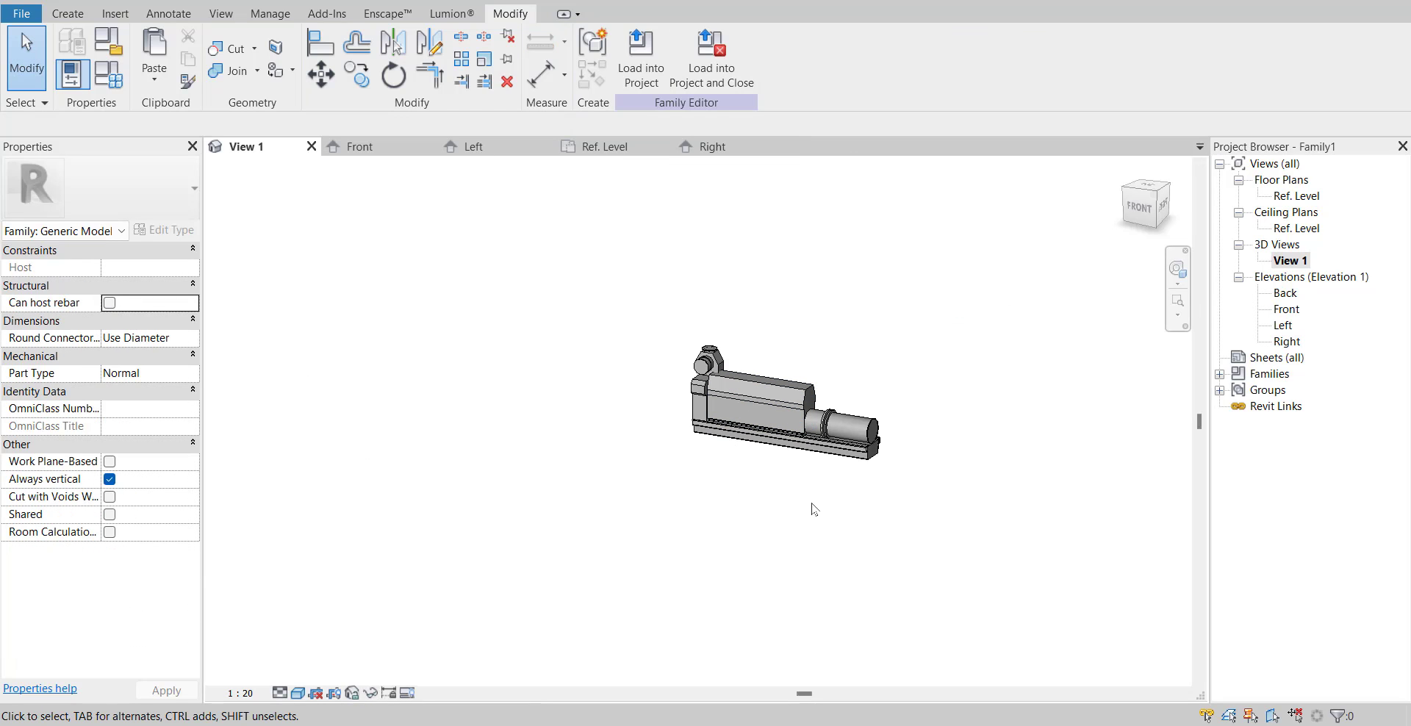
shift+middle_drag(856, 507, 840, 336)
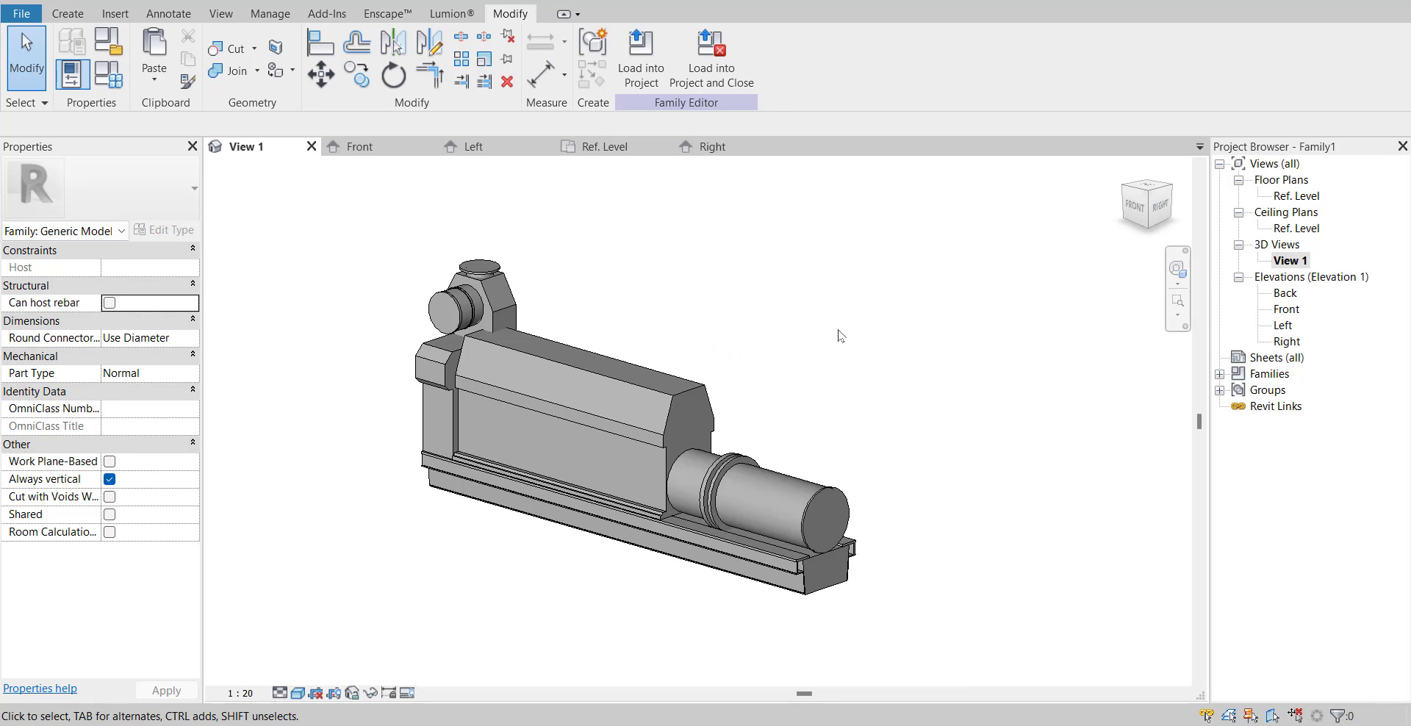
double_click(1298, 199)
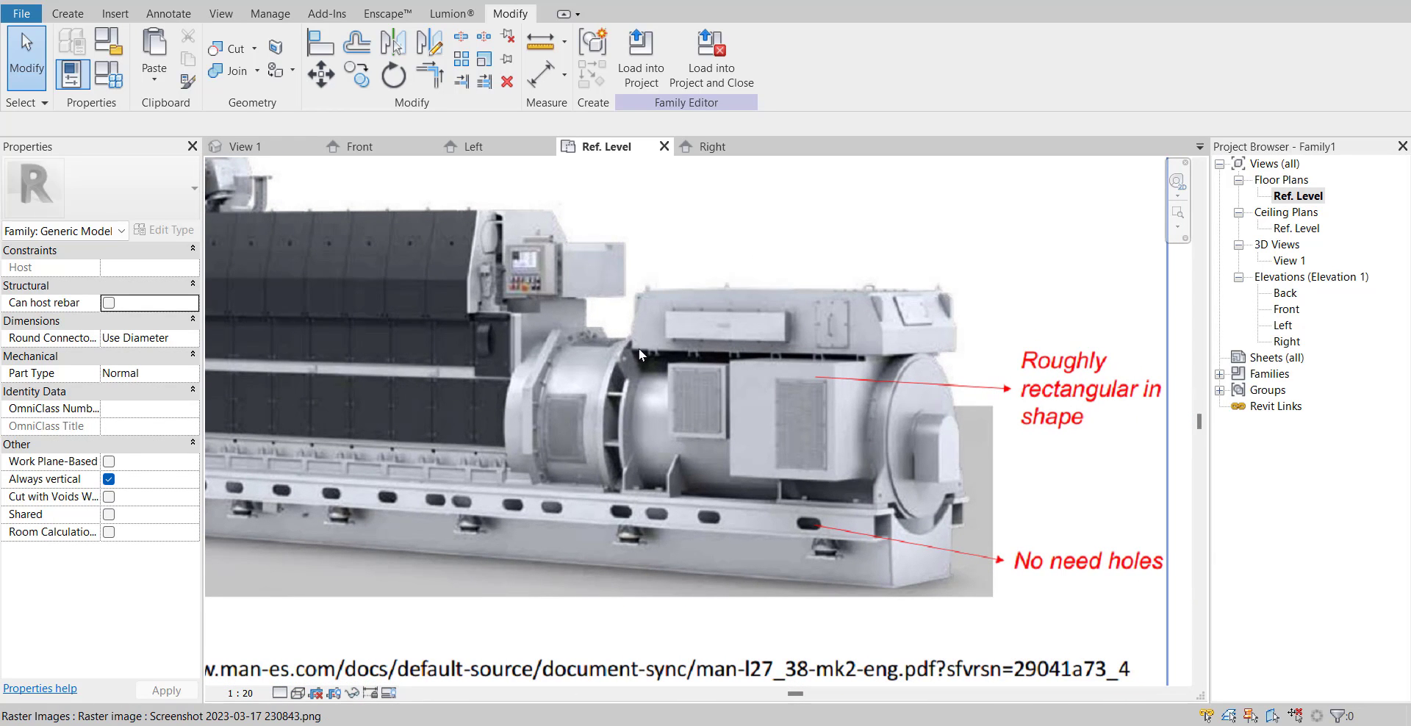
scroll(805, 391, up, 2)
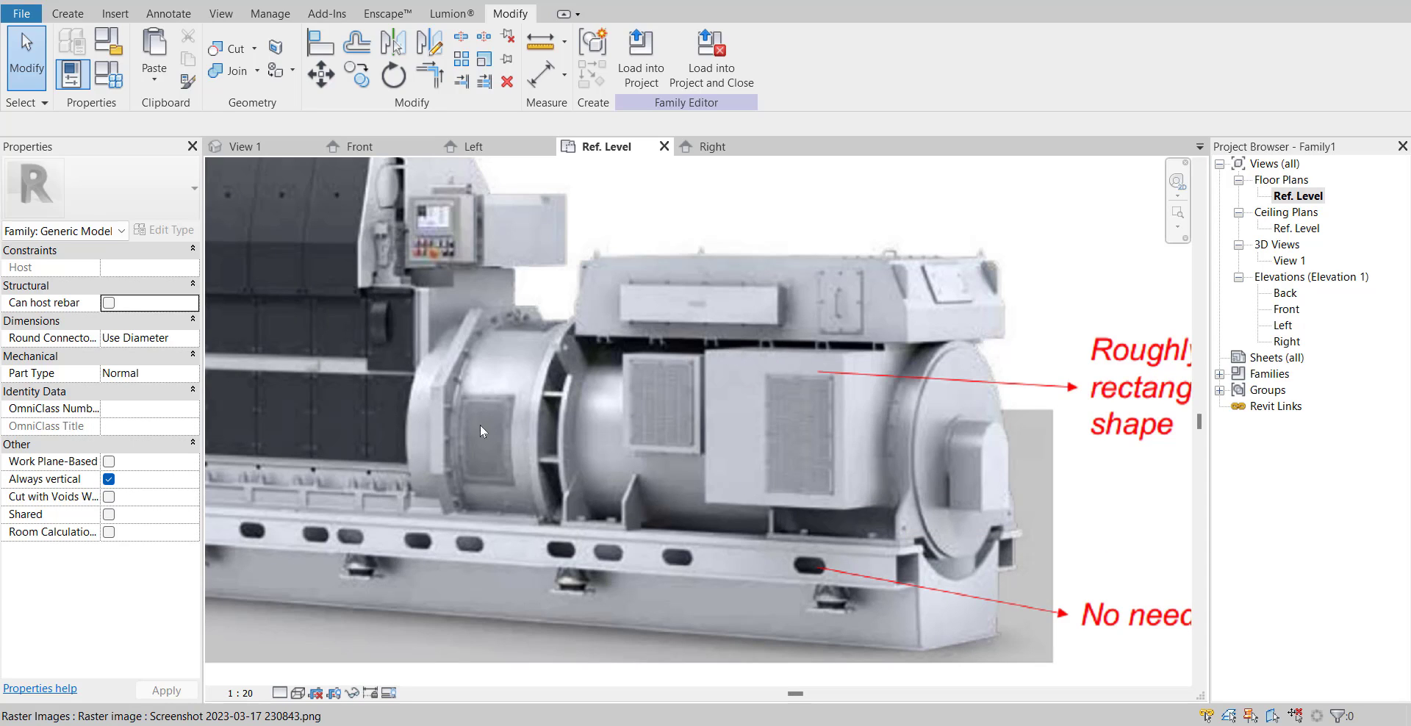
scroll(477, 438, down, 2)
middle_drag(477, 437, 467, 477)
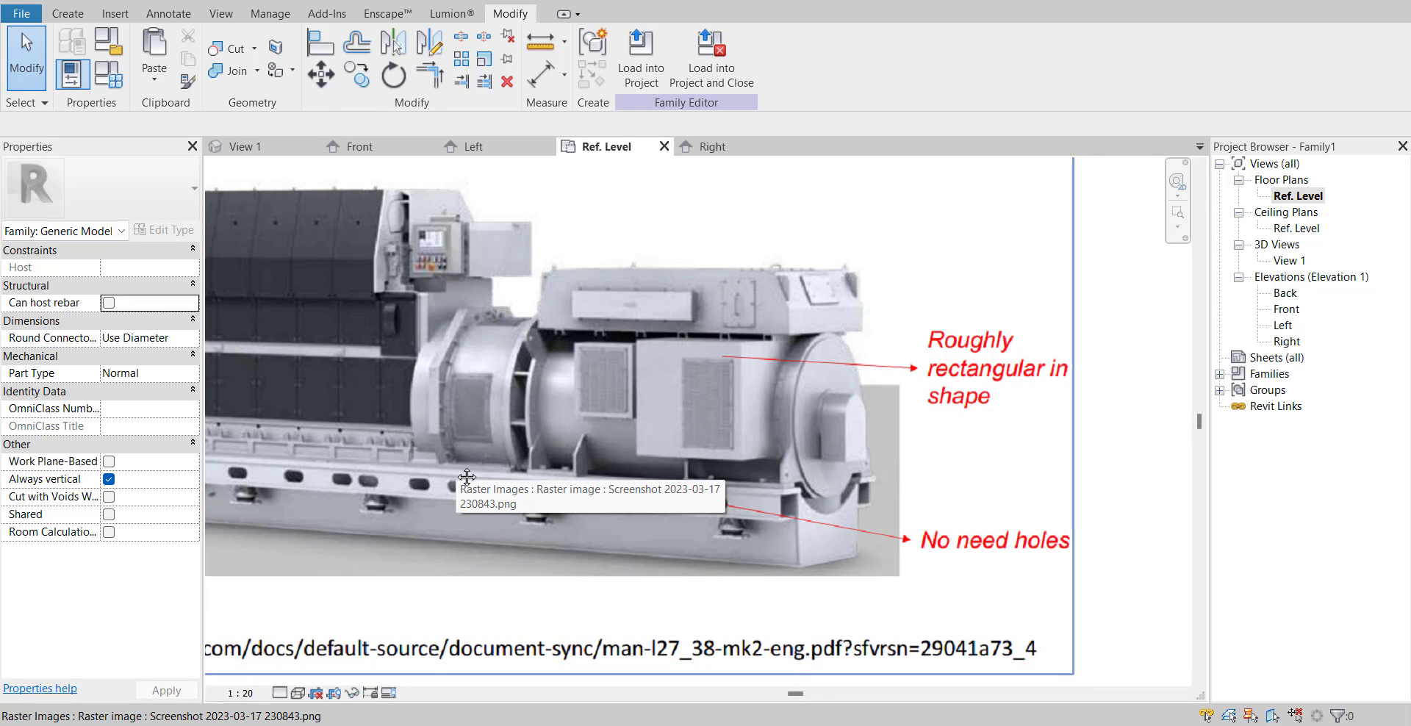
middle_drag(683, 485, 687, 523)
scroll(670, 501, up, 2)
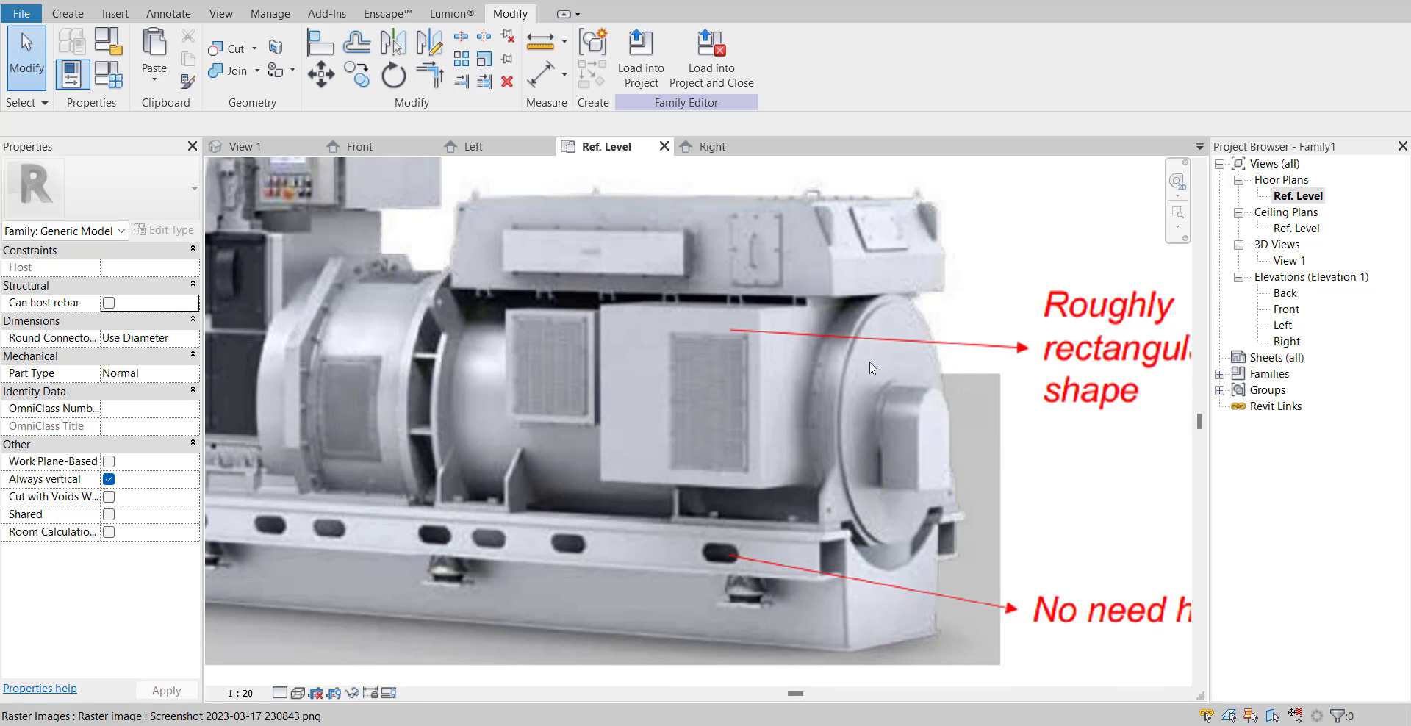
scroll(930, 424, down, 2)
scroll(931, 437, down, 1)
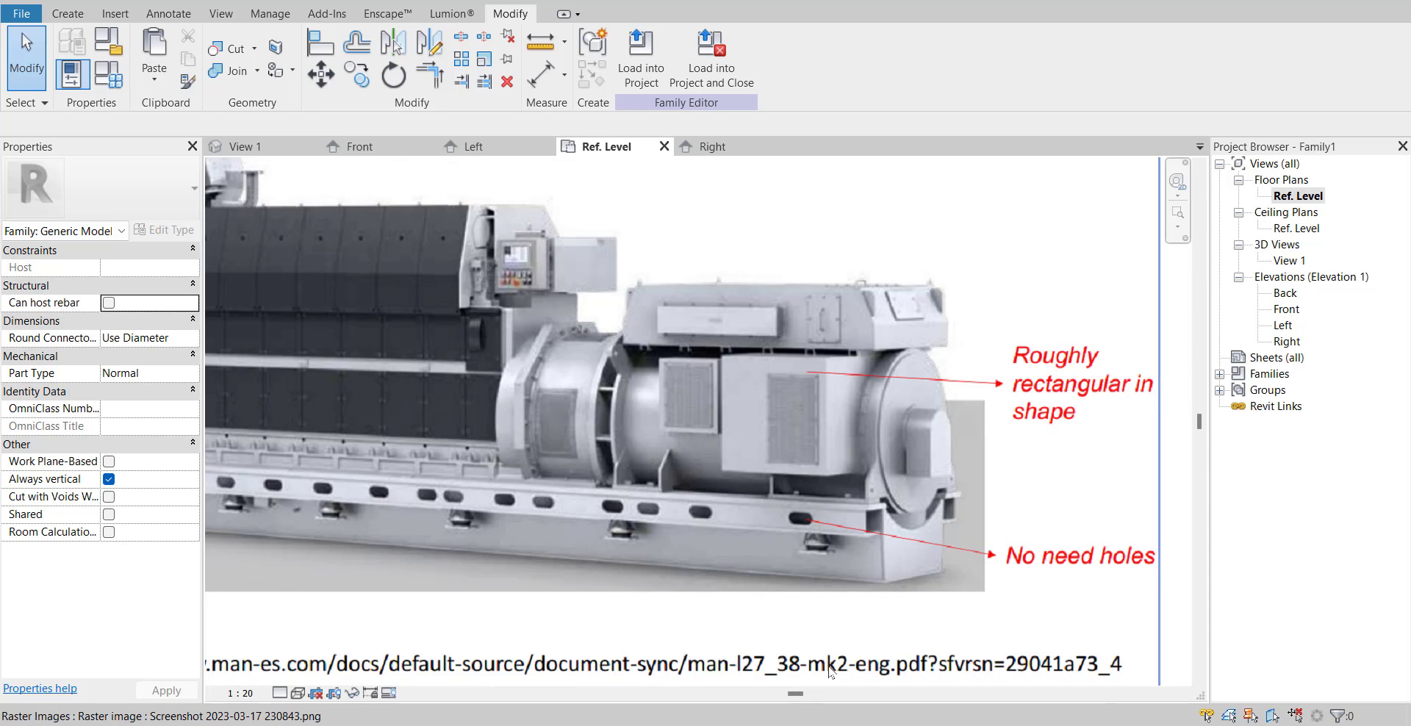
- In the front elevation, move the control box extrusion horizontally further into the upper end of the main housing
key(ctrl+Tab)
scroll(888, 407, down, 3)
scroll(773, 376, up, 3)
click(817, 372)
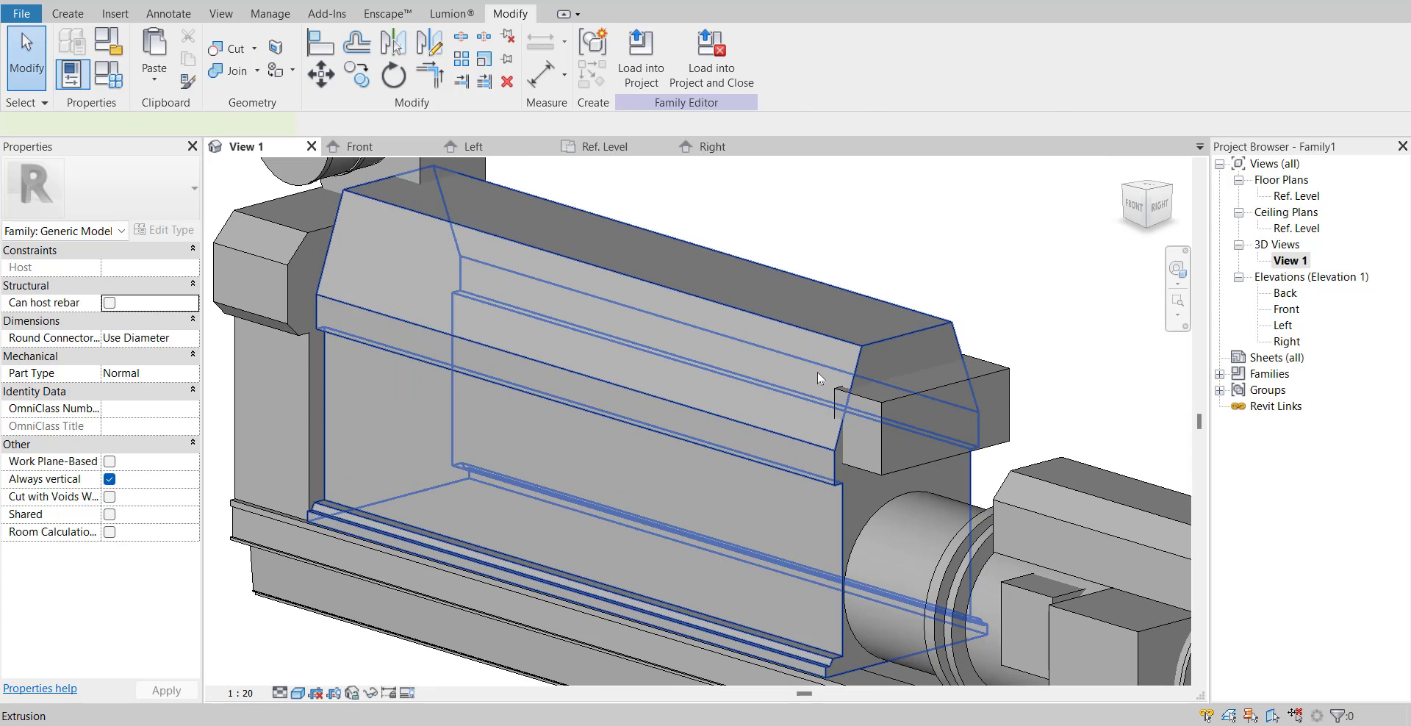
click(990, 308)
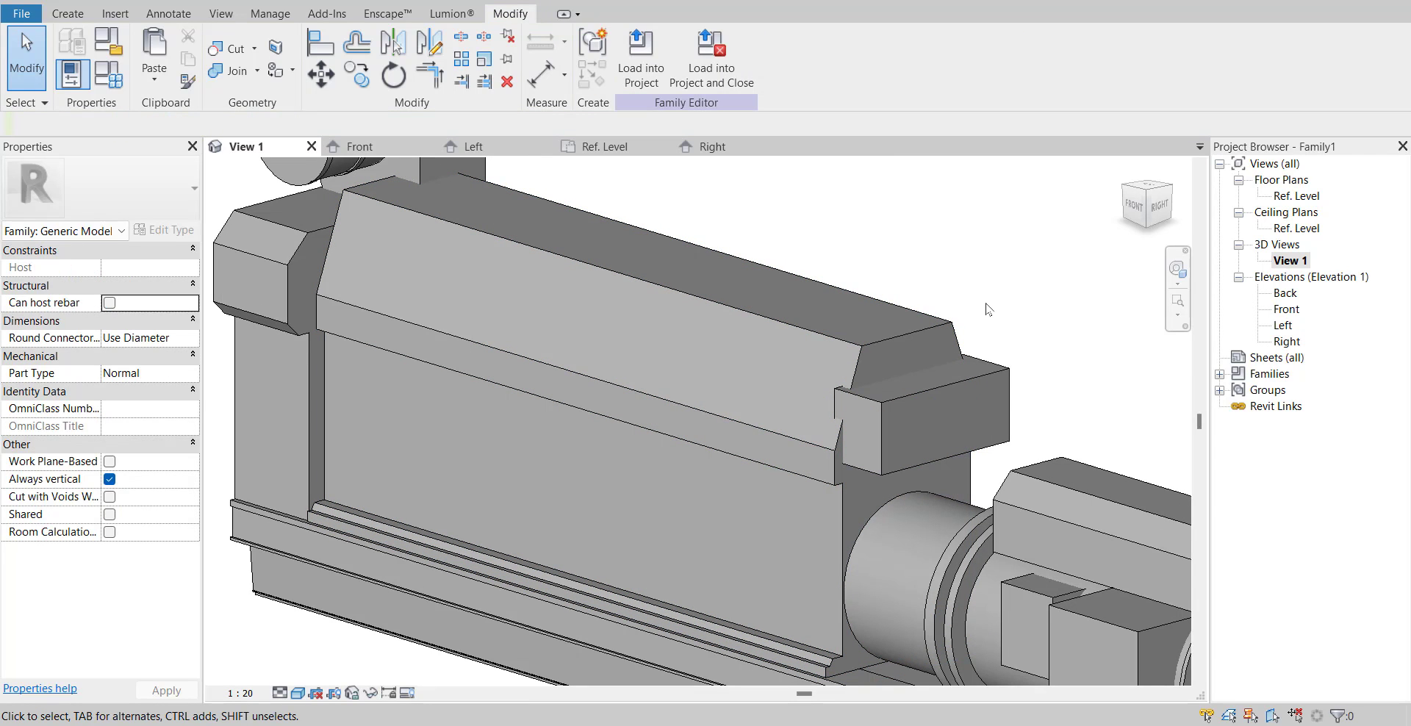
double_click(1287, 311)
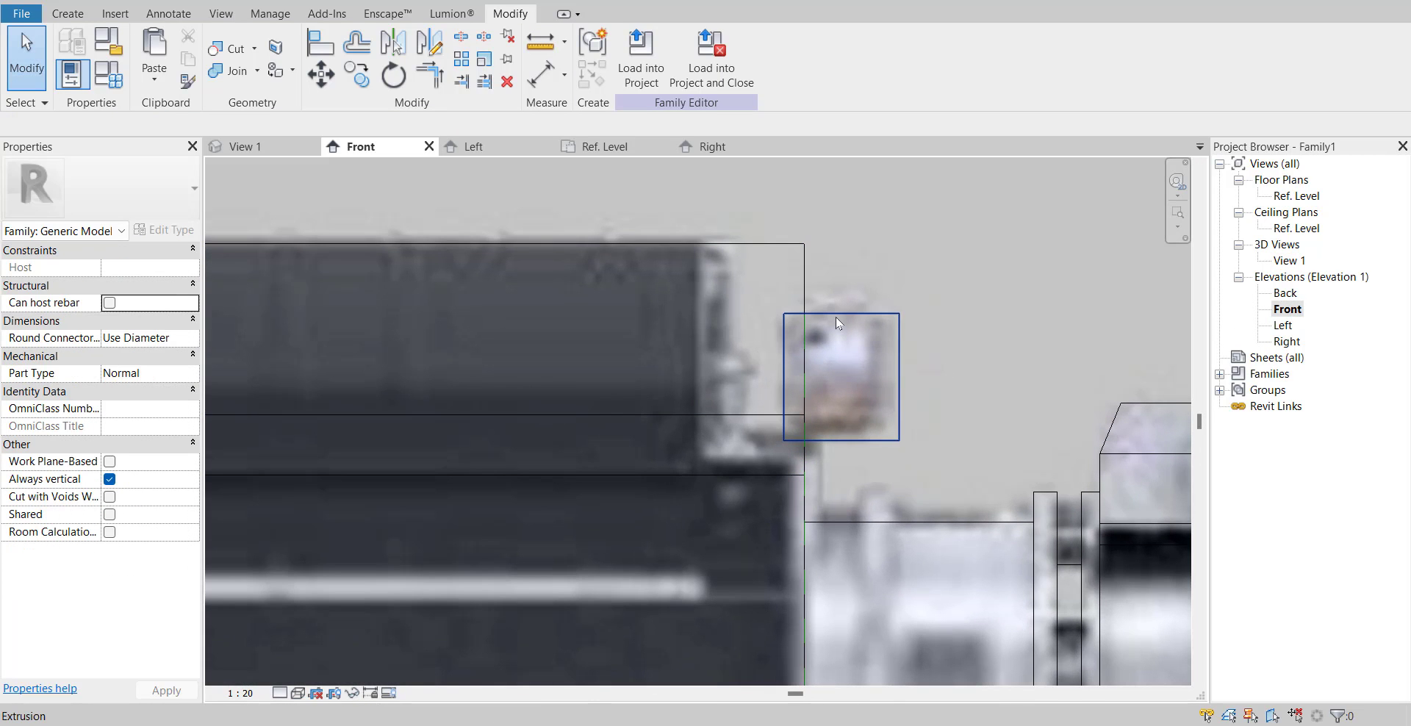
click(836, 316)
click(321, 74)
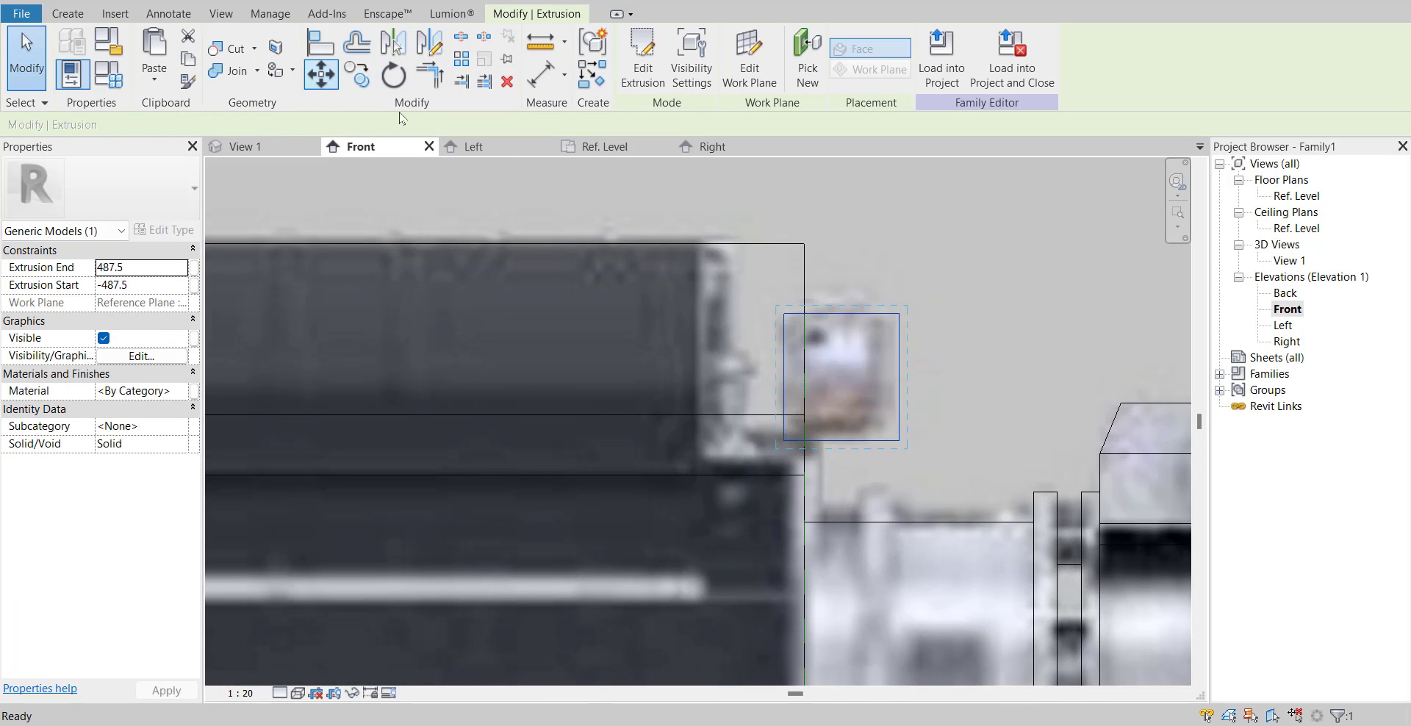
click(800, 314)
click(744, 312)
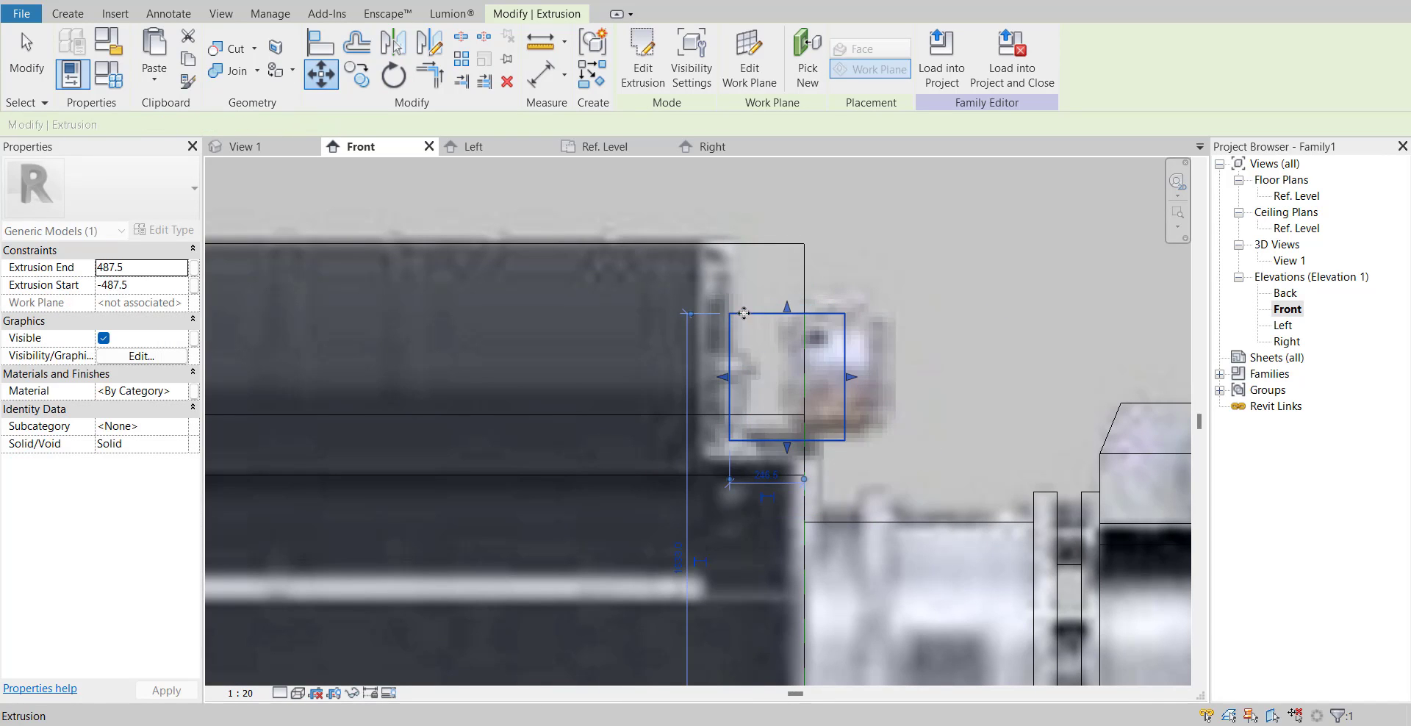
- Create a void extrusion from a 920 mm high rectangle enclosing the main housing's upper corner at the generator end
click(760, 244)
scroll(845, 247, down, 1)
middle_drag(846, 261, 802, 272)
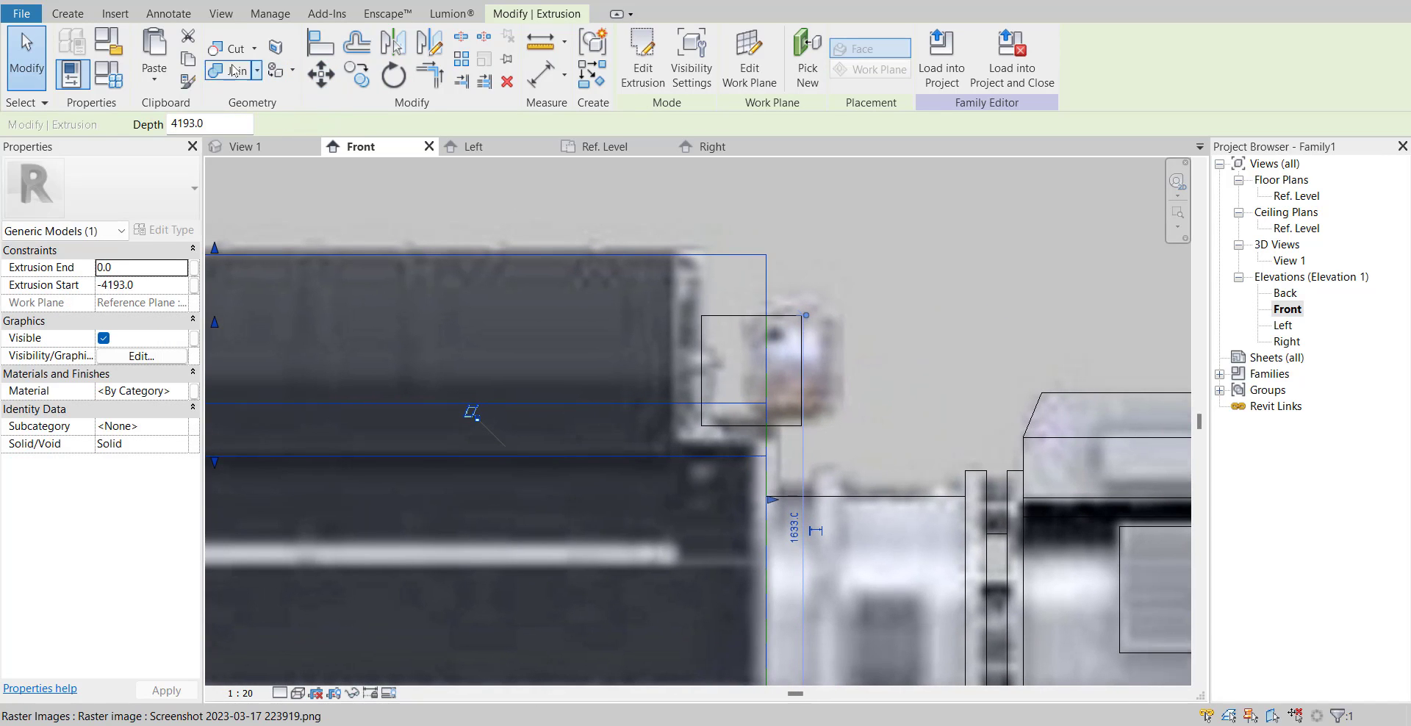
click(71, 14)
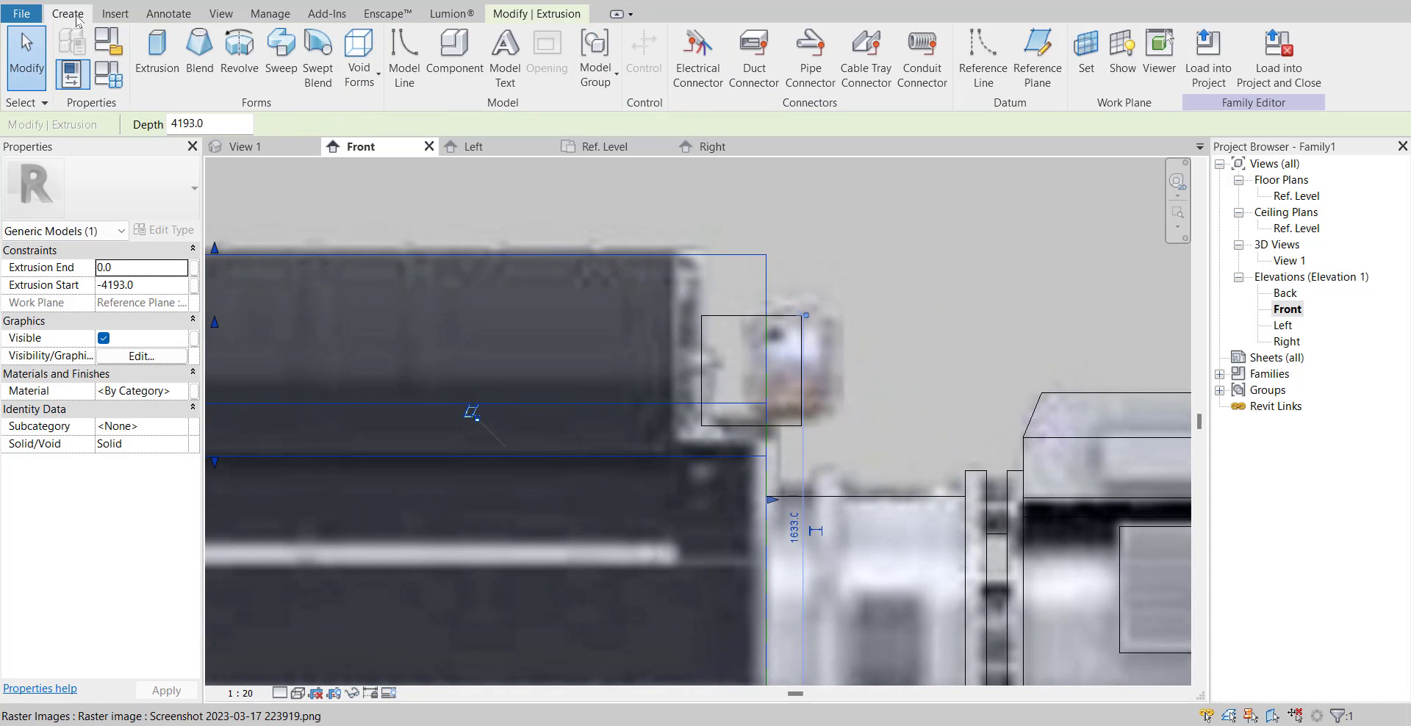
click(359, 58)
click(372, 111)
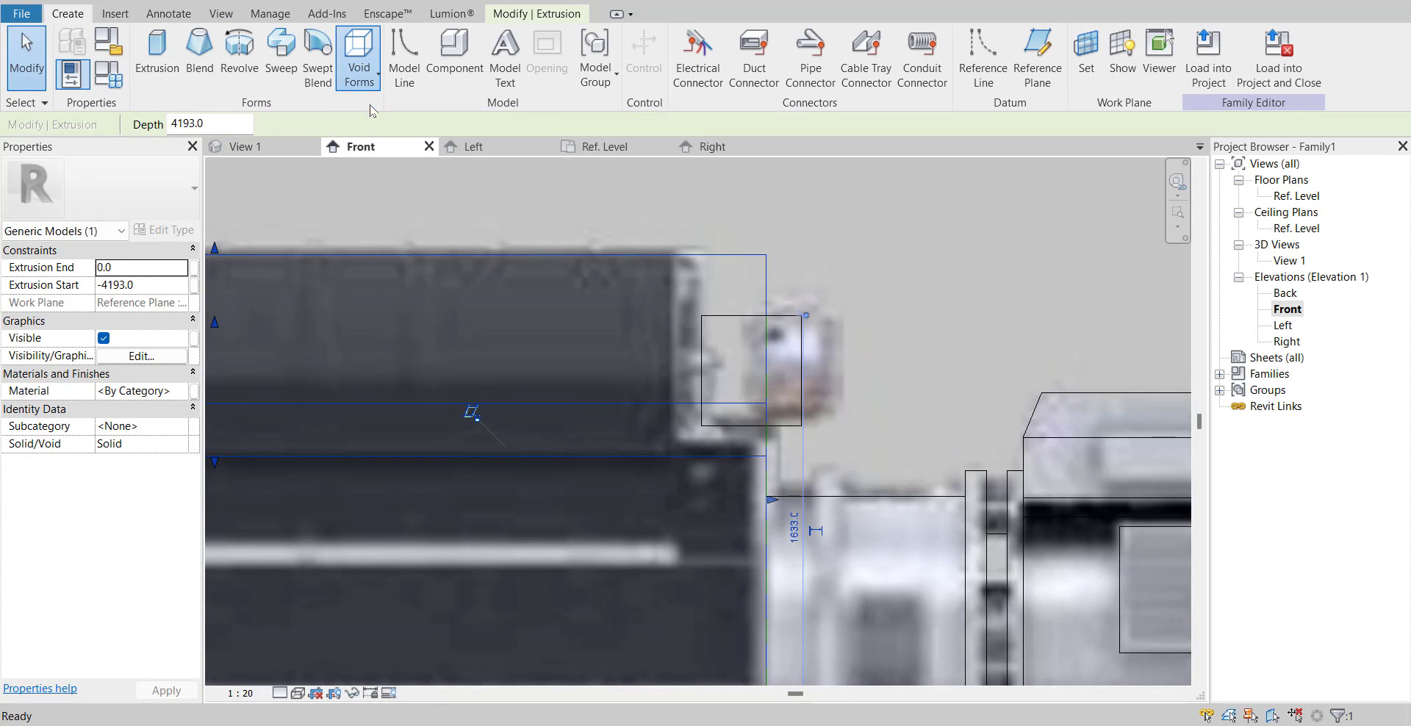
click(689, 41)
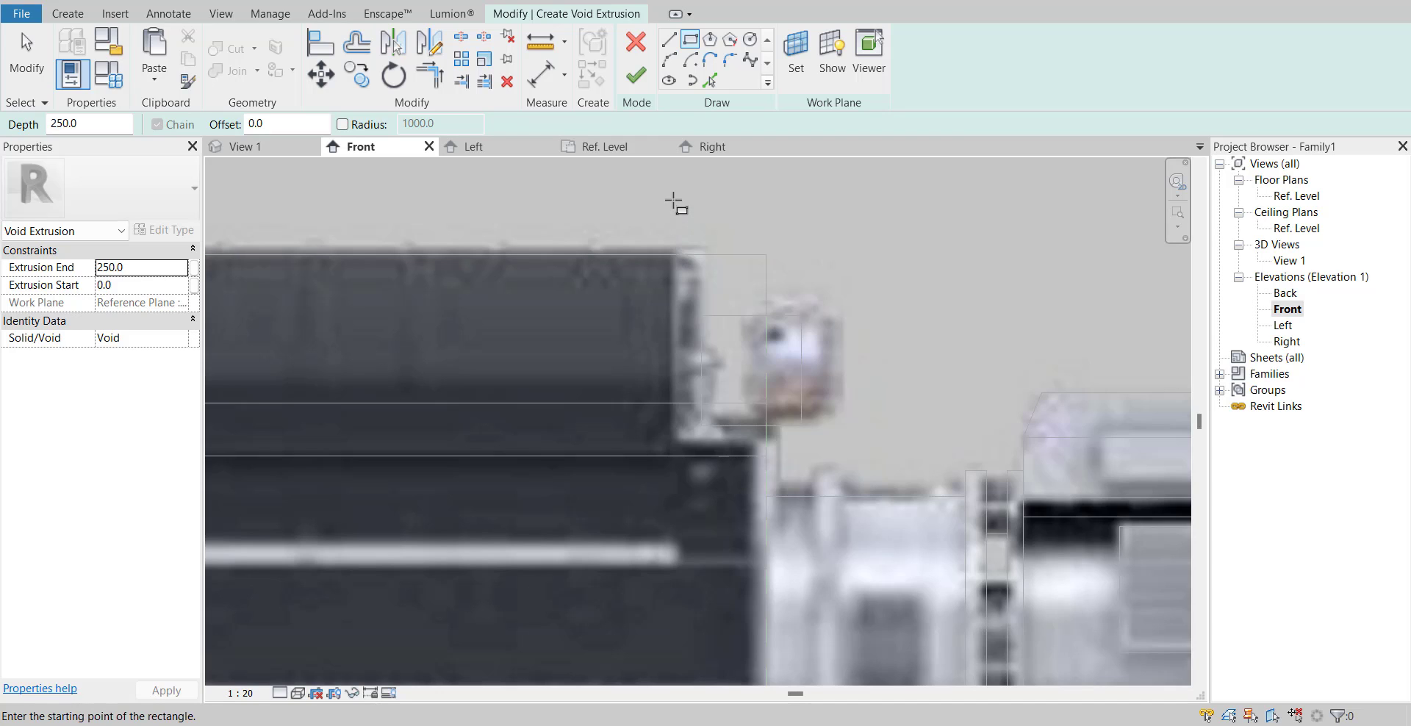
click(673, 199)
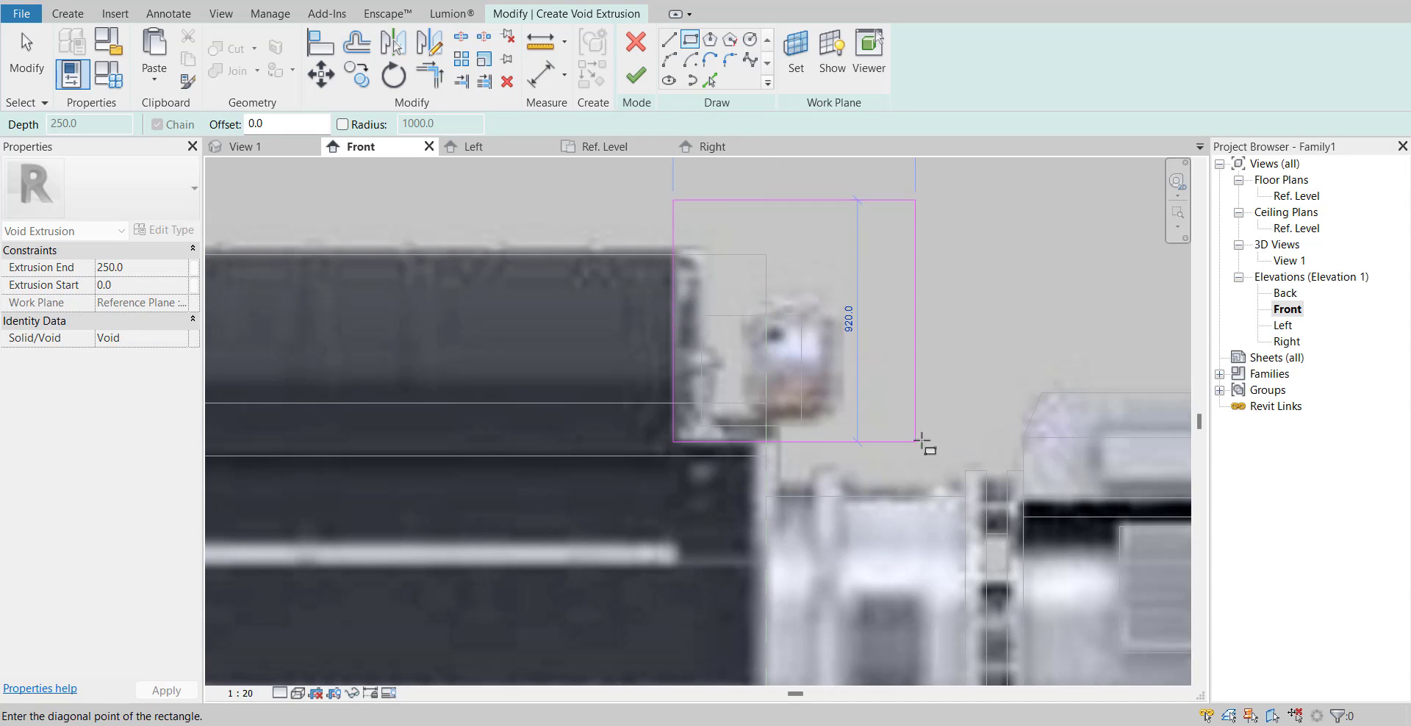
click(936, 441)
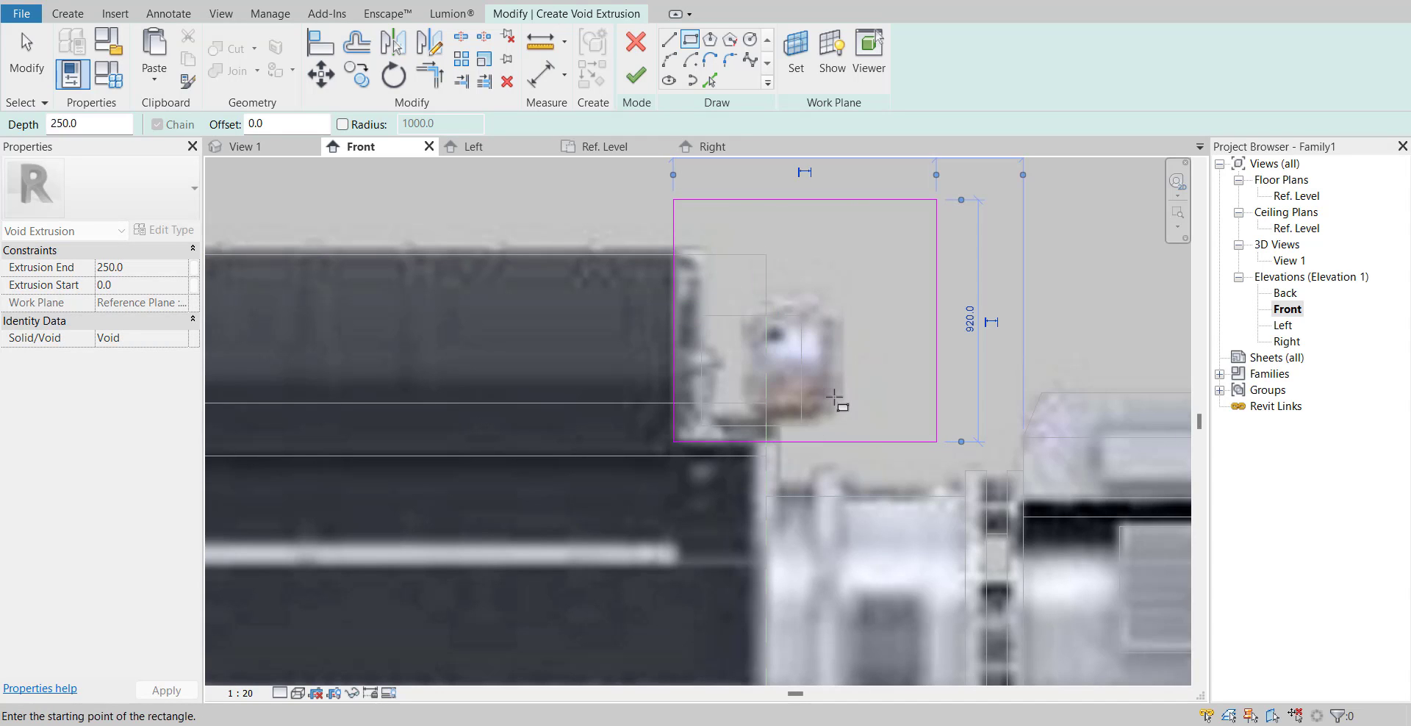
click(636, 75)
- In the 3D view, stretch the void's front face beyond the housing side to an extrusion end of about 1074.4
double_click(1298, 264)
click(977, 346)
shift+middle_drag(1006, 375, 882, 394)
drag(881, 397, 760, 634)
scroll(760, 633, down, 5)
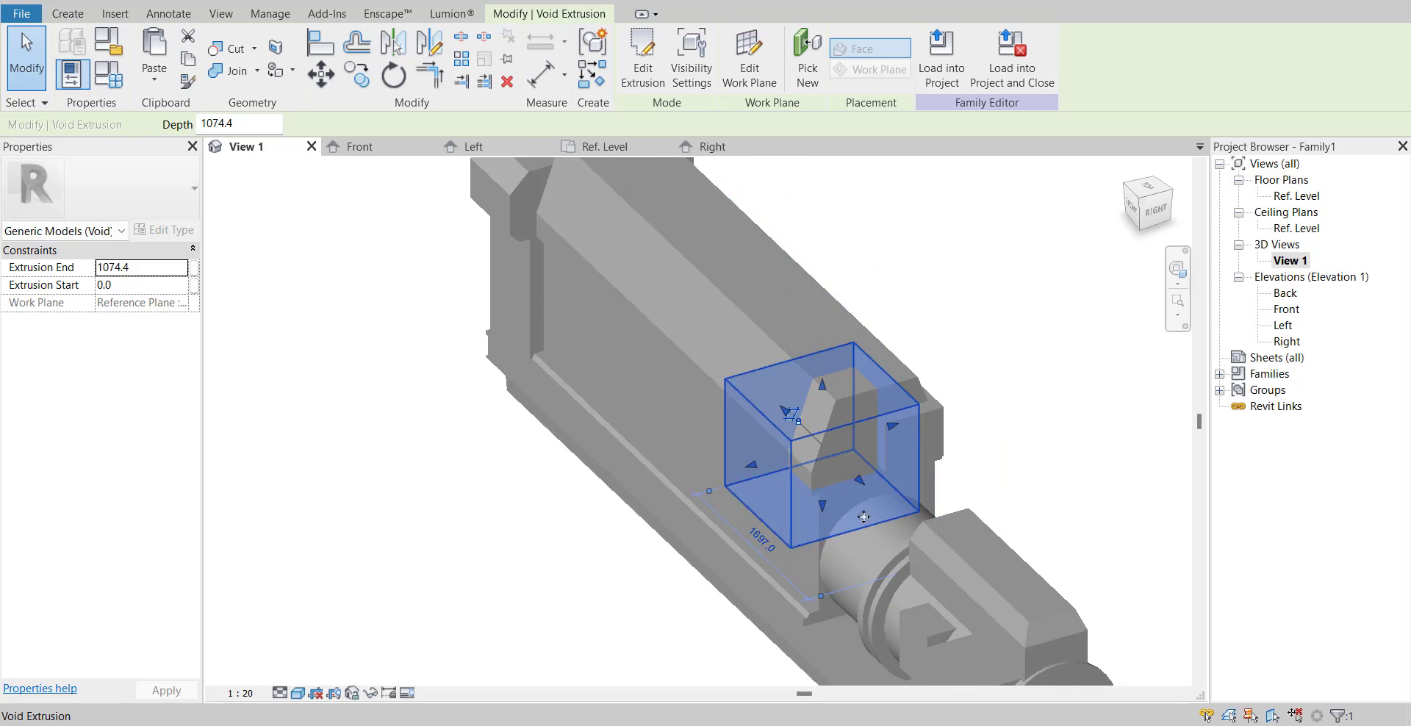
- Check the housing notch in the reference photo and stretch the void past the housing's other side to about -768.3
click(605, 146)
middle_drag(938, 356, 923, 431)
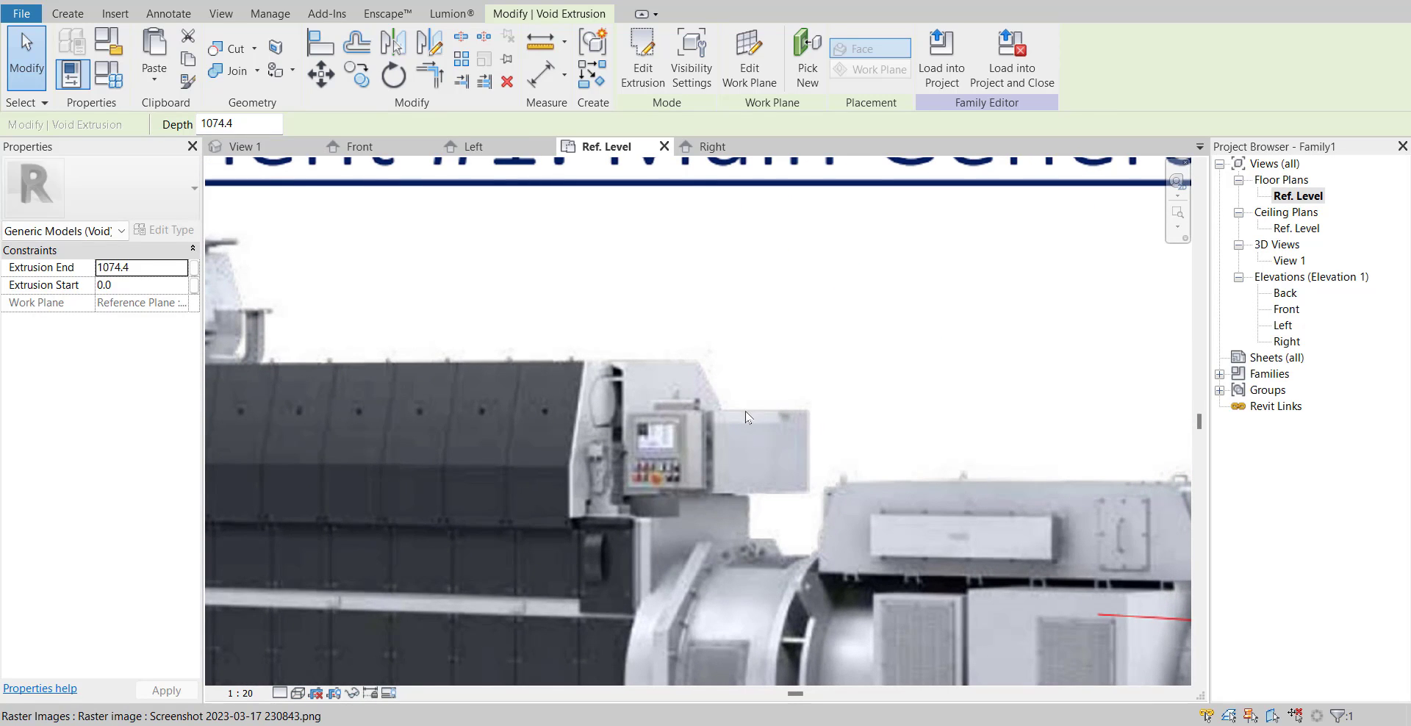
scroll(755, 325, down, 1)
middle_drag(809, 368, 845, 302)
double_click(1289, 260)
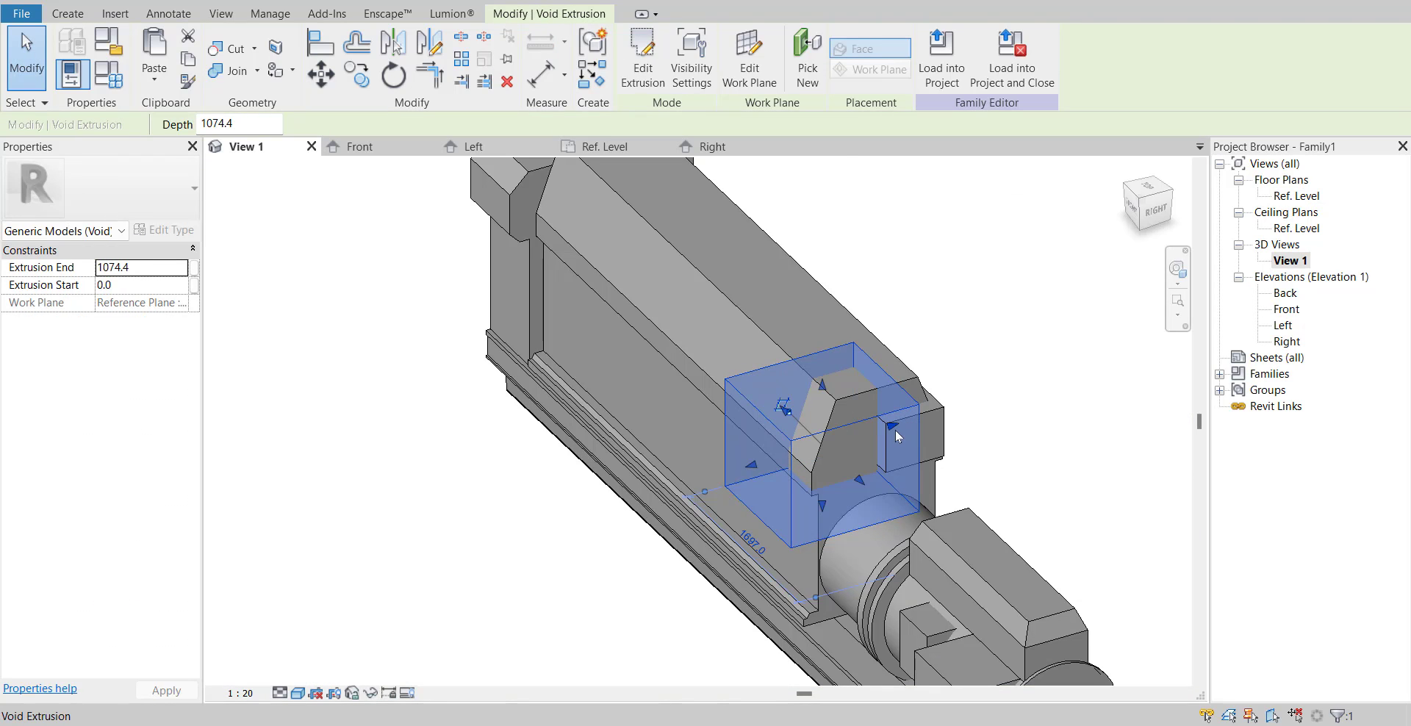
drag(895, 434, 1092, 398)
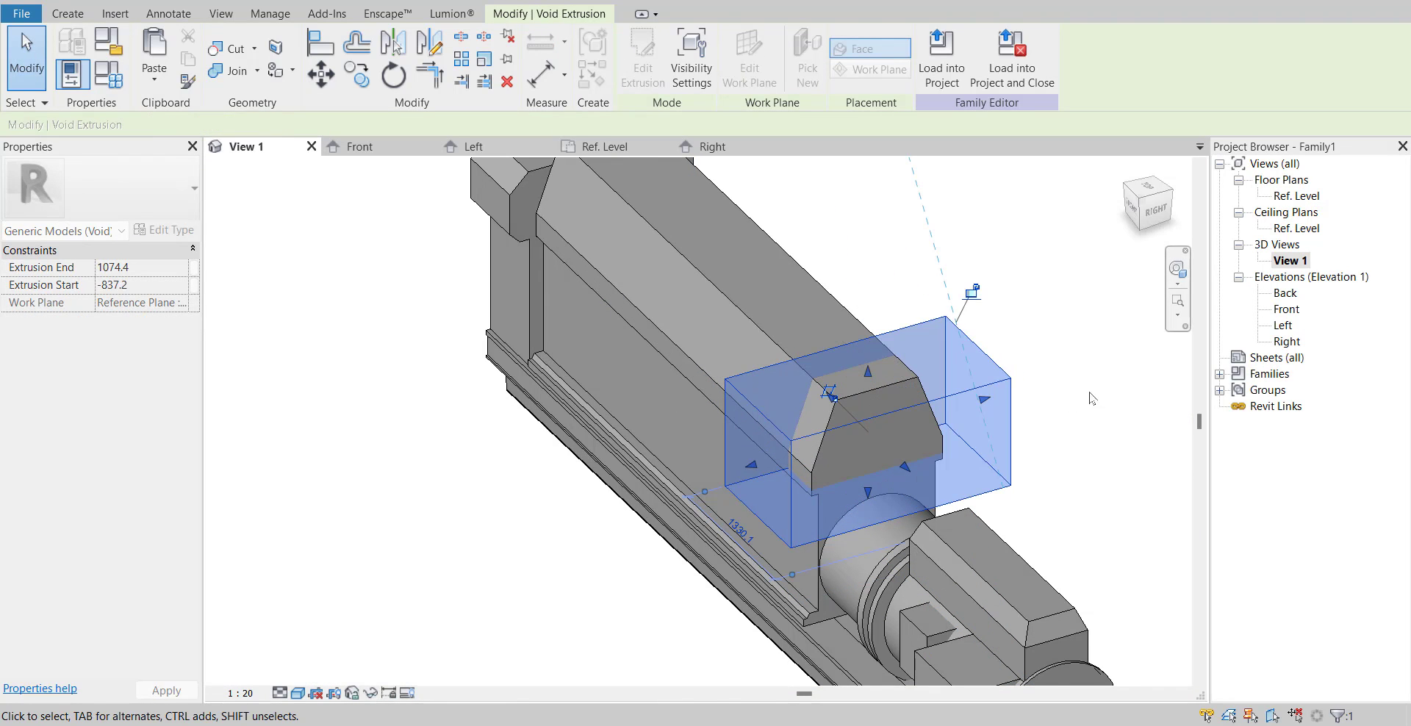
click(1106, 389)
shift+middle_drag(1106, 389, 1122, 364)
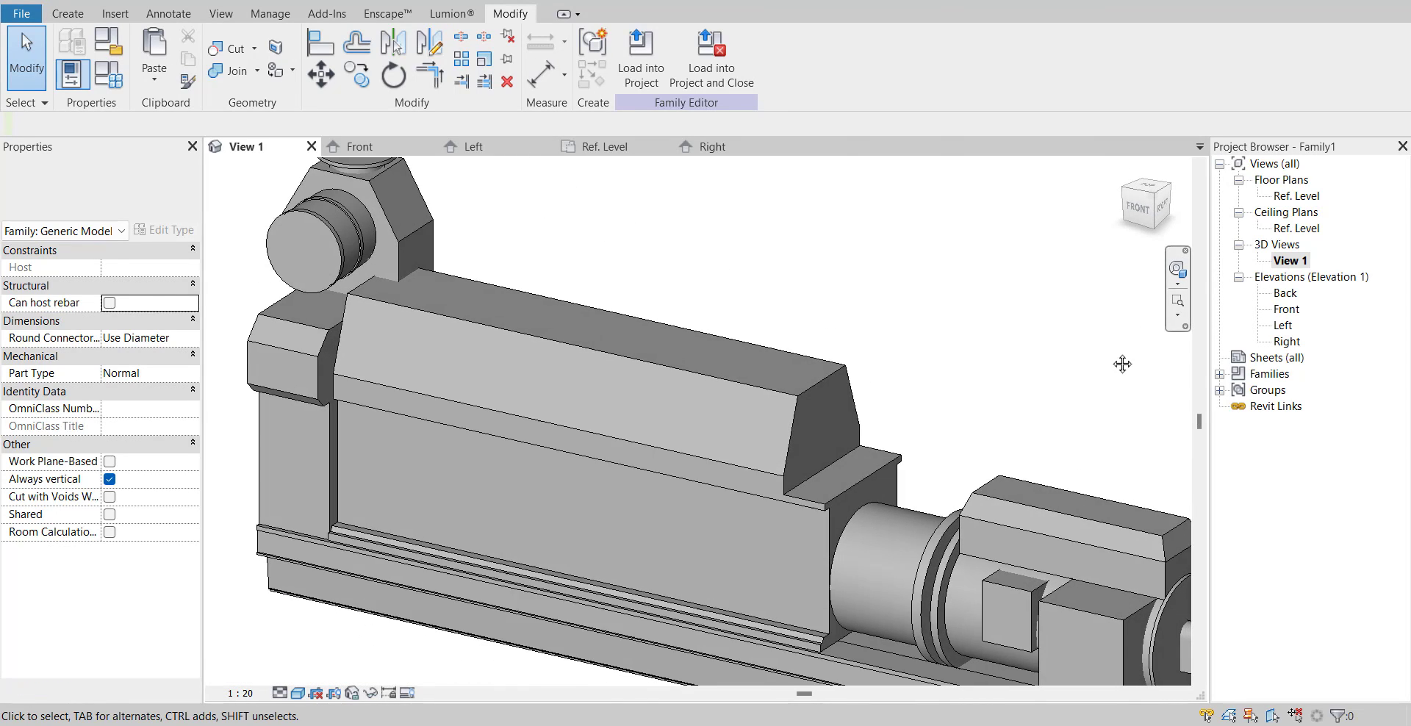
- Pull the void extrusion's outer face, on the generator side, back in close to the housing's end face
scroll(817, 535, up, 2)
middle_drag(898, 438, 939, 453)
click(855, 434)
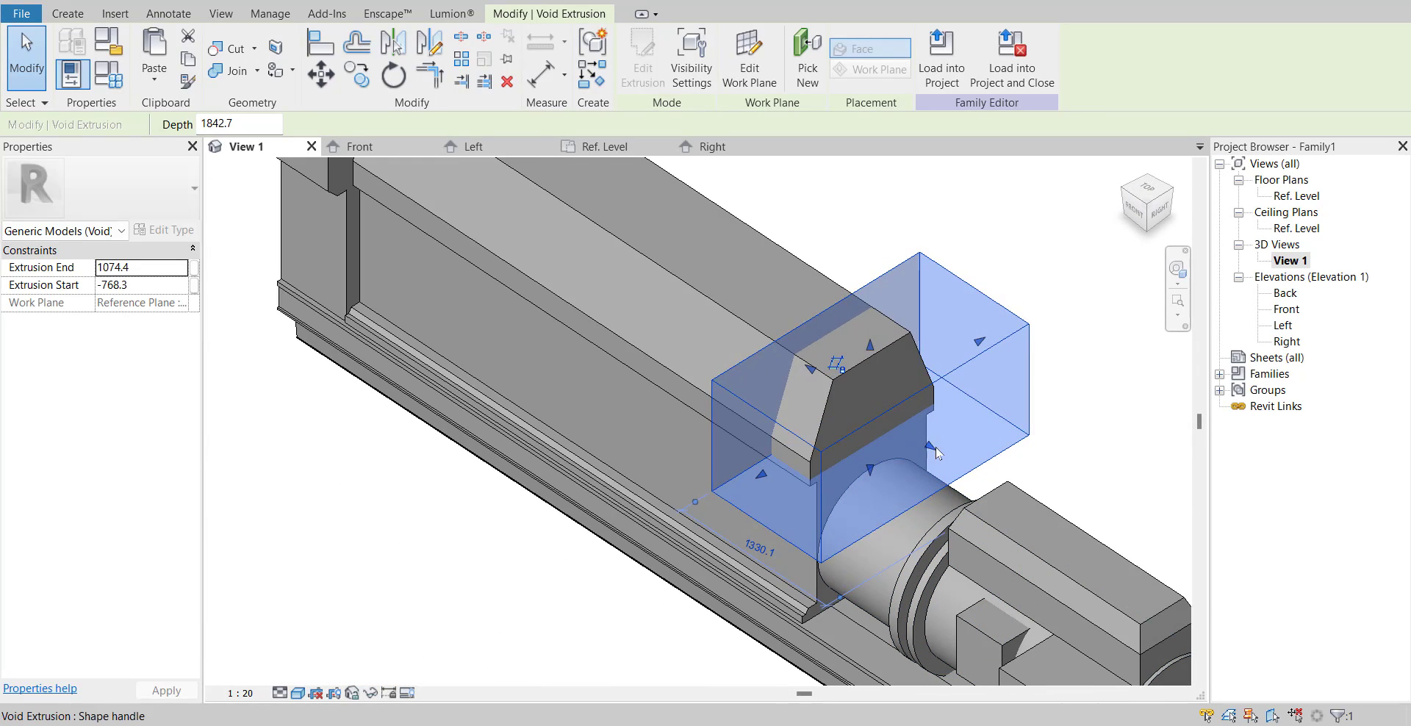
drag(931, 446, 995, 450)
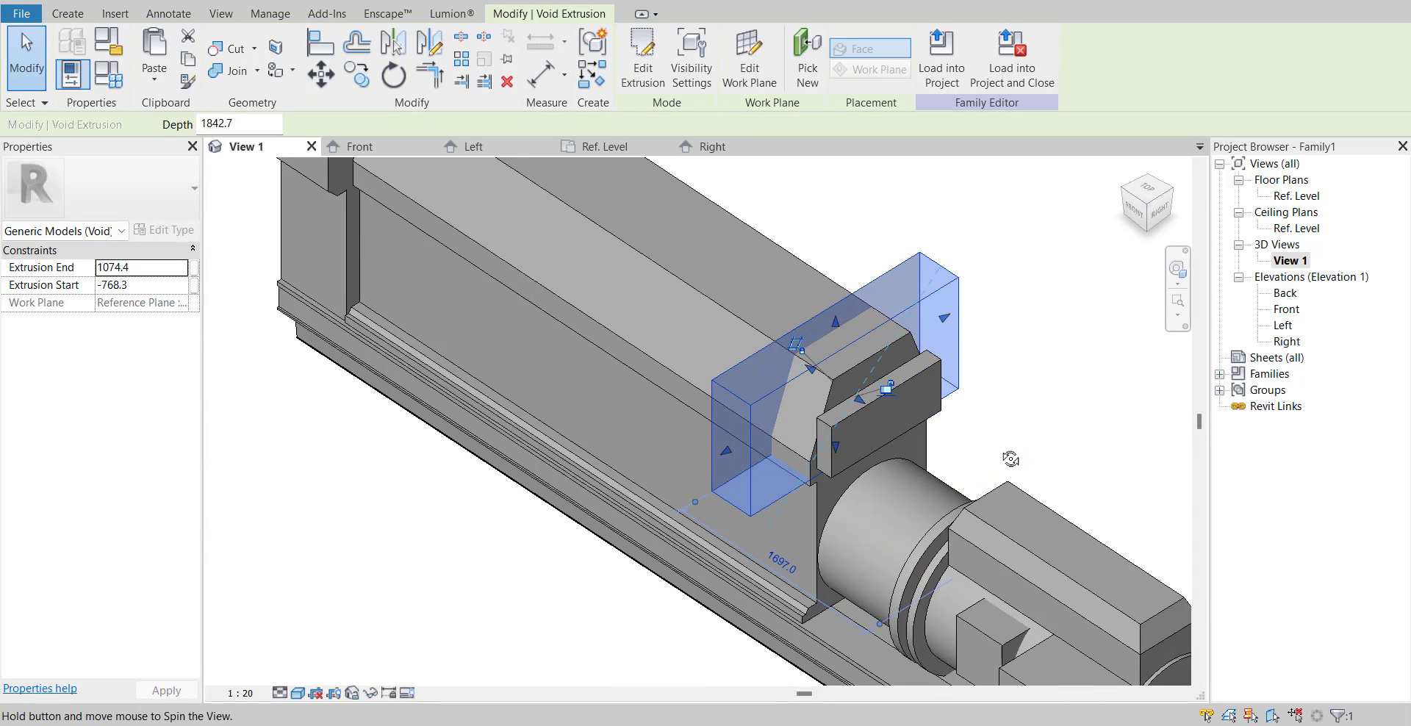
shift+middle_drag(1010, 459, 875, 400)
mouse_move(869, 393)
mouse_down()
mouse_move(896, 402)
mouse_move(860, 384)
mouse_up()
scroll(895, 403, up, 2)
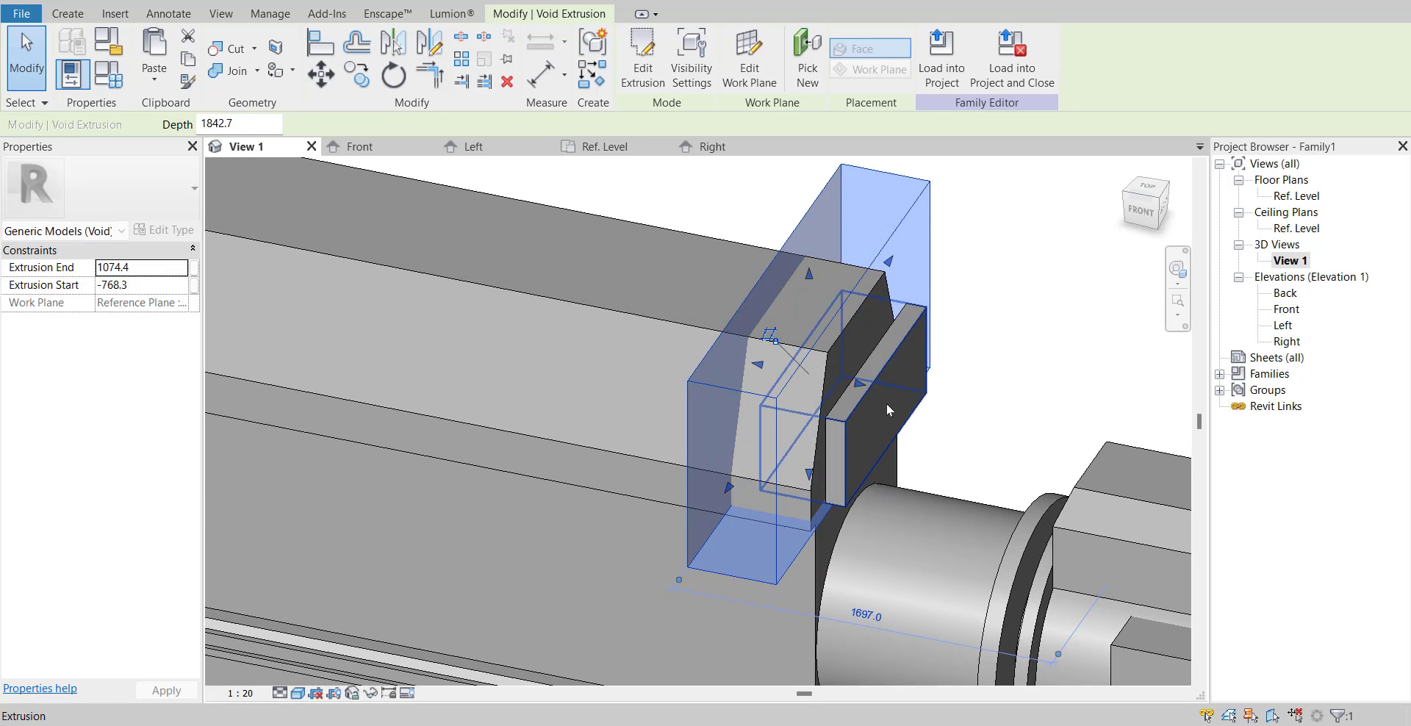
- Uncut the control box from the void extrusion so that only the main housing stays notched
click(254, 49)
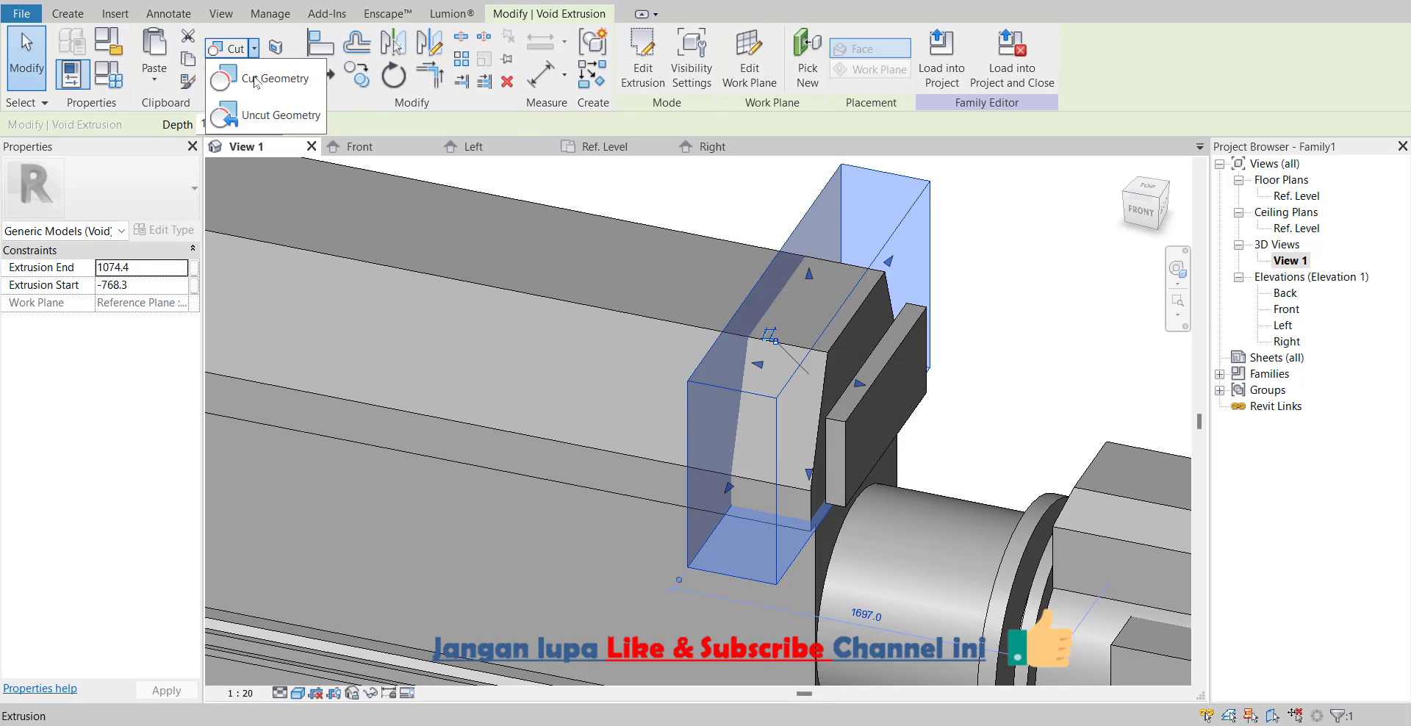
click(264, 118)
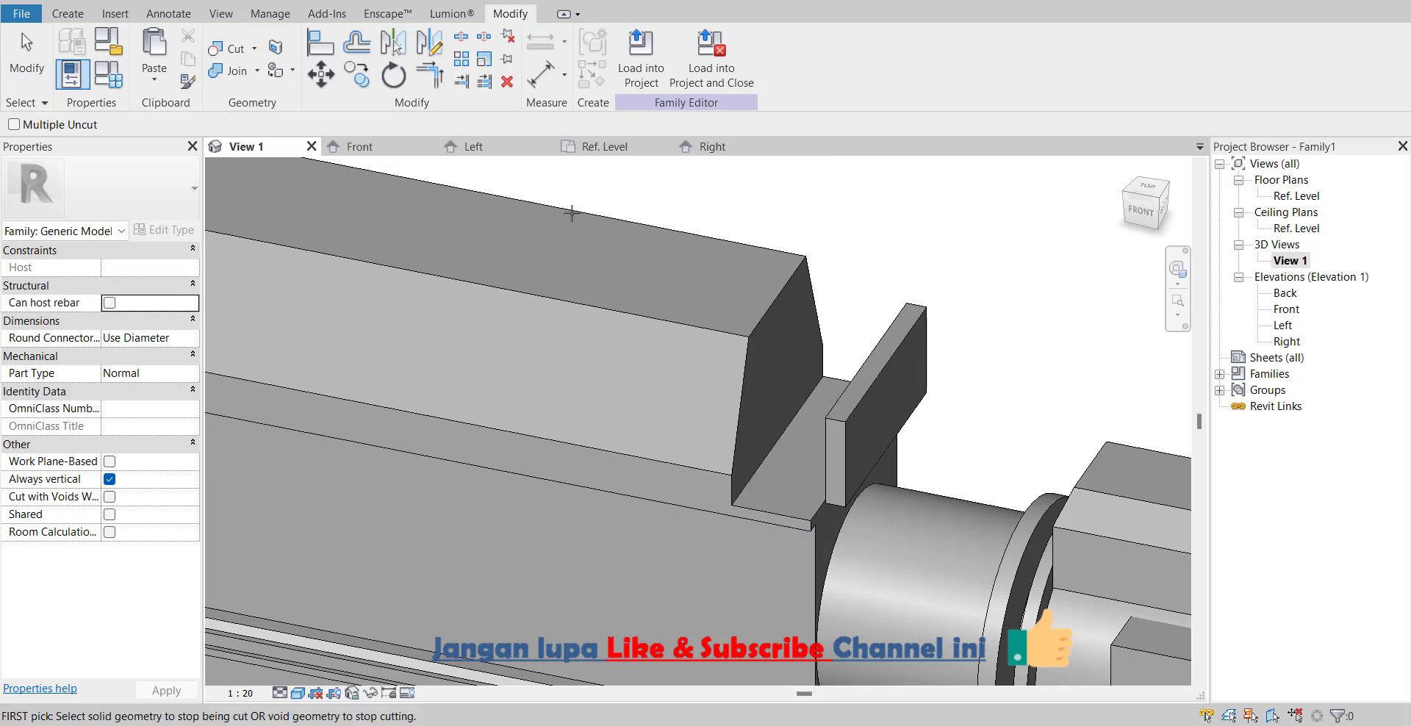
click(927, 398)
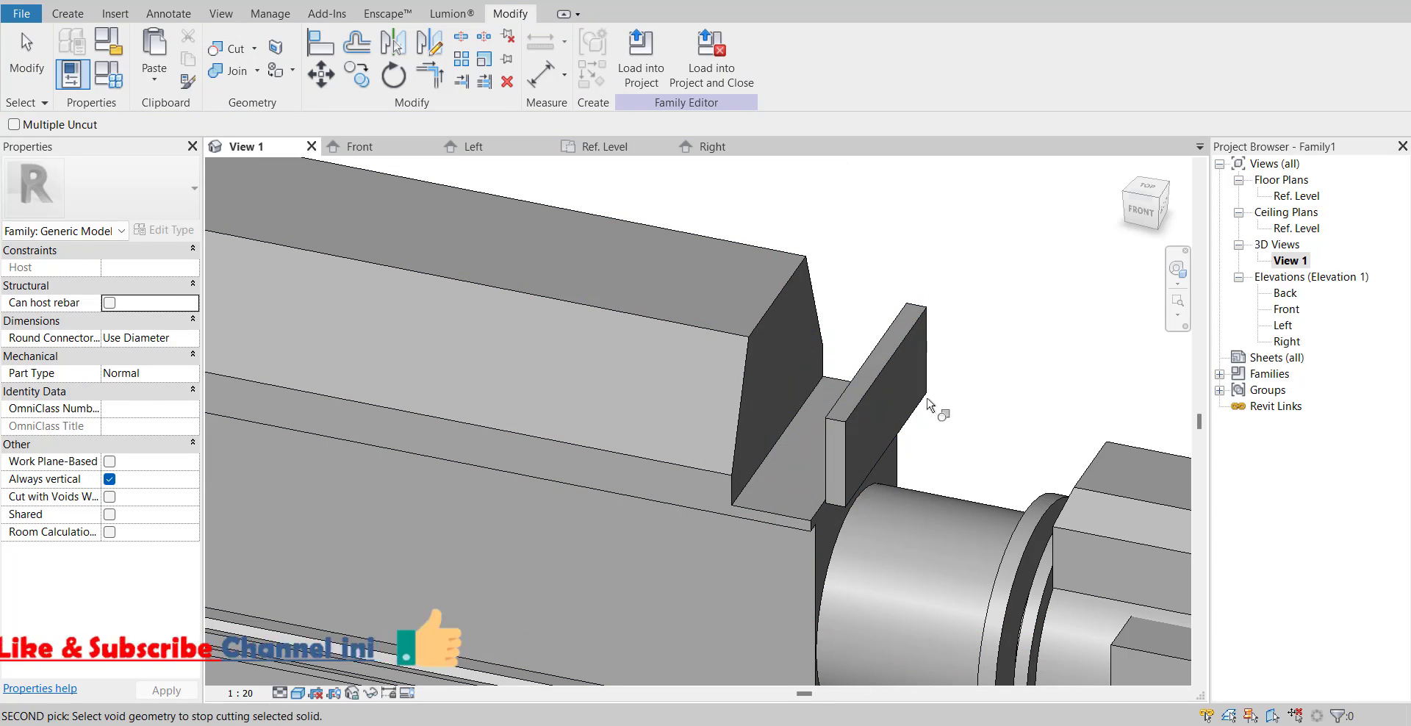
click(912, 316)
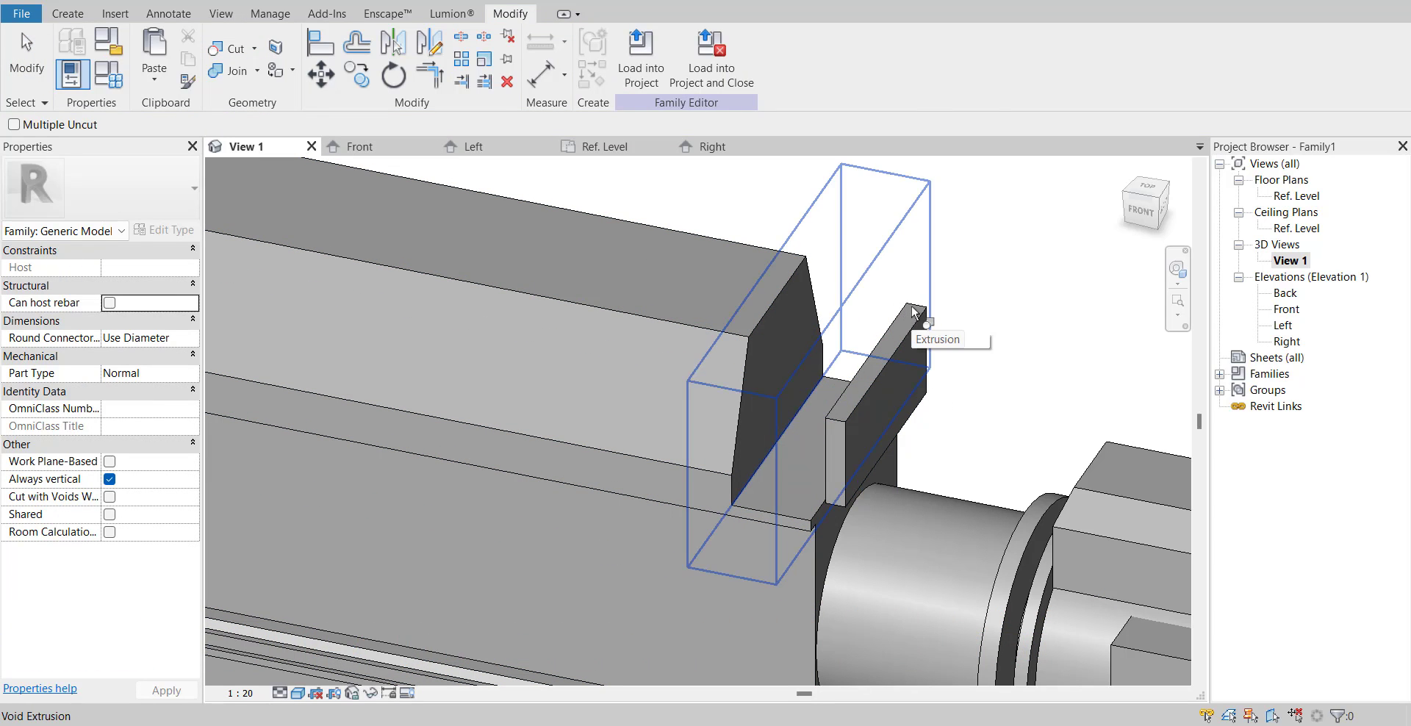
click(912, 316)
shift+middle_drag(926, 274, 923, 239)
key(Escape)
- Stretch the control box's underside down onto the housing's notch ledge
shift+middle_drag(924, 441, 923, 385)
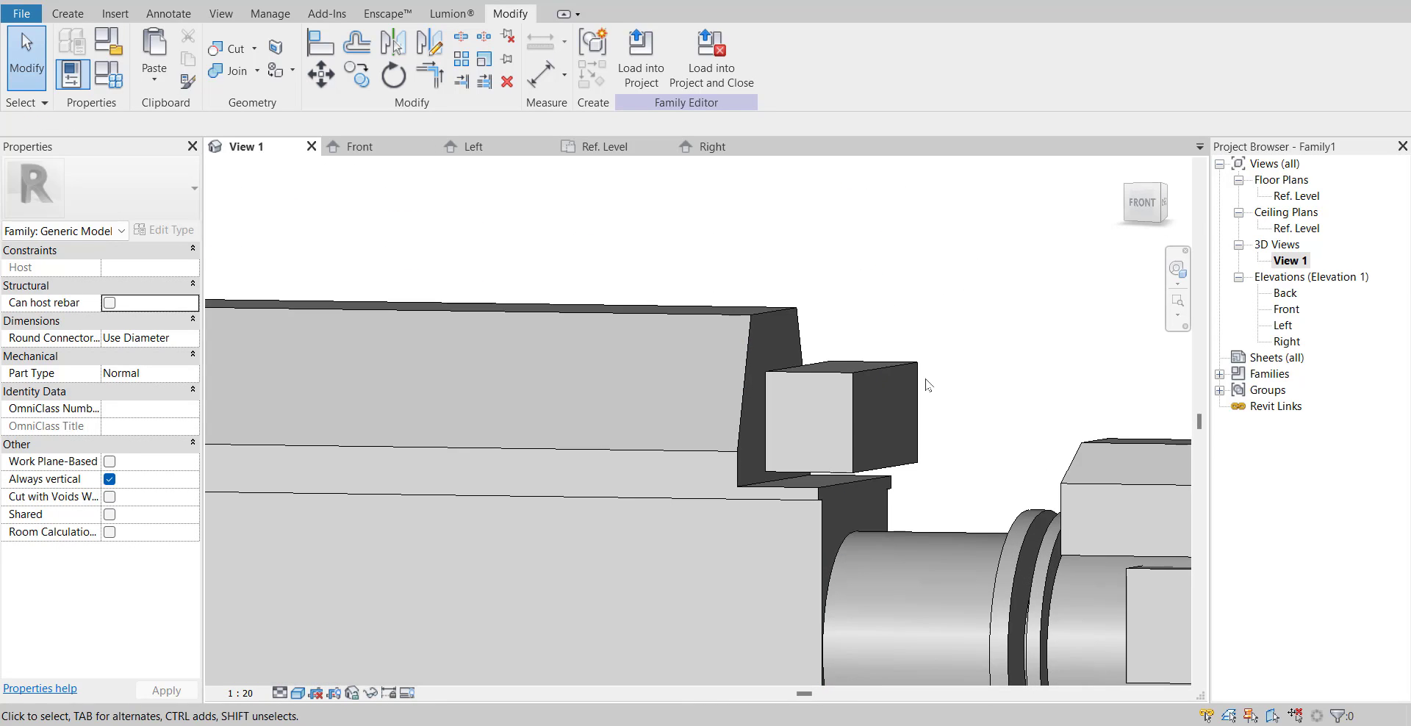
click(910, 422)
shift+middle_drag(897, 463, 911, 432)
scroll(839, 474, up, 2)
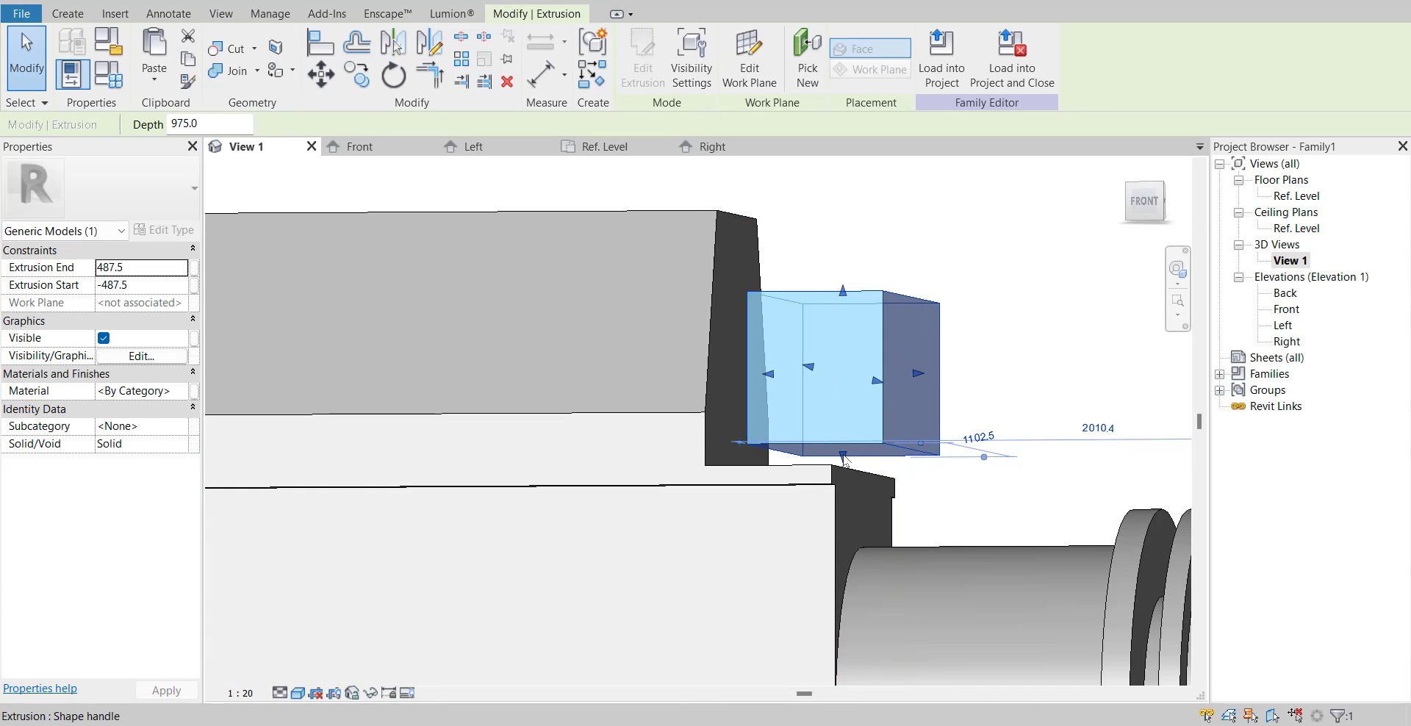
drag(843, 457, 843, 474)
click(1062, 312)
scroll(1000, 369, down, 2)
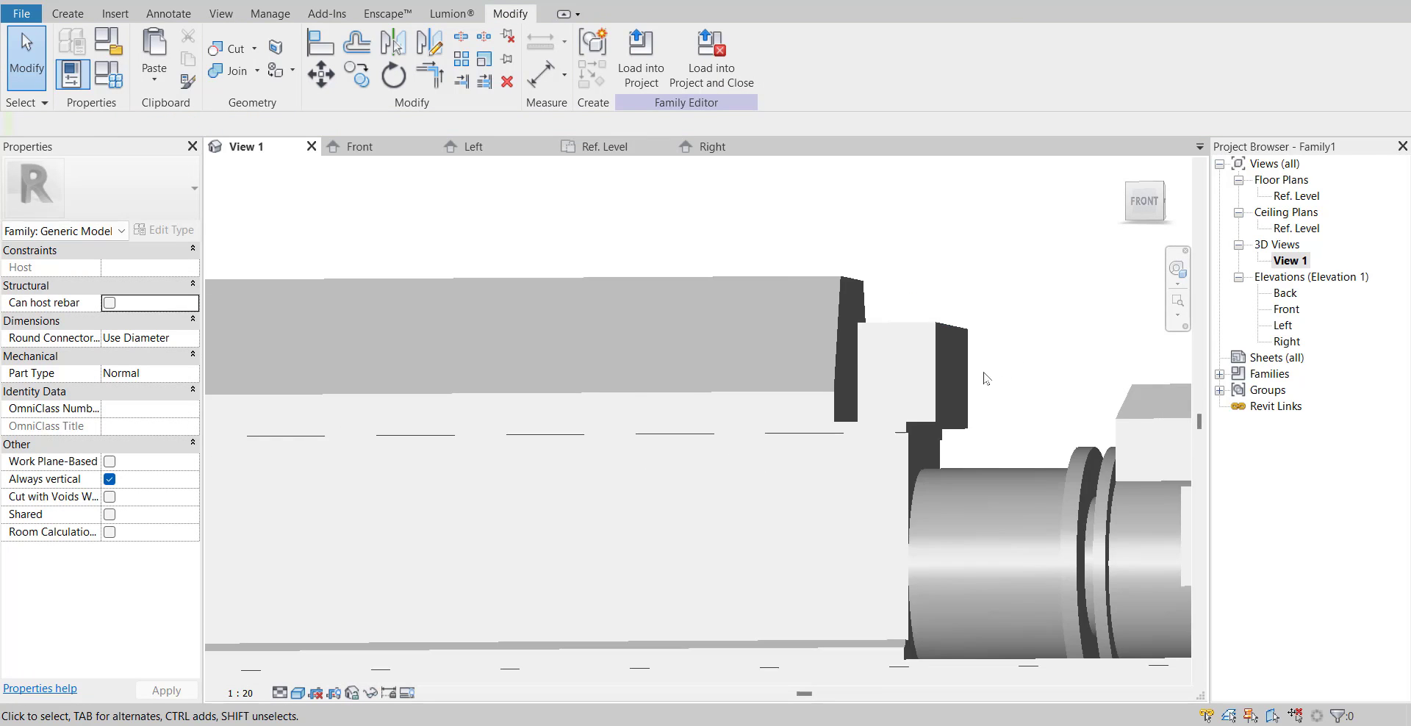
- Review the whole generator in 3D and compare it with the reference photo on the Ref. Level plan
shift+middle_drag(985, 377, 732, 498)
scroll(730, 497, down, 3)
shift+middle_drag(614, 519, 519, 561)
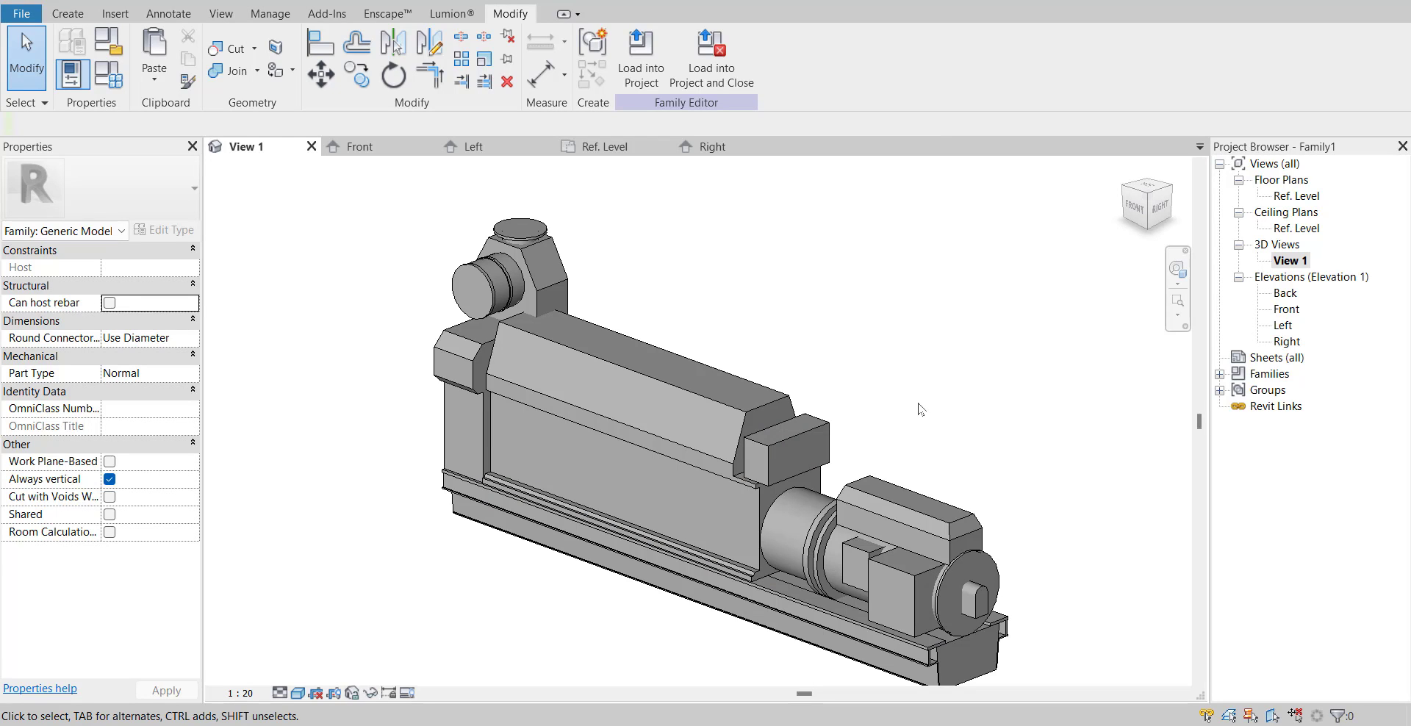
scroll(881, 421, down, 1)
middle_drag(880, 421, 824, 383)
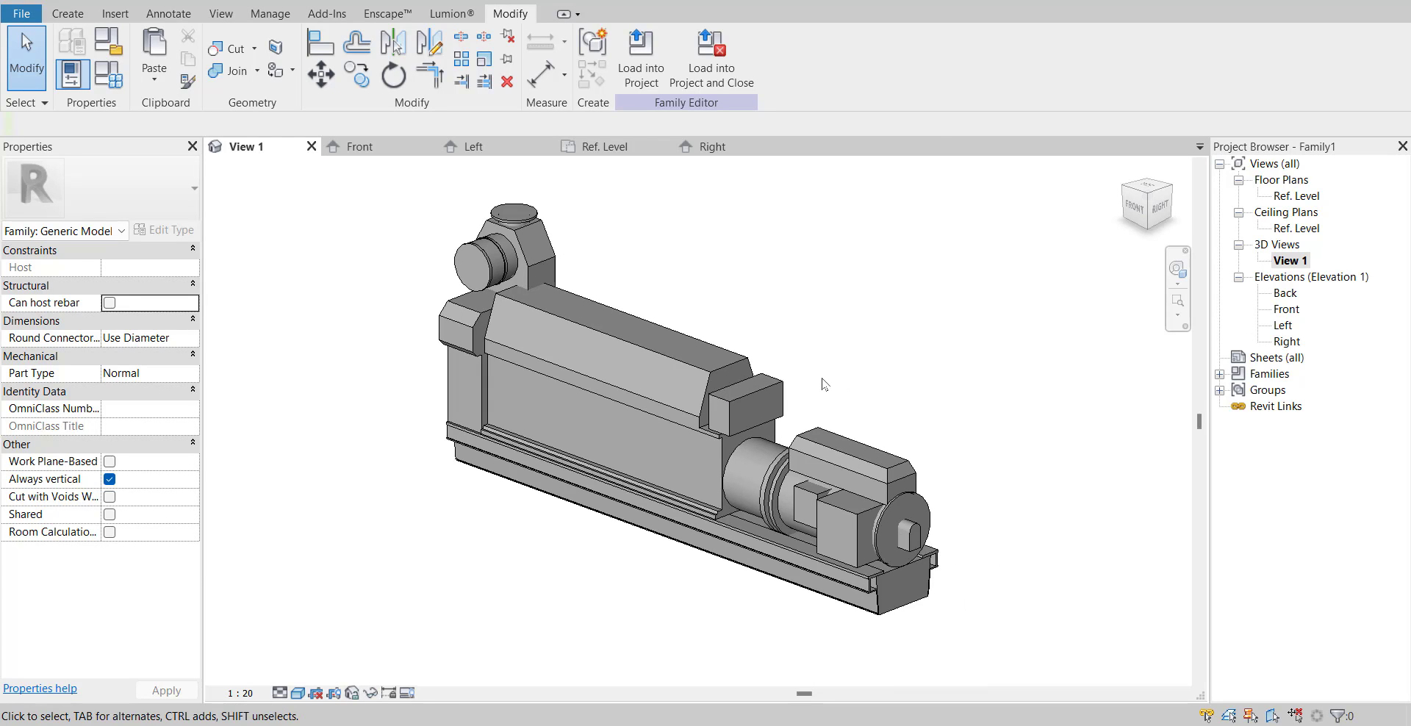
click(636, 460)
click(985, 416)
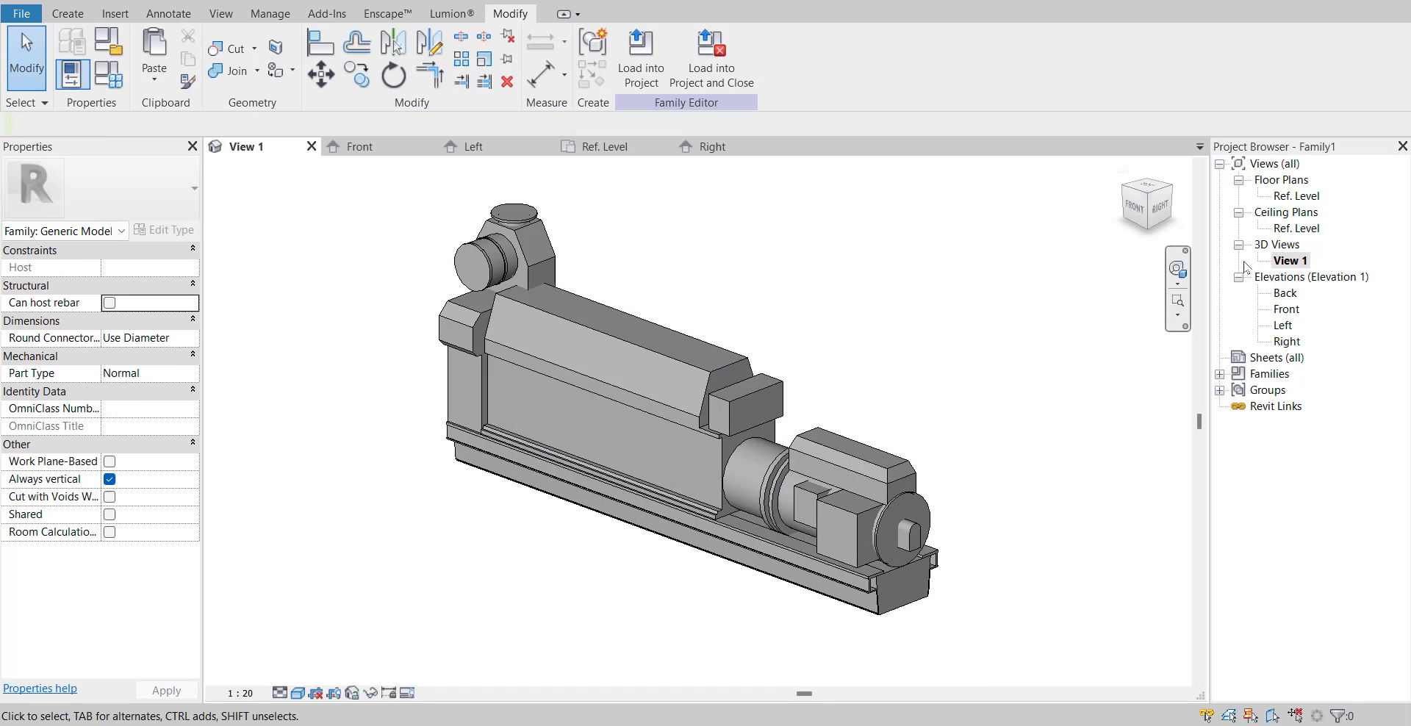
double_click(1297, 196)
scroll(1008, 290, down, 2)
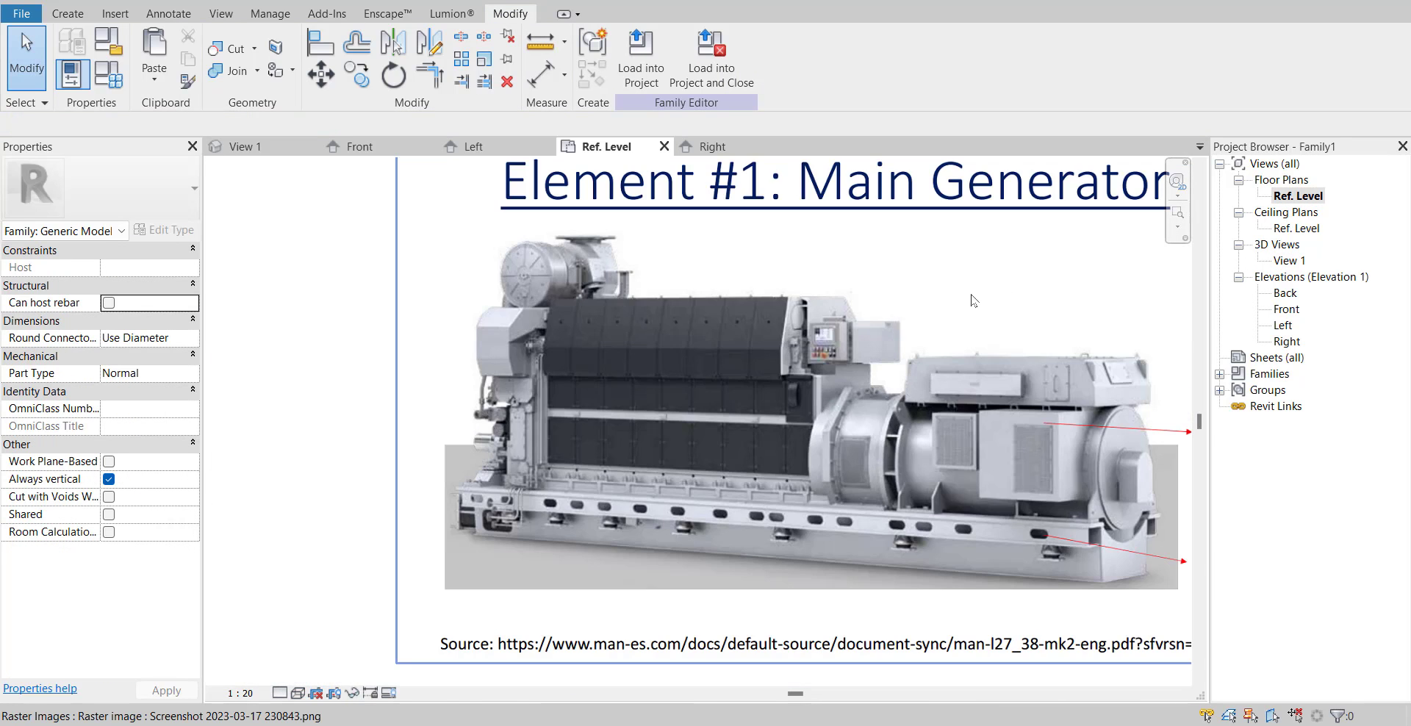
middle_drag(973, 299, 894, 272)
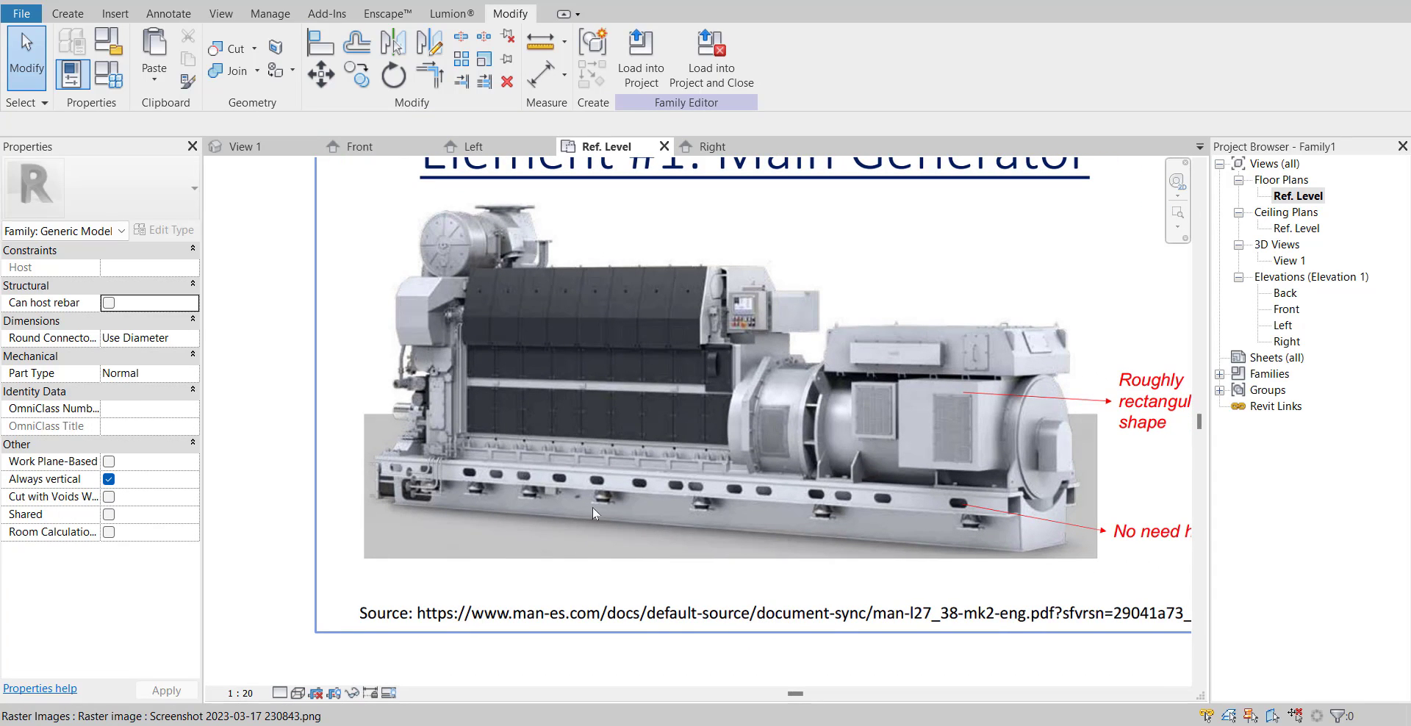
scroll(1040, 530, up, 2)
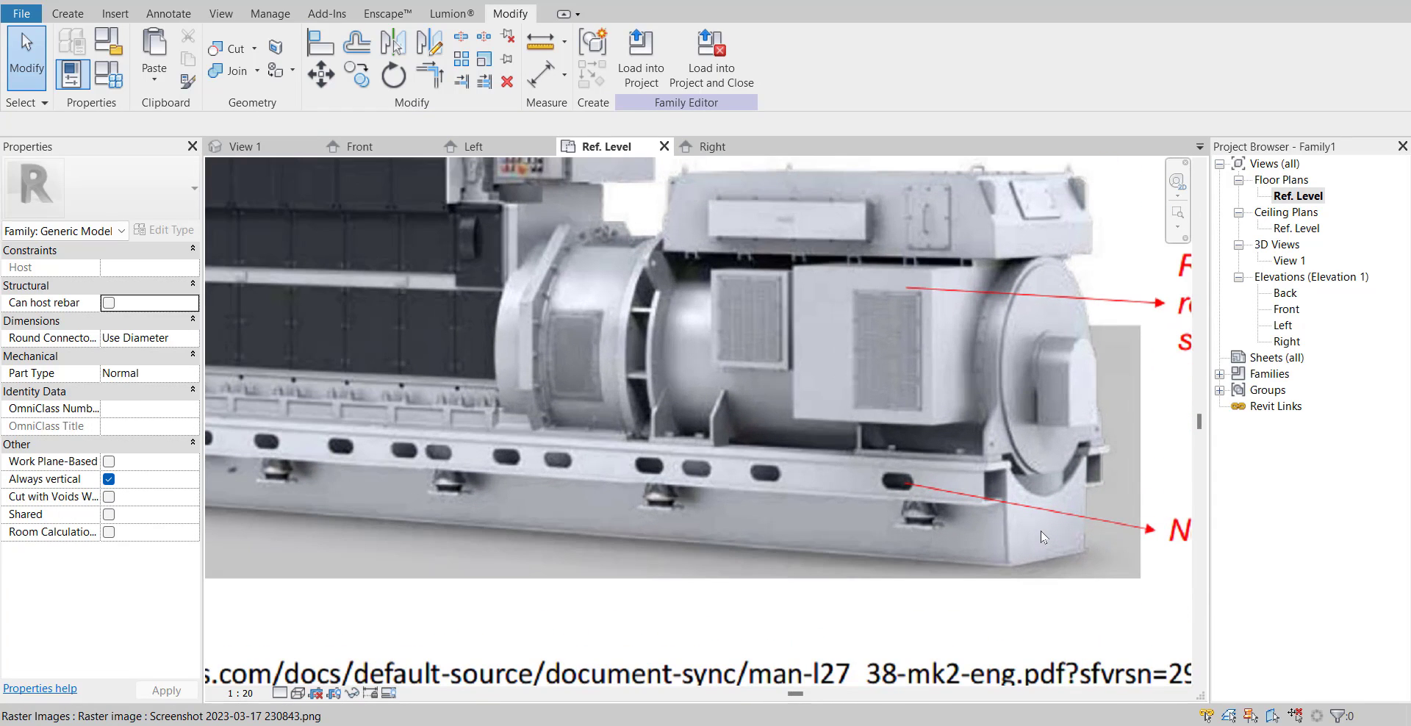
scroll(1026, 528, down, 2)
mouse_move(915, 509)
middle_down()
mouse_move(1050, 571)
mouse_move(892, 621)
mouse_move(915, 599)
middle_up()
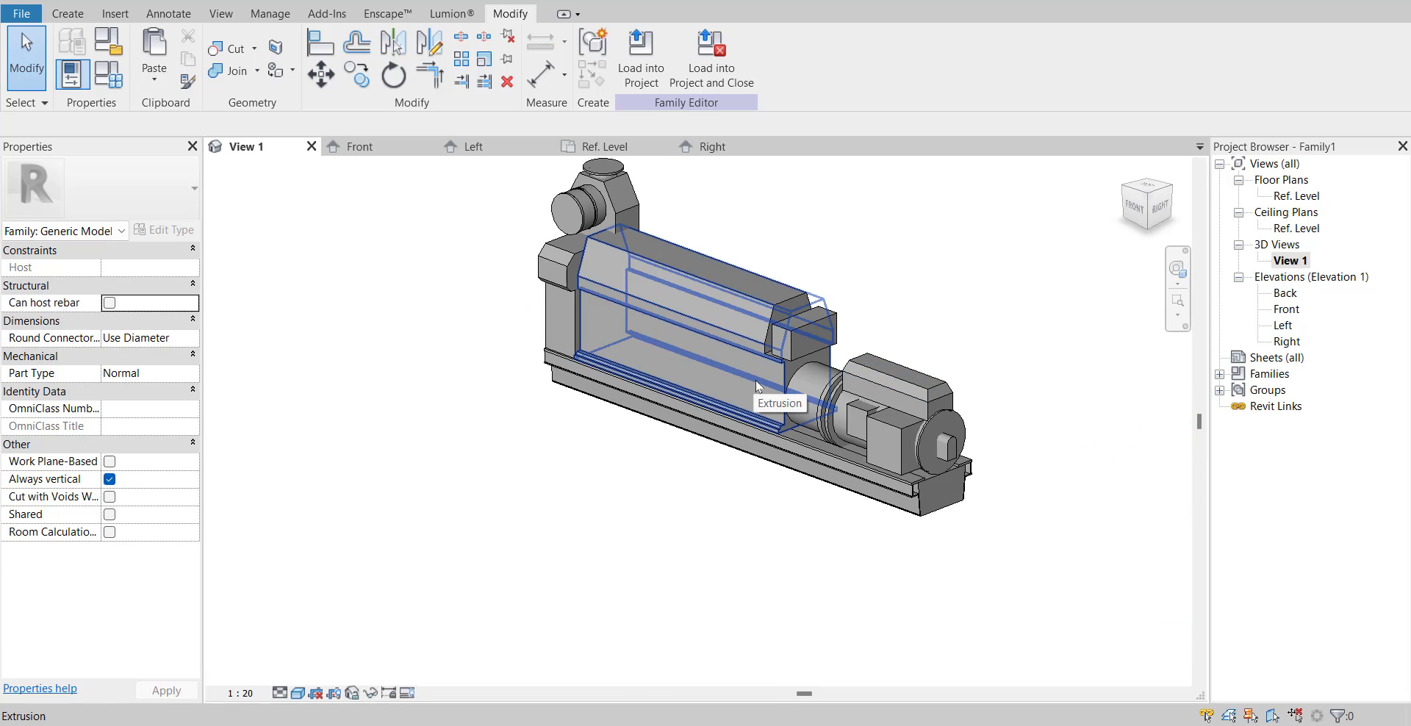
- Select the base and generator-end solids together and open the material choices for them
drag(1032, 349, 864, 478)
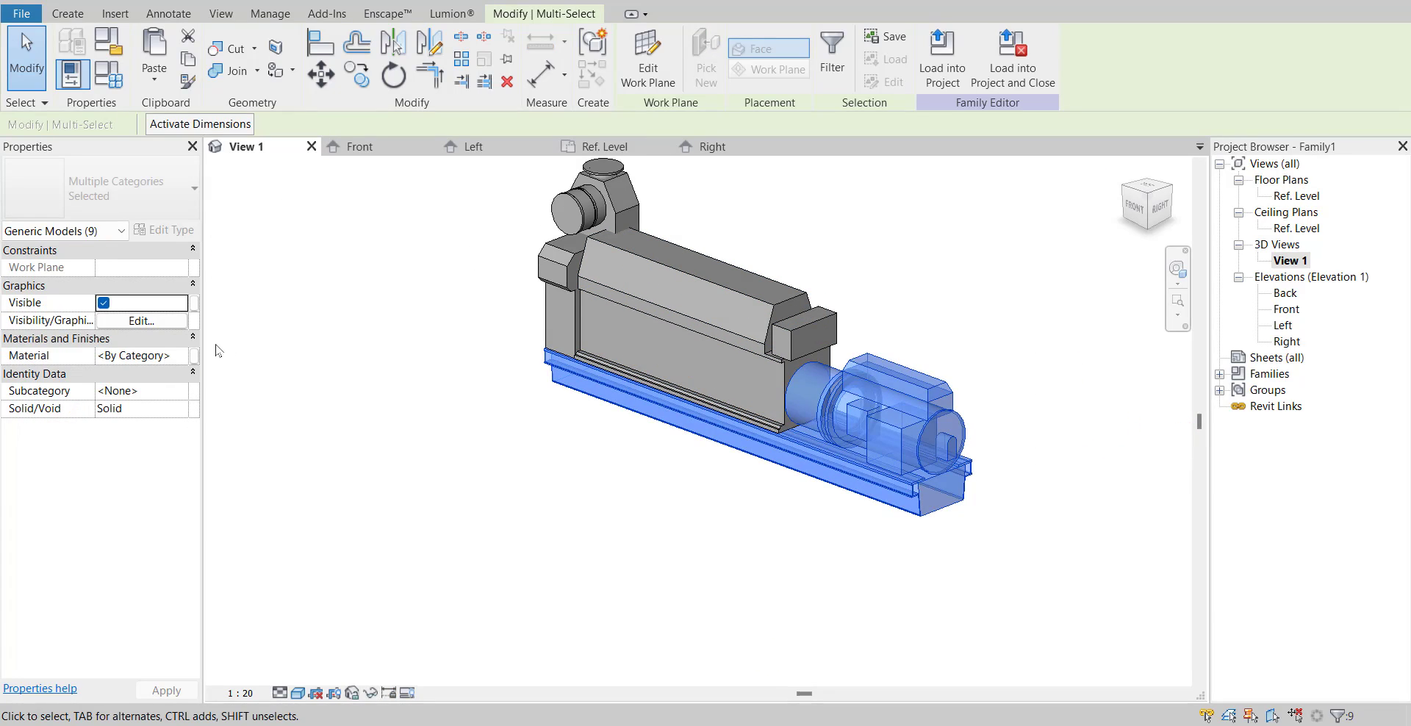
click(118, 356)
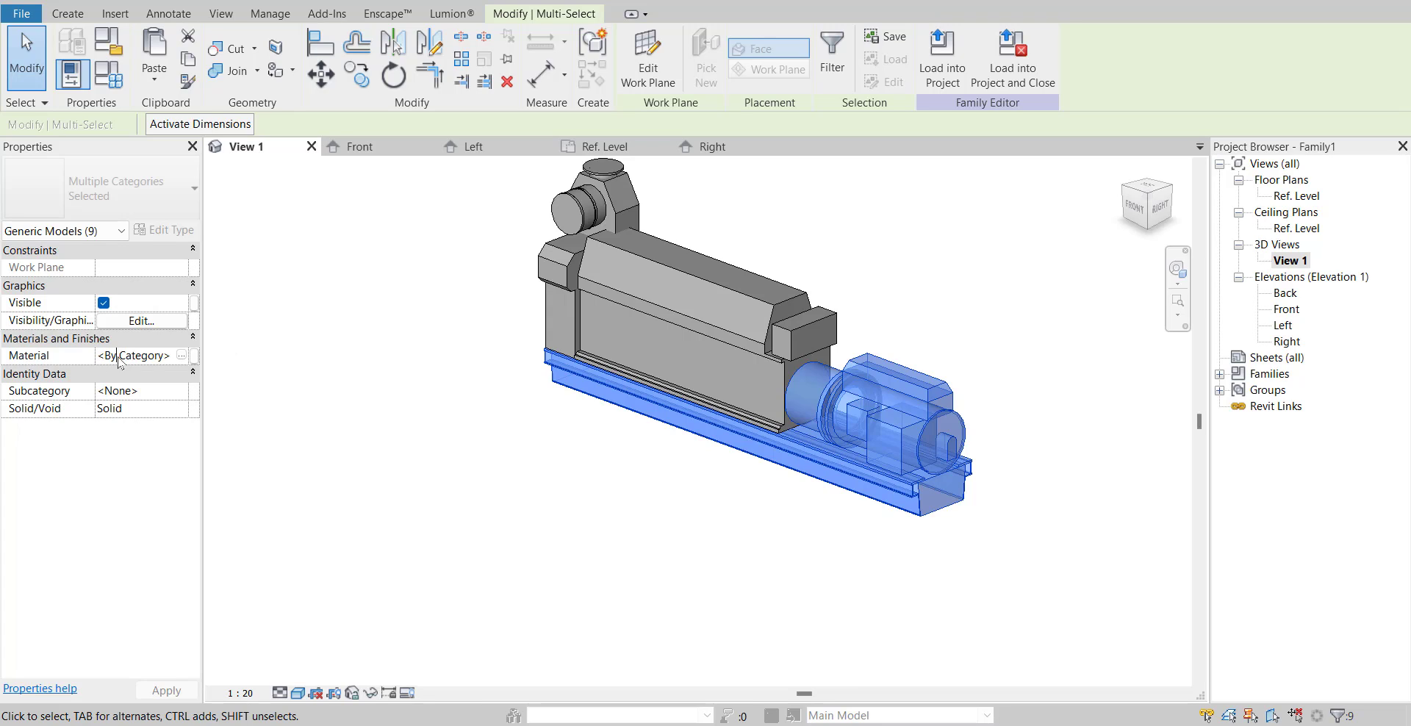
click(181, 355)
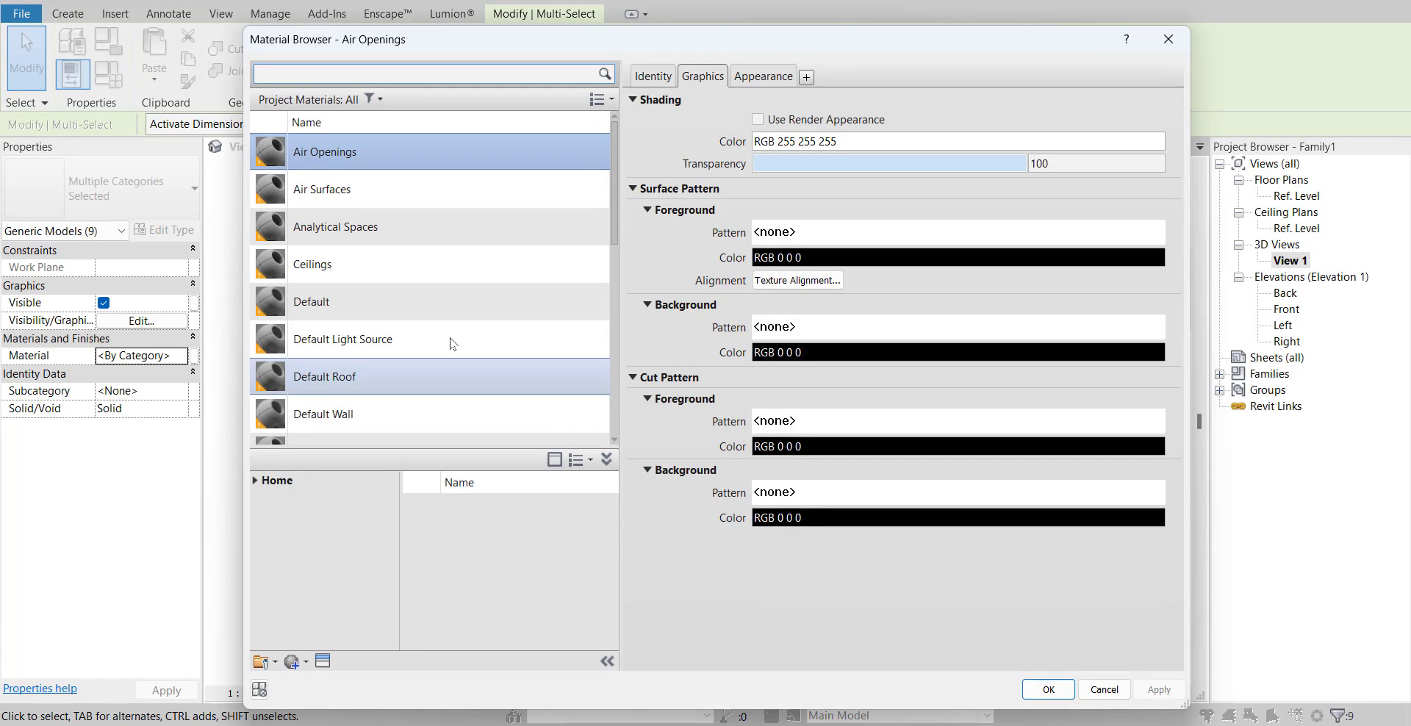
- Add Steel, Paint Finish, Red from the AEC Materials Metal library to the project materials
scroll(452, 344, down, 10)
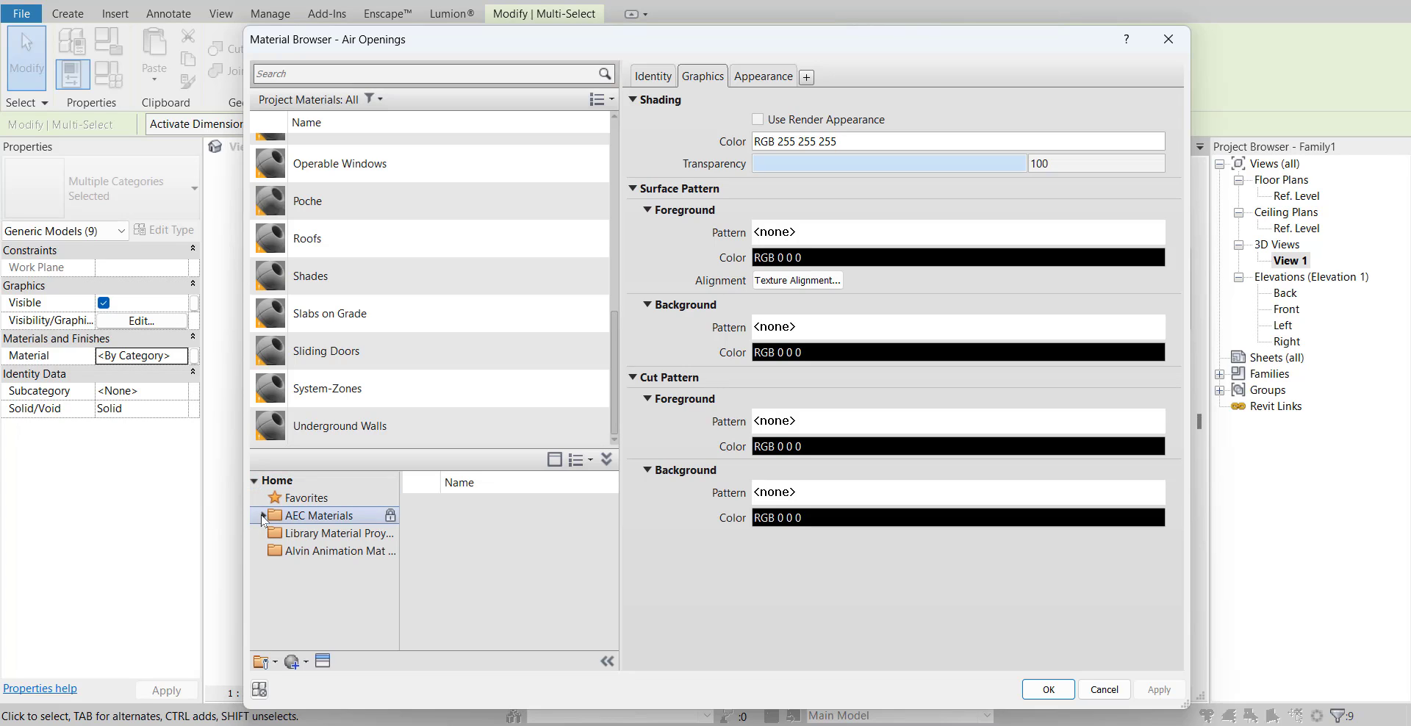
click(262, 516)
scroll(262, 518, down, 3)
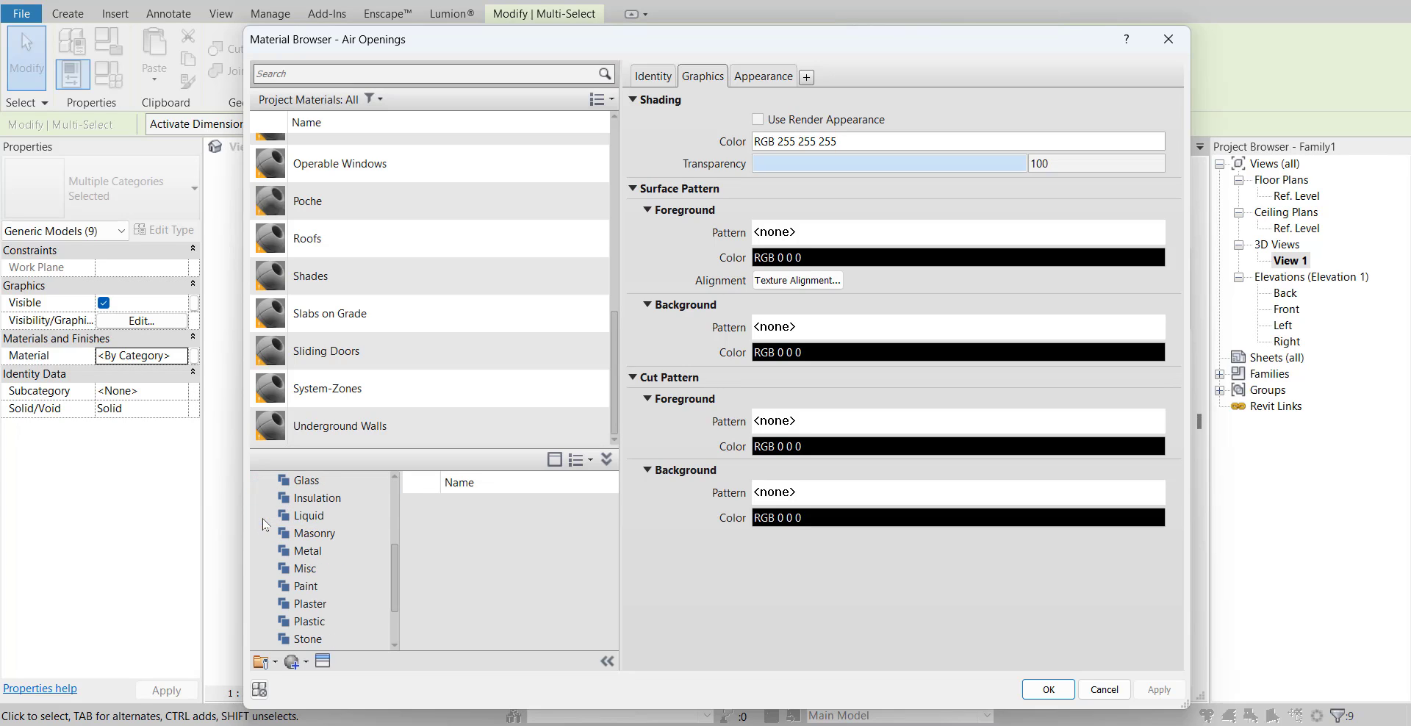
click(294, 549)
scroll(478, 559, down, 5)
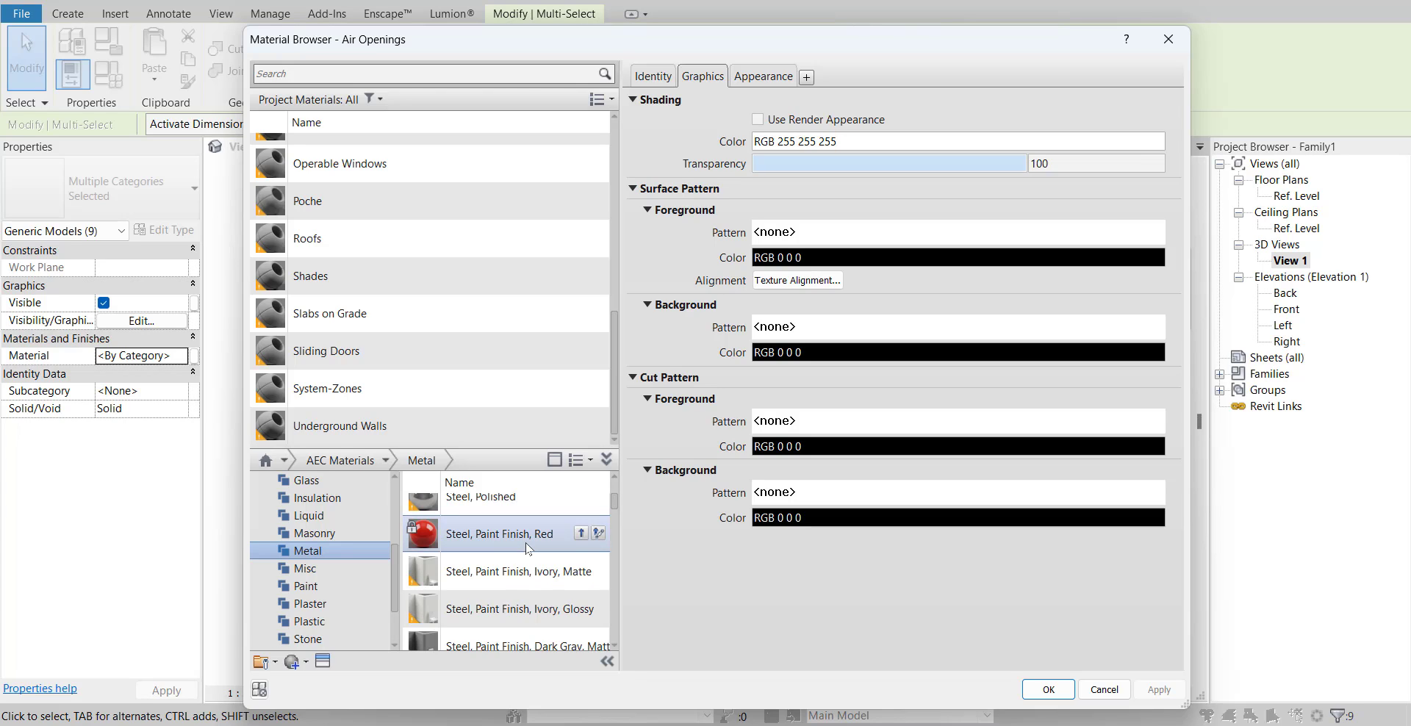
click(582, 534)
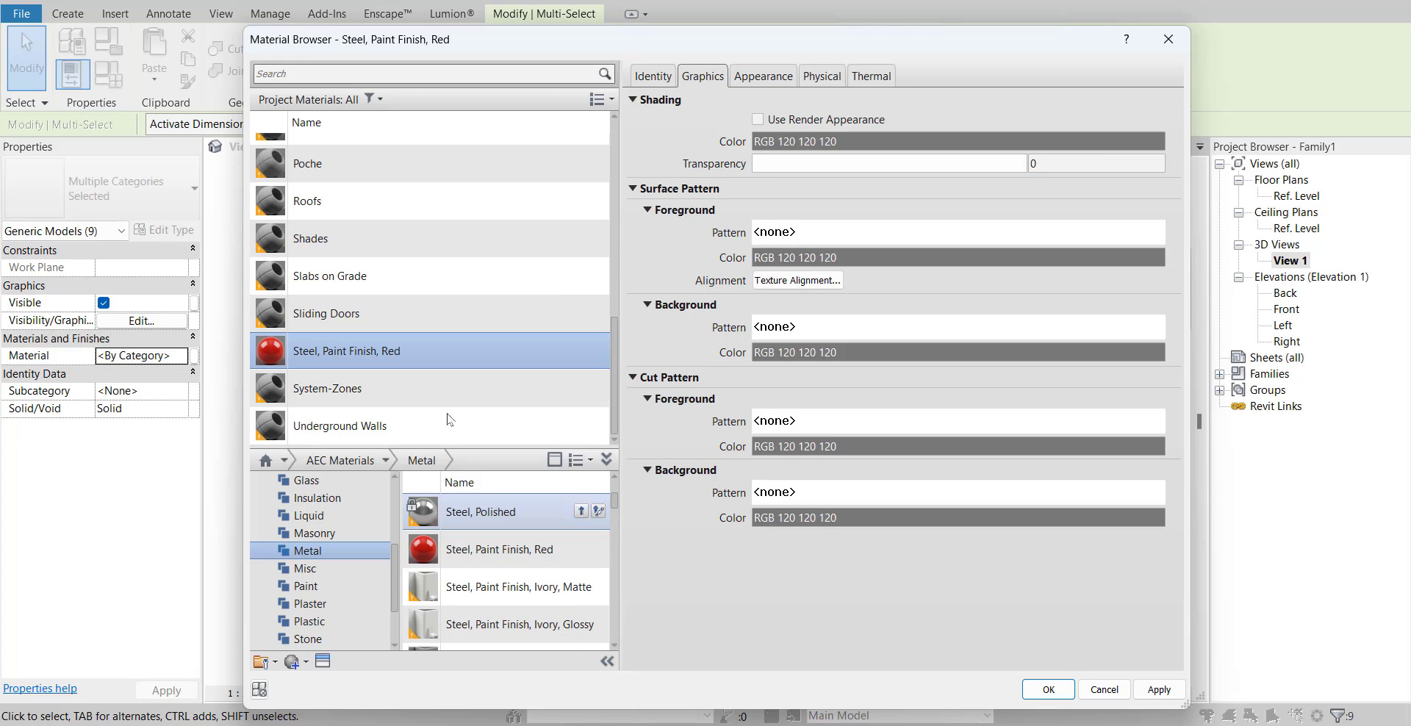
- Duplicate the Steel, Paint Finish, Red material and name the copy Steel Paint Grey
right_click(359, 348)
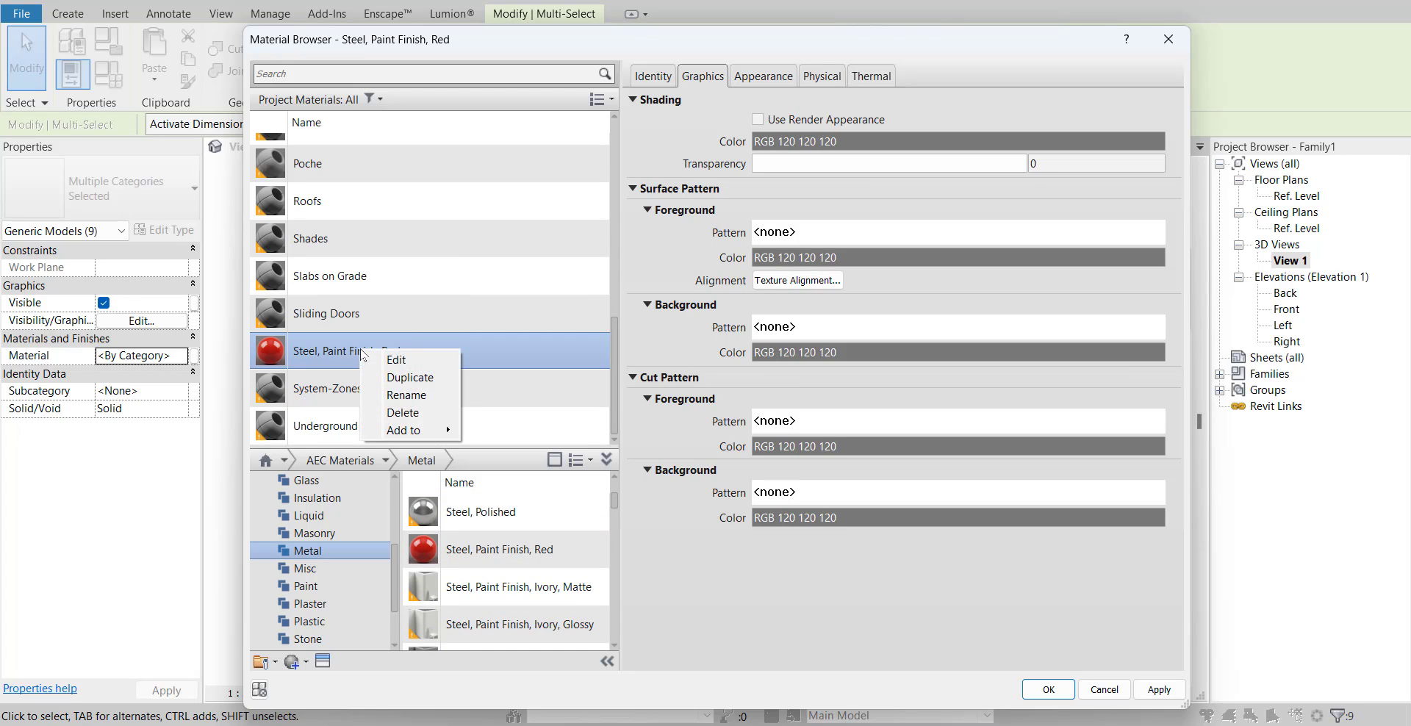
click(403, 376)
text(Steel Paint Grey)
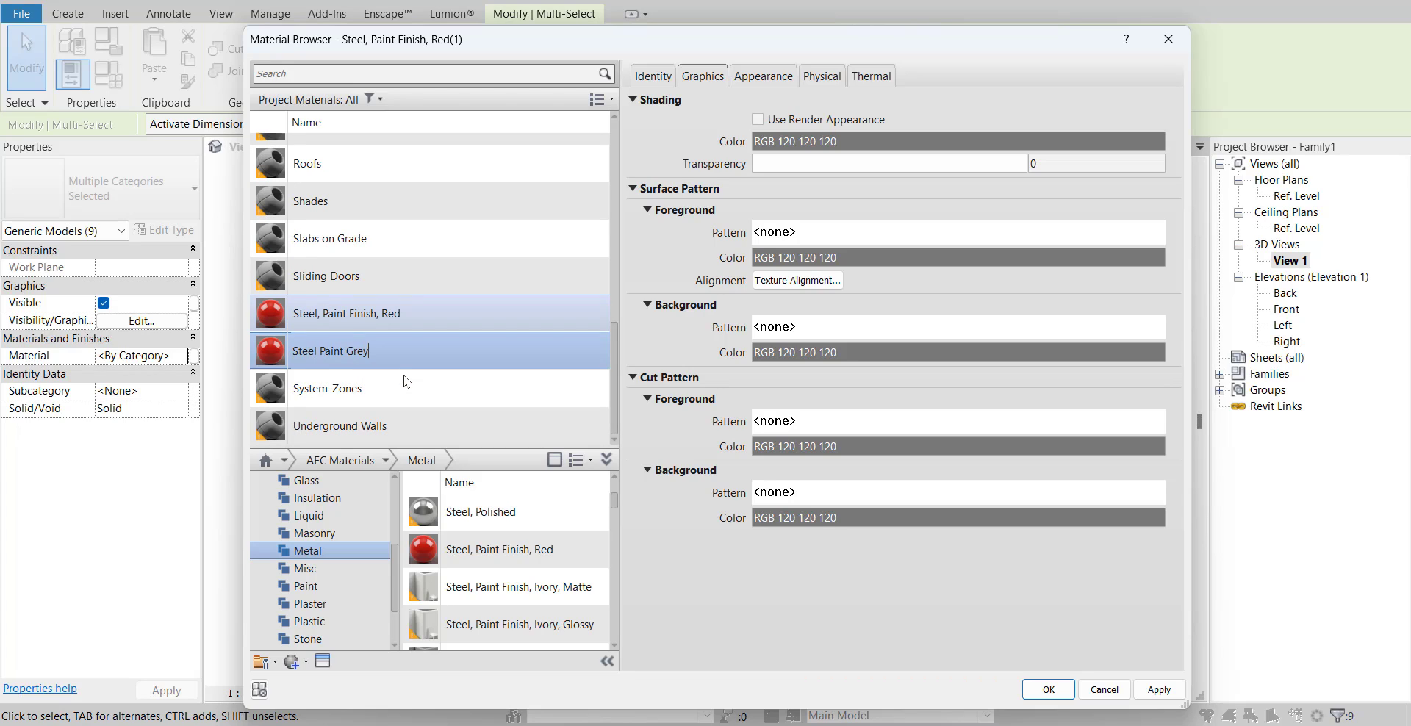
key(Return)
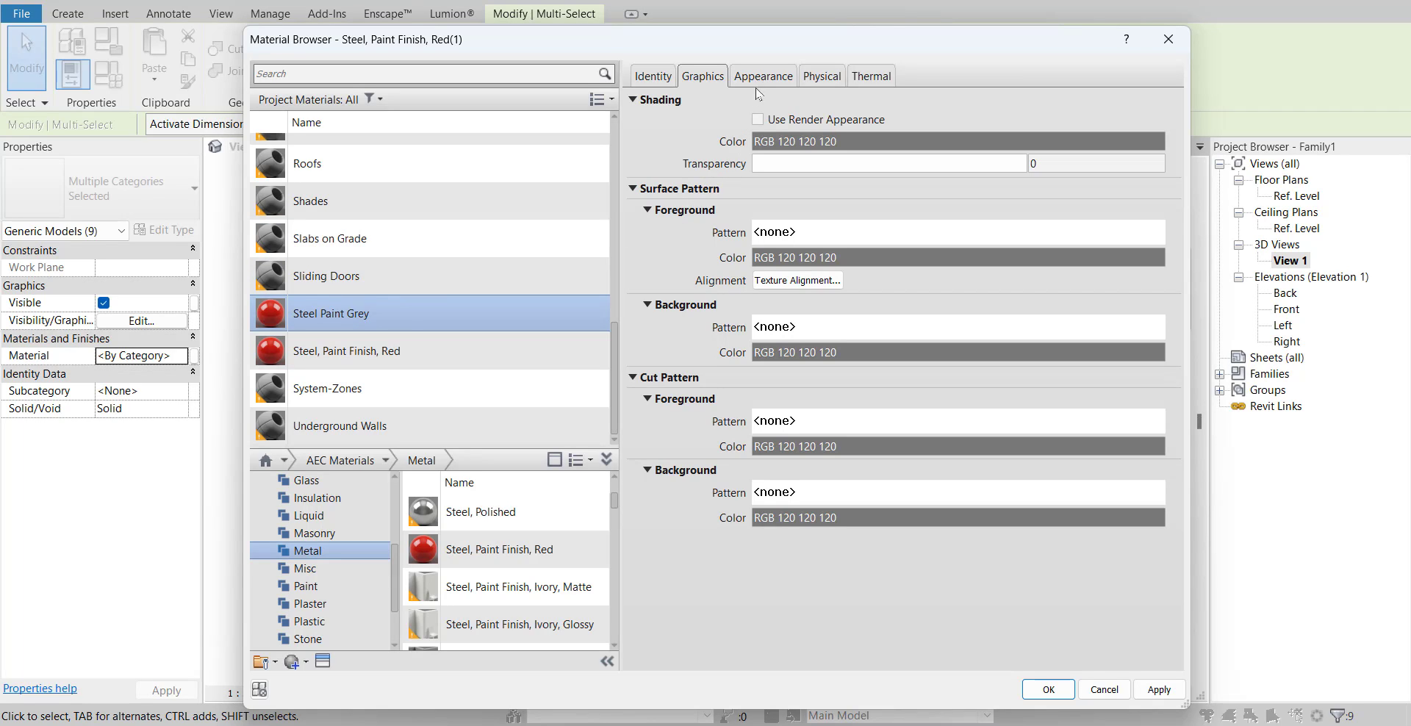
- Make Steel Paint Grey use its render appearance for shading and set the appearance color to RGB 192 192 192
click(758, 119)
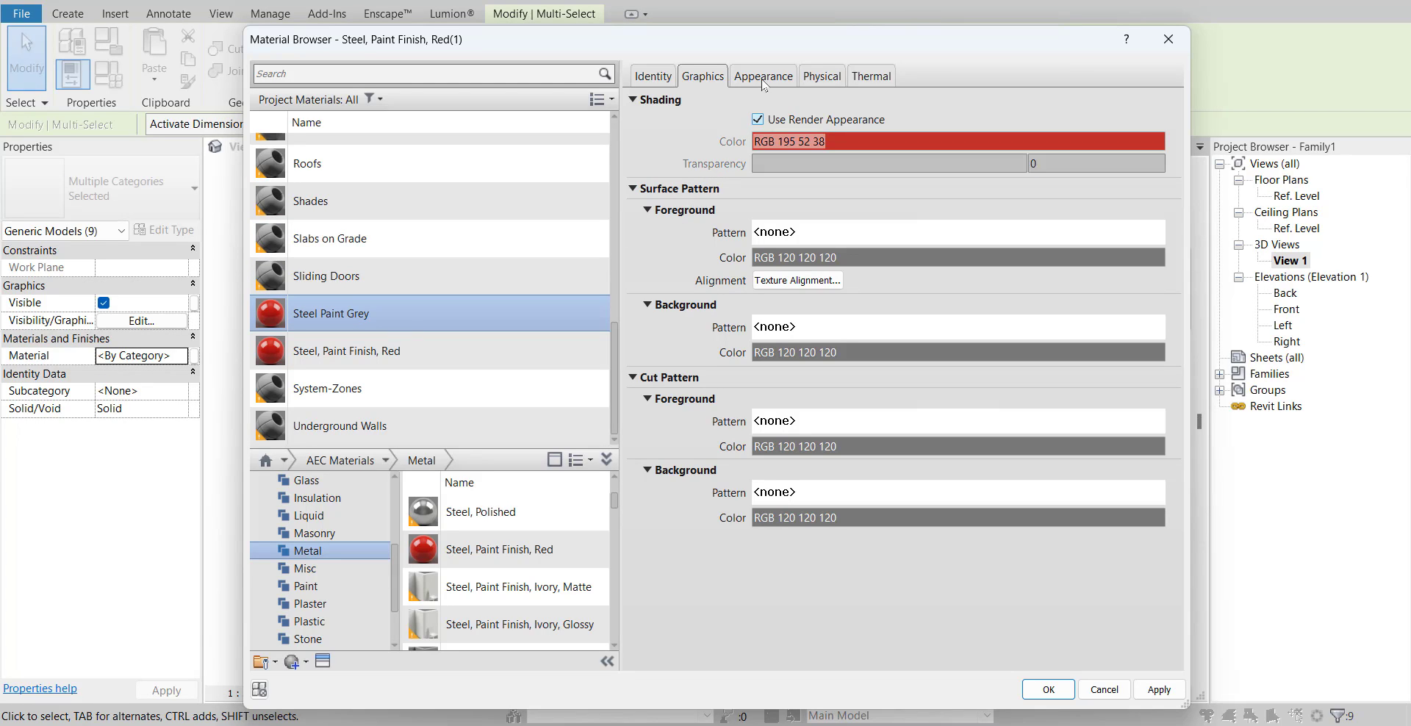
click(762, 79)
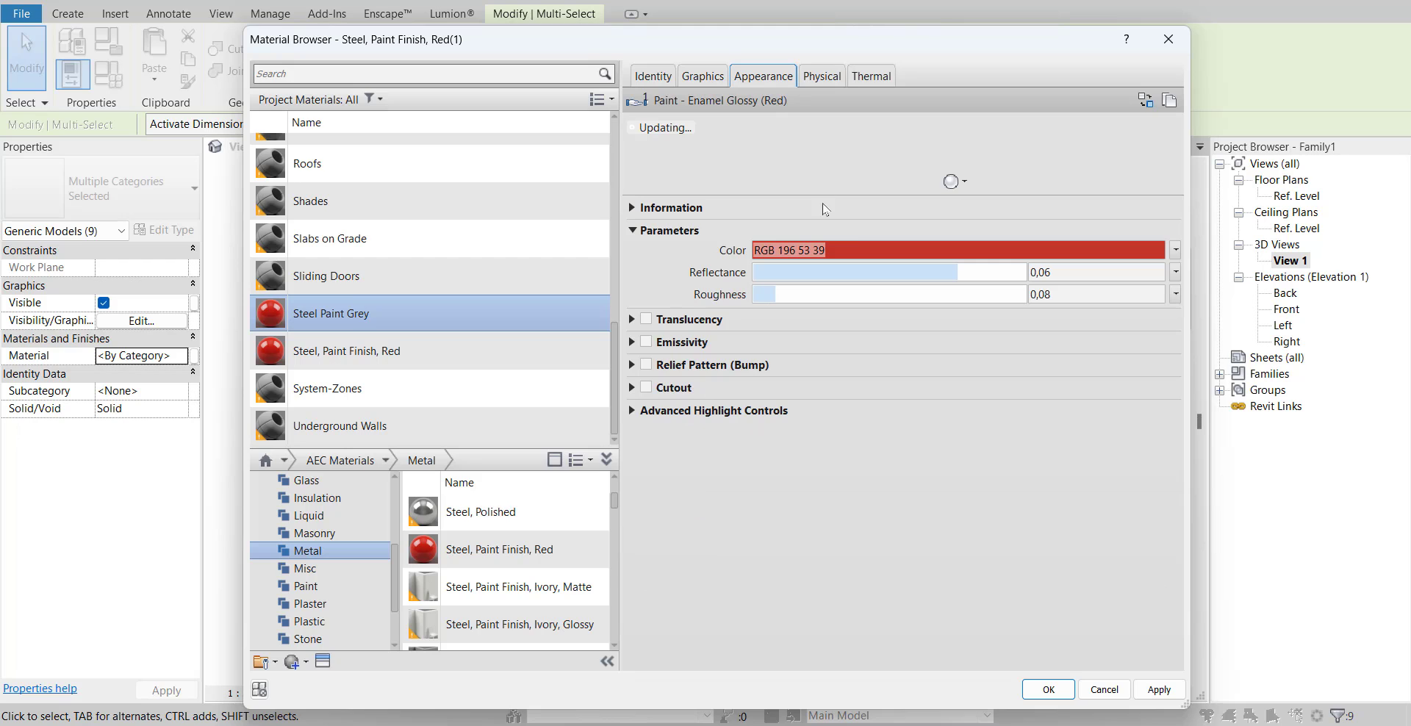
click(853, 250)
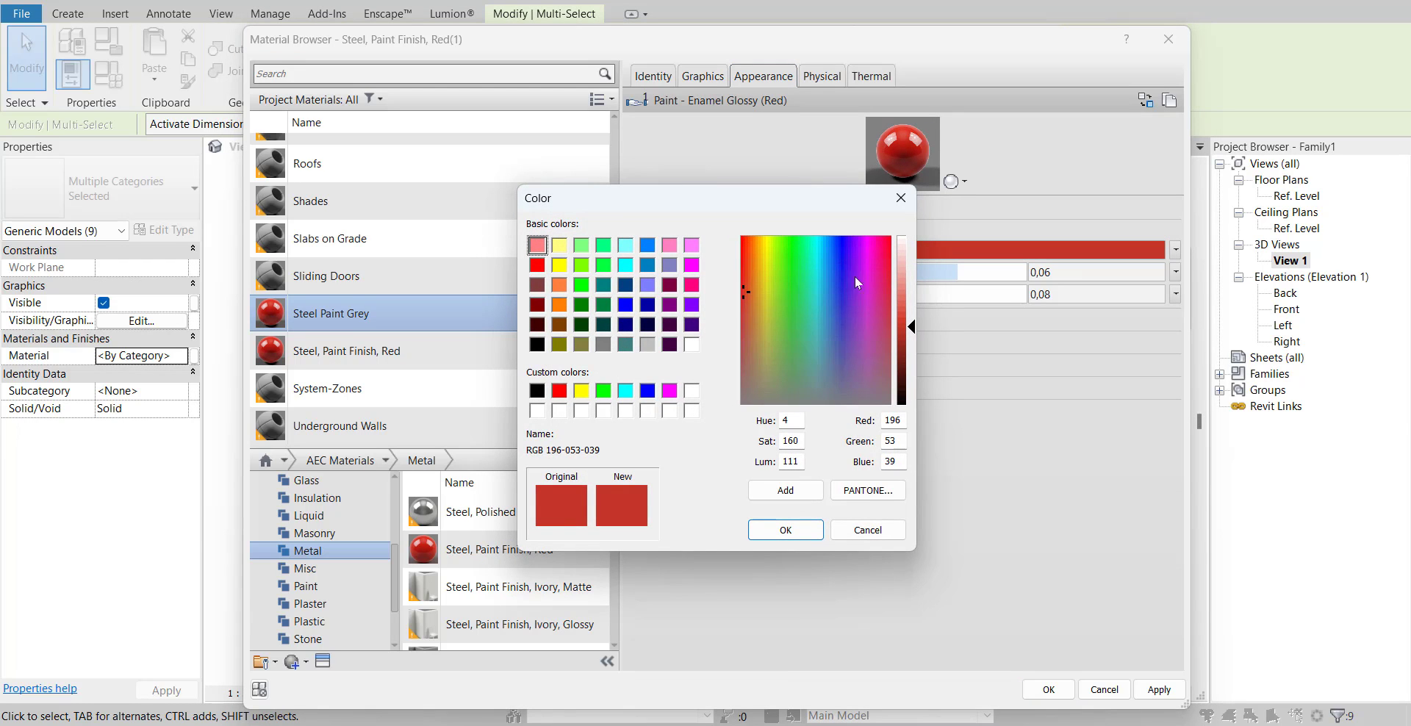
click(647, 345)
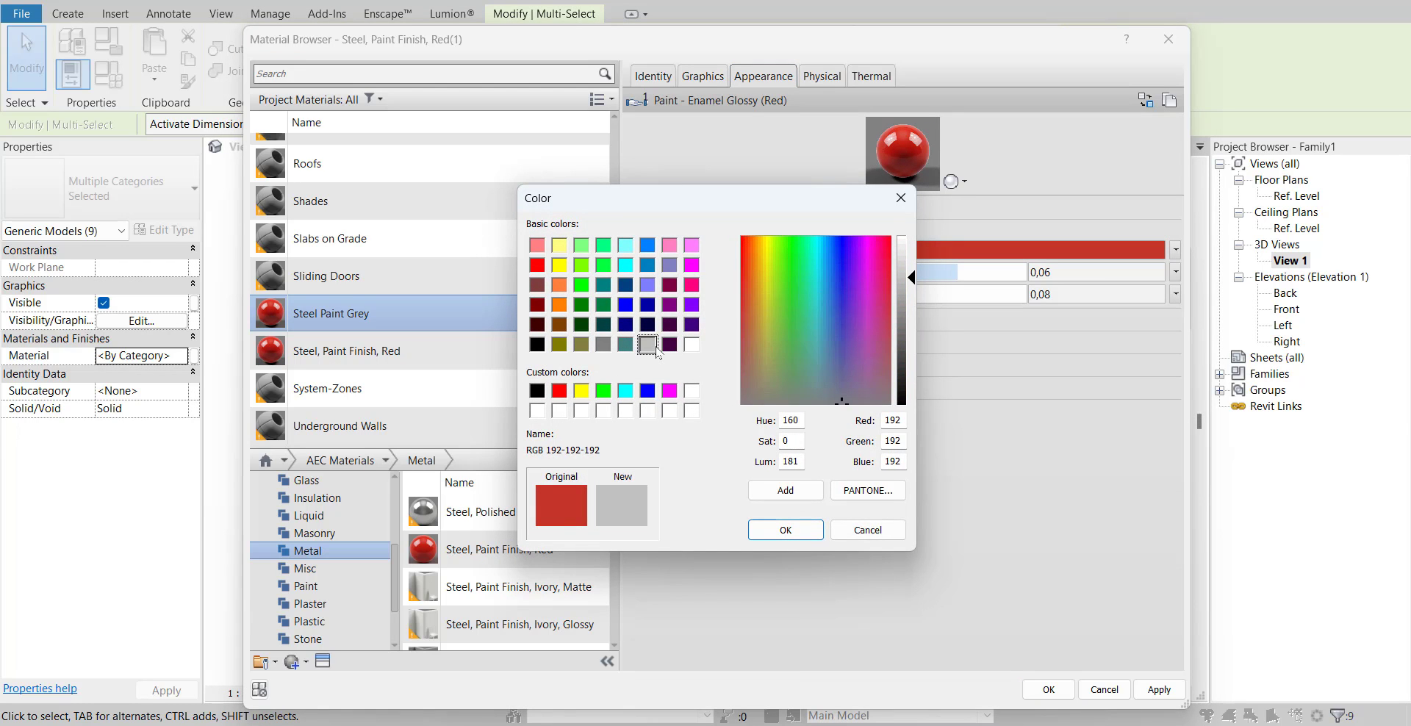
click(785, 530)
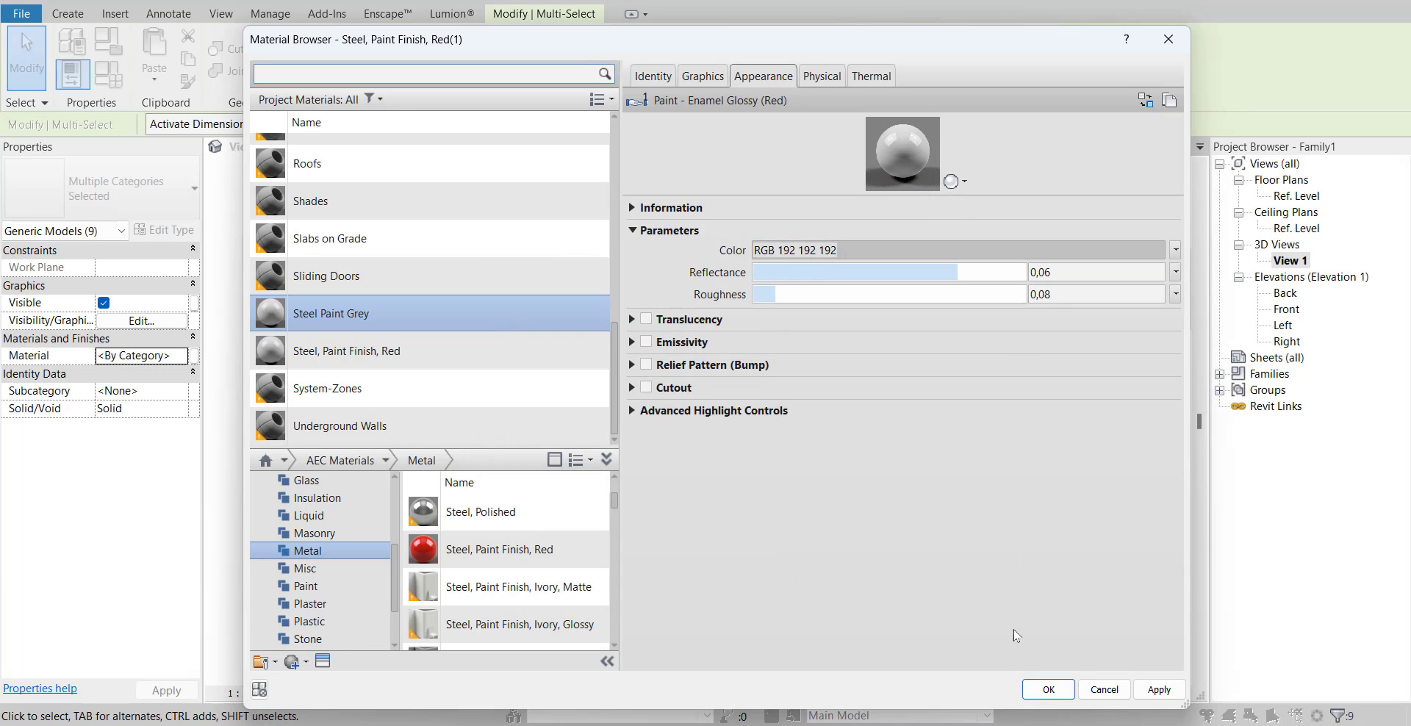
- Assign Steel Paint Grey to the selected base and generator-end solids and clear the selection
click(1048, 689)
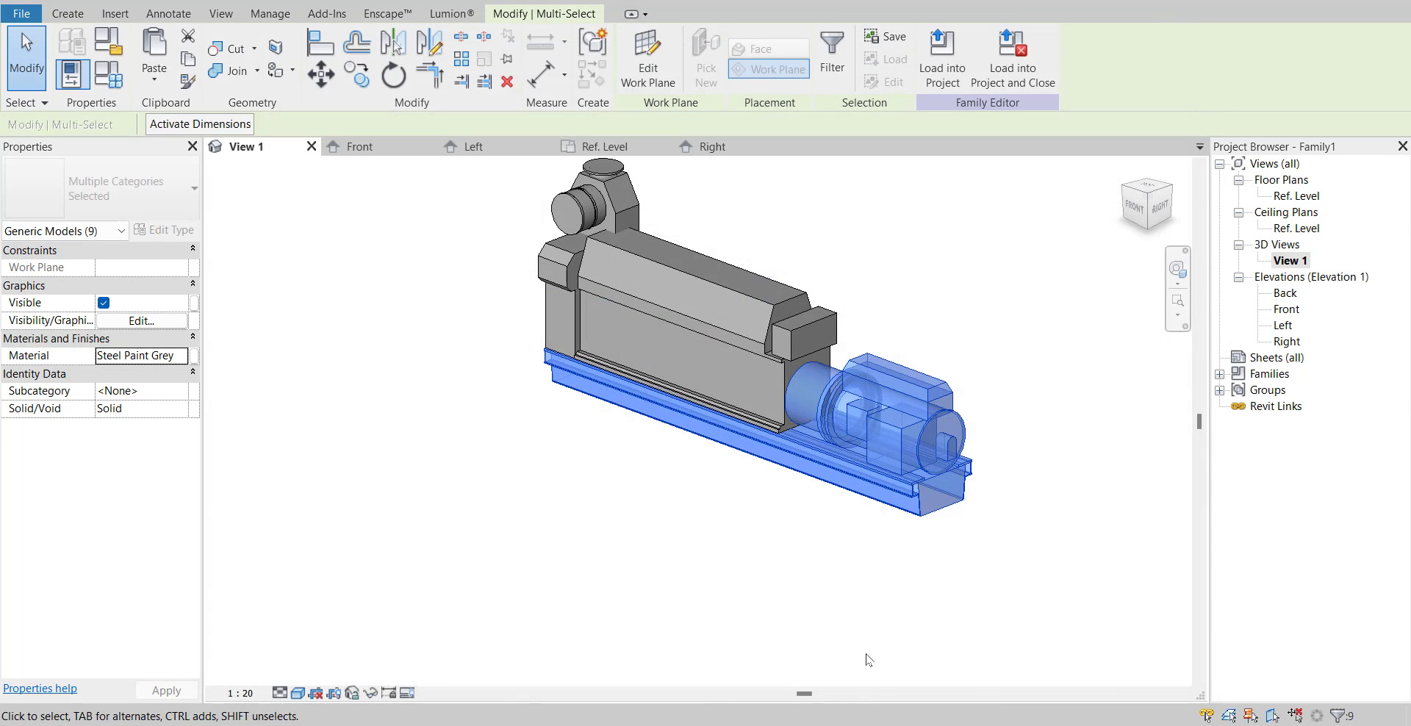
click(788, 570)
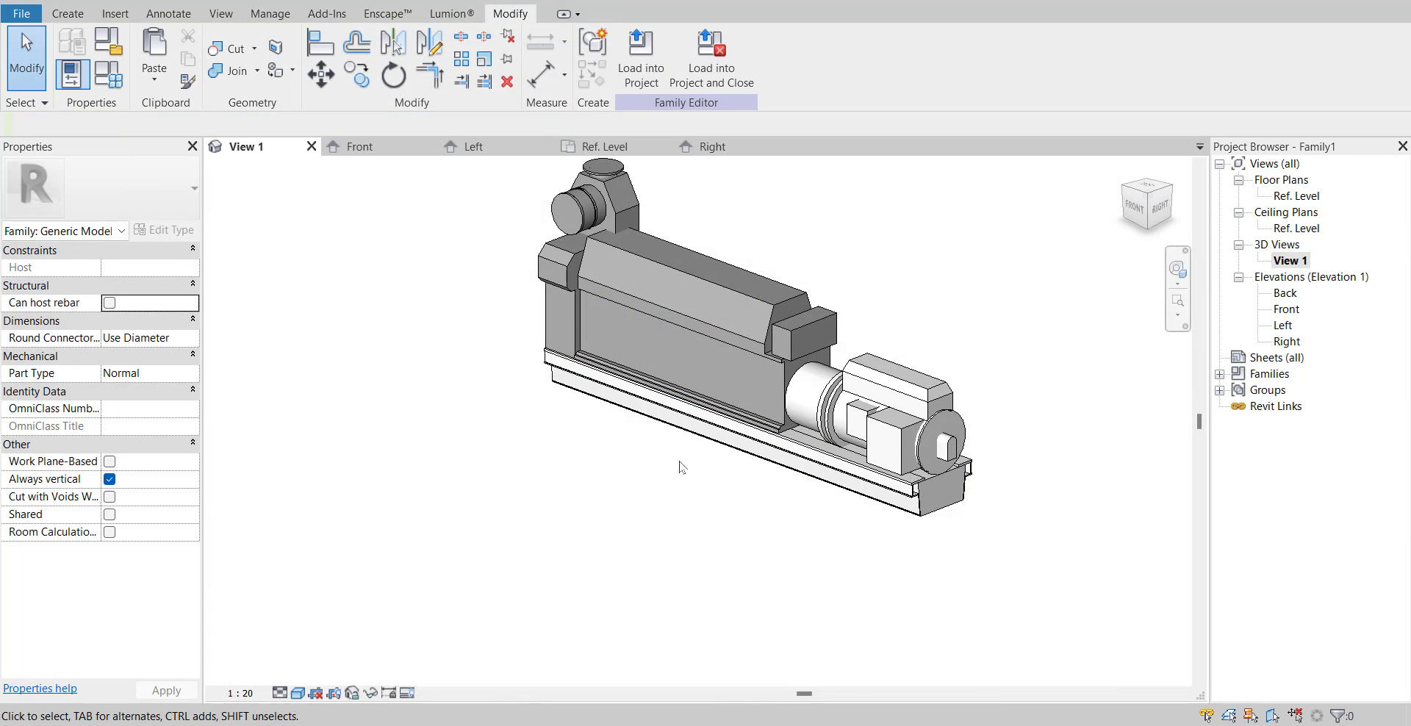
middle_drag(589, 407, 594, 468)
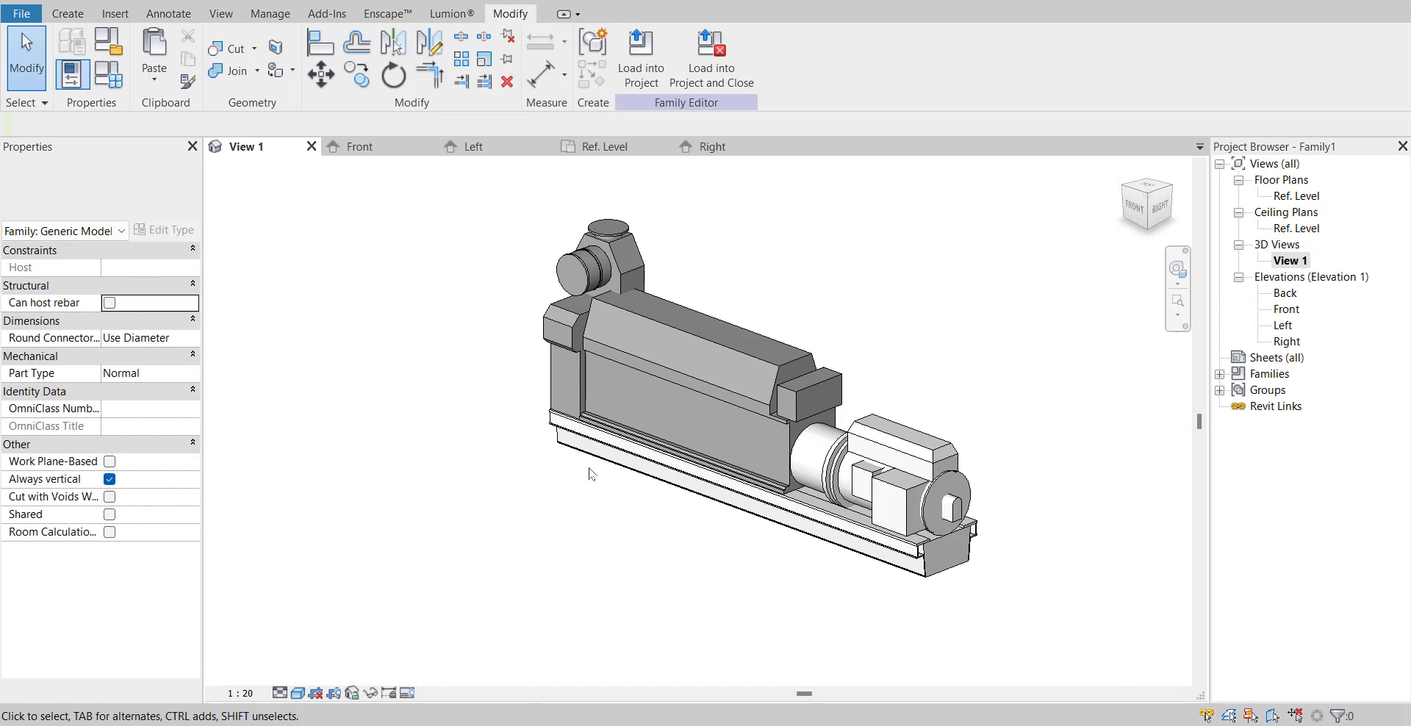
- Assign Steel Paint Grey to the engine's end housing, the turbocharger solids above it and the side control box, and clear the selection
click(552, 364)
scroll(651, 228, up, 3)
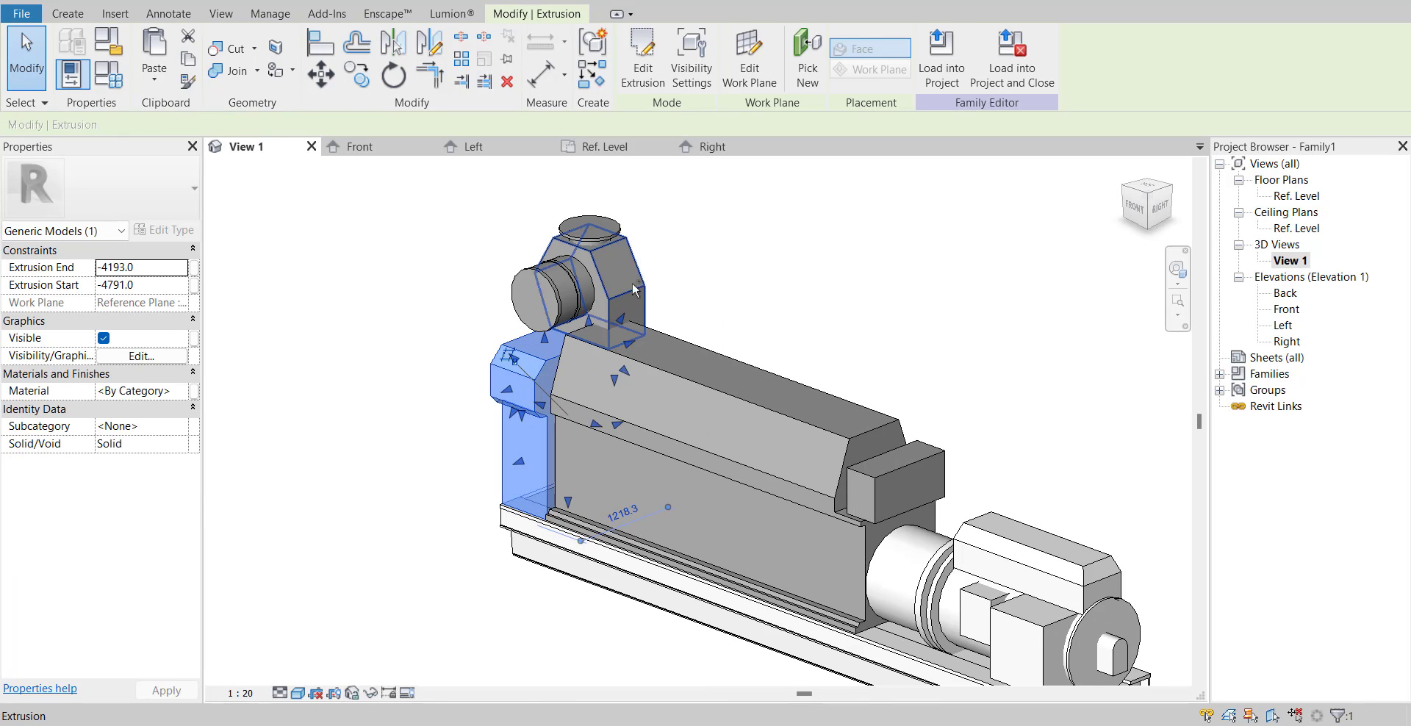
ctrl+click(567, 302)
middle_drag(886, 385, 723, 283)
ctrl+click(737, 384)
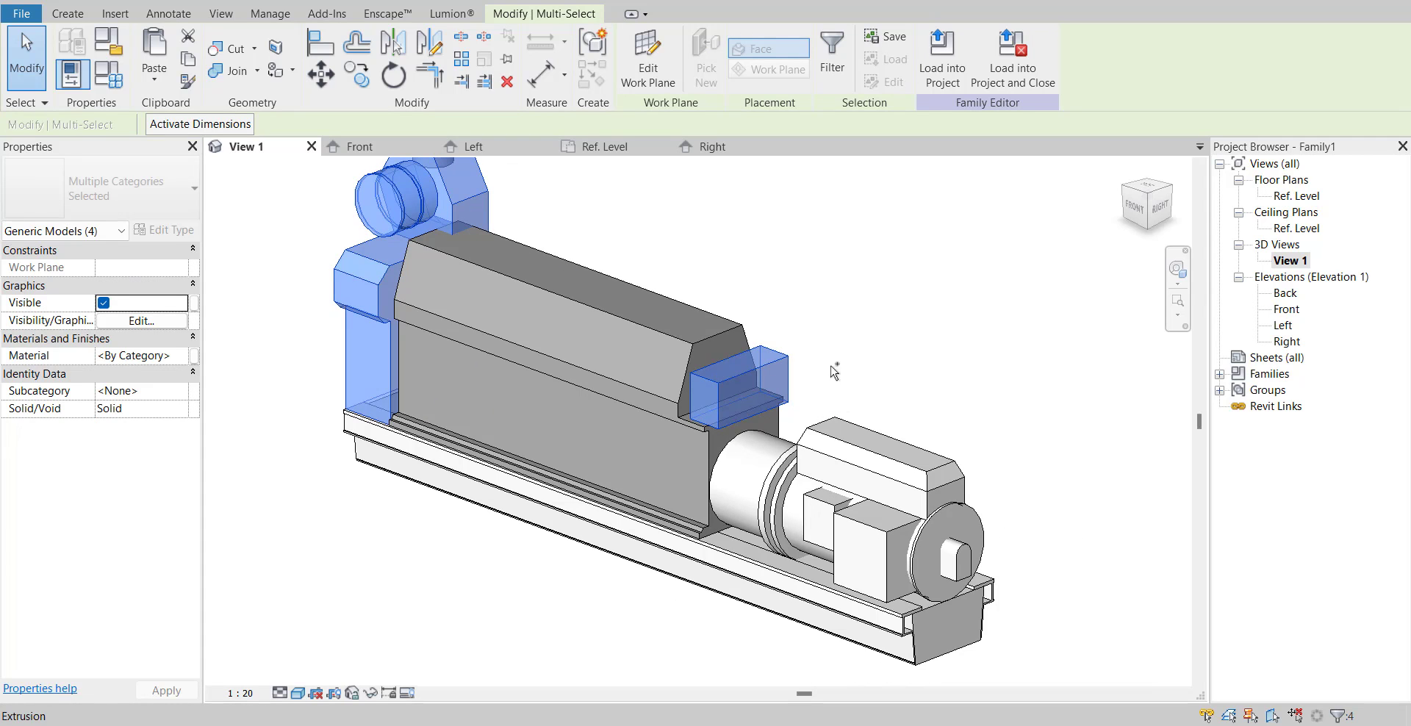
click(192, 355)
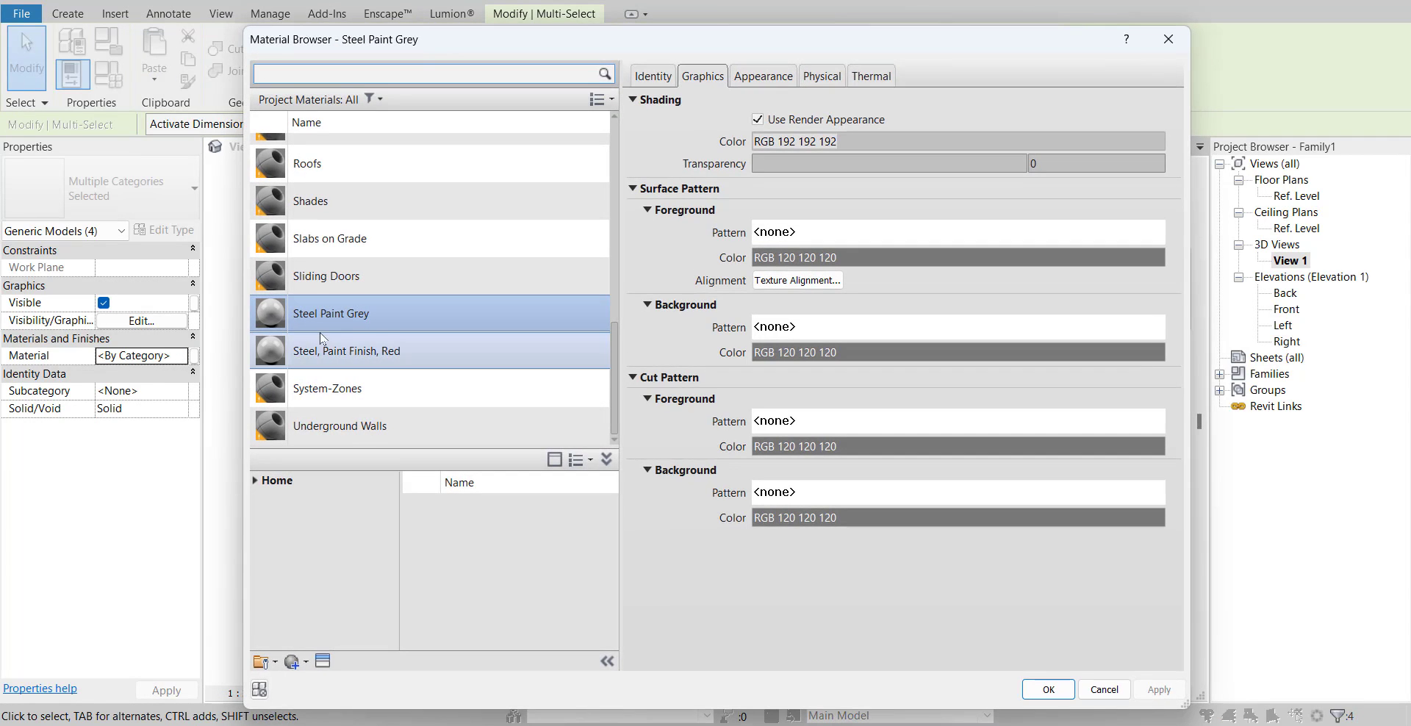
click(1052, 689)
click(907, 409)
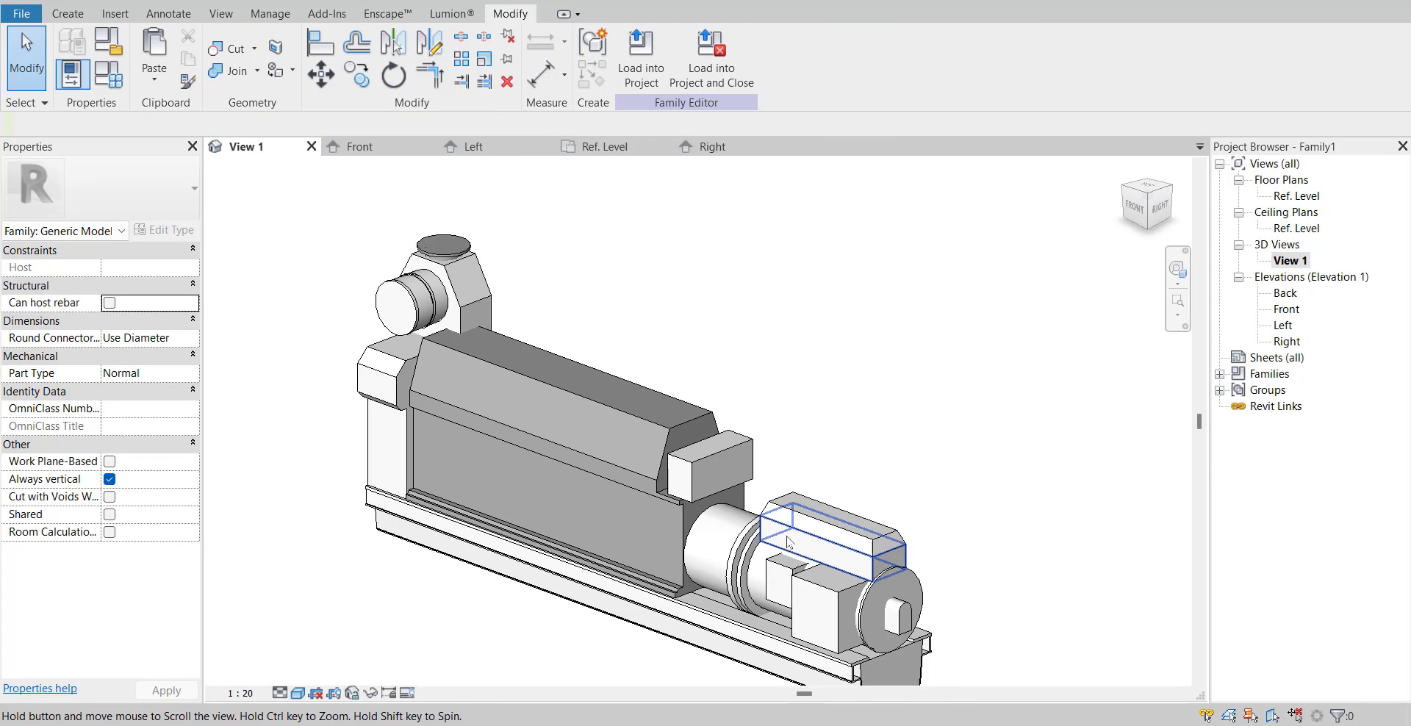
- For the main engine body's material, duplicate Steel Paint Grey and name the copy Steel Paint Dark
mouse_move(787, 542)
shift+middle_down()
mouse_move(928, 353)
mouse_move(768, 450)
mouse_move(764, 537)
shift+middle_up()
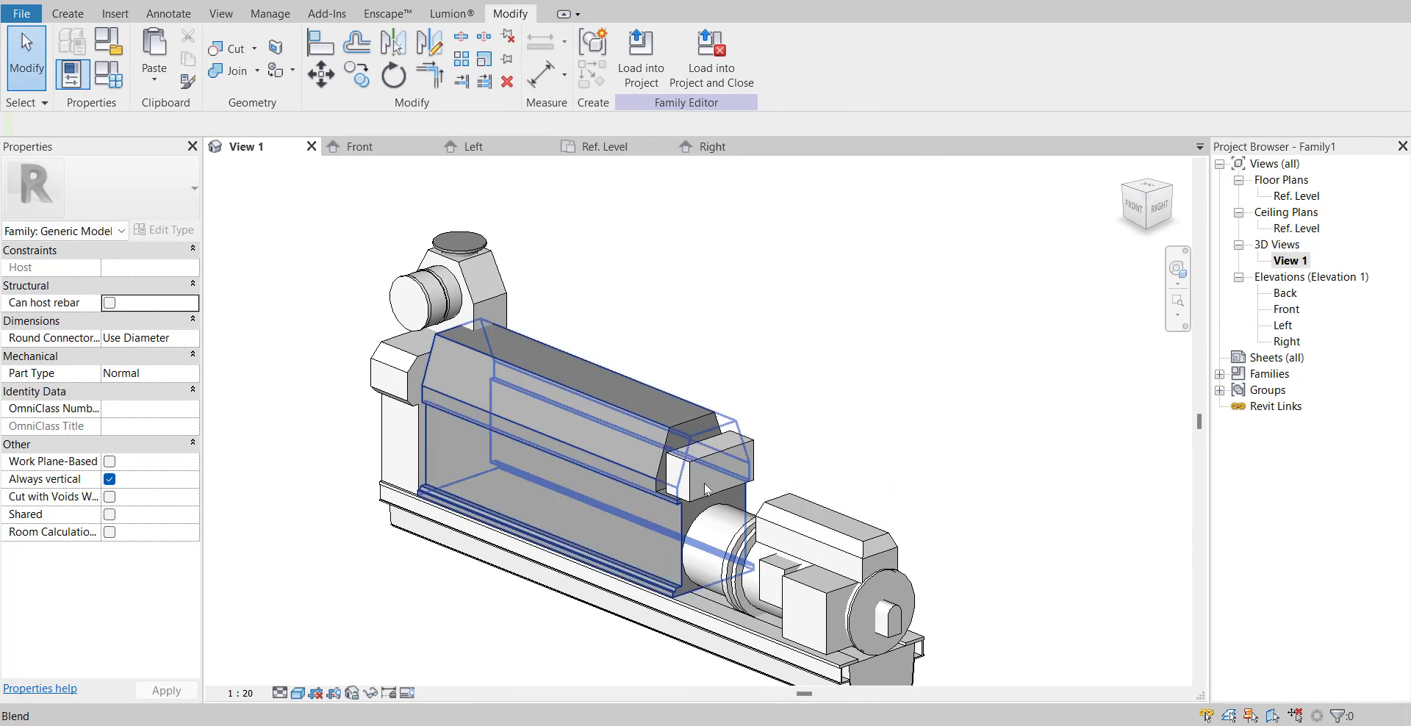
click(613, 462)
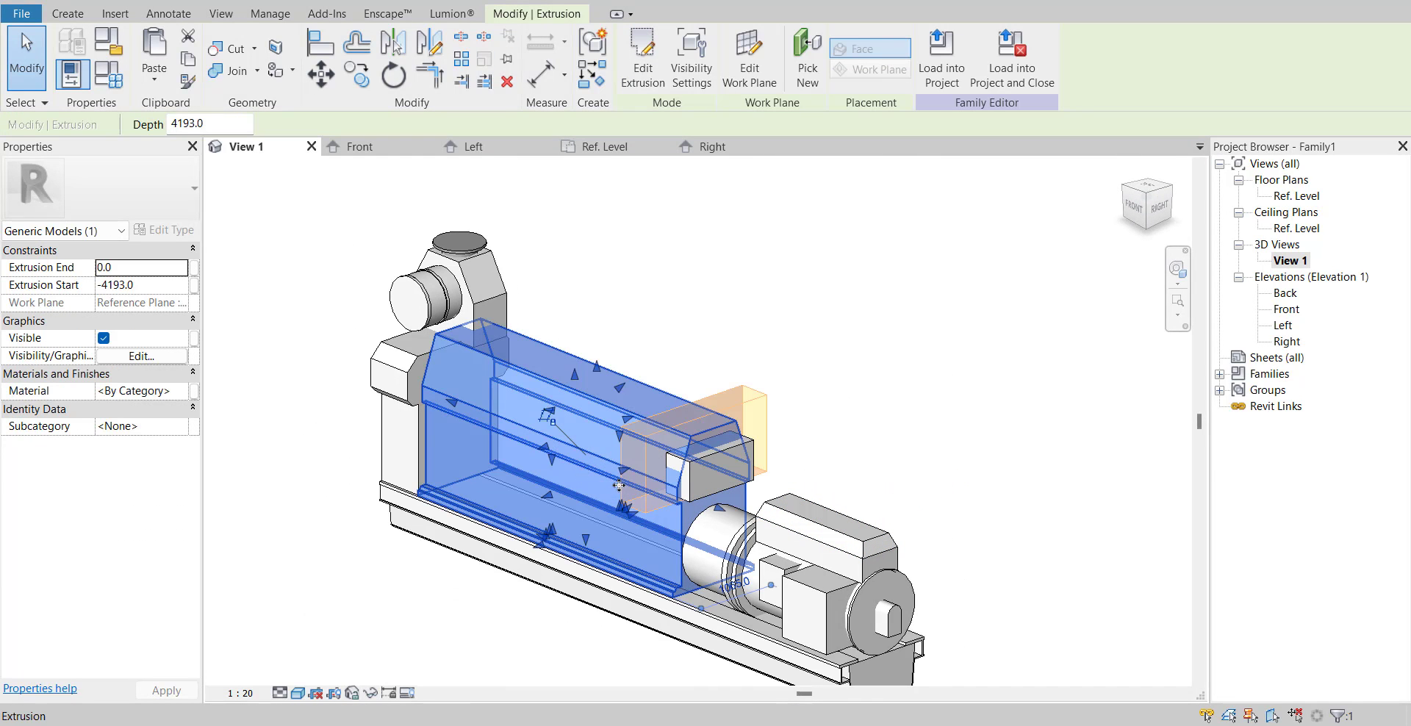
click(182, 391)
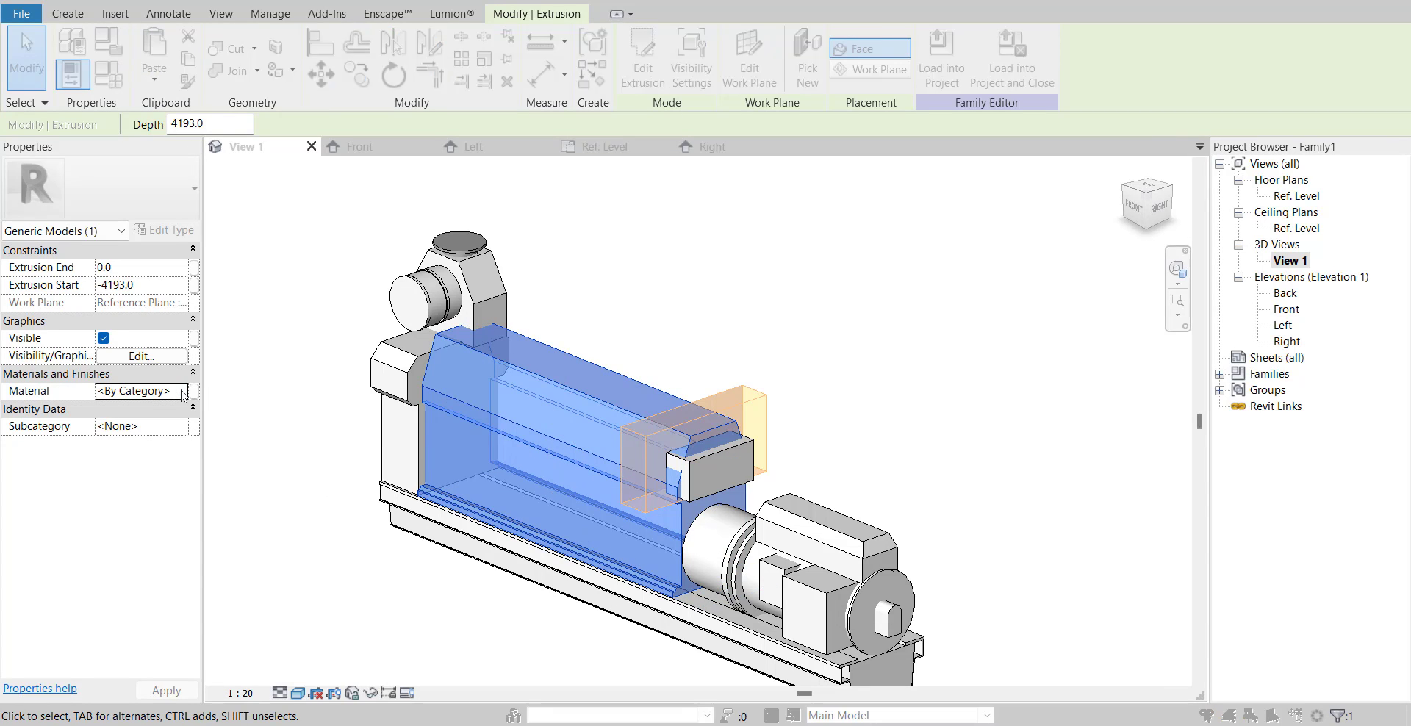
click(183, 392)
right_click(371, 320)
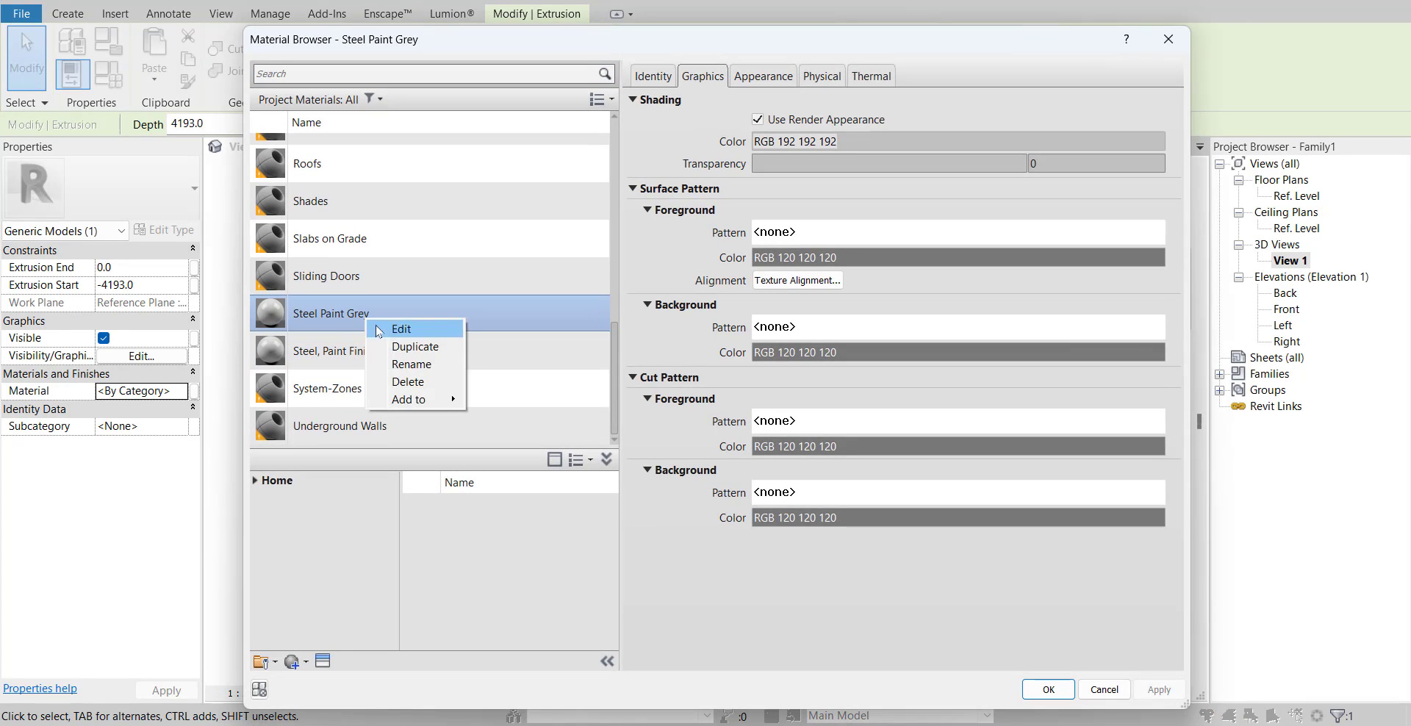
click(393, 346)
text(Dark)
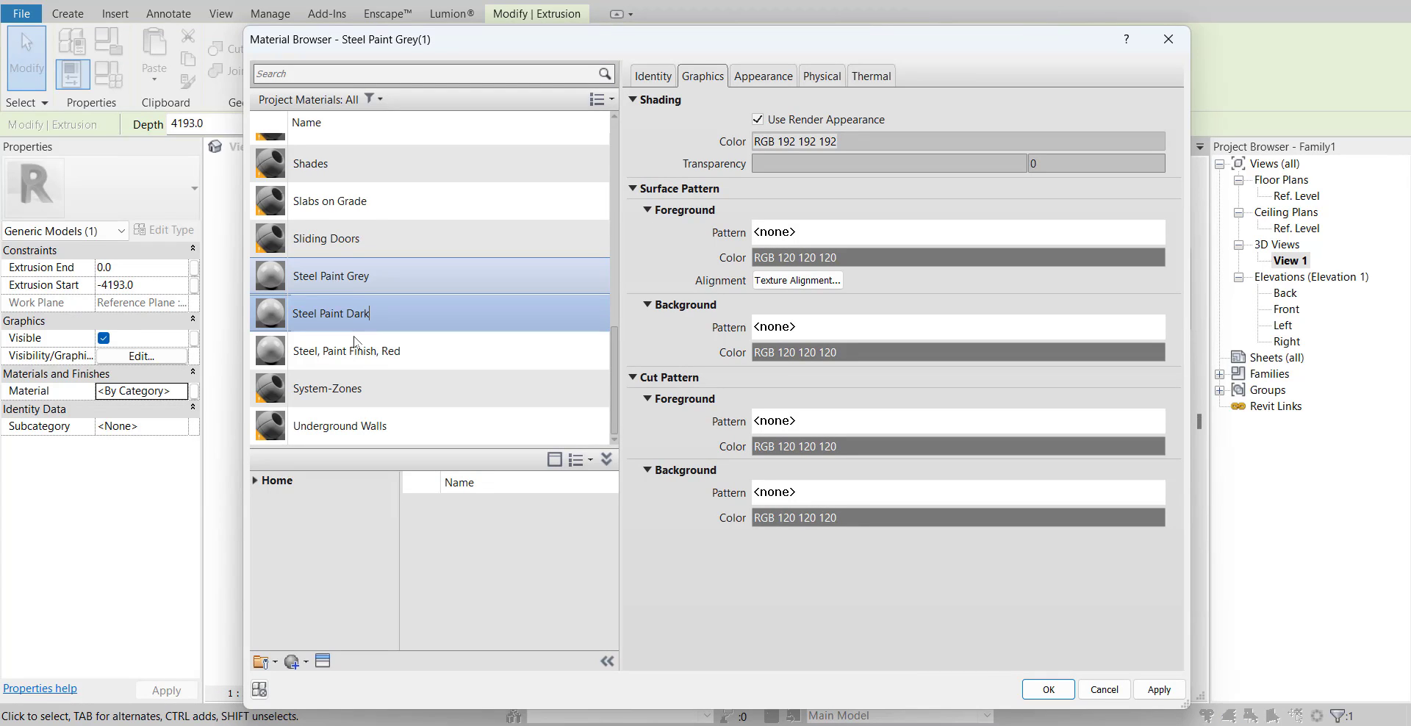
key(Return)
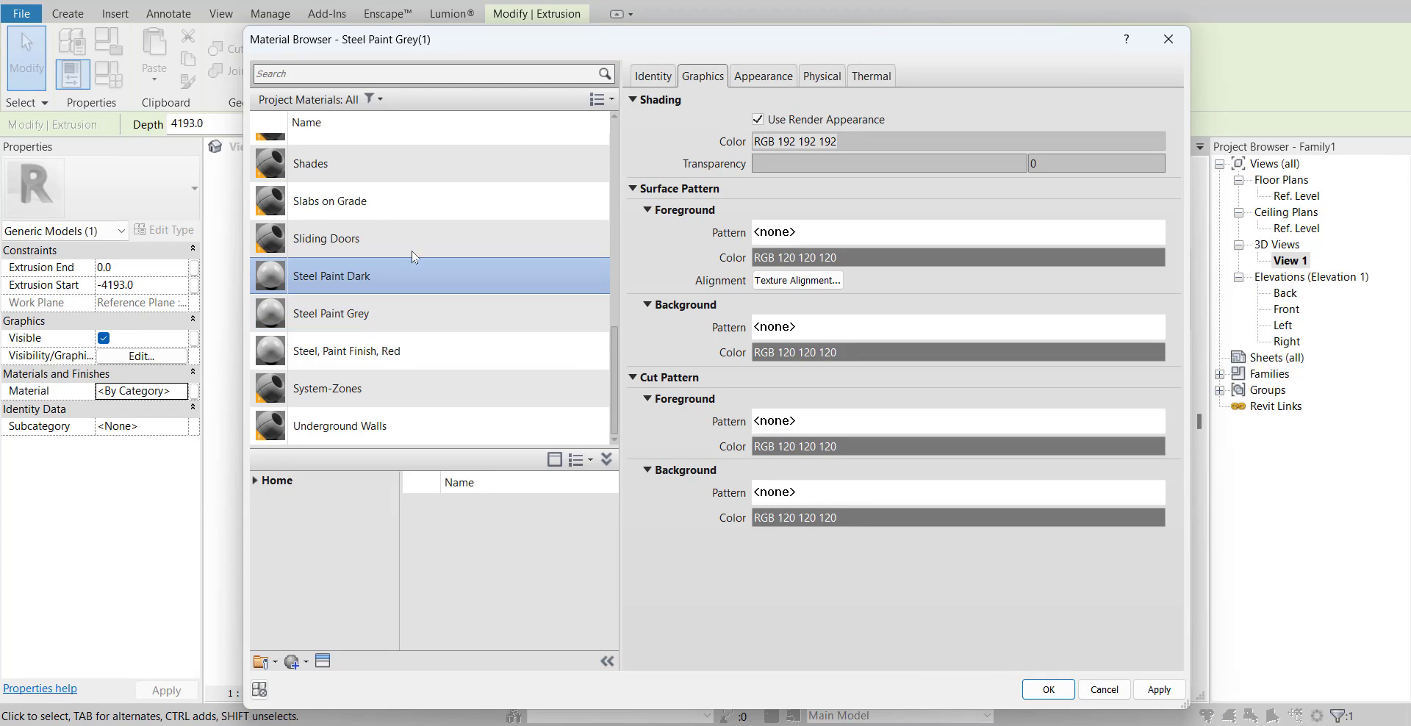
- Duplicate the appearance asset of Steel Paint Dark and name the copy Dark Grey
click(764, 77)
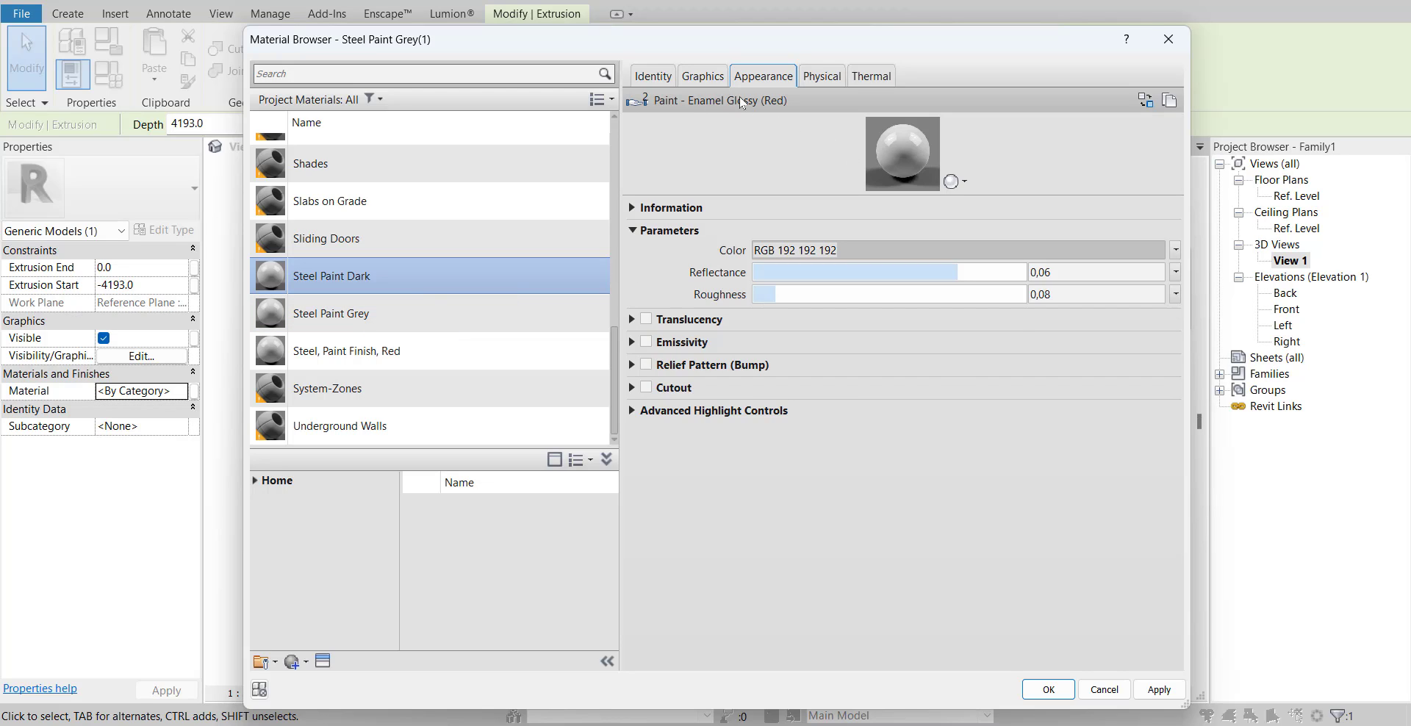
click(1167, 102)
click(635, 210)
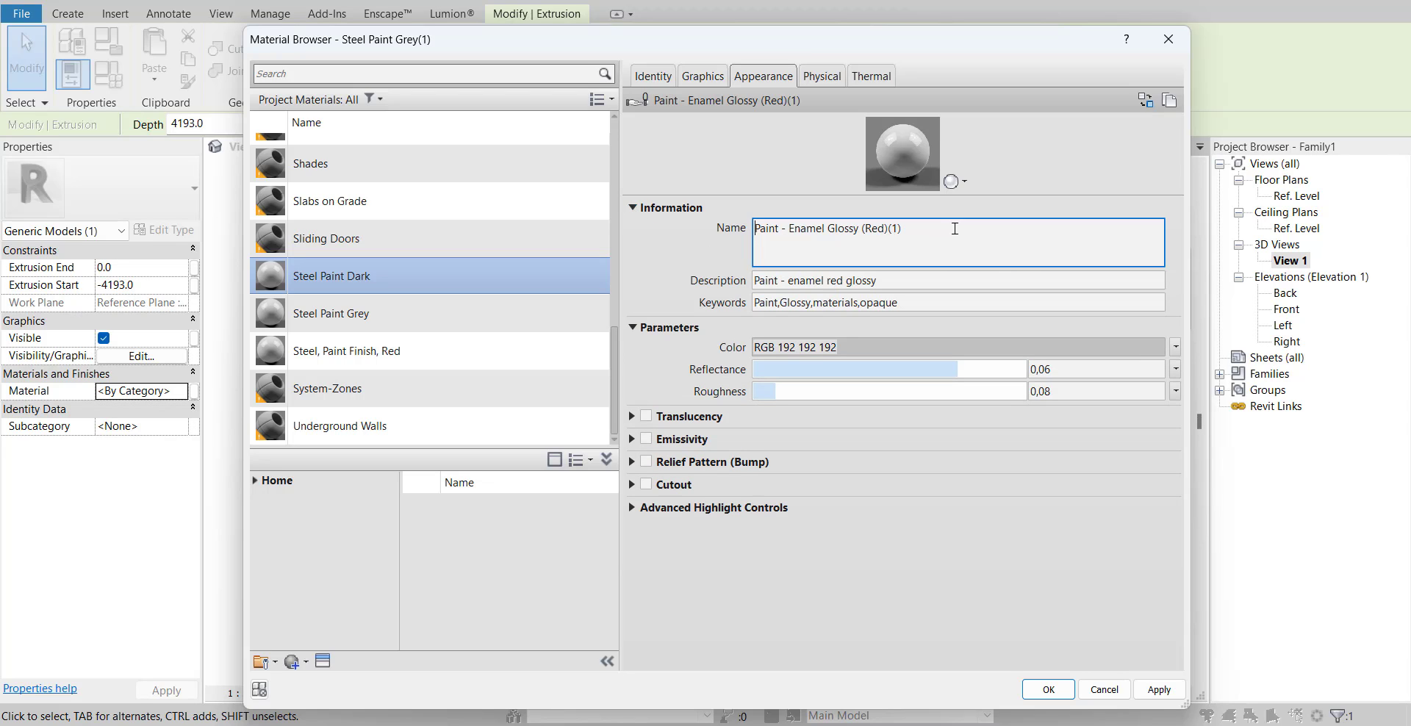
drag(947, 228, 750, 226)
text(Dark Grey)
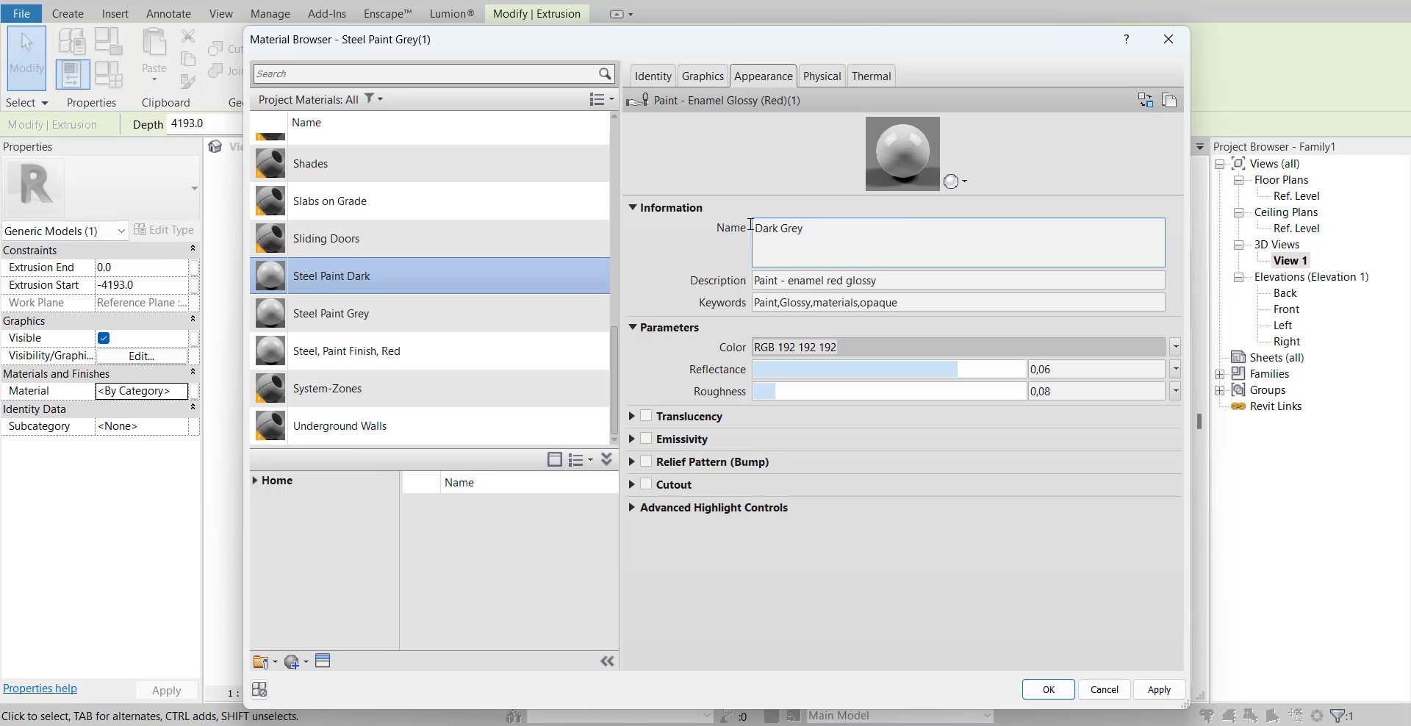
- Set the Dark Grey appearance color to RGB 100 100 100 and assign Steel Paint Dark to the engine body
click(864, 344)
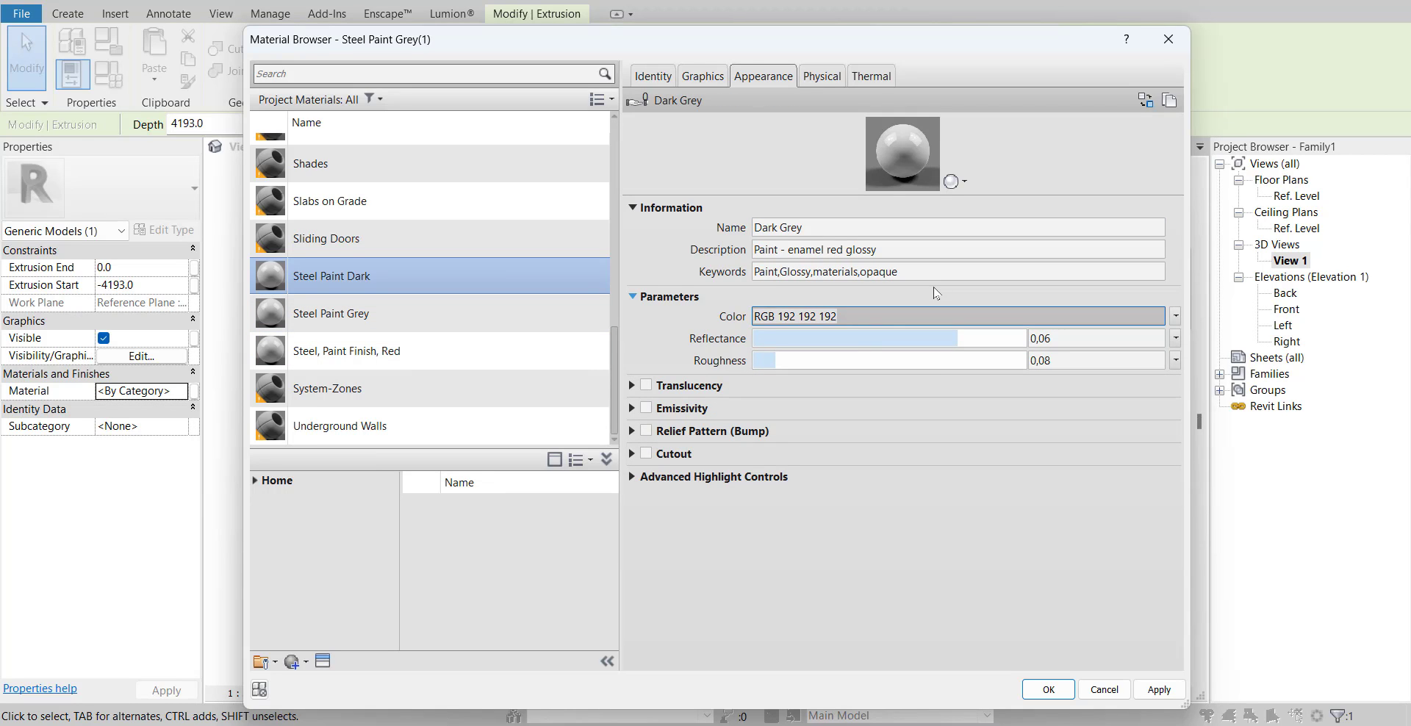
click(907, 195)
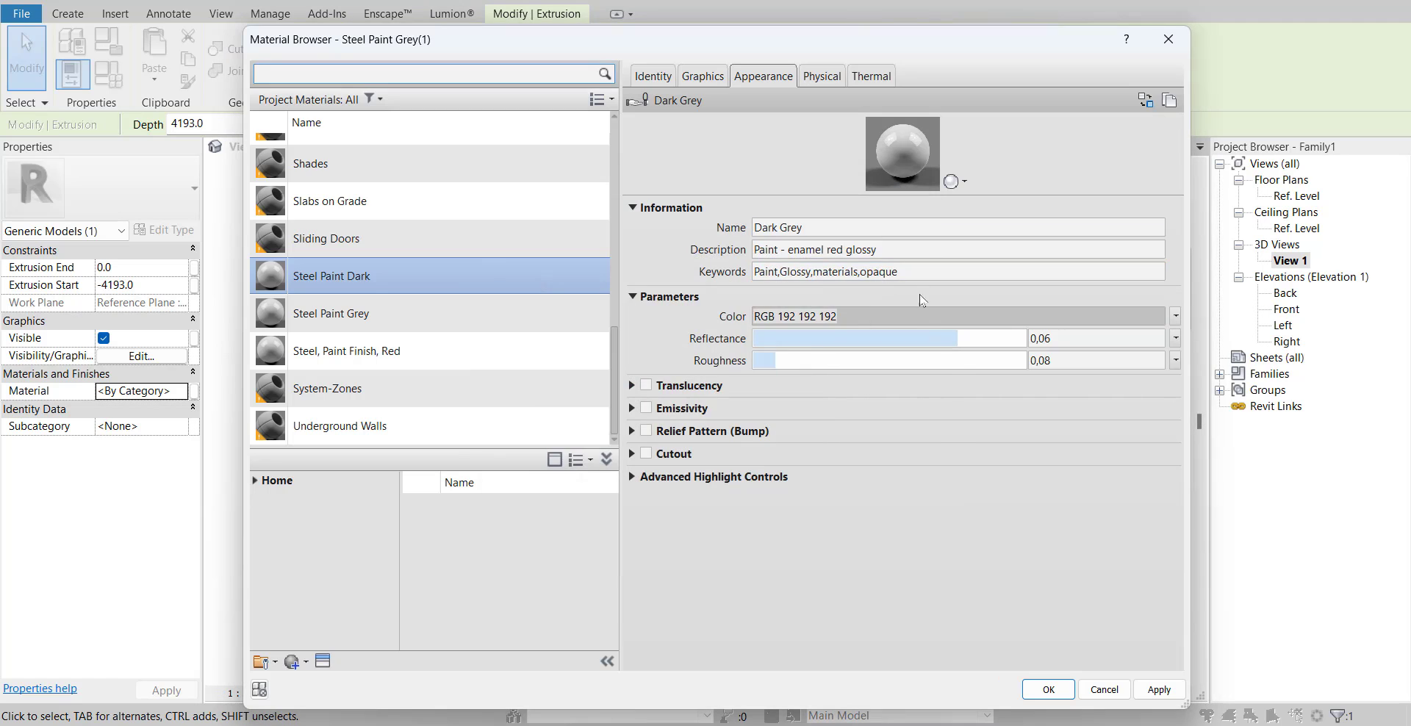
click(910, 315)
click(909, 333)
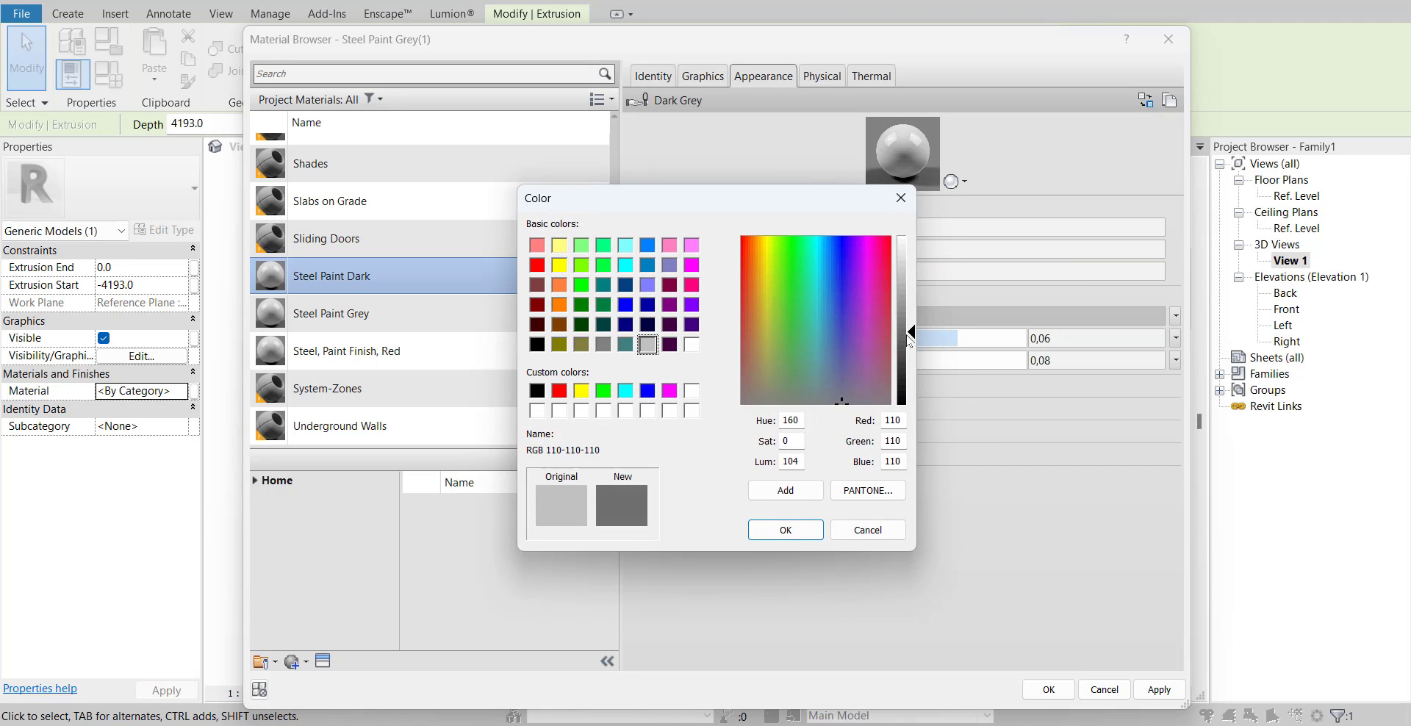
drag(909, 340, 909, 345)
click(809, 528)
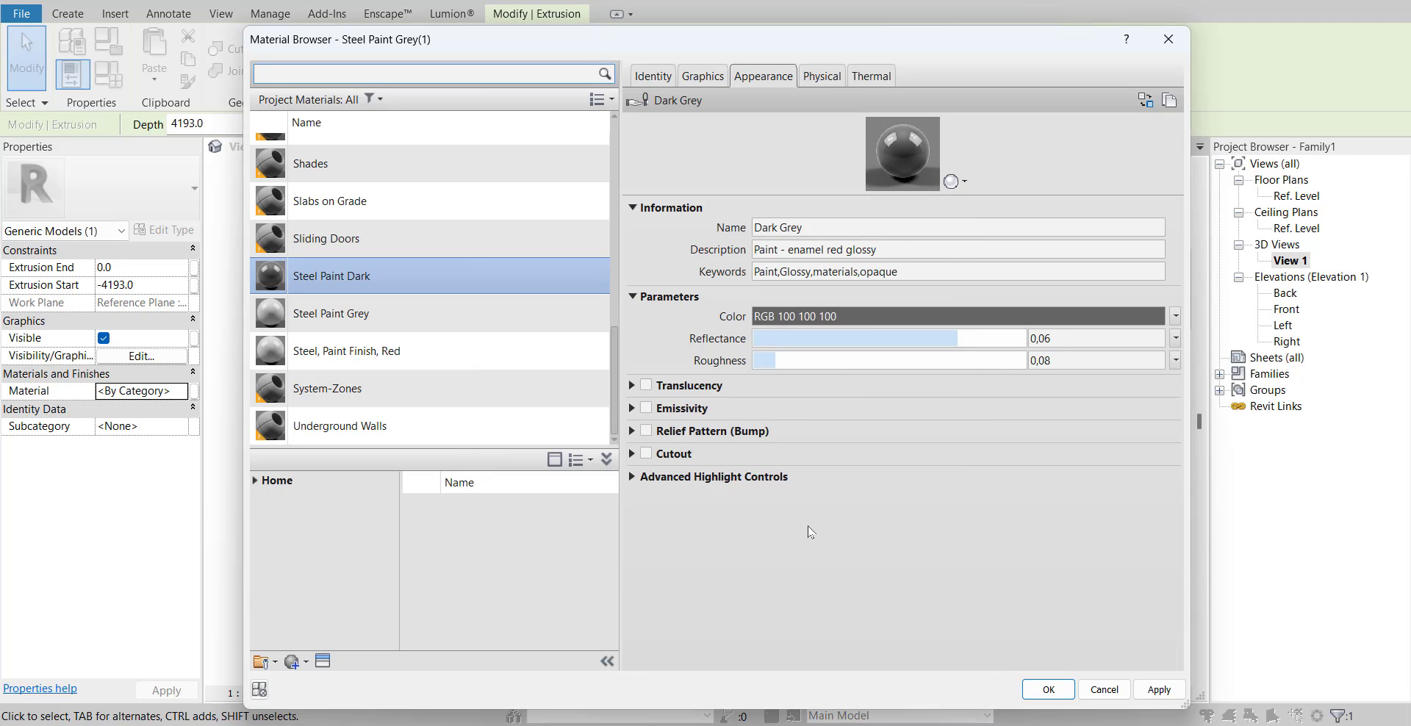
click(1048, 690)
- Examine the colored 3D model, then open the Ref. Level floor plan and inspect the generator reference image for comparison
shift+middle_drag(1028, 323, 1014, 427)
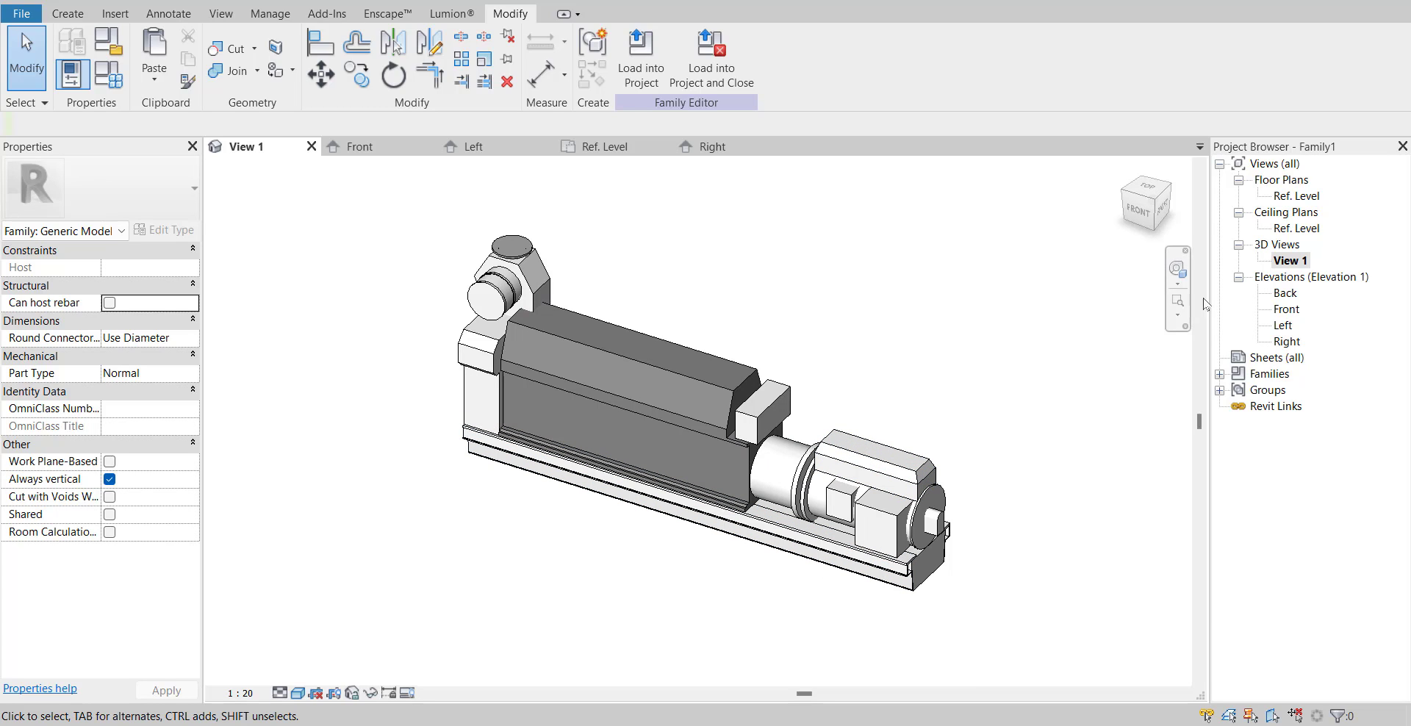
double_click(1302, 203)
scroll(1051, 365, up, 2)
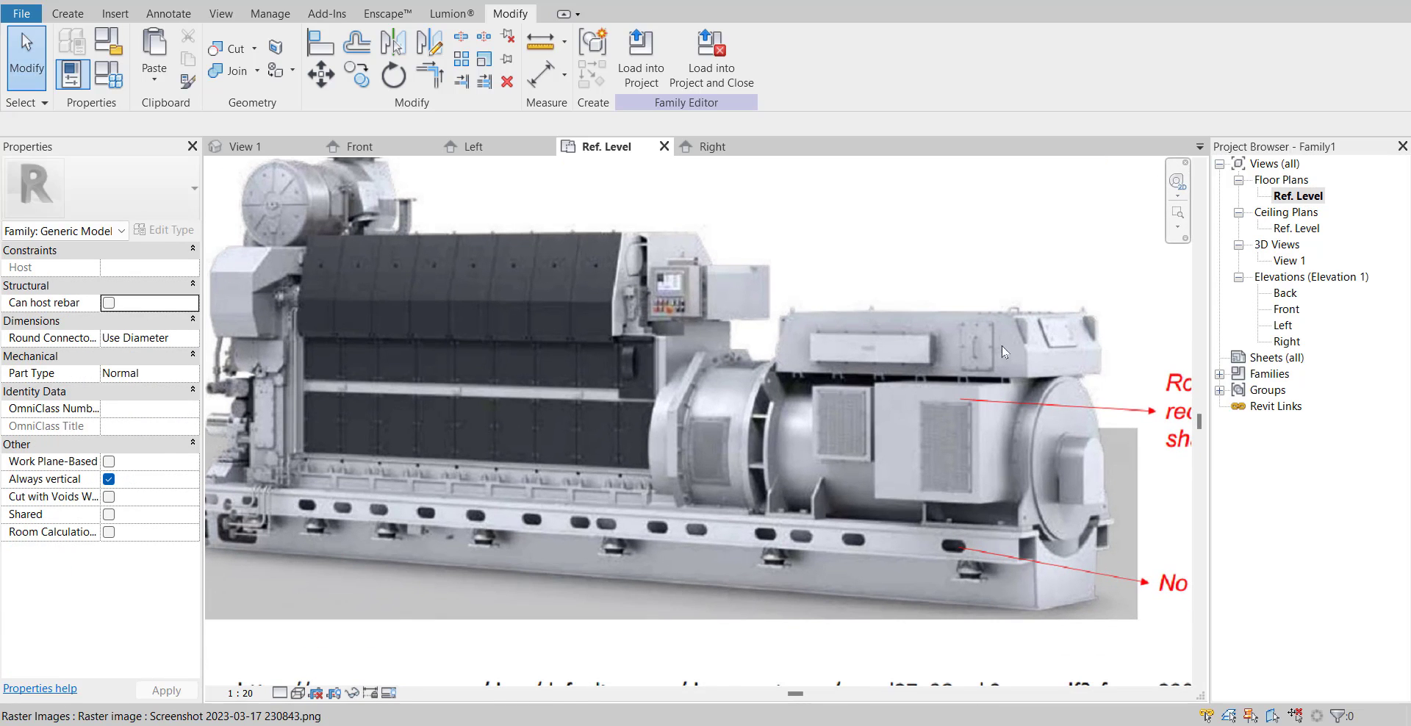
scroll(748, 431, down, 1)
middle_drag(795, 438, 913, 424)
middle_drag(517, 468, 487, 460)
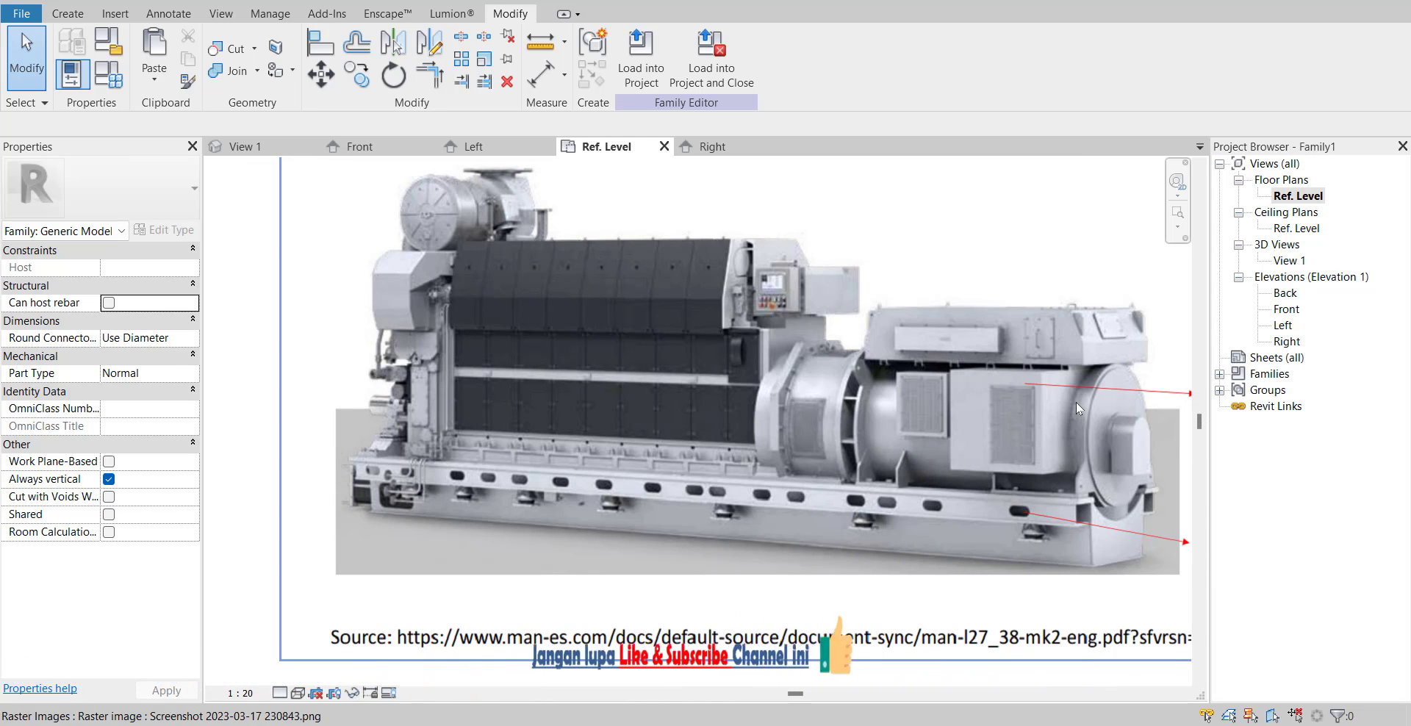
scroll(1076, 403, down, 3)
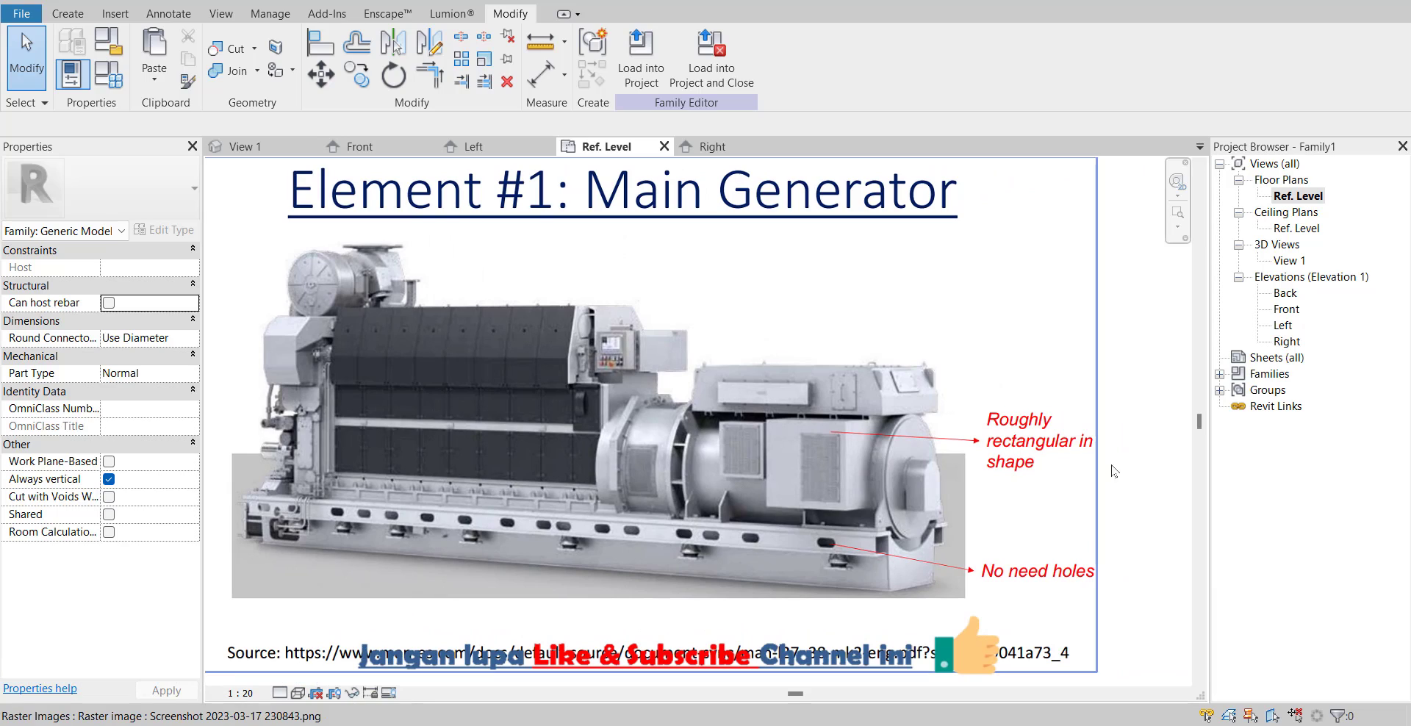